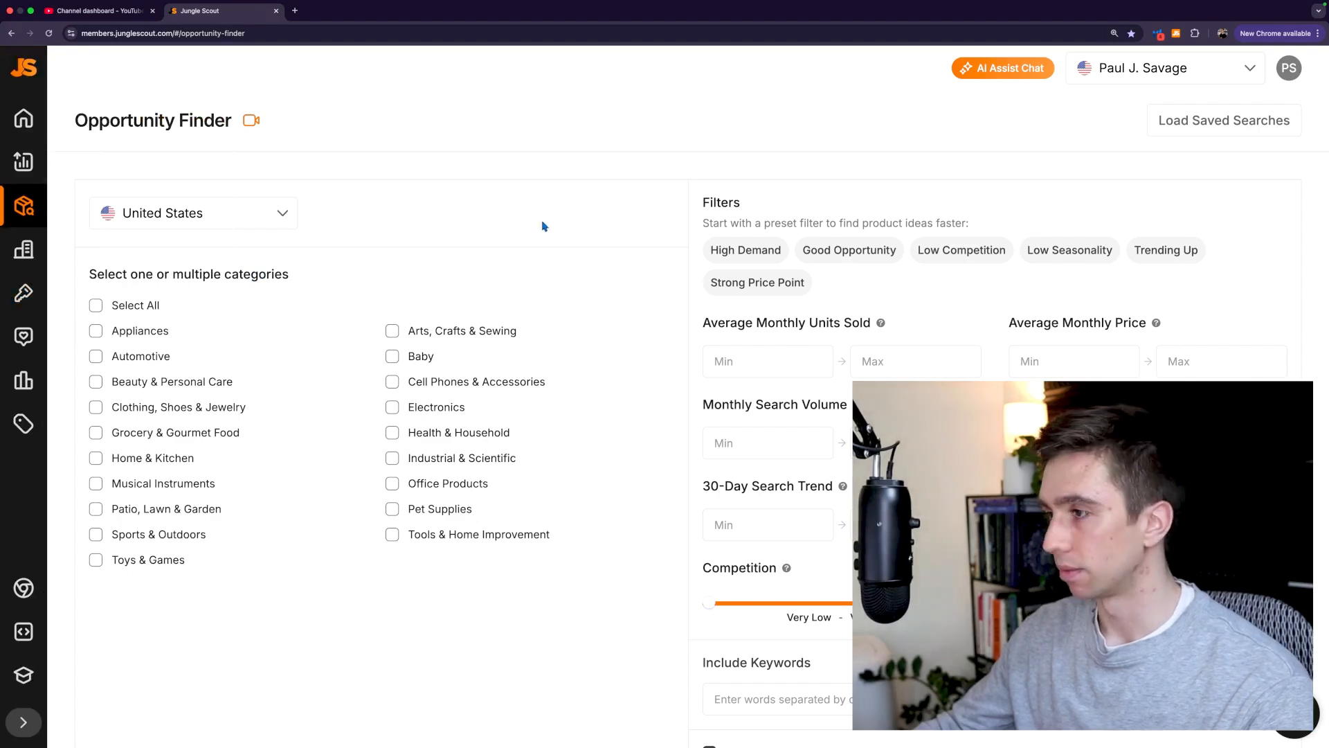
scroll(542, 299, "down", 3)
scroll(543, 304, "up", 3)
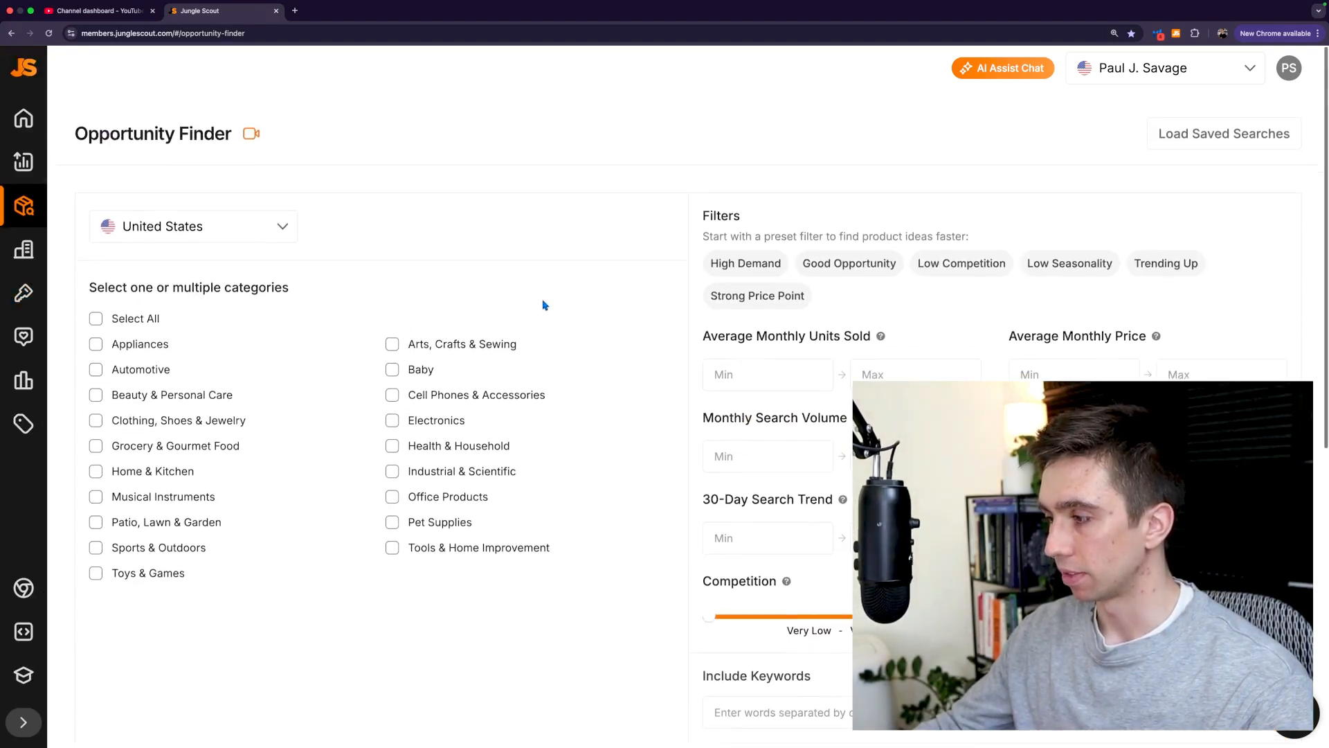
scroll(543, 303, "down", 1)
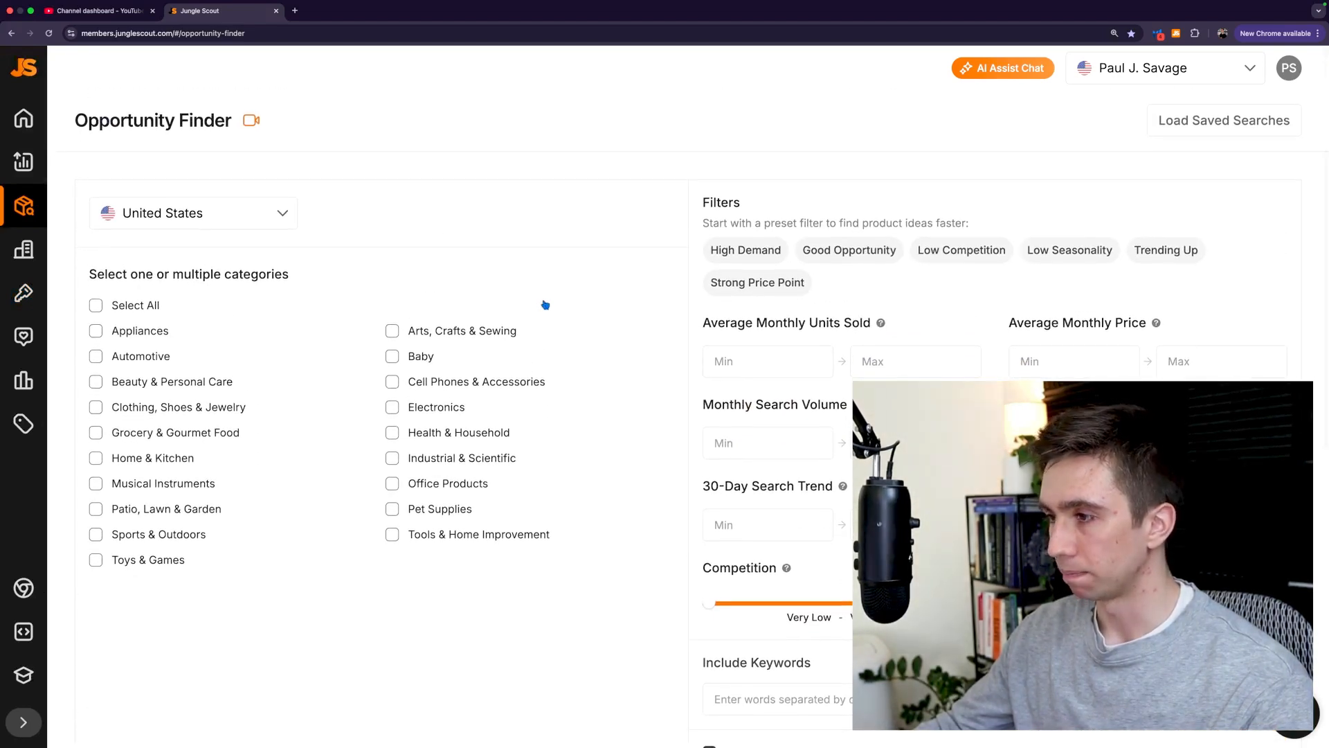
left_click(97, 384)
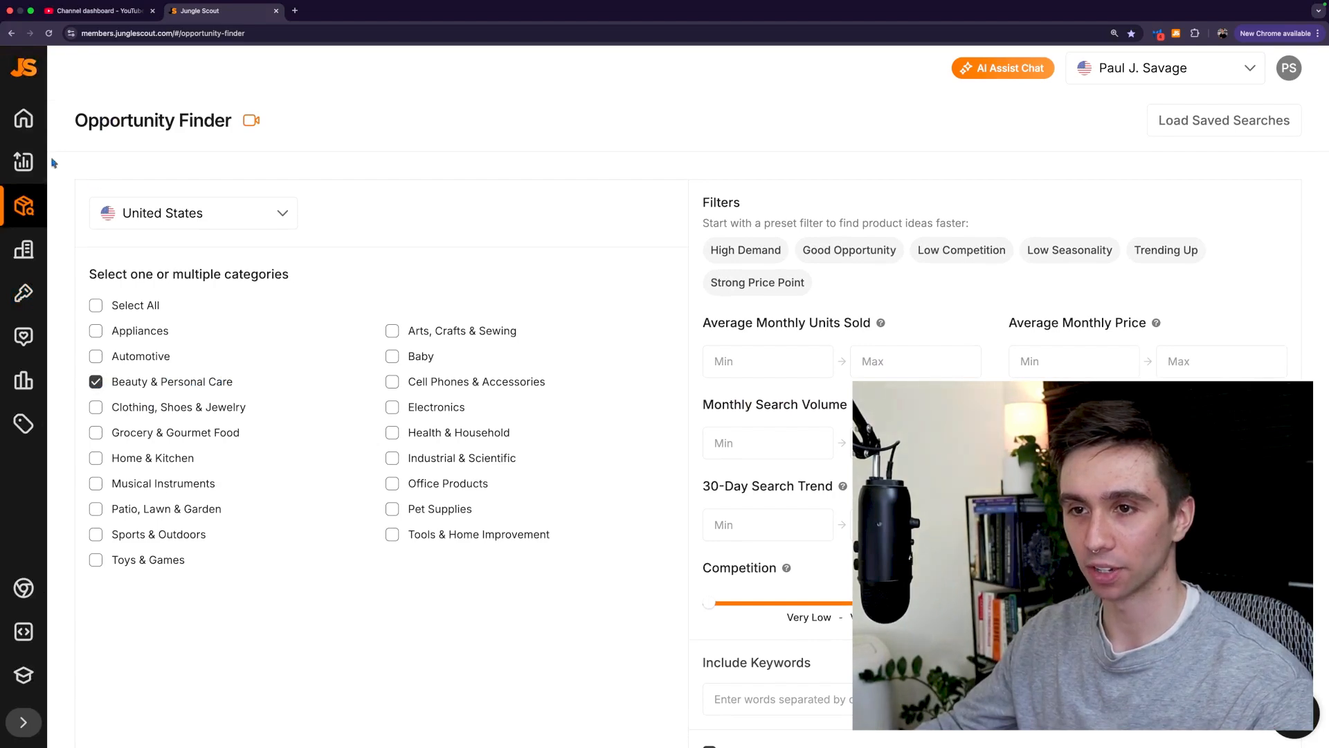
- Open the Product Database from the Product Research tools
left_click(138, 211)
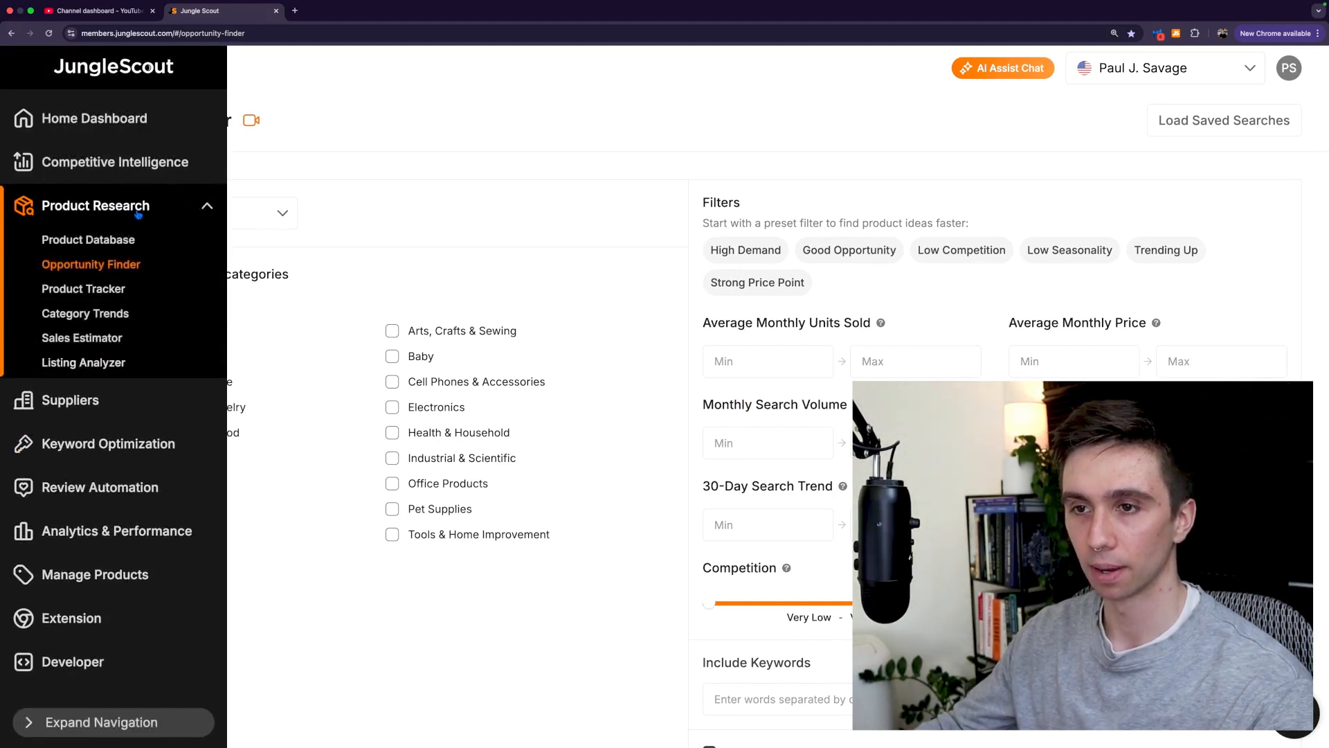
left_click(88, 239)
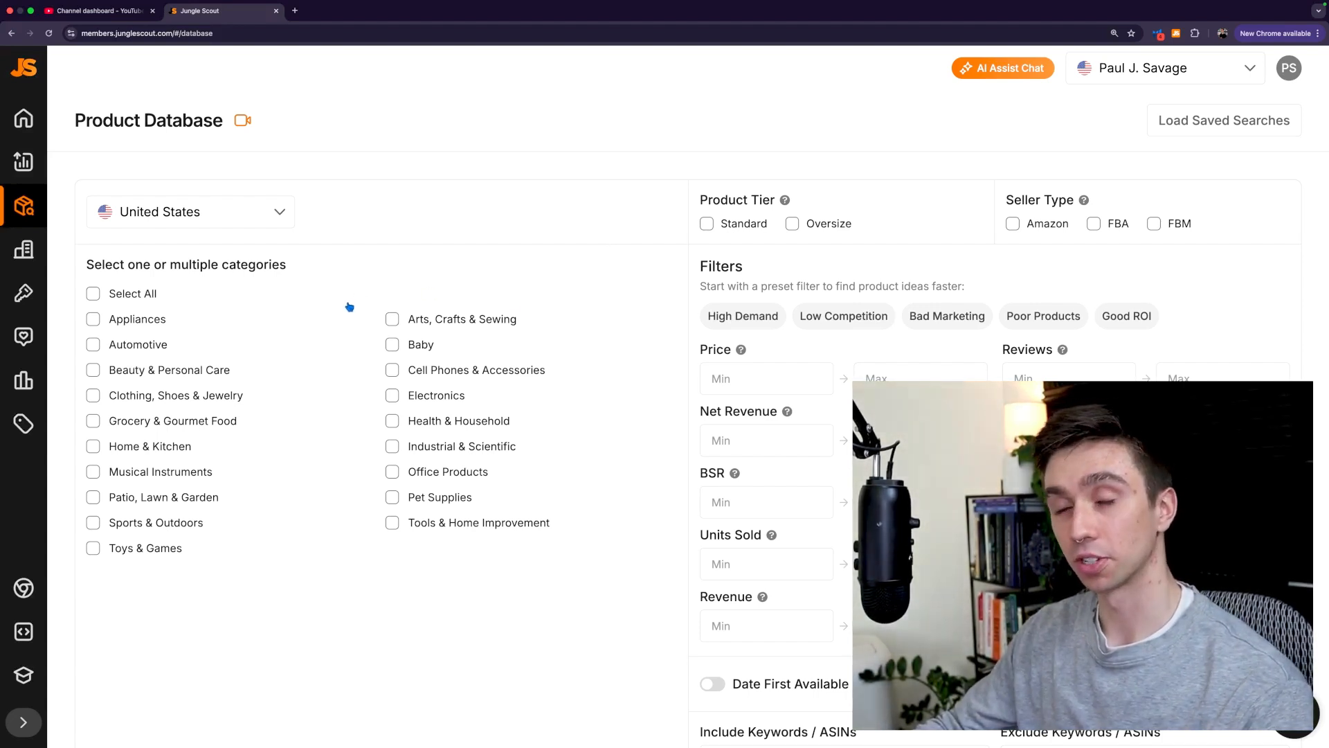
scroll(339, 310, "down", 2)
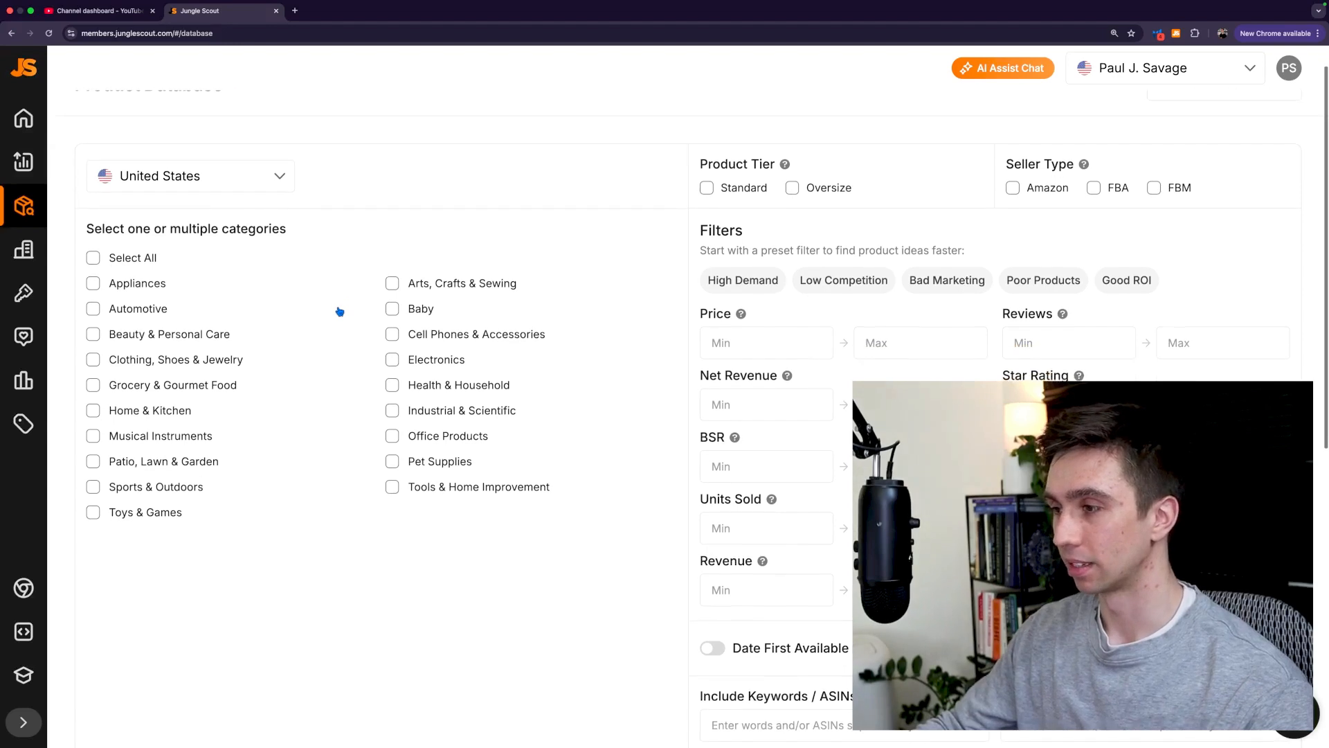
scroll(339, 310, "up", 2)
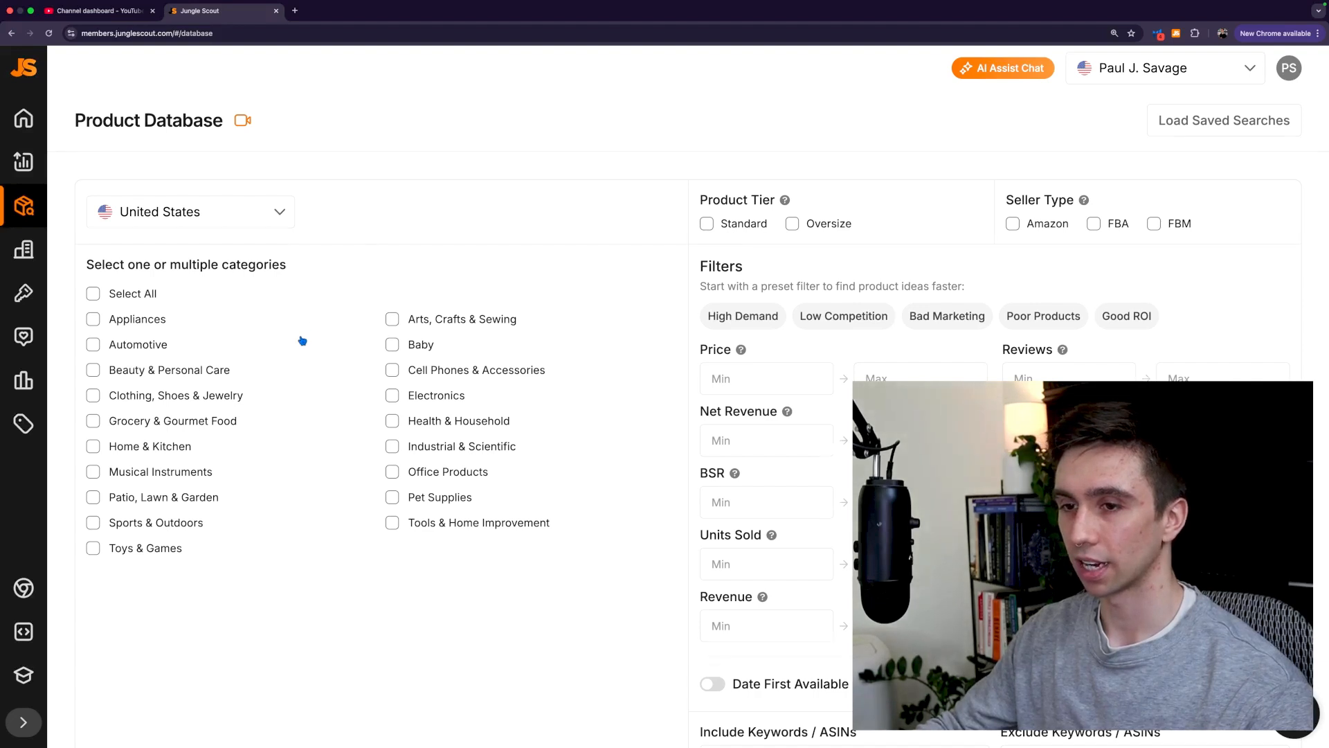
- Select the Patio, Lawn & Garden and Arts, Crafts & Sewing categories and limit the product tier to Standard
scroll(302, 340, "down", 1)
left_click(89, 357)
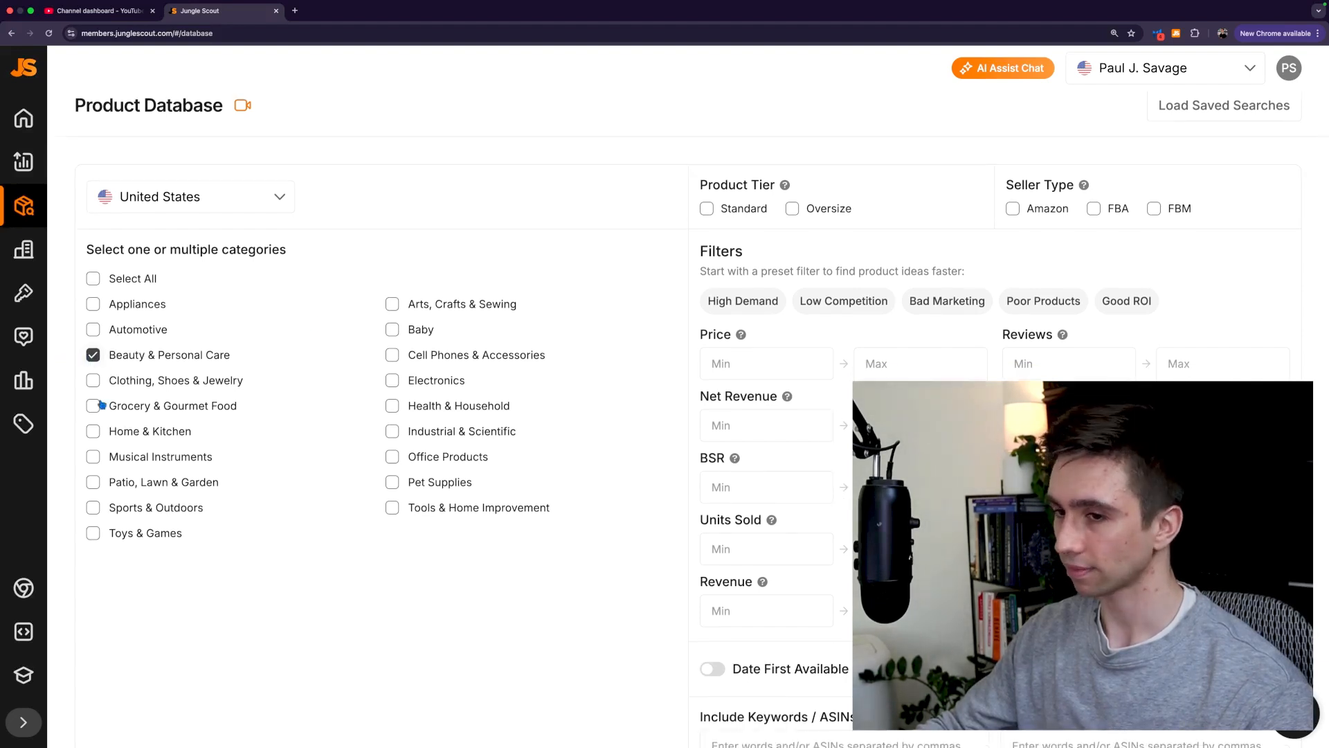
left_click(92, 484)
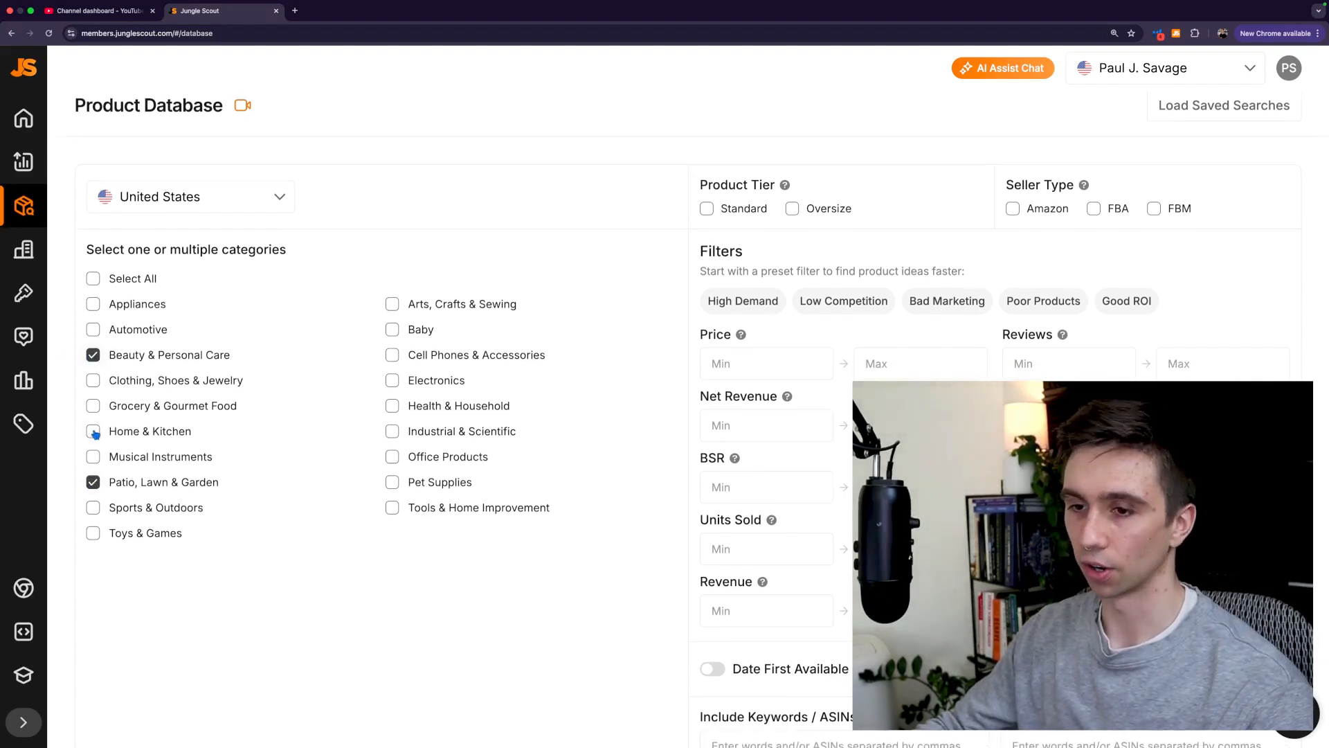
left_click(392, 304)
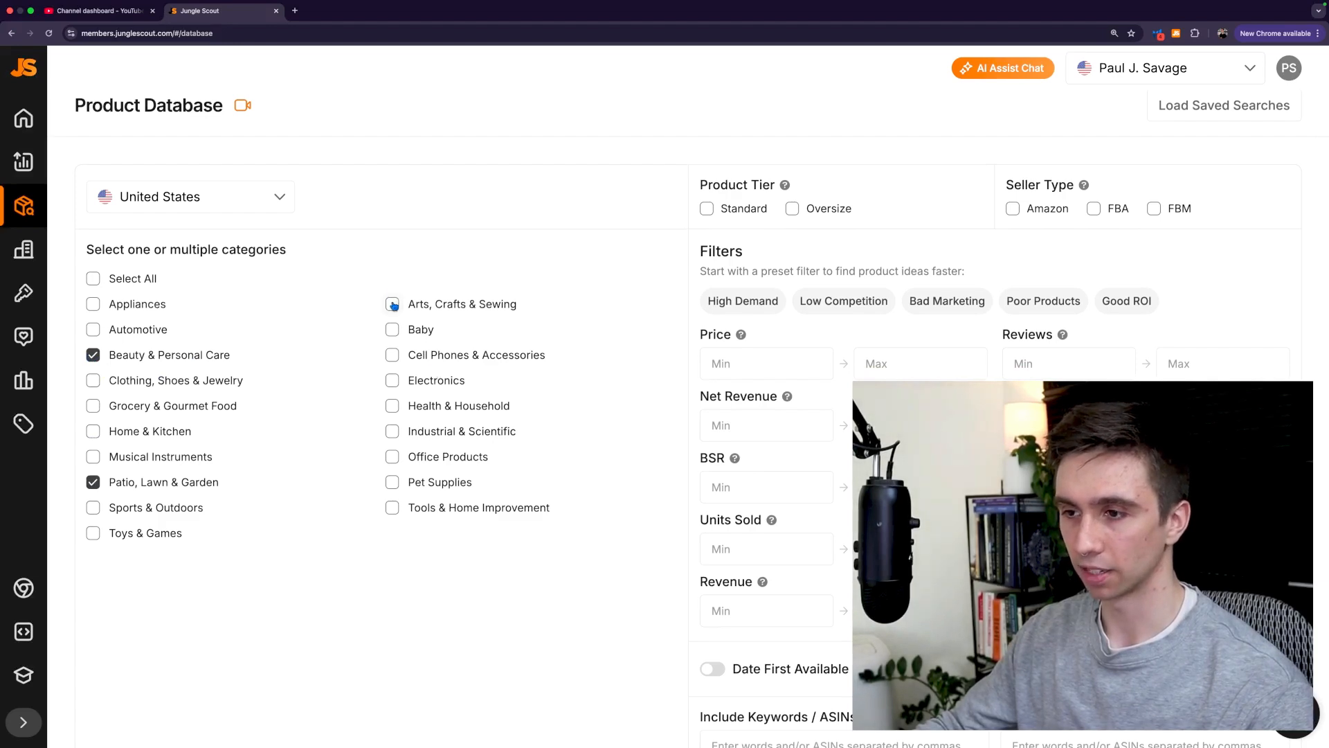
left_click(94, 358)
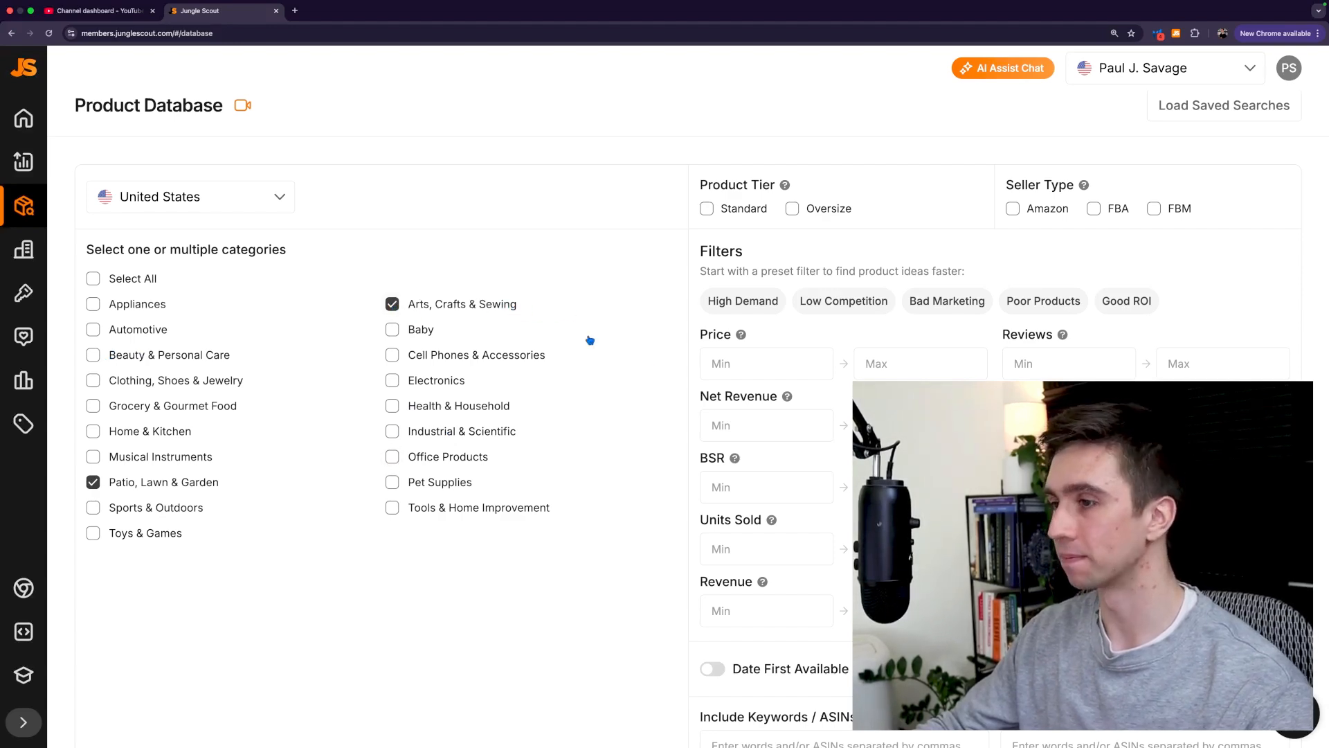
left_click(707, 209)
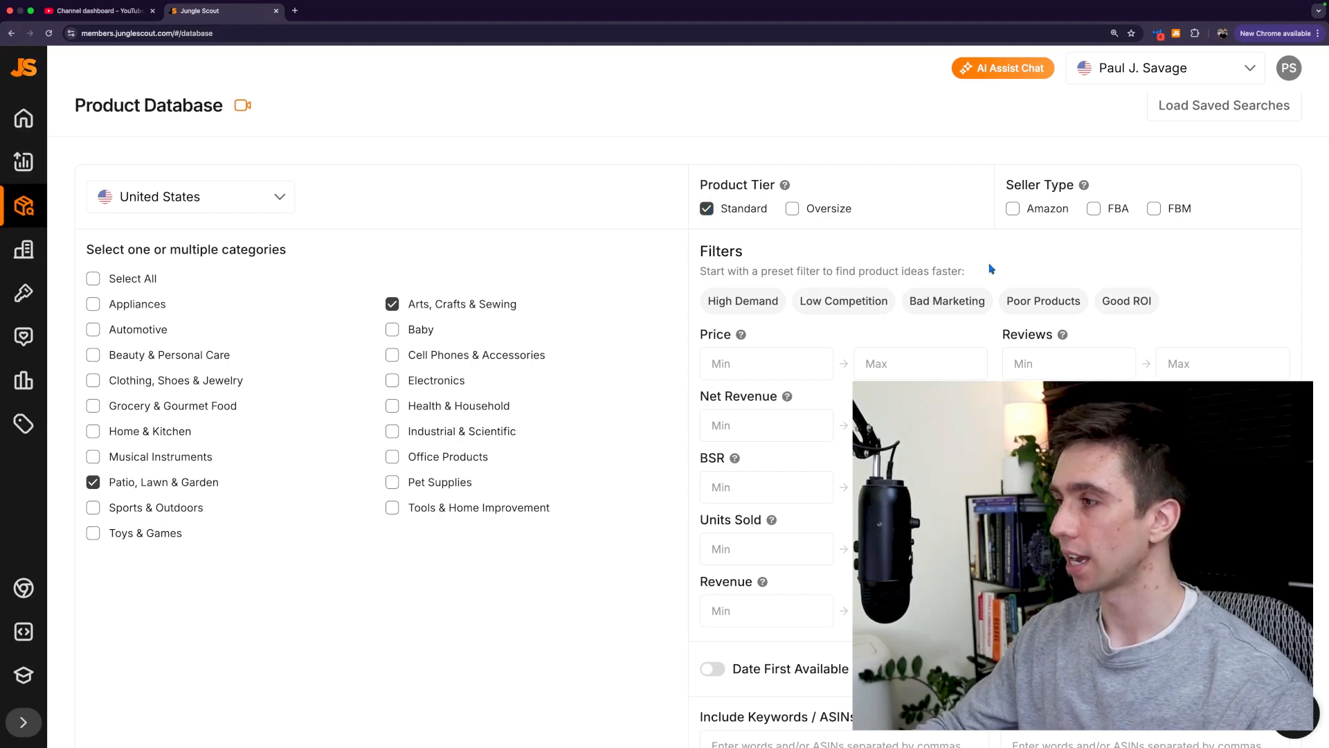
scroll(1018, 247, "down", 1)
scroll(1018, 247, "up", 1)
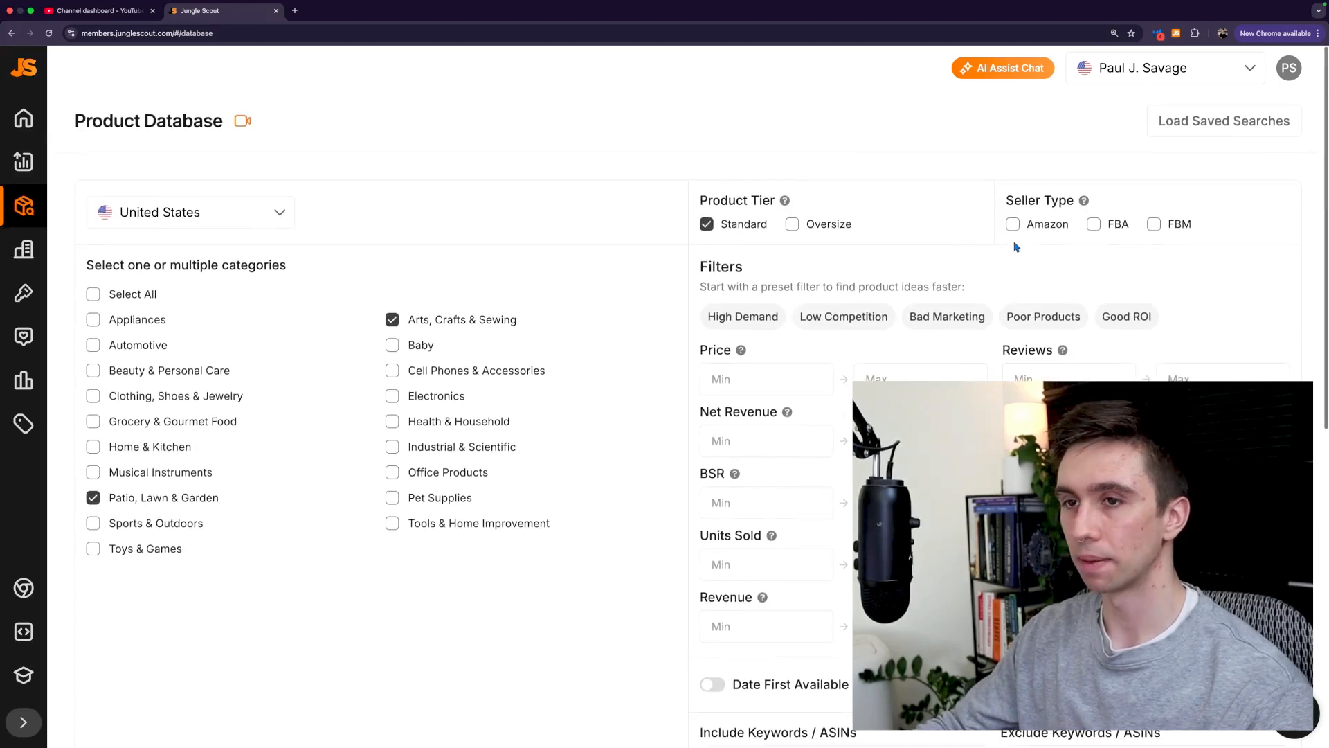
left_click_drag(221, 123, 78, 122)
left_click(313, 145)
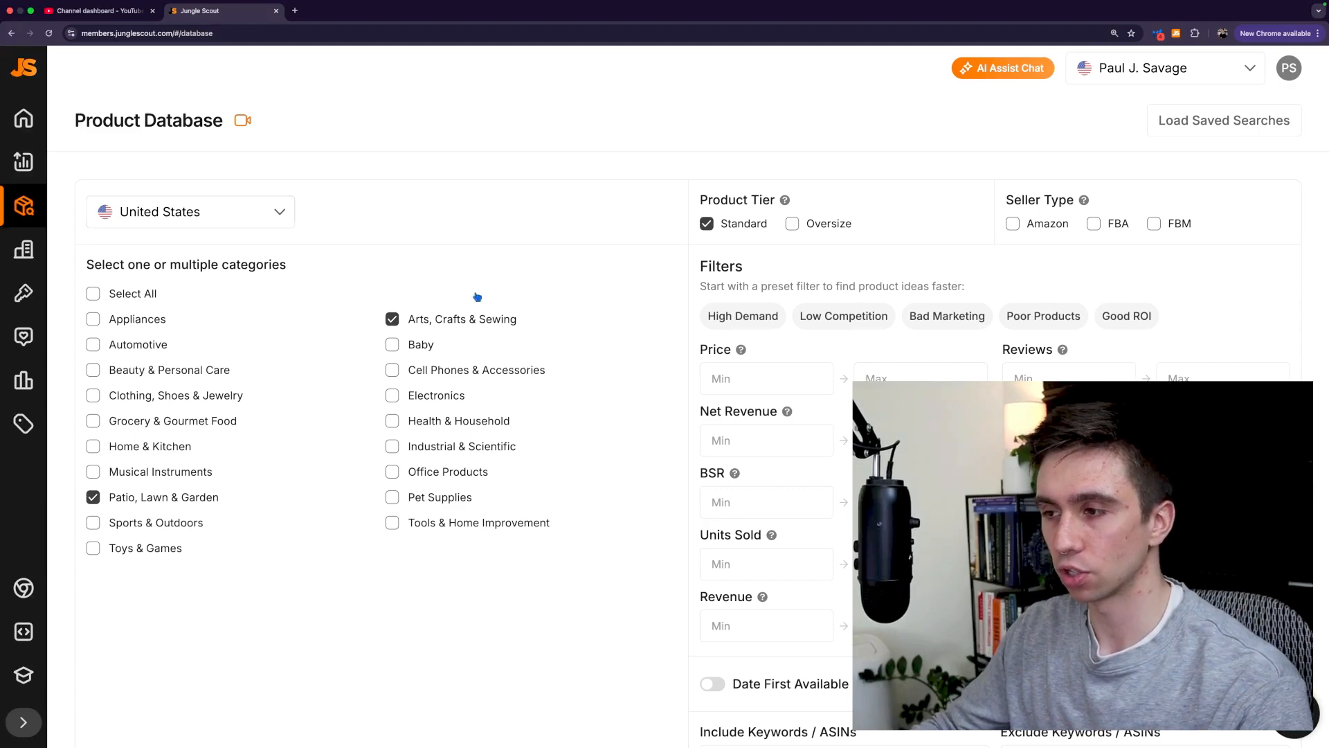
- Set the minimum of the price filter to 12
left_click(768, 378)
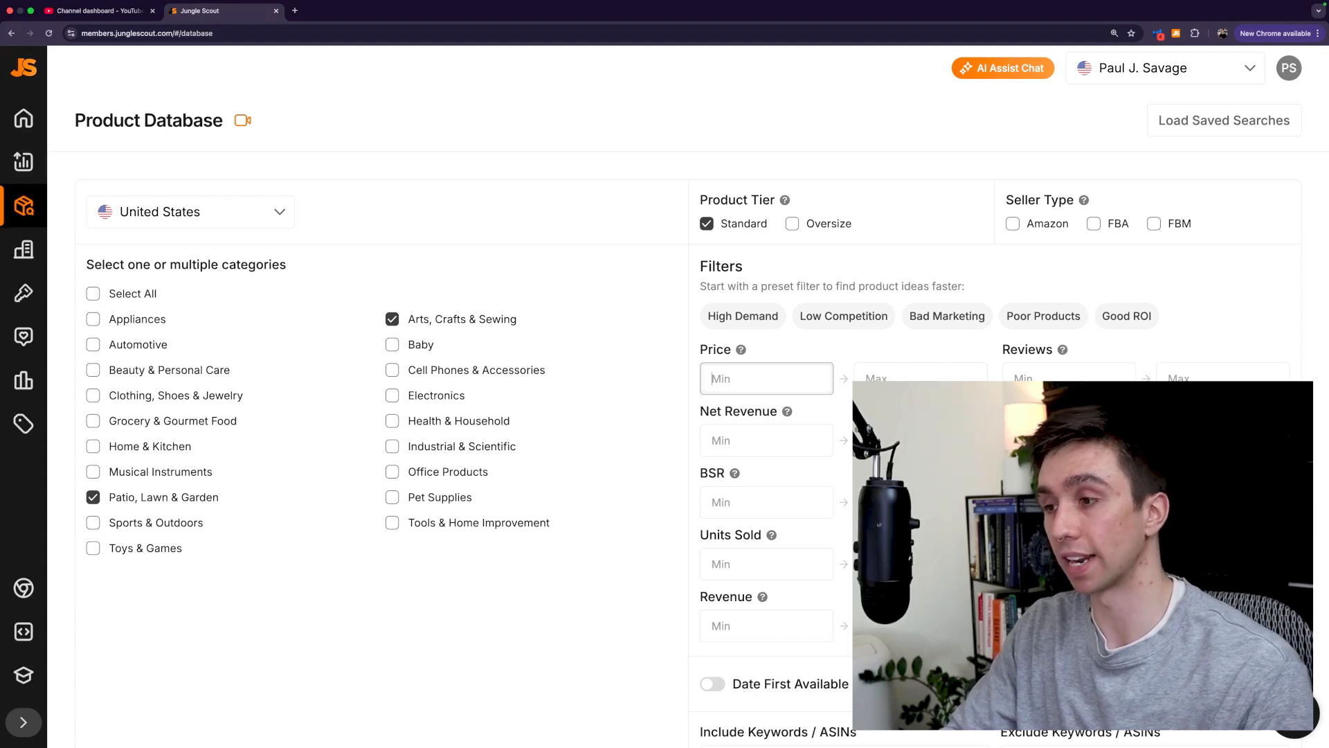
scroll(755, 380, "down", 2)
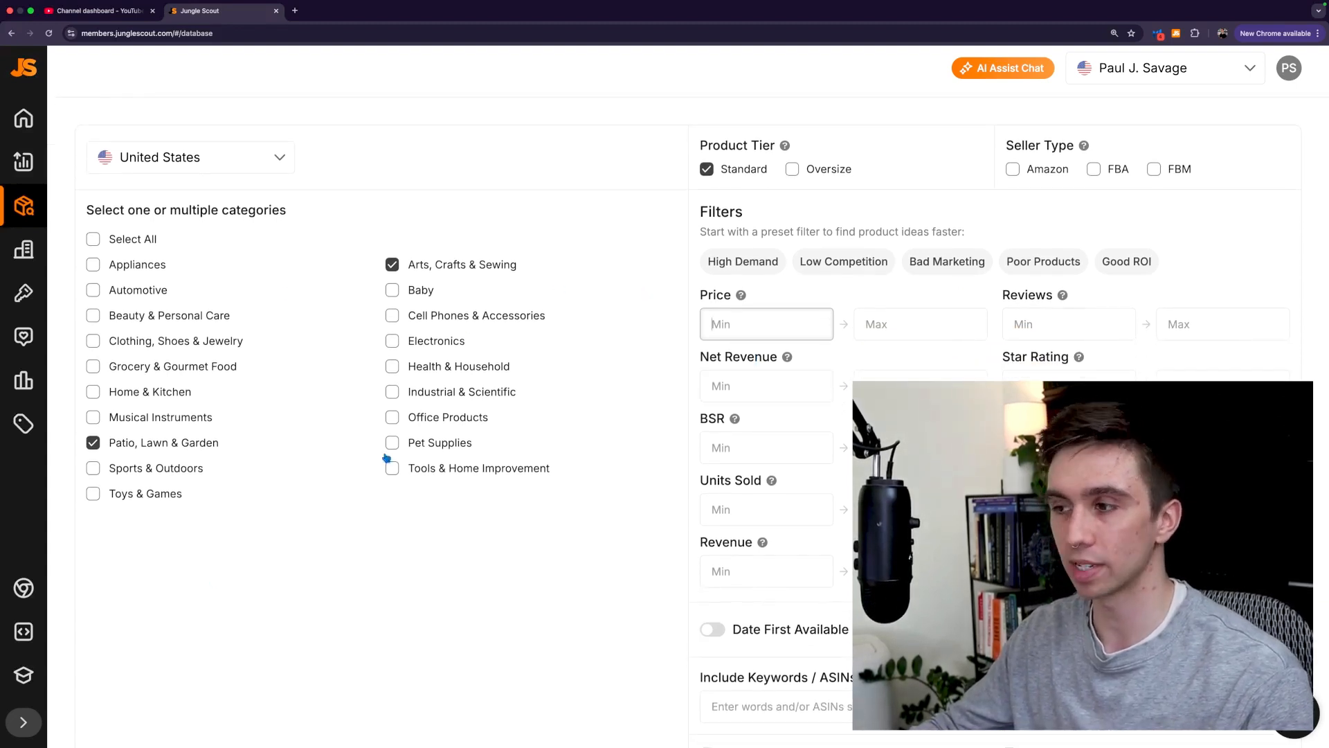
scroll(513, 579, "up", 2)
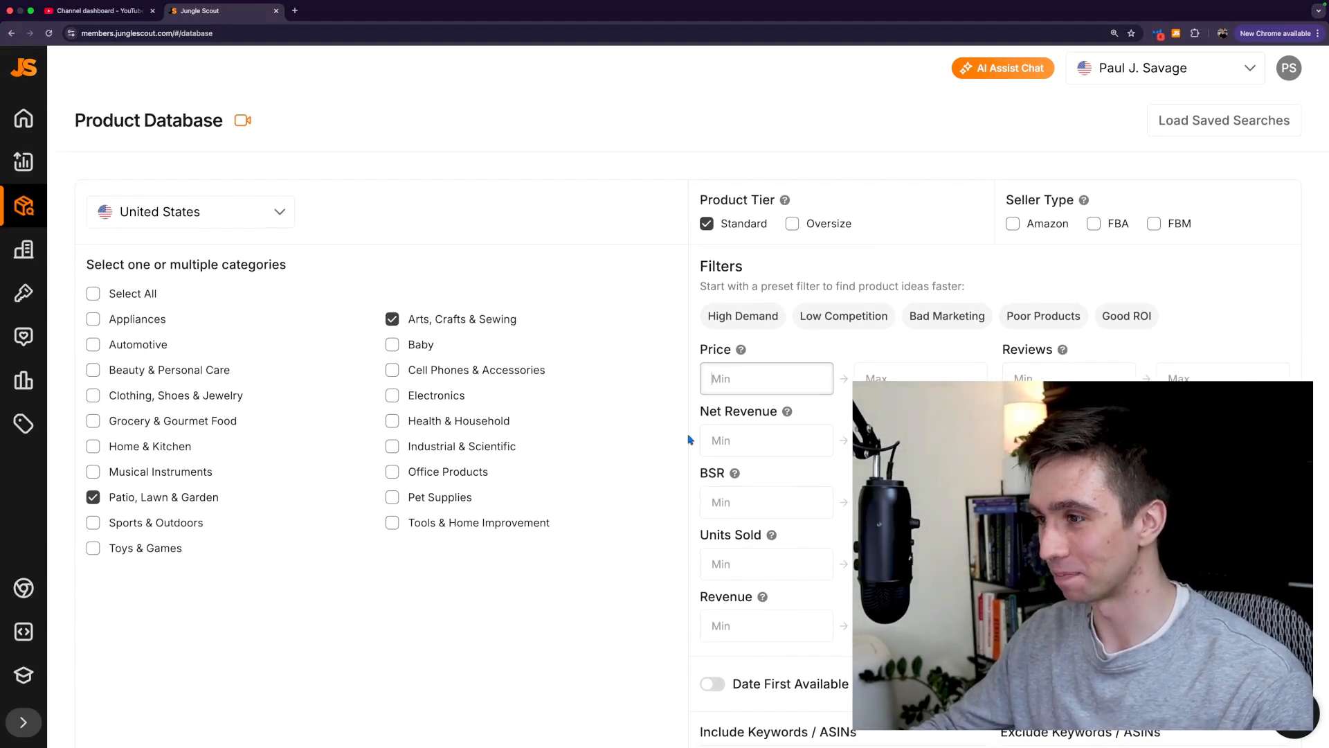
scroll(689, 439, "down", 1)
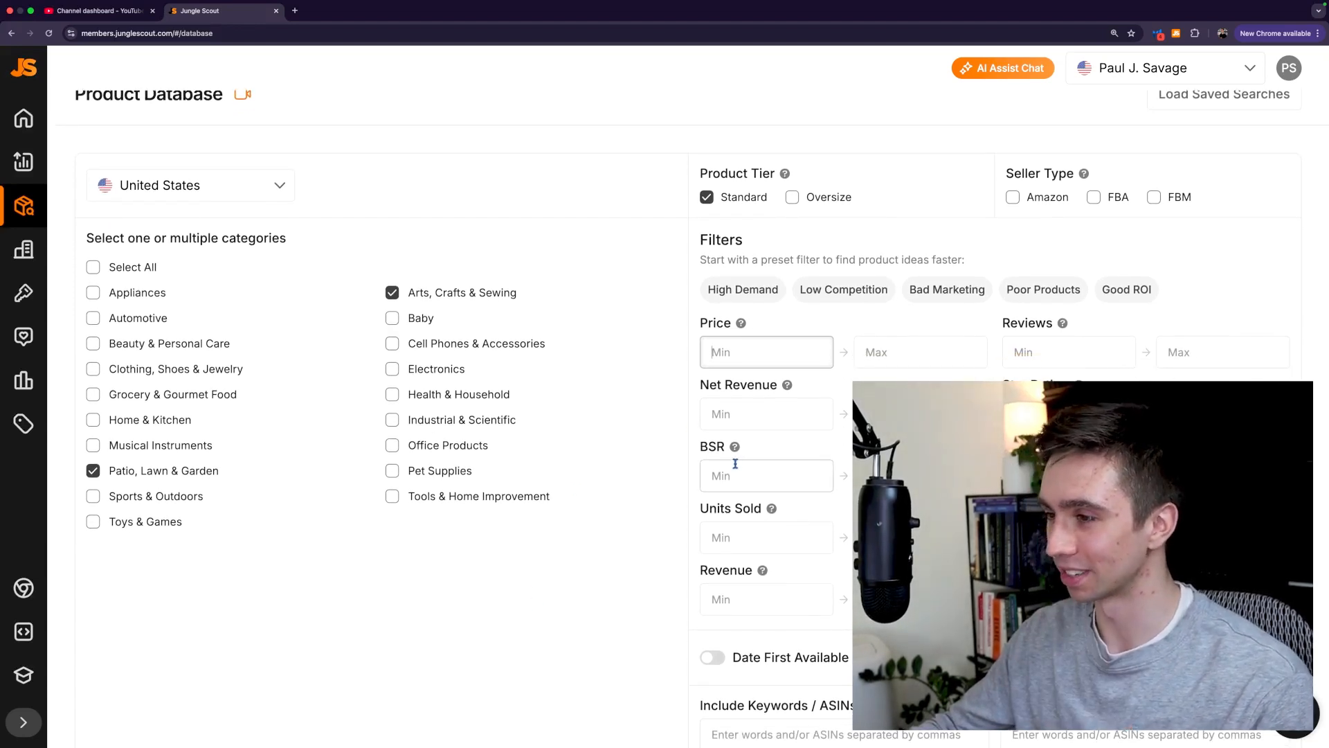
scroll(736, 464, "down", 2)
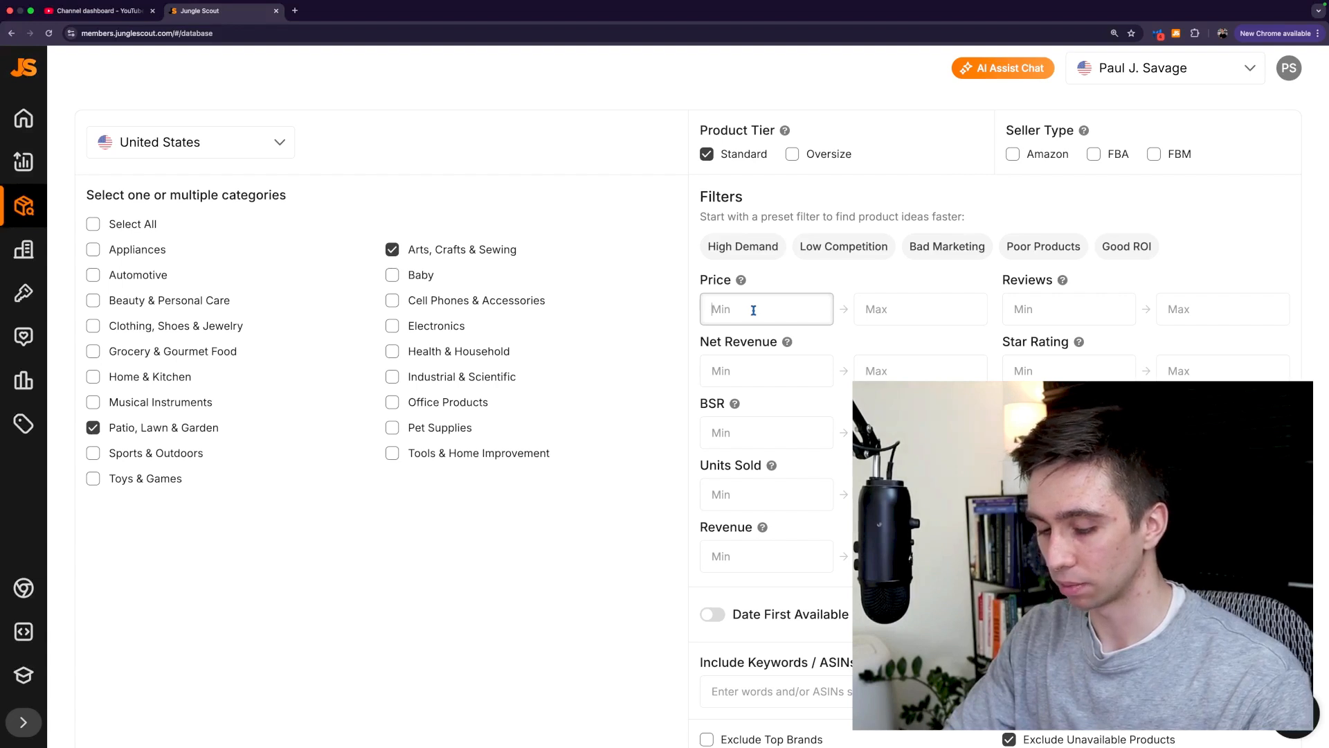
left_click(920, 308)
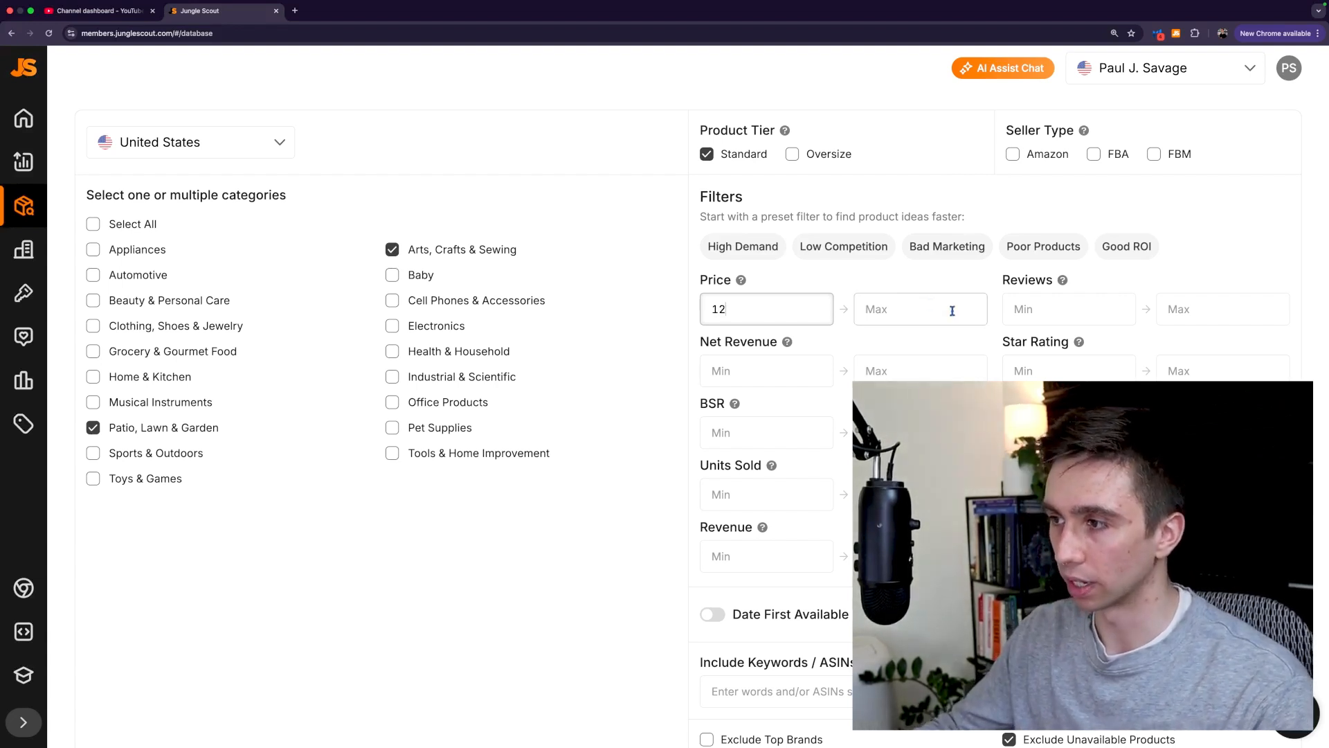
left_click(739, 309)
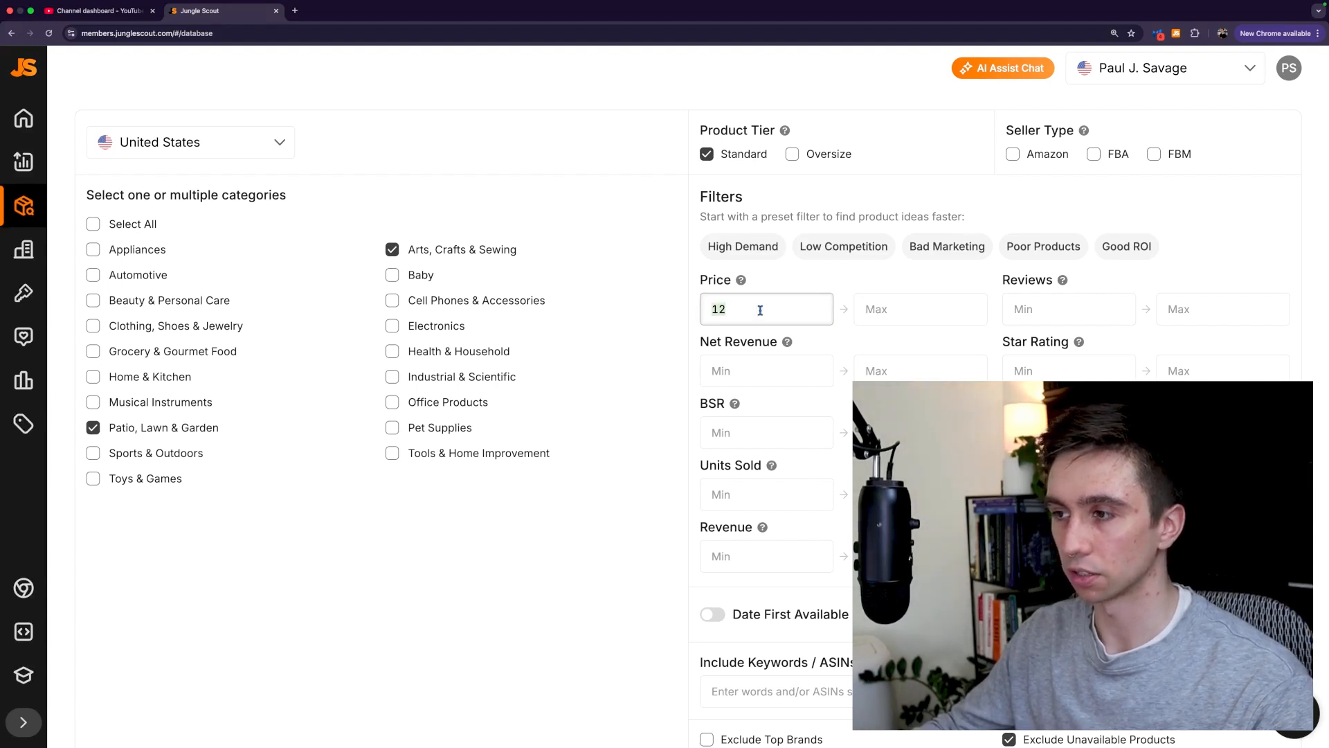
- Set the maximum of the price filter to 31
left_click(919, 314)
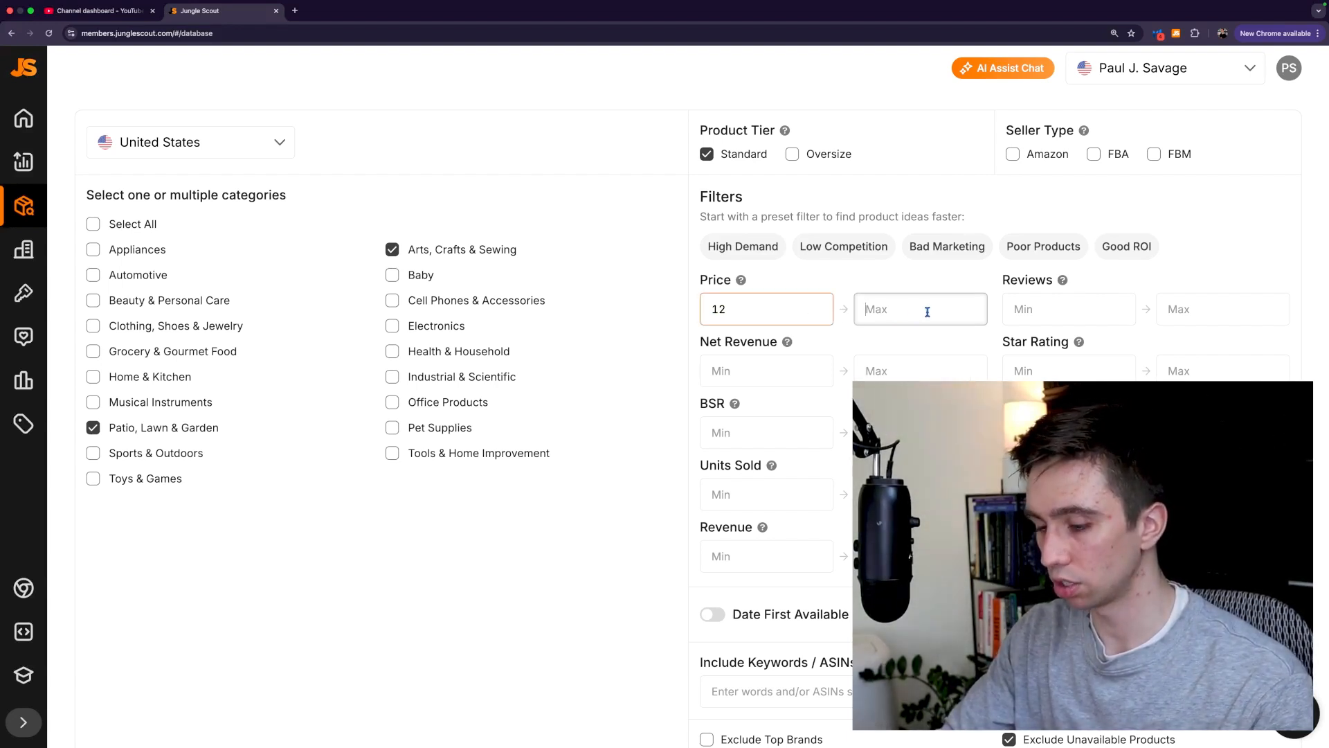
type("29")
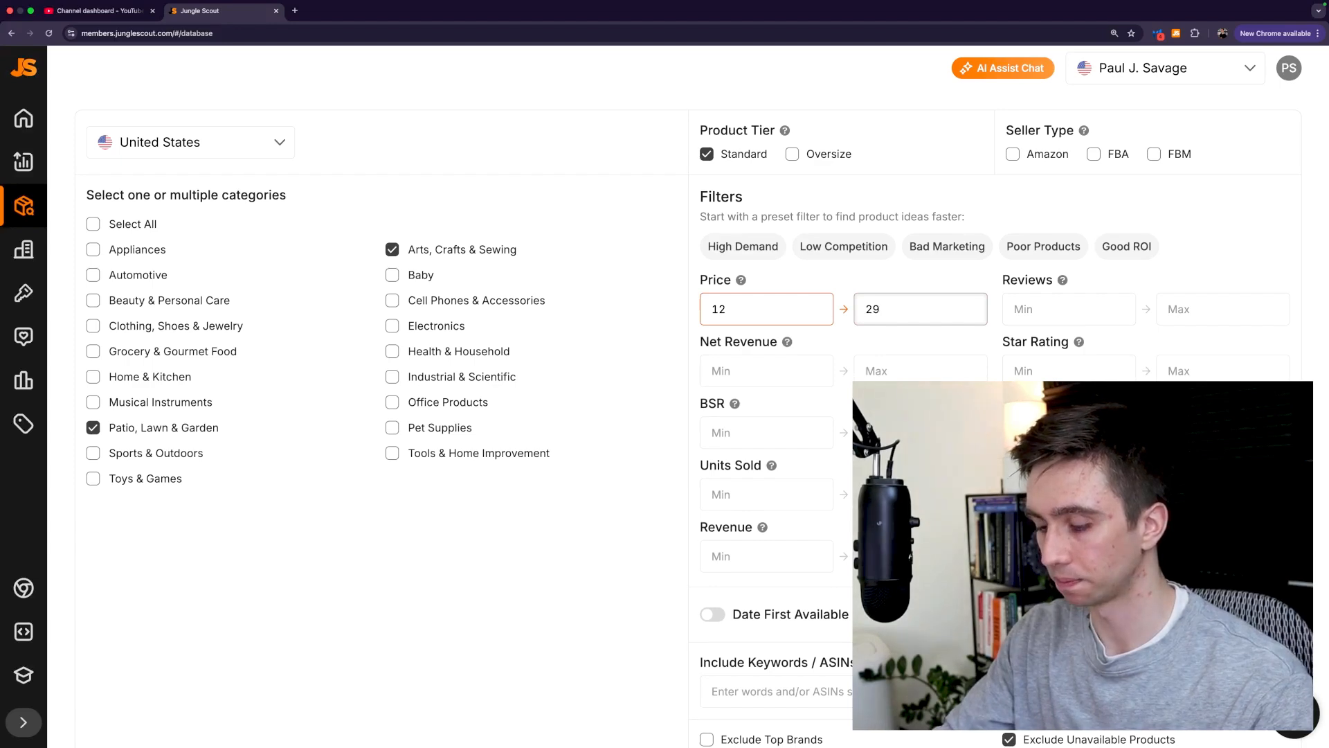
key("BackSpace")
key("BackSpace")
type("30")
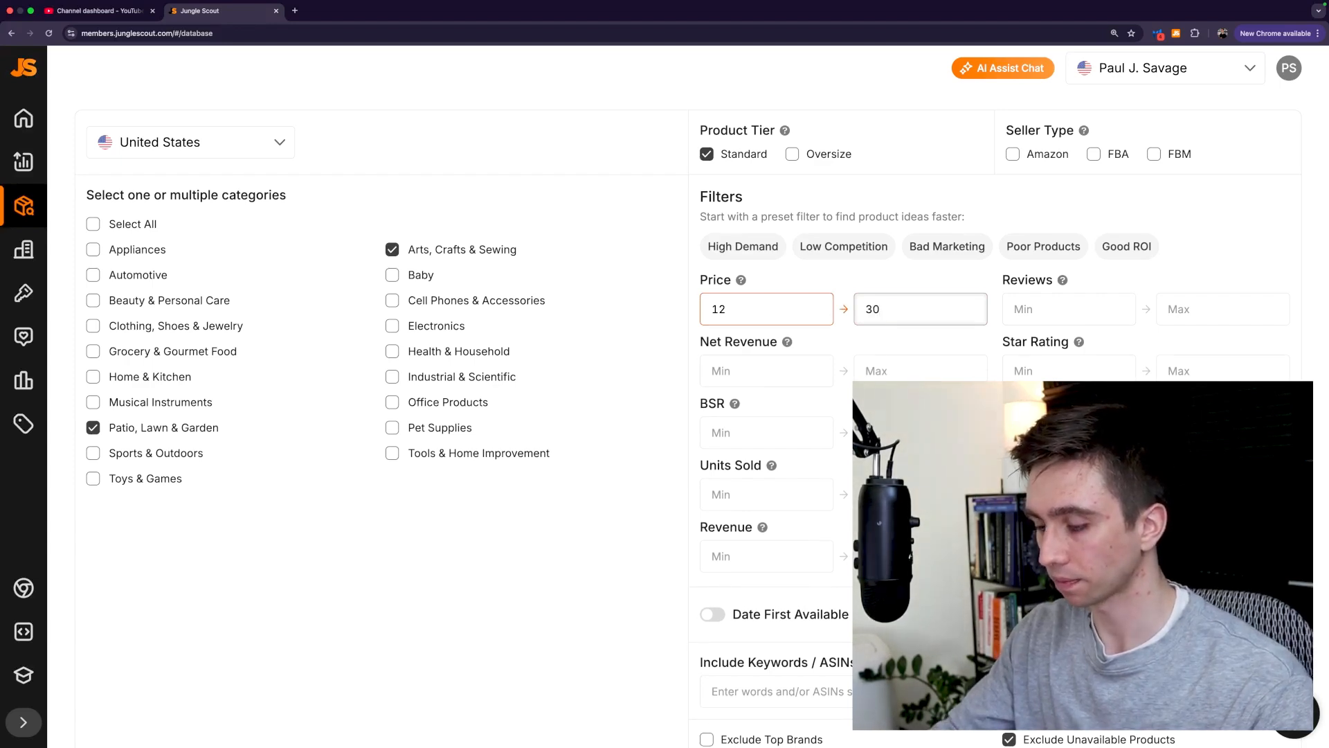
key("BackSpace")
type("1")
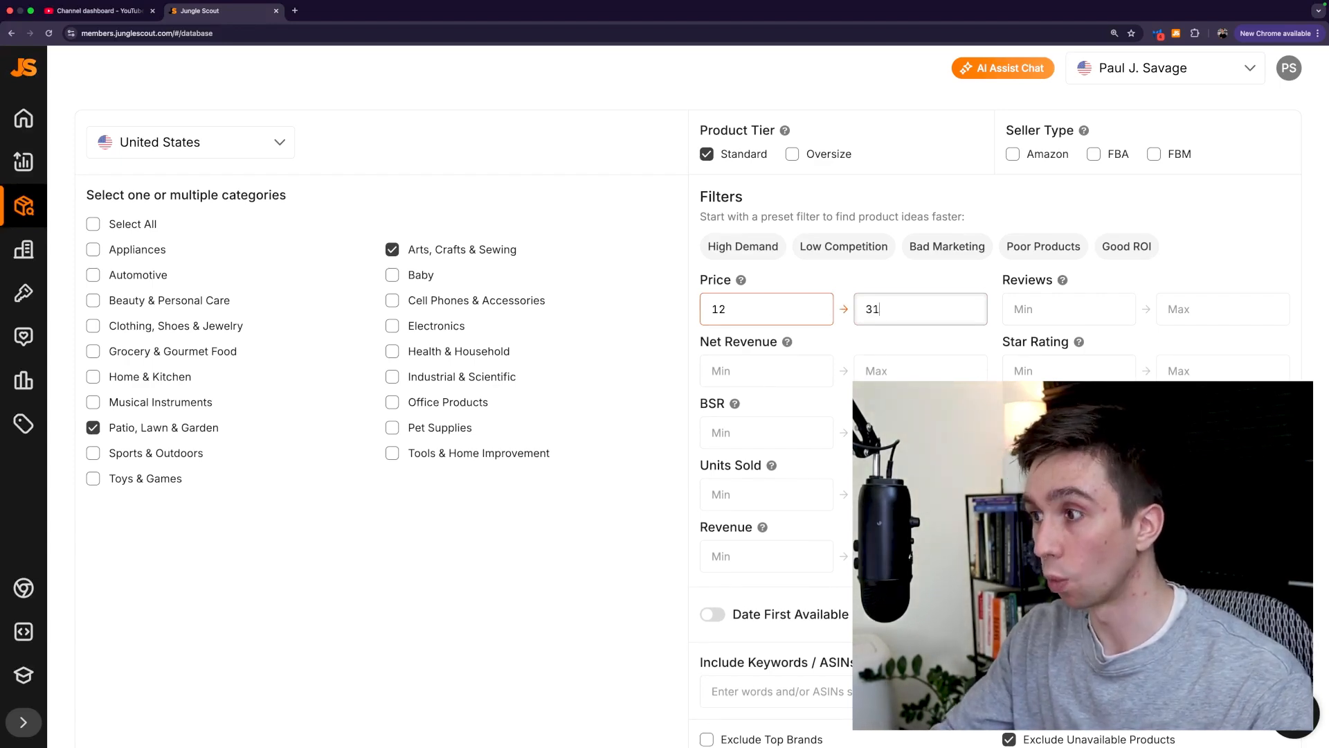
- Limit the reviews filter to a minimum of 35 and a maximum of 178
left_click(1208, 314)
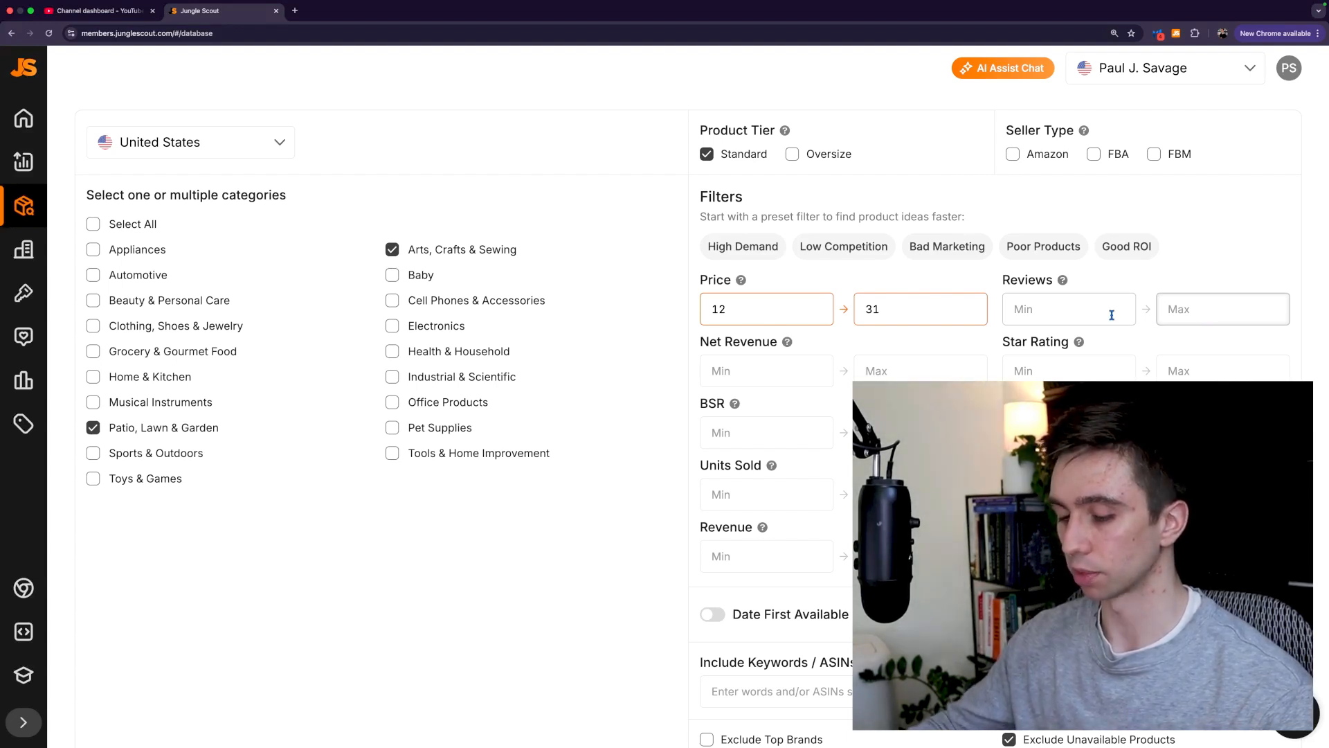
type("178")
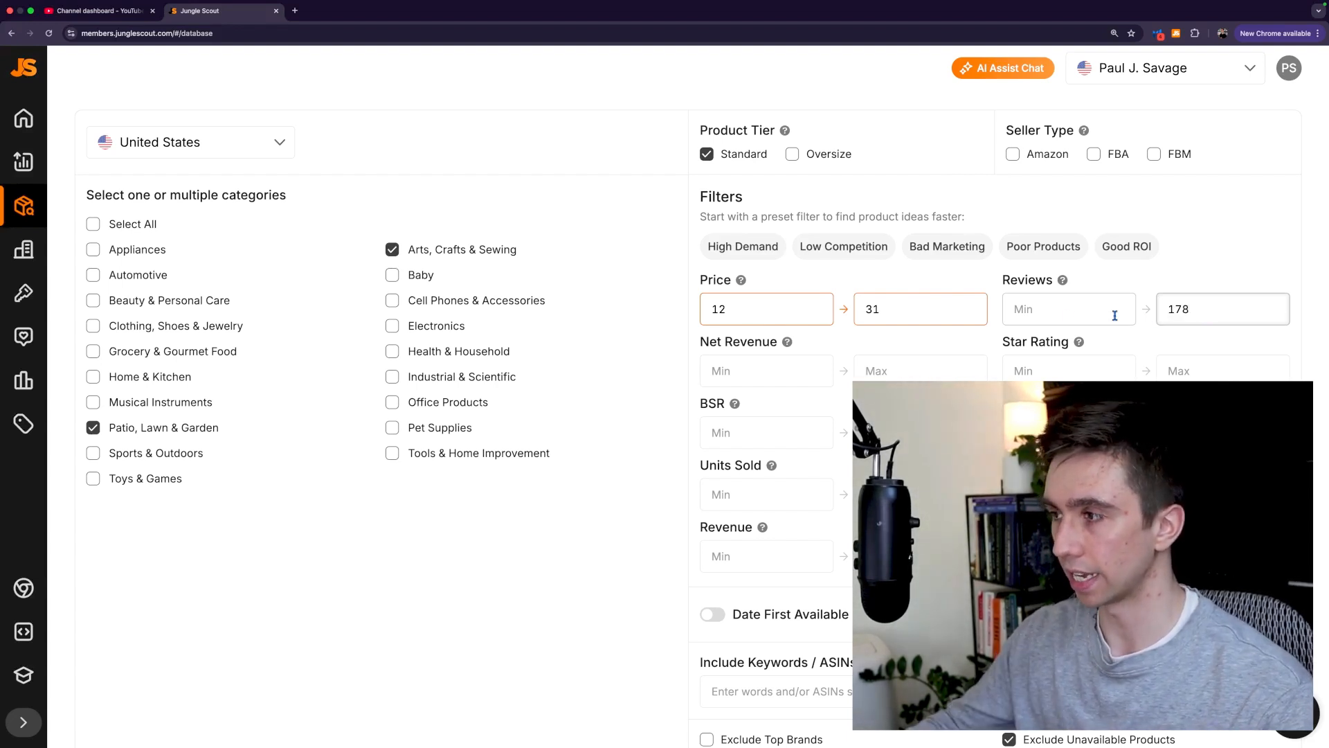
left_click(1064, 315)
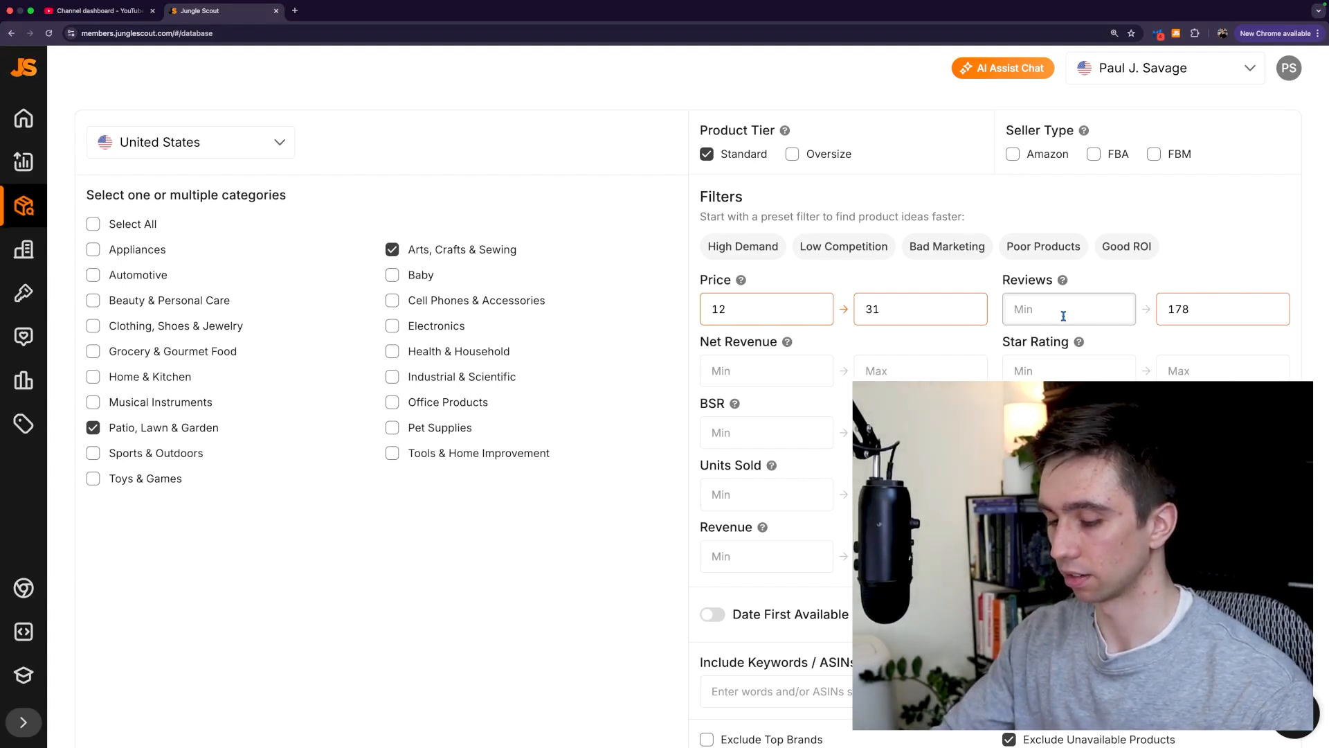
type("35")
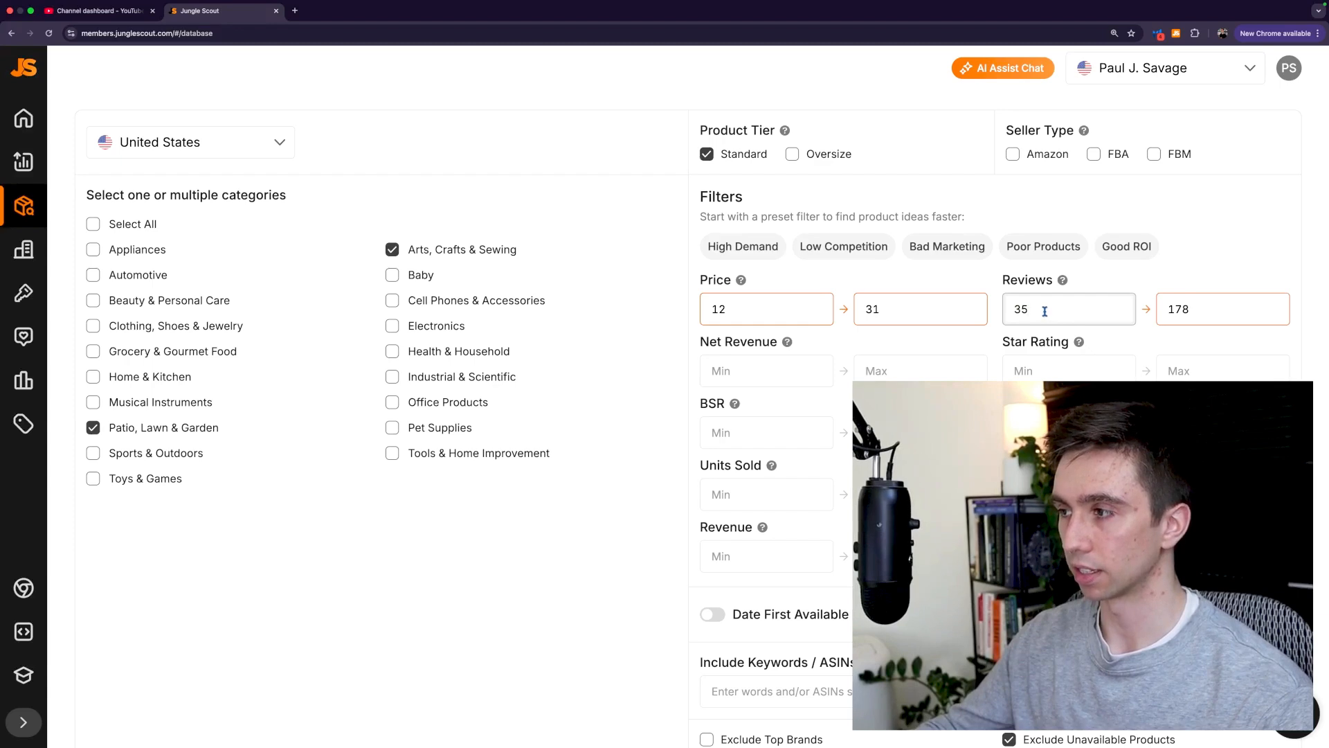
left_click_drag(1045, 310, 1015, 311)
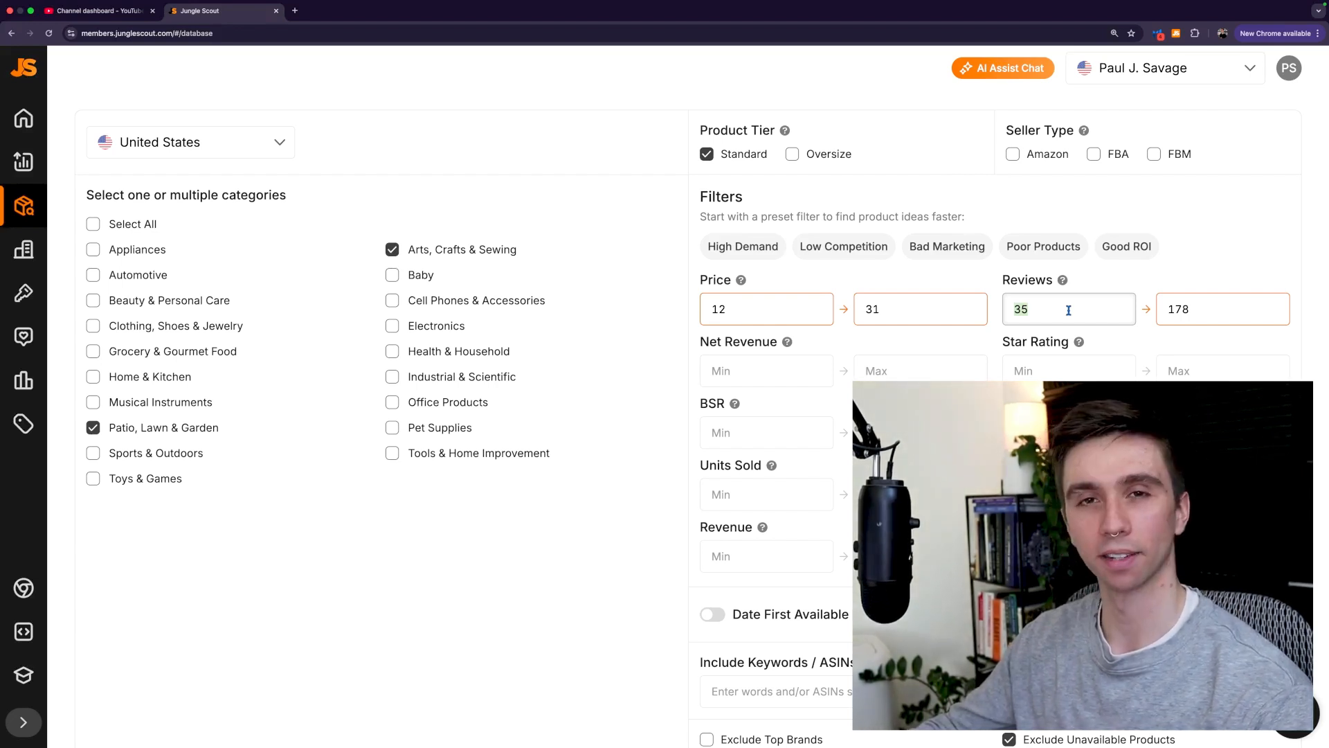
left_click(1042, 311)
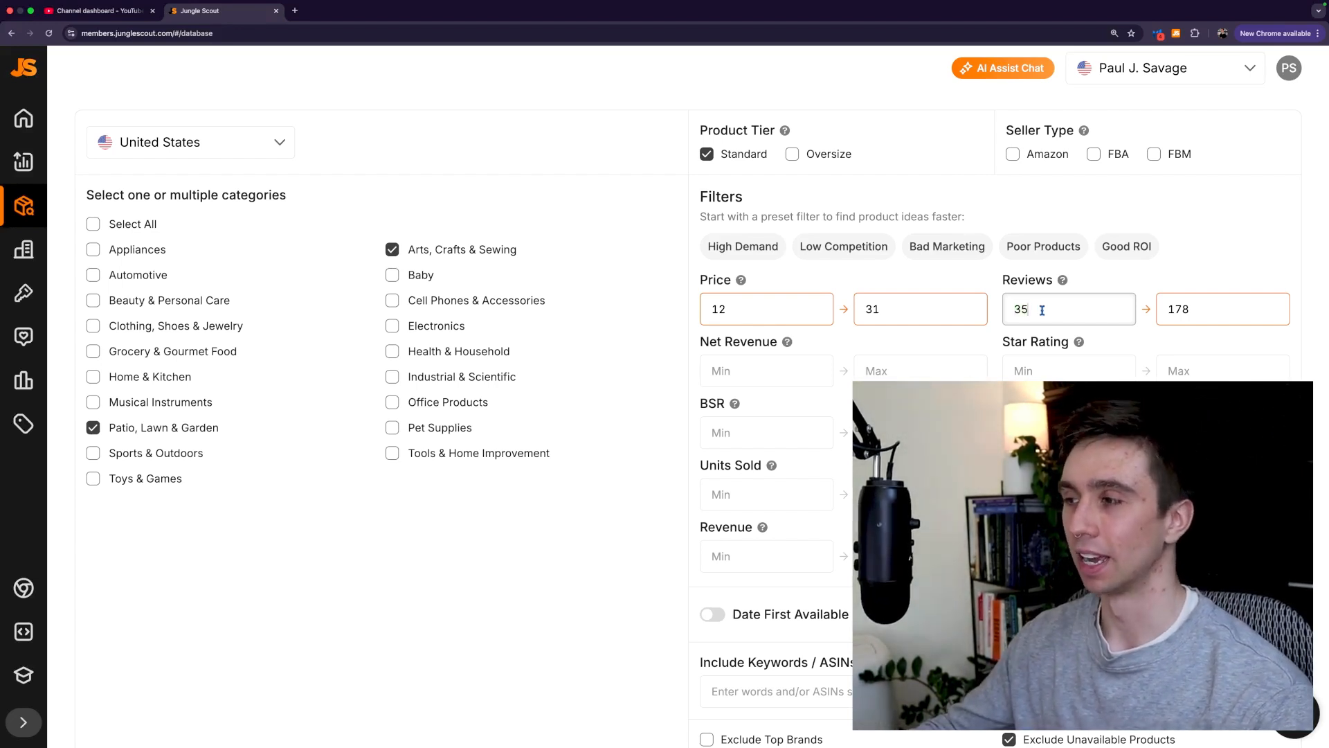
left_click_drag(1036, 310, 1011, 310)
left_click(1050, 312)
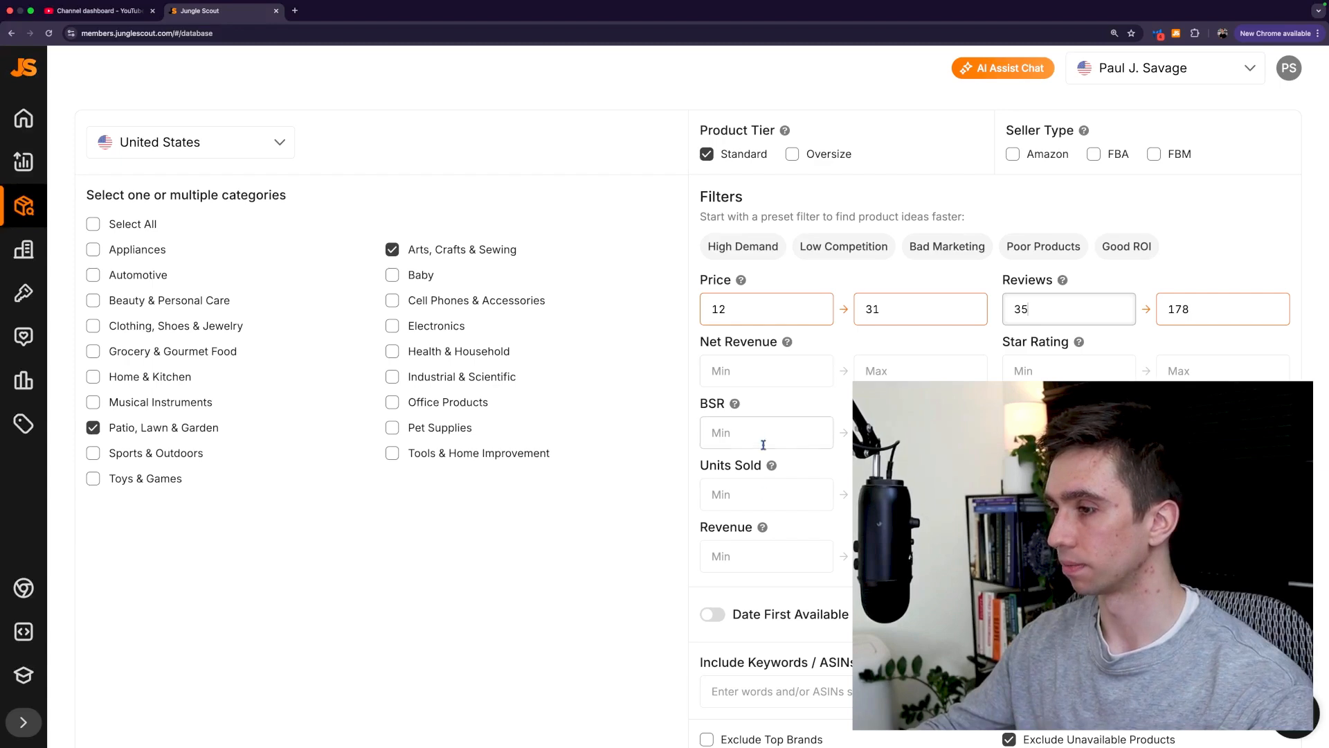
- Limit the units sold filter to a minimum of 287 and a maximum of 926
left_click(830, 500)
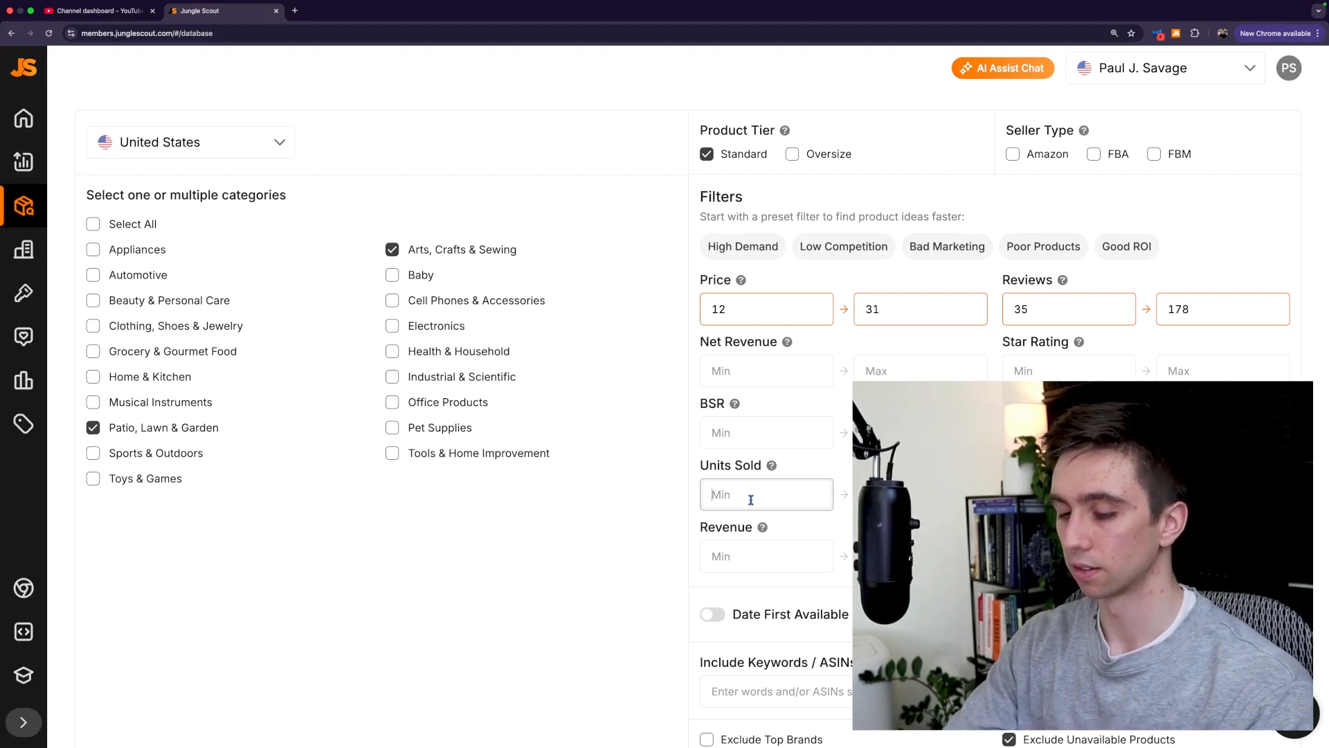
type("30")
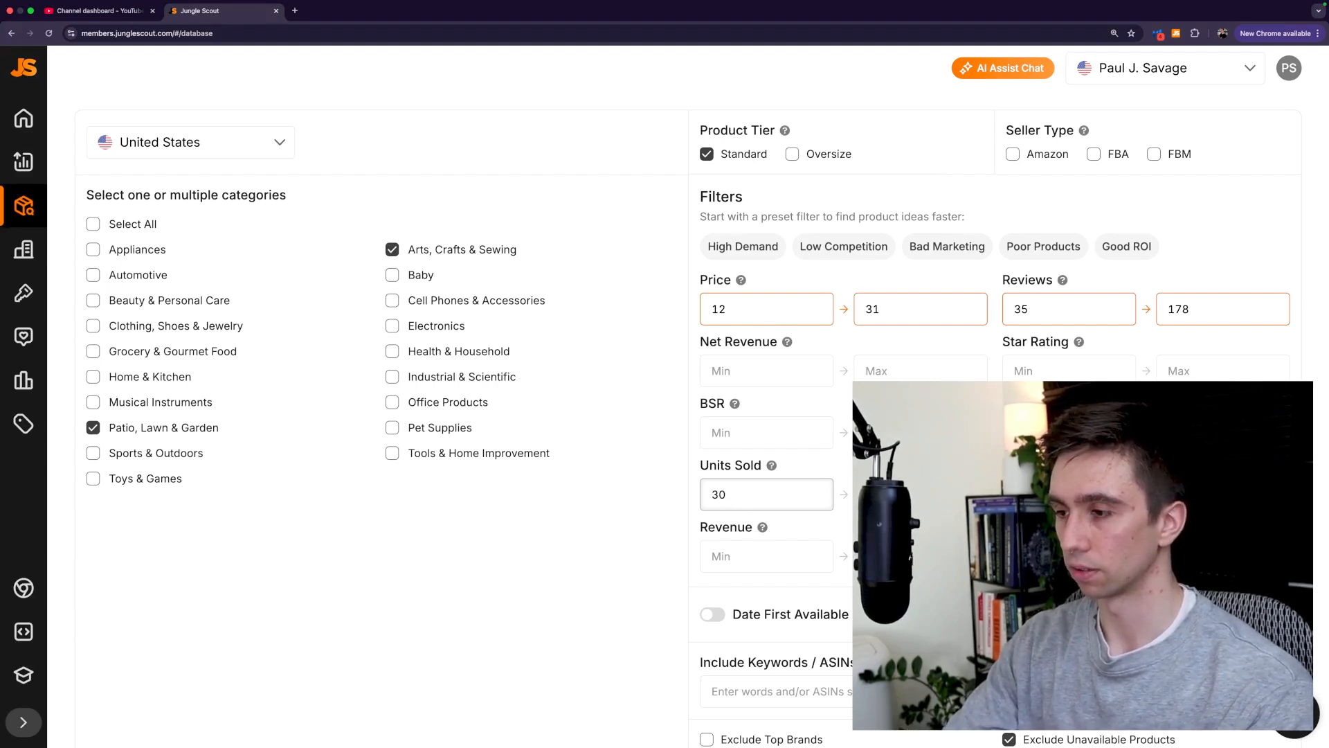
key("BackSpace")
key("BackSpace")
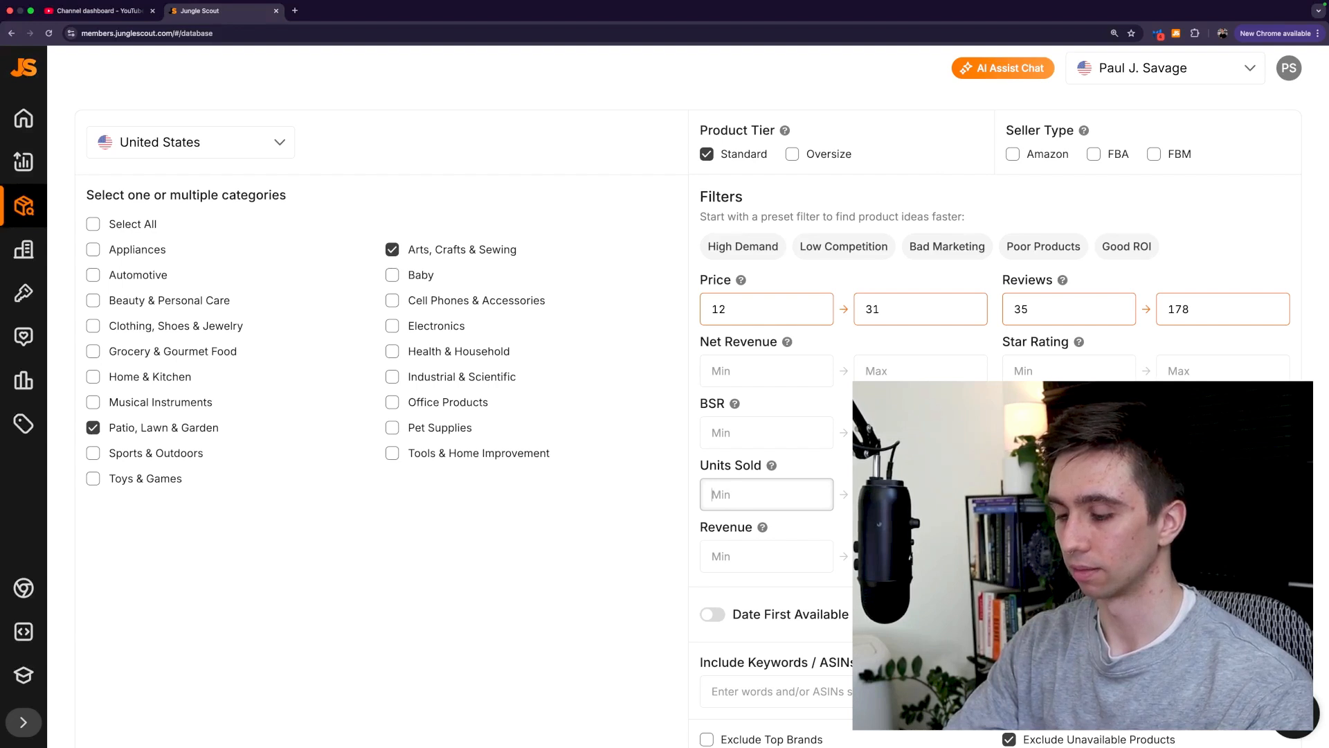
type("150")
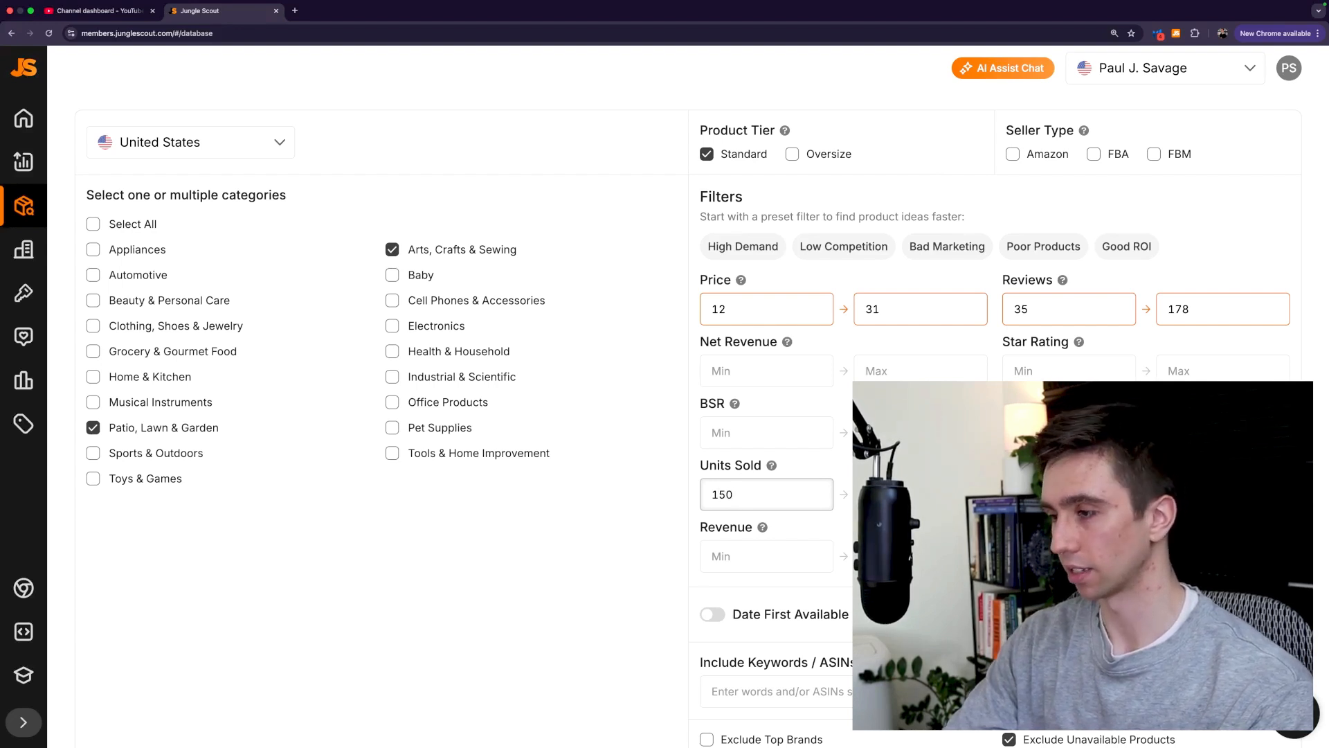
key("BackSpace")
key("BackSpace")
key("BackSpace")
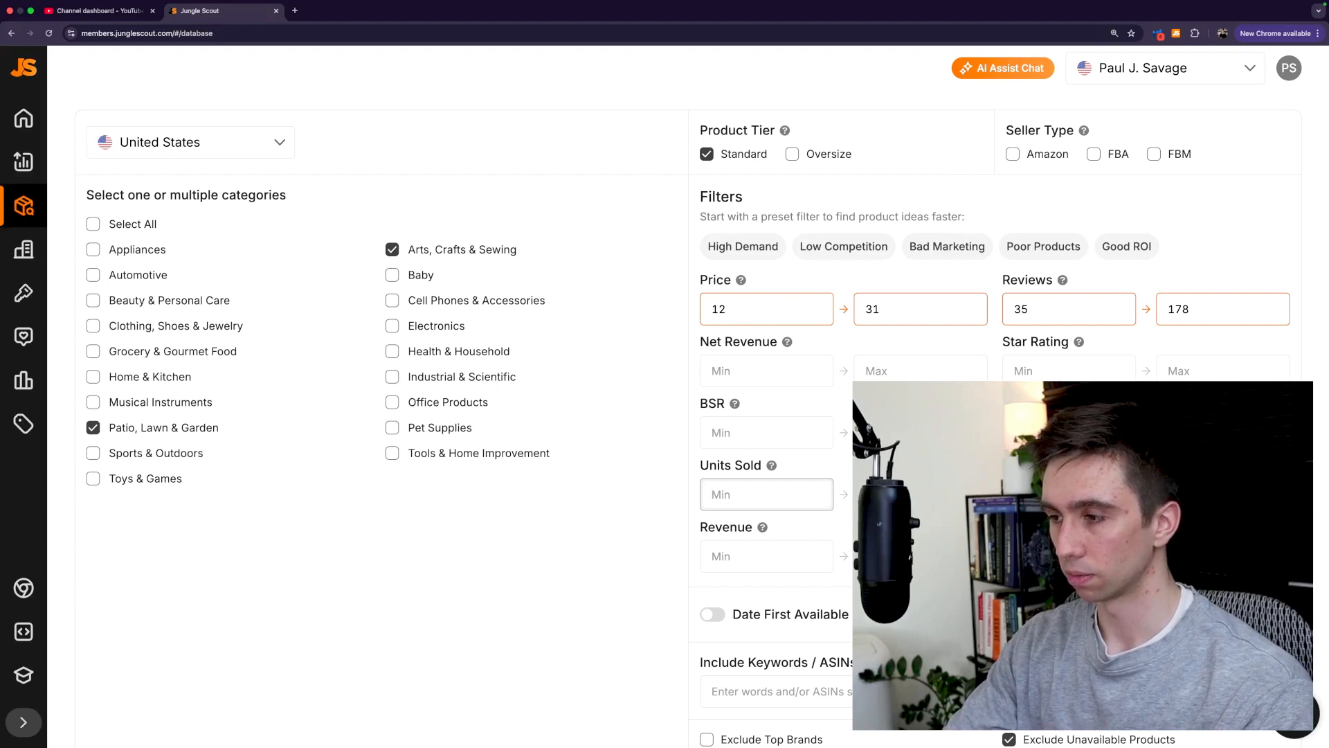
type("2")
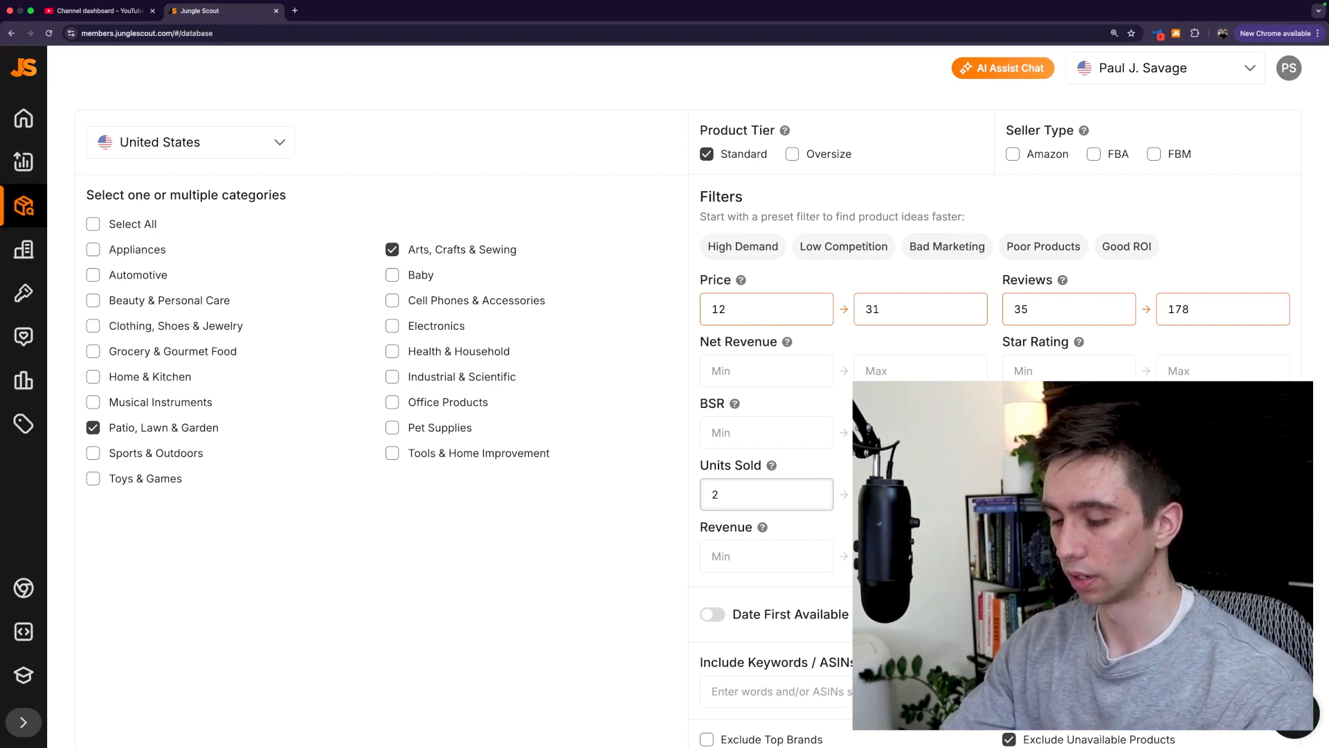
type("87")
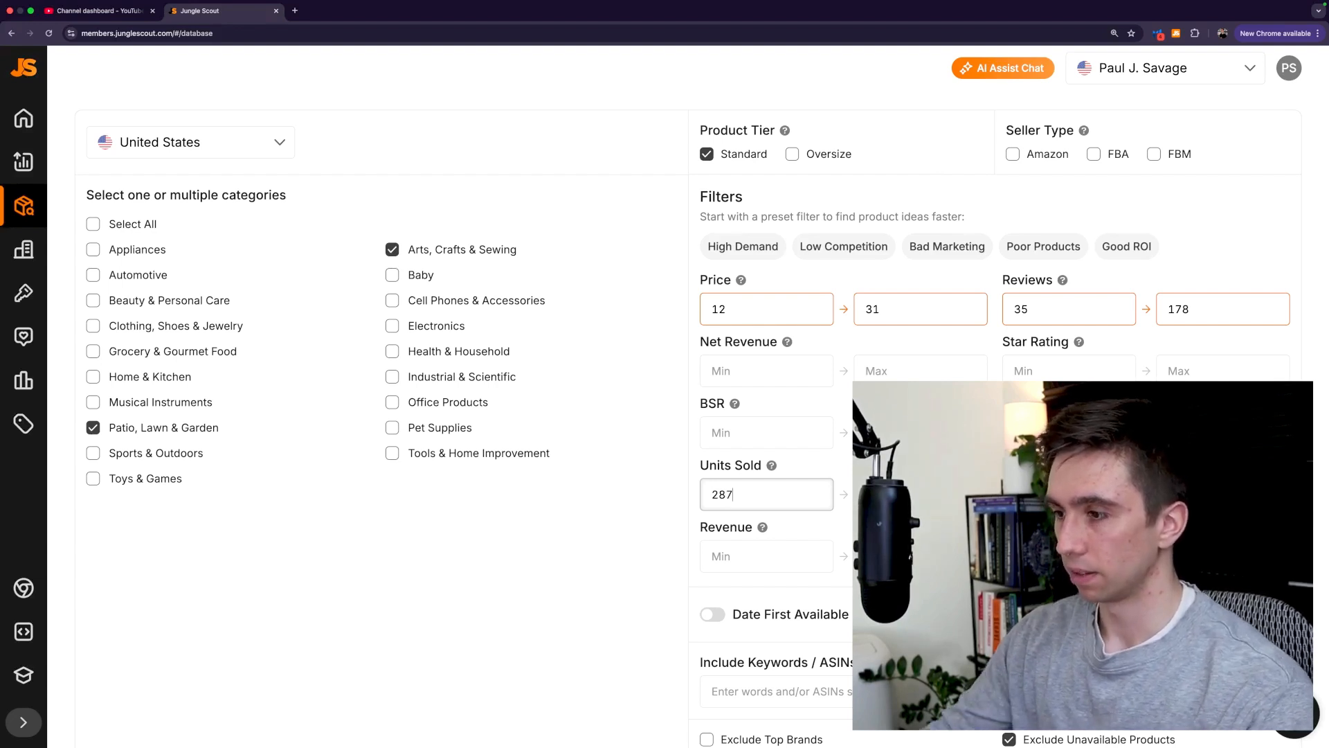
left_click_drag(758, 494, 707, 497)
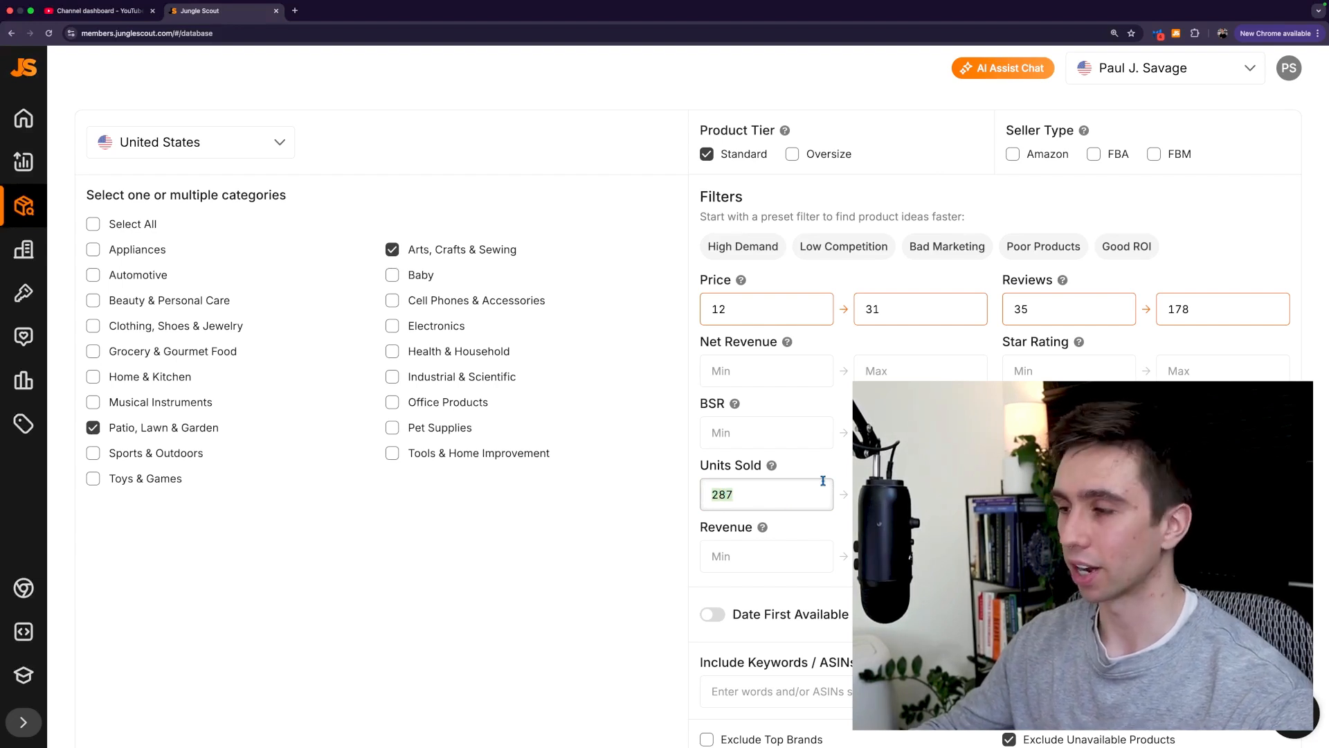
left_click(920, 494)
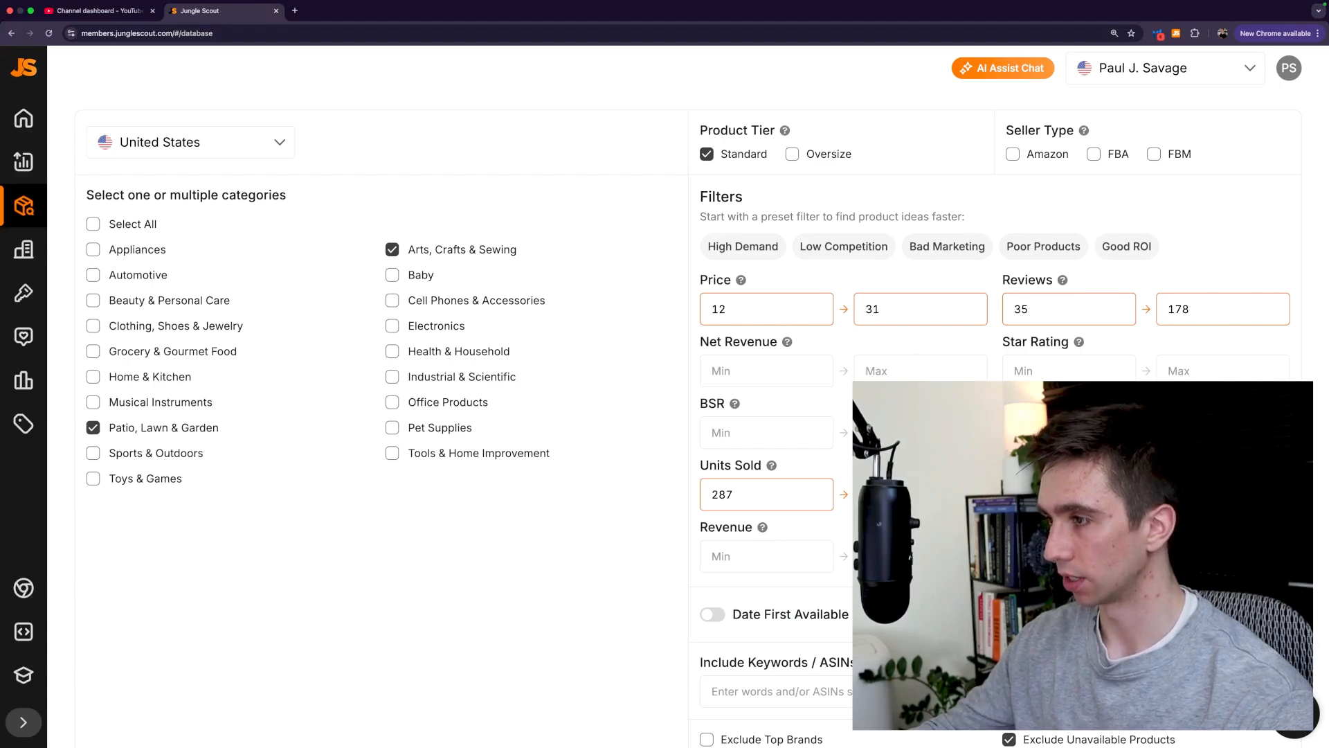
- Run the product search with the chosen filters and look over the first results
scroll(693, 347, "down", 3)
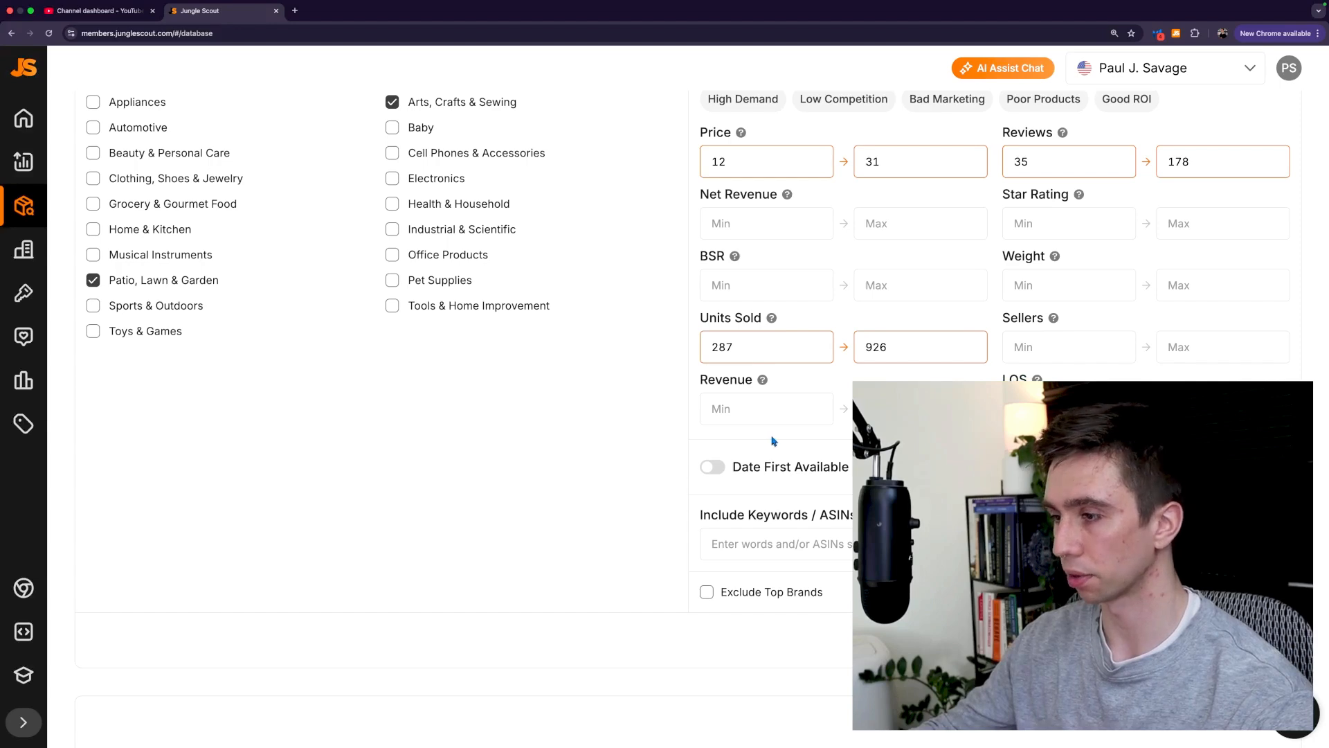
scroll(692, 346, "up", 2)
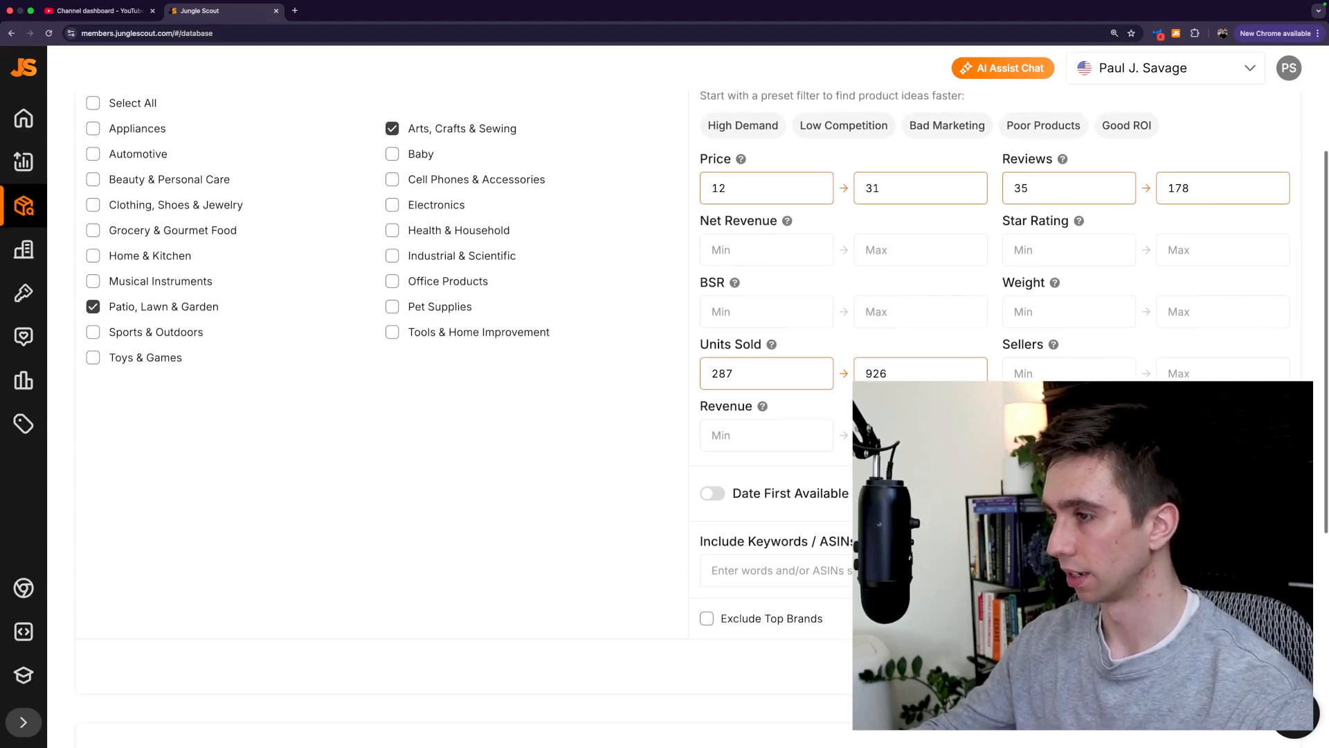
scroll(754, 436, "down", 1)
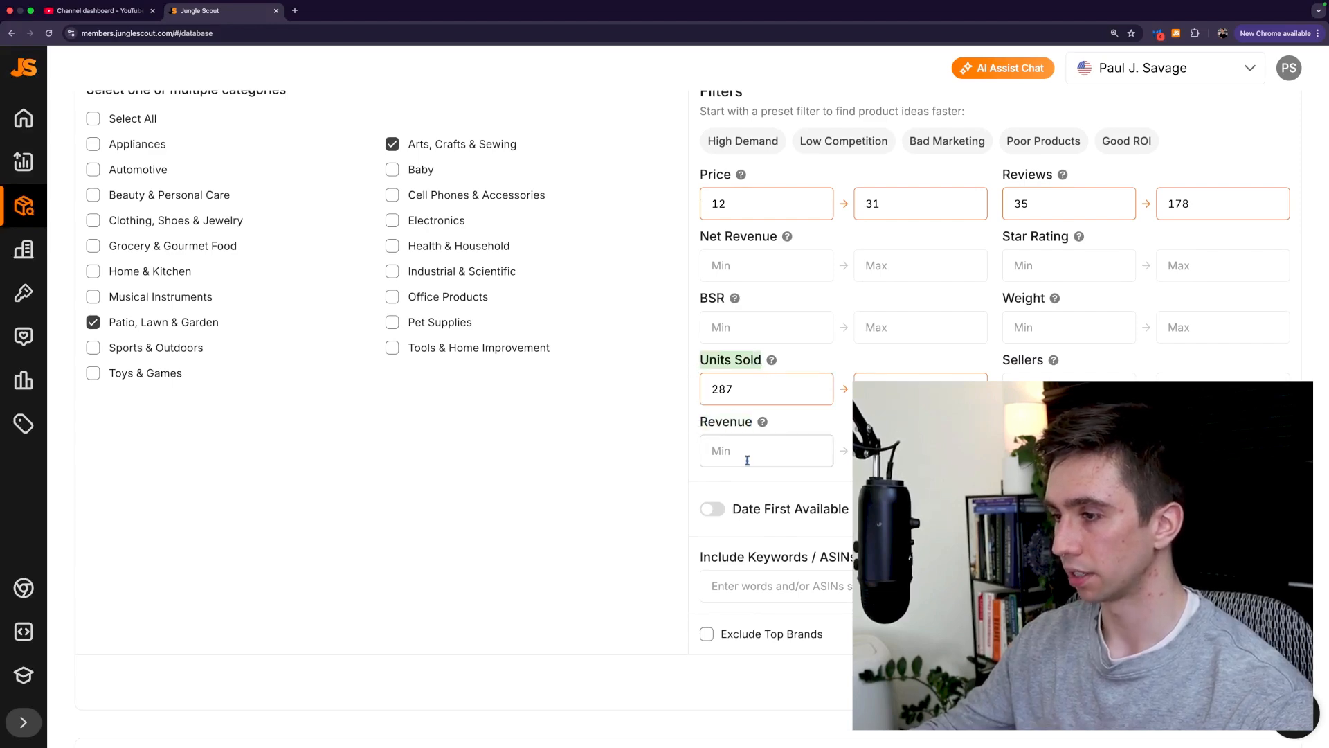
left_click(751, 402)
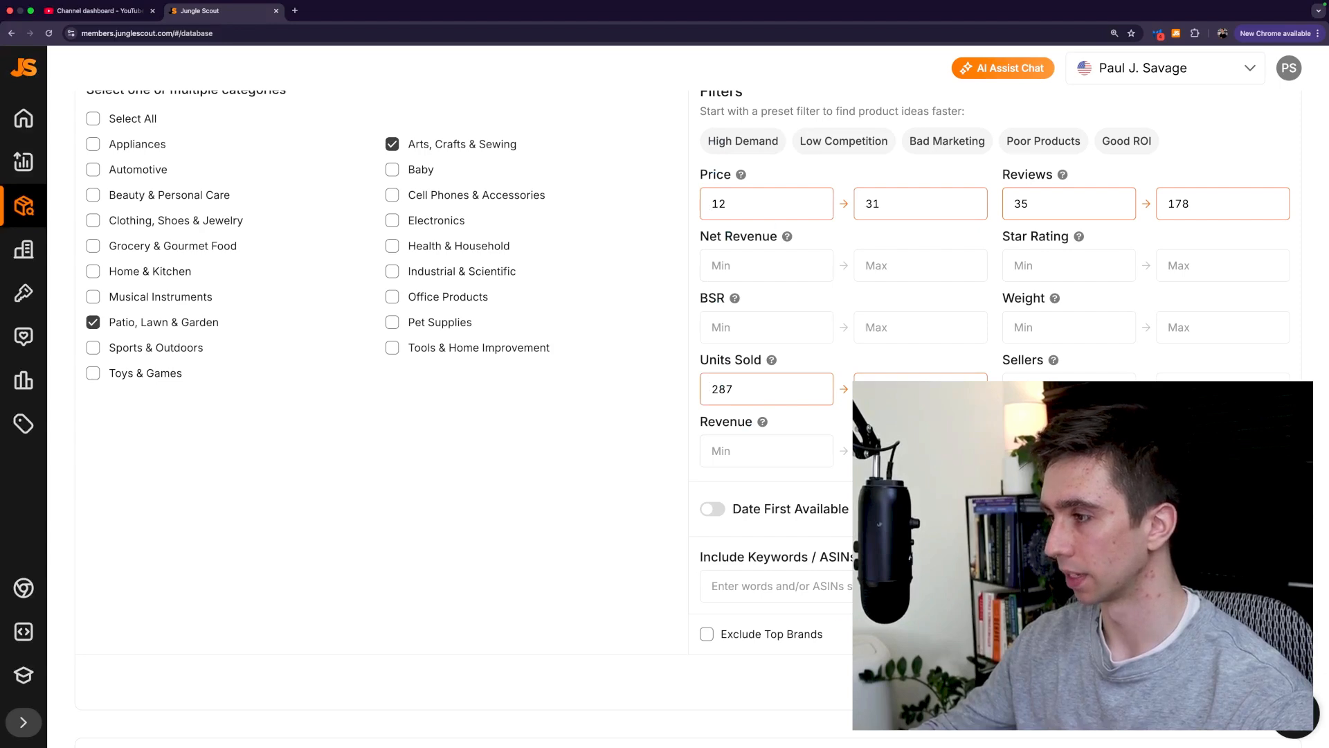
scroll(665, 416, "down", 1)
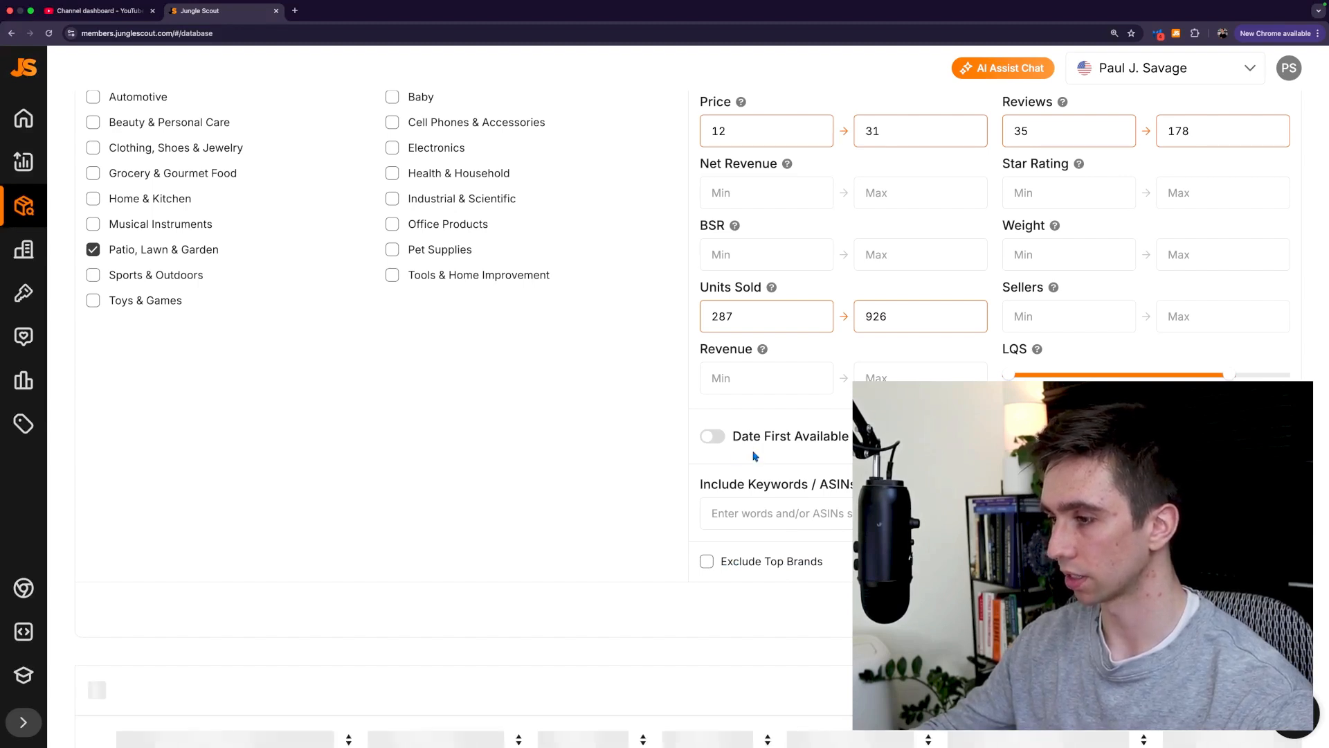
scroll(558, 450, "down", 3)
scroll(562, 451, "down", 5)
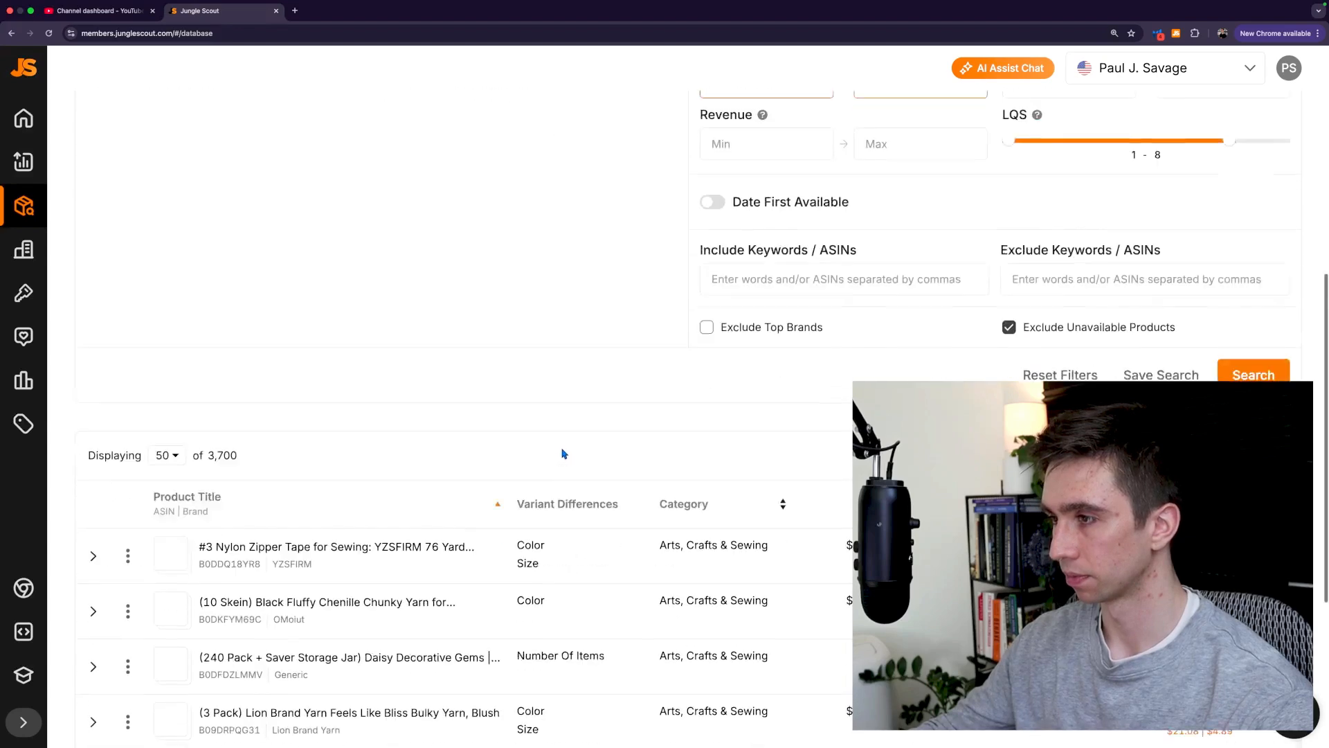
scroll(563, 455, "up", 1)
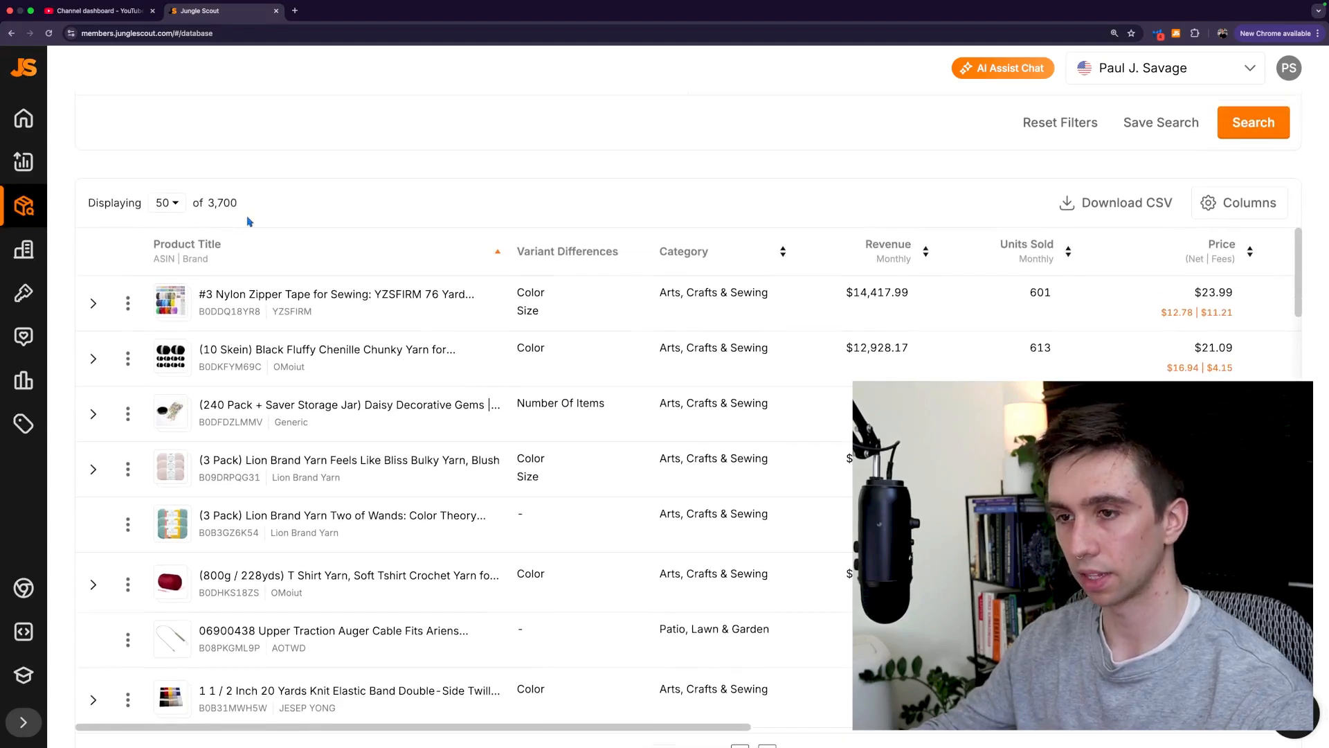
mouse_move(440, 302)
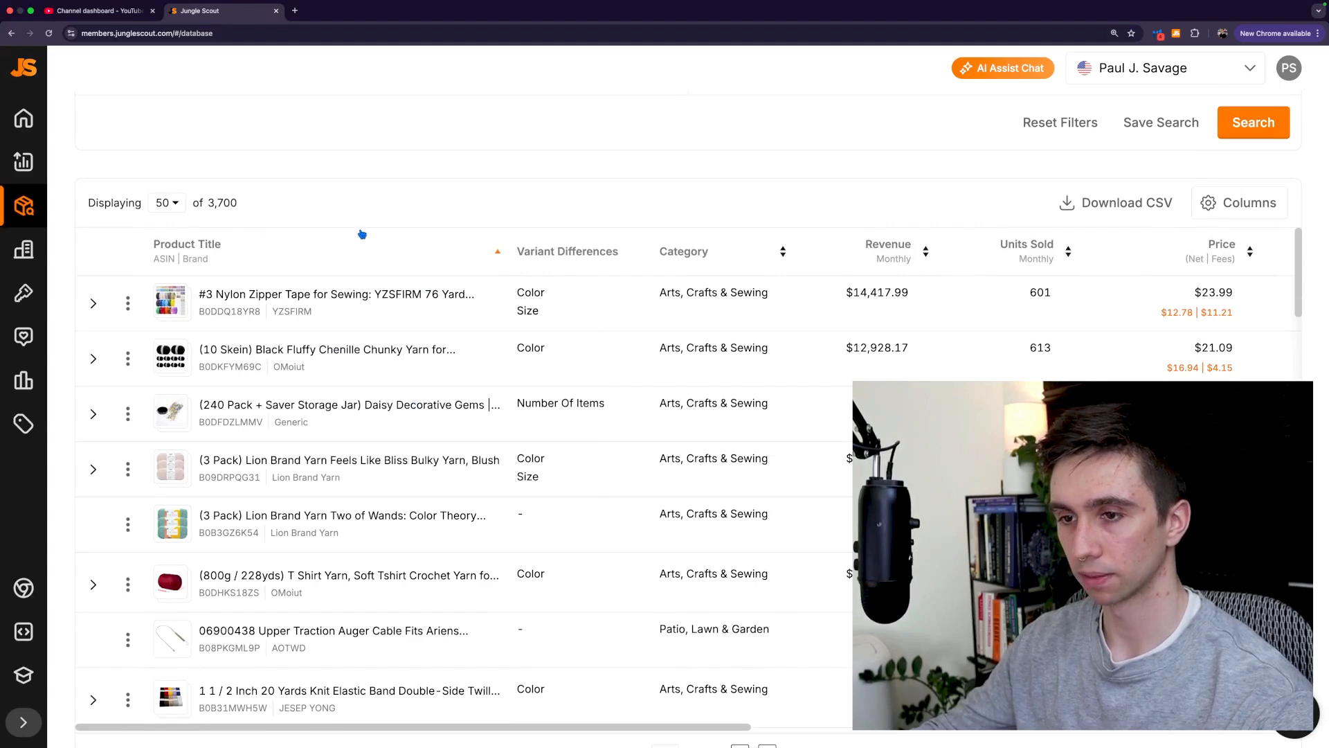
- Open the Amazon listing of the (3 Pack) Lion Brand Yarn Feels Like Bliss Bulky Yarn, Blush
scroll(183, 349, "down", 2)
mouse_move(183, 349)
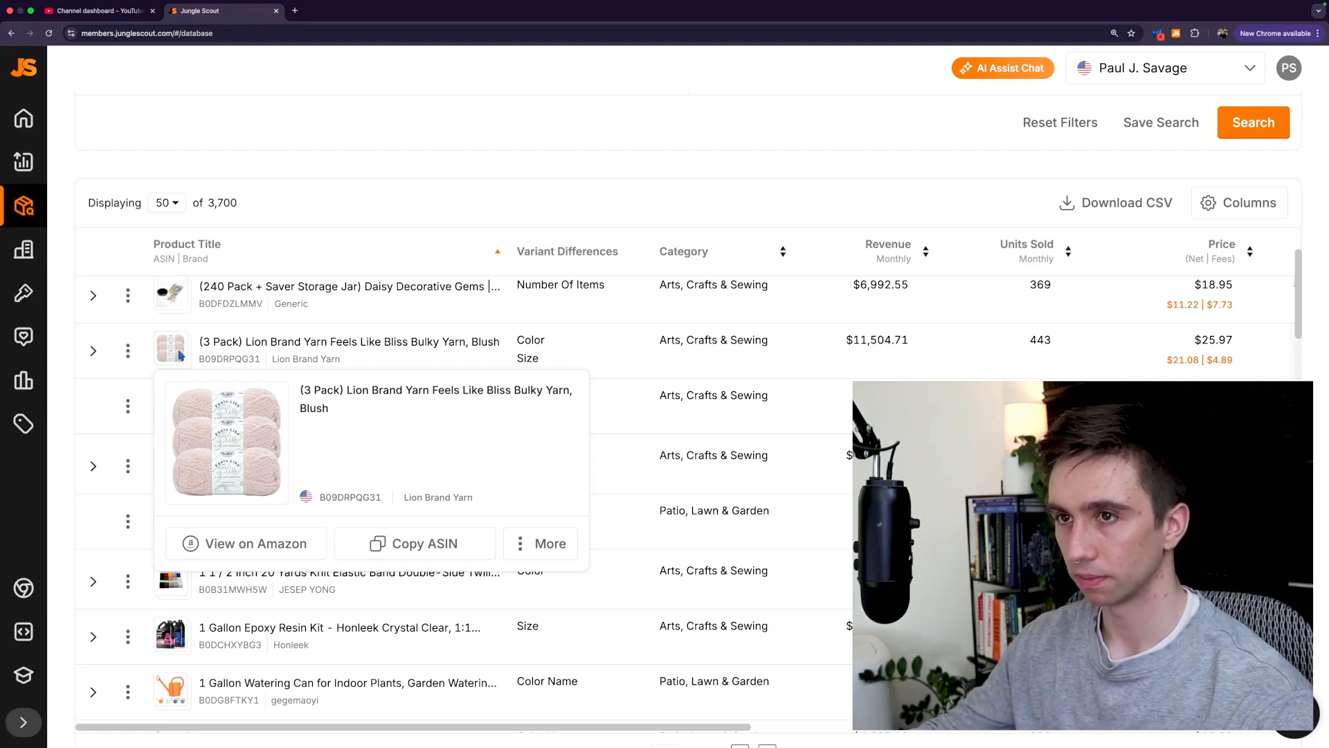
left_click(180, 356)
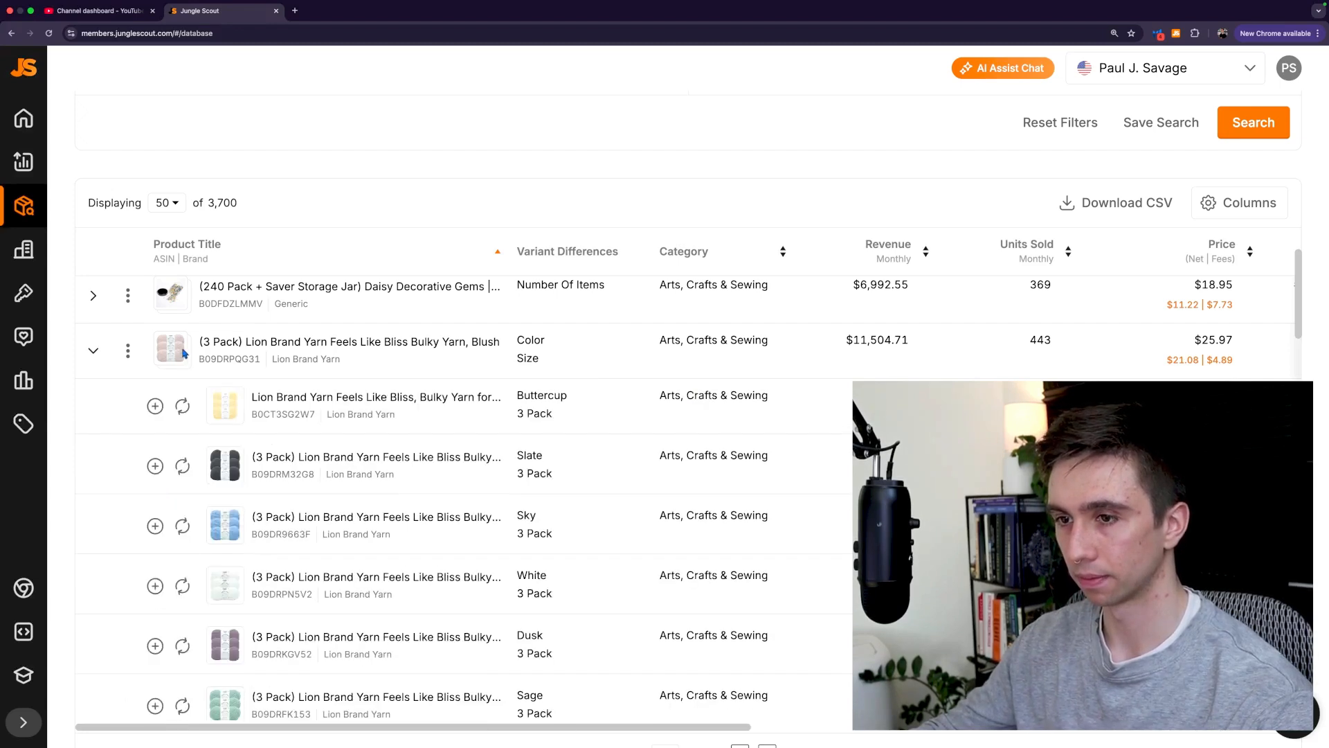
left_click(175, 355)
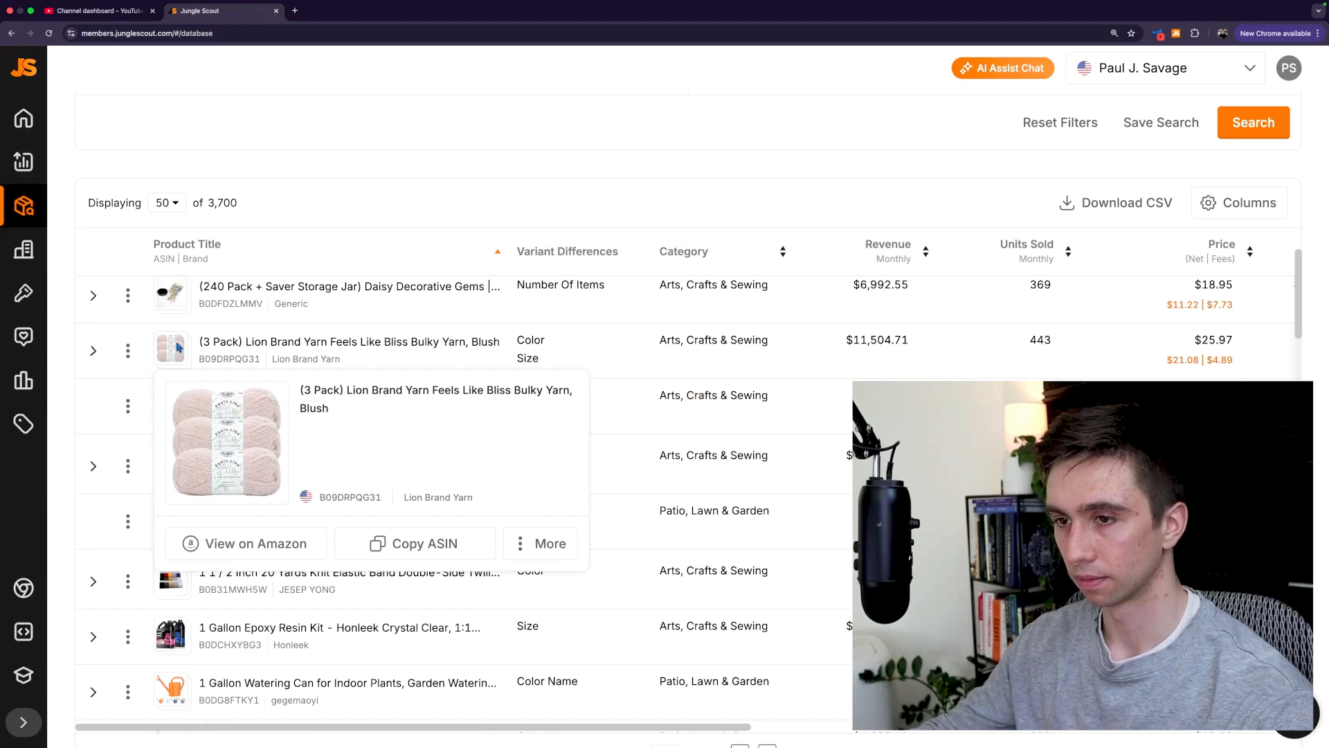
left_click(222, 543)
- Browse more of the results, and change the price filter to a range of 21 to 41
scroll(223, 342, "down", 3)
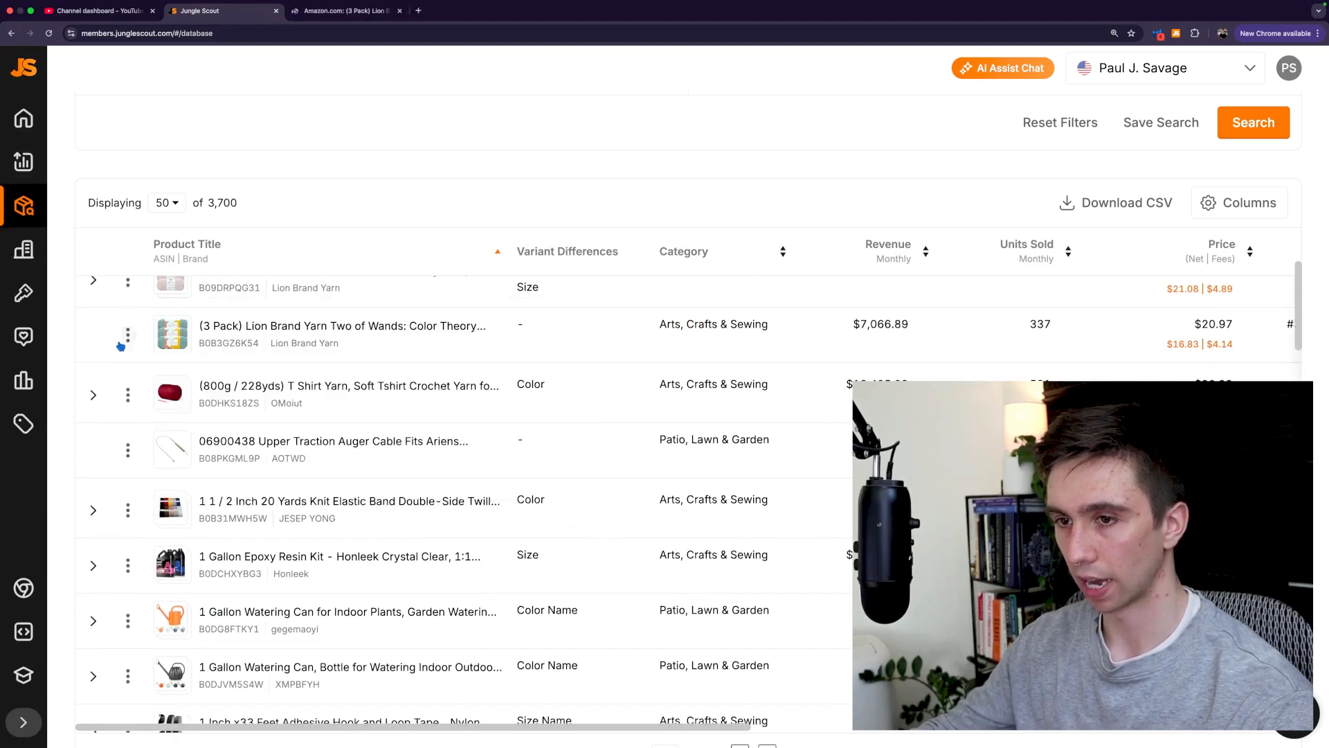
scroll(173, 366, "down", 1)
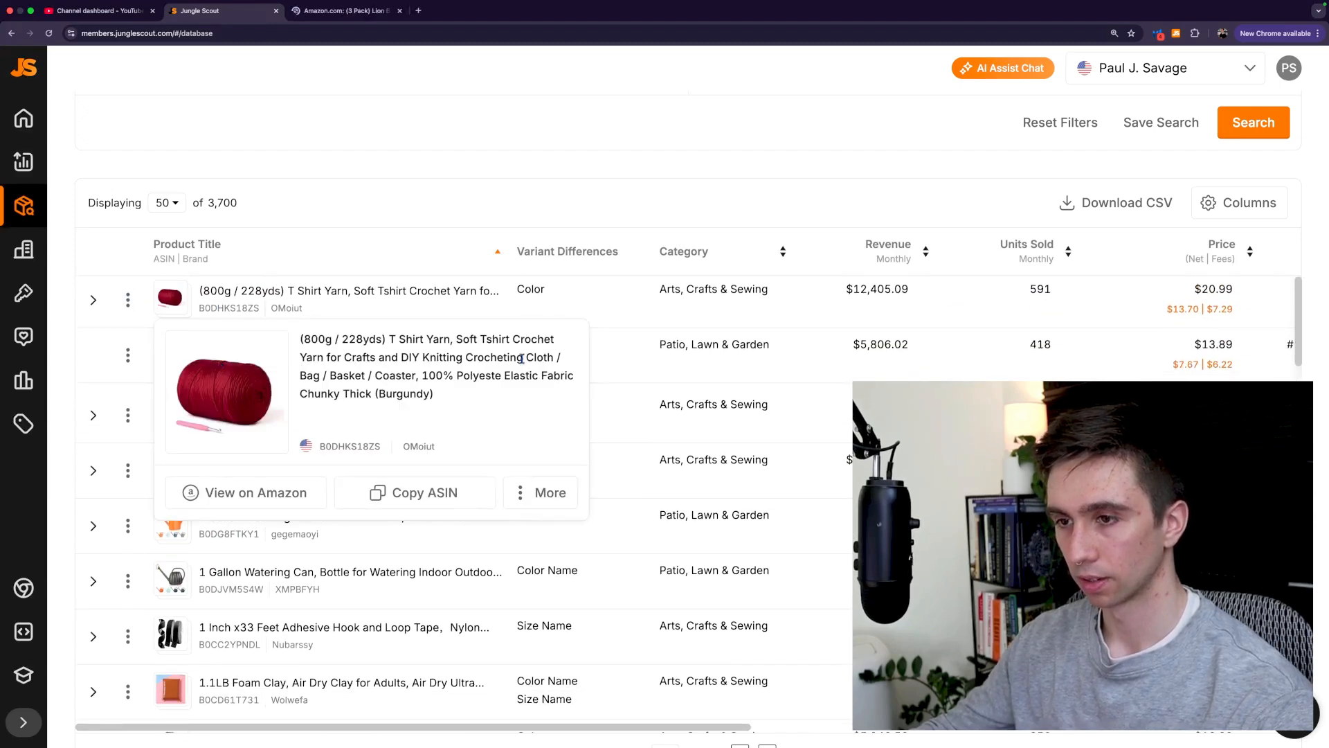
scroll(567, 359, "down", 3)
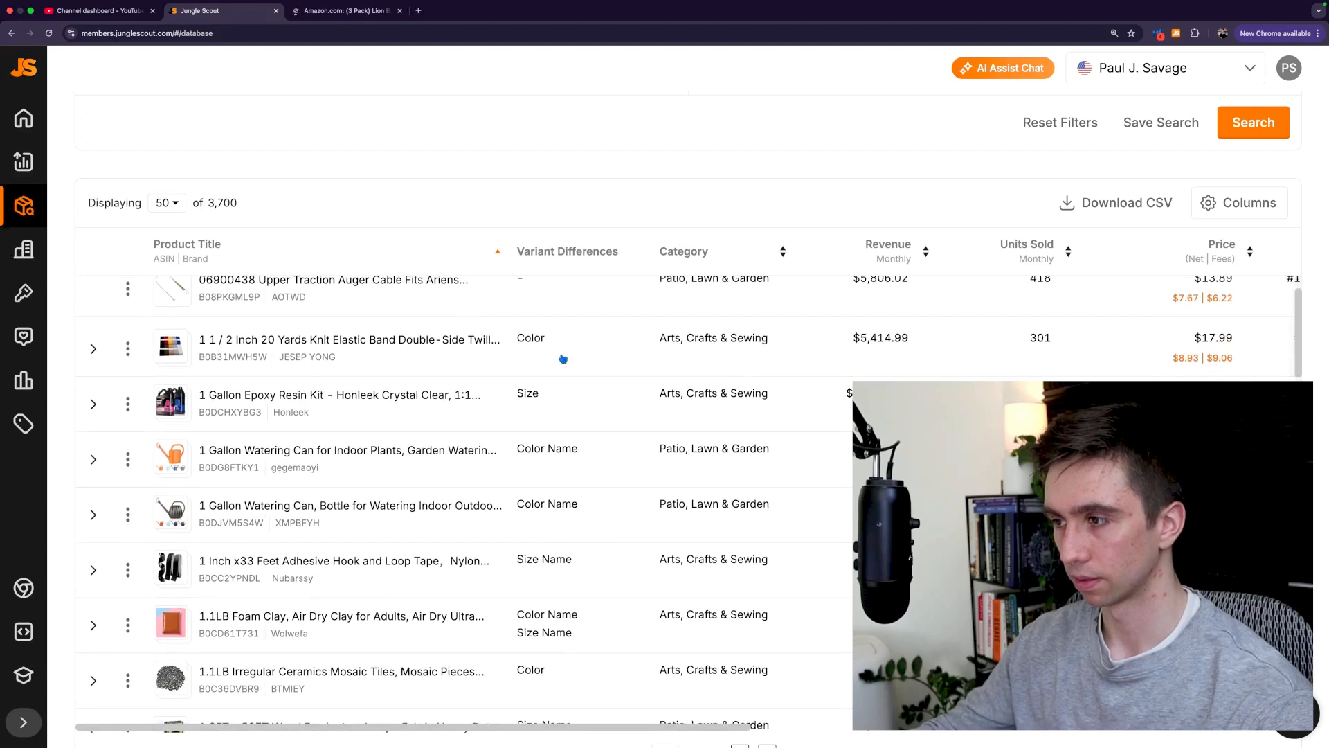
scroll(485, 596, "down", 3)
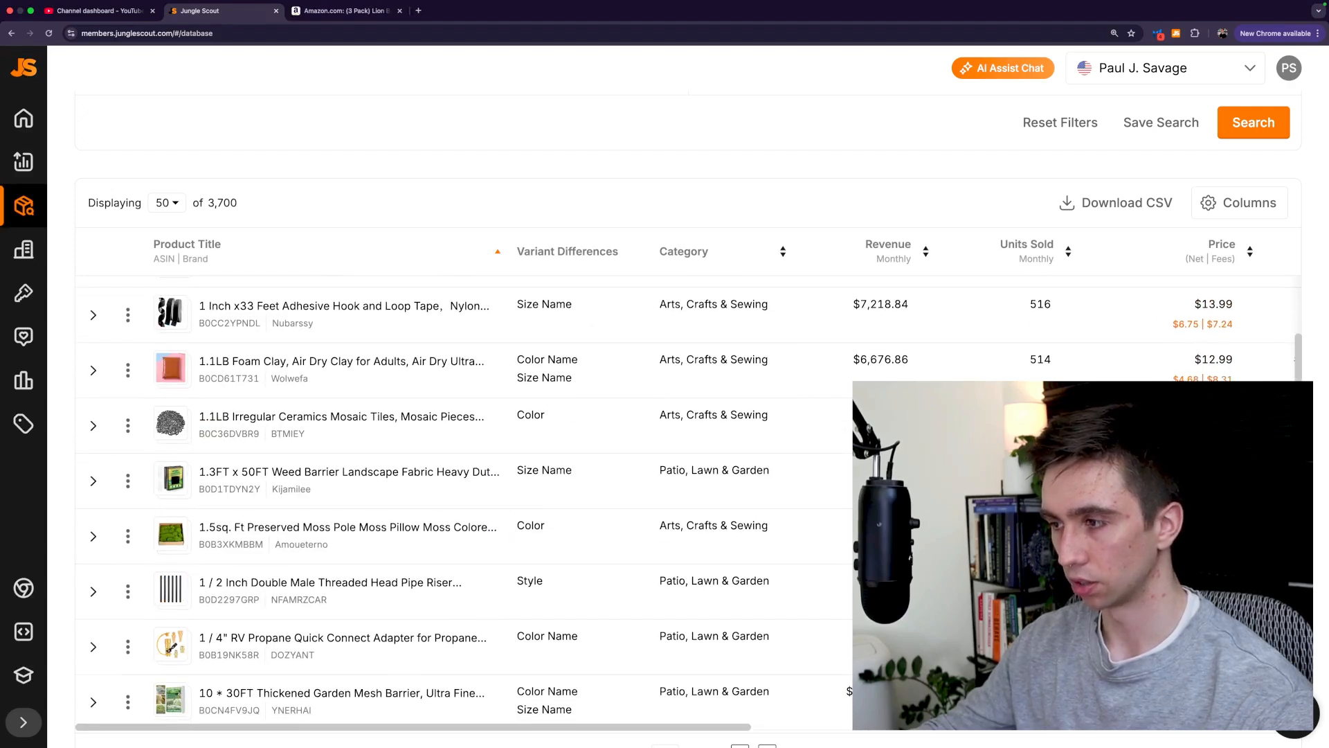
scroll(394, 400, "up", 10)
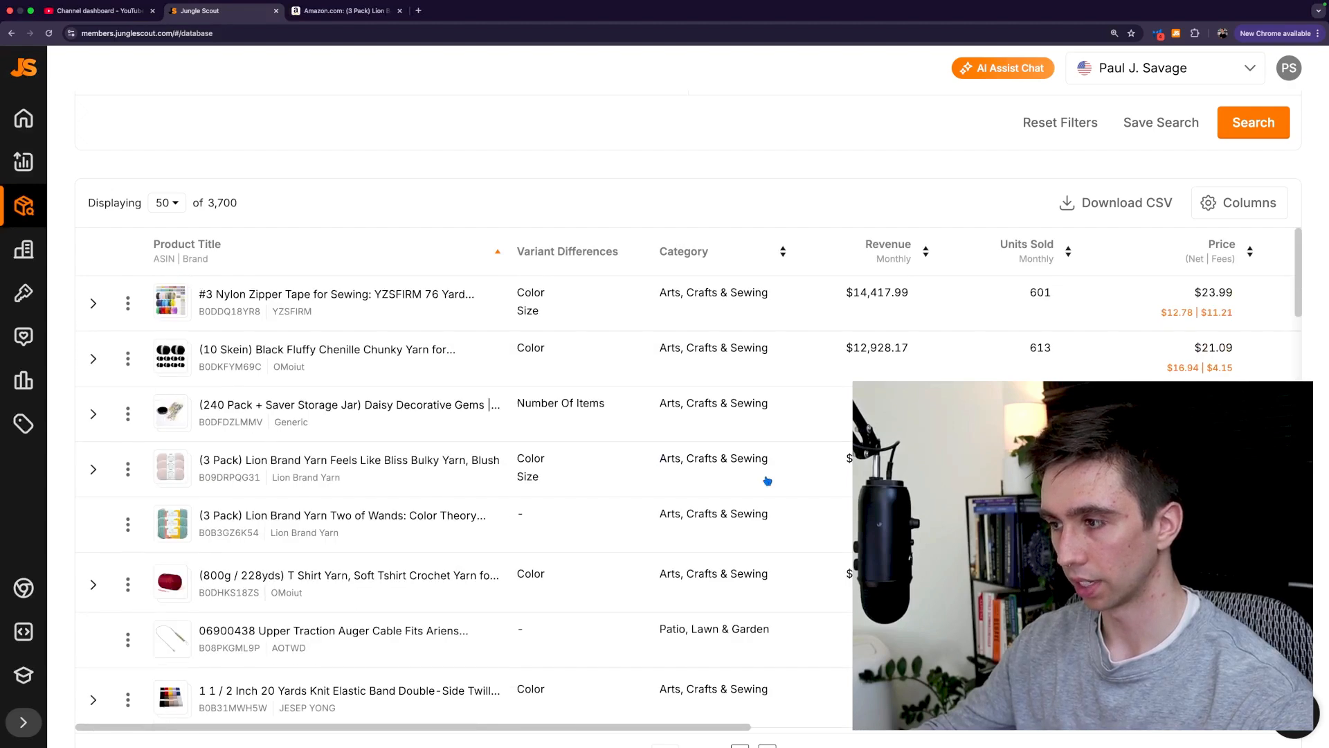
scroll(768, 481, "up", 15)
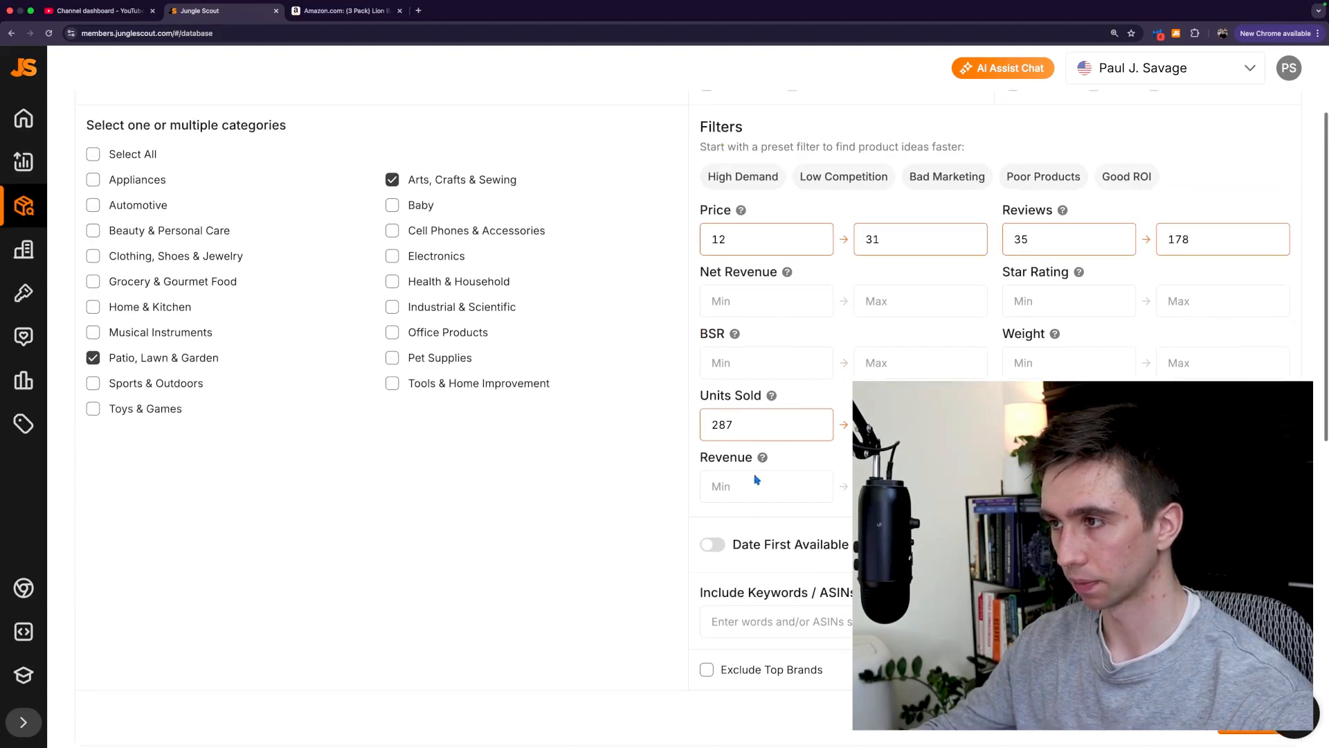
scroll(757, 479, "up", 1)
left_click_drag(735, 252, 701, 256)
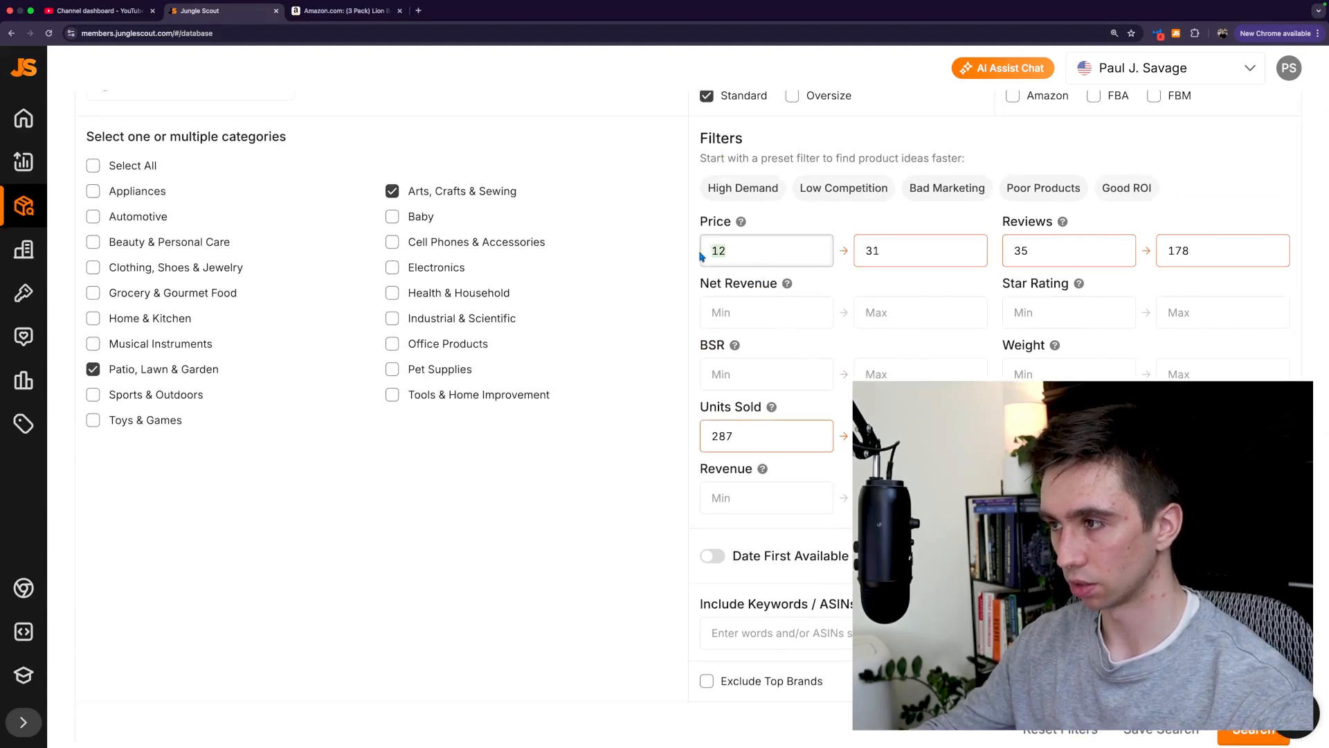
type("21")
left_click_drag(883, 252, 855, 254)
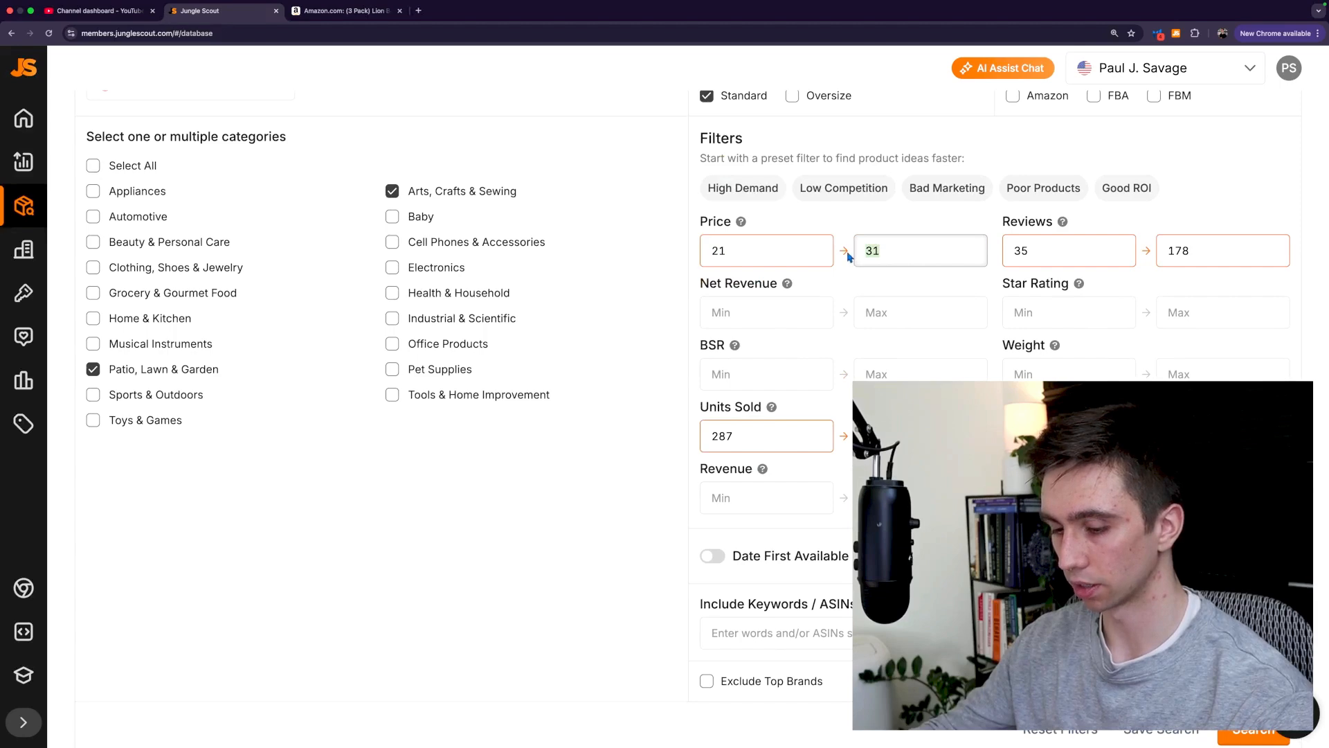
type("41")
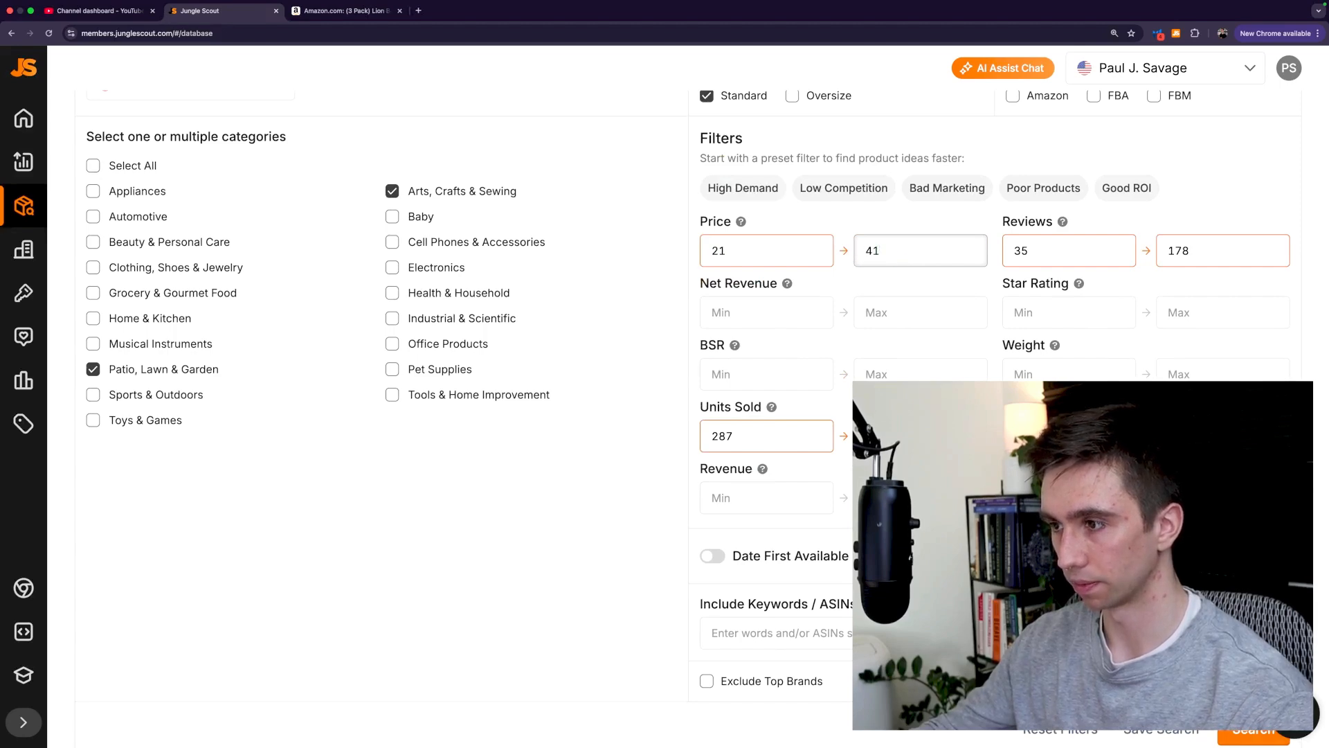
- Rerun the search with the new price range and look through the matching products
scroll(1196, 368, "down", 6)
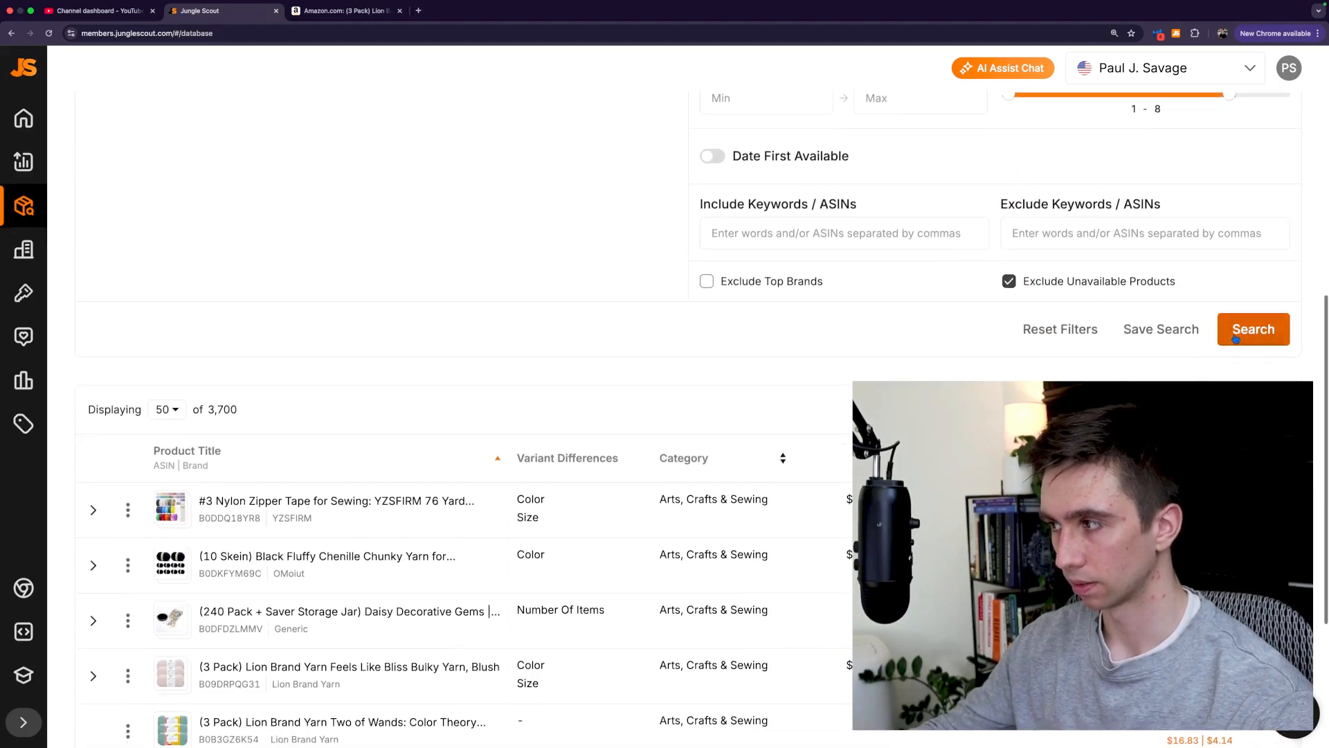
left_click(1236, 338)
scroll(722, 563, "down", 4)
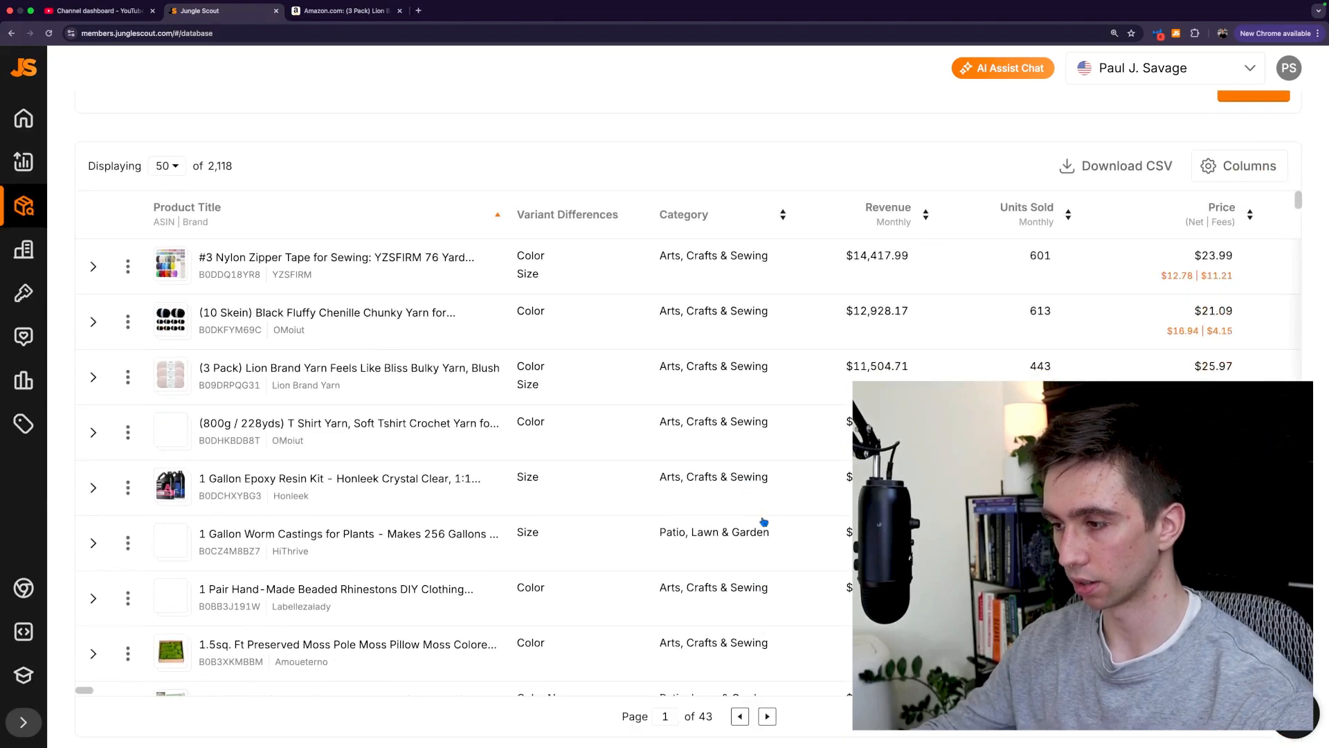
scroll(821, 427, "down", 5)
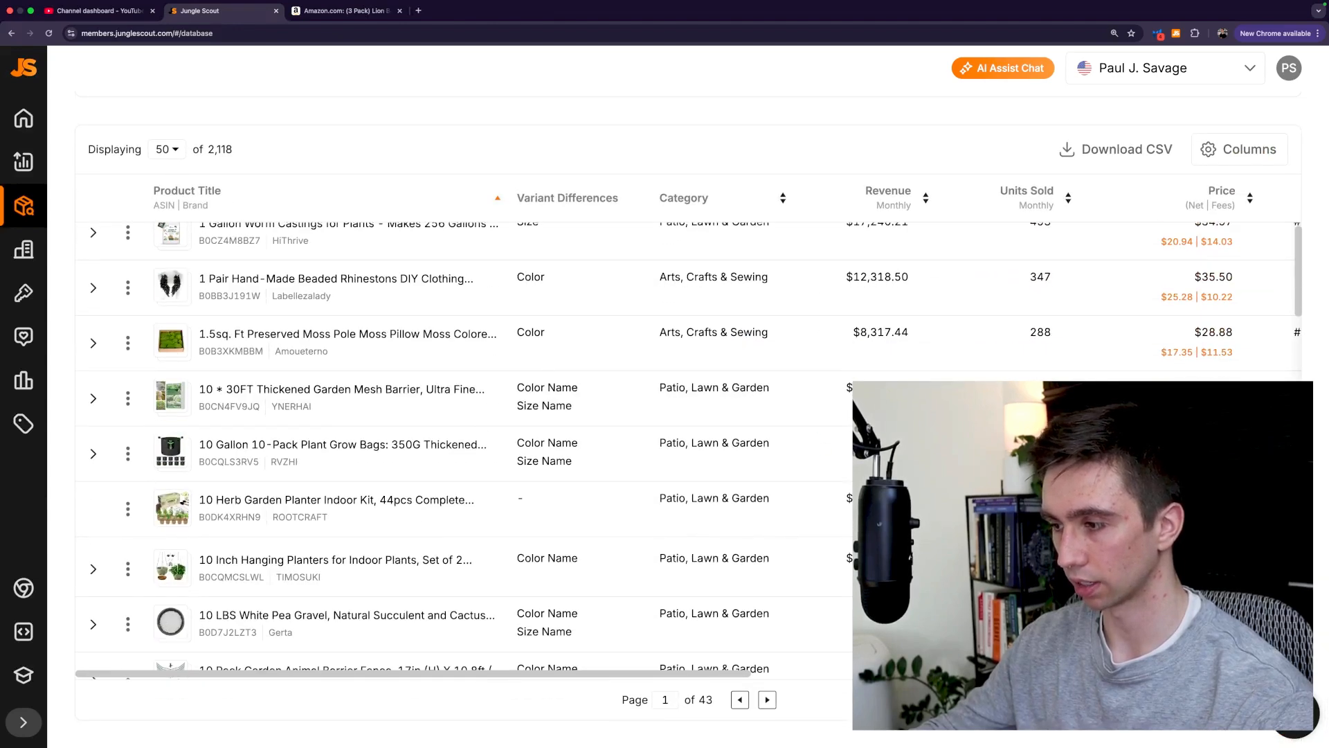
scroll(457, 450, "down", 3)
scroll(457, 450, "down", 10)
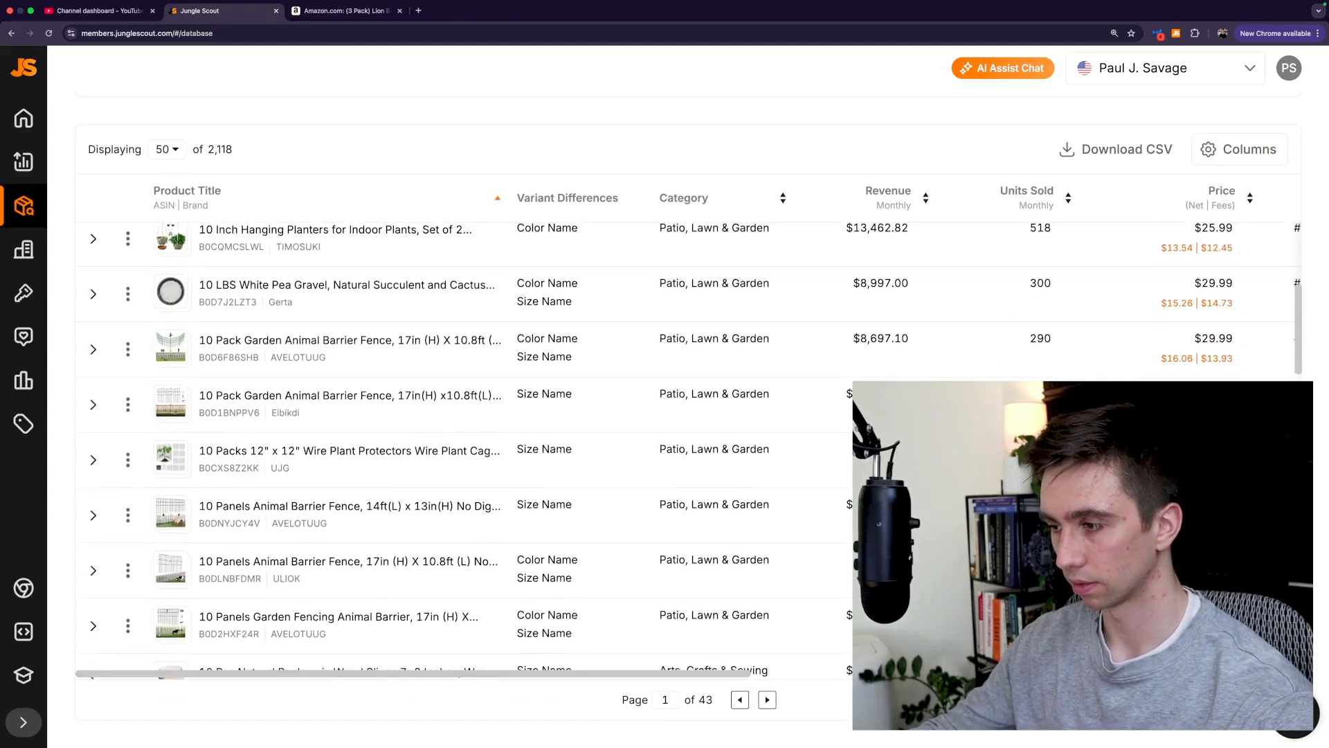
scroll(457, 450, "down", 2)
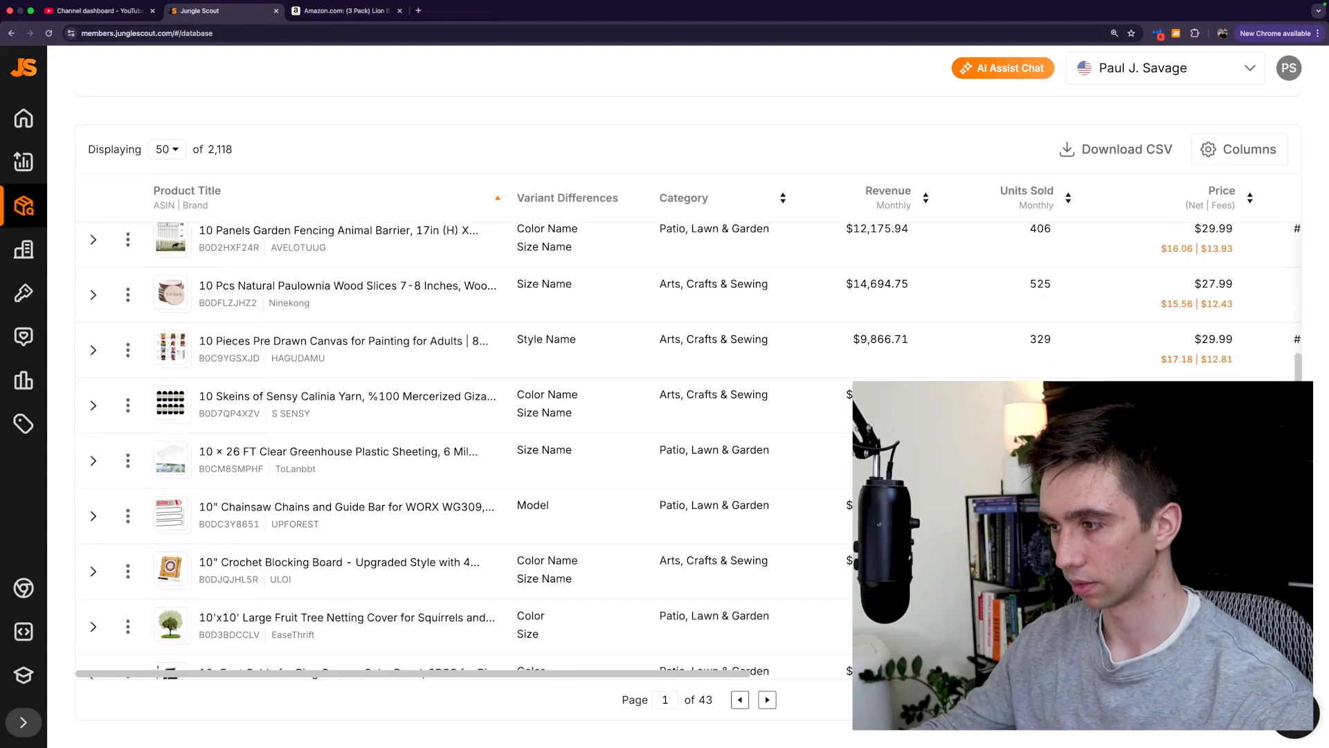
scroll(457, 450, "down", 3)
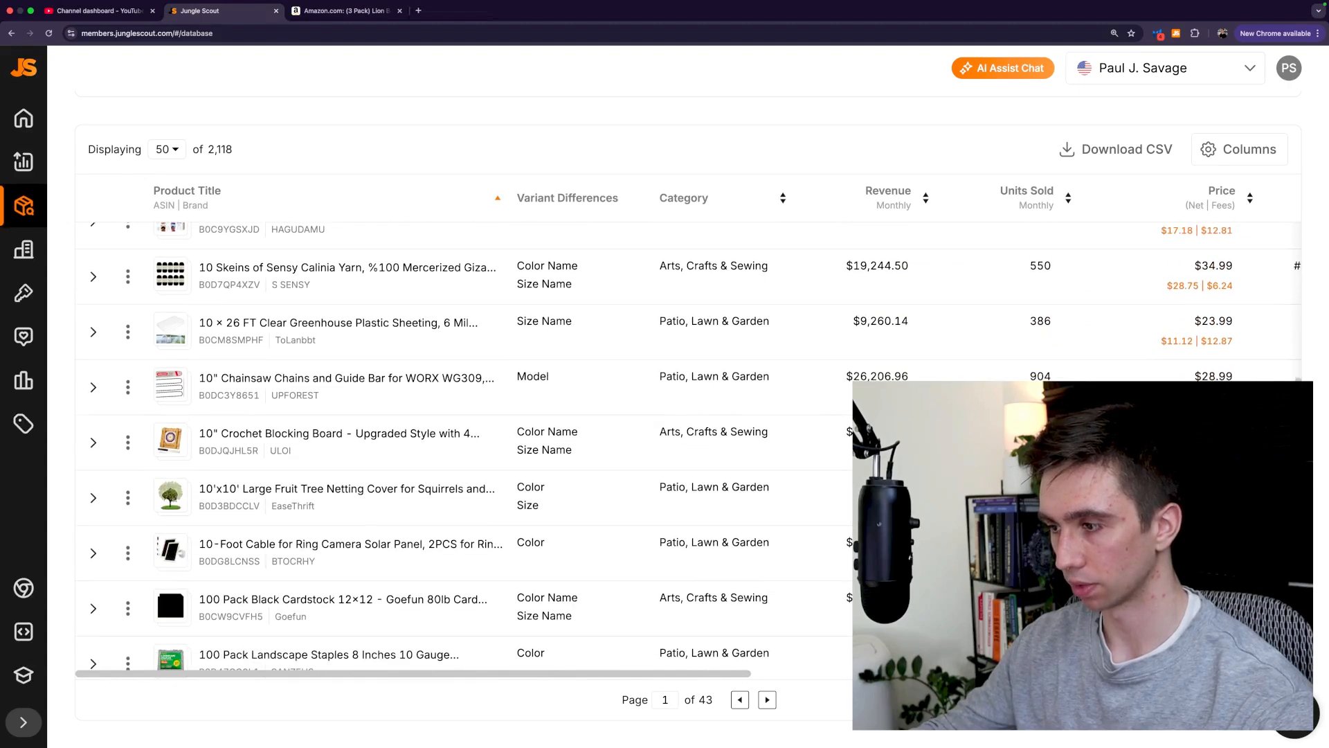
- Set the minimum units sold to 322, rerun the product search and look through the matching products
scroll(457, 450, "down", 7)
scroll(415, 450, "down", 2)
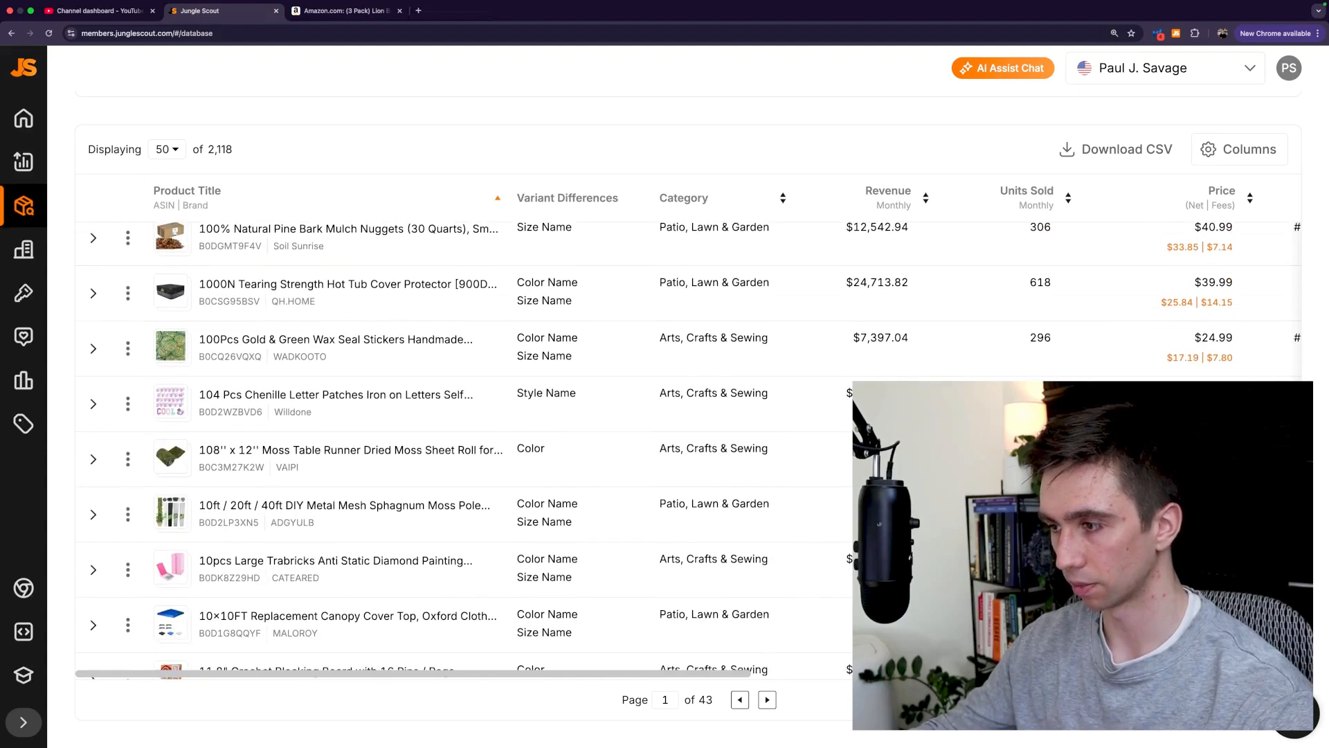
scroll(415, 450, "up", 10)
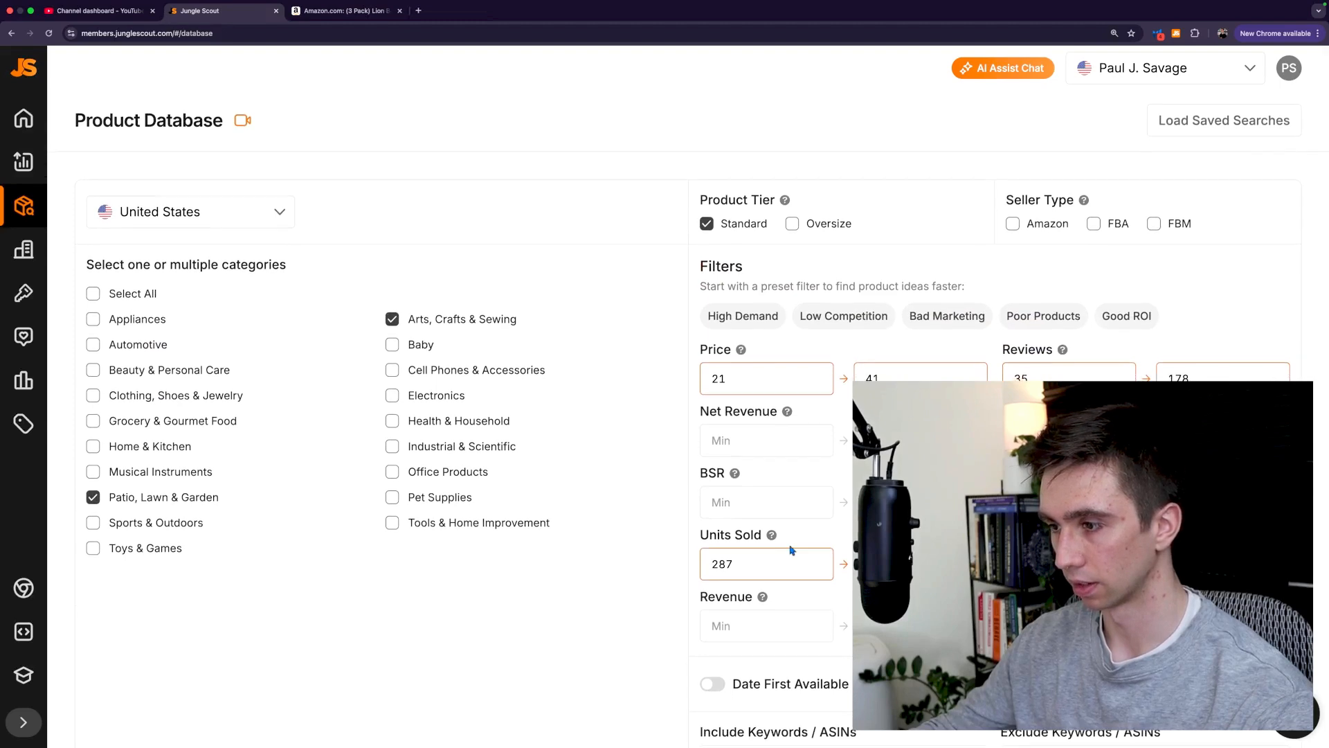
left_click(726, 567)
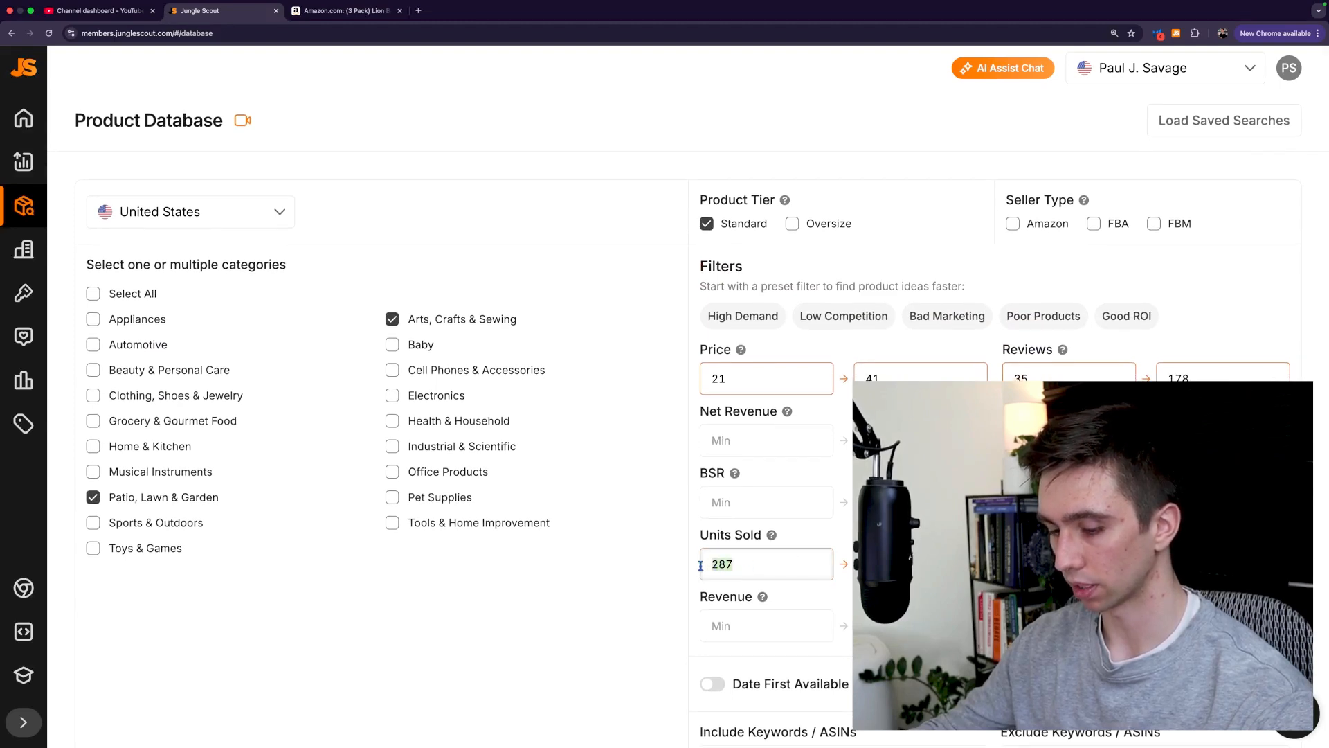
scroll(416, 415, "down", 3)
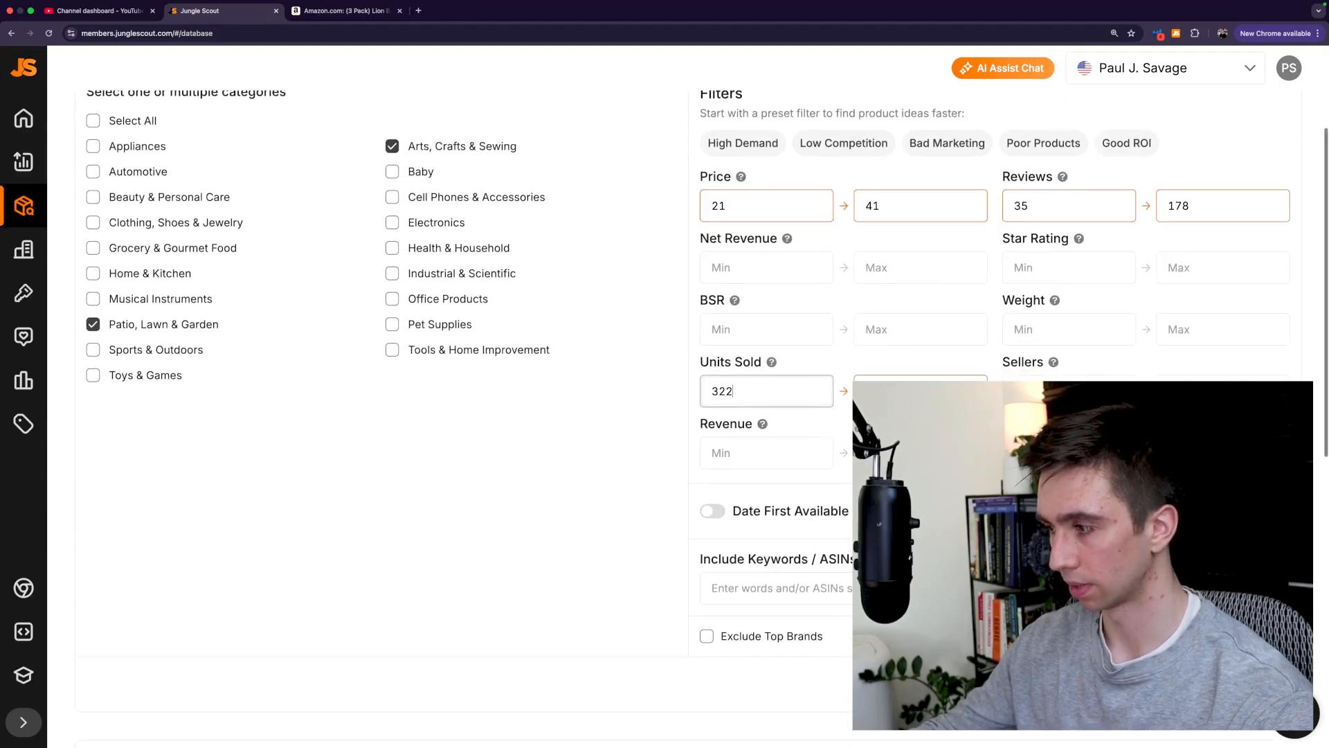
scroll(416, 415, "down", 2)
scroll(415, 415, "down", 10)
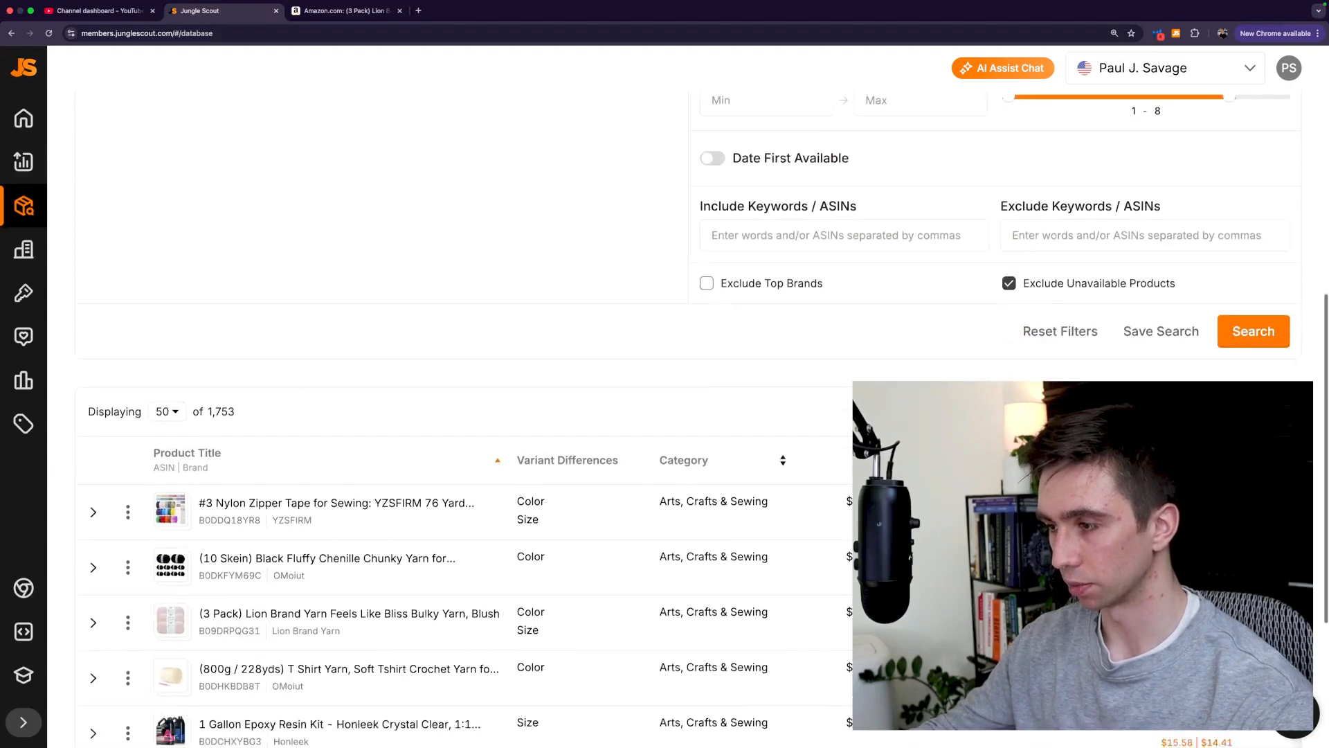
scroll(914, 294, "down", 6)
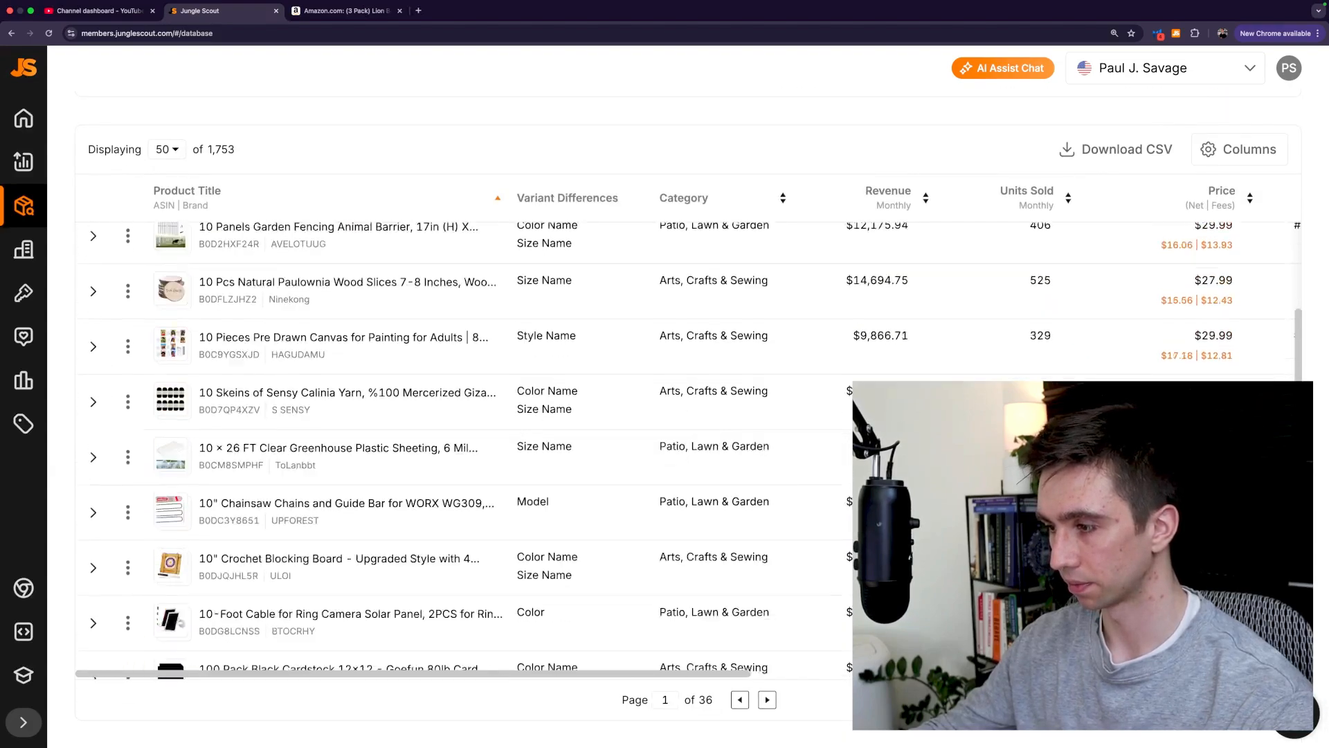
- Set the minimum revenue filter to 10000 and rerun the product search
scroll(696, 451, "up", 9)
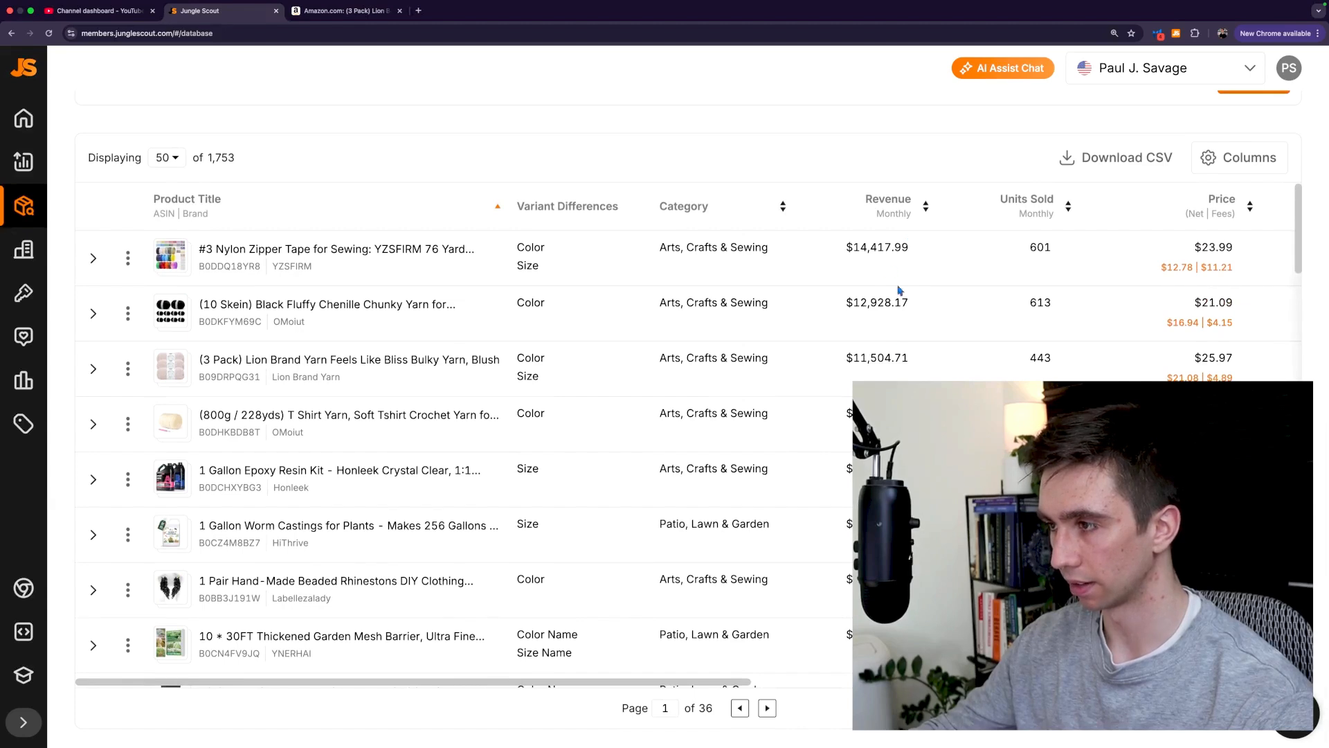
scroll(900, 298, "up", 8)
left_click(771, 390)
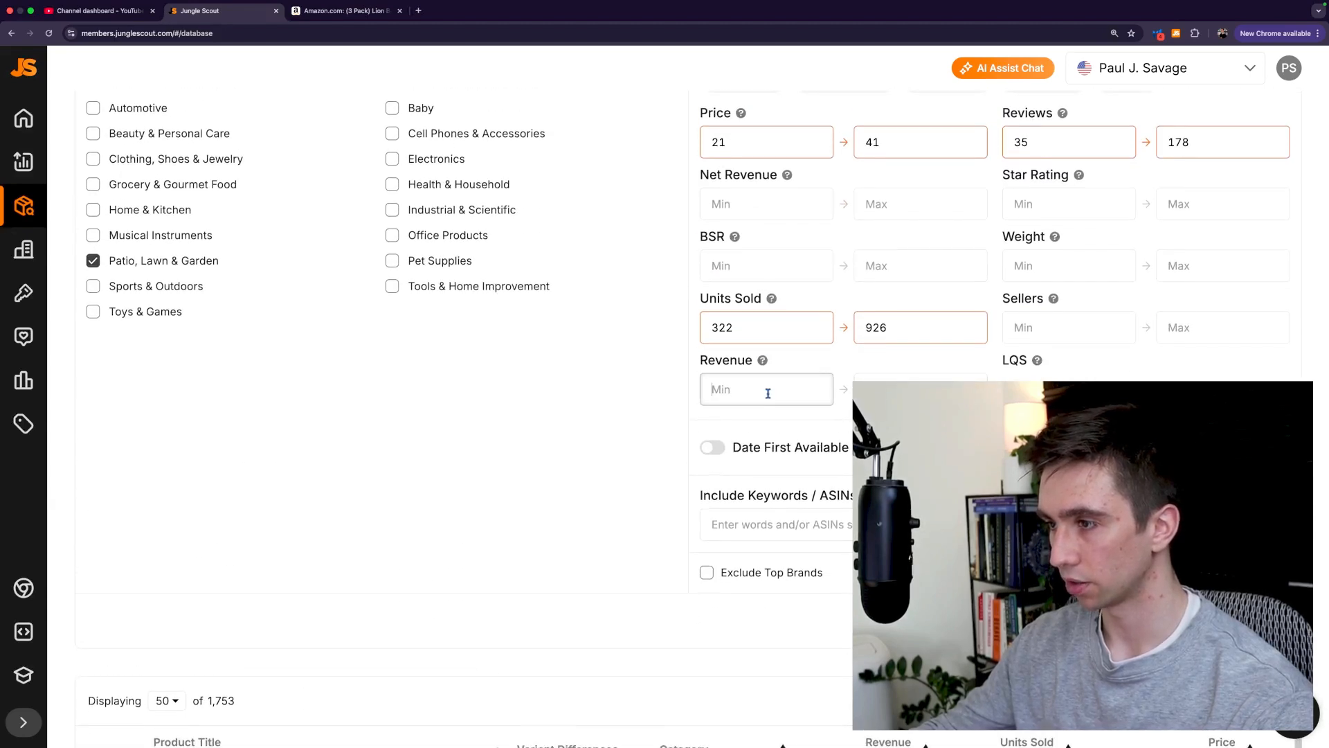
scroll(782, 367, "down", 1)
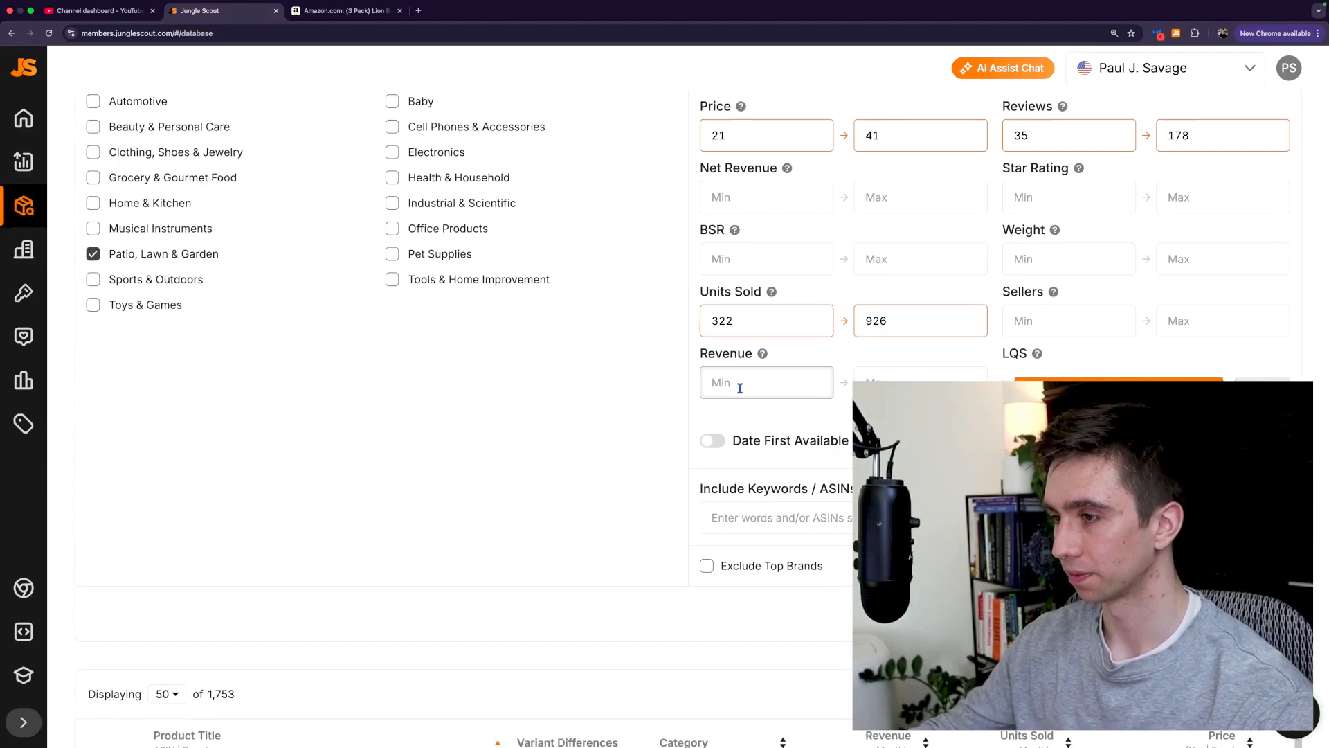
type("10000")
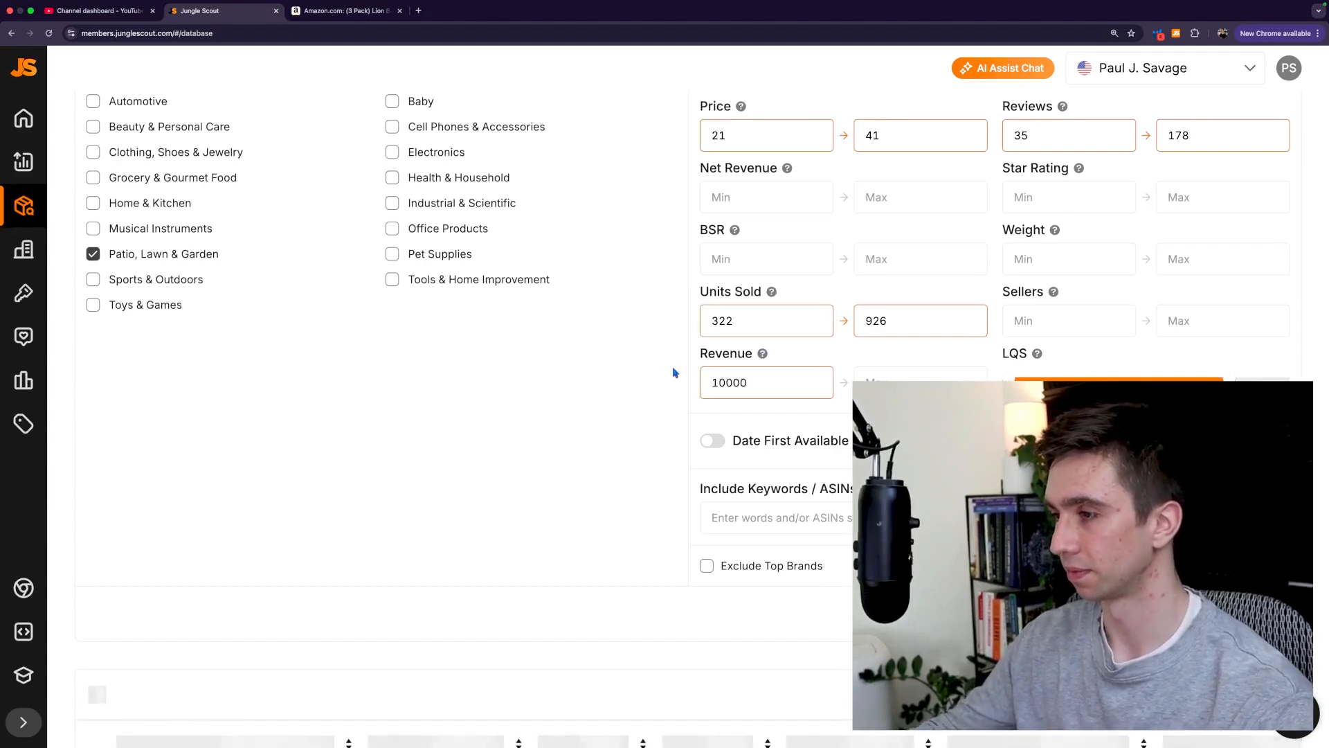
key("Return")
- Browse the refreshed results and open the Amazon listing of the HiThrive 1 Gallon Worm Castings for Plants
scroll(764, 372, "down", 15)
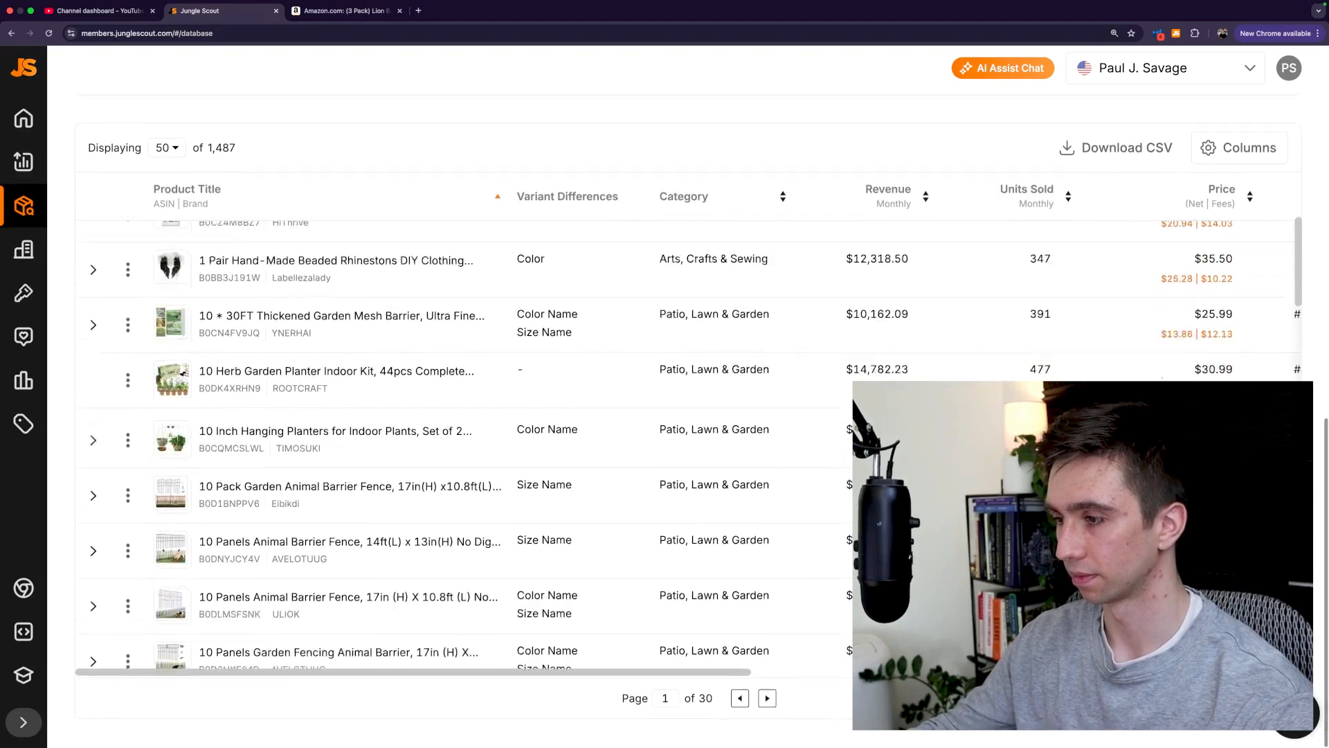
scroll(689, 334, "up", 1)
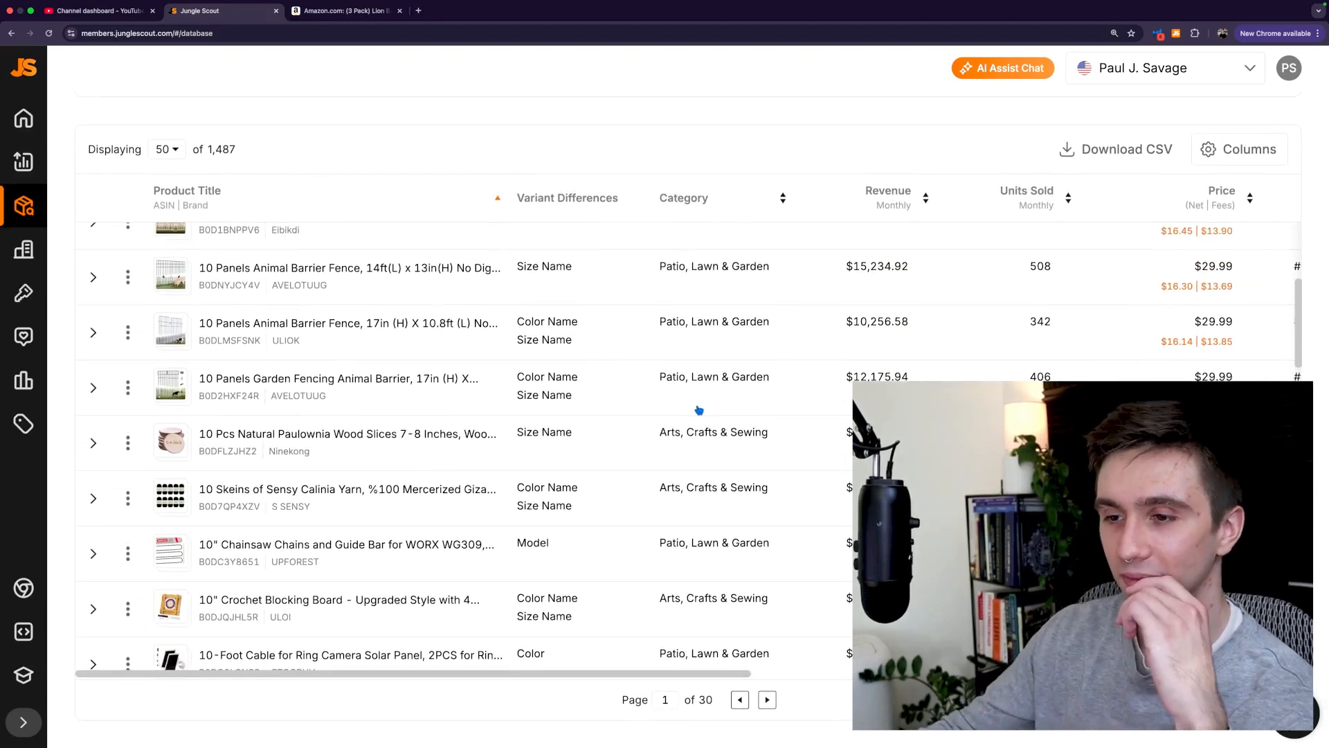
scroll(677, 410, "up", 10)
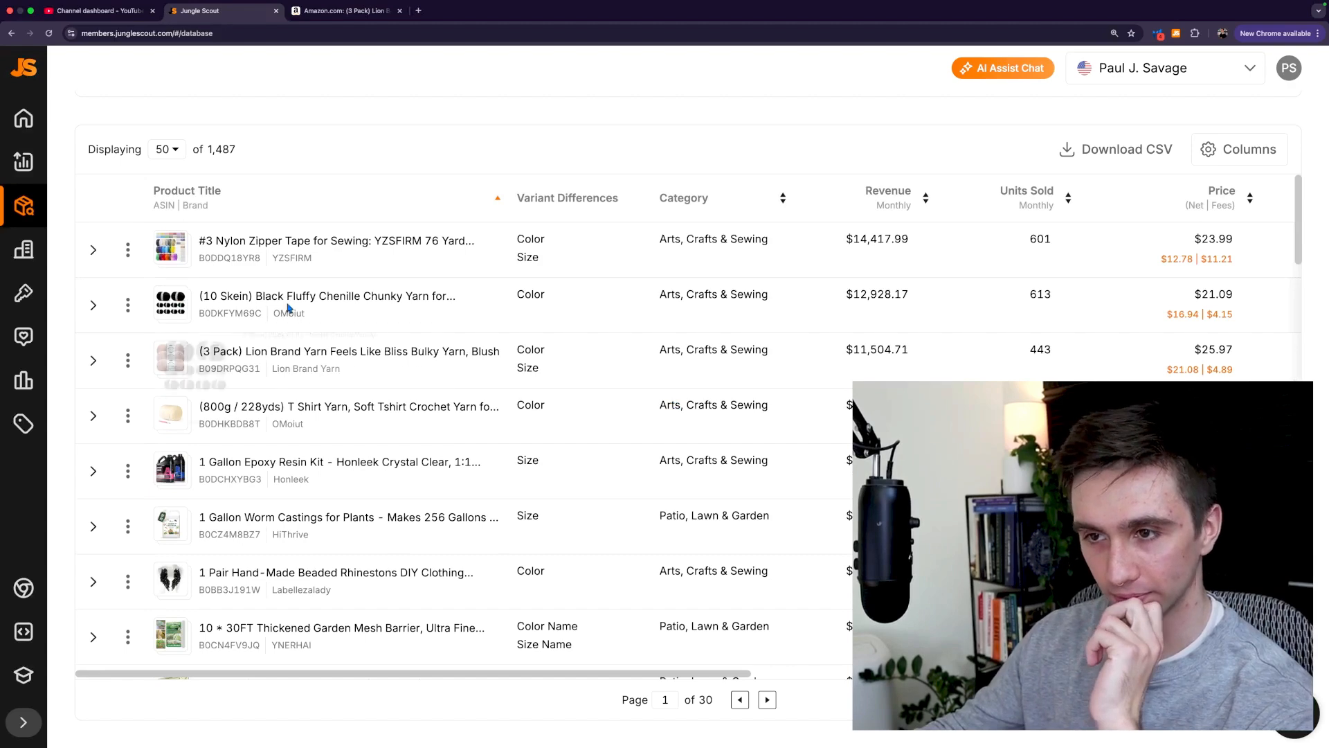
mouse_move(288, 309)
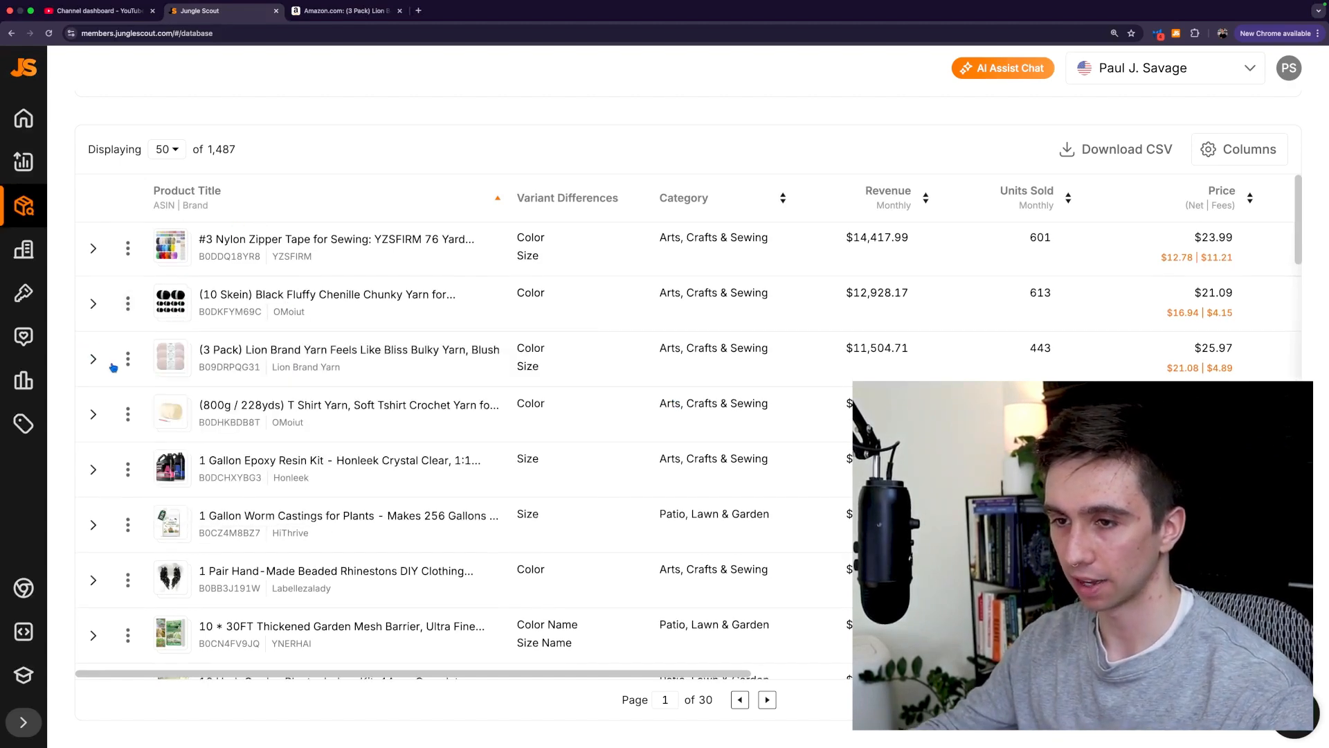
scroll(113, 365, "down", 1)
scroll(114, 363, "down", 1)
mouse_move(172, 336)
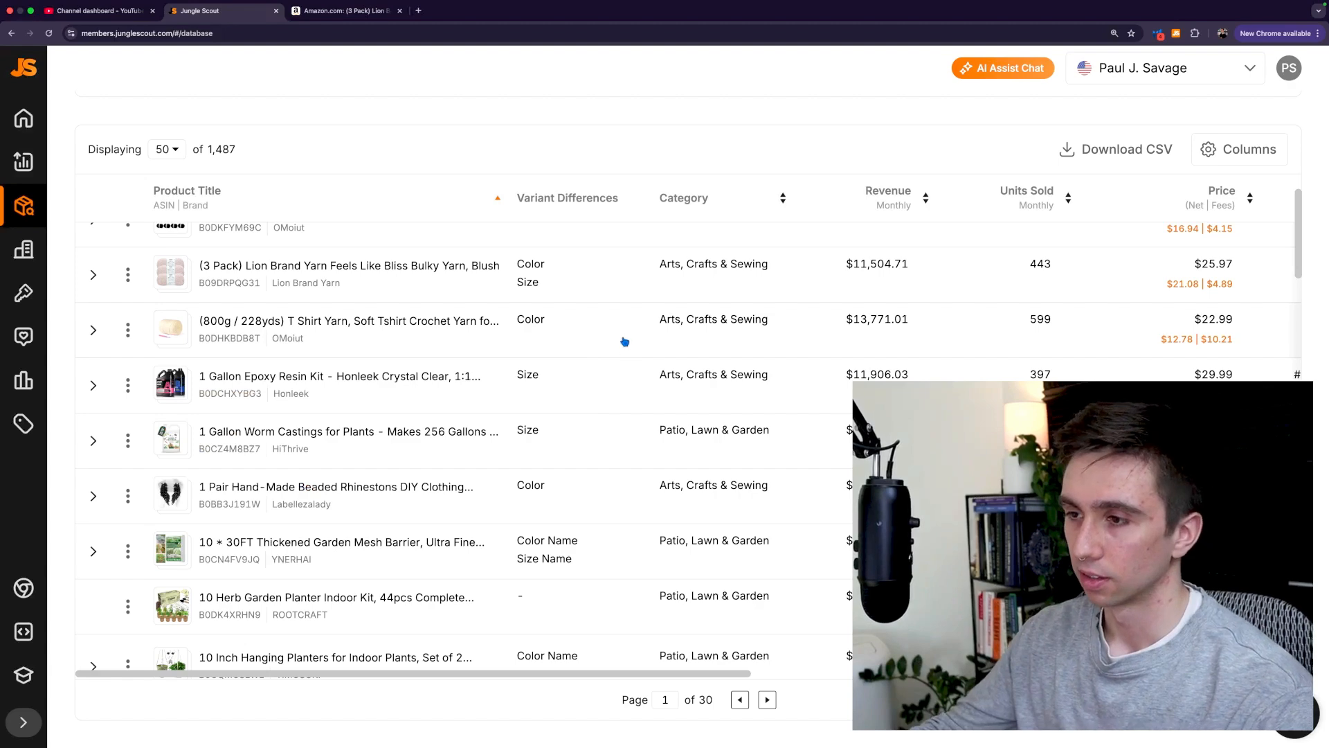
scroll(627, 343, "down", 2)
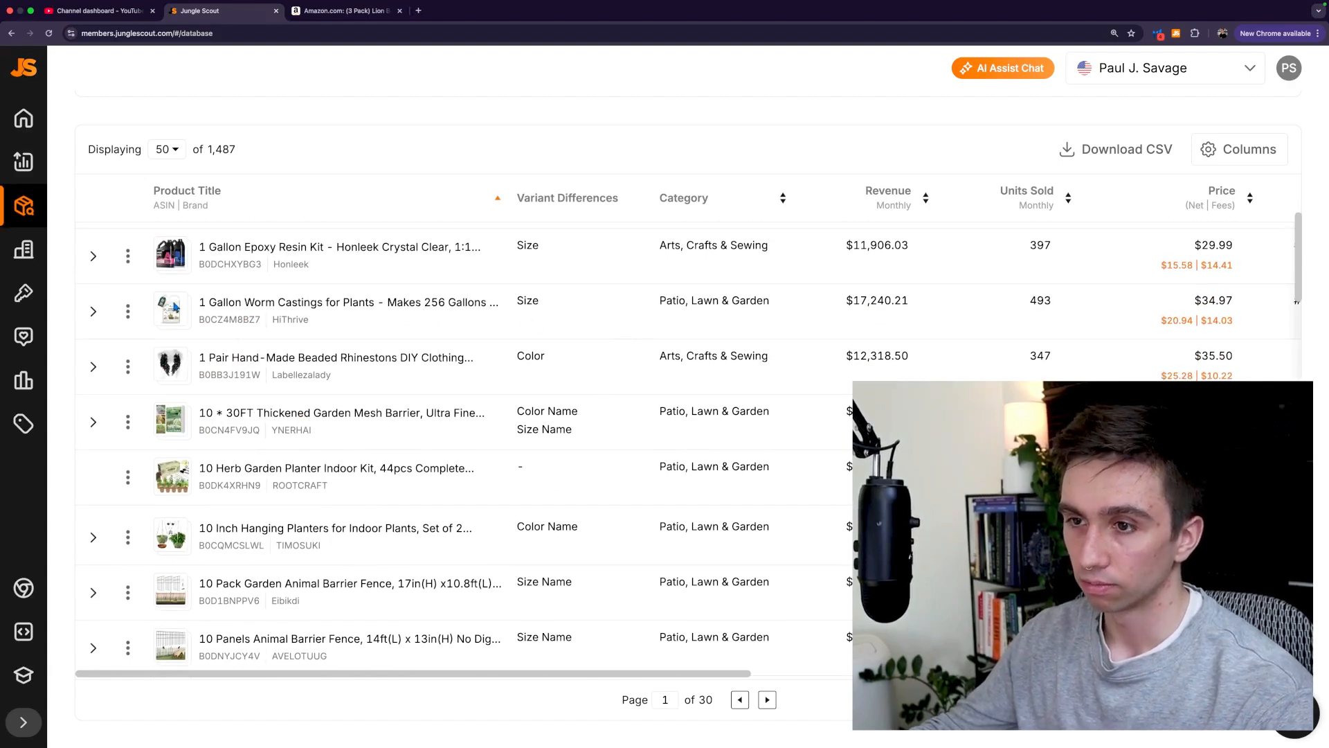
mouse_move(174, 313)
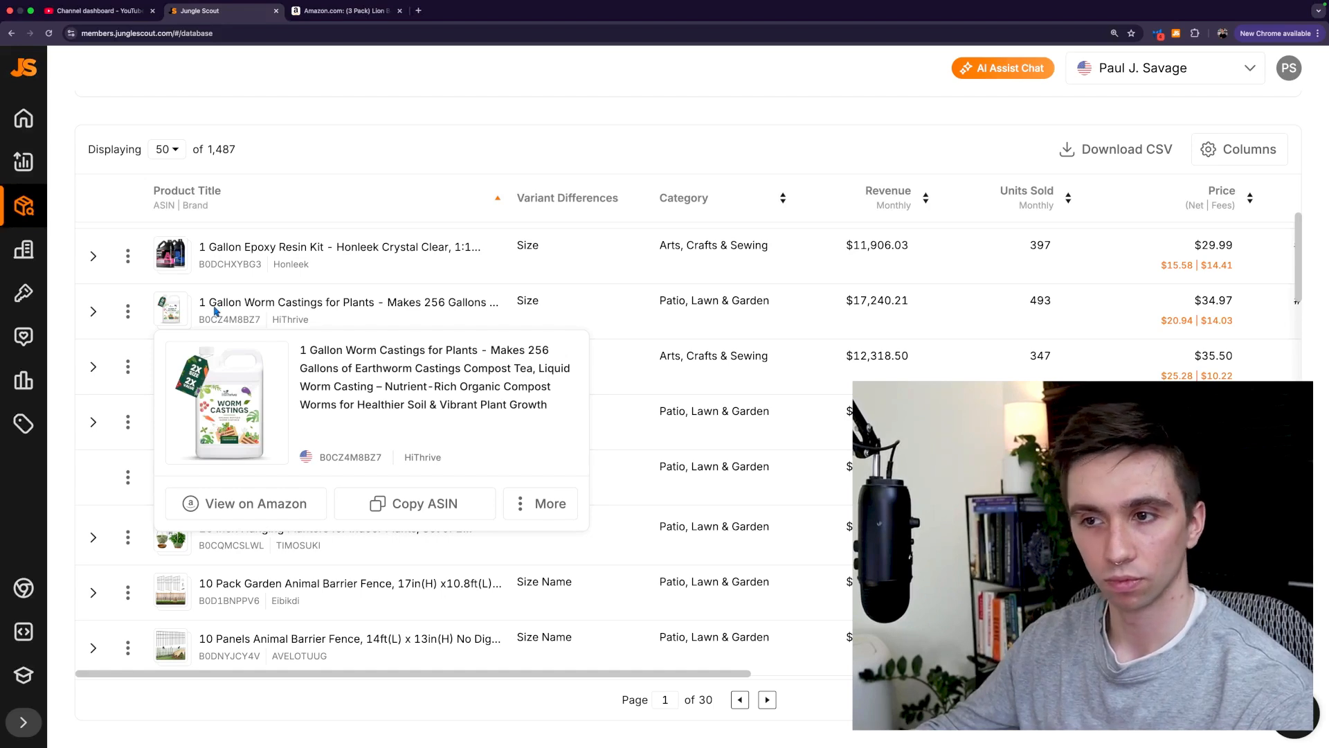
left_click(246, 511)
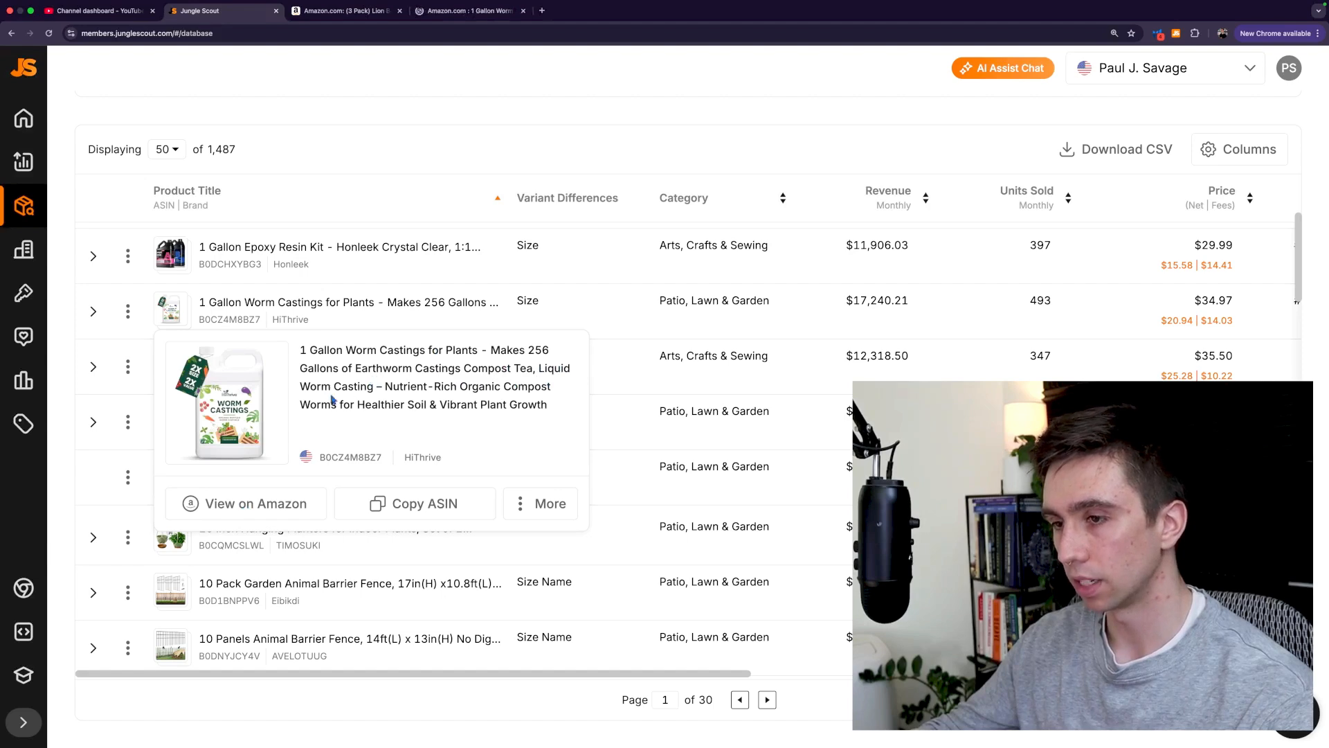
- Look further through the results and open the Amazon listing of the AVELOTUUG 10 Panels Animal Barrier Fence, 14ft(L) x 13in(H)
scroll(602, 320, "down", 2)
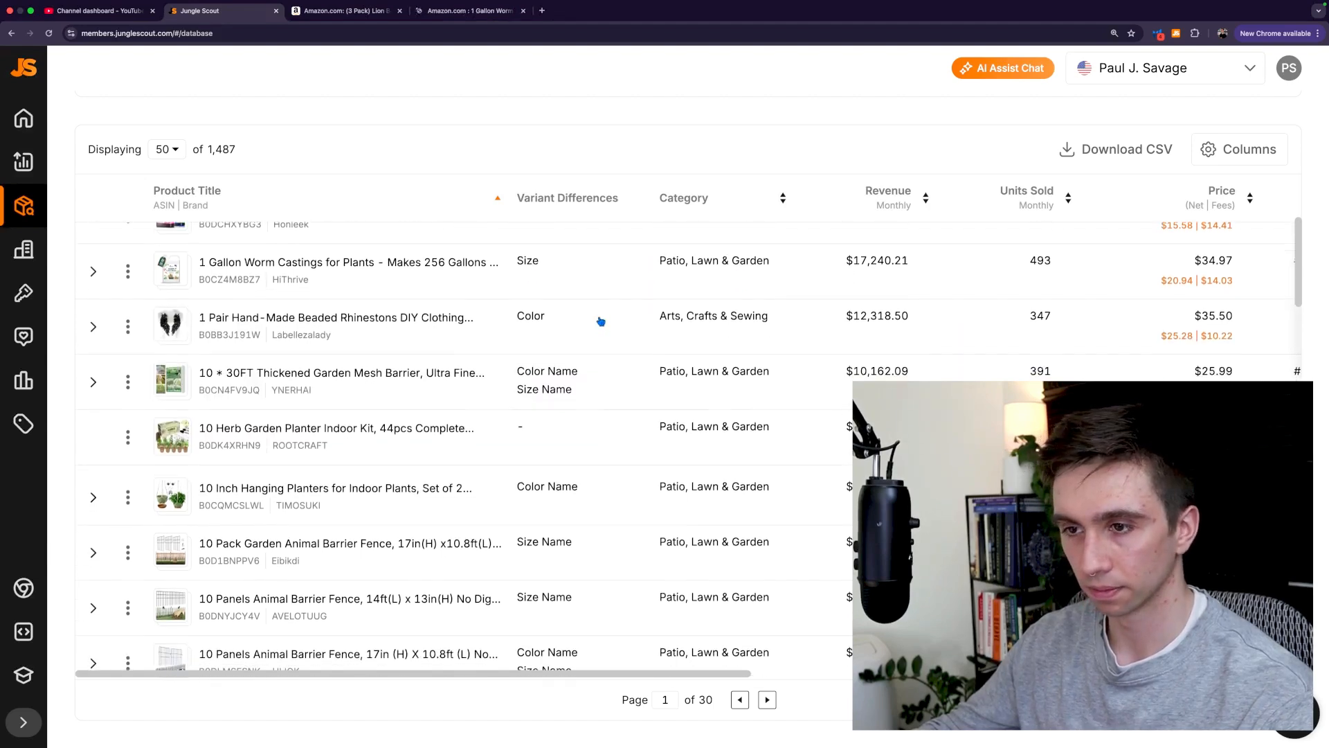
mouse_move(501, 371)
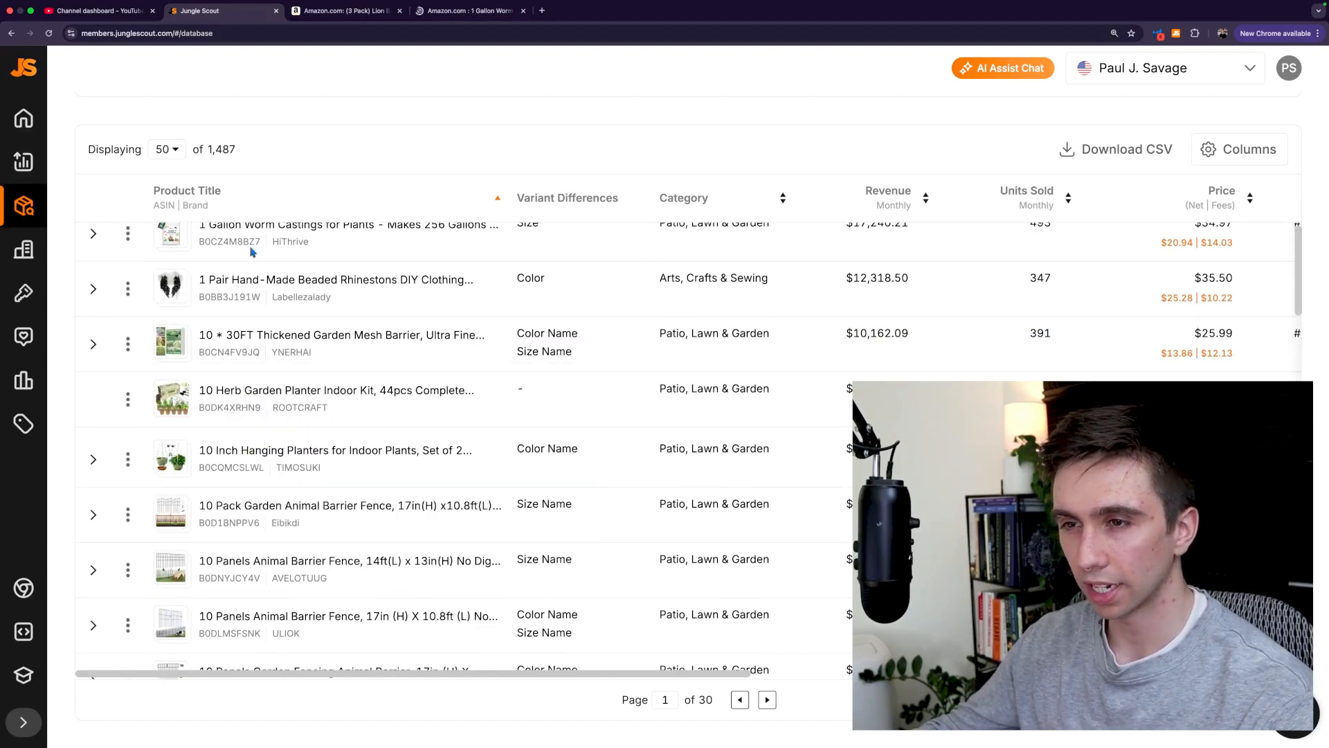
mouse_move(325, 233)
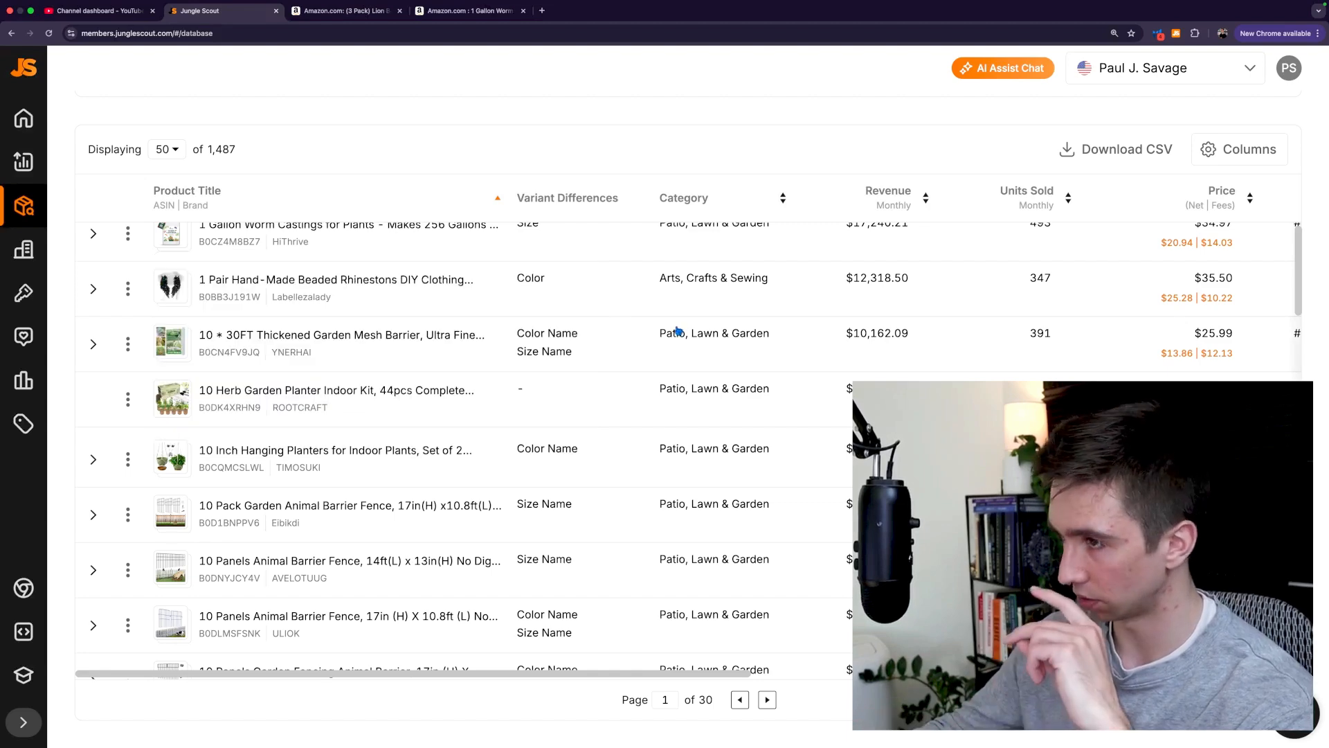
scroll(644, 329, "down", 5)
mouse_move(363, 295)
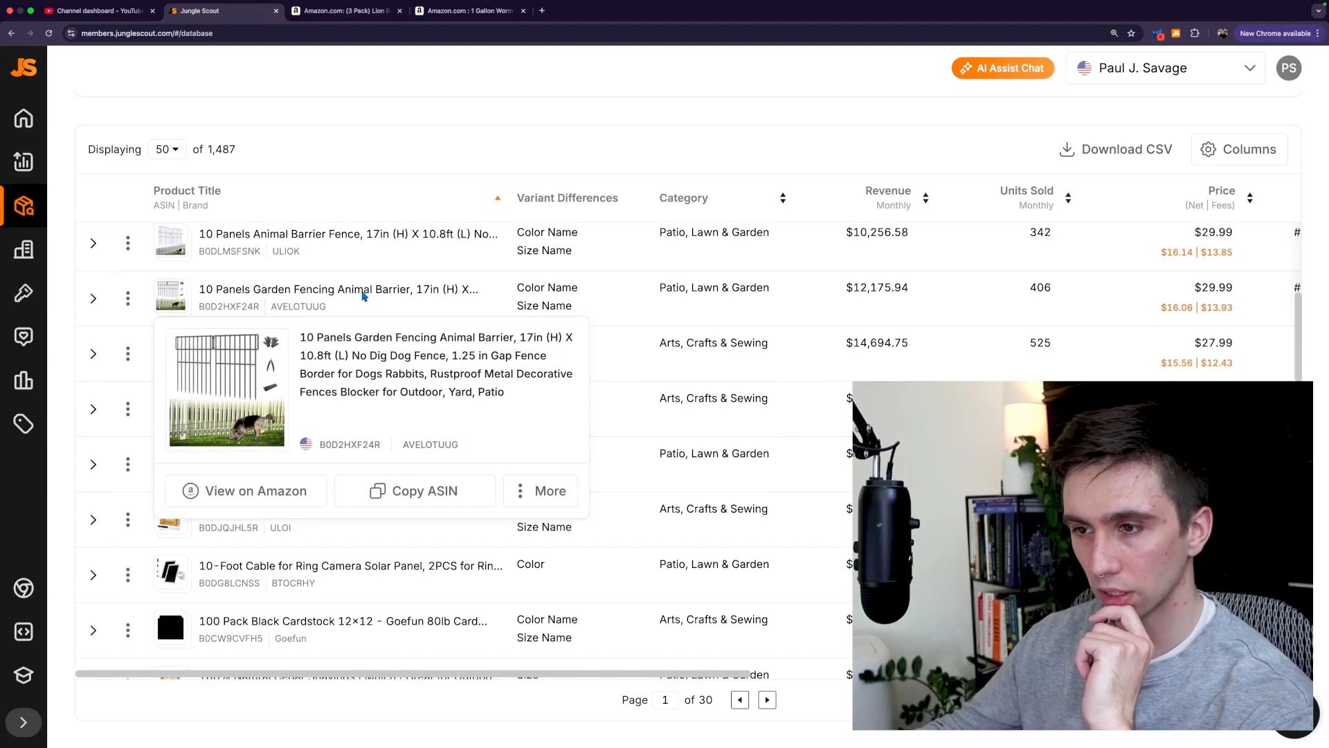
scroll(363, 296, "up", 2)
scroll(356, 299, "up", 1)
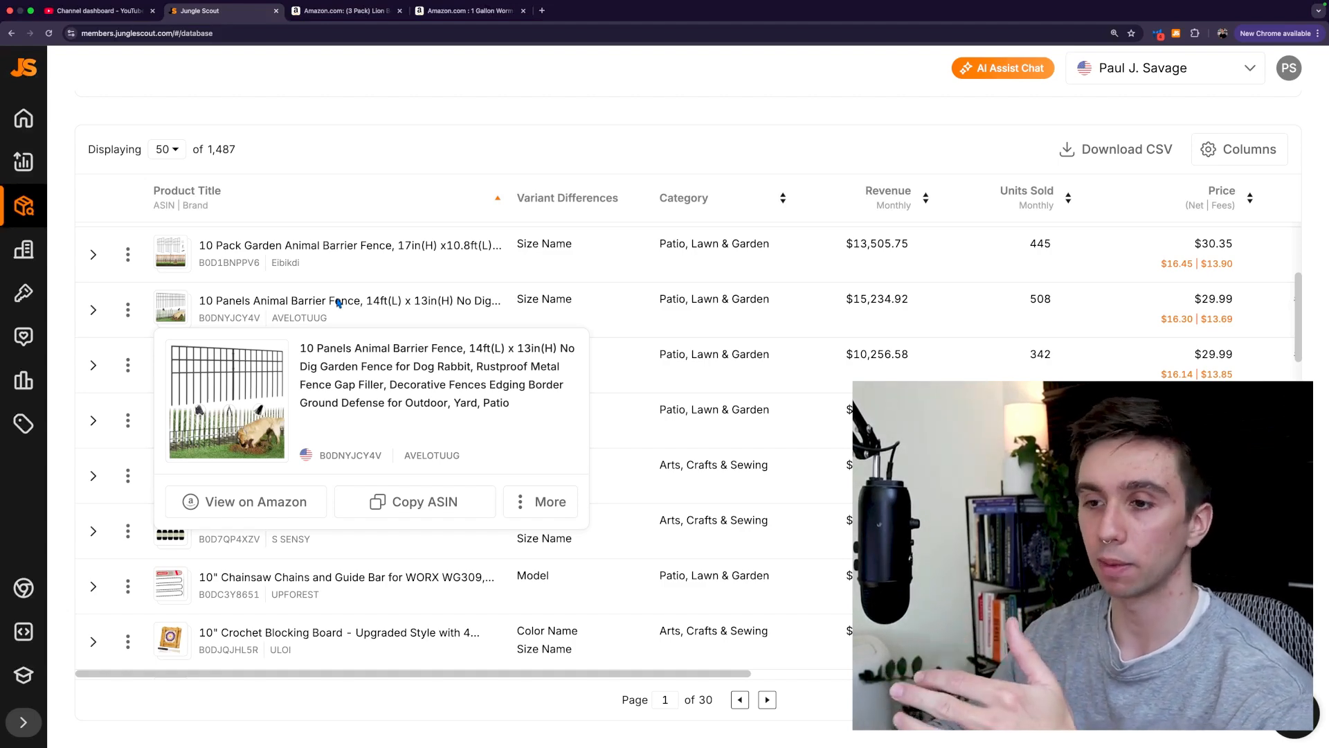
left_click(263, 504)
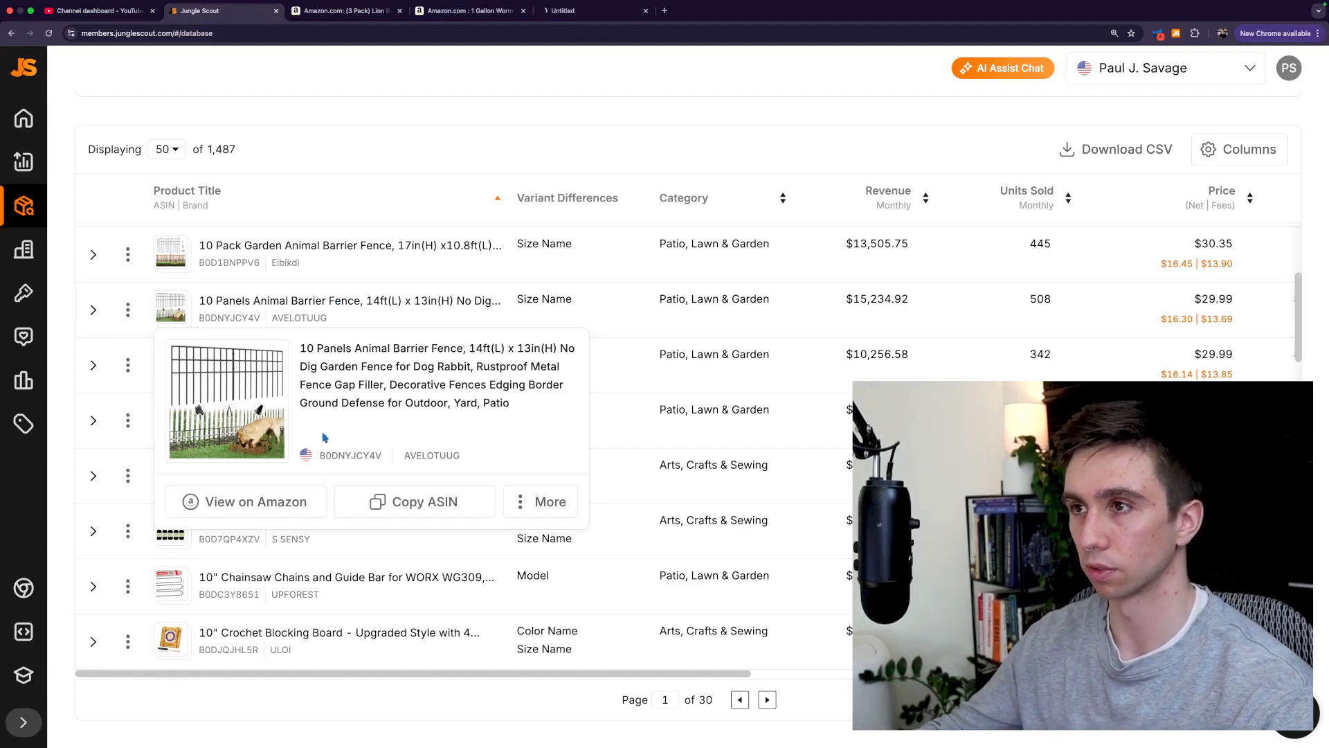
- Continue down the results and open the Amazon listing of the ULOI 10" Crochet Blocking Board
scroll(604, 363, "down", 1)
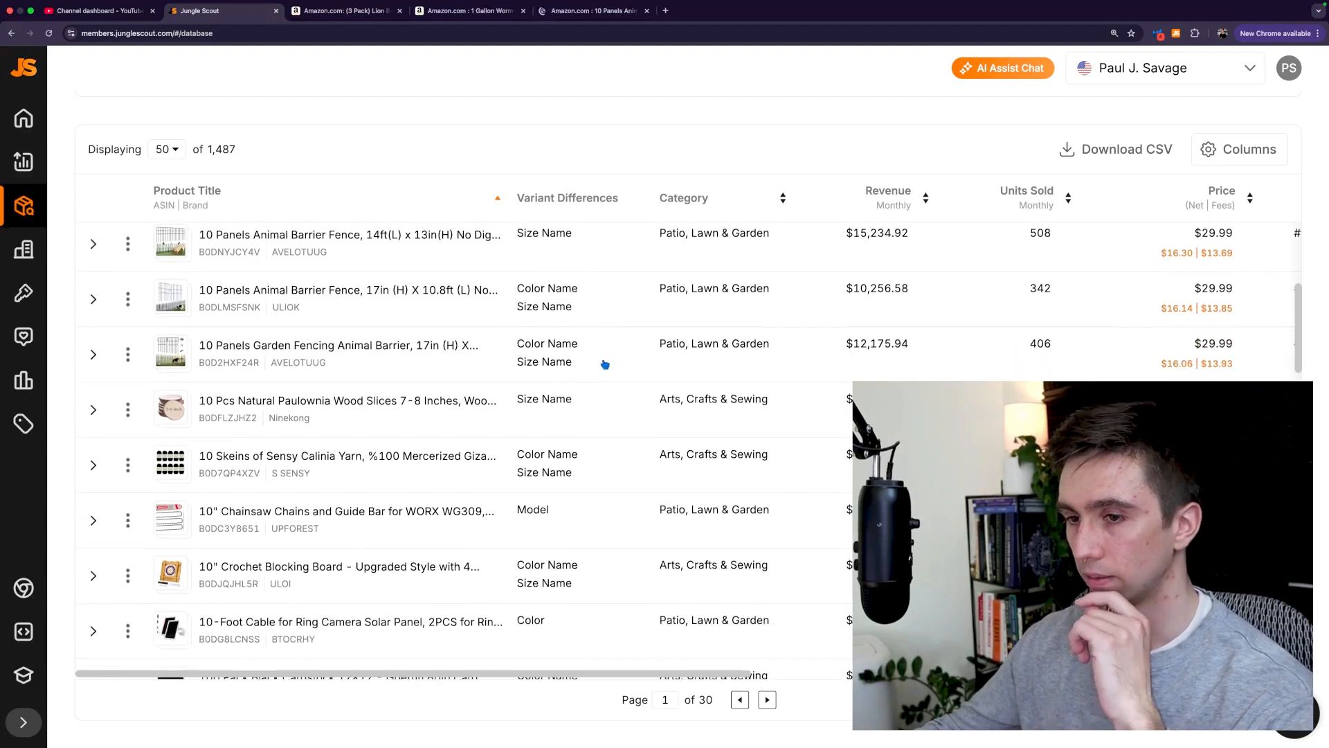
scroll(604, 364, "down", 3)
mouse_move(246, 357)
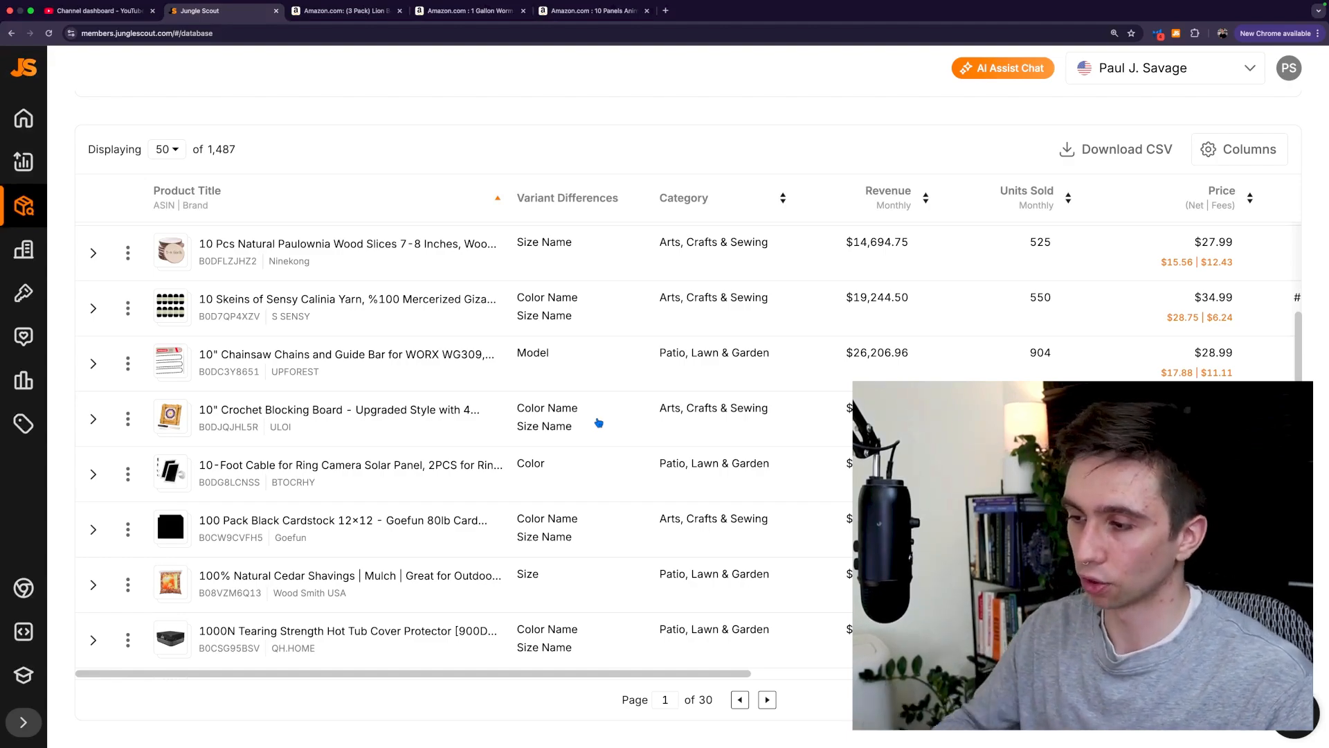
left_click(687, 720)
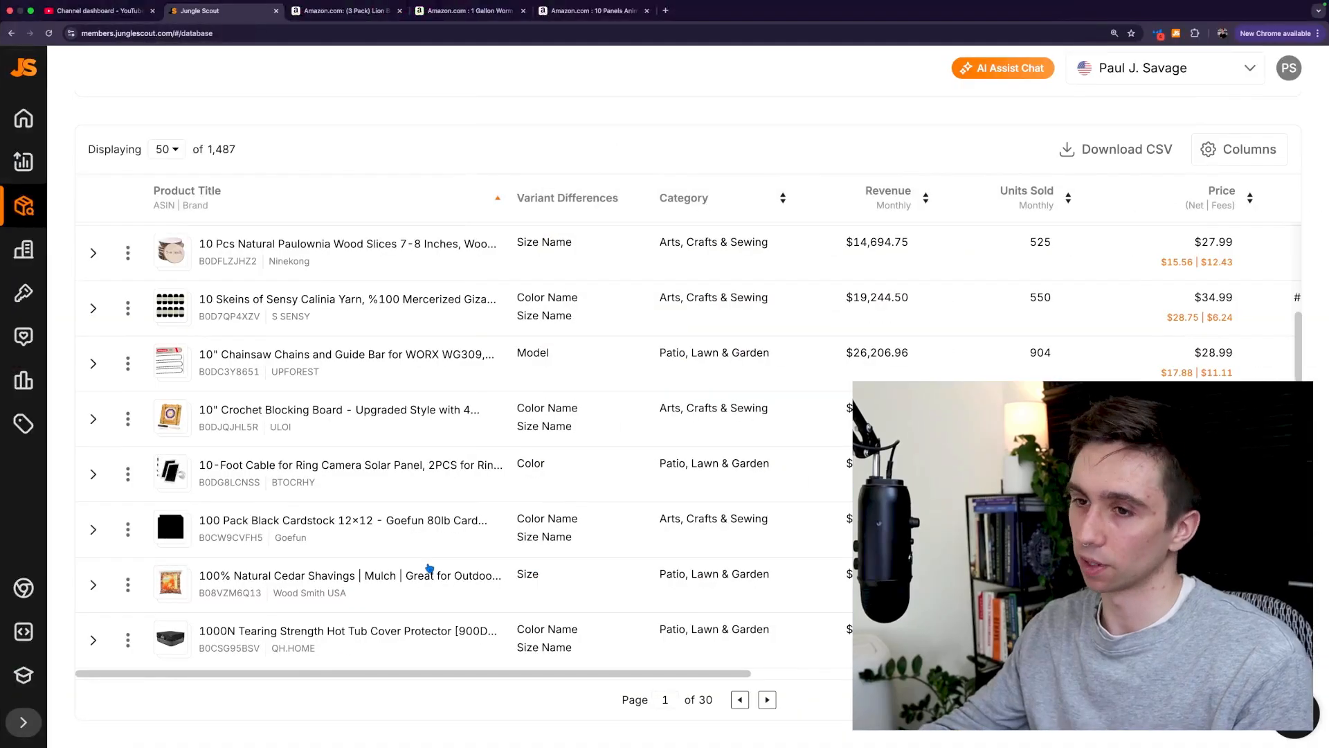
mouse_move(239, 410)
scroll(239, 392, "down", 1)
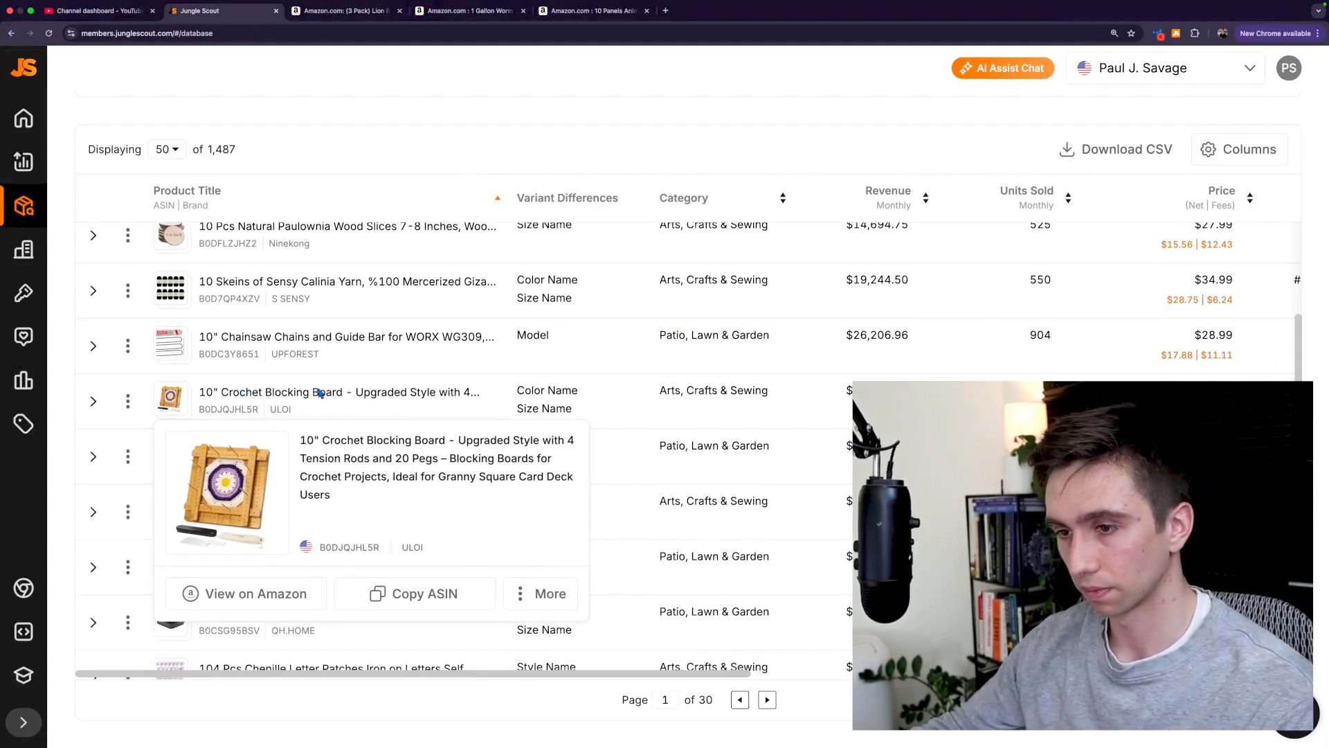
left_click(274, 594)
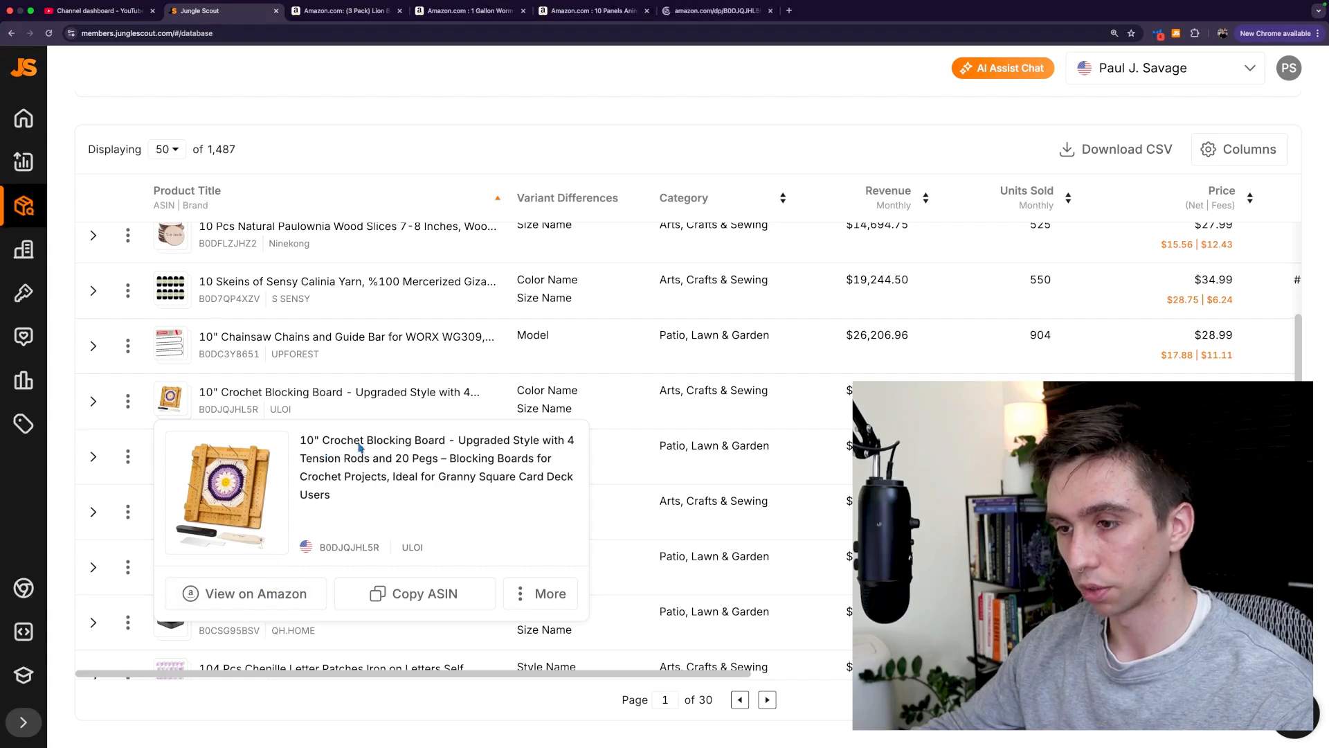
- Examine the preview of the 10" Crochet Blocking Board and the products listed around it
scroll(627, 412, "down", 2)
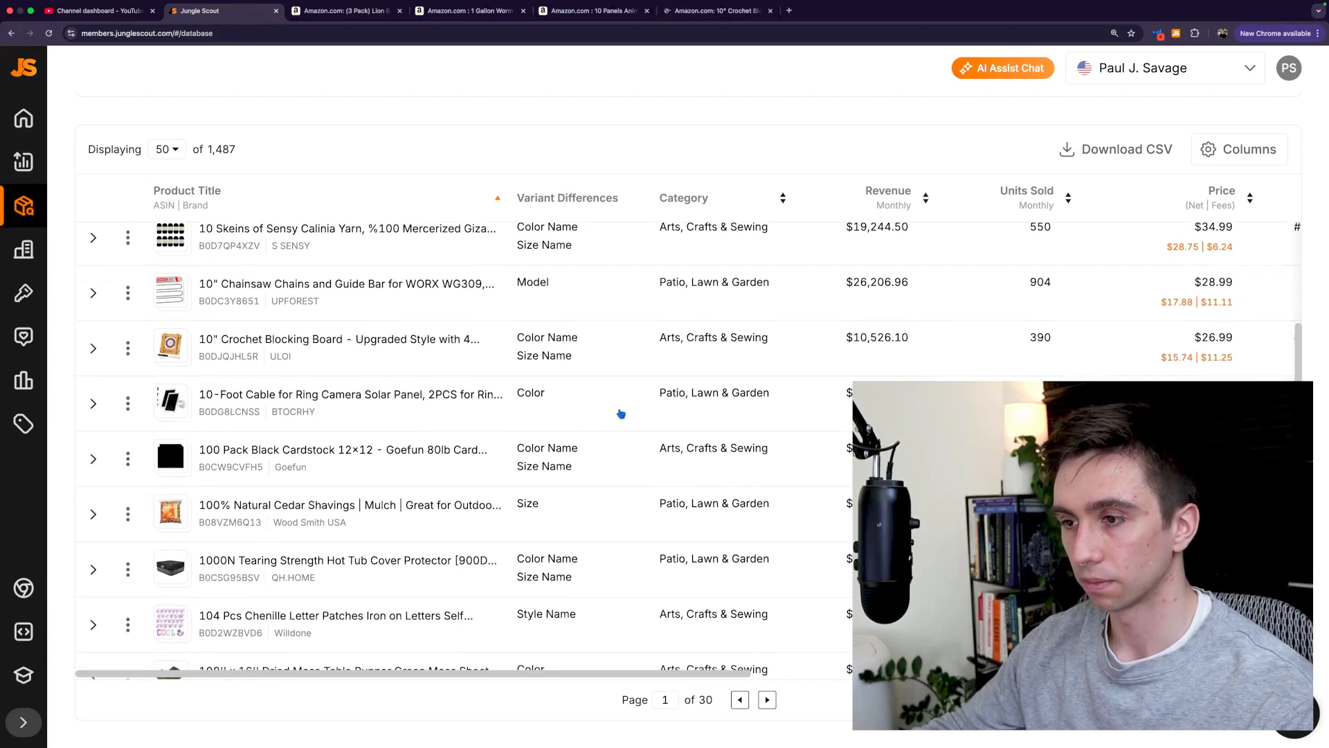
scroll(621, 413, "down", 2)
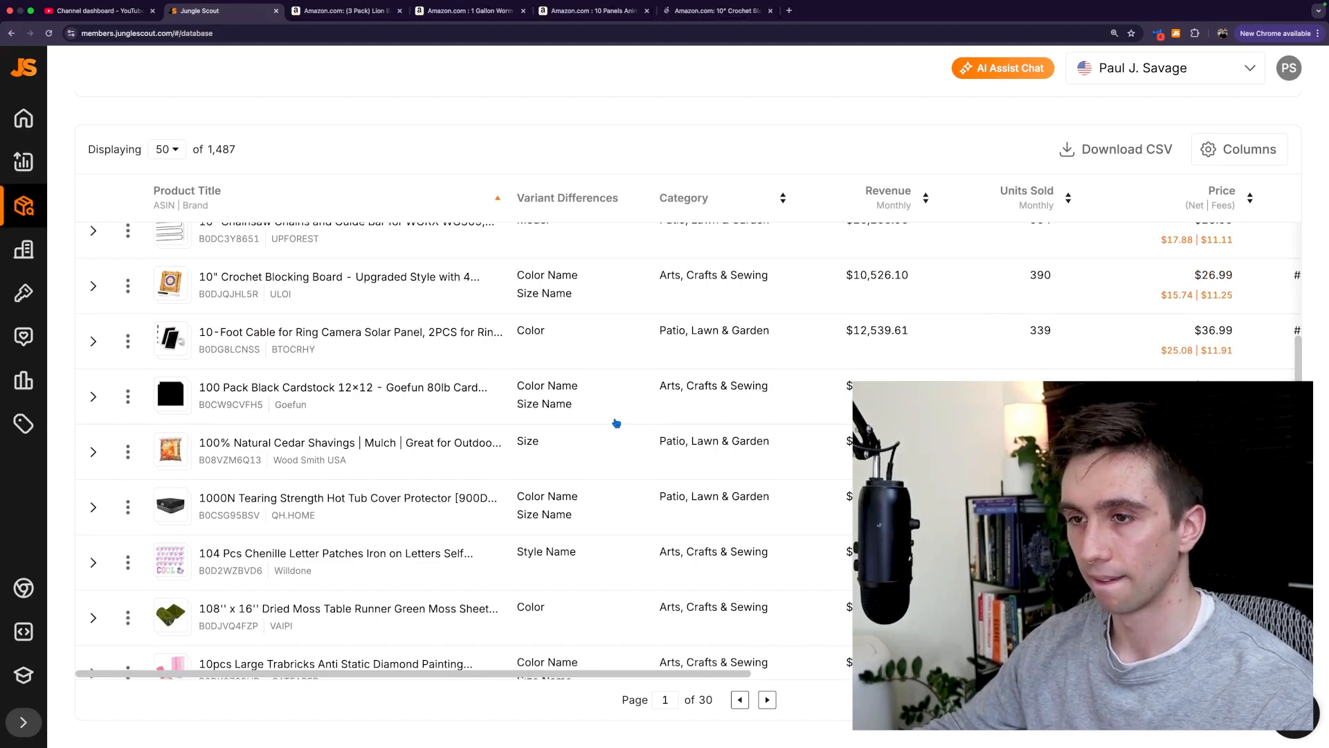
scroll(616, 424, "down", 1)
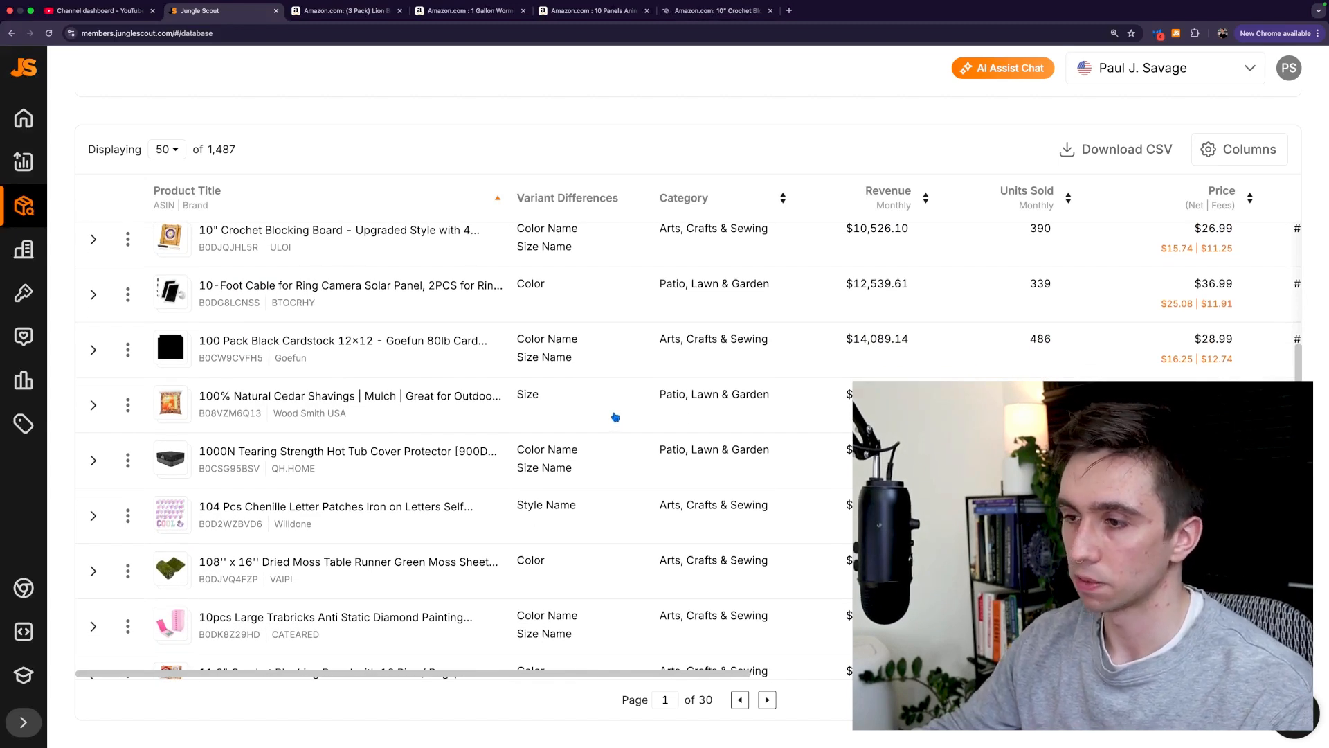
scroll(615, 417, "up", 3)
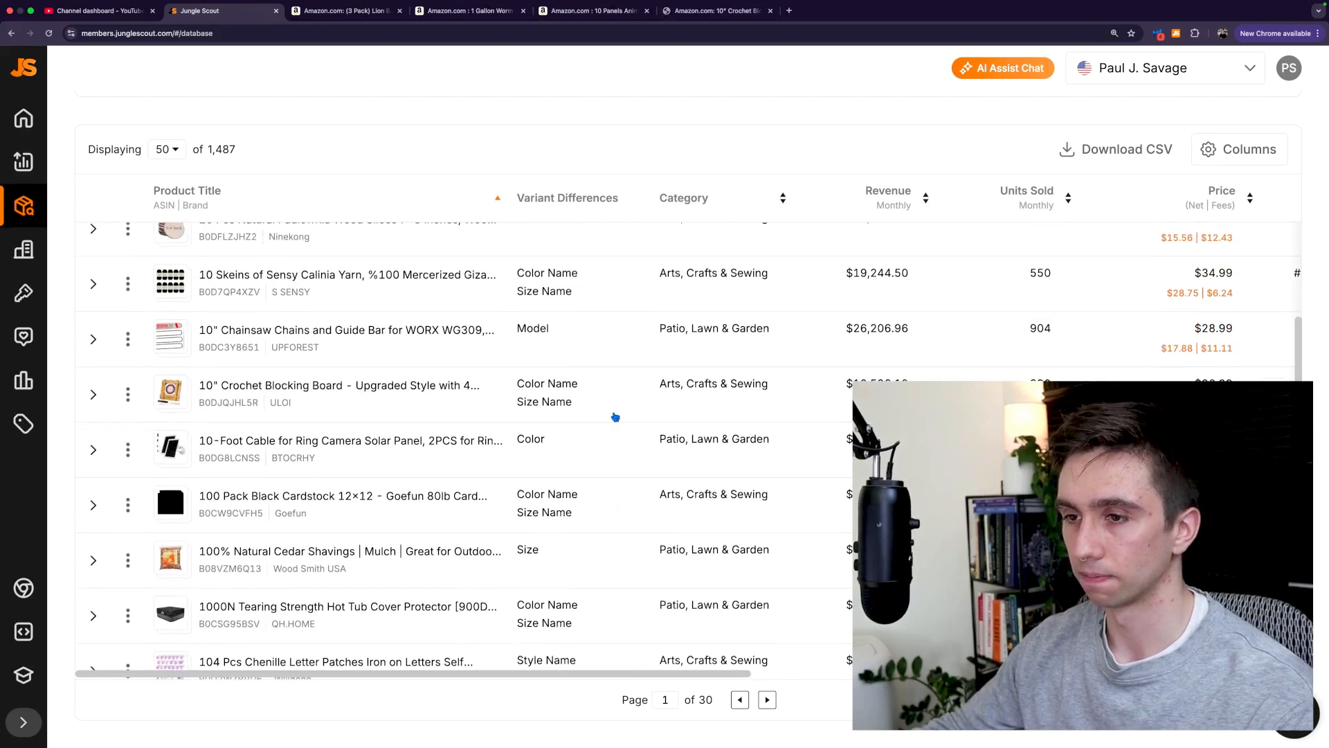
mouse_move(171, 393)
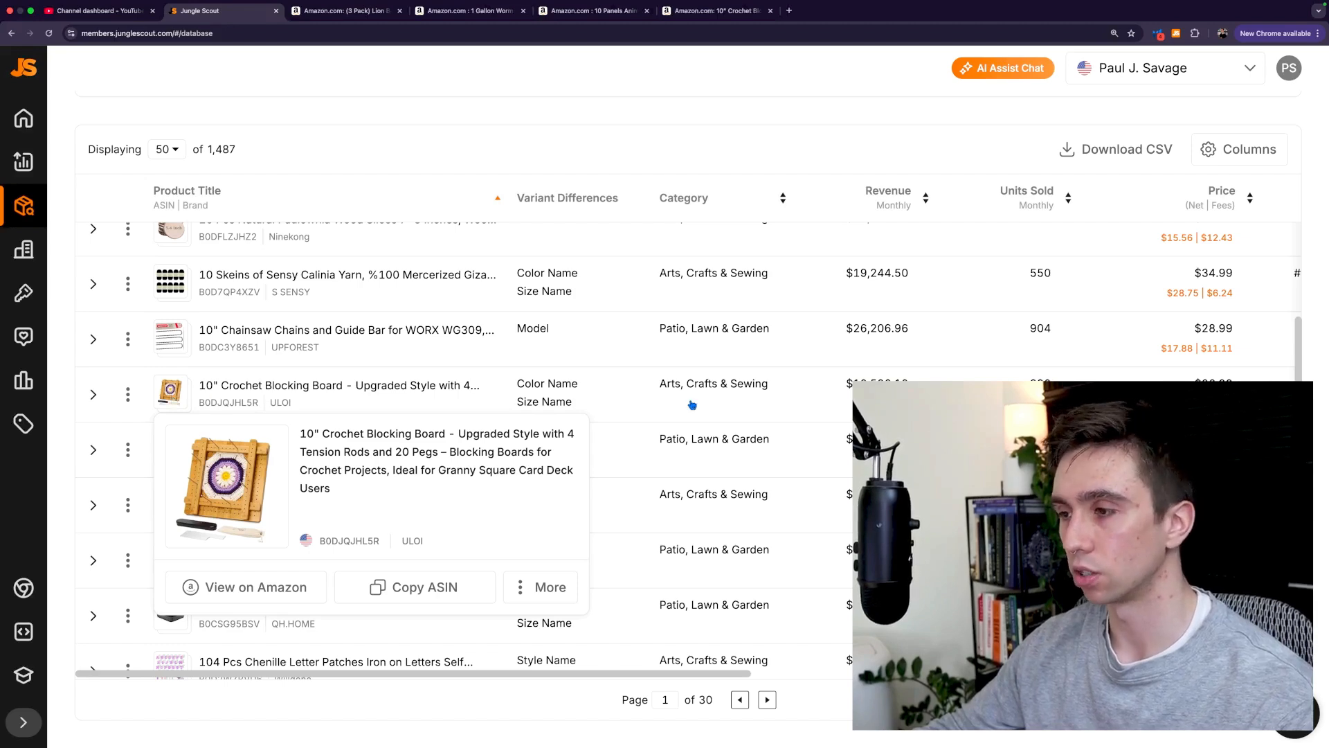
scroll(612, 408, "down", 2)
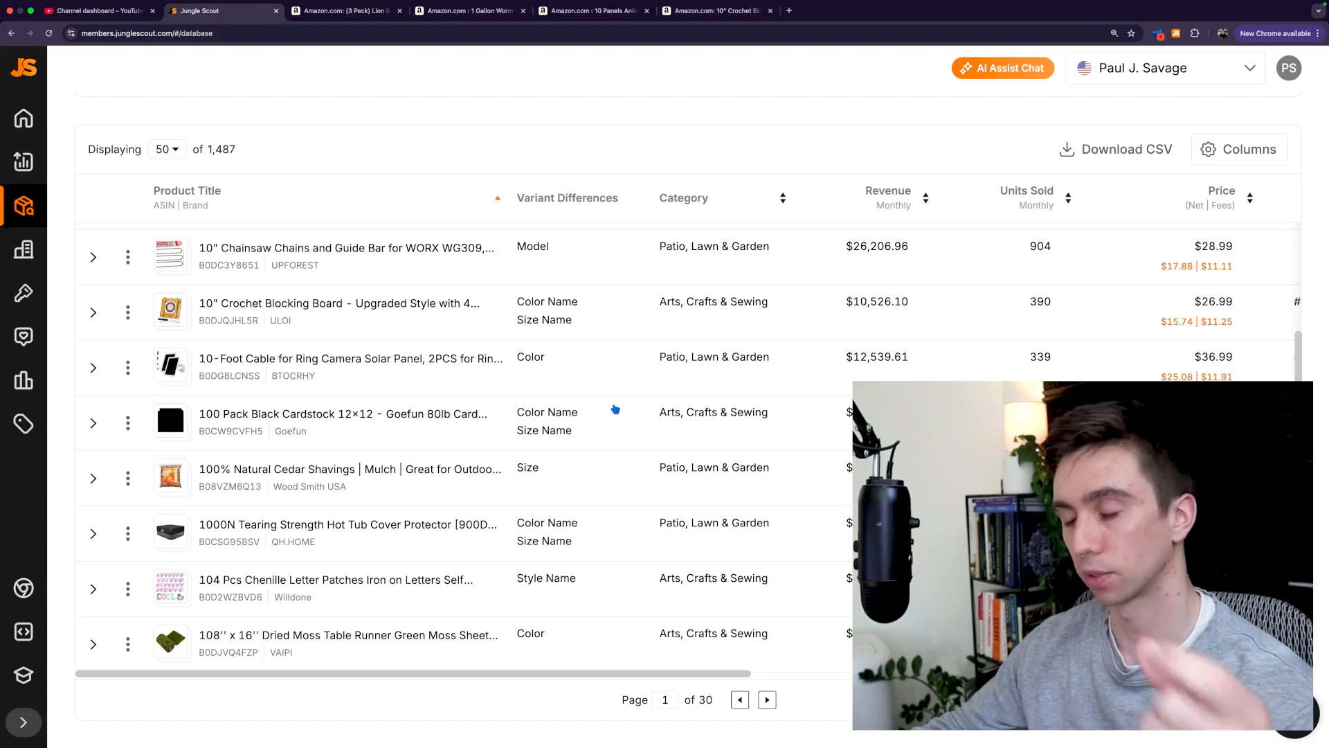
- Examine the products further down the first results page, including the preview of the QH.HOME 1000N Tearing Strength Hot Tub Cover Protector
scroll(611, 430, "down", 2)
scroll(610, 430, "down", 2)
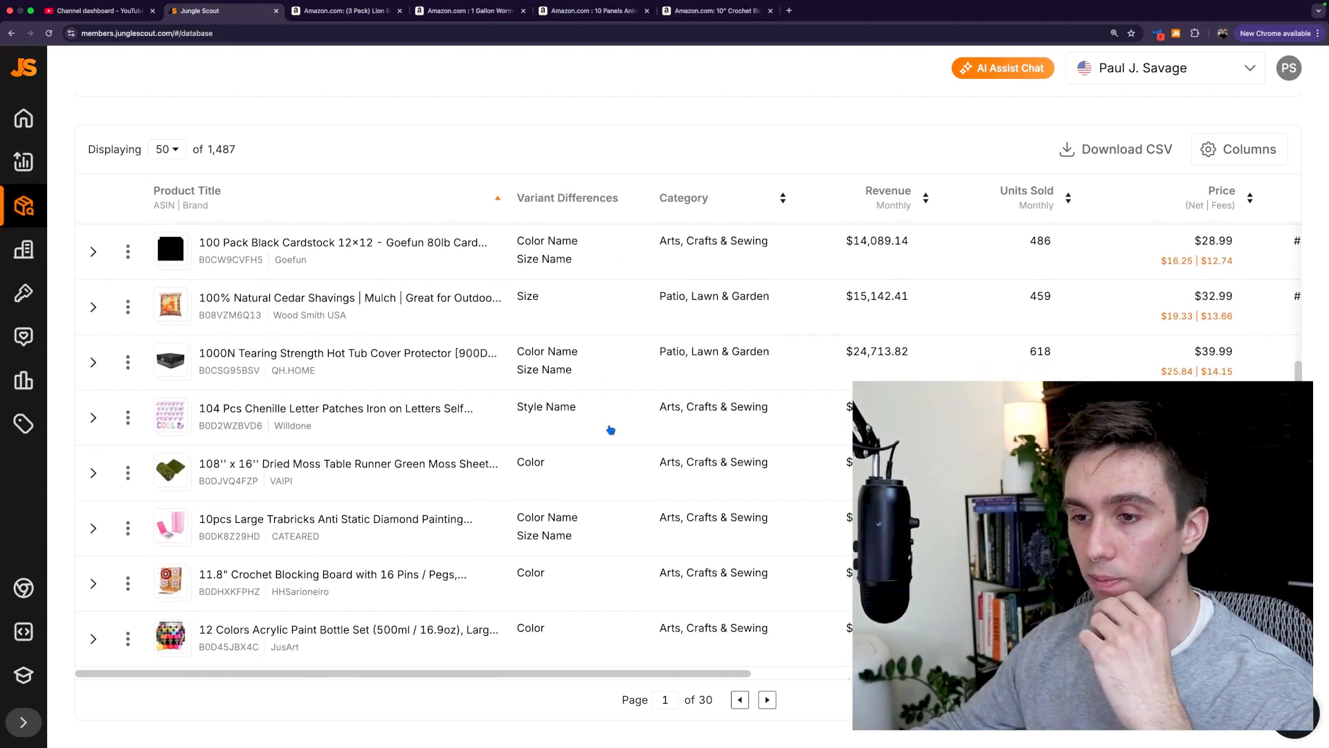
scroll(610, 430, "down", 1)
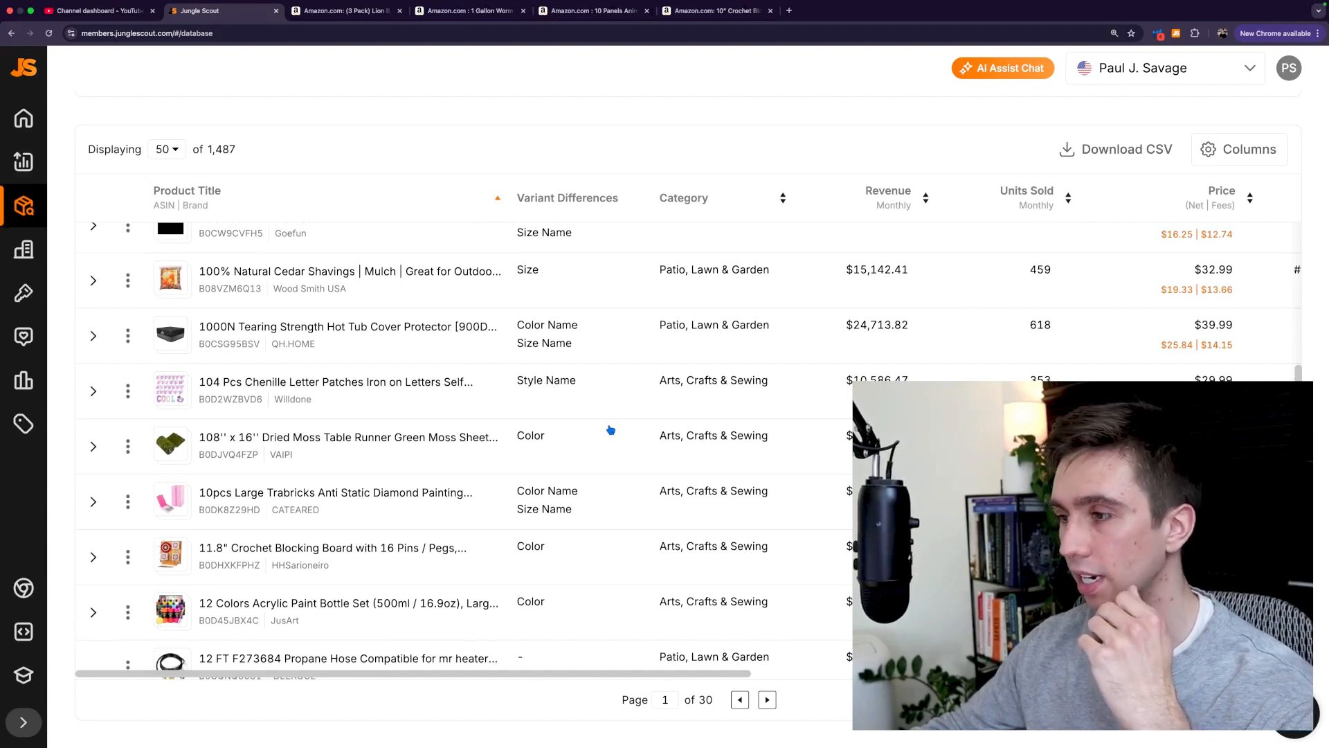
scroll(611, 429, "down", 1)
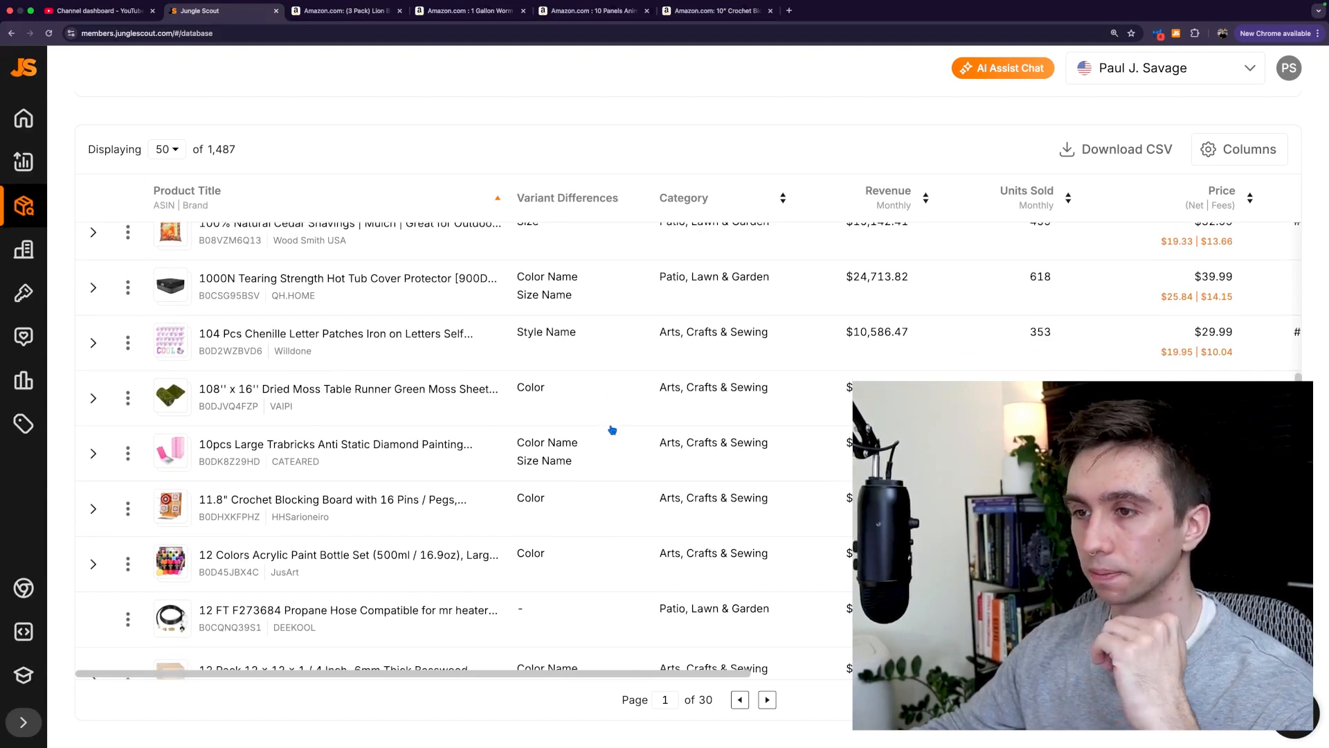
mouse_move(294, 279)
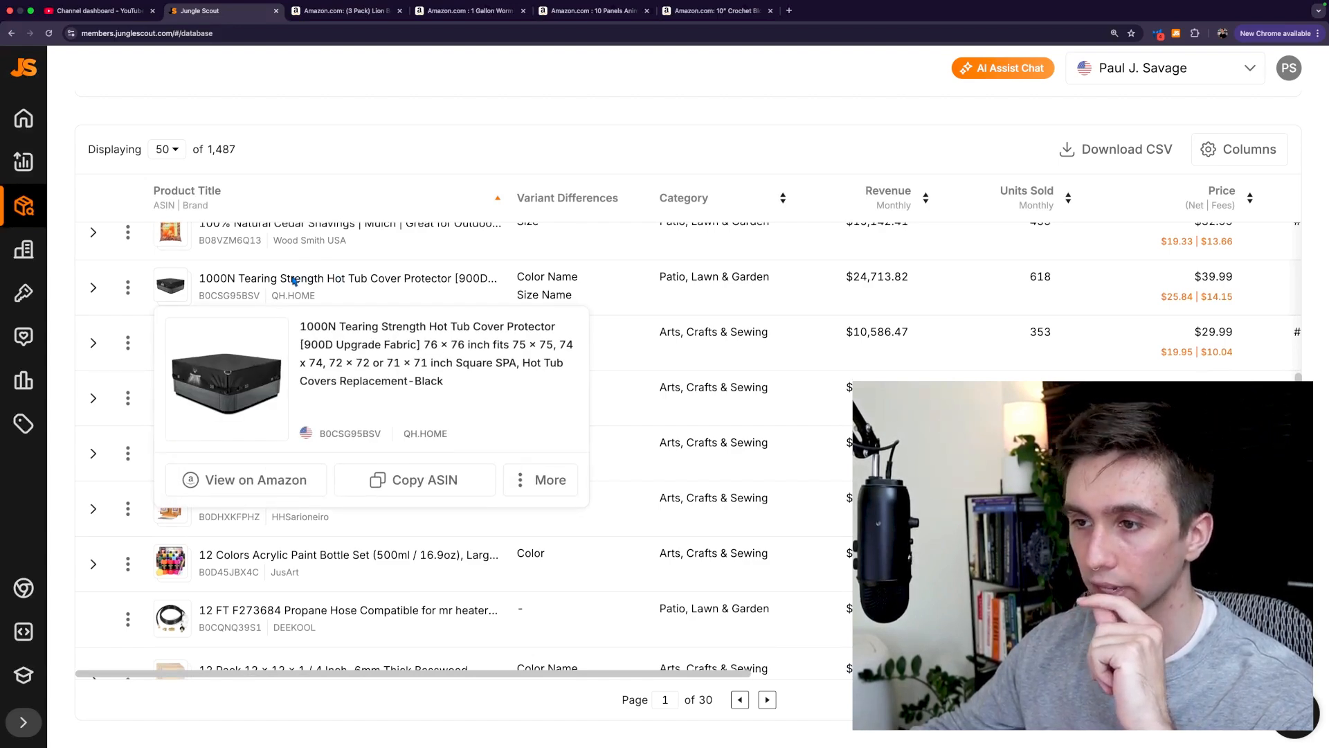
scroll(611, 360, "down", 5)
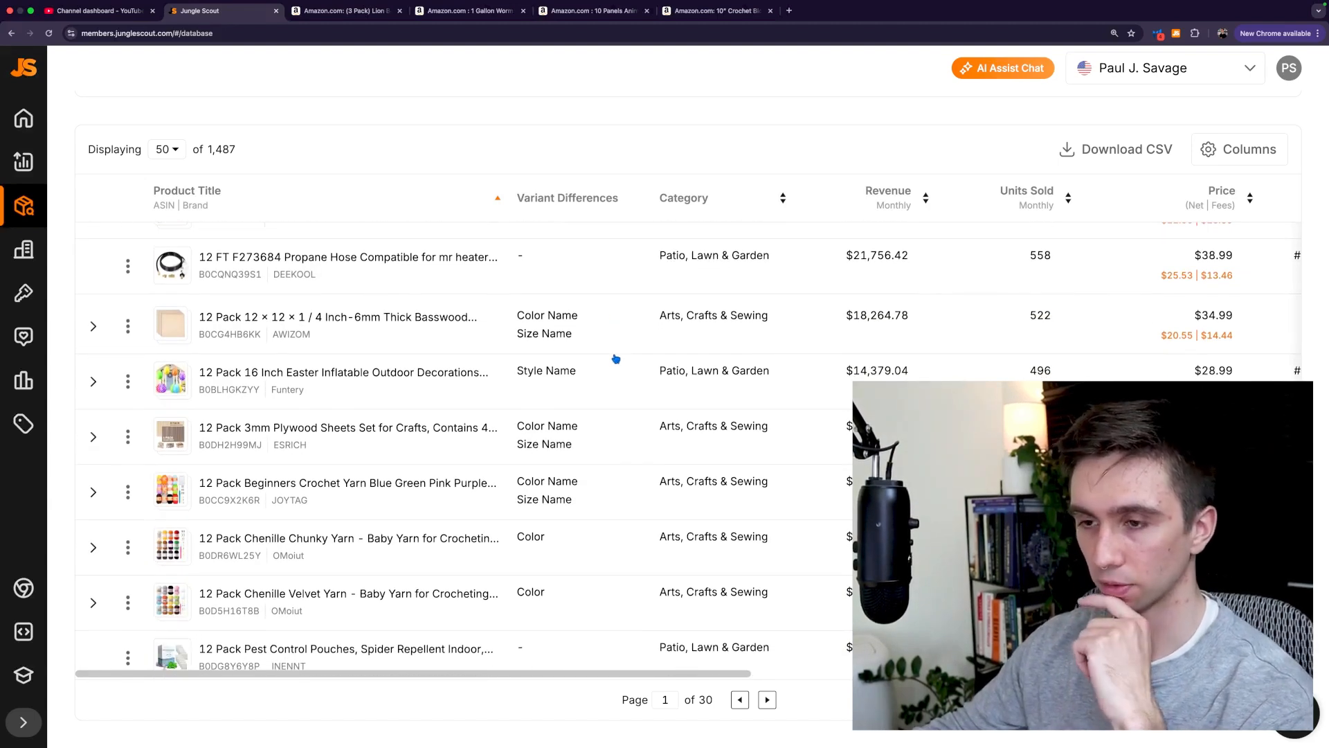
scroll(616, 359, "down", 1)
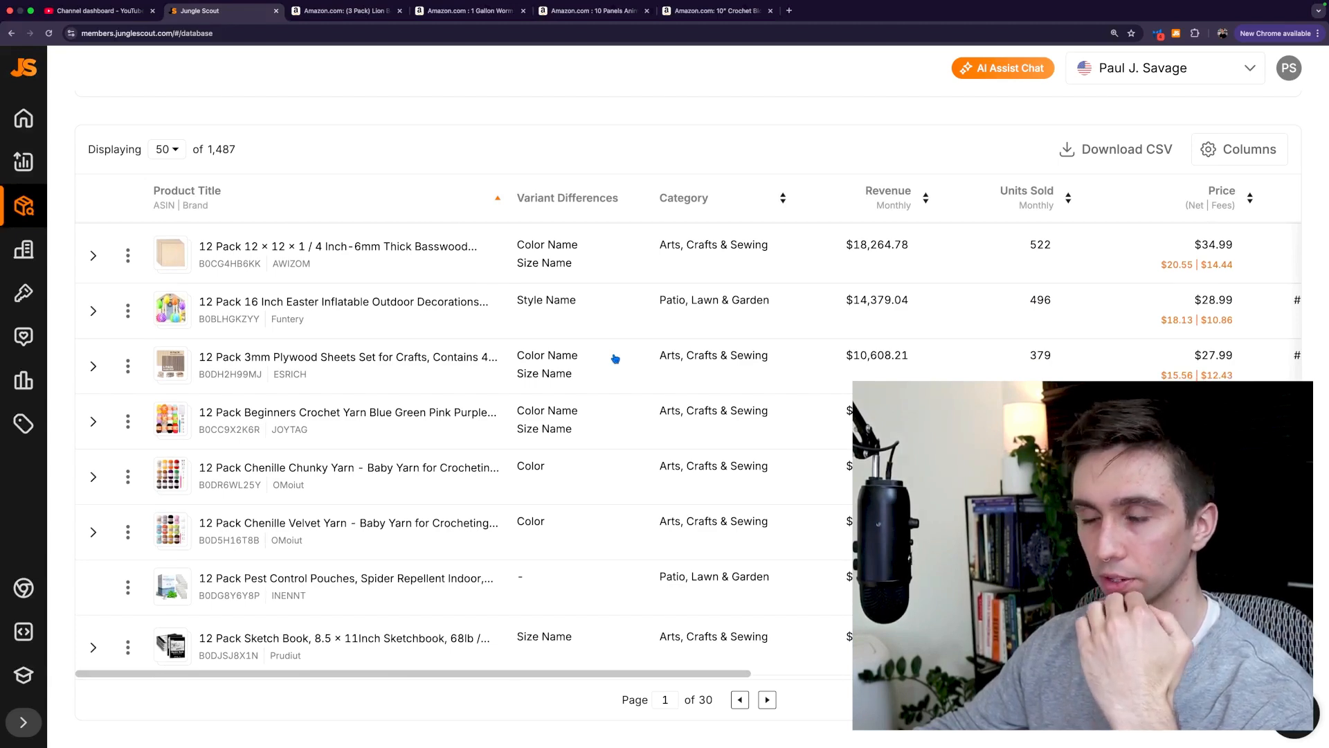
scroll(615, 359, "down", 1)
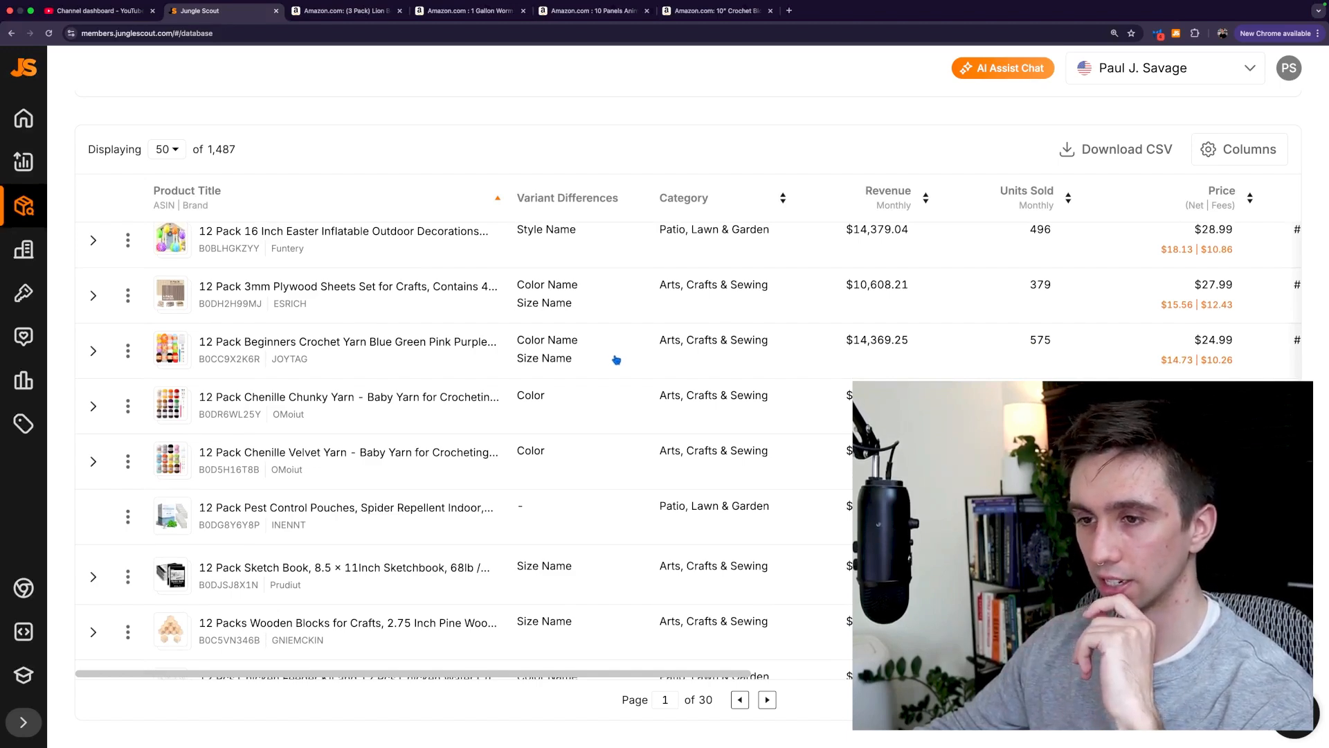
scroll(616, 360, "down", 2)
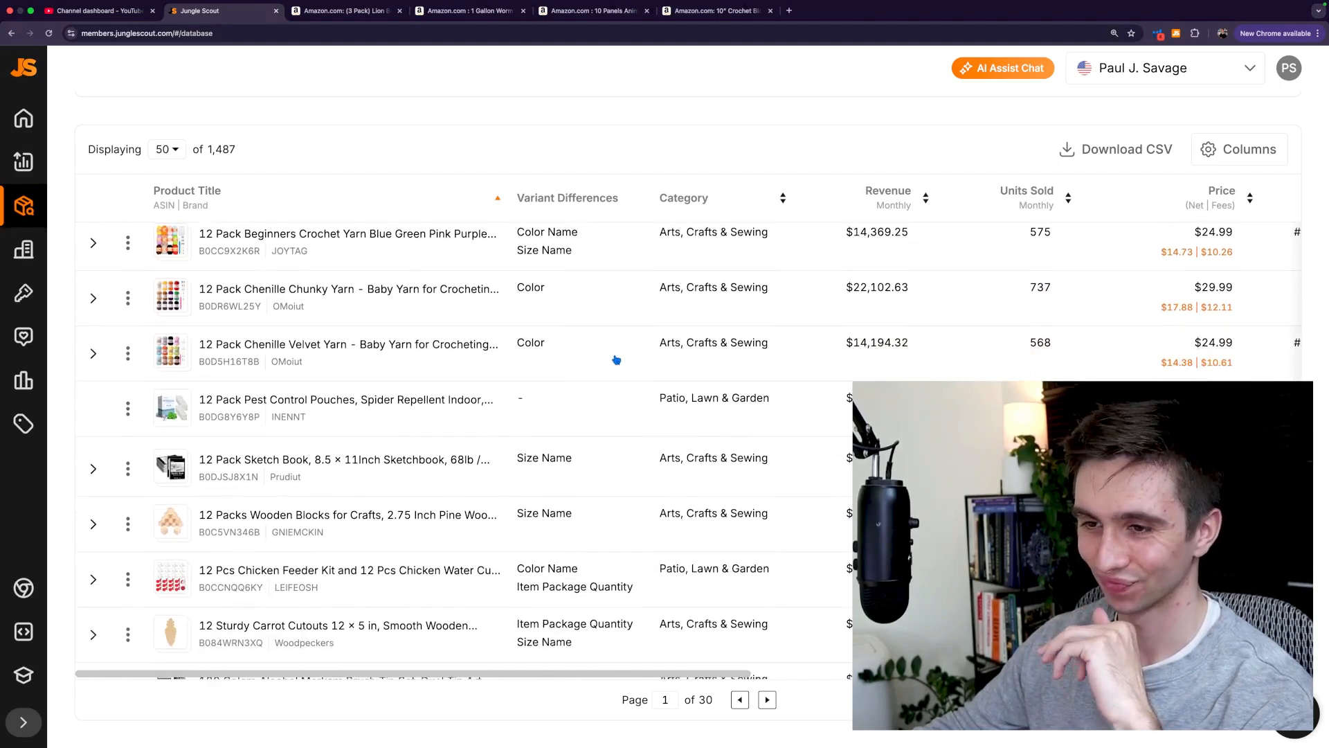
scroll(617, 360, "down", 1)
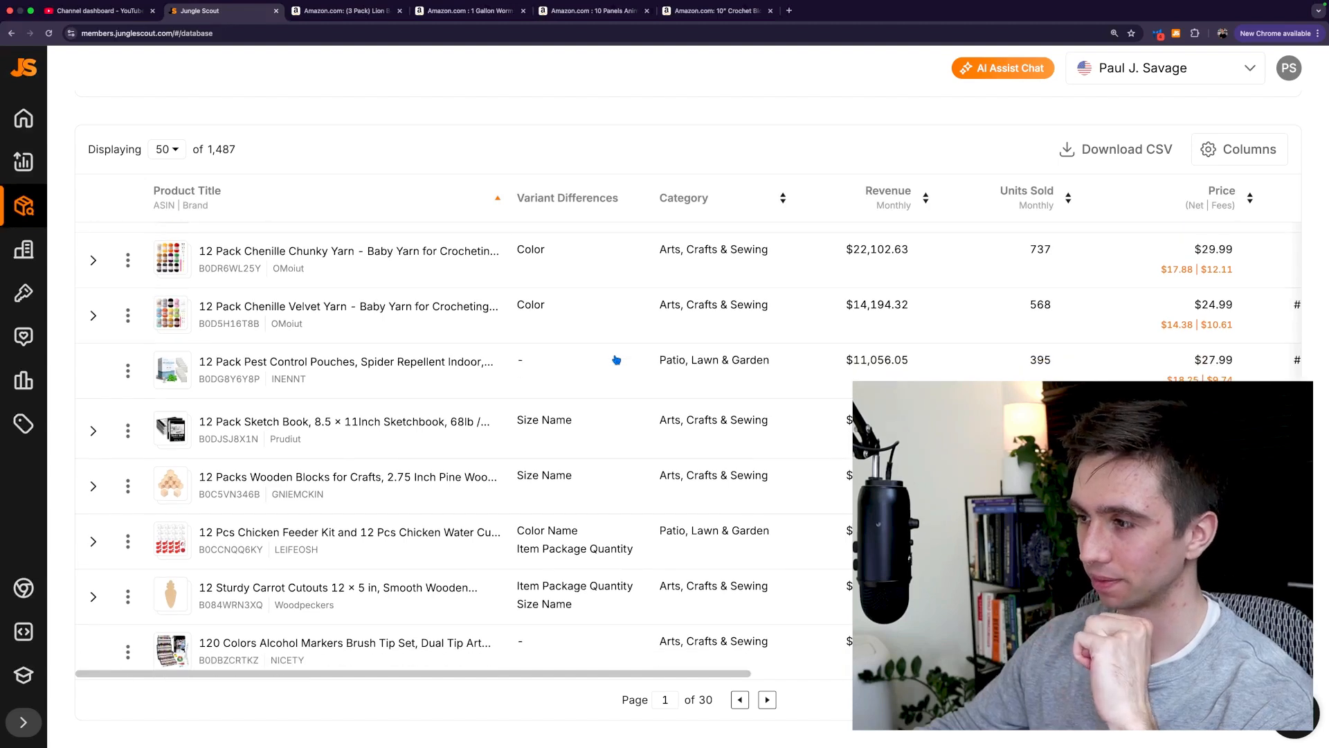
scroll(616, 359, "down", 1)
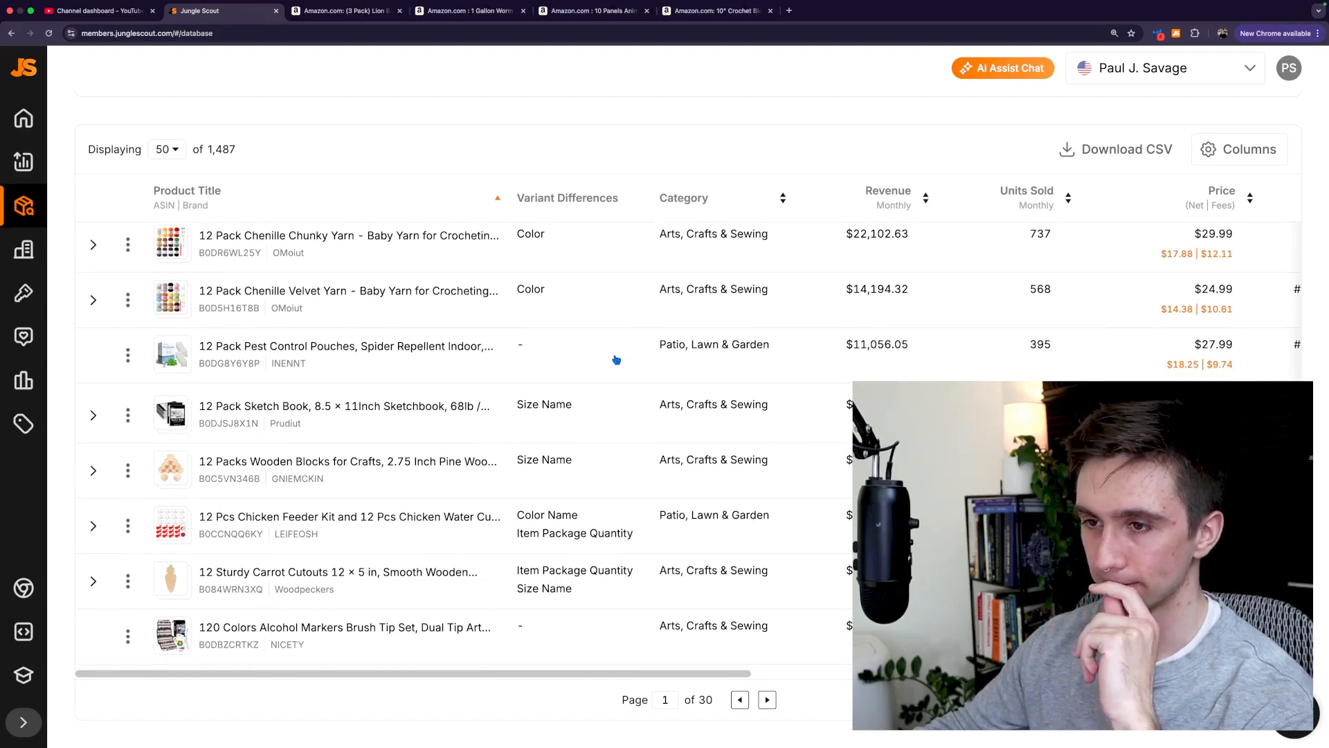
scroll(616, 360, "down", 1)
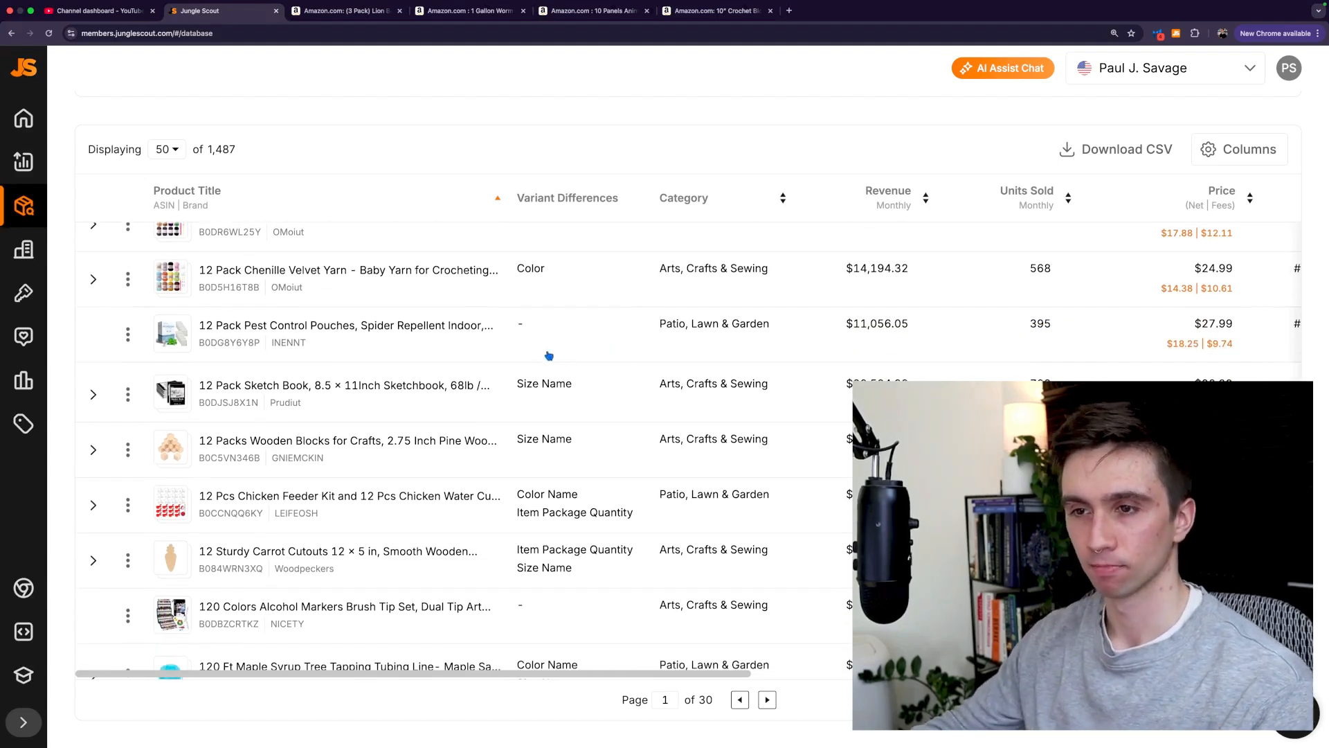
- Check the rest of the first results page, previewing the 12-pack sketch books, chicken feeder kit, 120-color alcohol markers and pepper seeds
scroll(549, 356, "down", 5)
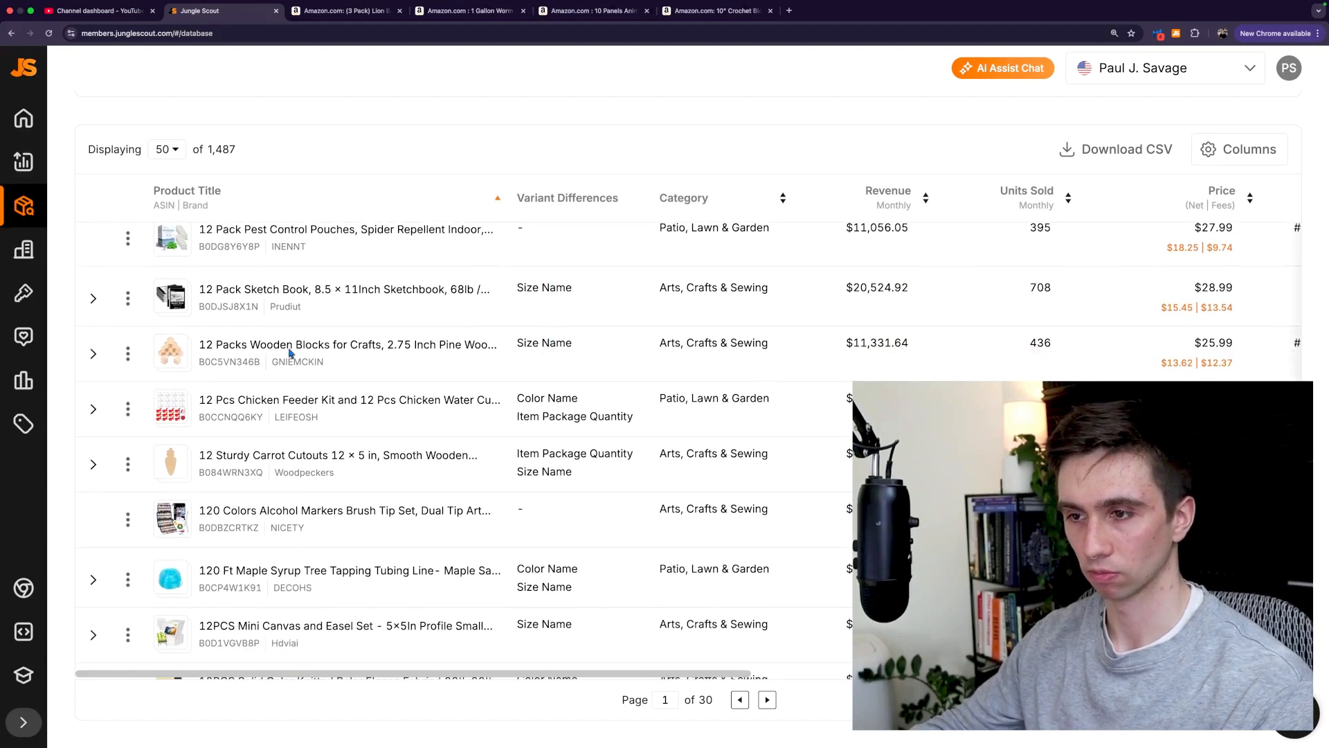
scroll(621, 363, "down", 3)
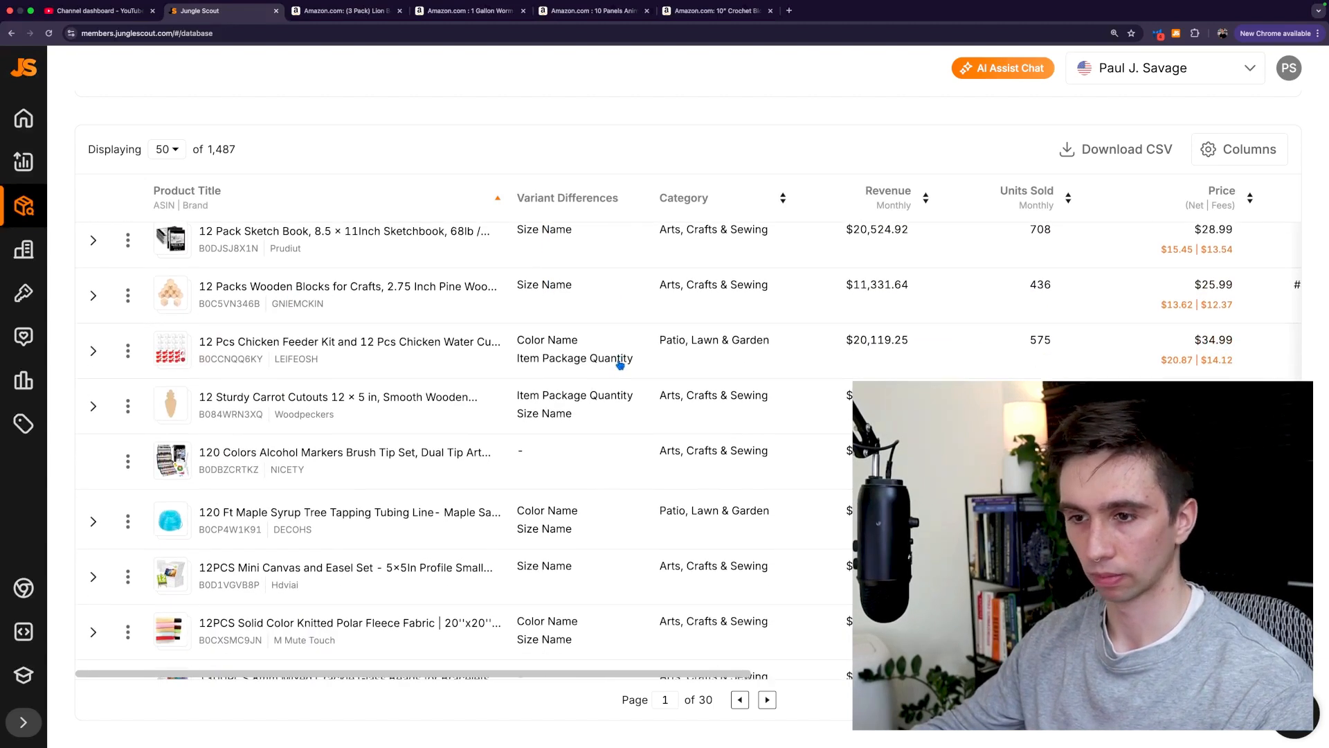
scroll(620, 365, "down", 4)
scroll(620, 365, "up", 6)
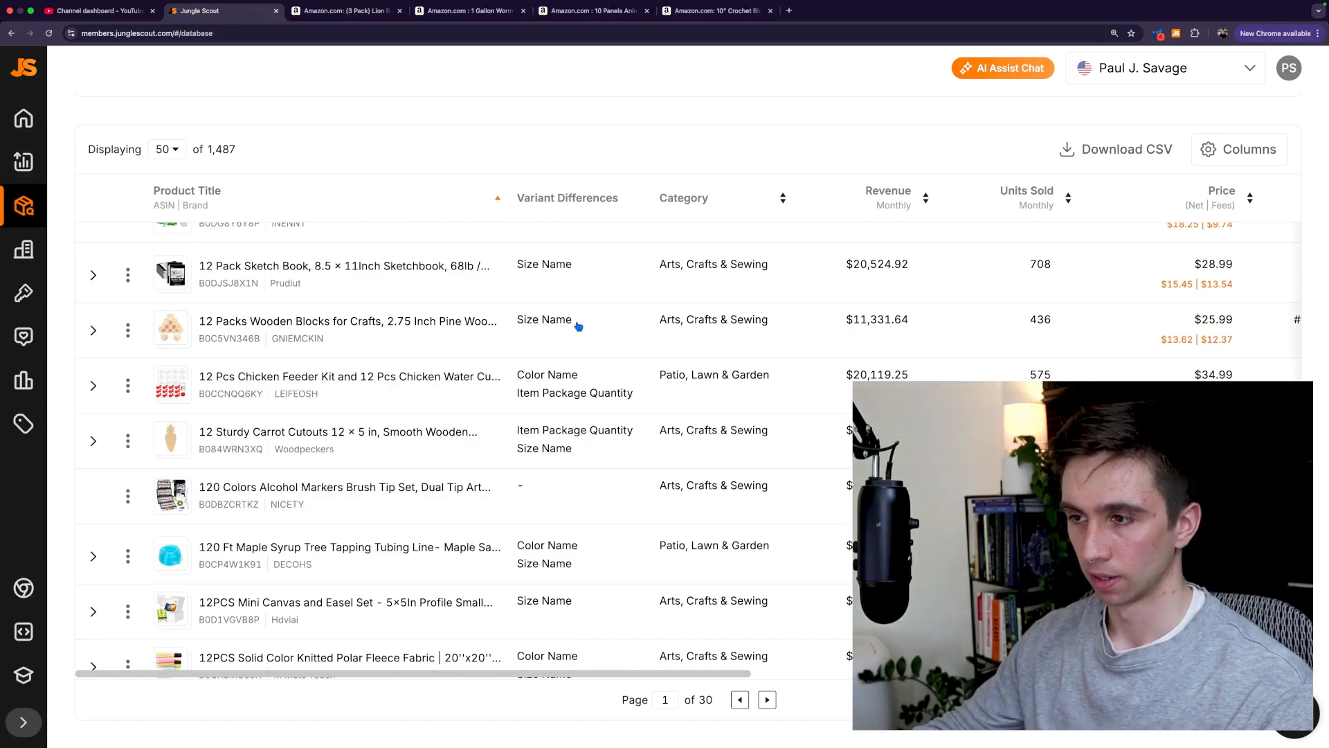
scroll(607, 328, "up", 1)
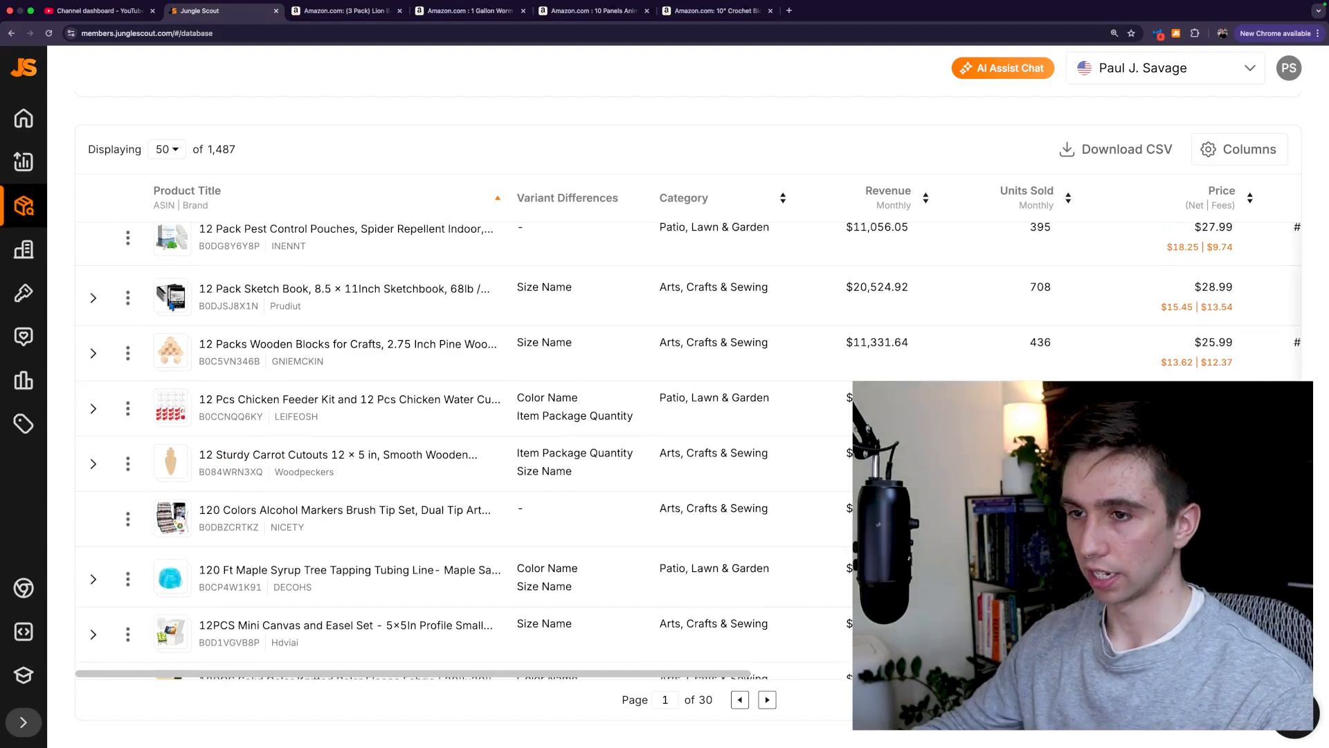
mouse_move(241, 294)
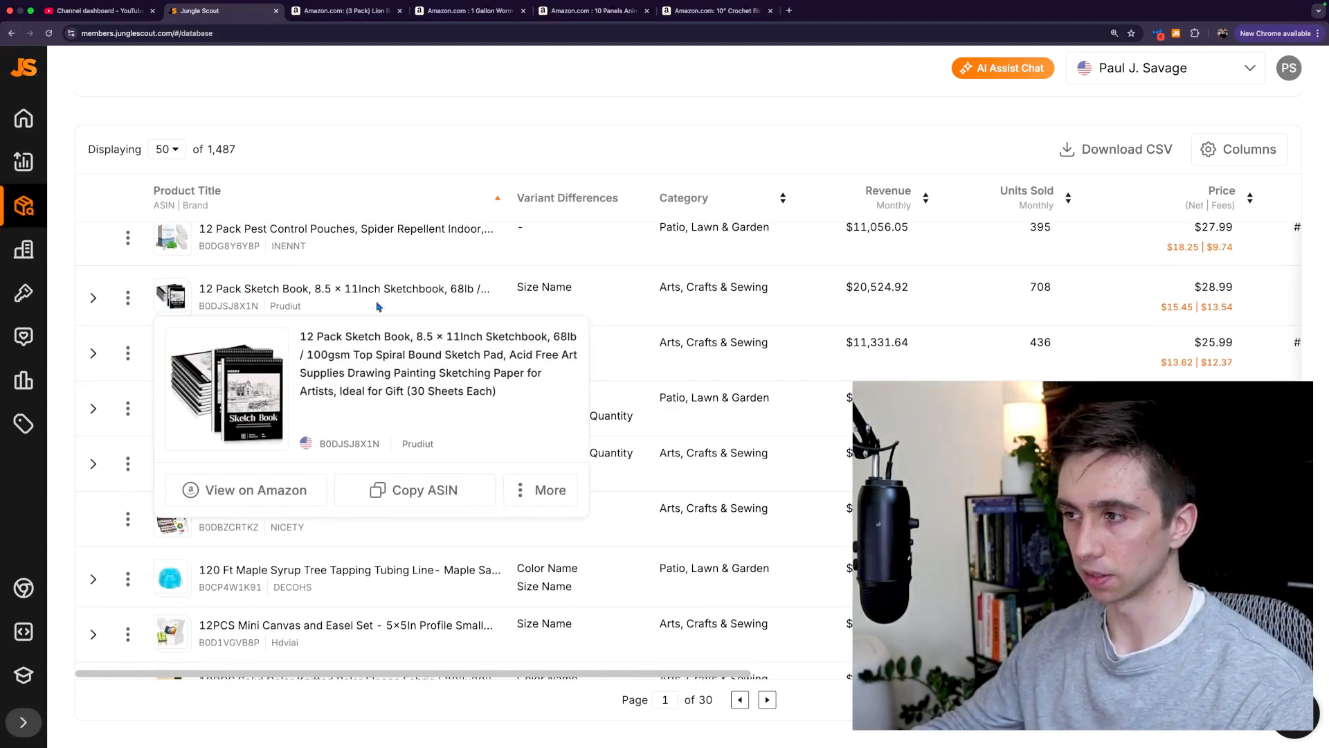
scroll(648, 354, "down", 2)
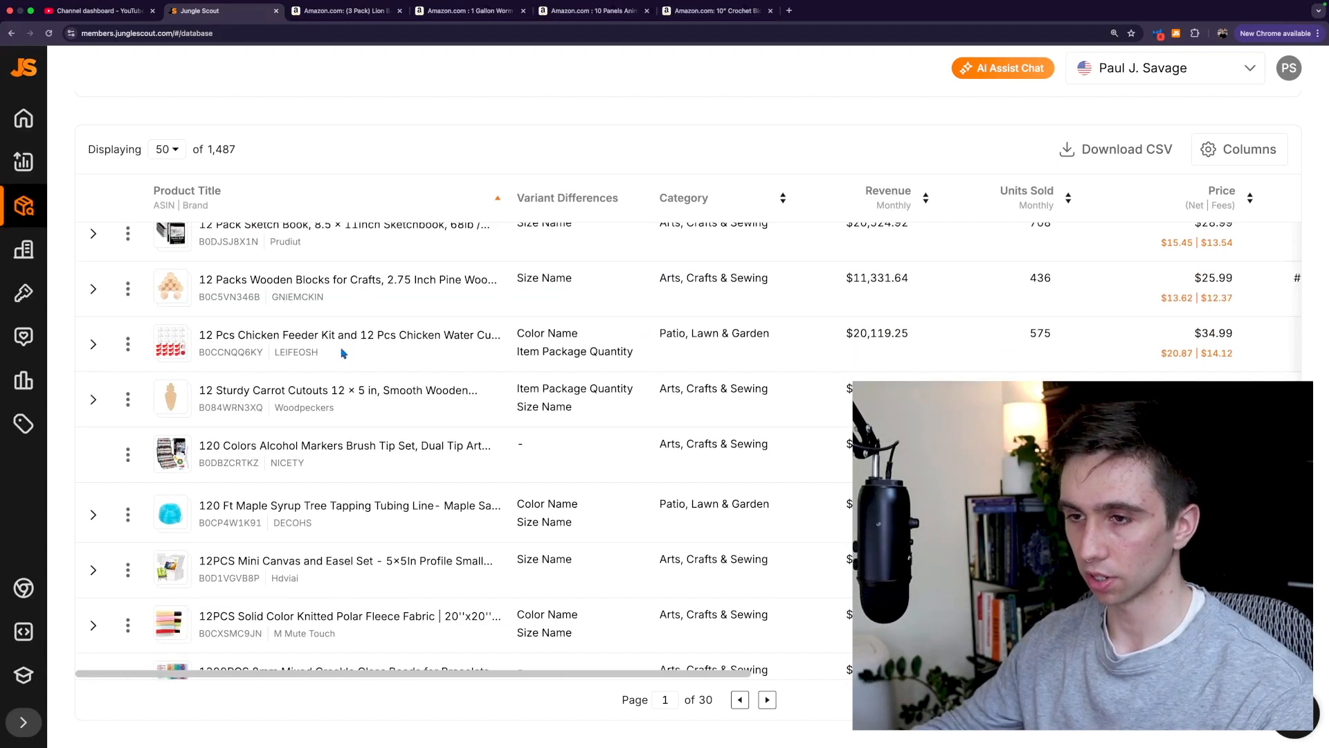
mouse_move(280, 344)
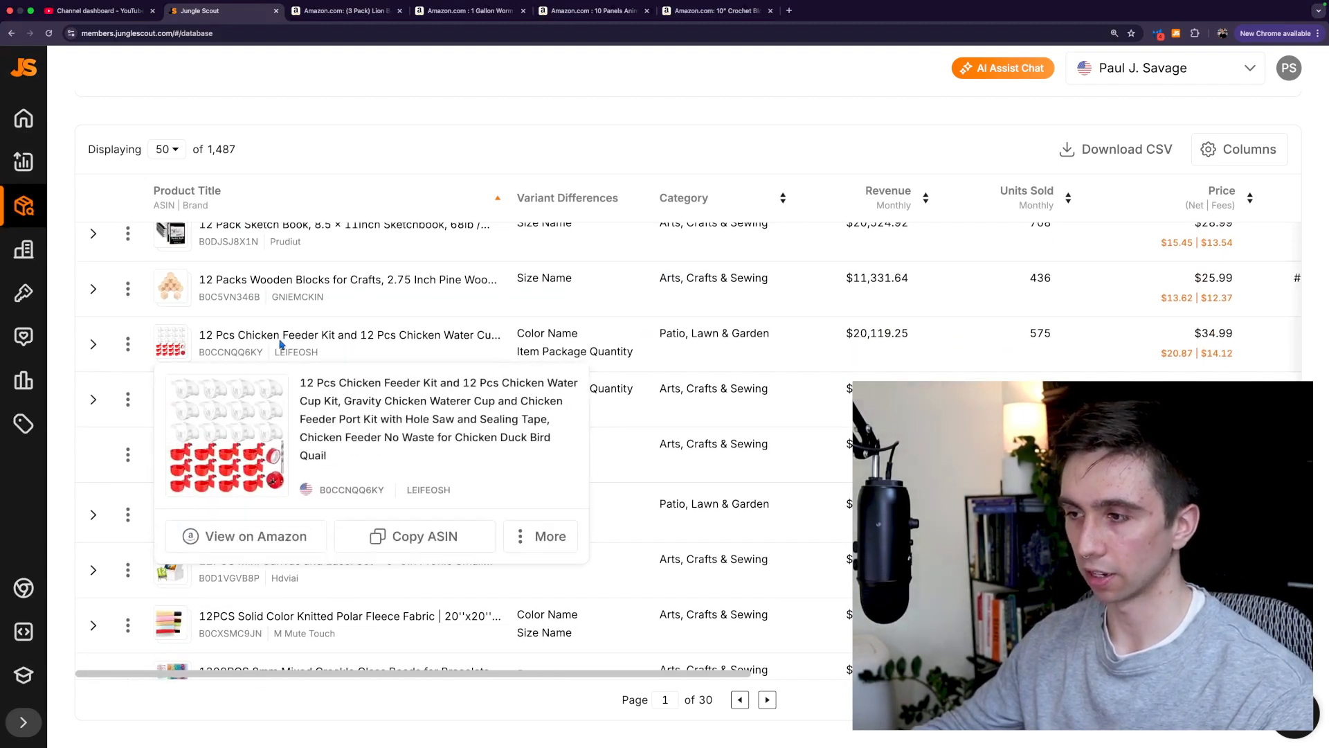
scroll(655, 361, "down", 1)
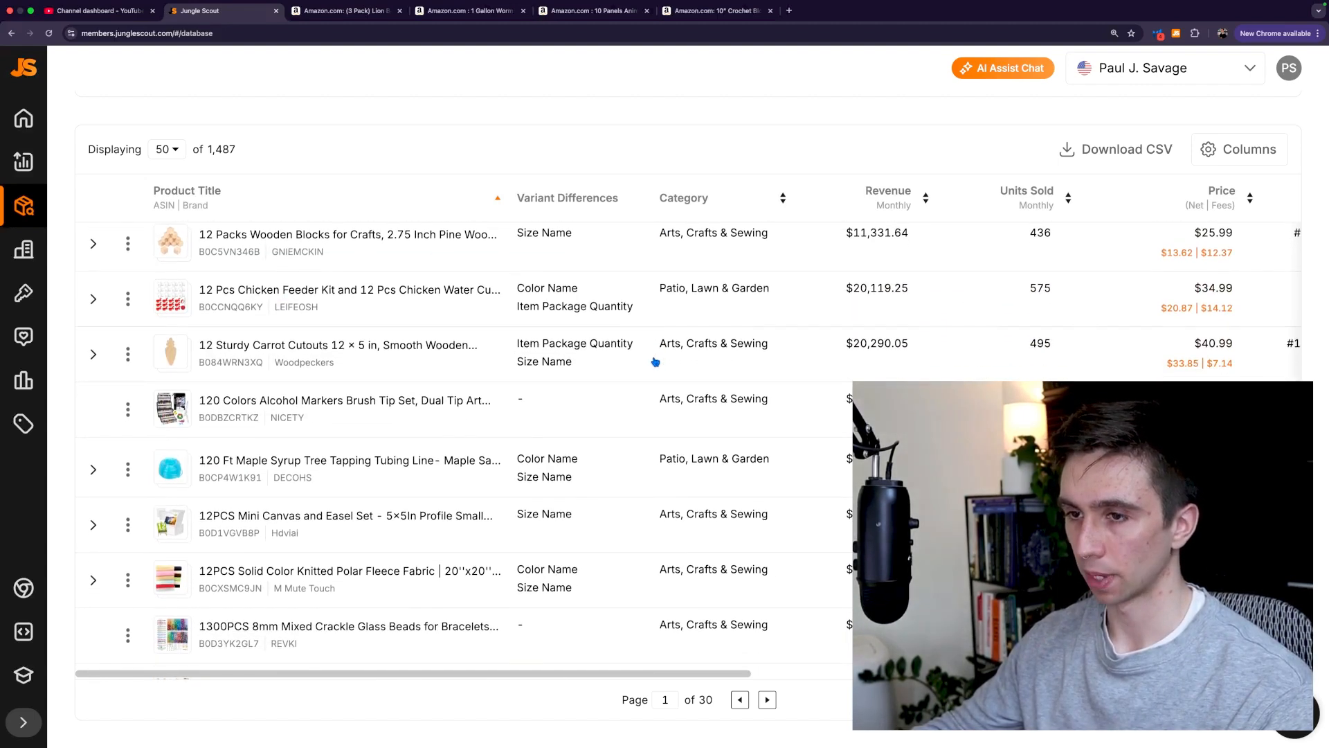
scroll(625, 375, "down", 1)
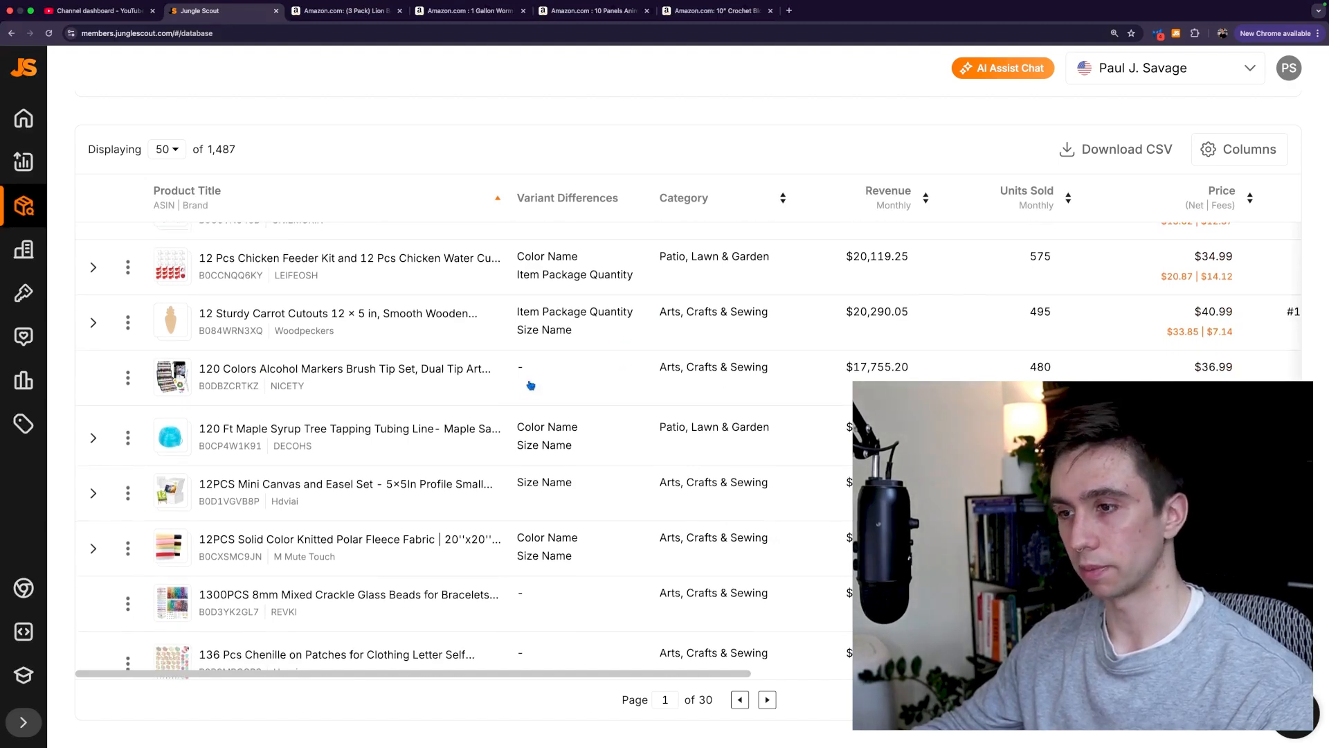
mouse_move(278, 381)
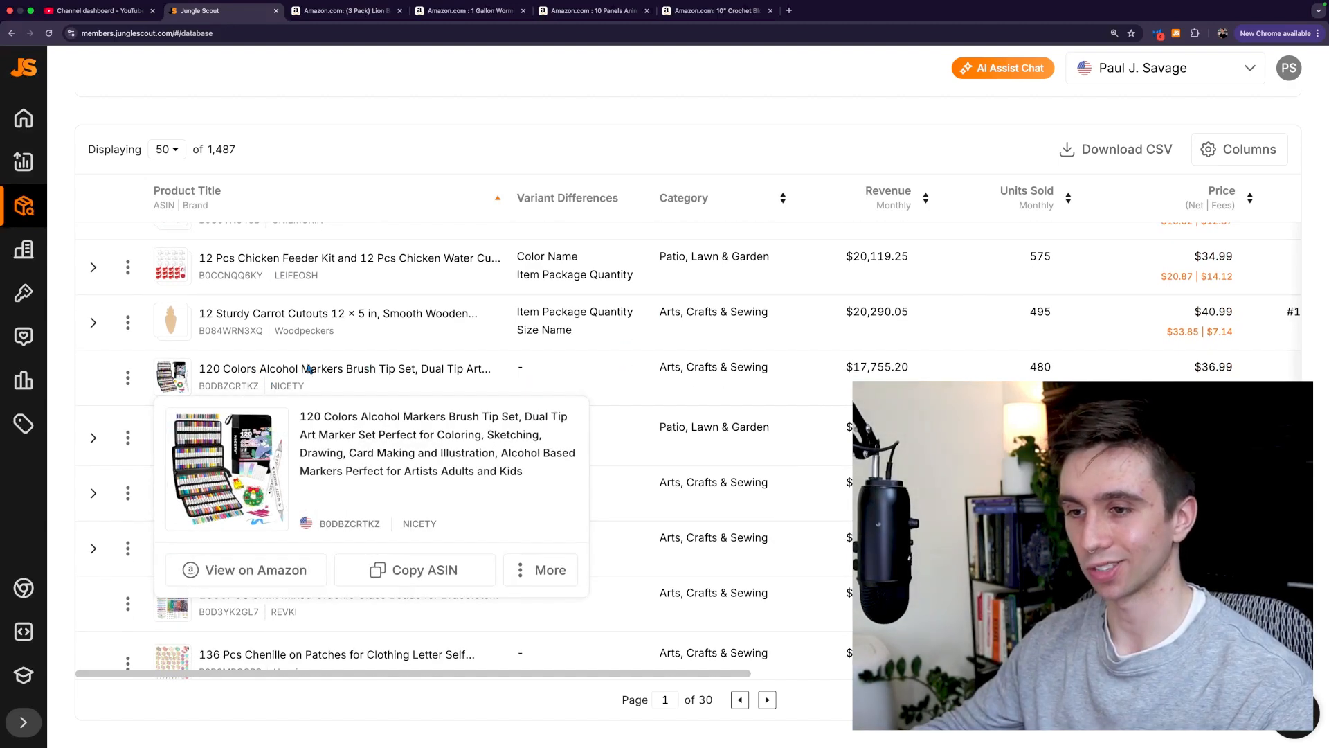
scroll(309, 369, "down", 3)
mouse_move(496, 309)
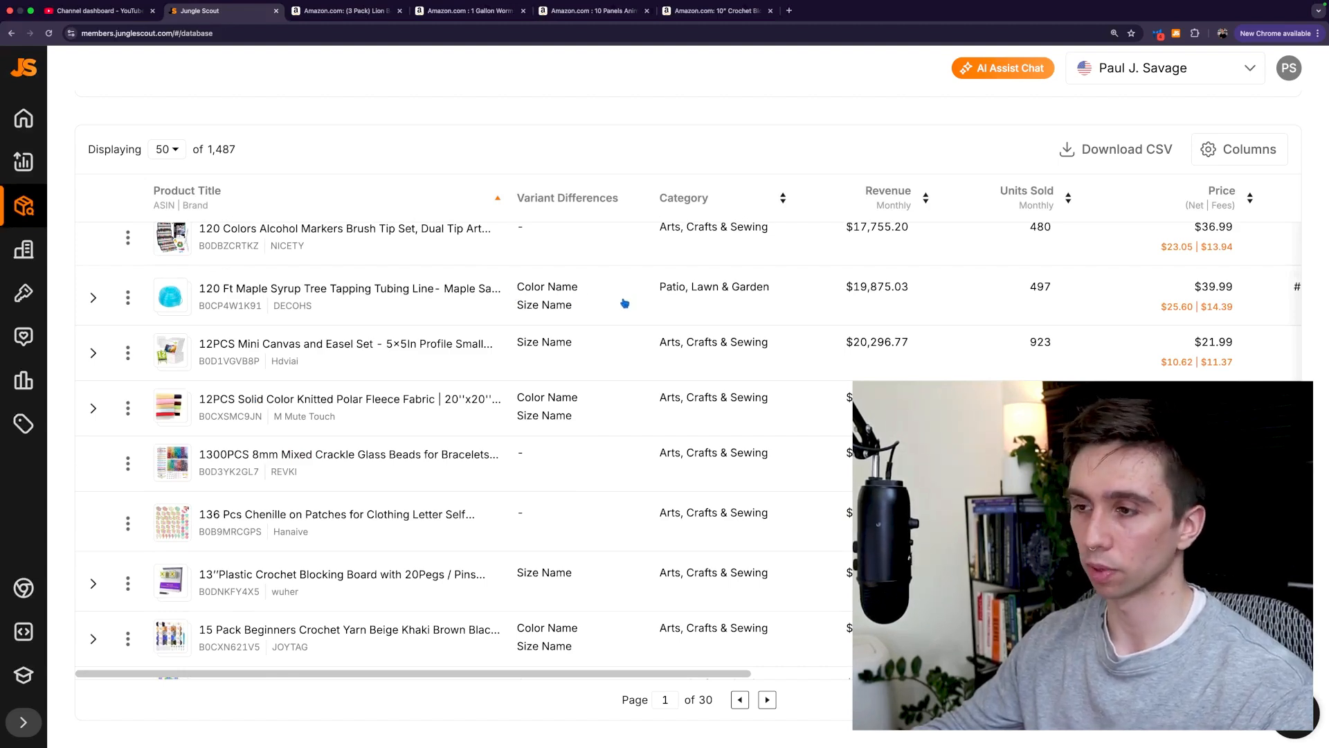
scroll(361, 658, "down", 3)
mouse_move(362, 658)
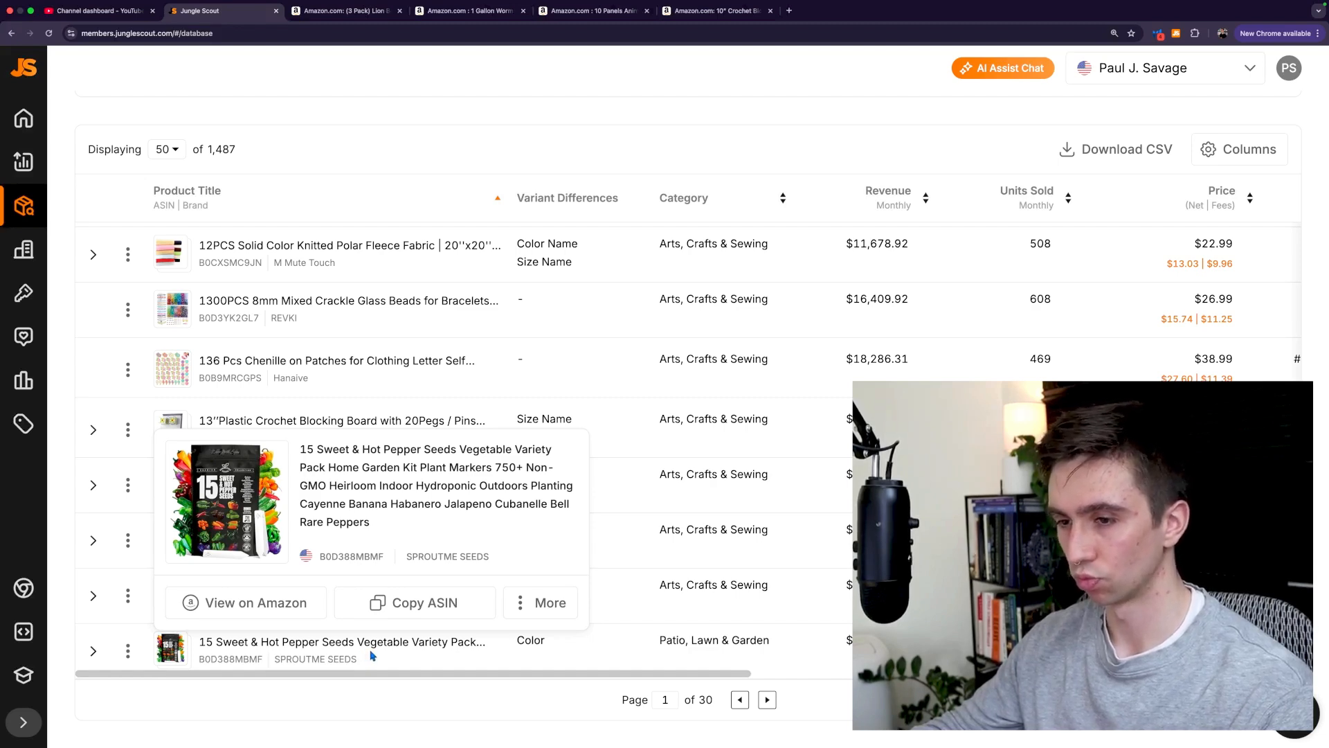
- Go to page 2 of the results and open the Amazon listing of the OPELETNNT 16 Slots Seed Storage Organizer Box
left_click(767, 698)
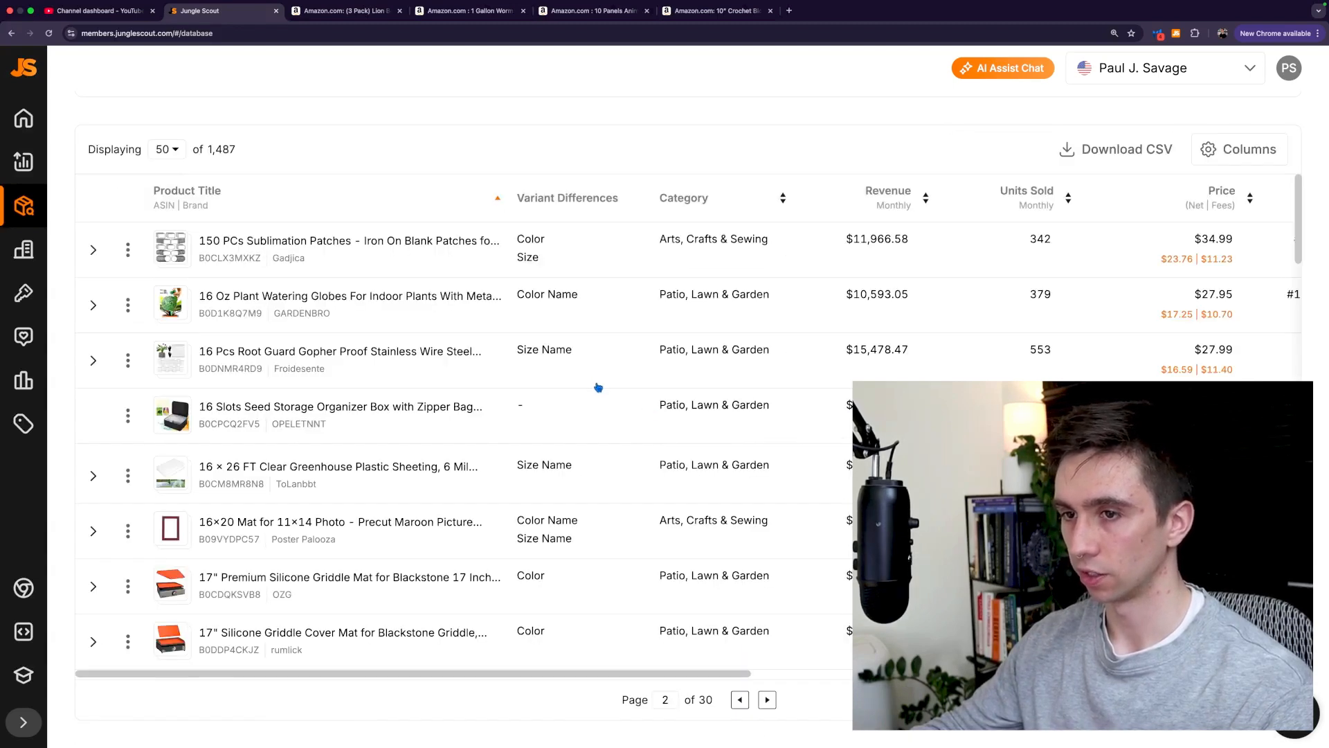
mouse_move(179, 313)
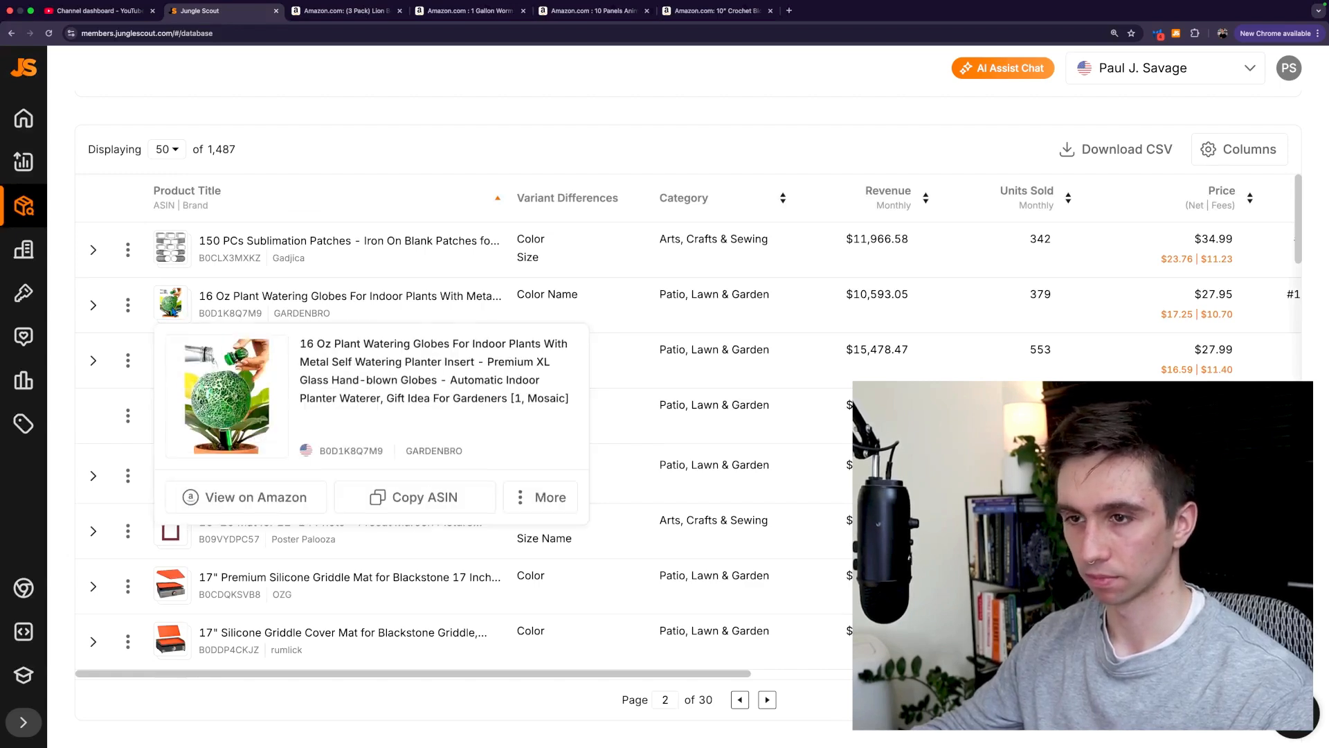
scroll(609, 270, "down", 2)
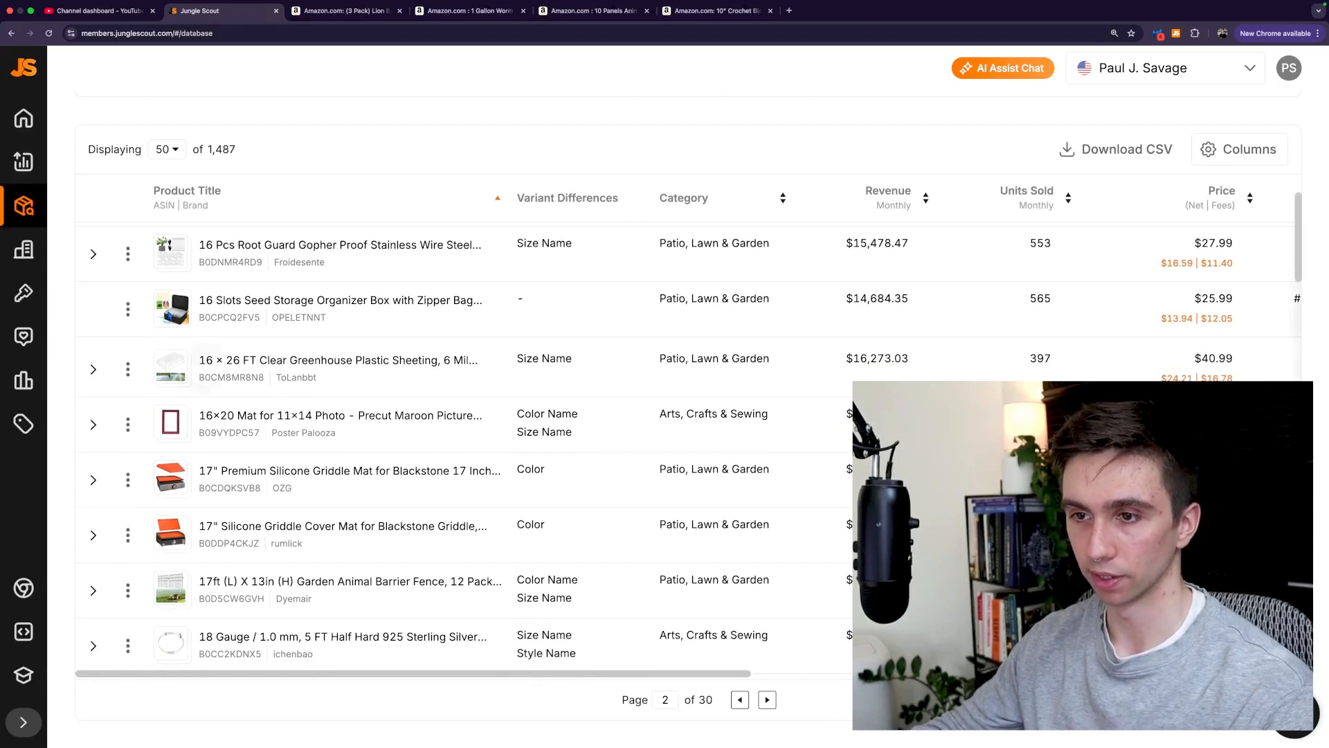
mouse_move(509, 363)
scroll(621, 345, "down", 1)
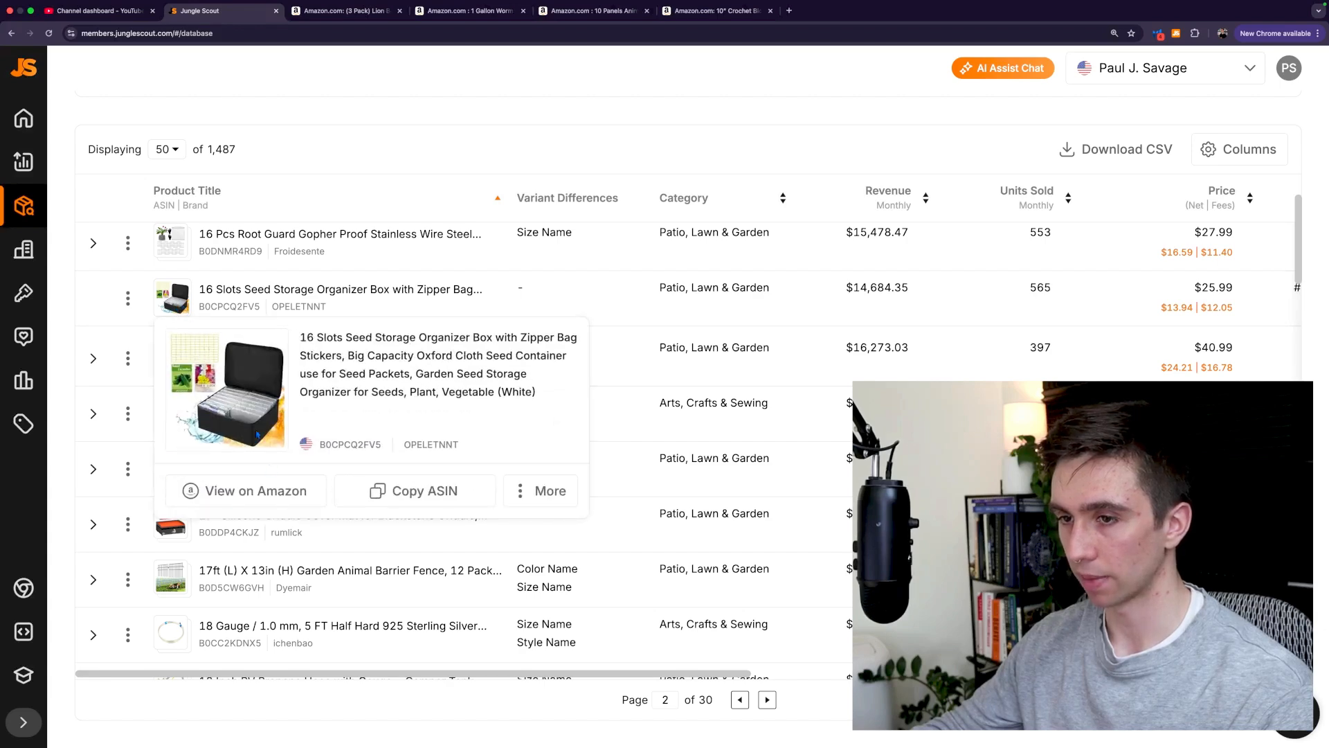
left_click(261, 498)
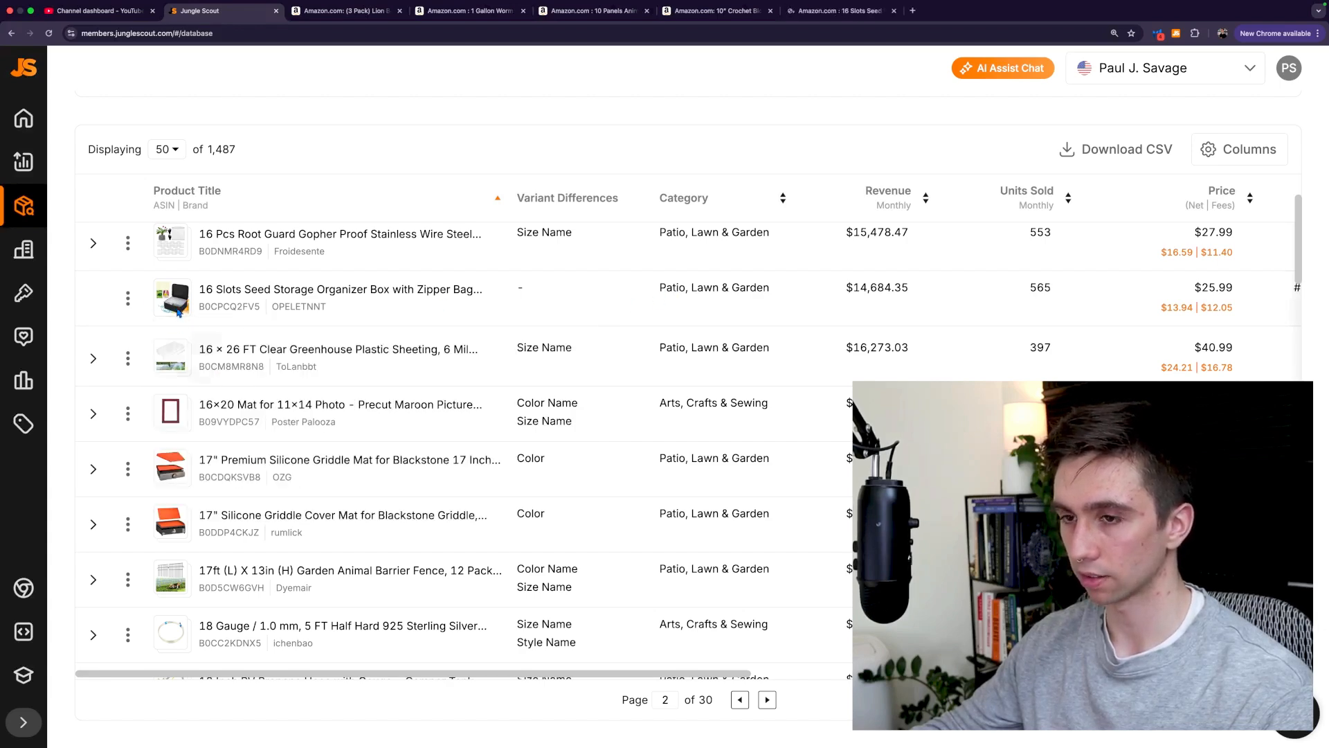
- Look further through page 2 and open the Amazon listing of the XROPURR 2 Serrated Claw Hook log lifting tongs
mouse_move(188, 311)
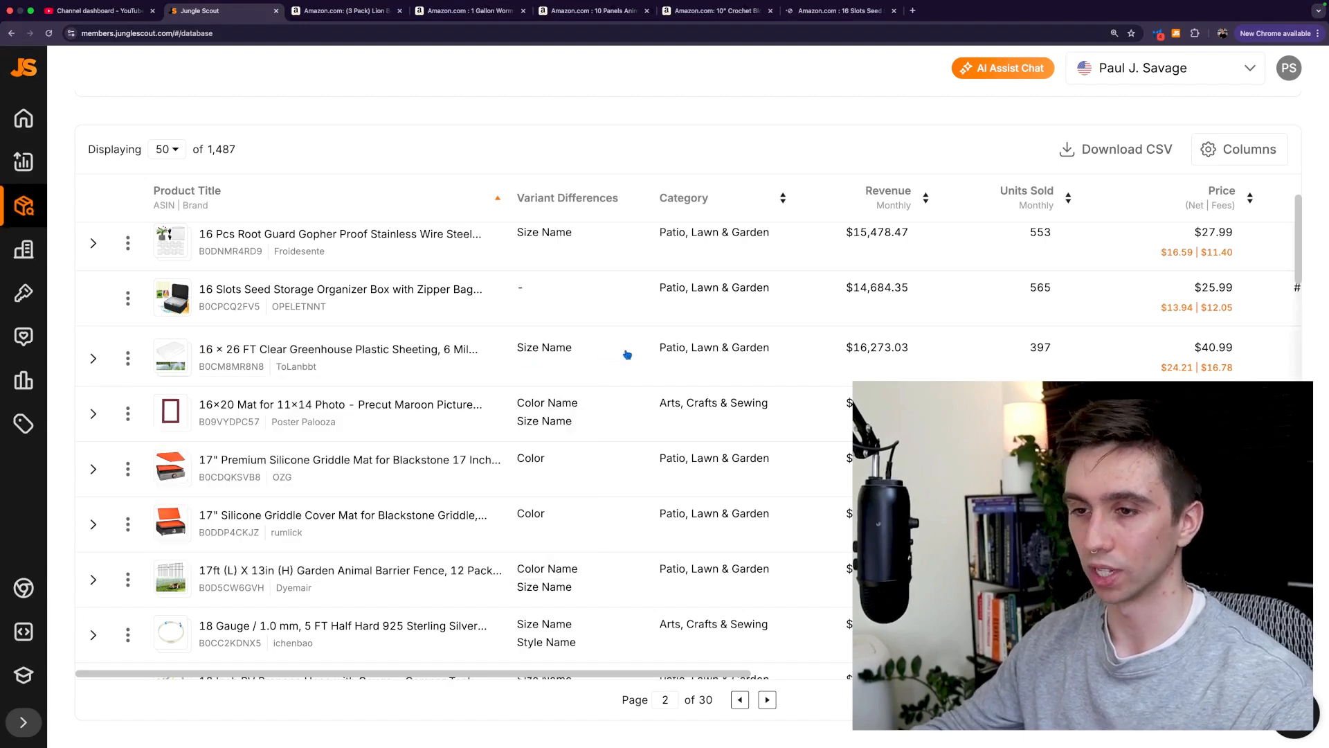
scroll(628, 354, "down", 3)
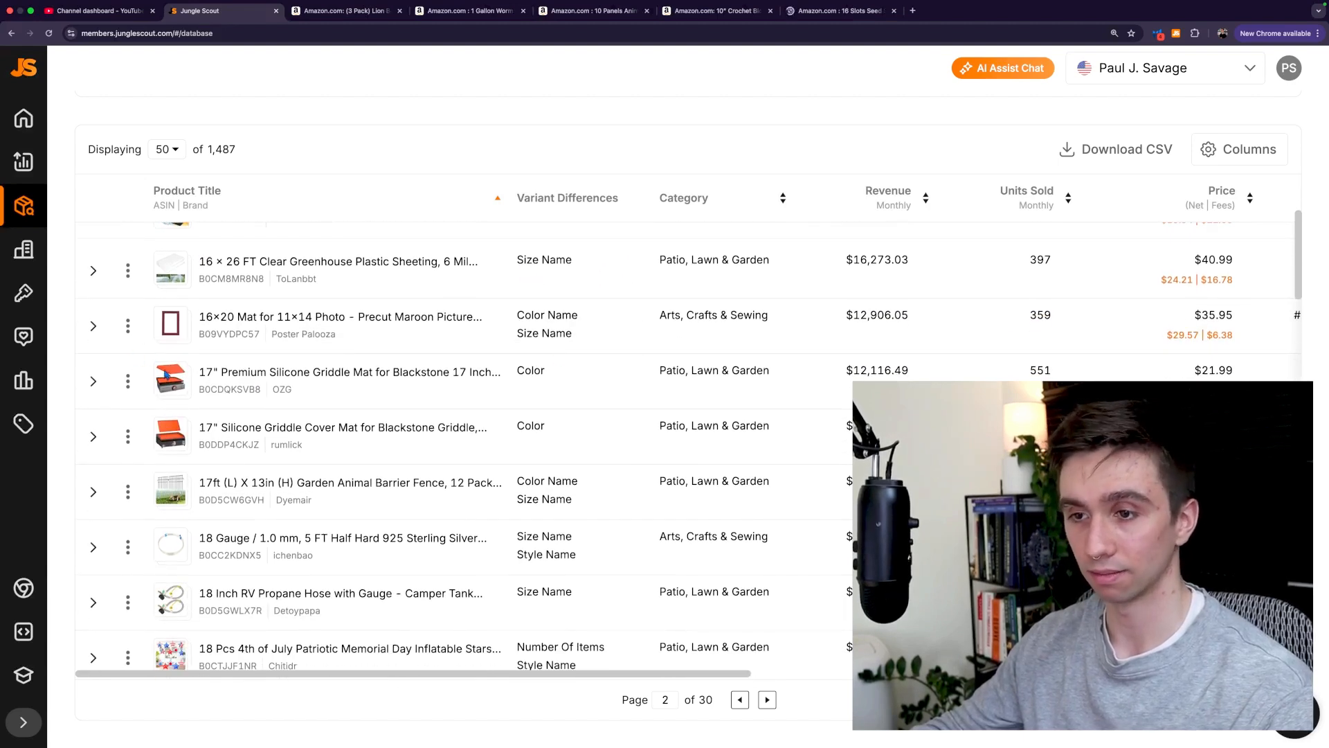
mouse_move(182, 386)
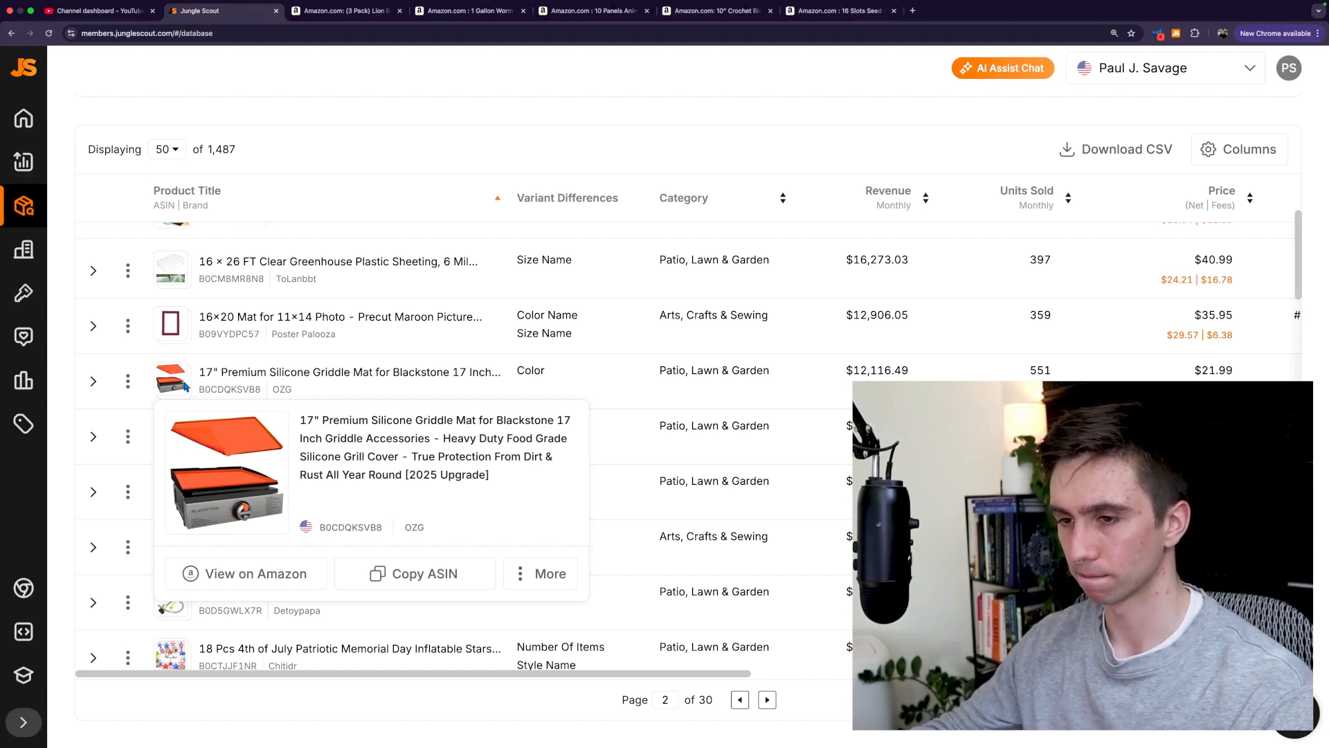
scroll(201, 395, "down", 10)
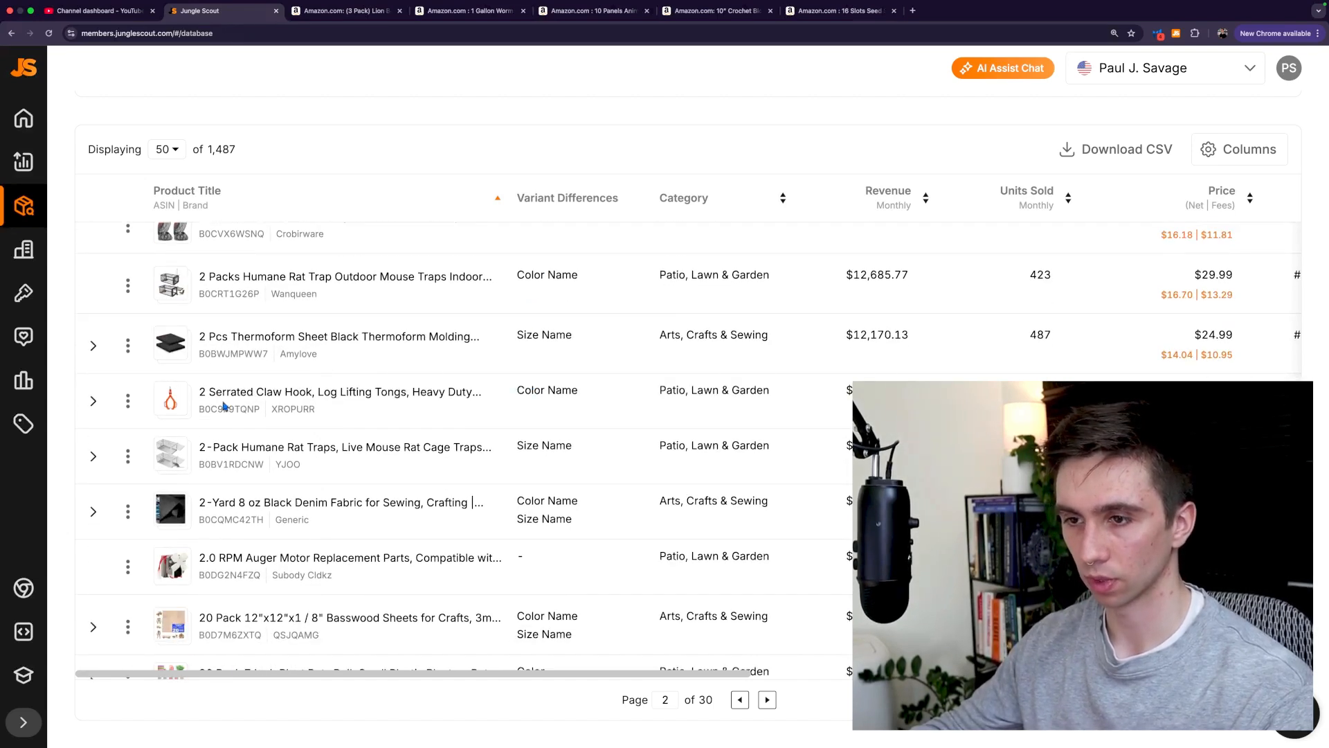
mouse_move(223, 406)
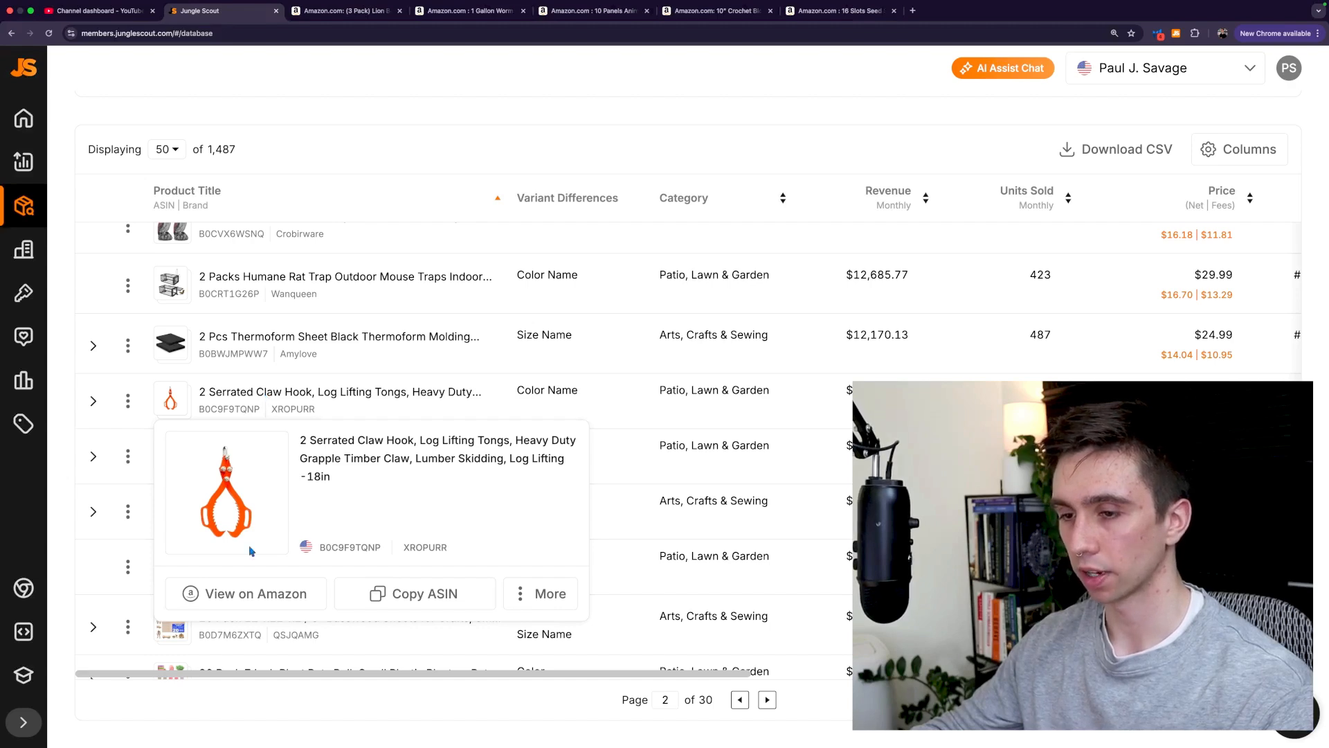
left_click(261, 594)
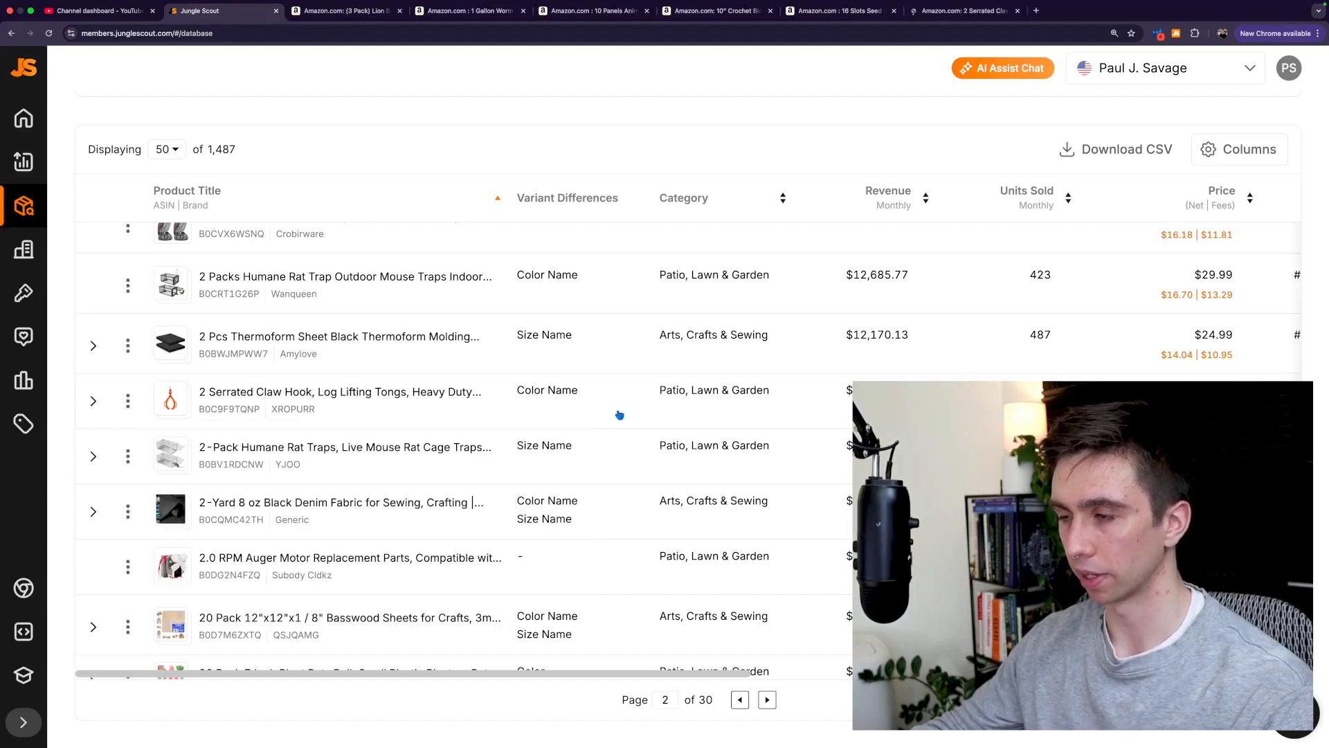
- Examine the remaining products on page 2, previewing the MMonDod 2400-piece popsicle sticks, and review the filters applied to the search
scroll(619, 415, "down", 5)
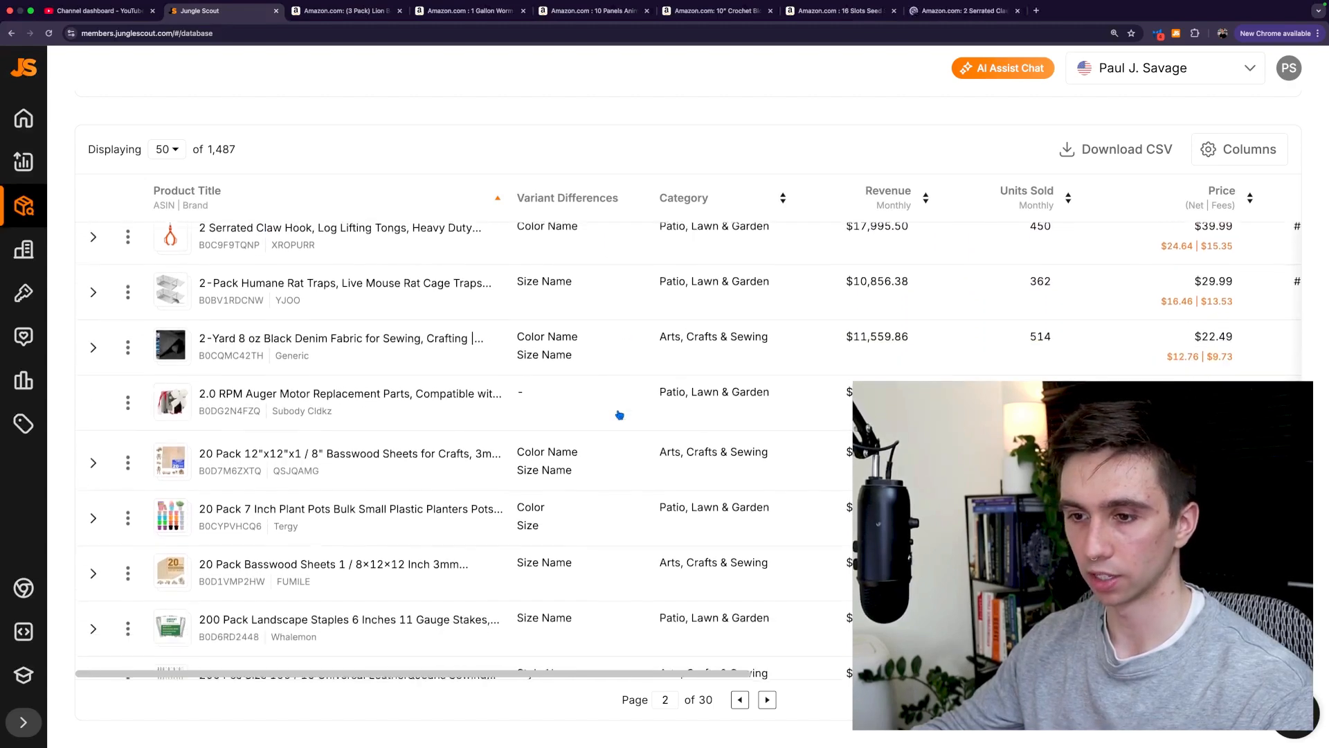
scroll(619, 414, "down", 15)
mouse_move(335, 374)
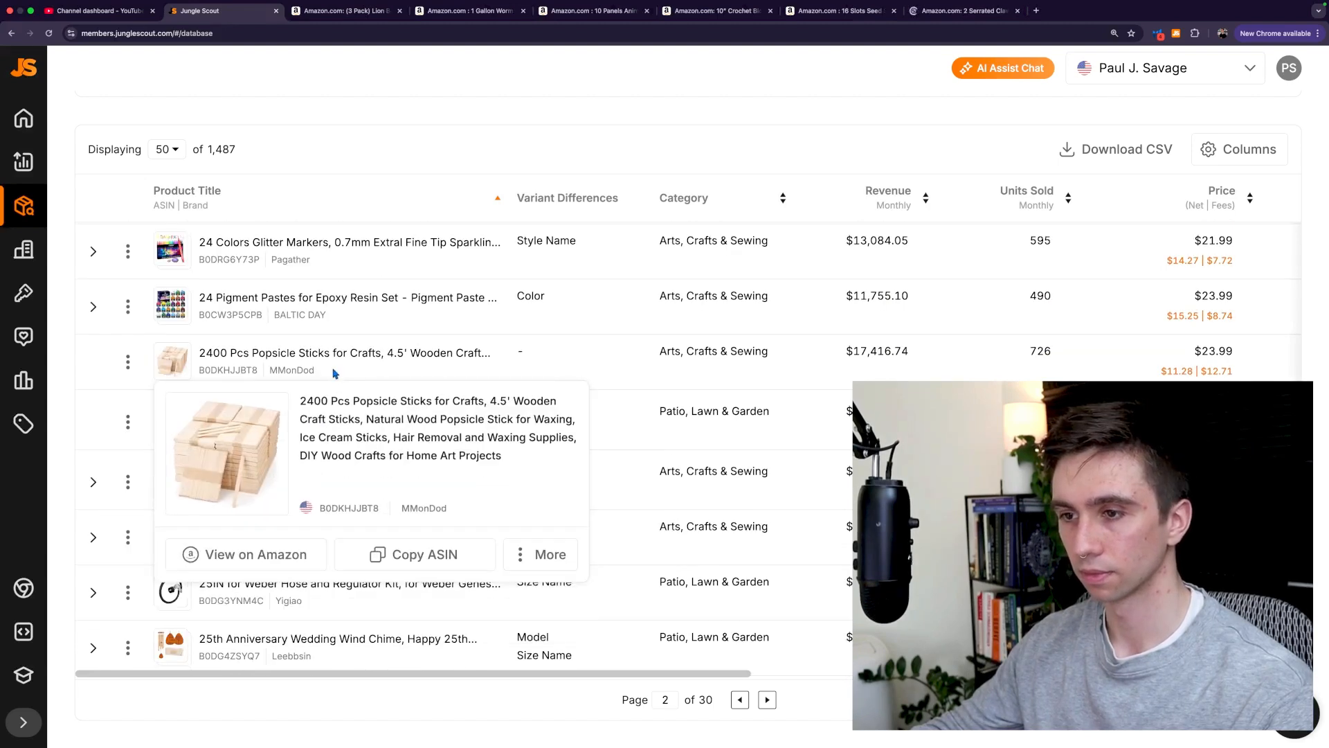
scroll(349, 160, "up", 3)
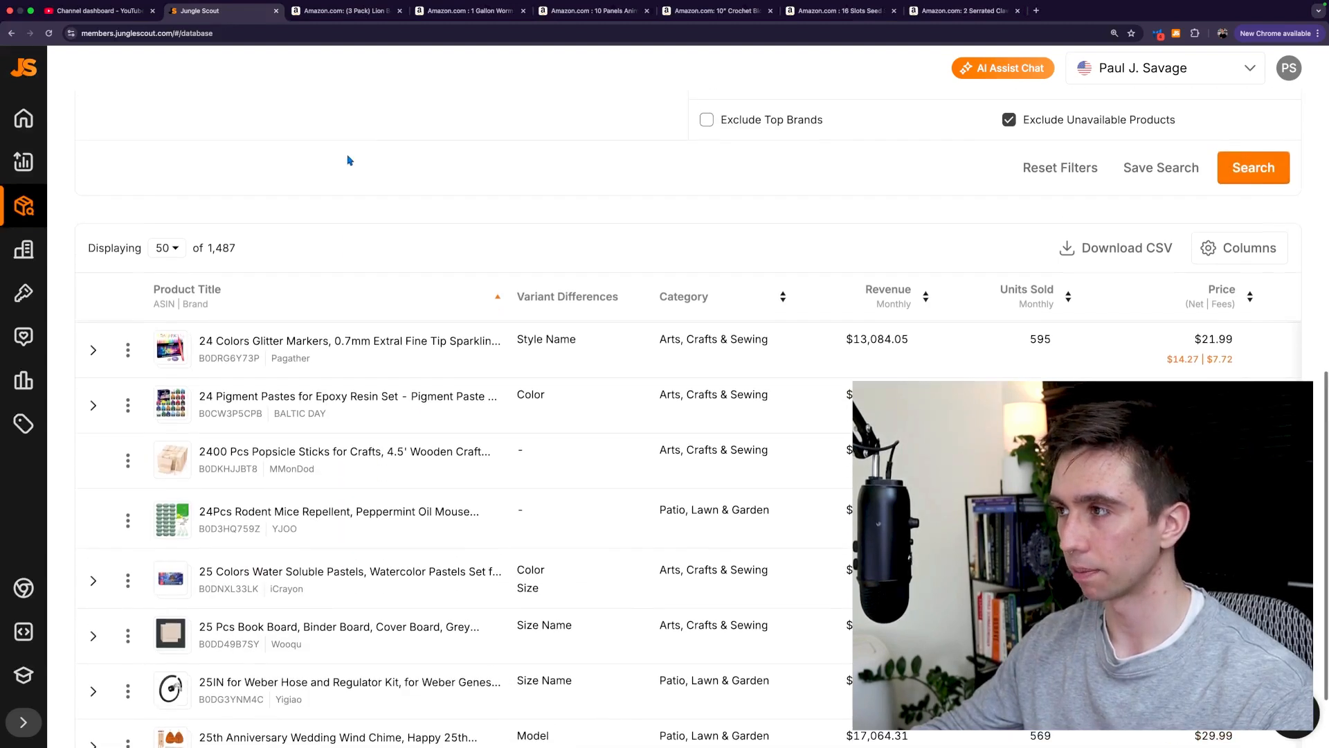
scroll(350, 161, "up", 15)
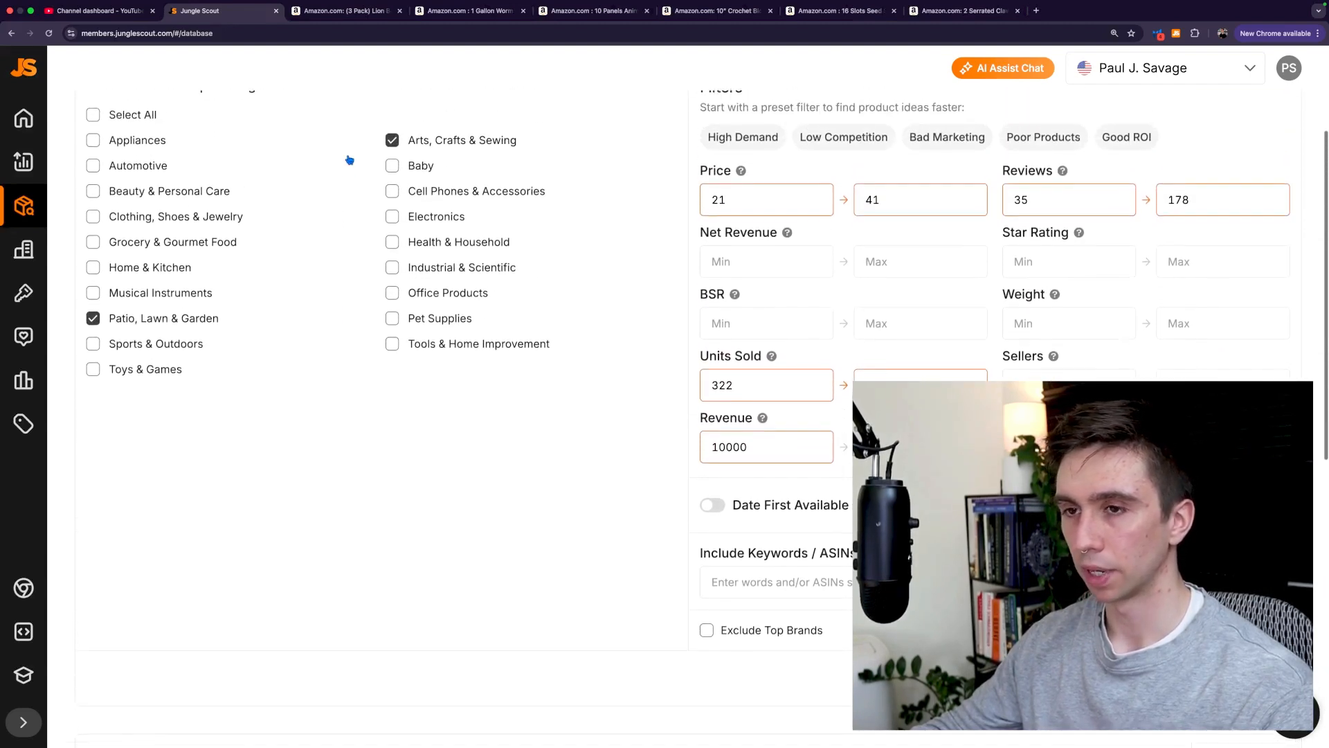
scroll(350, 161, "up", 3)
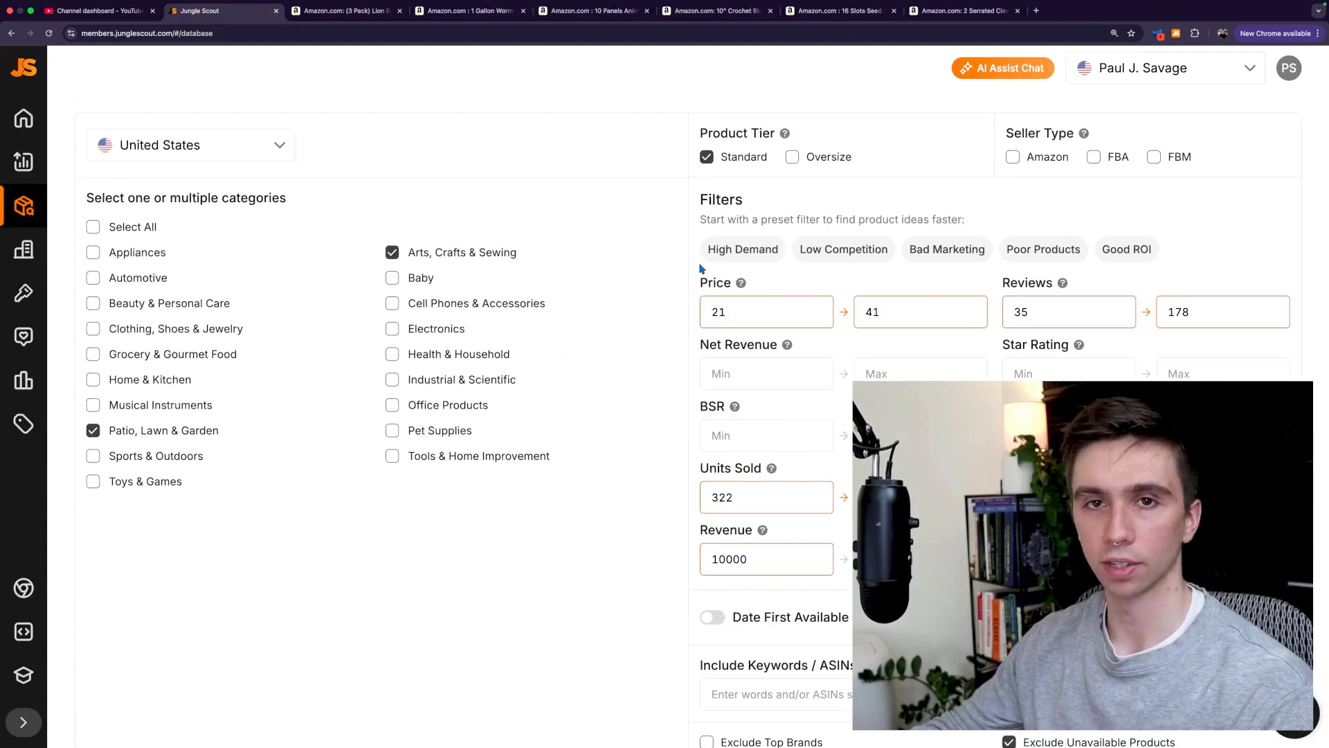
scroll(645, 273, "down", 20)
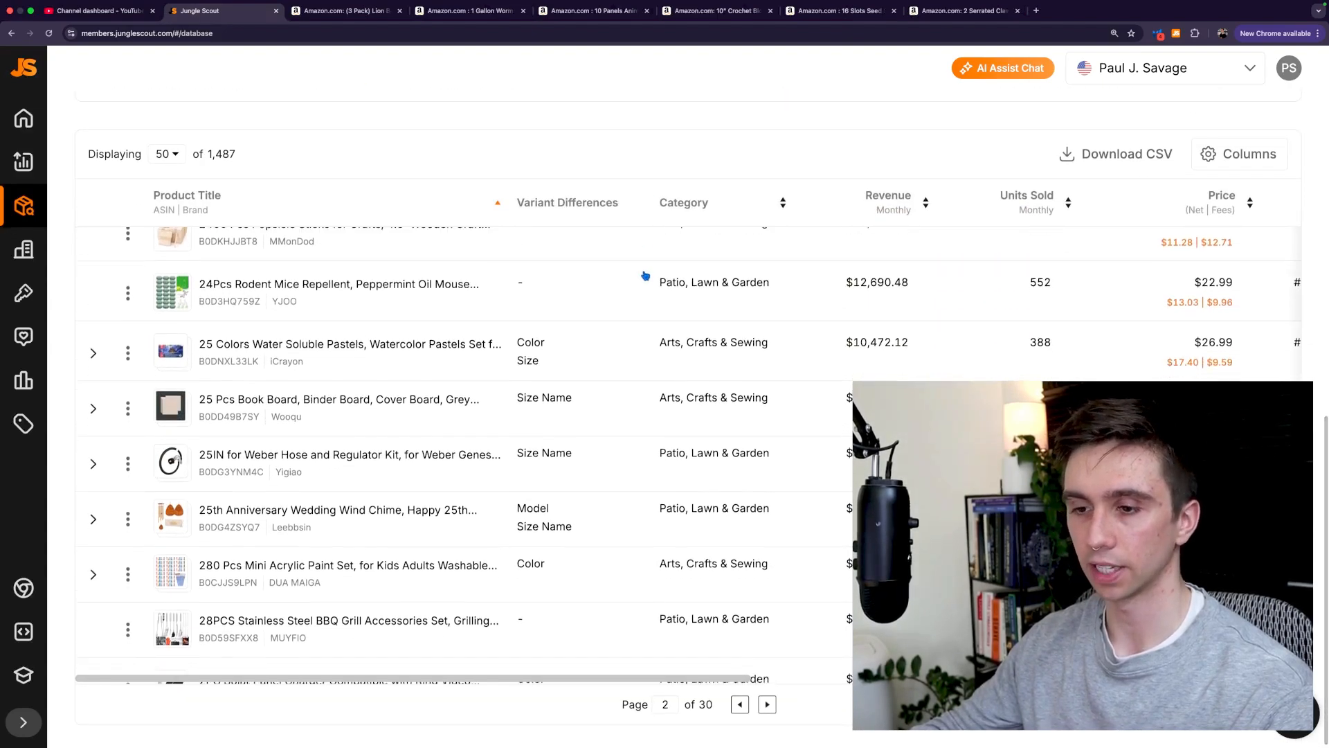
scroll(645, 275, "down", 4)
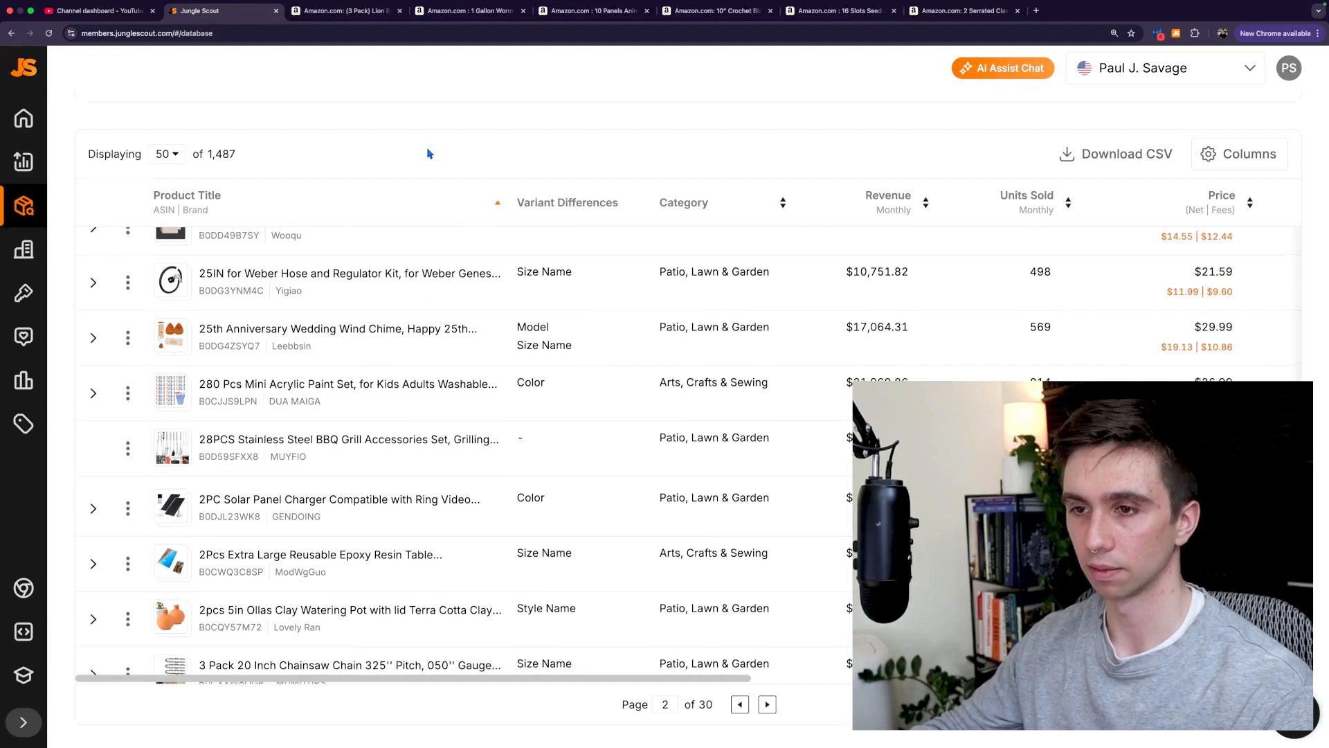
scroll(124, 507, "down", 1)
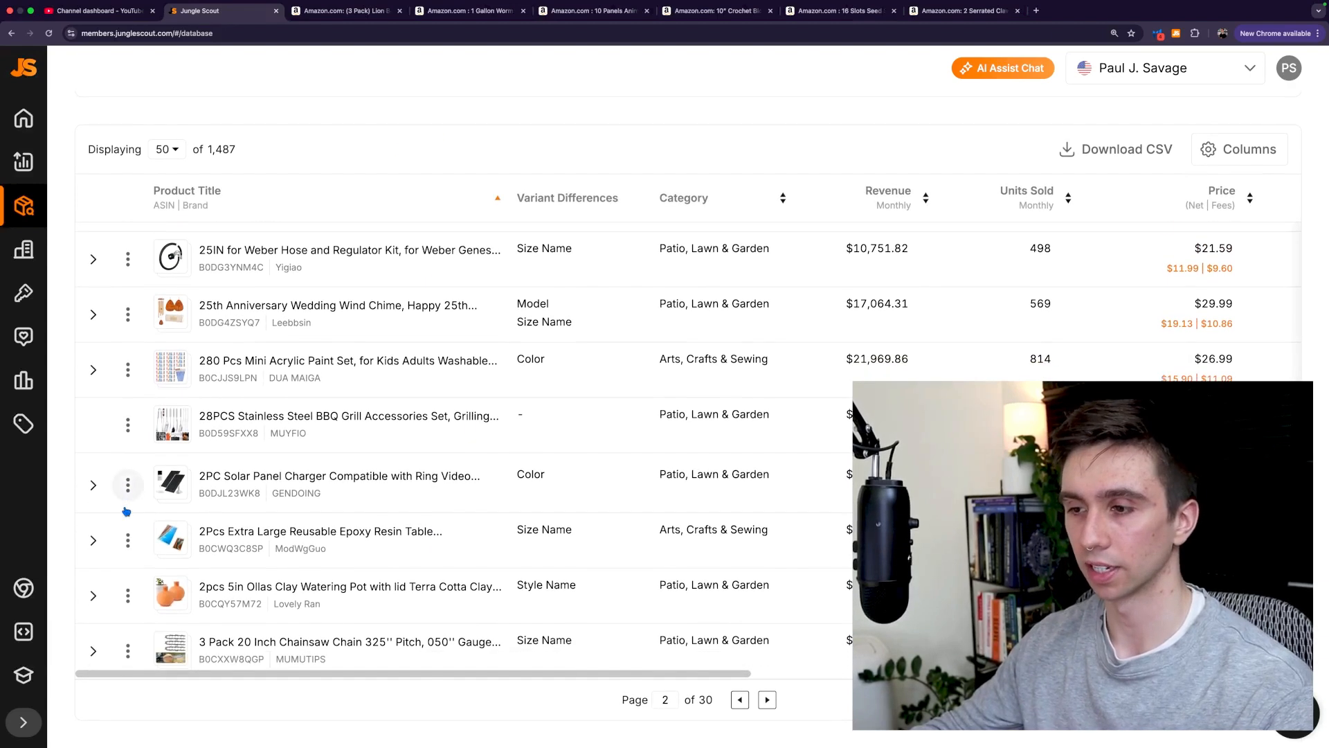
scroll(371, 469, "down", 2)
scroll(371, 469, "up", 1)
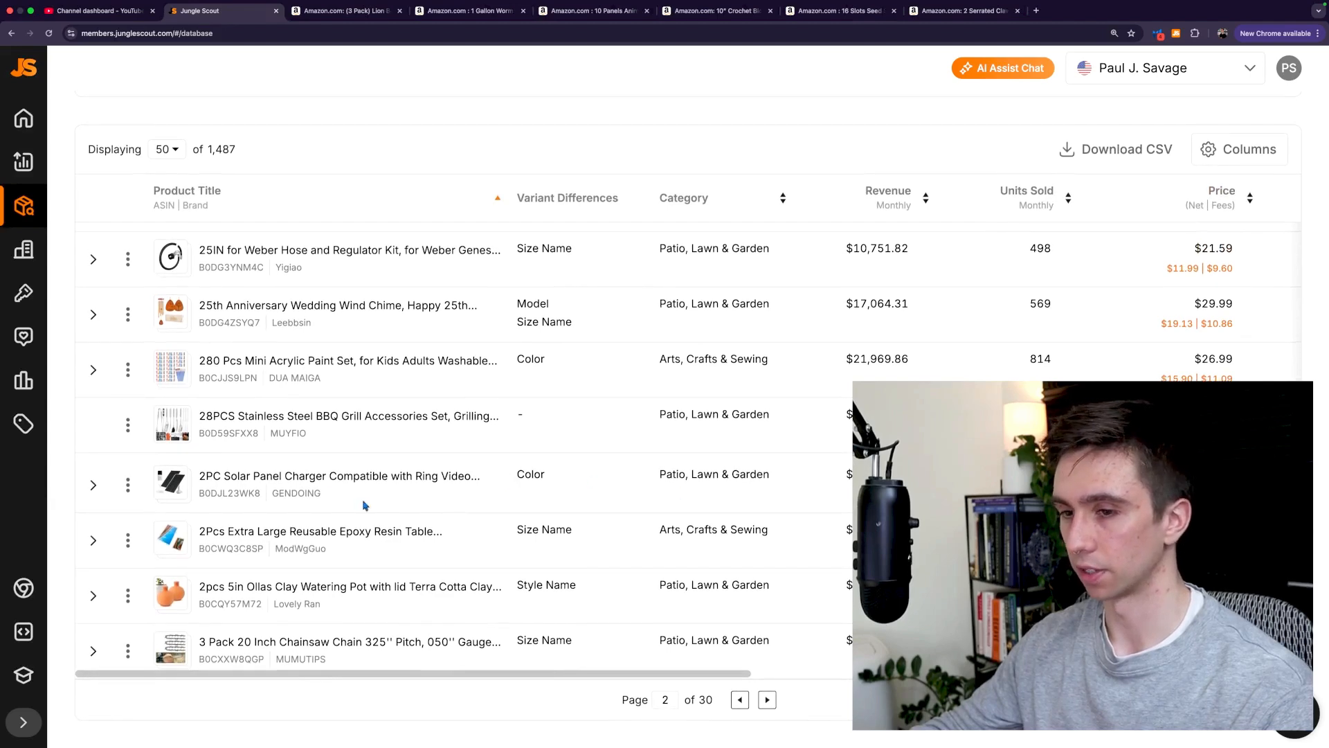
mouse_move(452, 504)
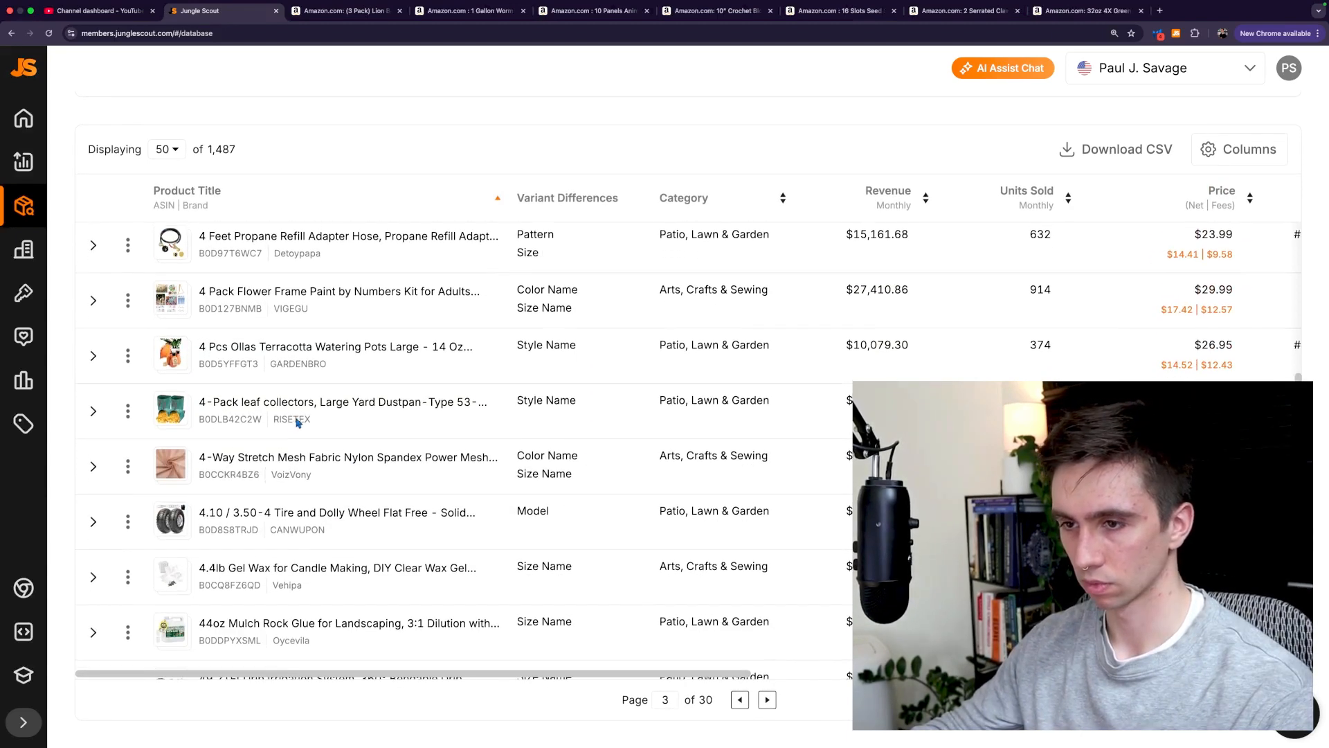
- Examine the products on page 3, previewing the RISETEX 4-pack leaf collectors and the CANWUPON 4.10/3.50-4 tire and dolly wheels
mouse_move(290, 409)
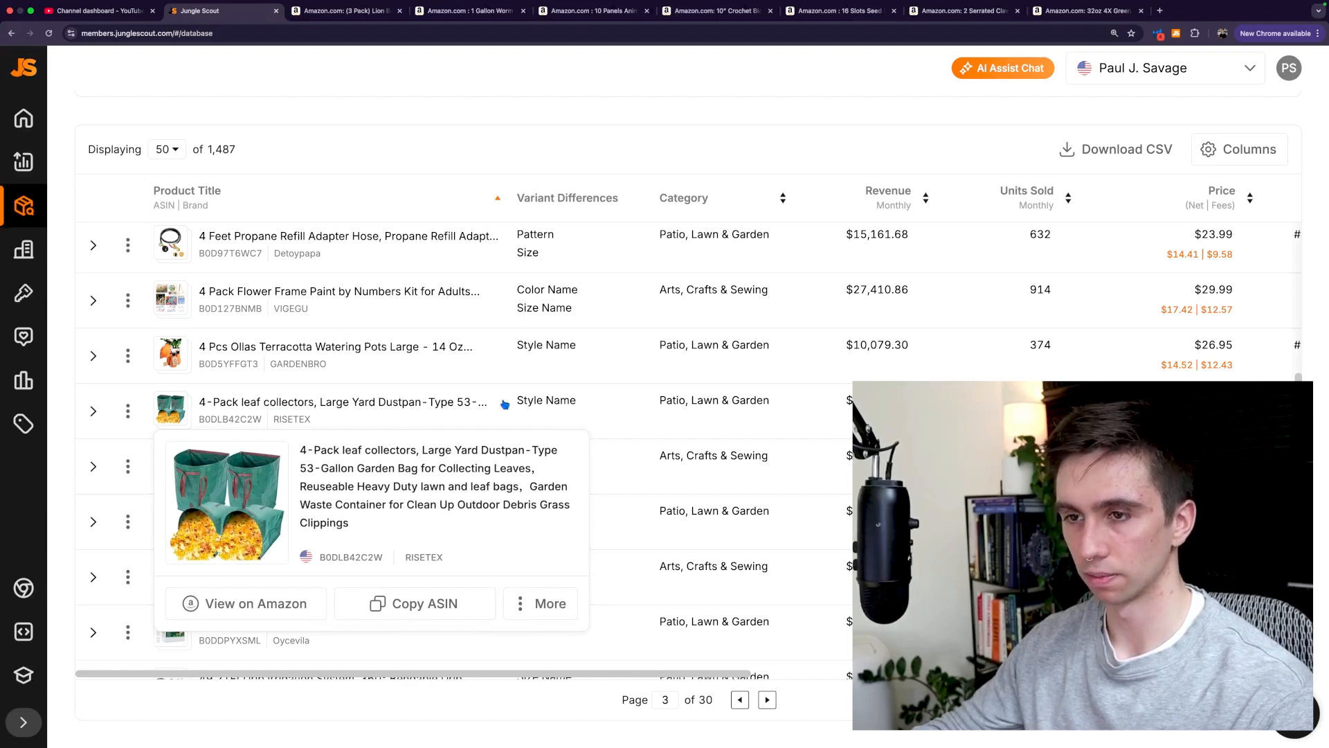
scroll(502, 409, "down", 2)
mouse_move(495, 409)
scroll(495, 428, "down", 1)
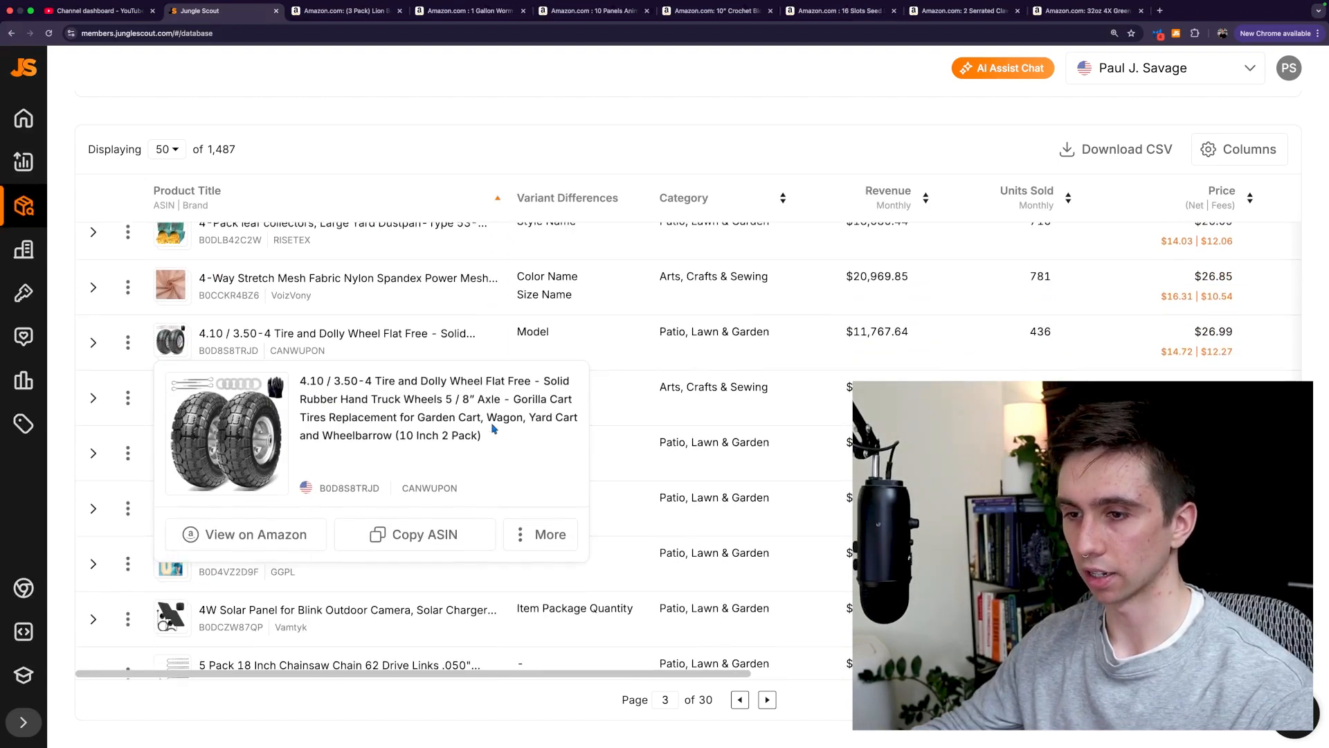
mouse_move(500, 345)
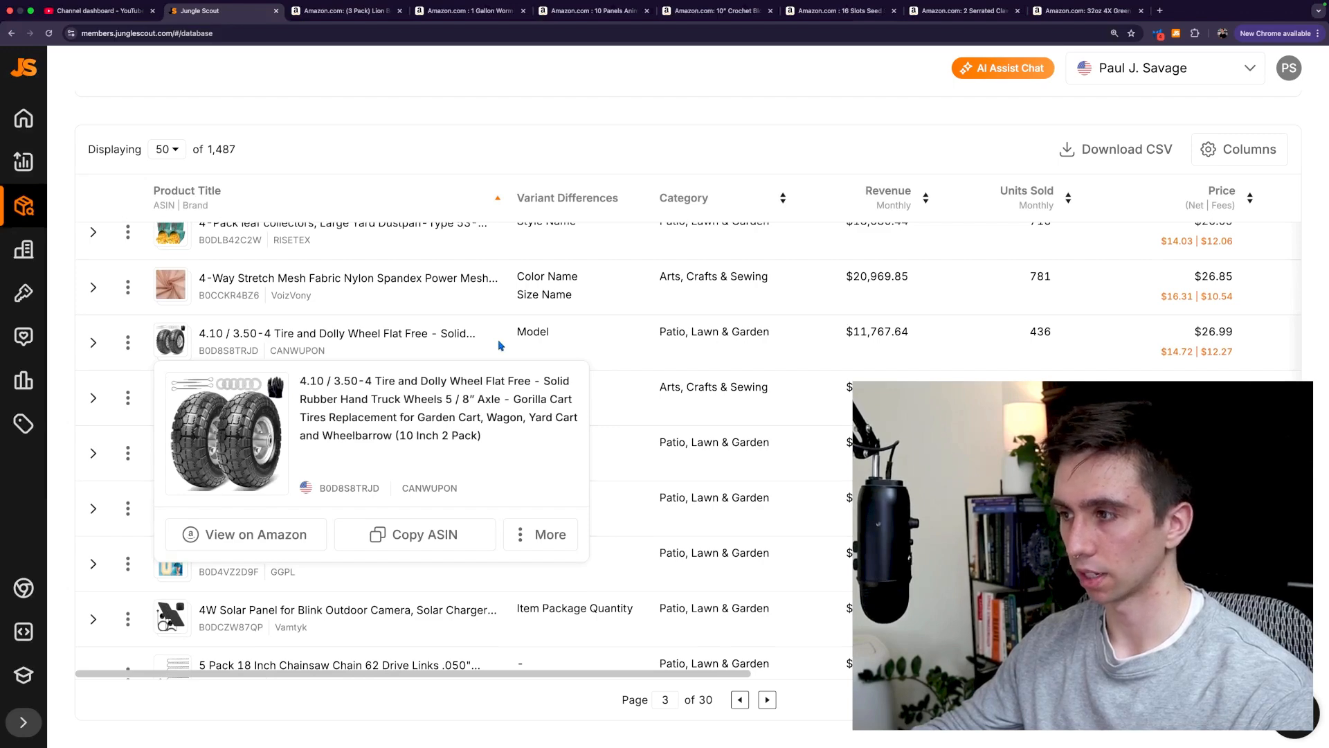
scroll(494, 357, "down", 2)
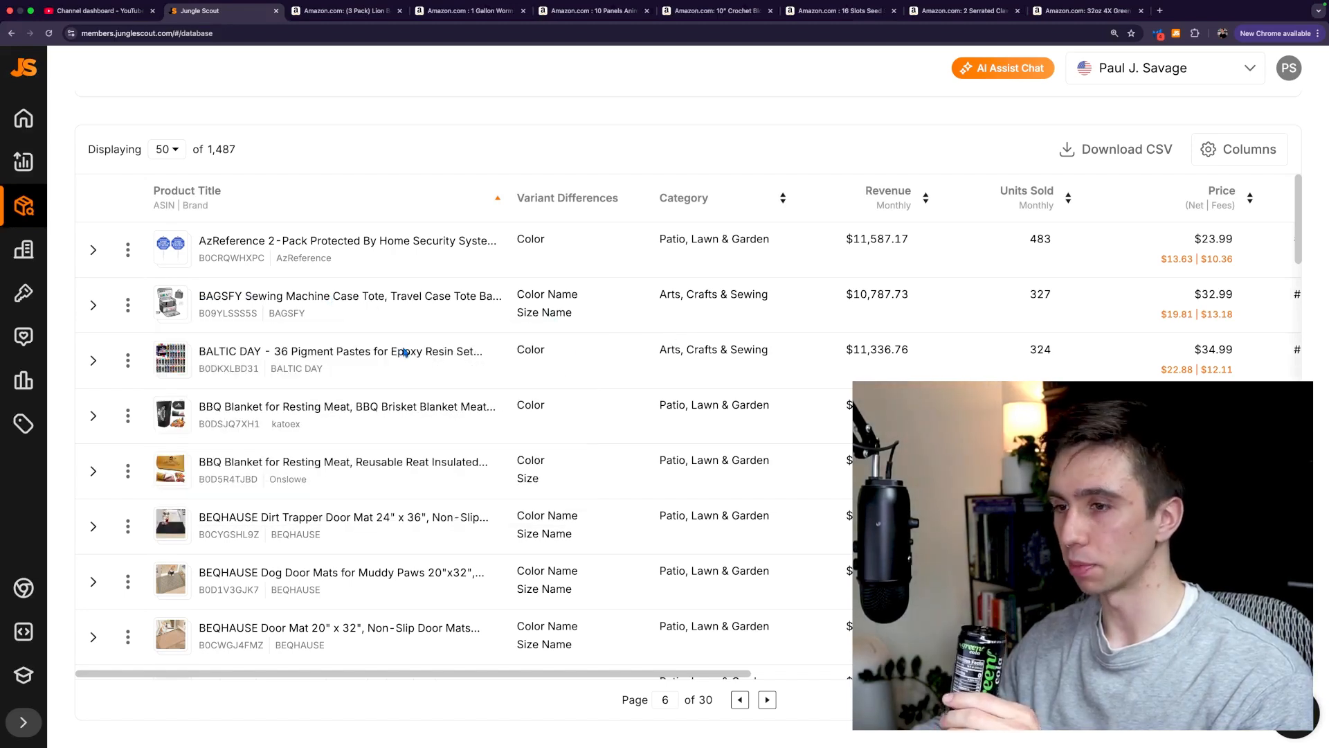
- Look through page 6 of the results and open the Amazon listing of the Onslowe BBQ Blanket for Resting Meat
mouse_move(407, 353)
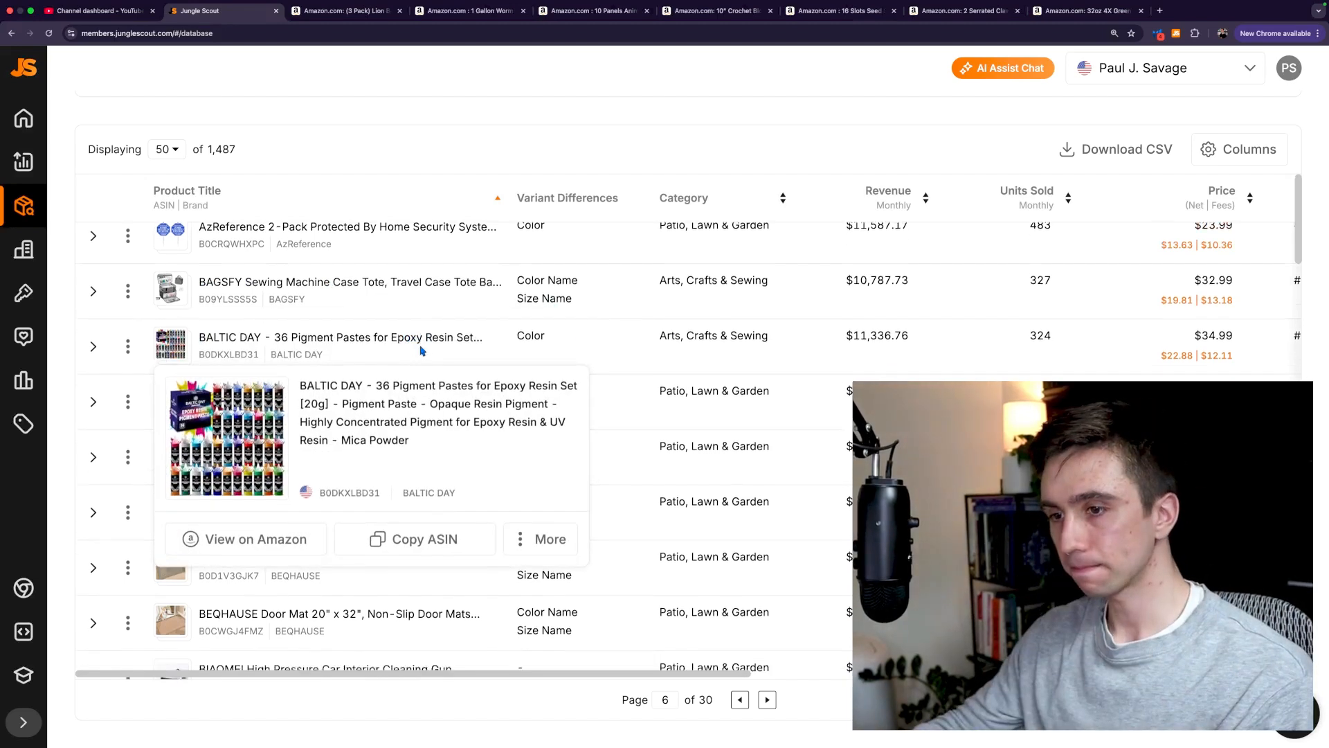
scroll(433, 388, "down", 3)
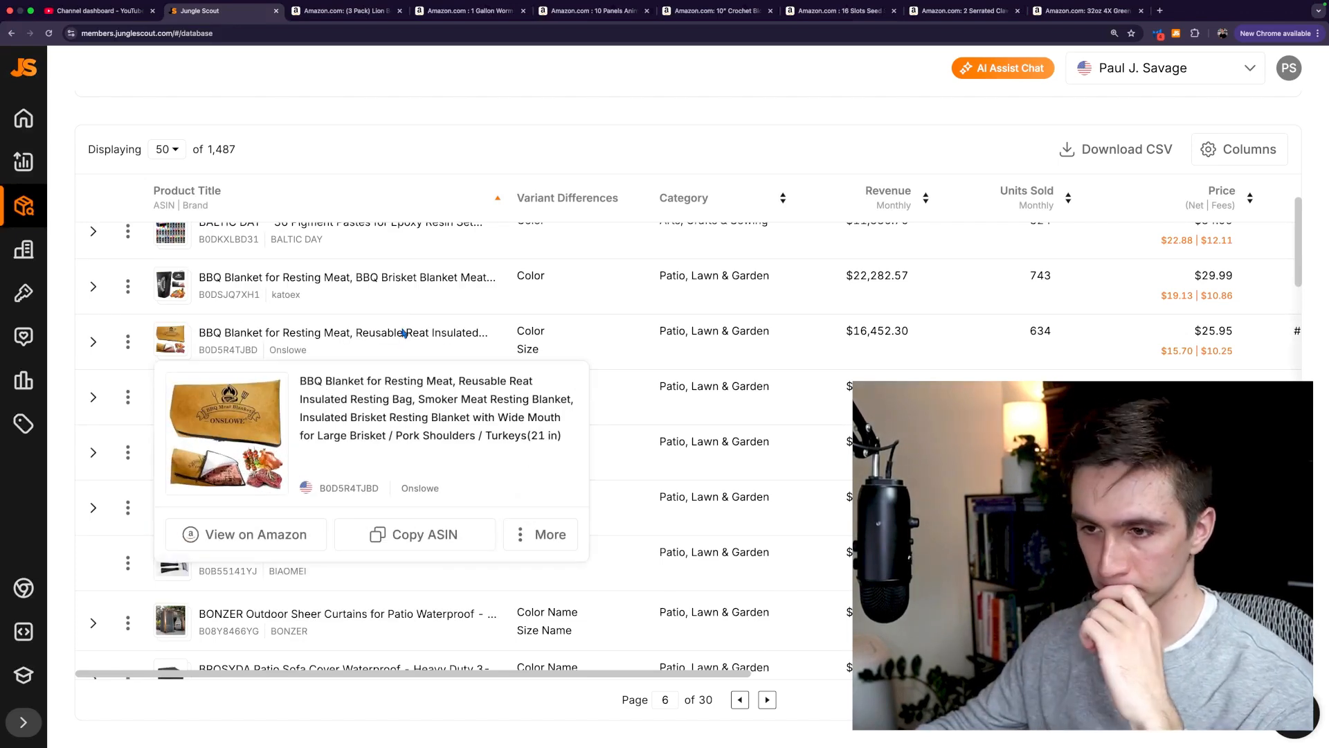
scroll(403, 333, "down", 3)
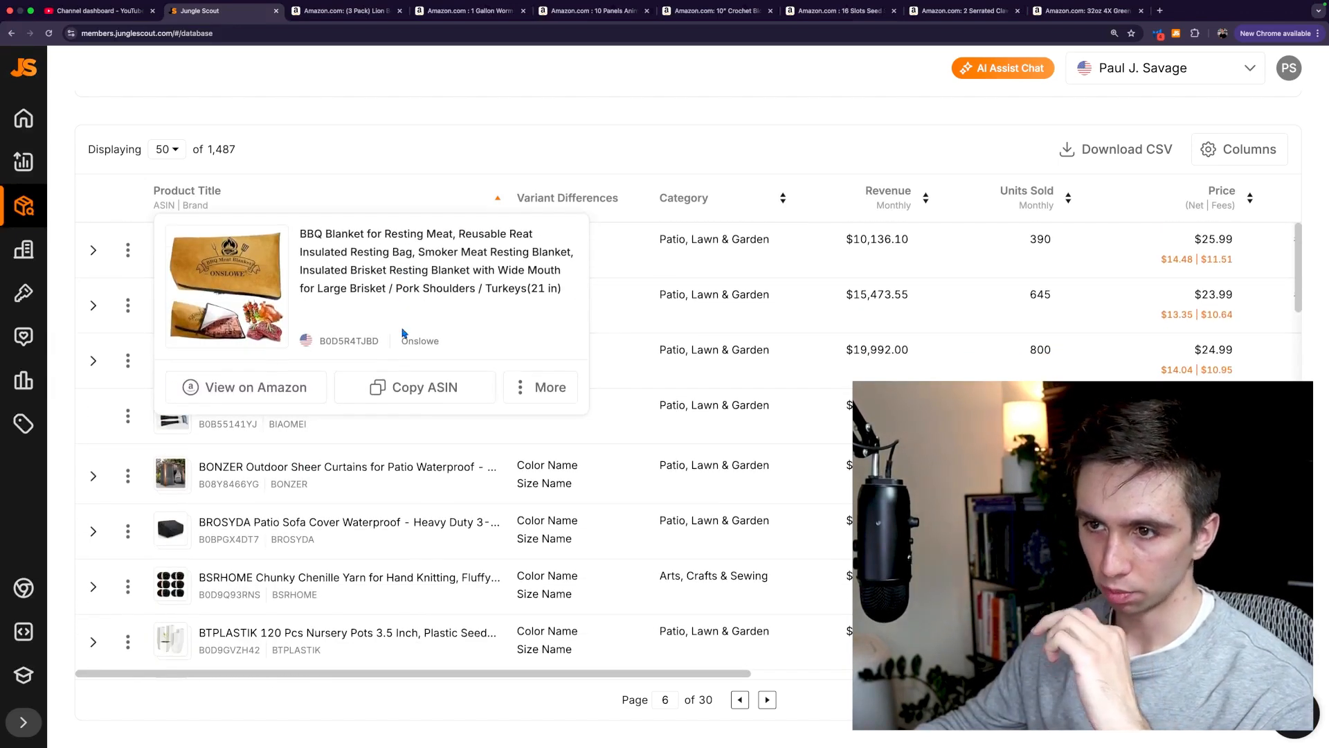
scroll(403, 333, "up", 3)
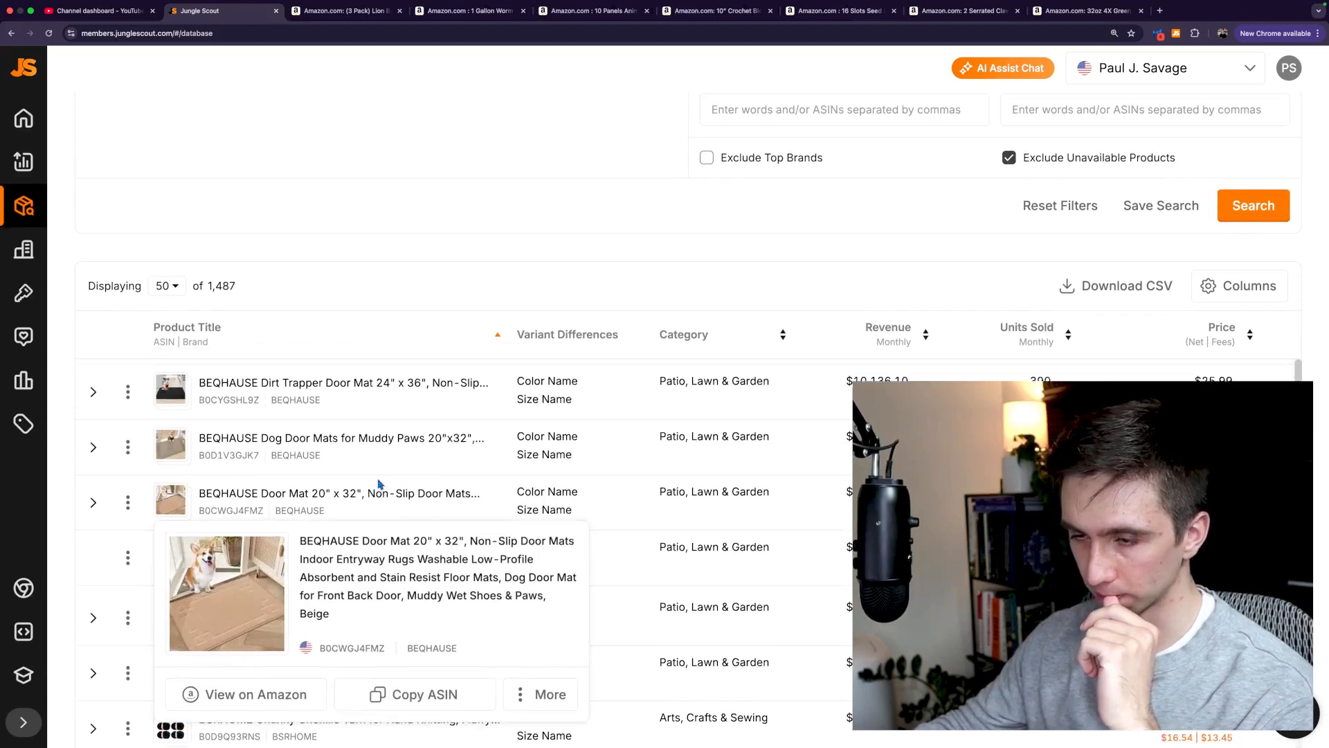
scroll(378, 483, "up", 1)
scroll(613, 494, "down", 1)
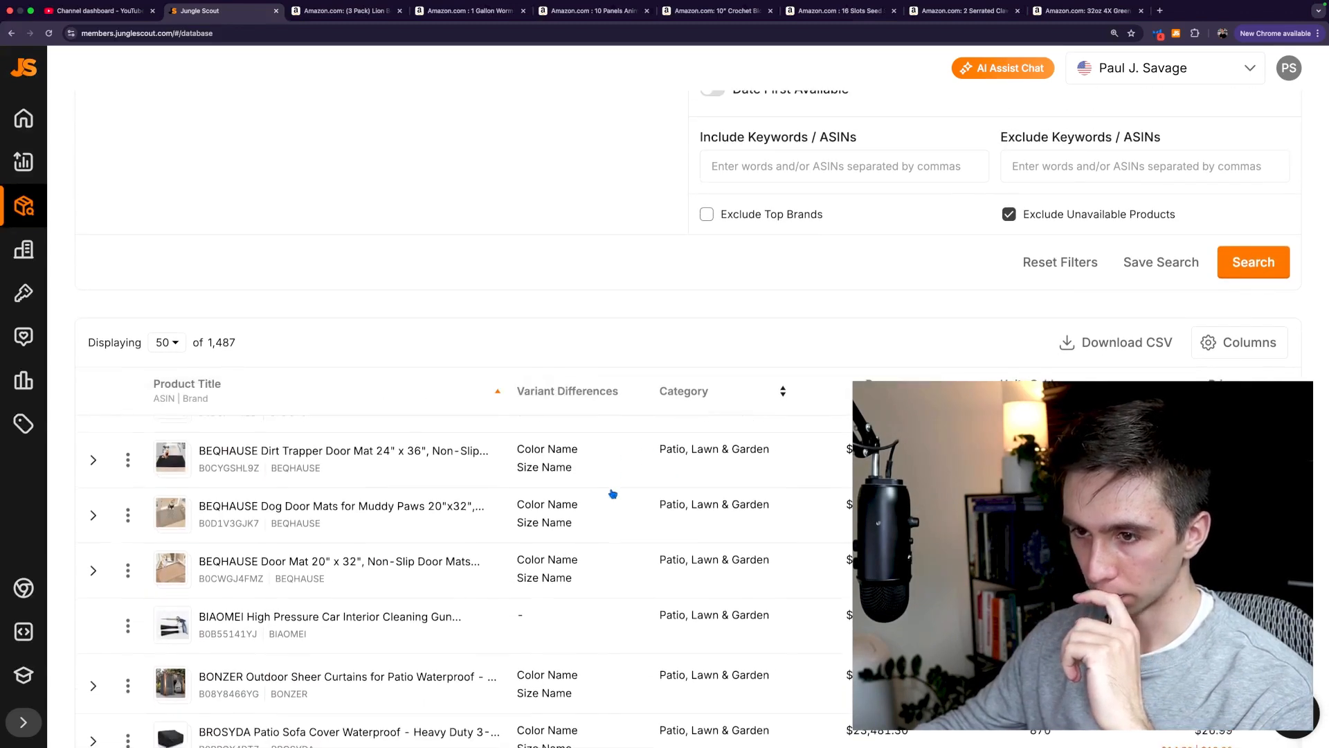
scroll(613, 494, "up", 2)
mouse_move(304, 474)
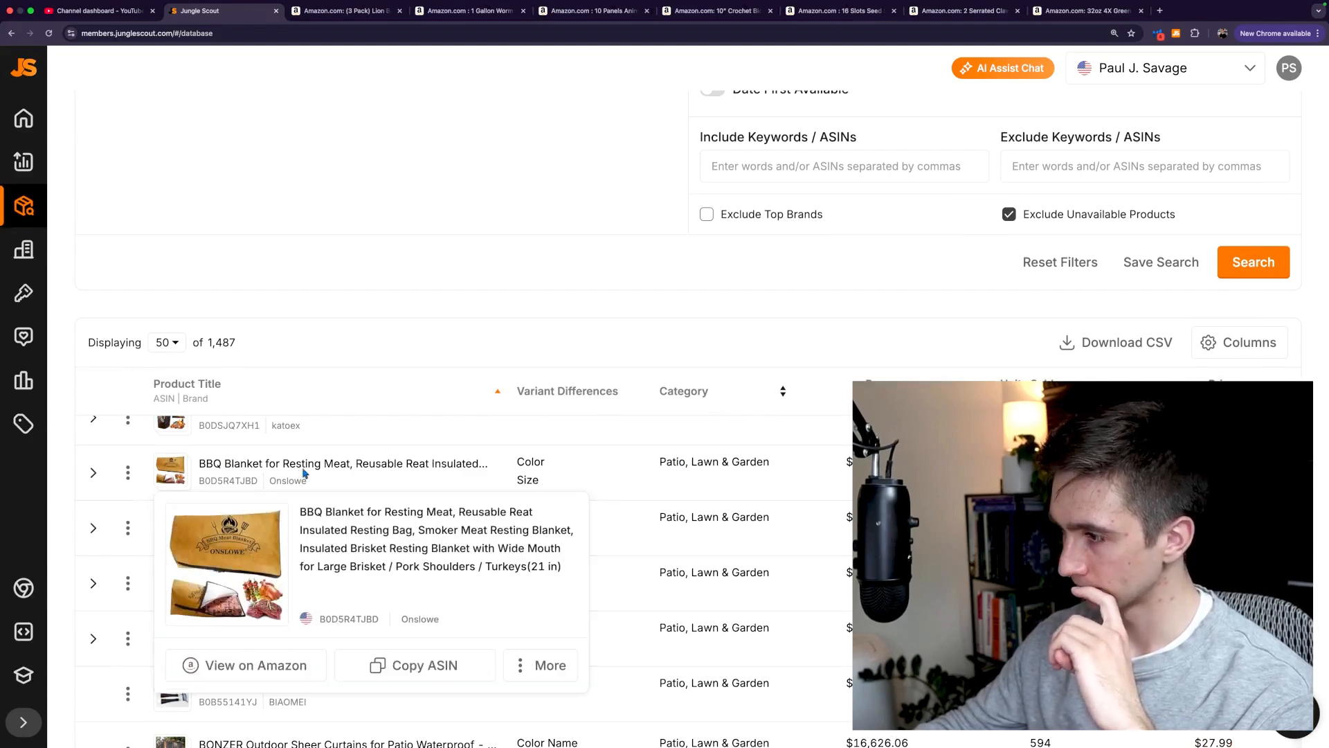
left_click(240, 670)
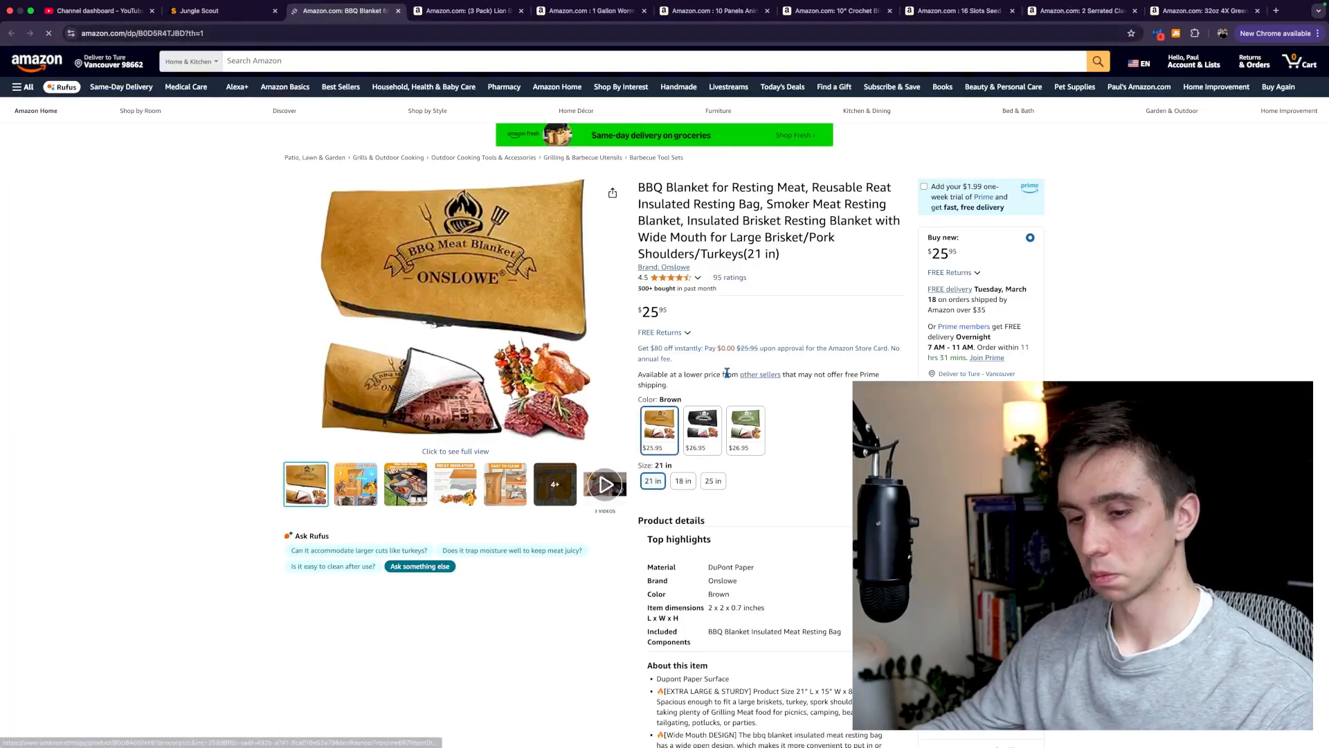
- Examine the product images and the title of the Onslowe BBQ blanket listing
mouse_move(361, 493)
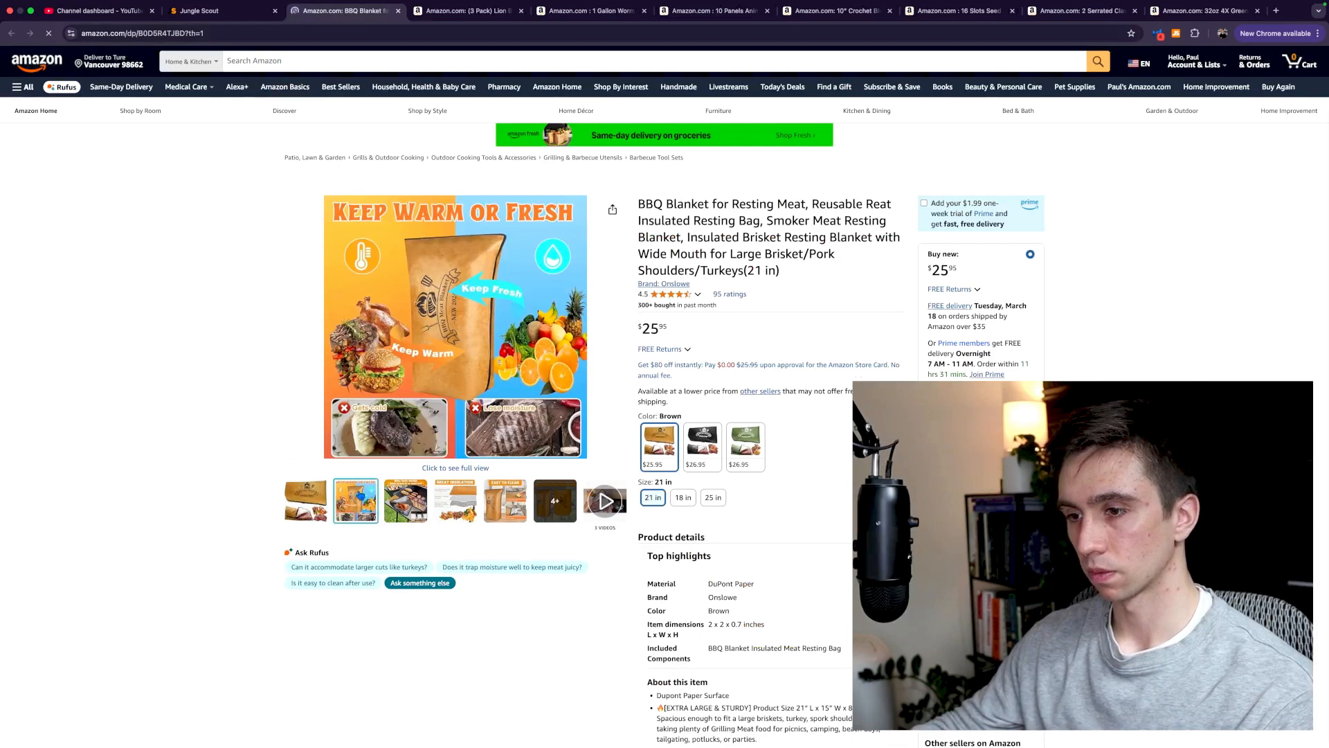
mouse_move(415, 498)
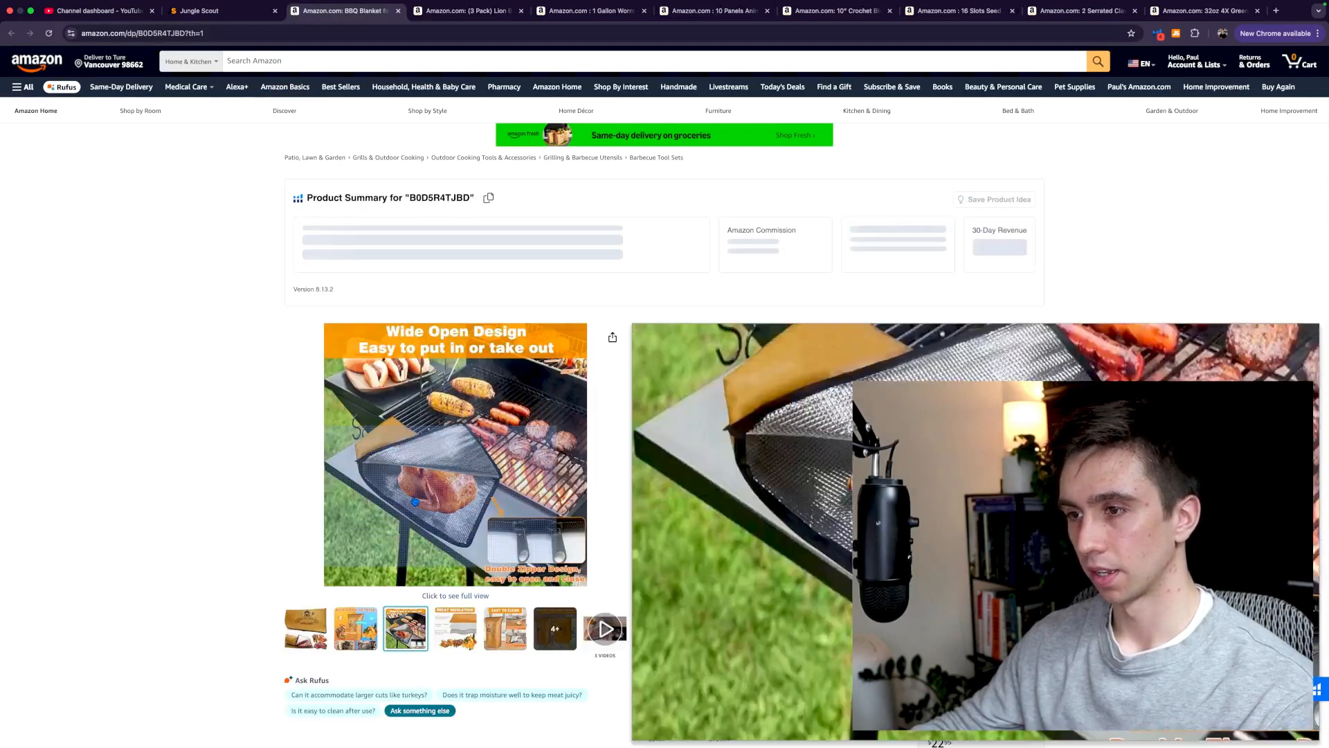
mouse_move(446, 626)
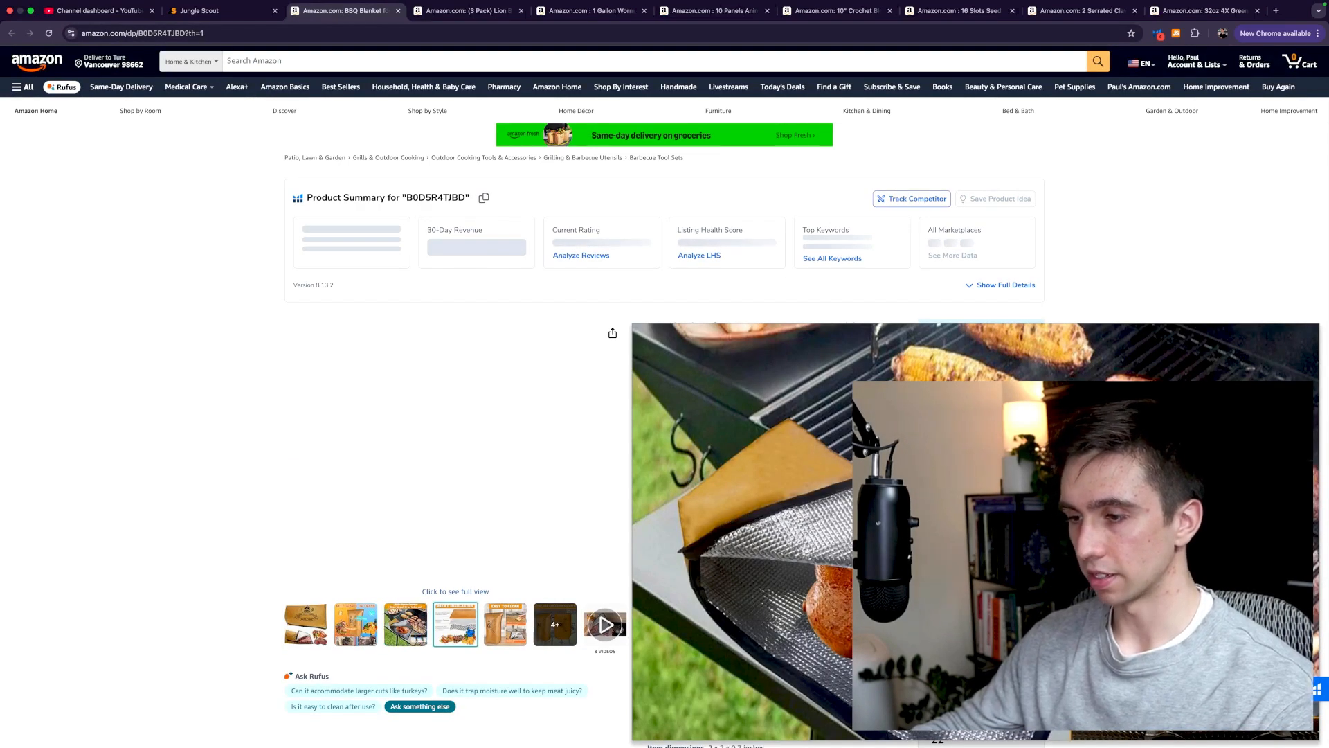
mouse_move(505, 624)
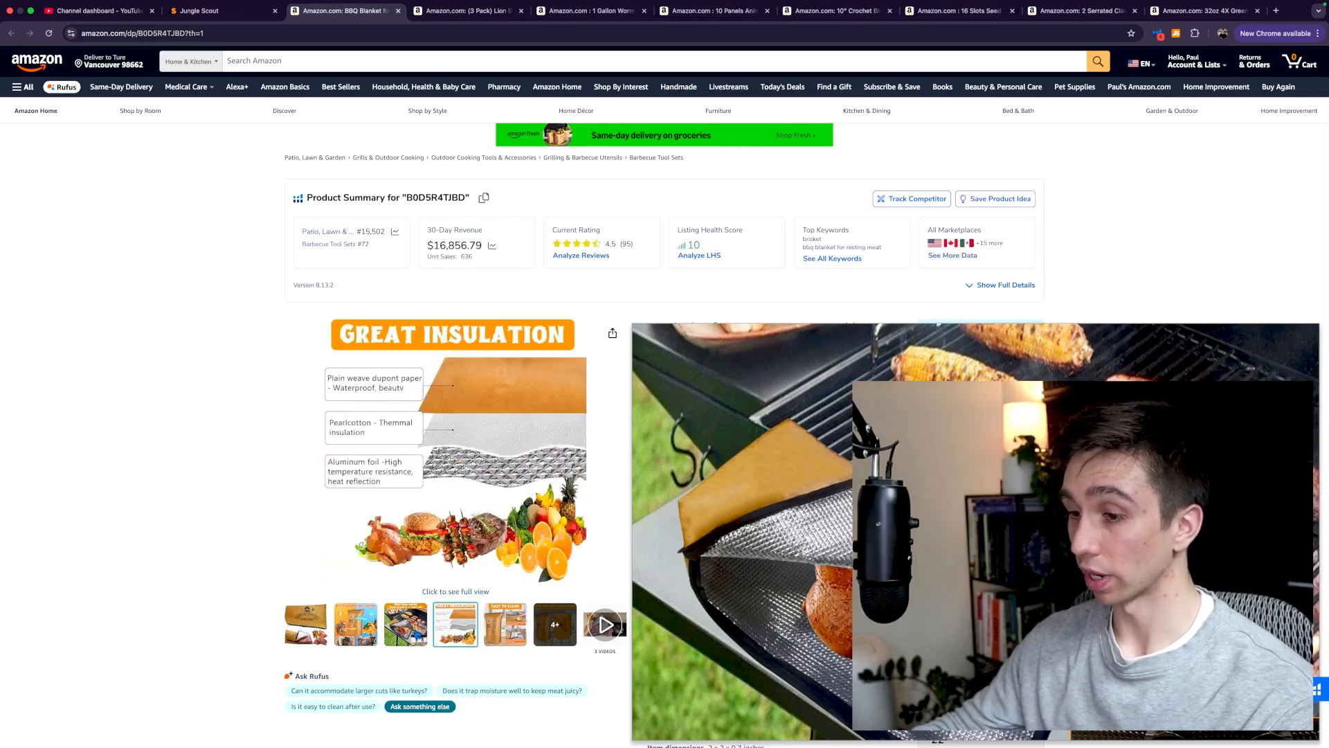
mouse_move(357, 631)
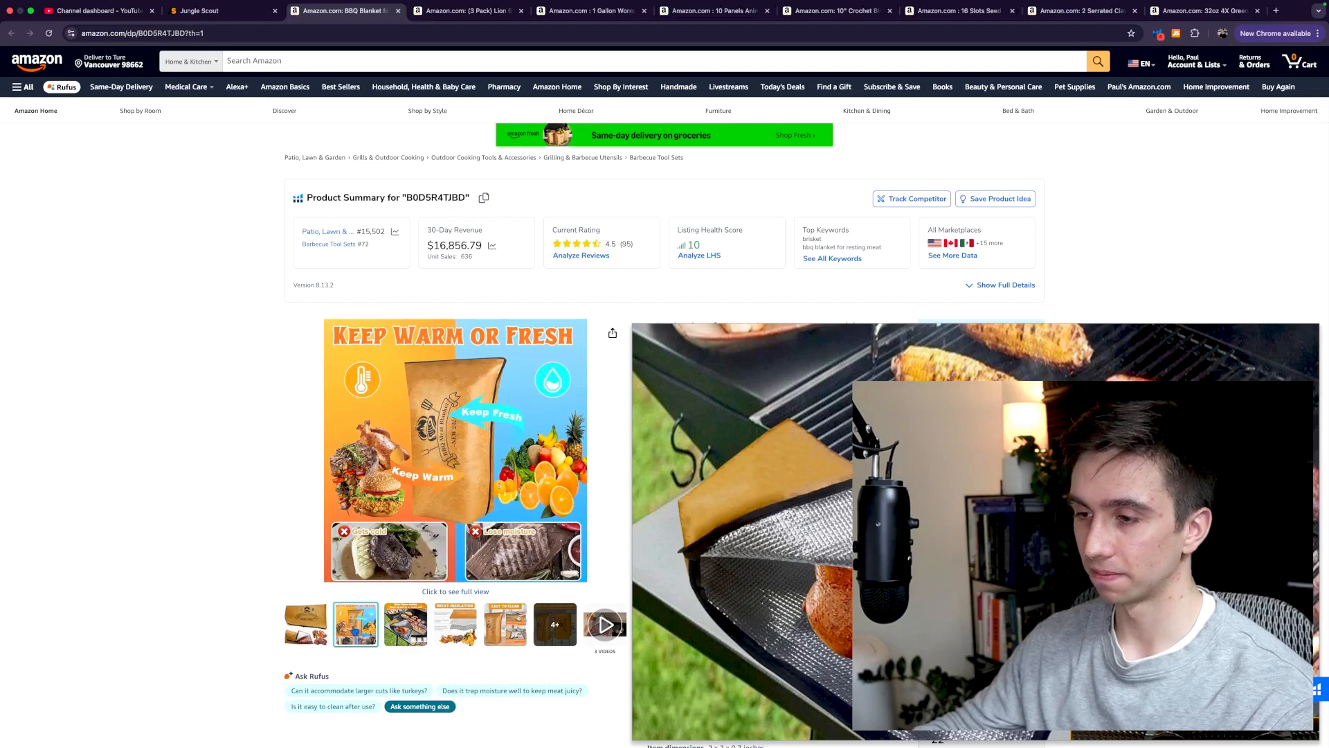
mouse_move(302, 627)
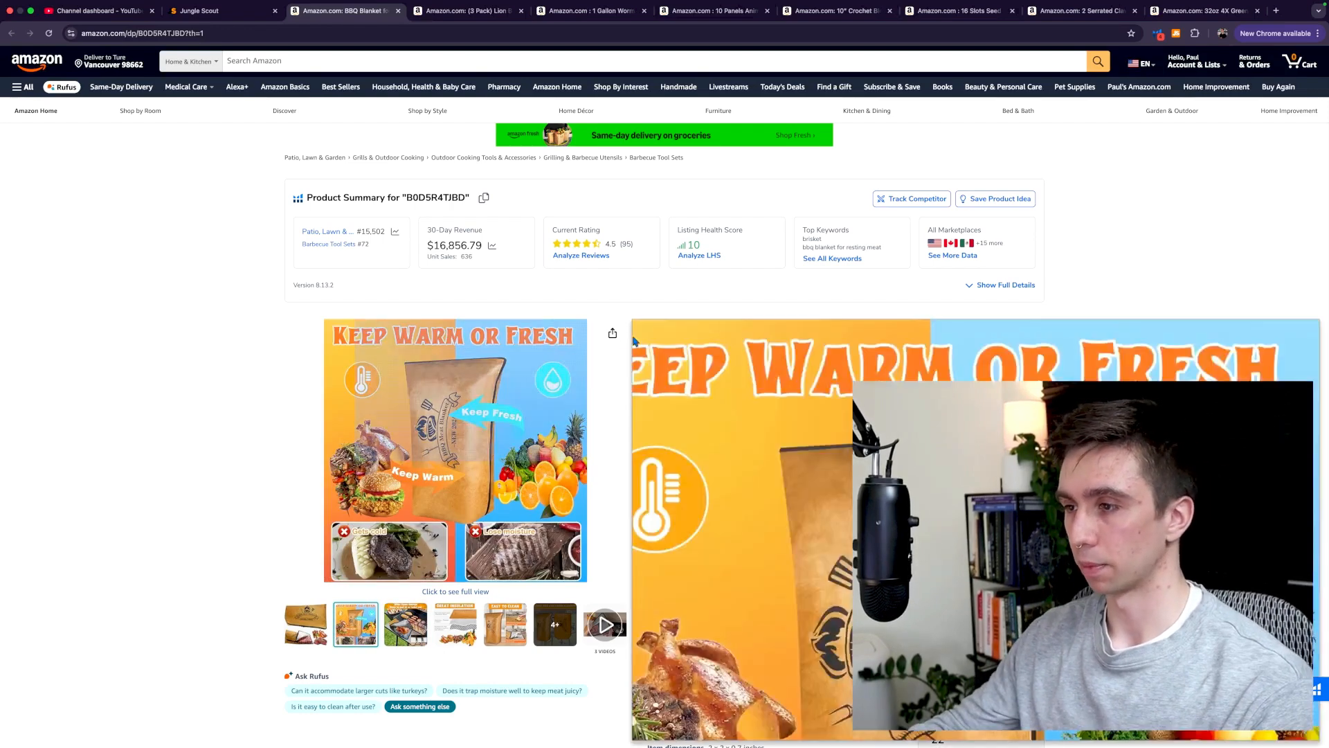
left_click_drag(638, 329, 725, 330)
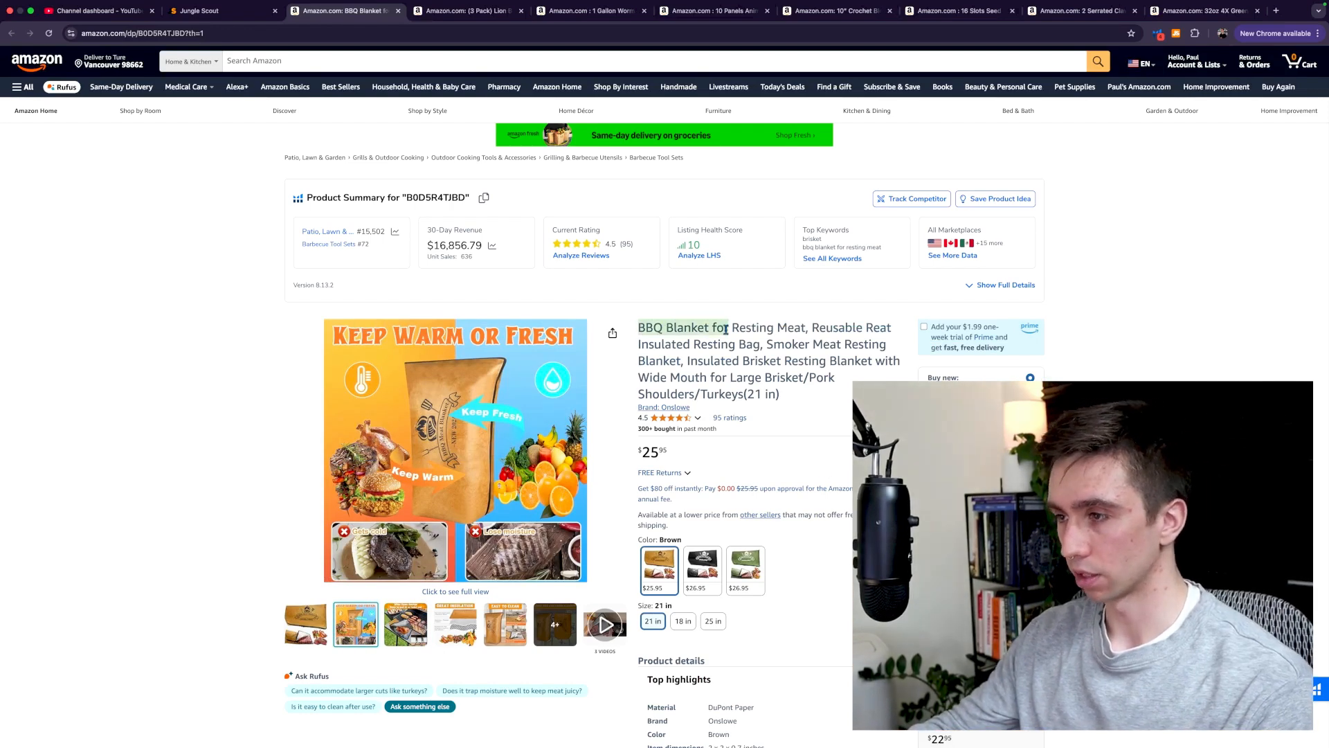
- Copy the top keyword "bbq blanket for resting meat" from the product summary and search for it in All Departments on Amazon
double_click(810, 240)
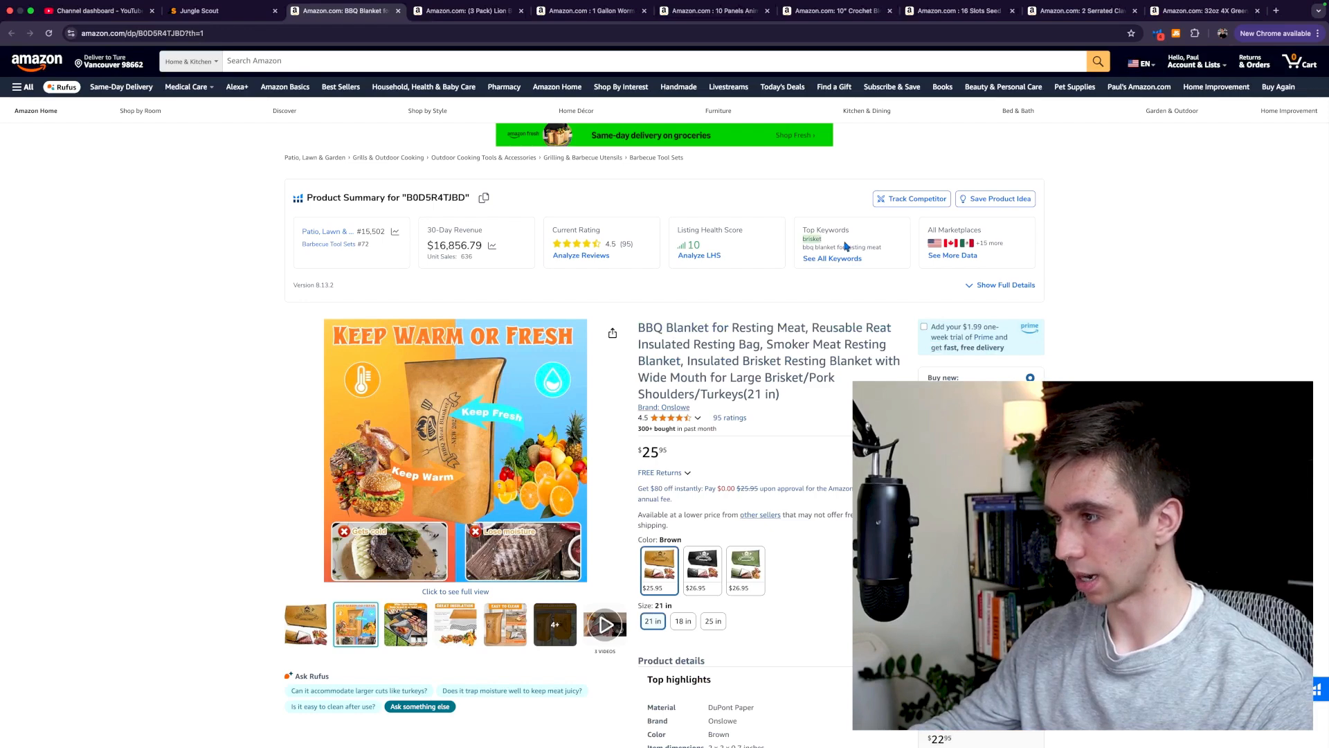
left_click_drag(806, 247, 900, 255)
key("cmd+c")
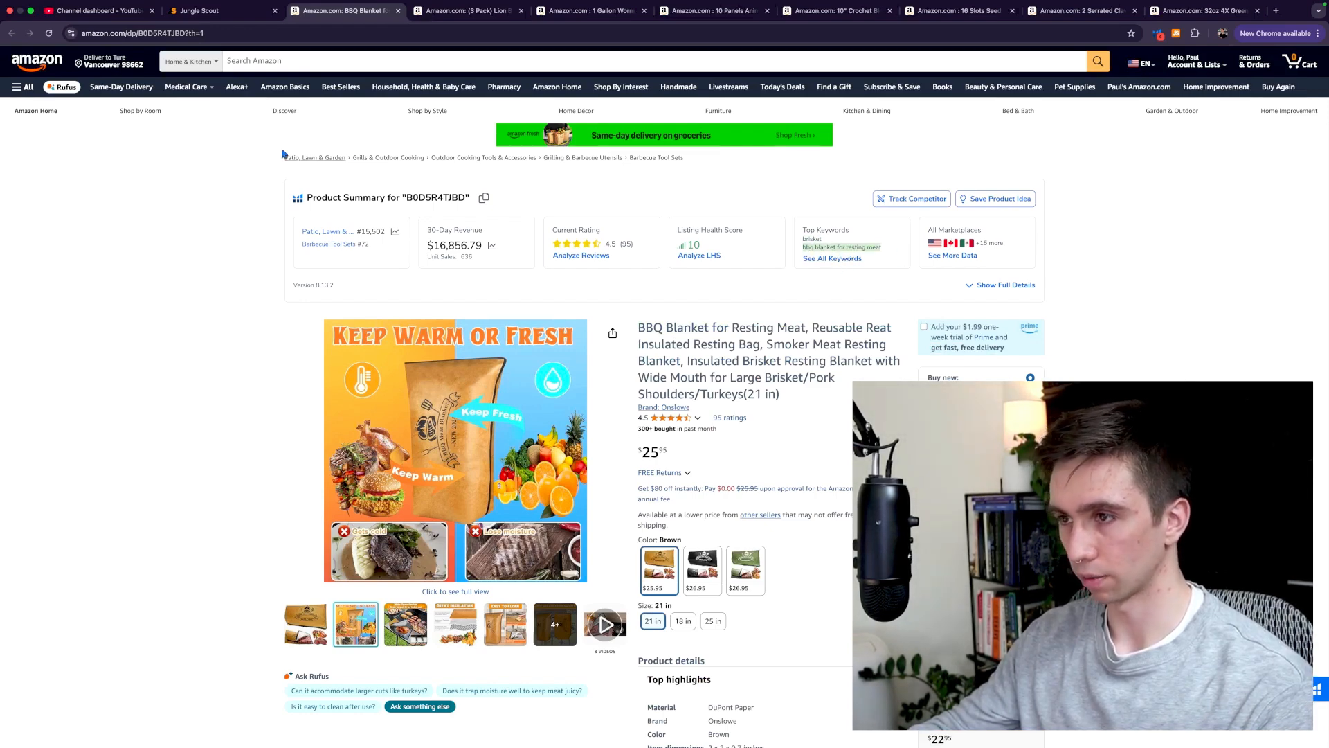
left_click(191, 61)
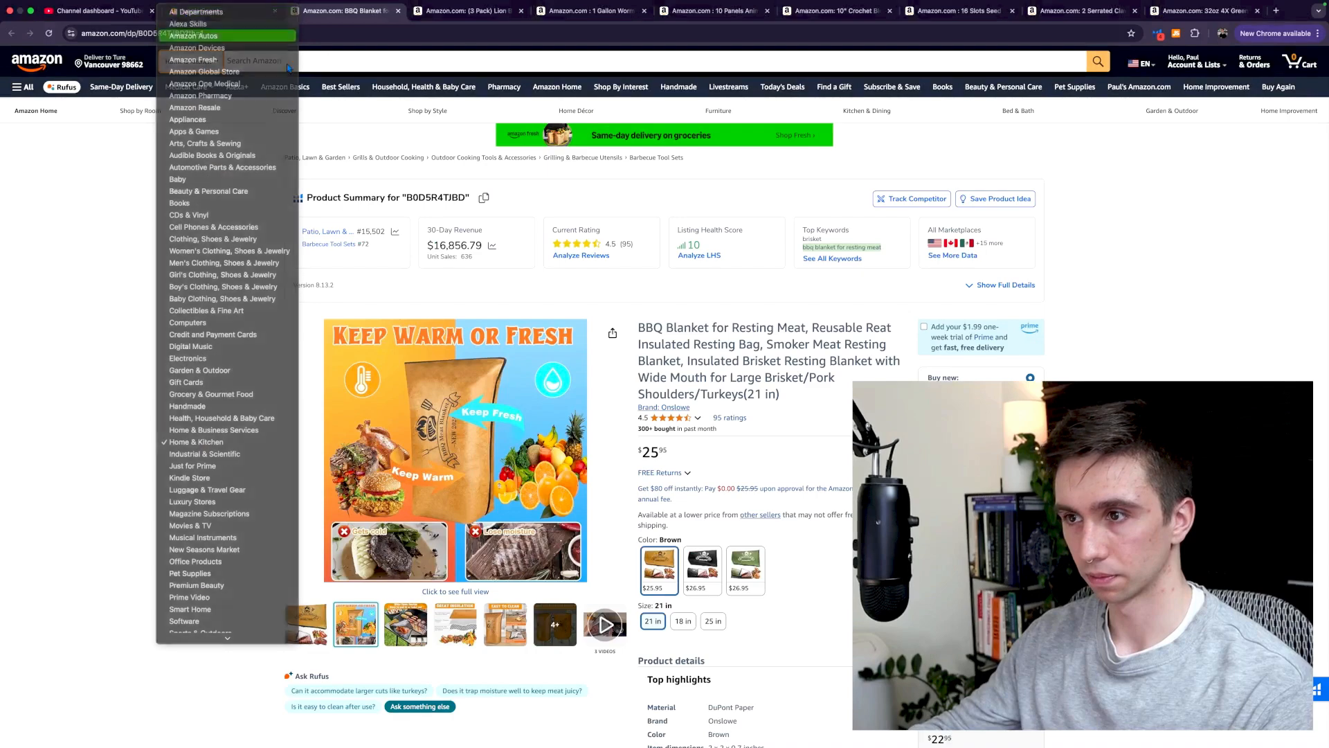
left_click(196, 12)
key("cmd+v")
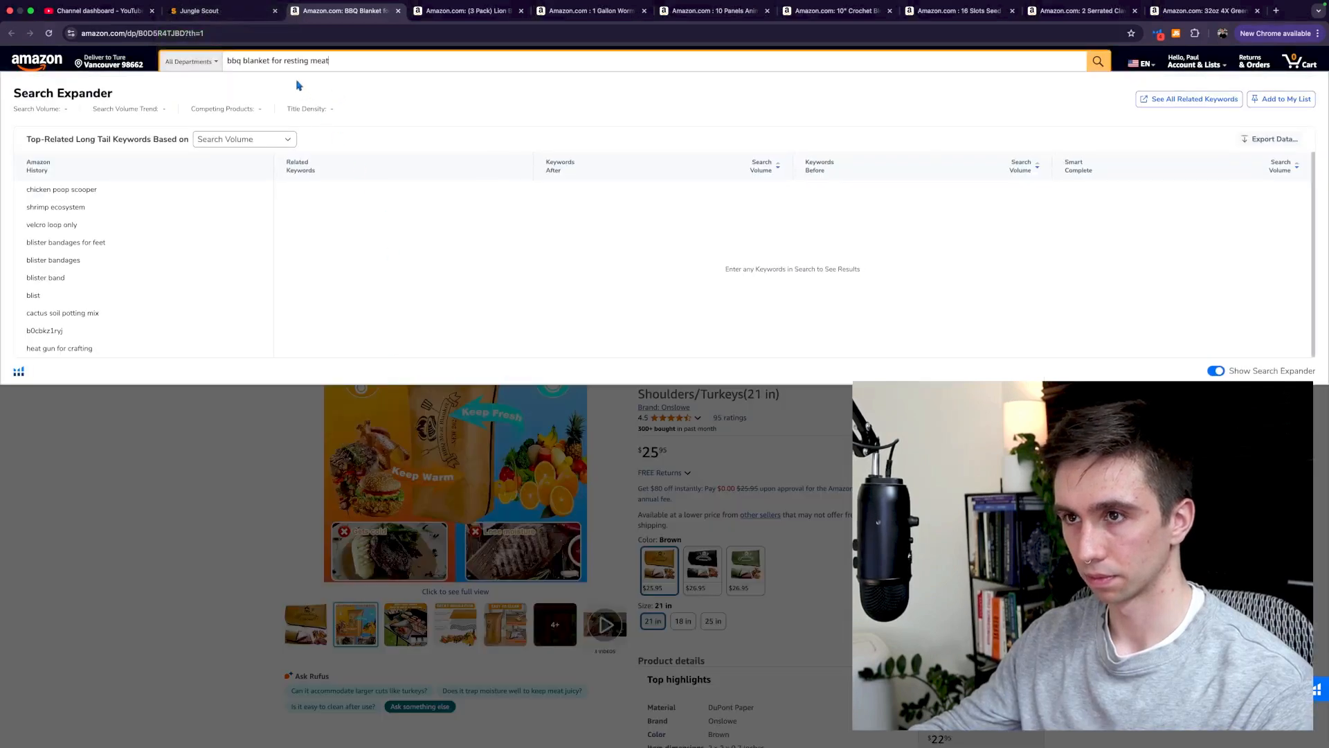
key("Return")
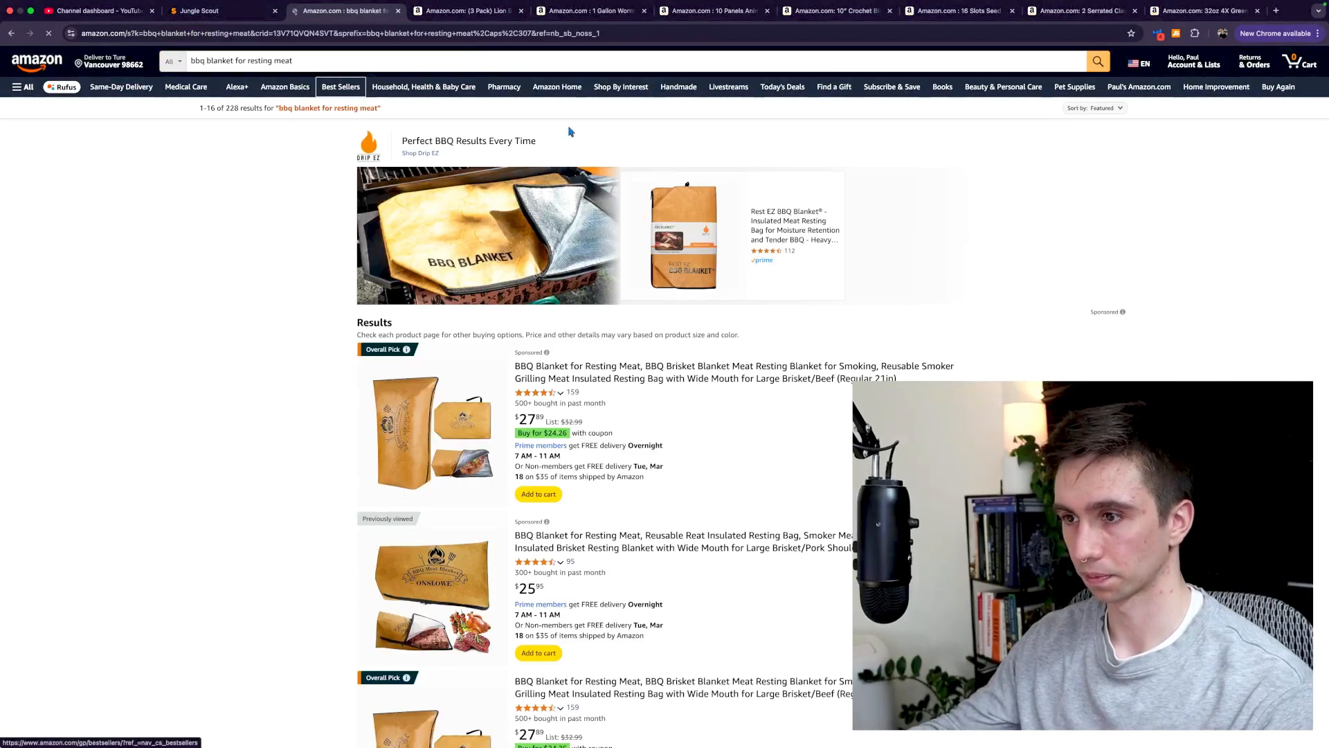
- Look through the Amazon search results for "bbq blanket for resting meat" and the keyword niche summary
scroll(1032, 311, "down", 10)
scroll(1035, 315, "down", 15)
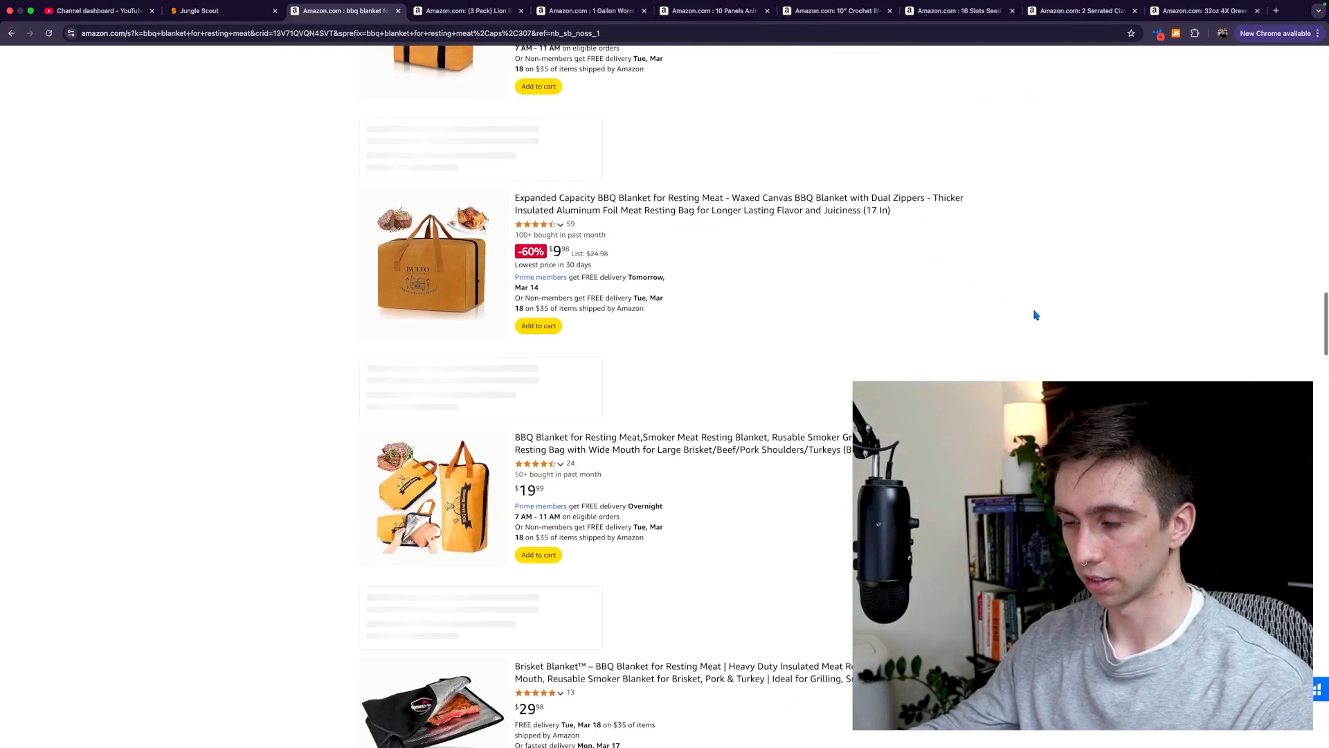
scroll(1033, 316, "down", 5)
scroll(1106, 318, "down", 3)
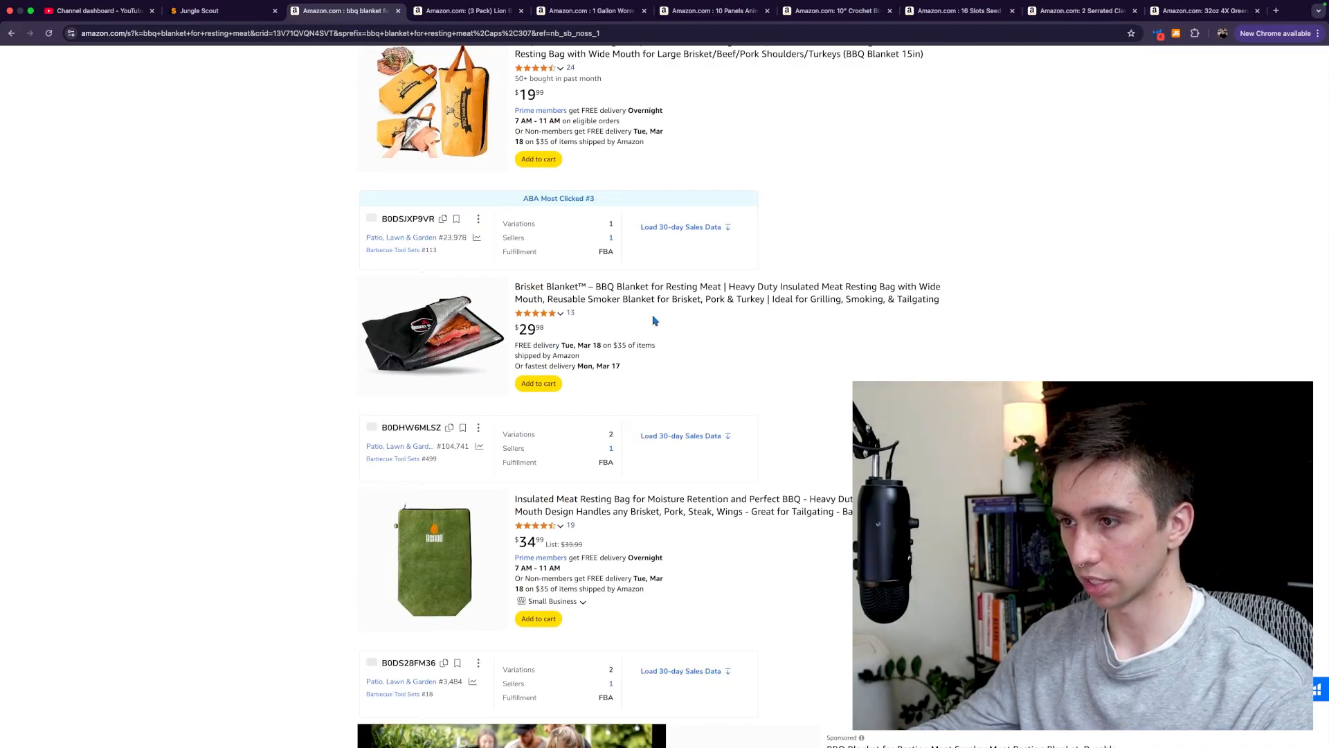
scroll(1026, 352, "up", 20)
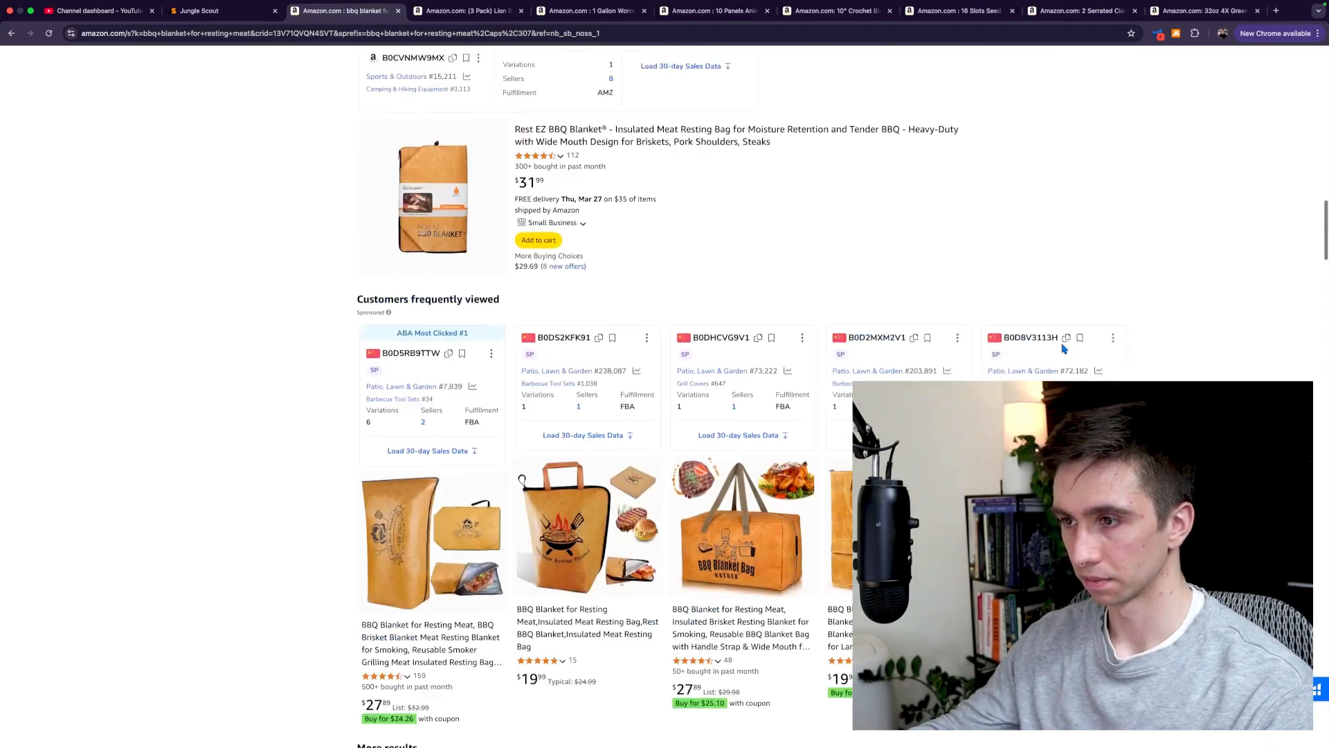
scroll(1067, 352, "down", 10)
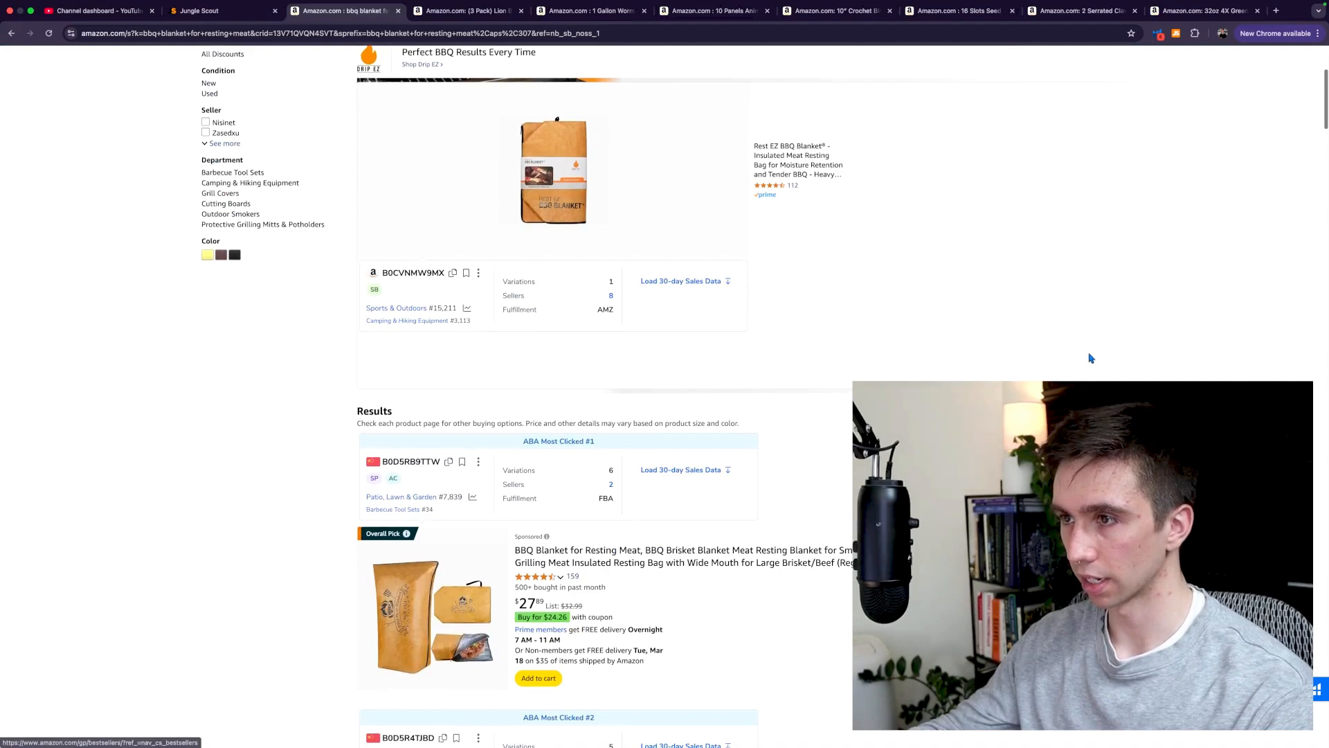
scroll(1094, 357, "up", 10)
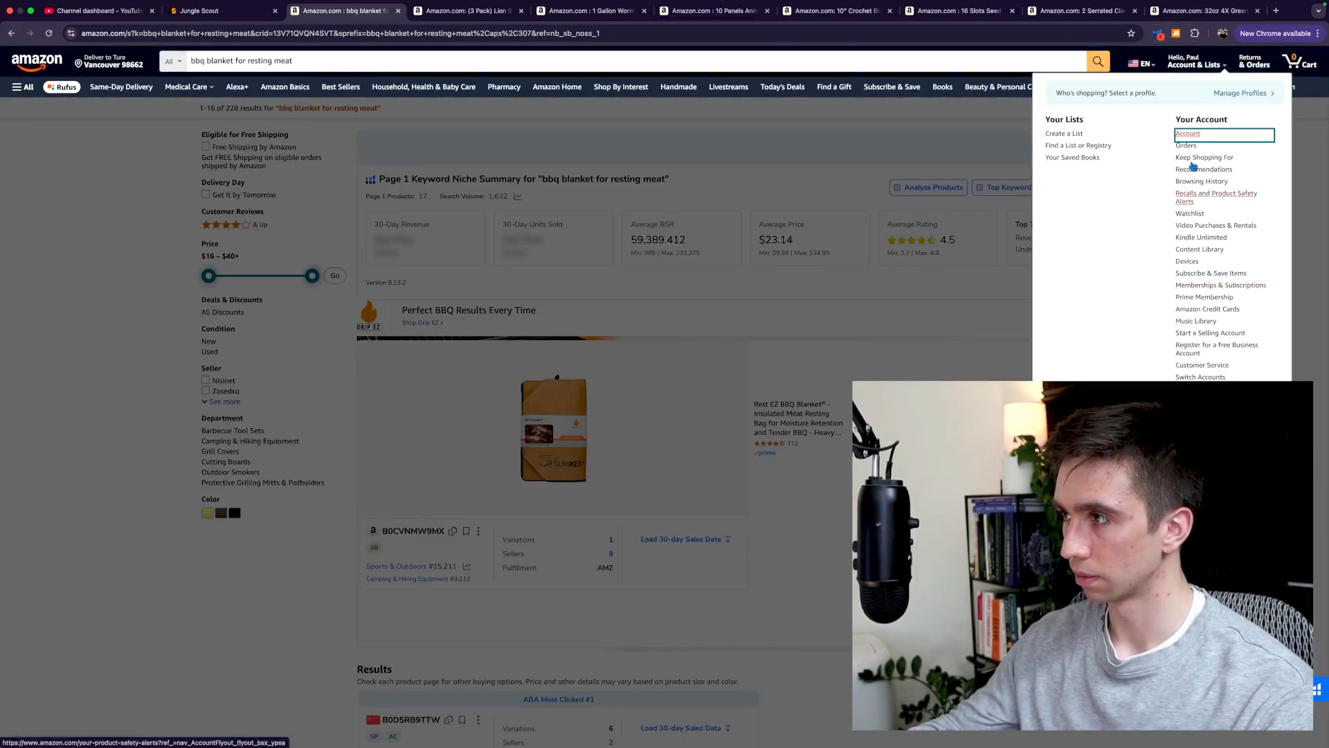
- Open the Jungle Scout extension on the search results, review the sales, revenue and review data of the listed BBQ blankets, and close it
left_click(1176, 33)
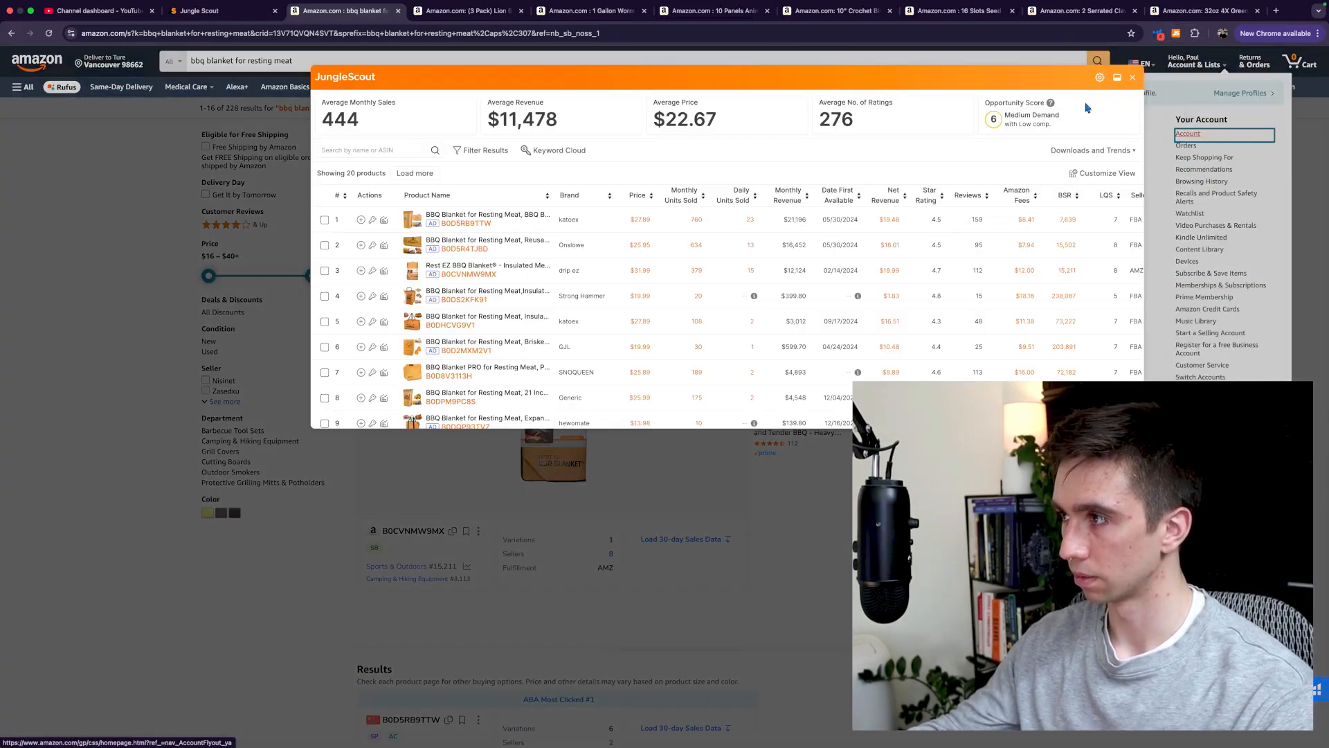
left_click_drag(539, 70, 305, 161)
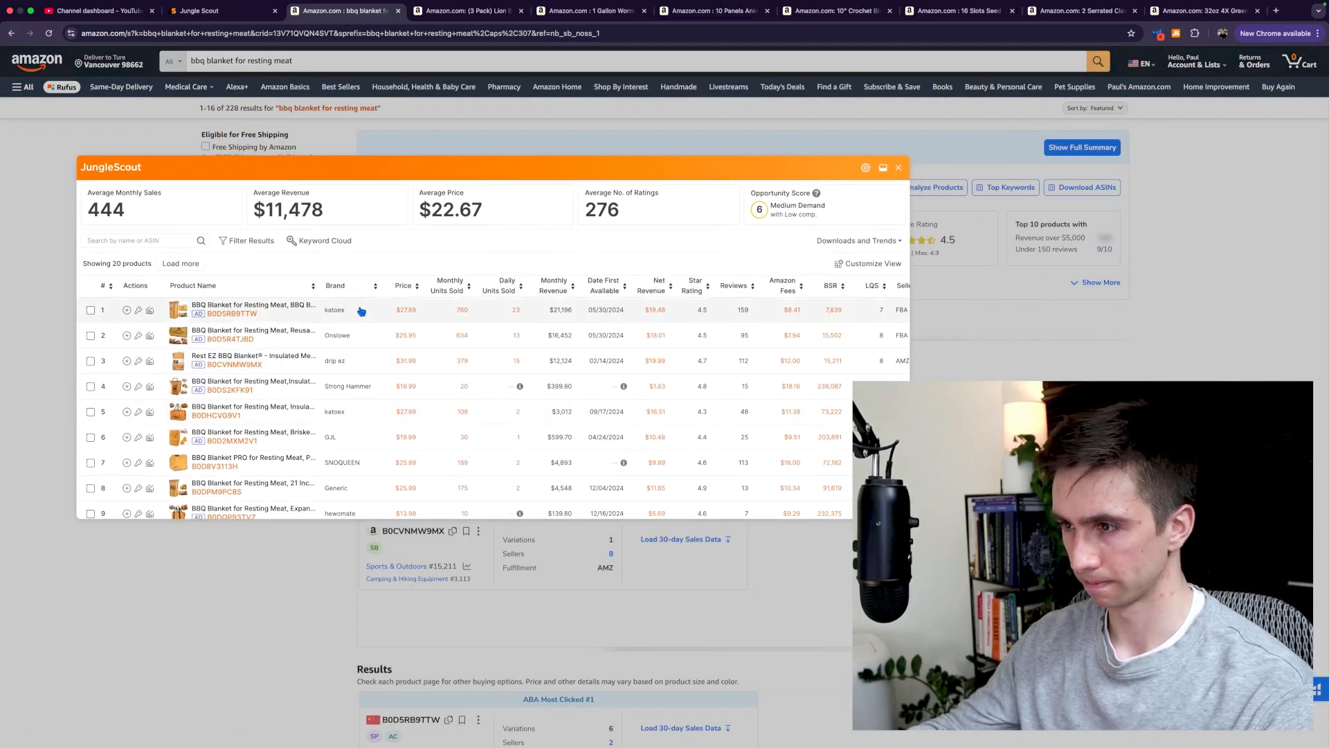
scroll(347, 312, "right", 10)
scroll(357, 312, "left", 10)
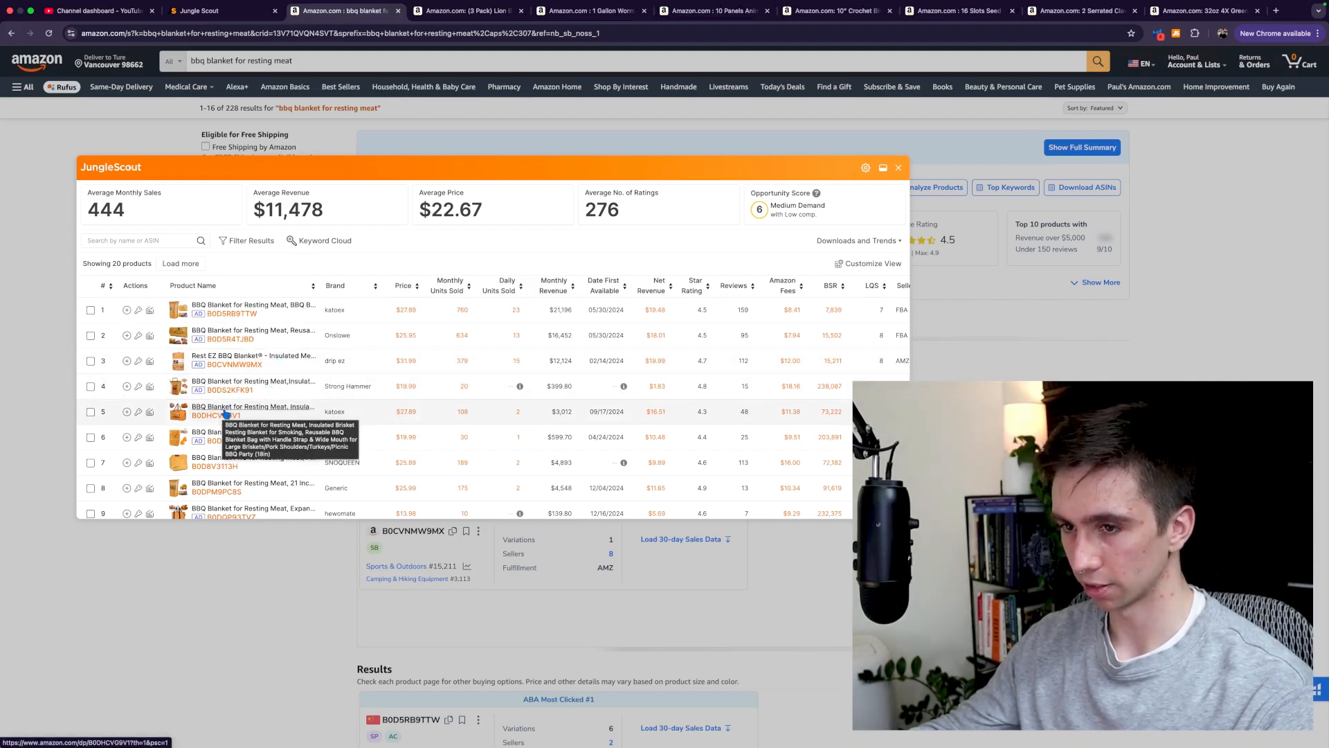
scroll(236, 437, "down", 4)
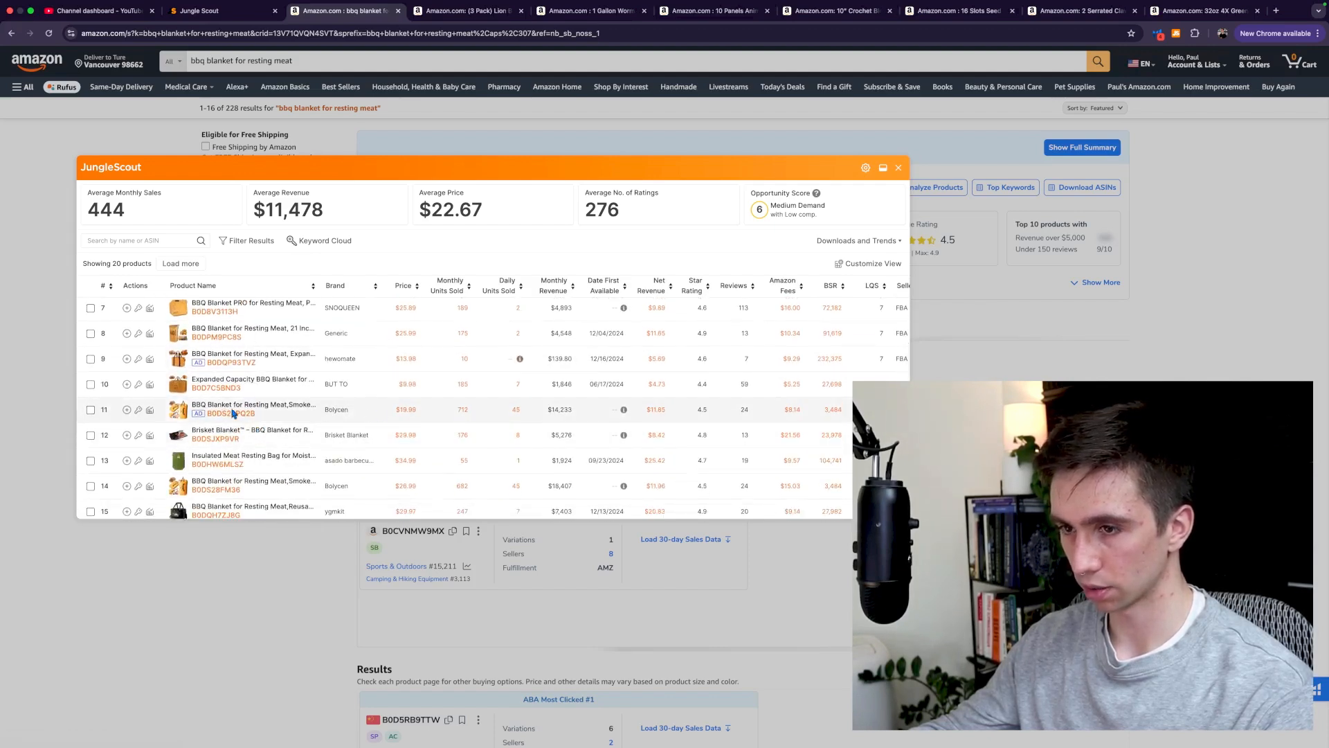
scroll(252, 410, "up", 4)
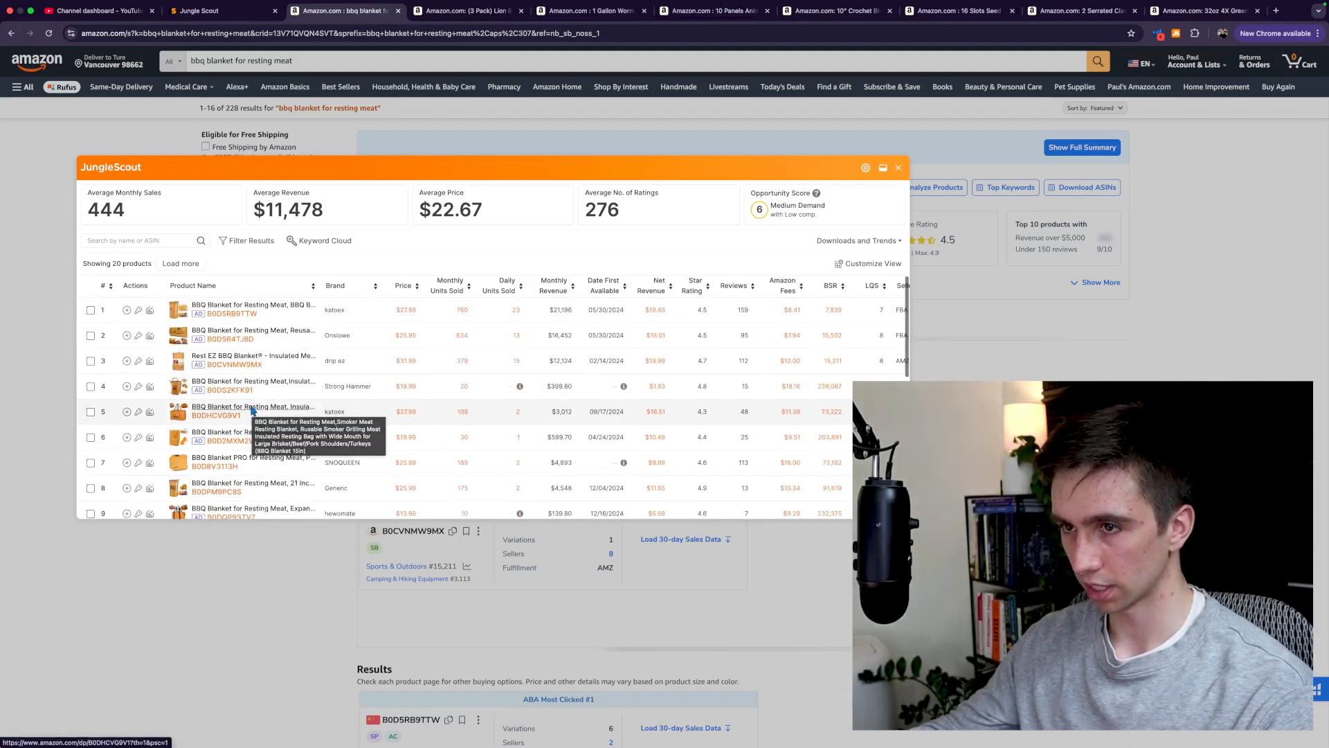
left_click(900, 170)
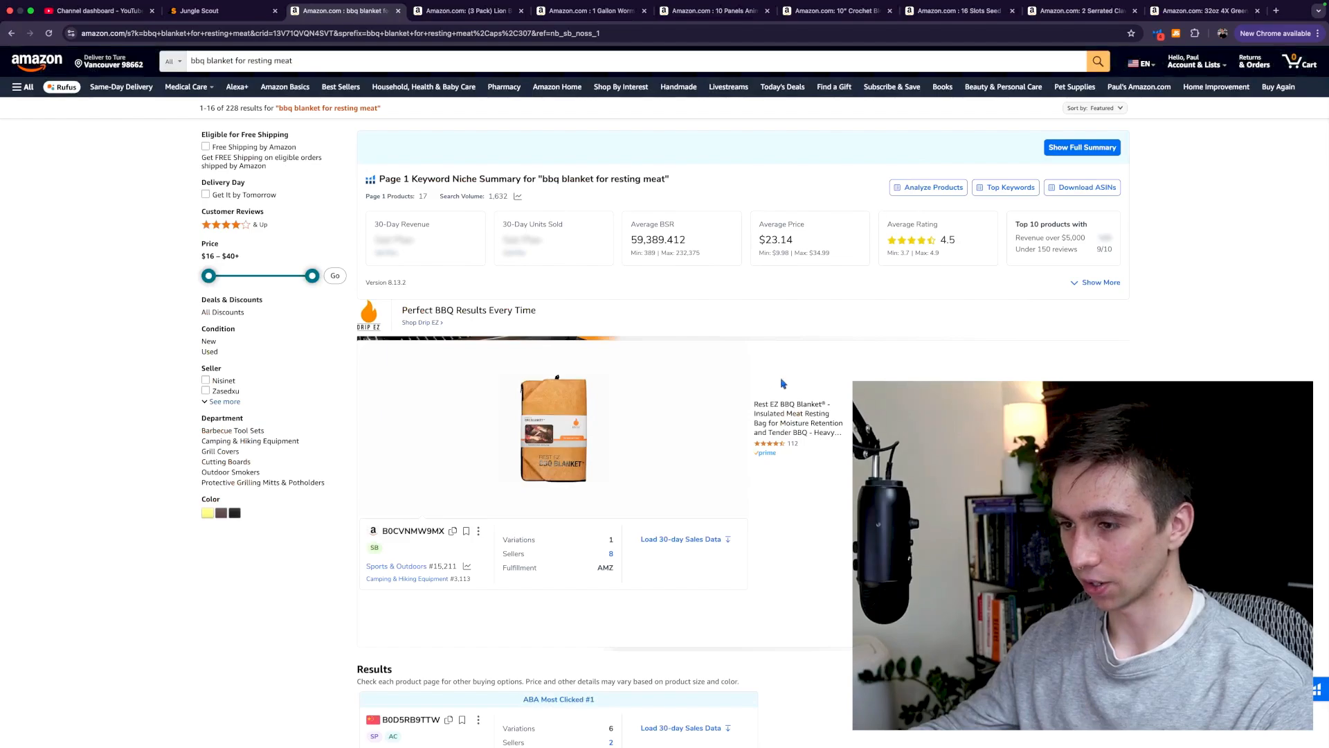
- Browse the BBQ blanket results down to the Trending now products at the end of the page
scroll(1017, 288, "down", 9)
scroll(1011, 305, "down", 15)
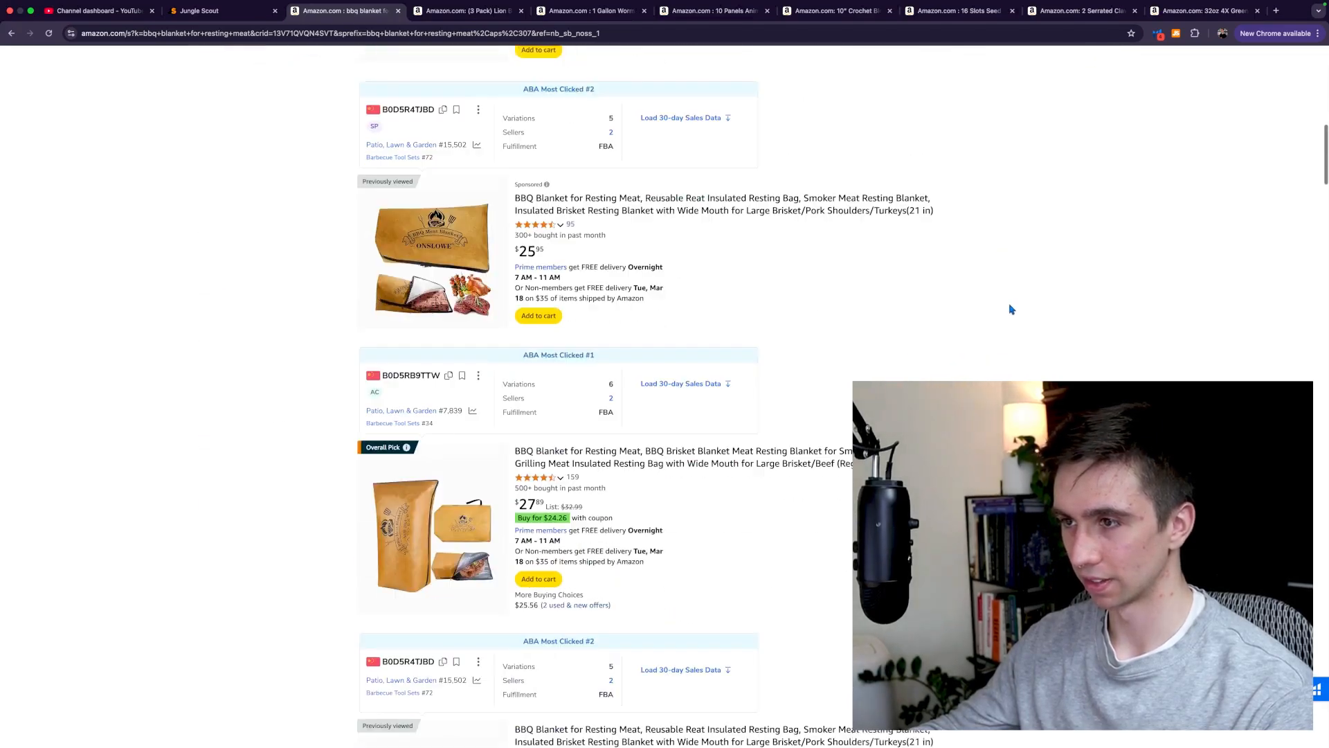
scroll(1010, 309, "down", 15)
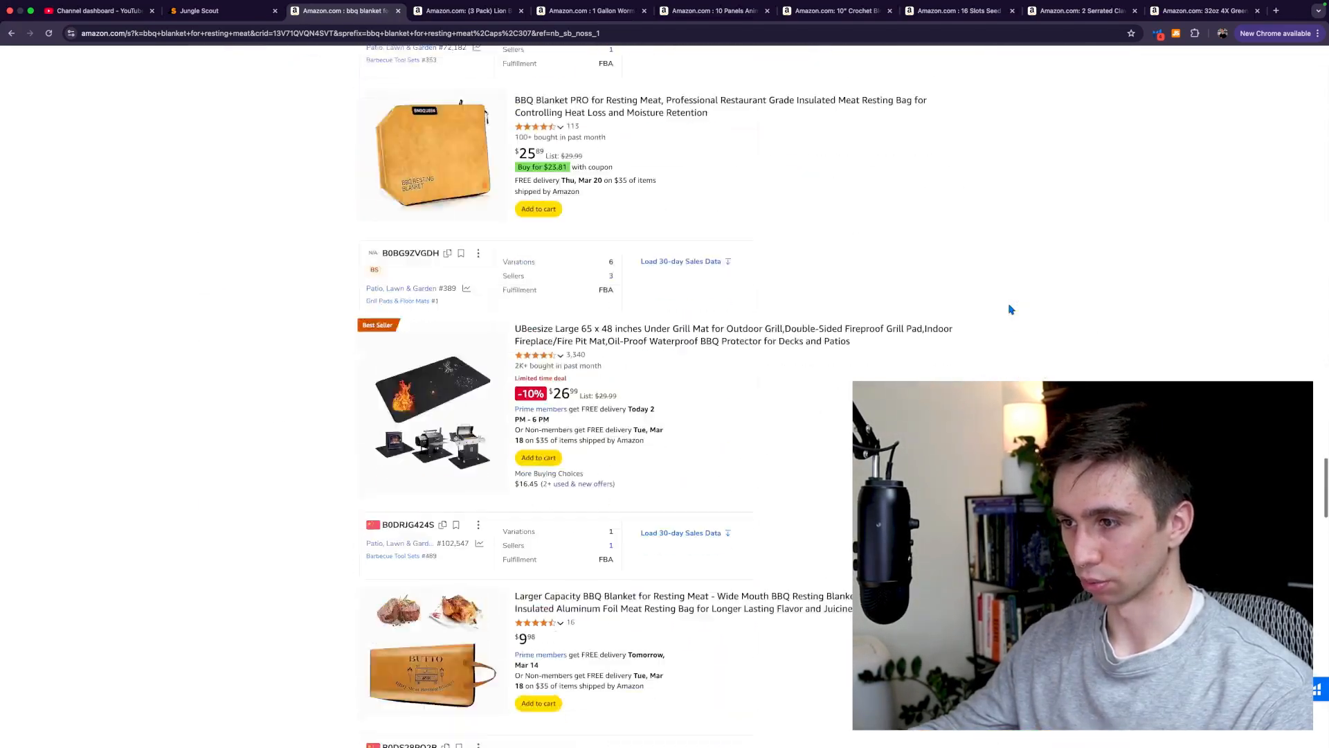
scroll(1009, 310, "down", 3)
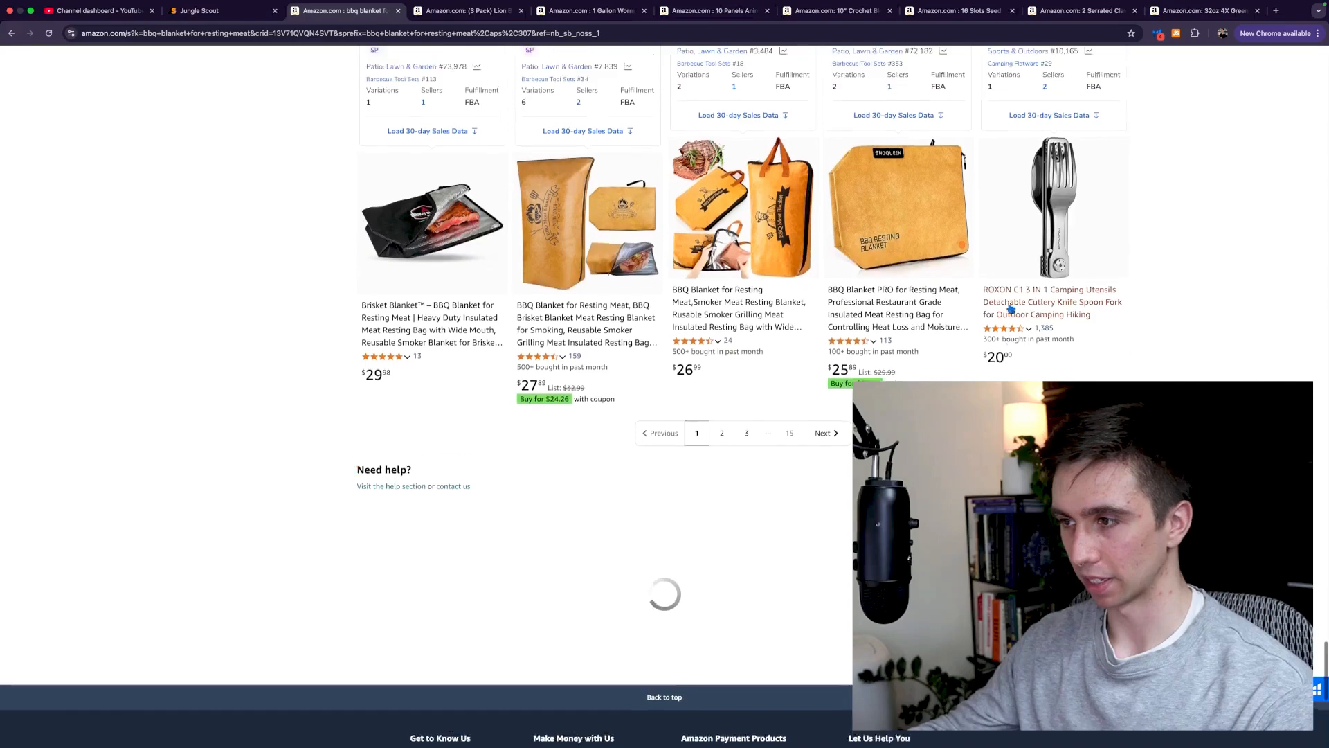
scroll(1011, 309, "up", 5)
scroll(1010, 310, "up", 1)
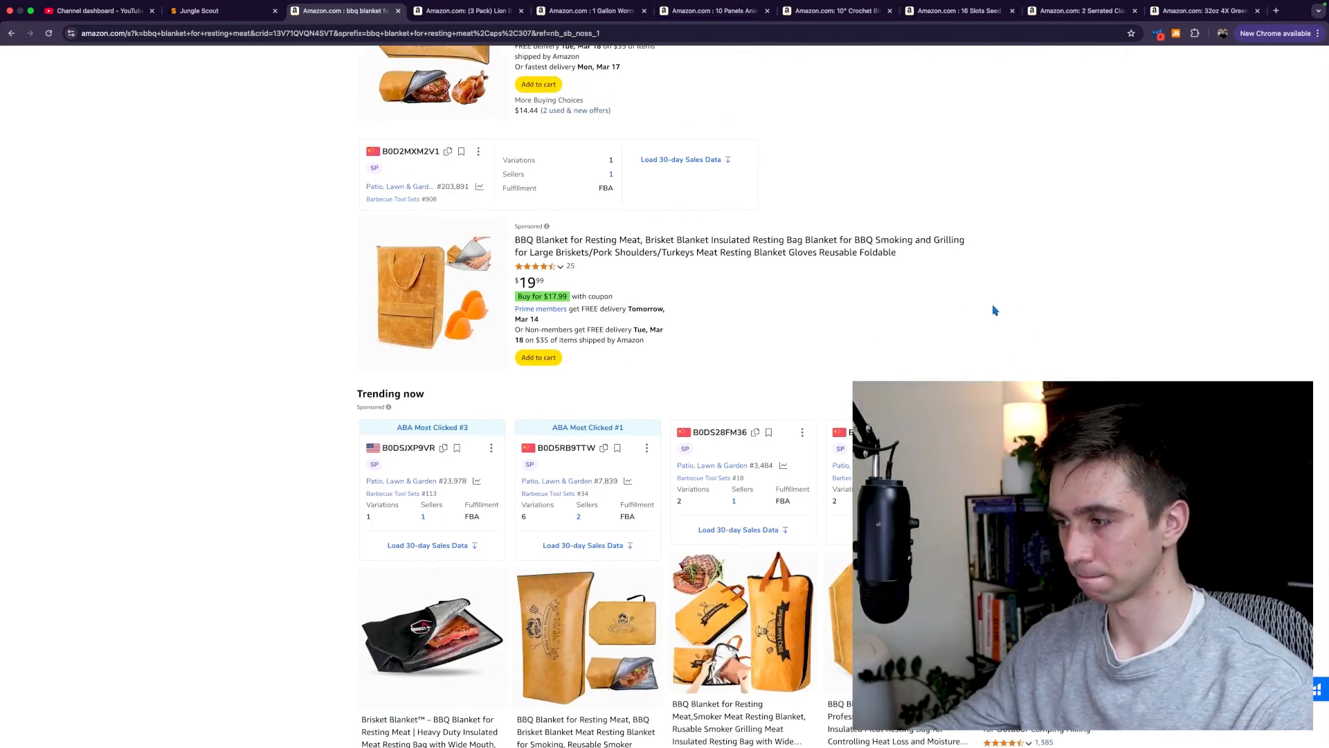
- Compare the designs, prices and ratings of the competing BBQ blankets, working back up to the keyword niche summary
scroll(995, 310, "up", 5)
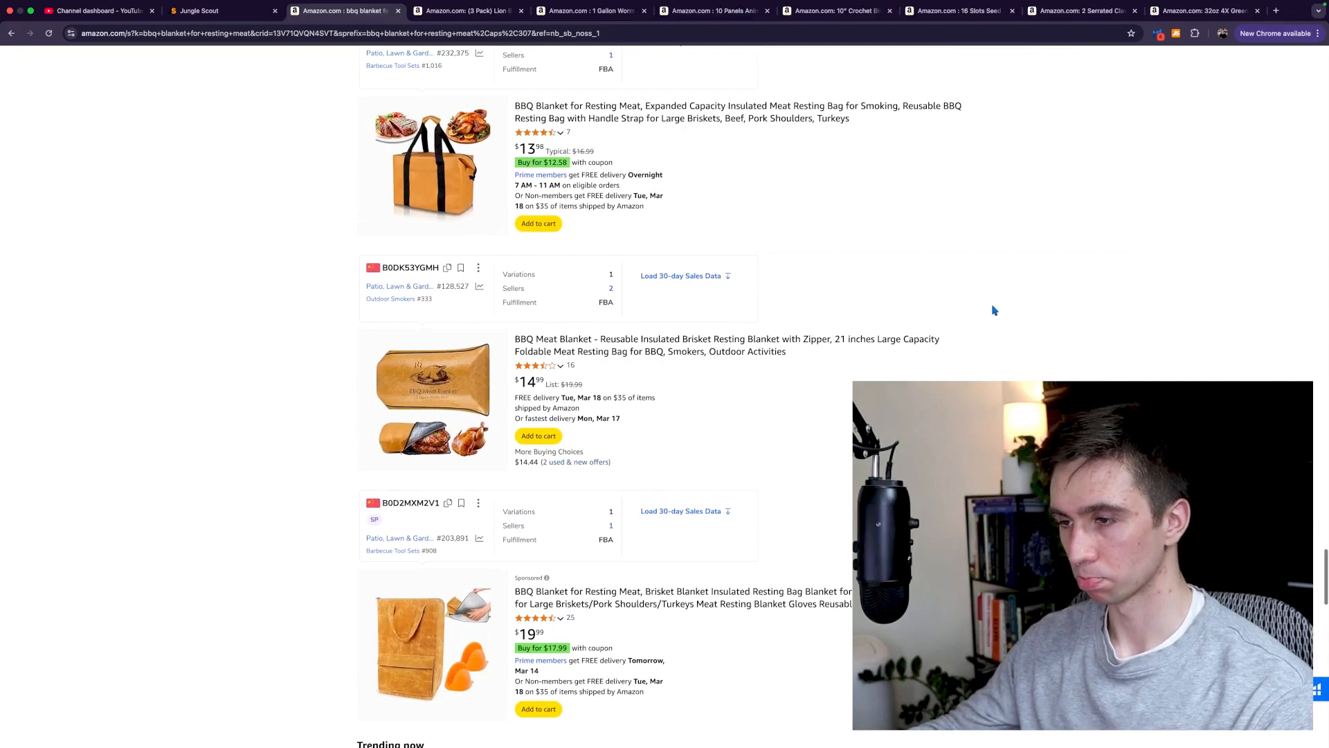
scroll(995, 311, "up", 2)
scroll(1001, 352, "up", 9)
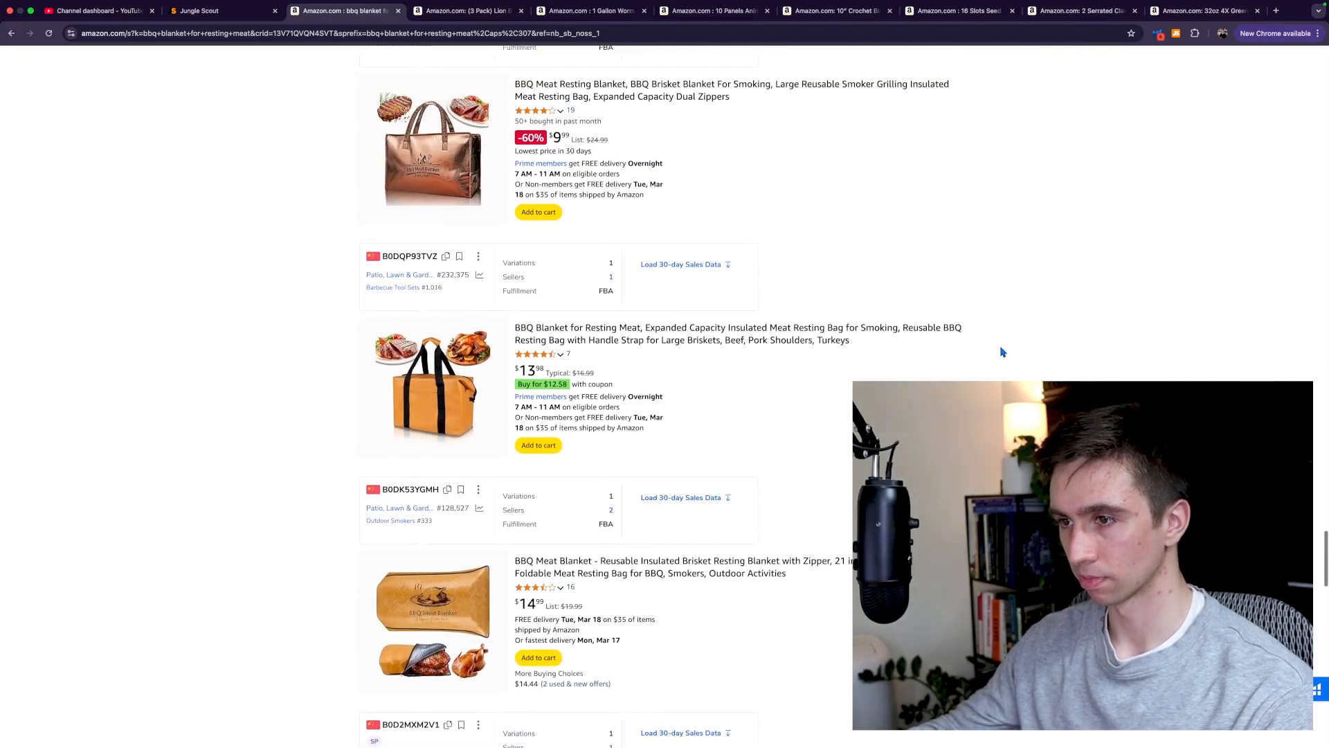
scroll(1000, 352, "up", 8)
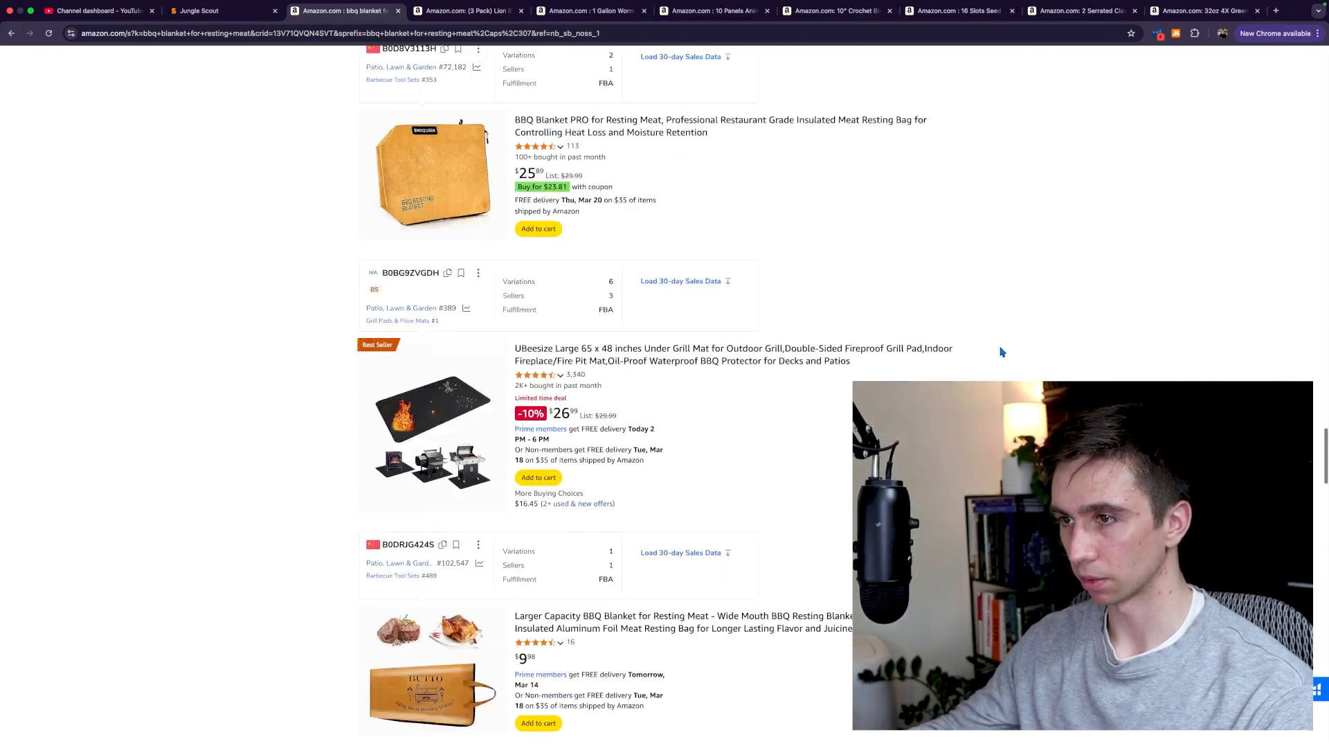
scroll(1001, 352, "up", 6)
scroll(1000, 352, "up", 10)
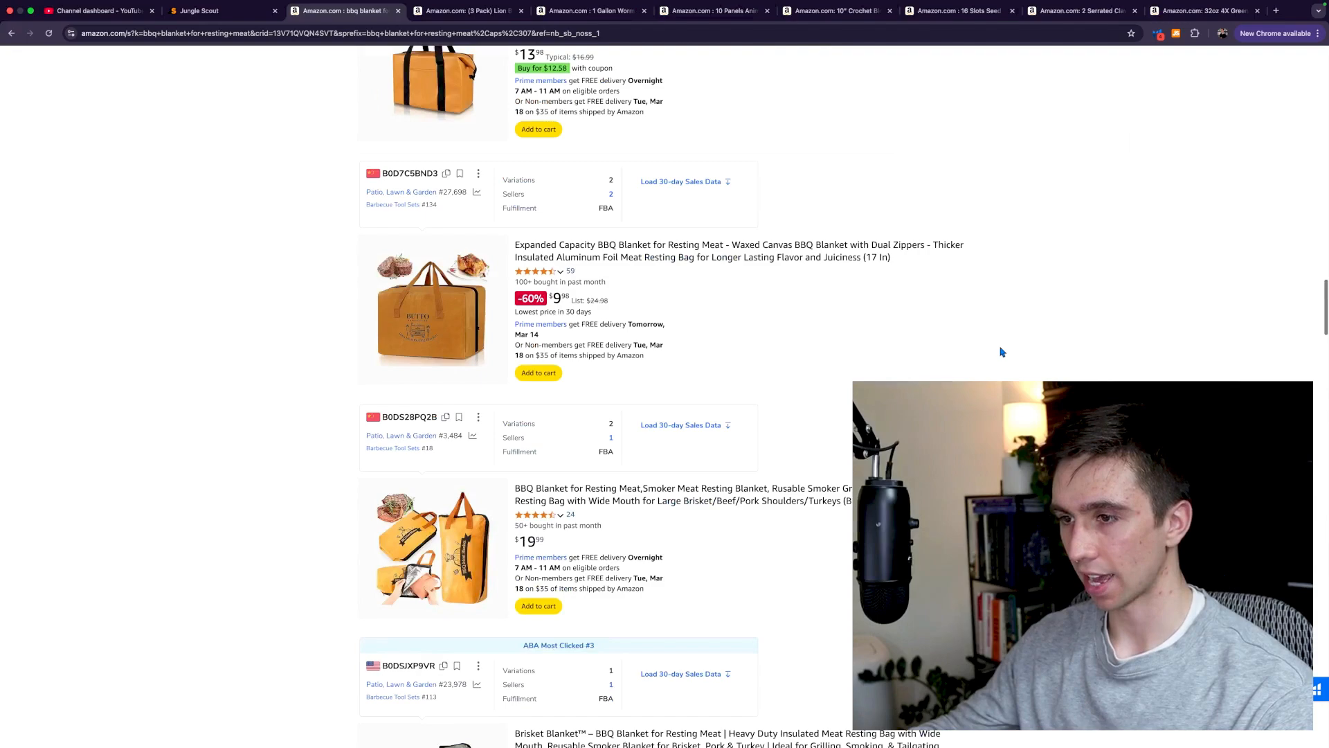
scroll(1000, 352, "down", 6)
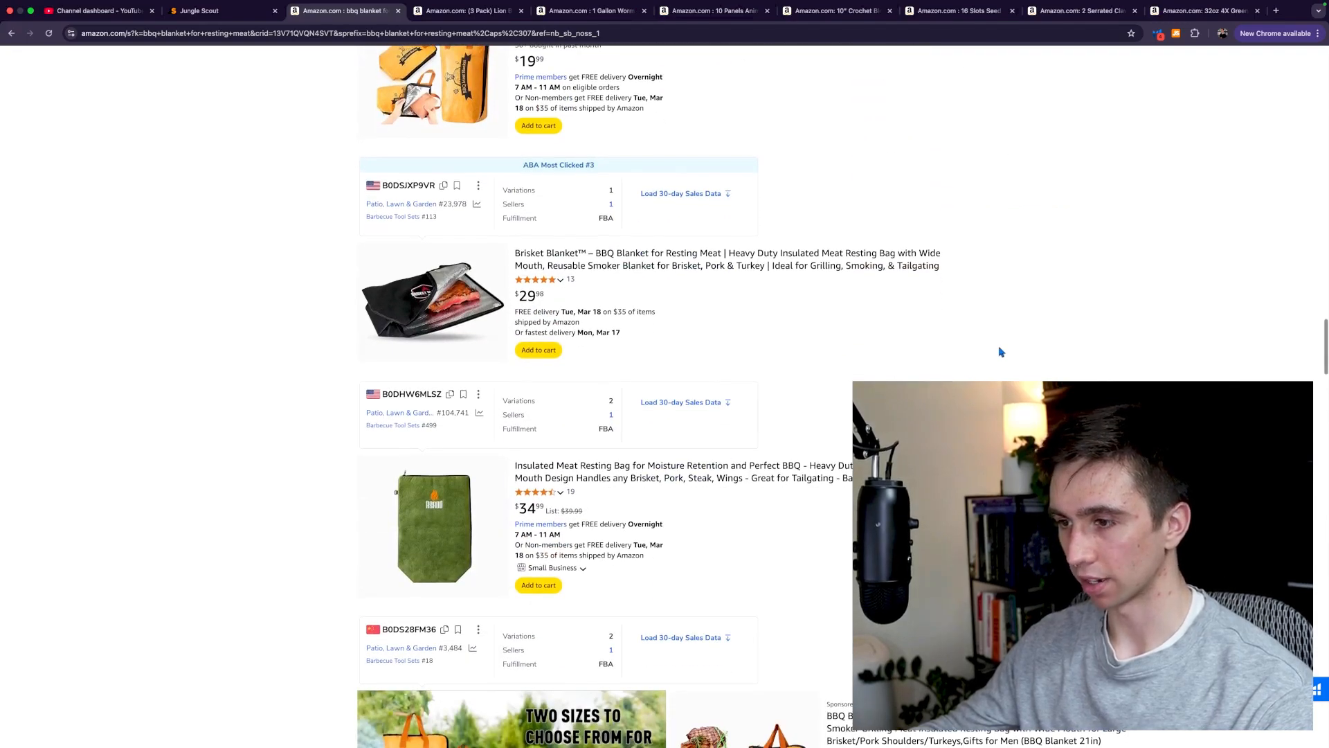
scroll(1001, 352, "up", 1)
scroll(1000, 352, "up", 11)
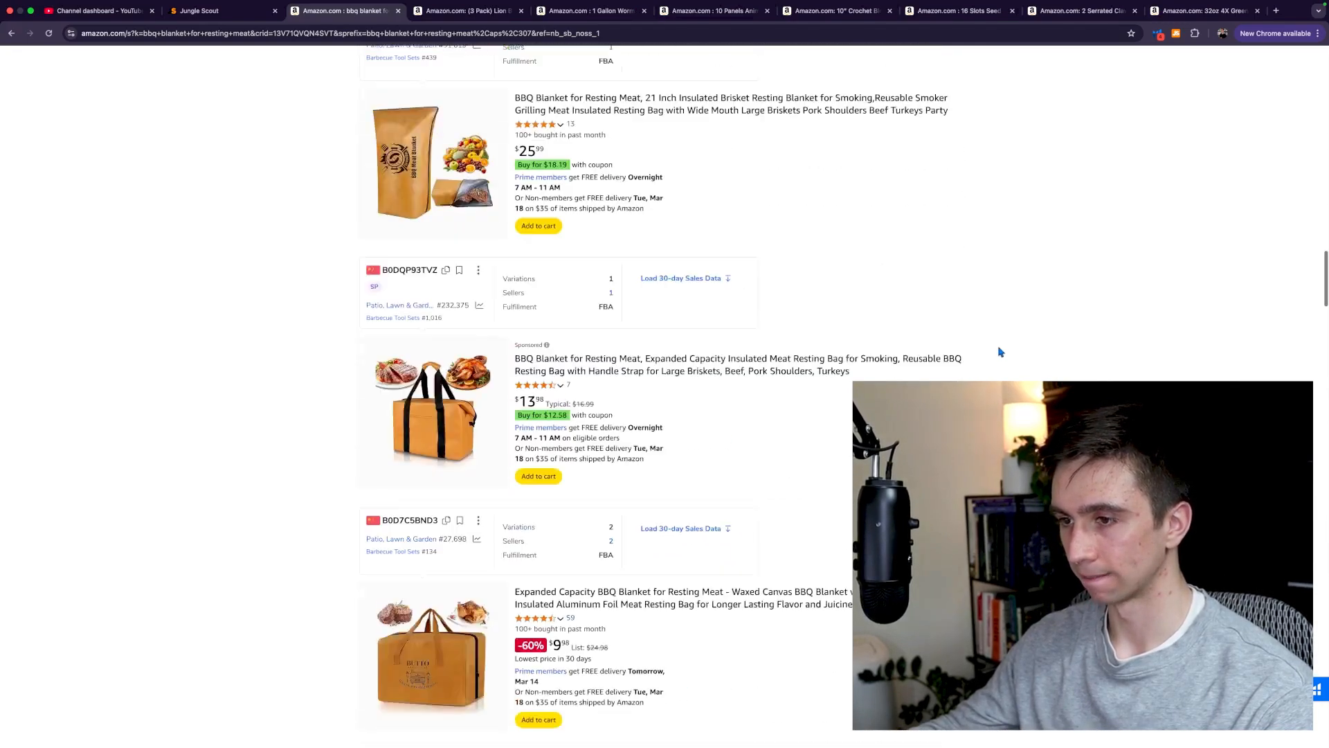
scroll(1001, 352, "up", 10)
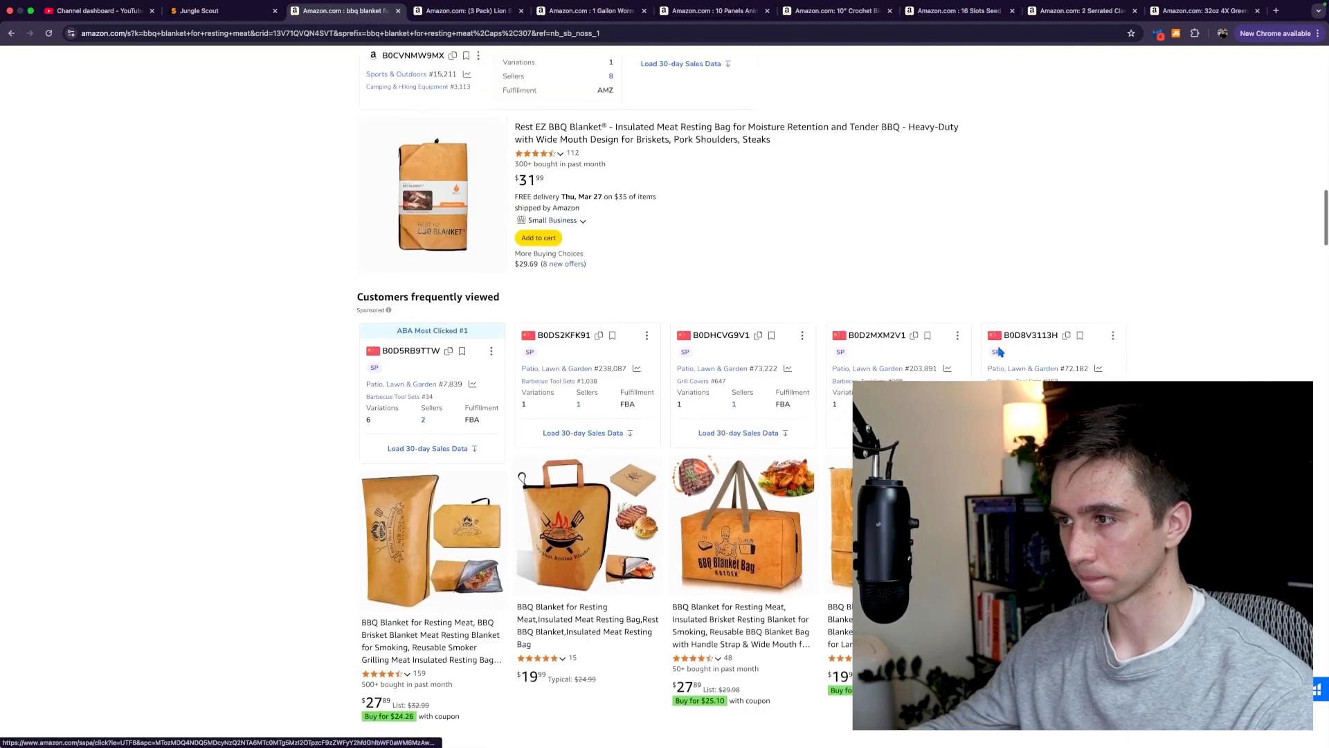
scroll(1000, 352, "up", 10)
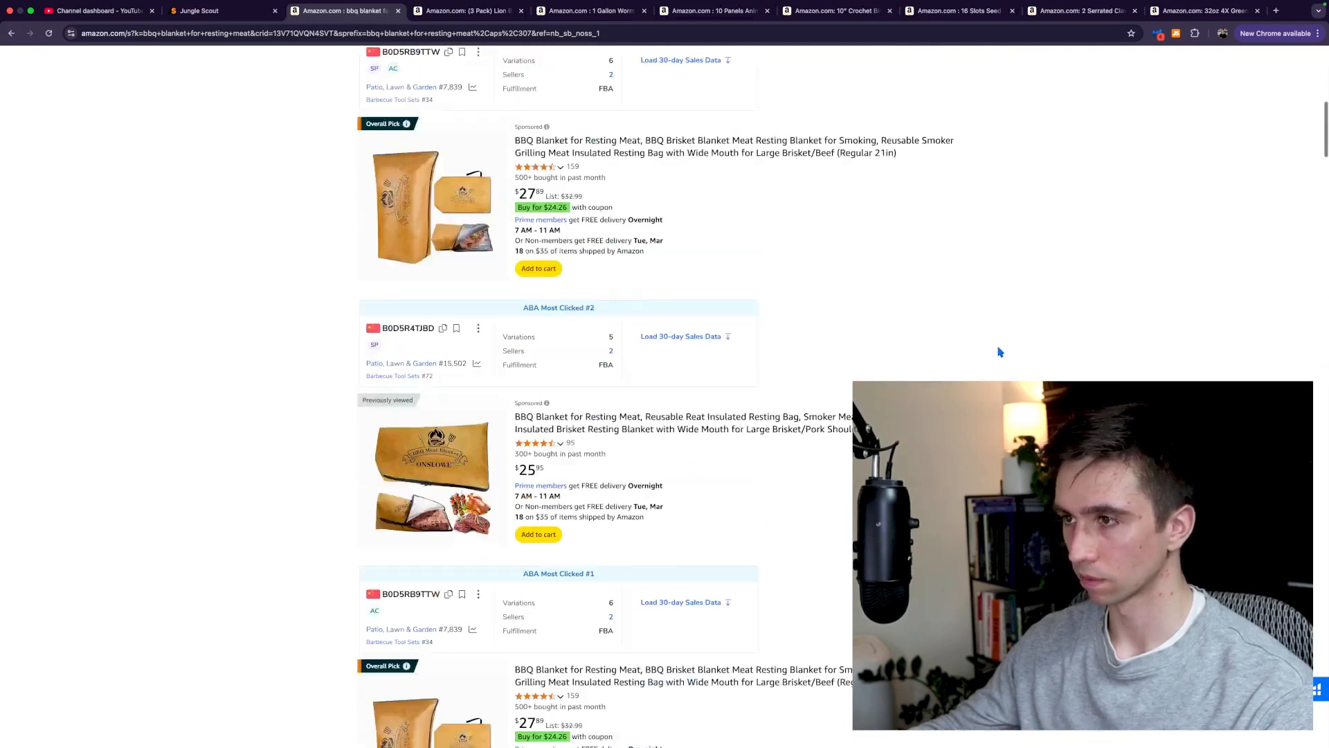
scroll(1001, 352, "up", 10)
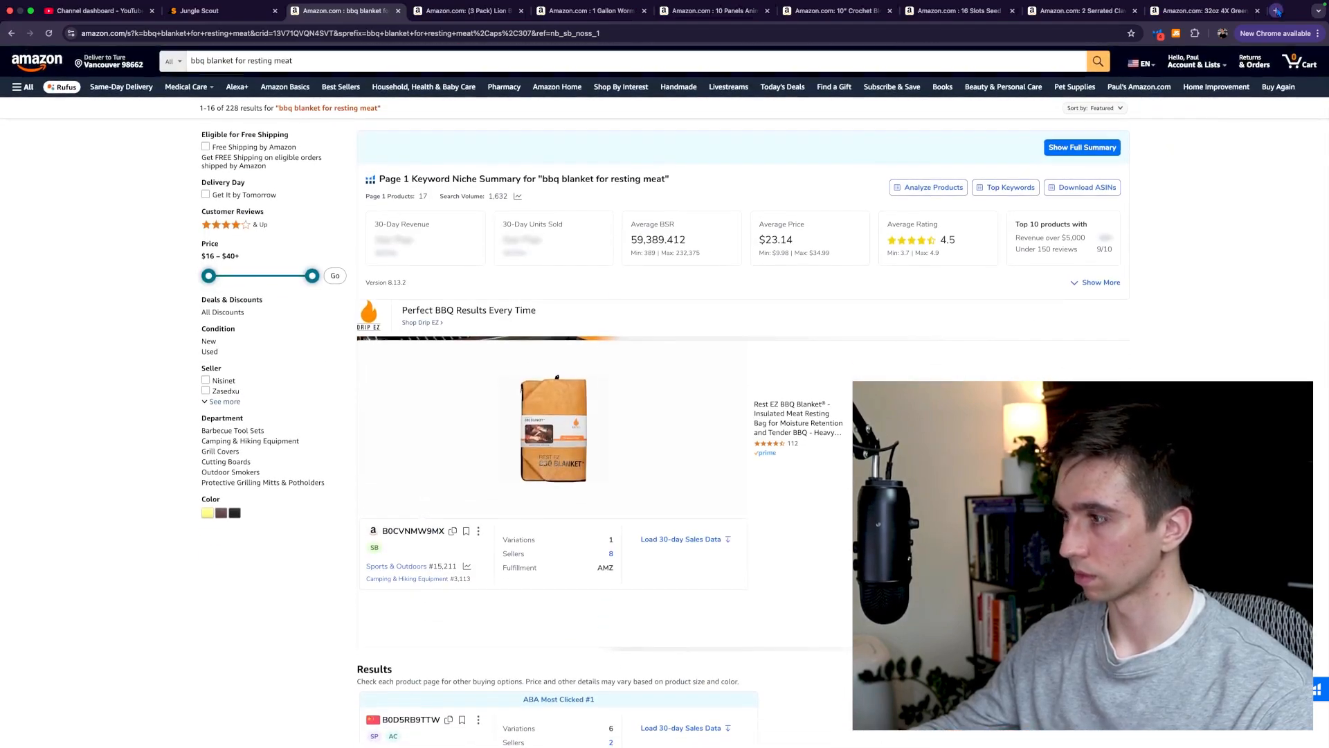
- Search Google for "momofuku" in a new browser tab
left_click(1278, 10)
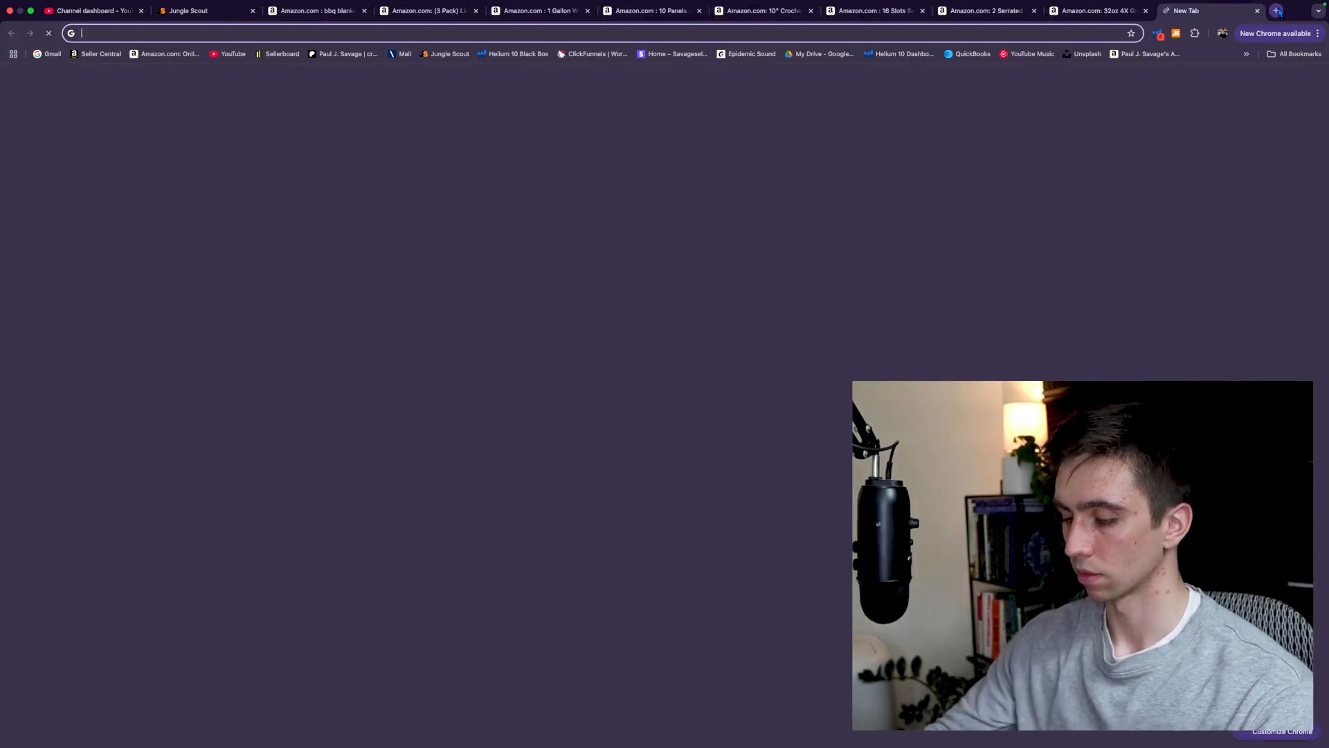
type("mofo")
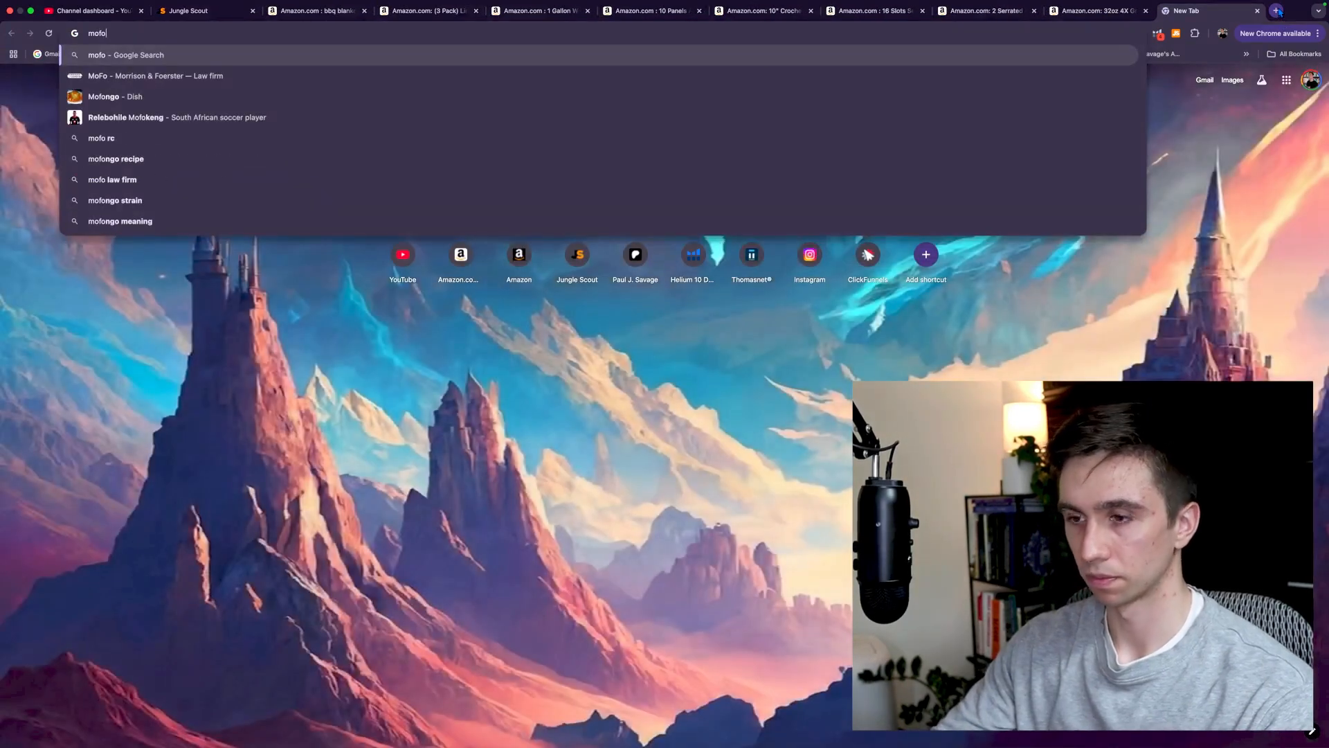
key("BackSpace")
key("BackSpace")
type("mofuku")
key("Return")
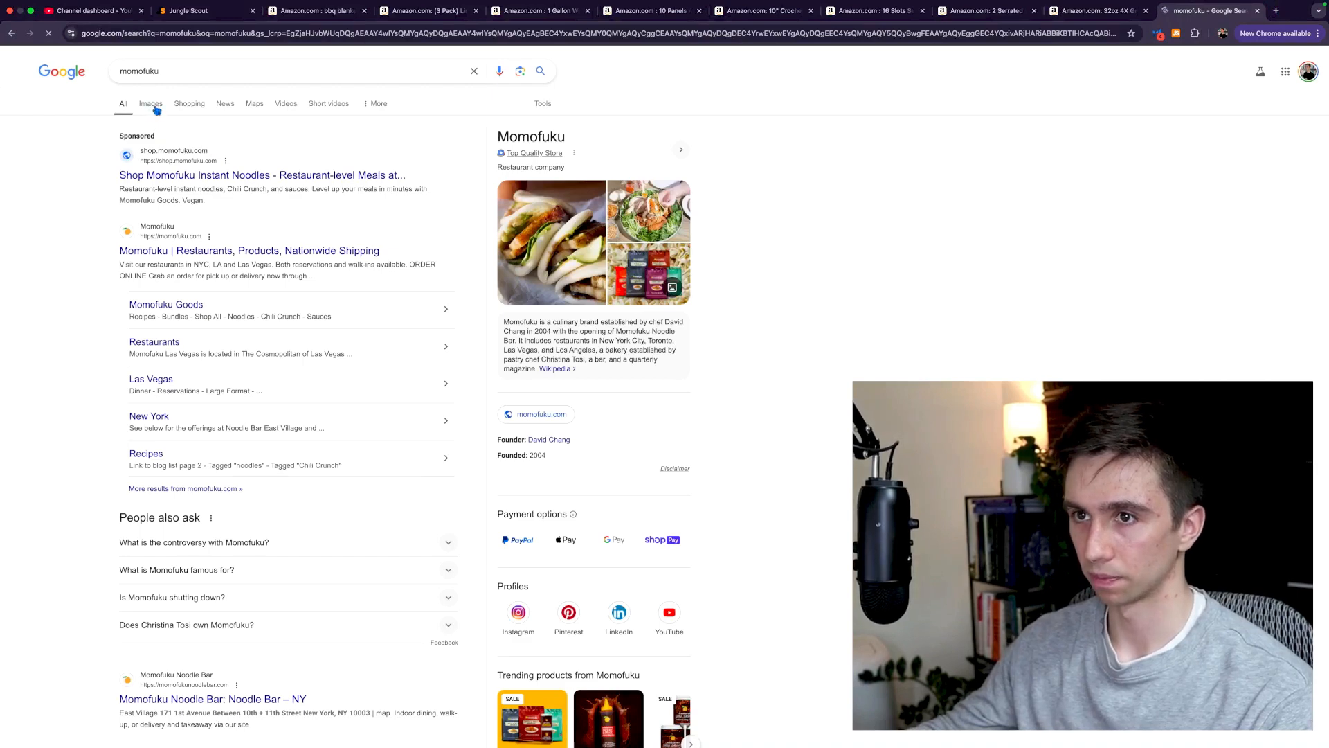
- Refine the Google search to "momofuku chili crish"
left_click(181, 70)
type("chili ")
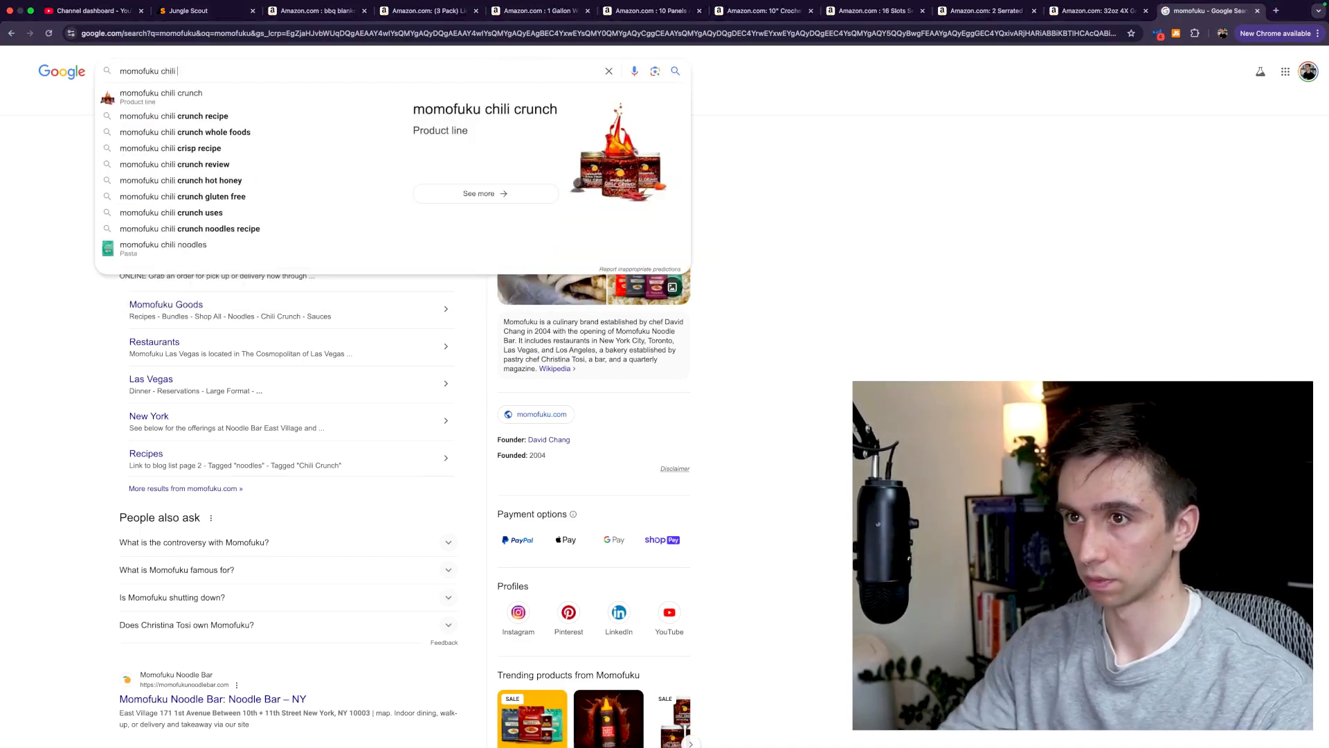
type("crish")
key("Return")
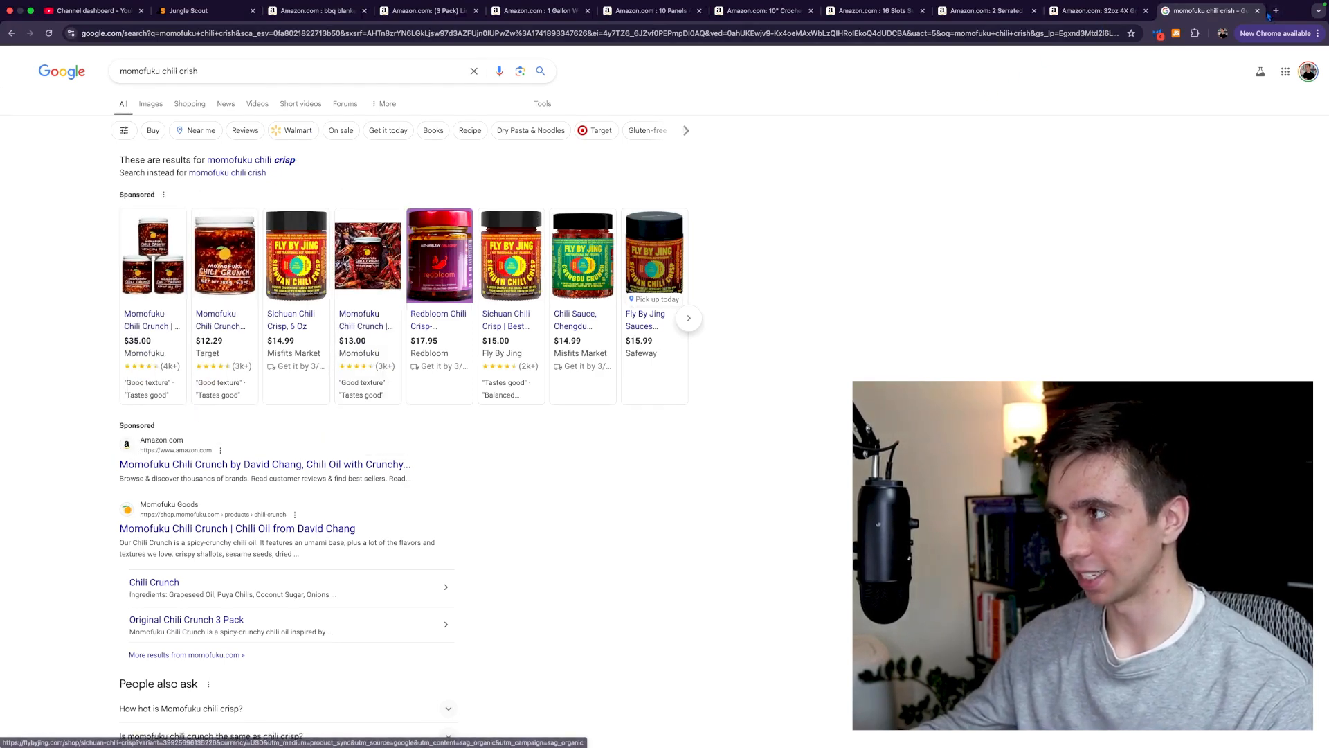
- Return to the Amazon BBQ blanket results and re-examine the Onslowe, Rest EZ and Overall Pick blankets
left_click(1112, 17)
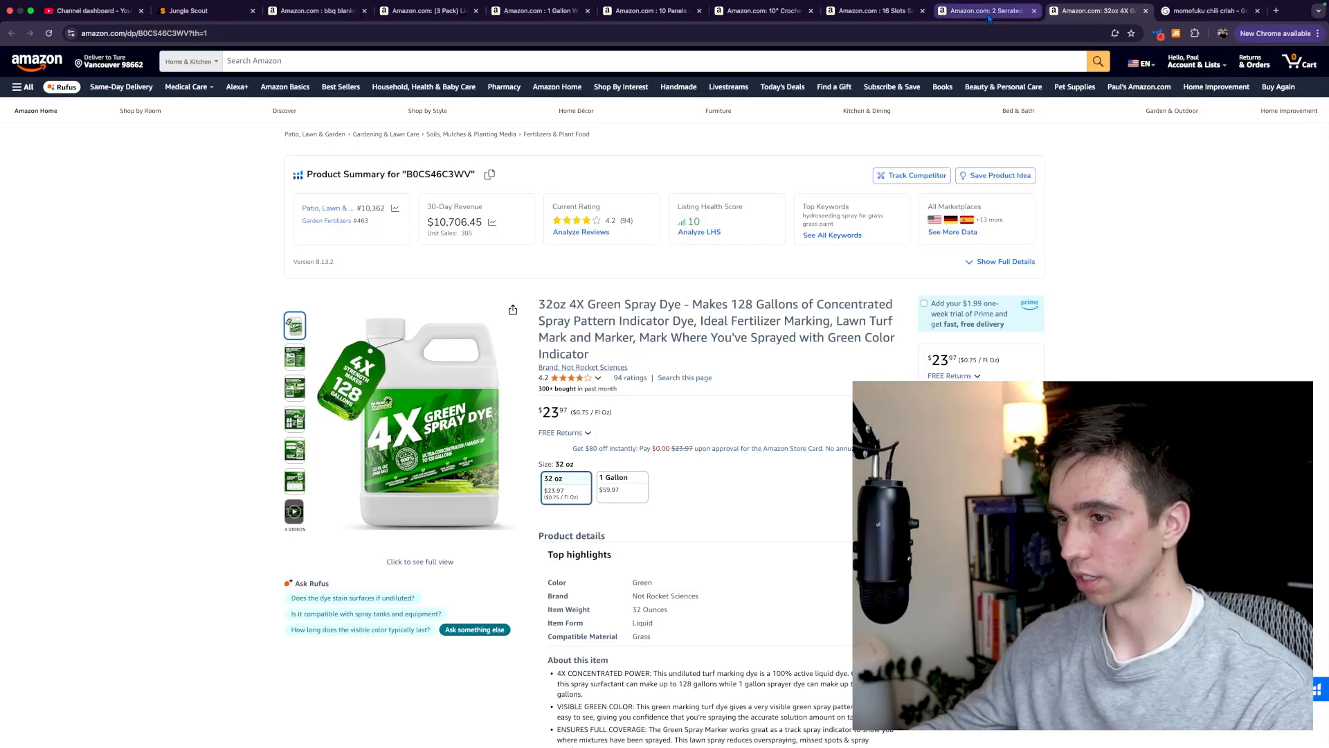
left_click(324, 19)
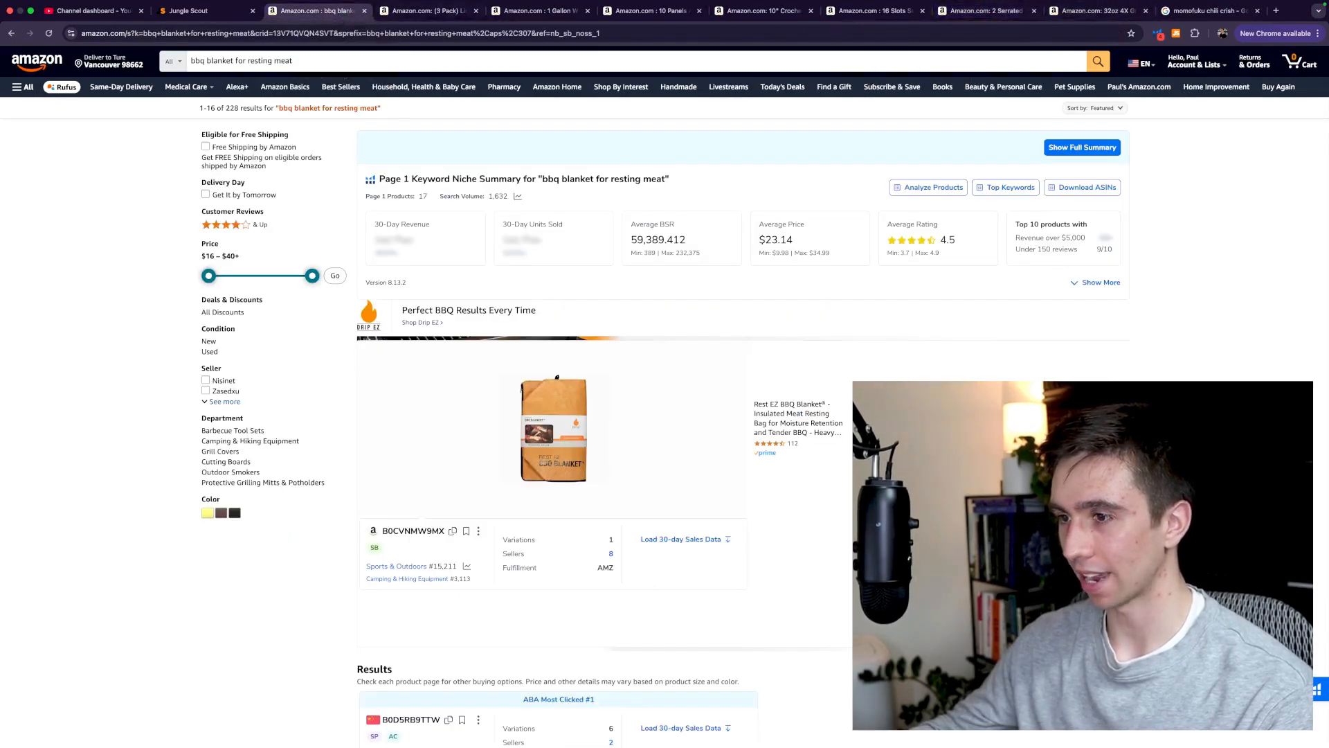
scroll(554, 415, "down", 10)
scroll(468, 396, "up", 2)
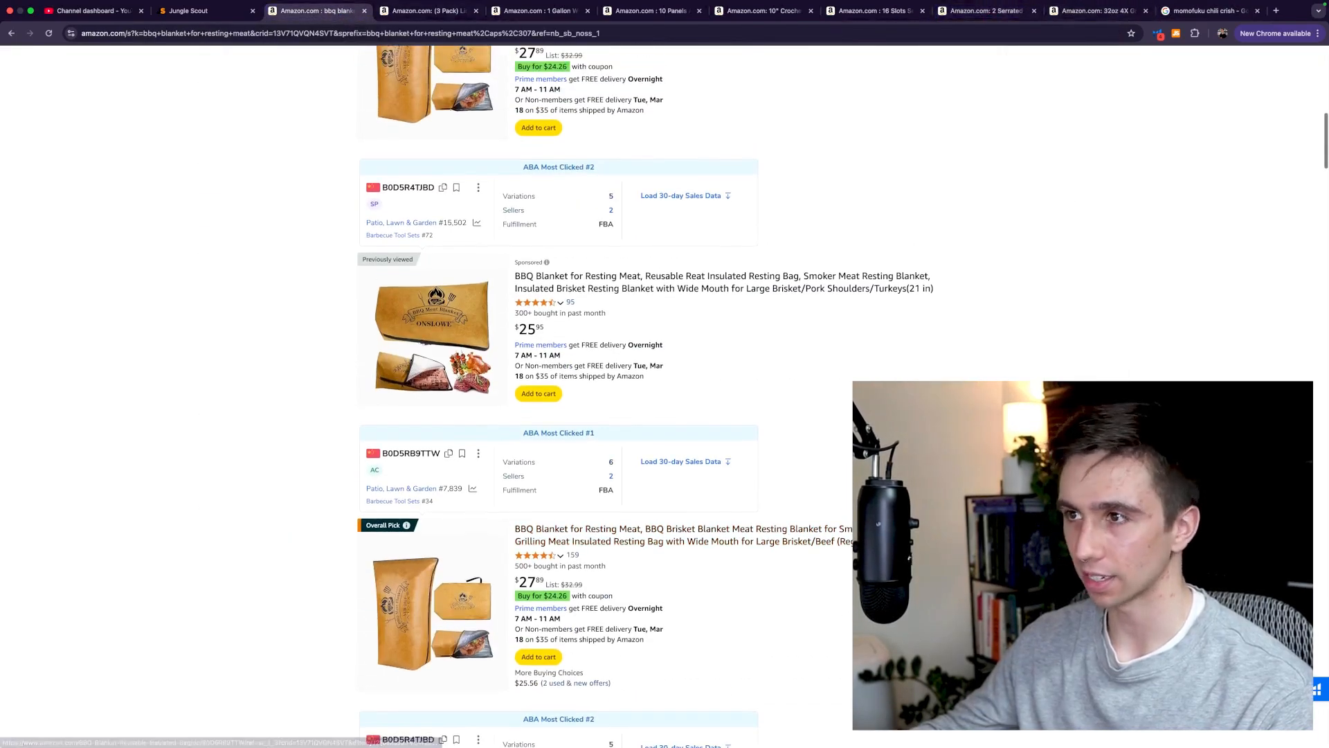
scroll(554, 388, "down", 5)
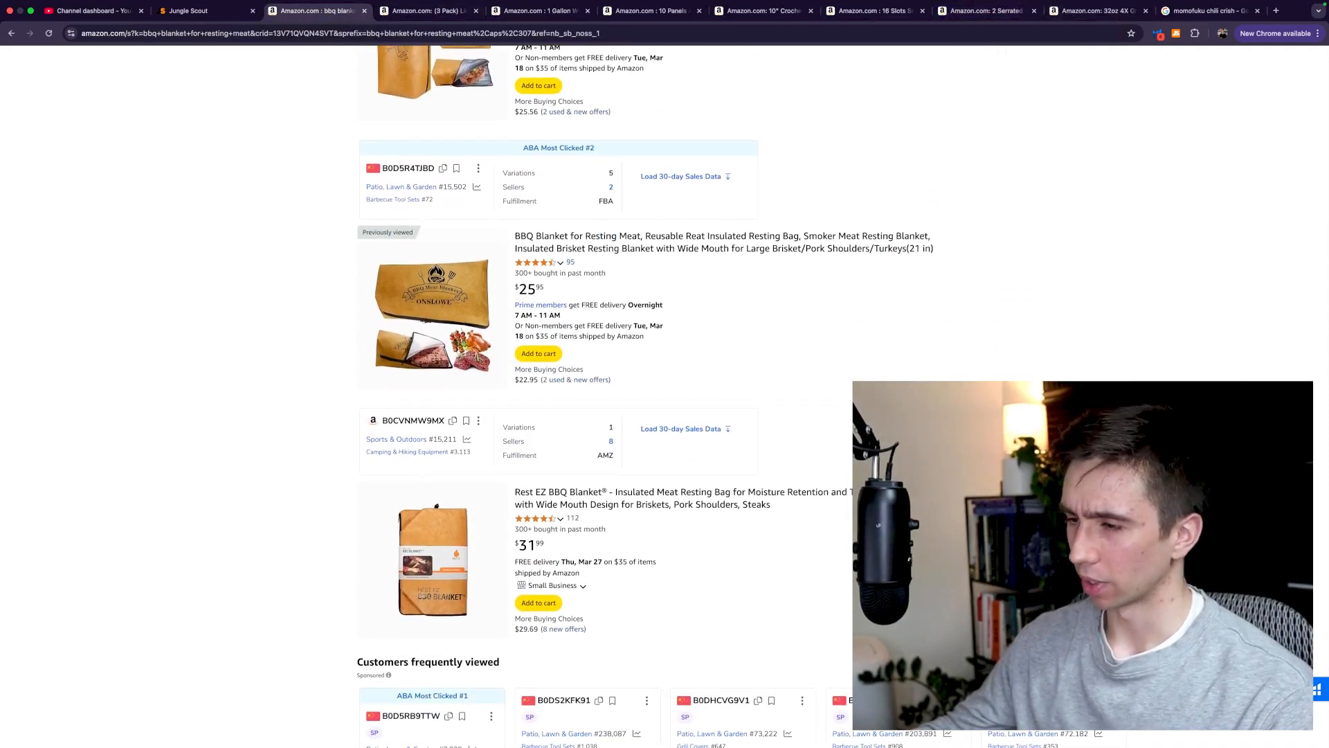
scroll(554, 395, "down", 2)
scroll(554, 395, "up", 1)
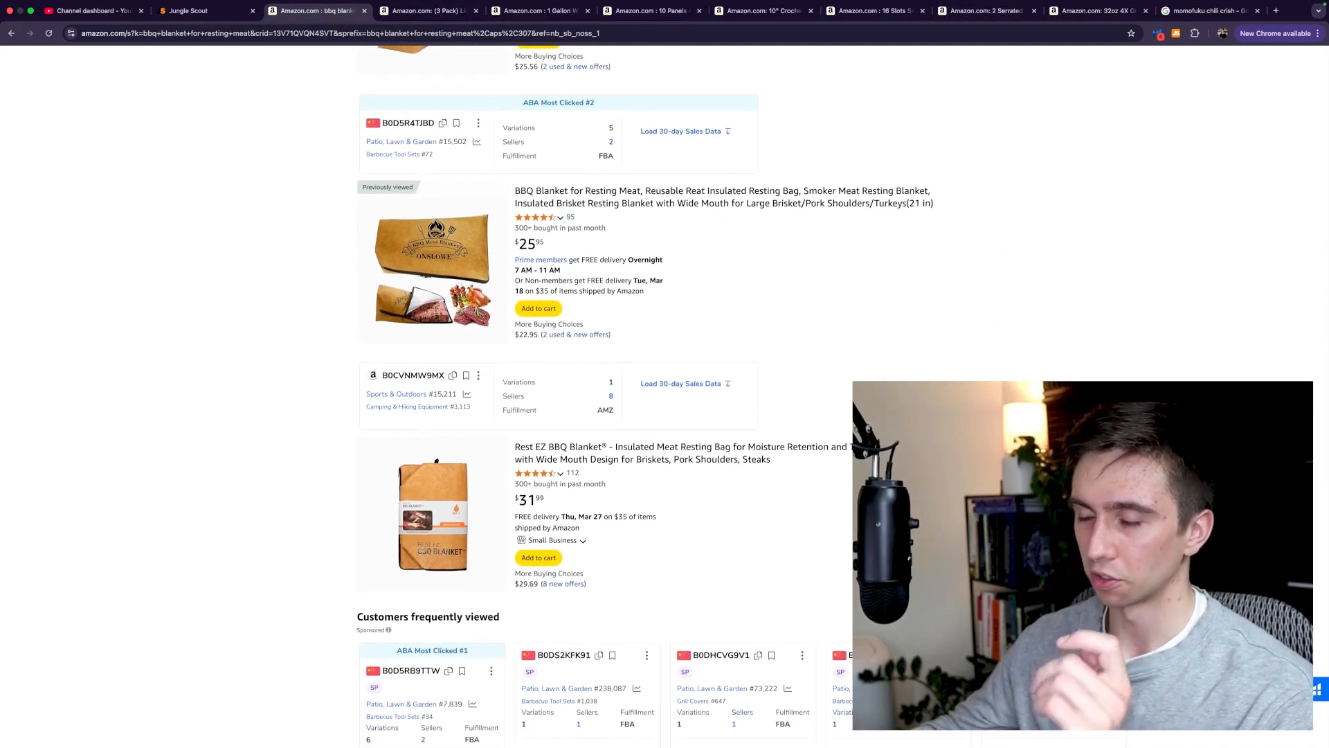
scroll(554, 387, "up", 5)
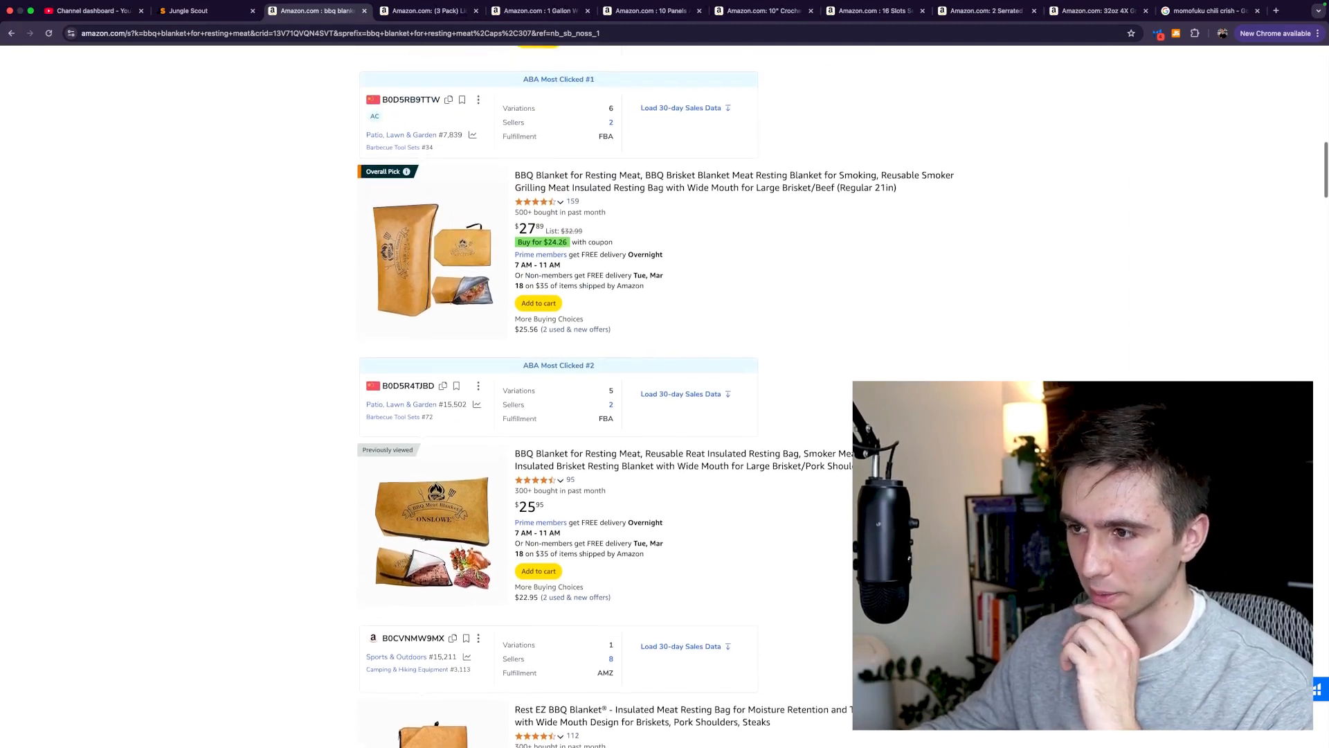
- Analyze the "bbq blanket for resting meat" results in Xray, review the niche's revenue and competing products, and close the analysis
scroll(554, 387, "up", 5)
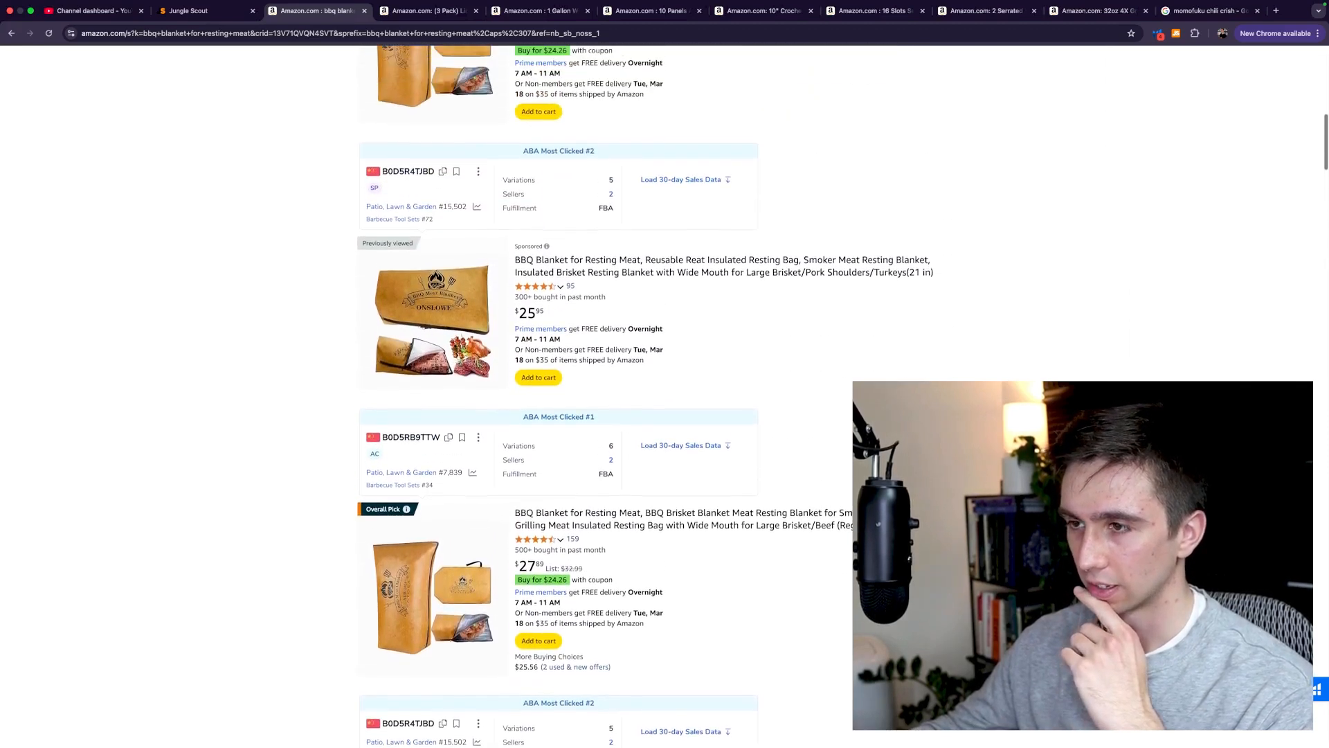
scroll(554, 388, "up", 6)
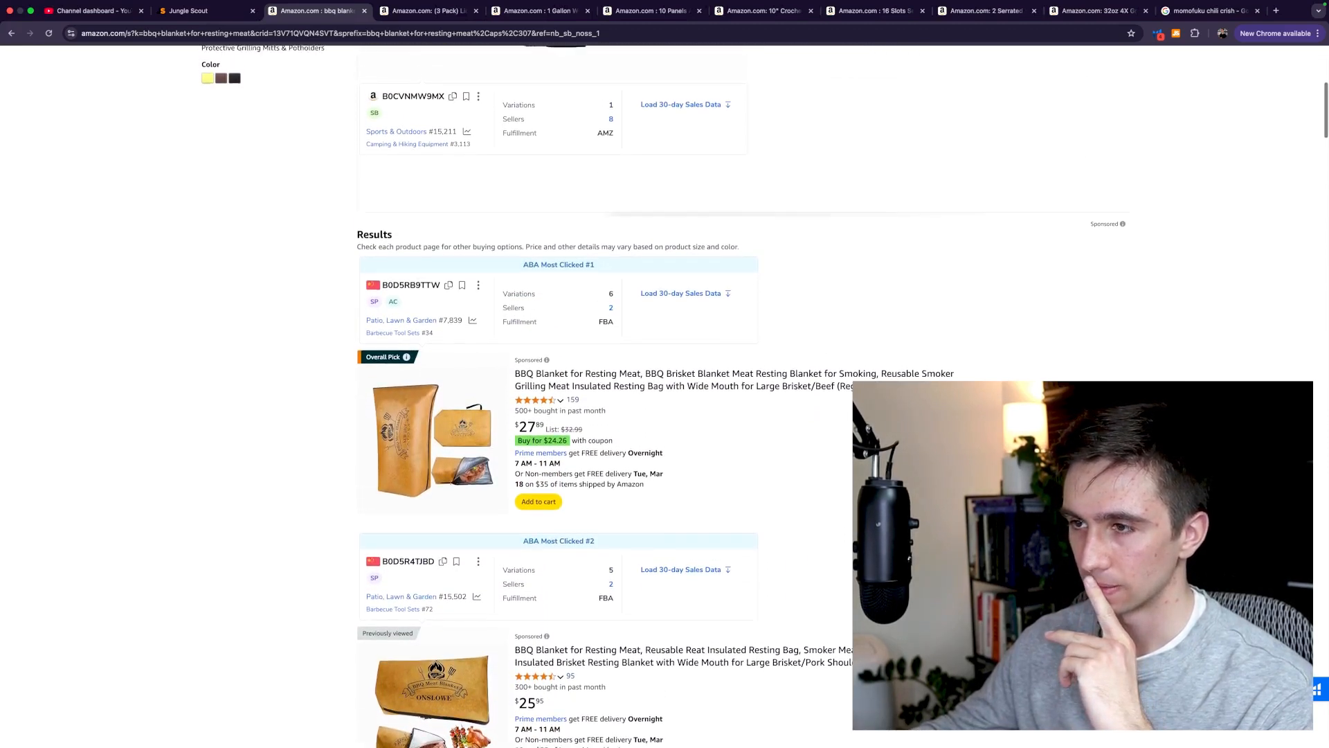
scroll(769, 320, "up", 8)
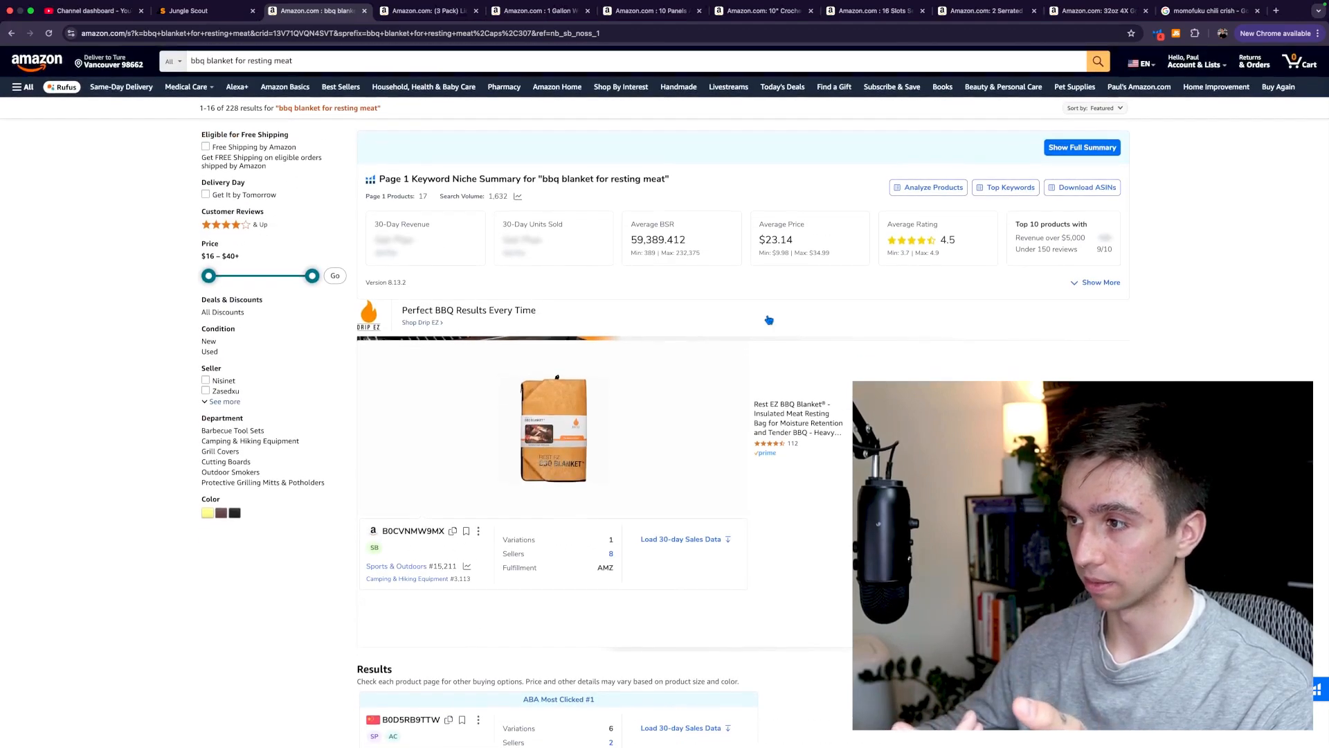
left_click(946, 189)
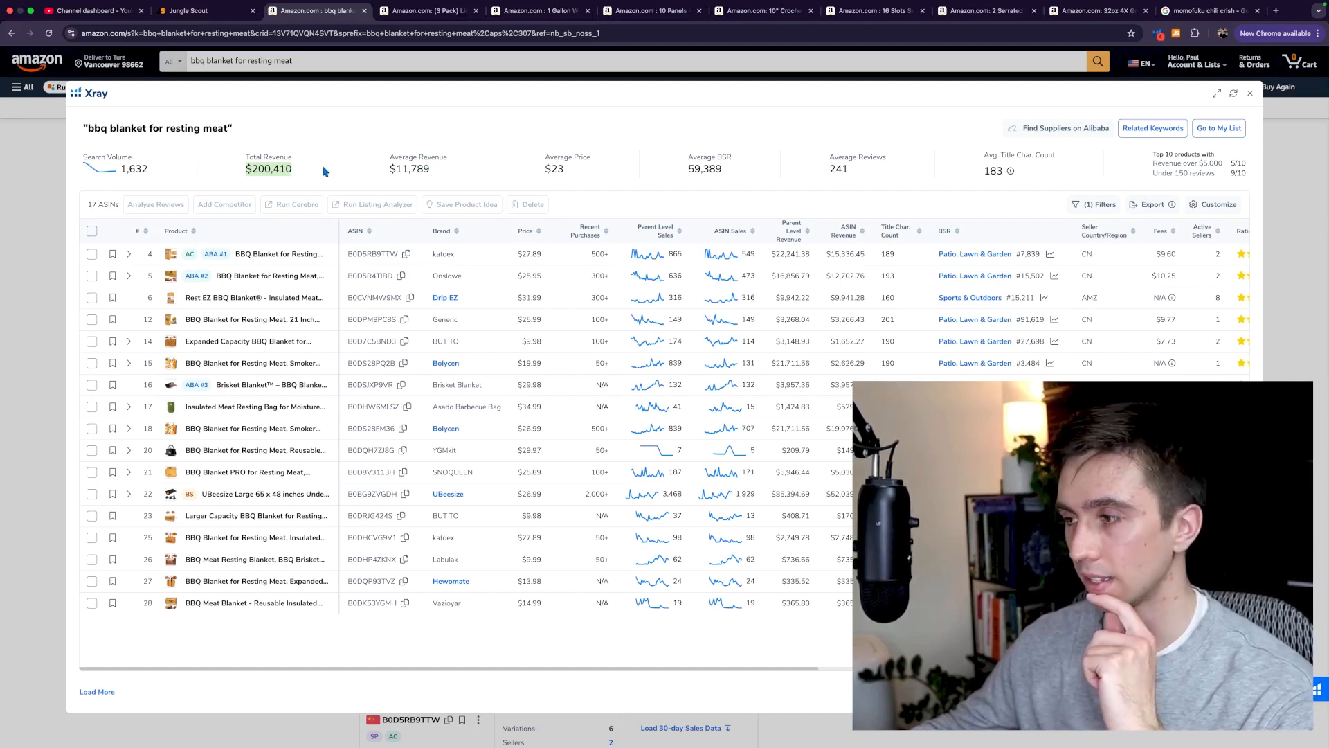
left_click(1251, 94)
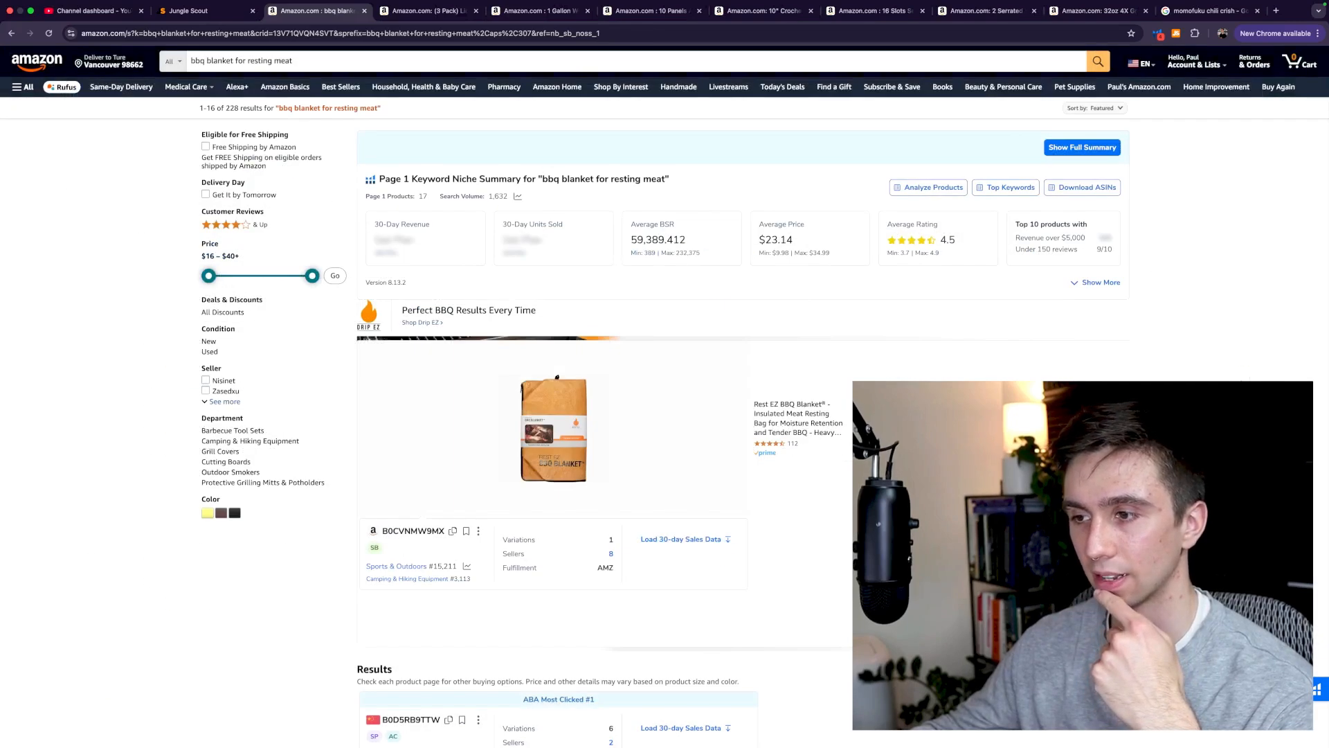
- Compare the BBQ blanket results in the Jungle Scout overlay and open the first katoex listing to examine its images, variants and details
scroll(665, 394, "down", 7)
scroll(656, 395, "down", 3)
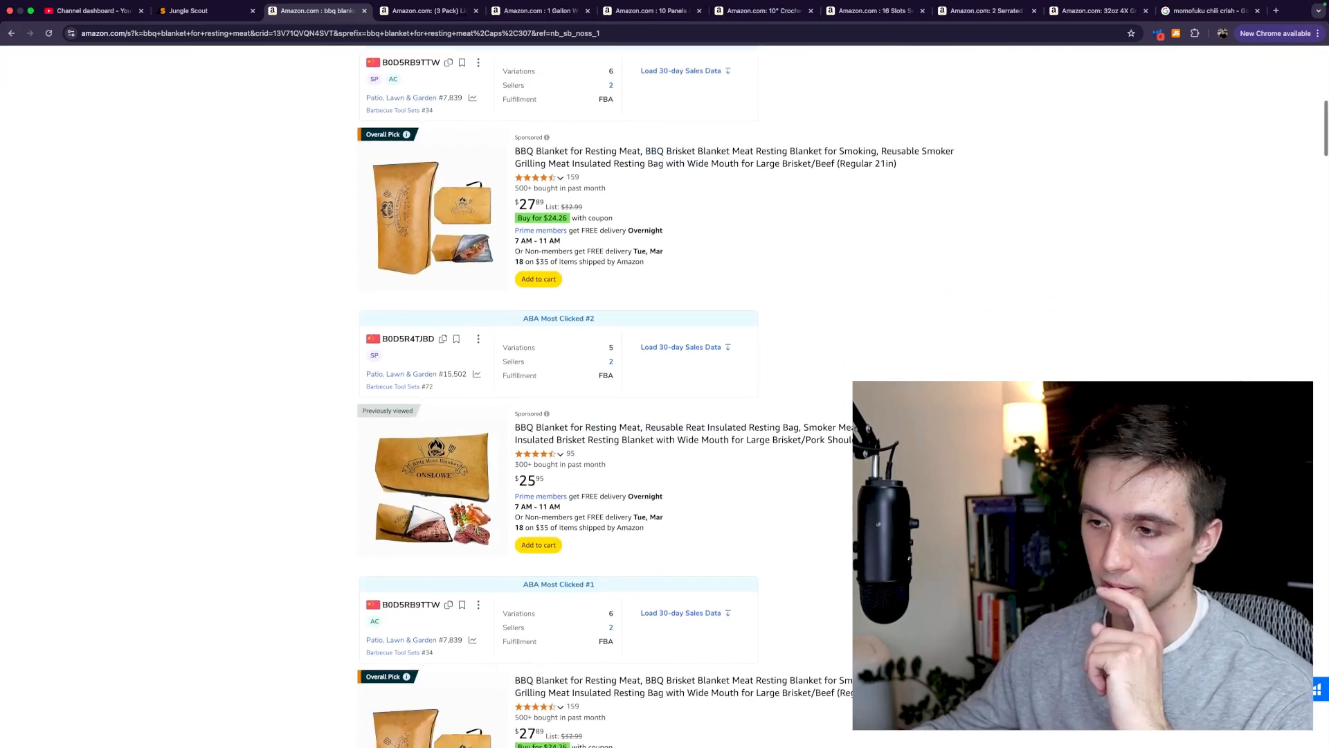
scroll(1167, 55, "up", 10)
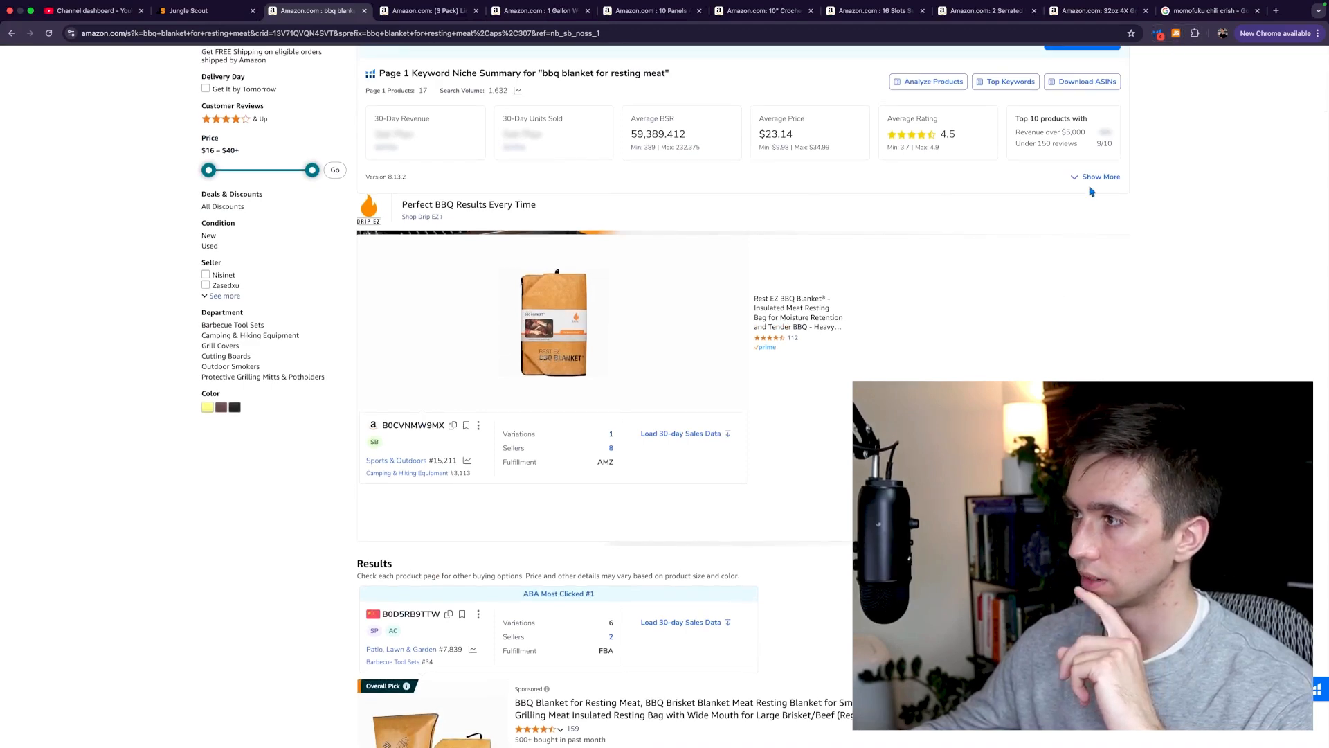
scroll(403, 321, "up", 2)
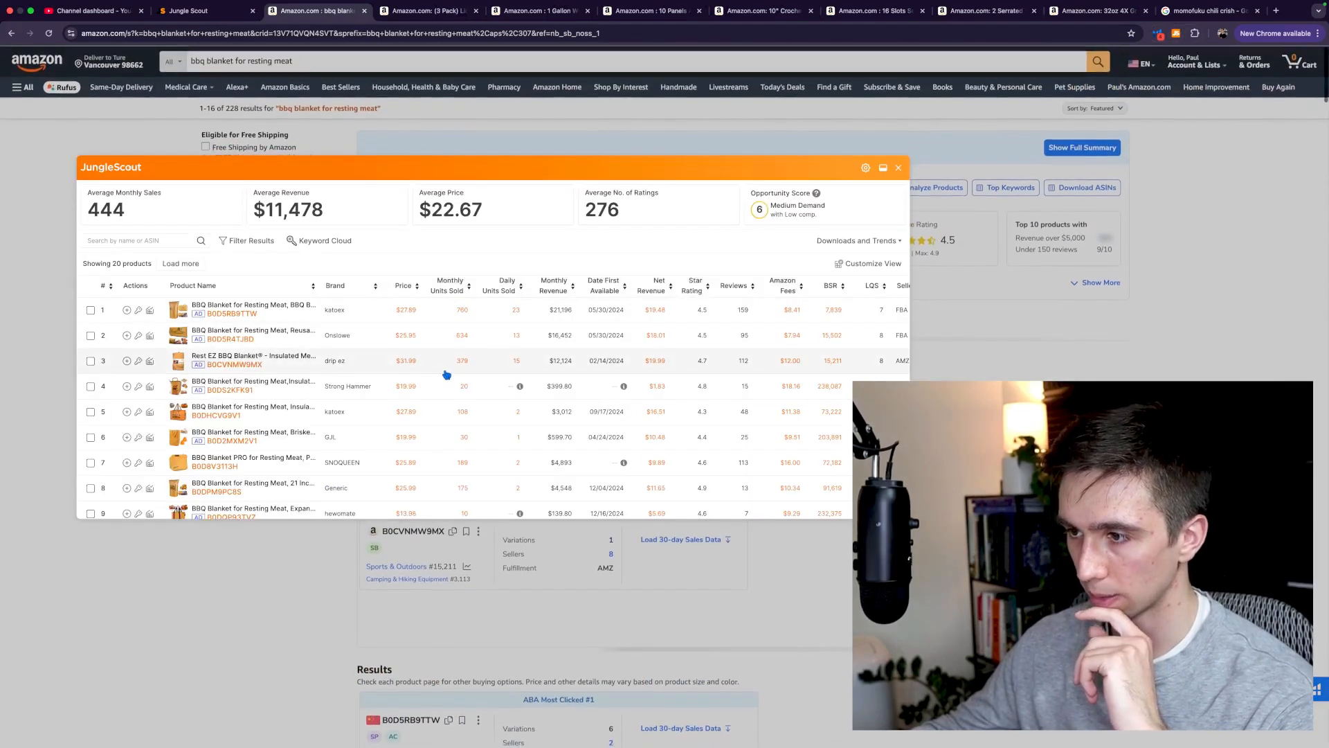
left_click(242, 312)
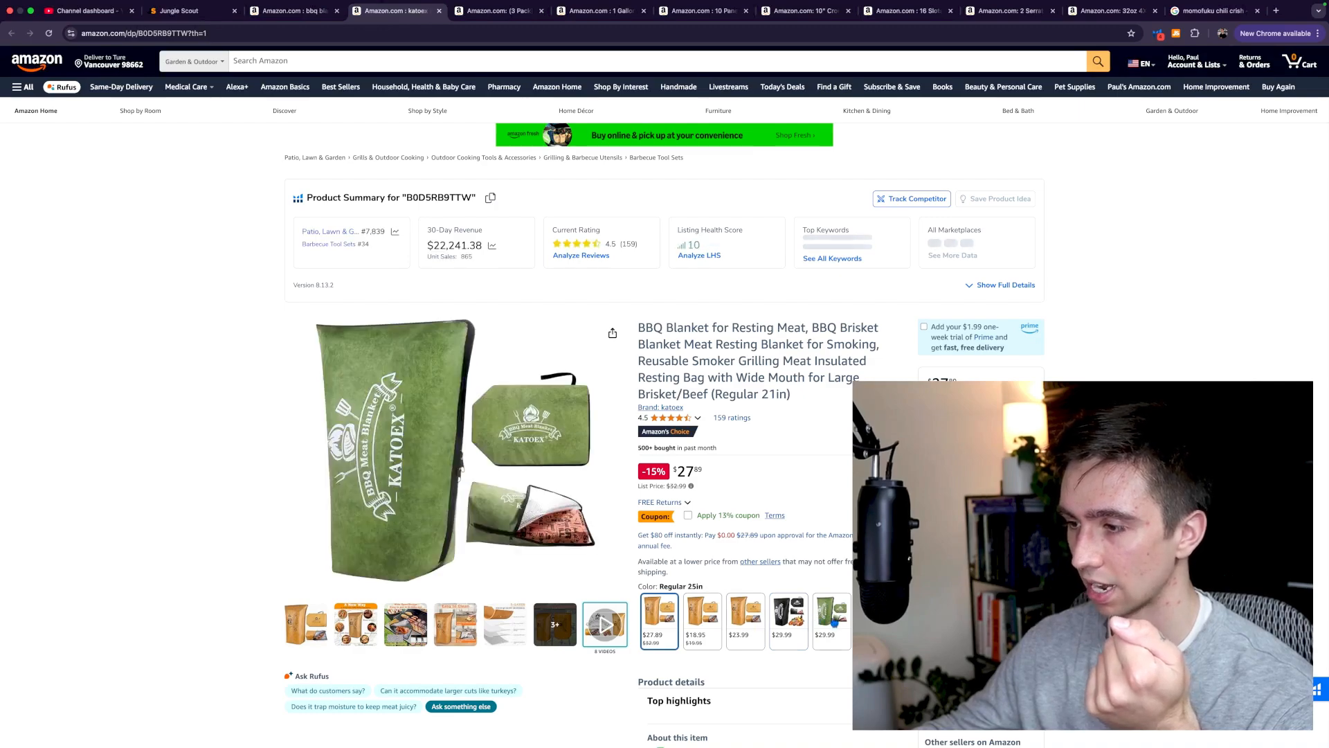
scroll(848, 622, "down", 3)
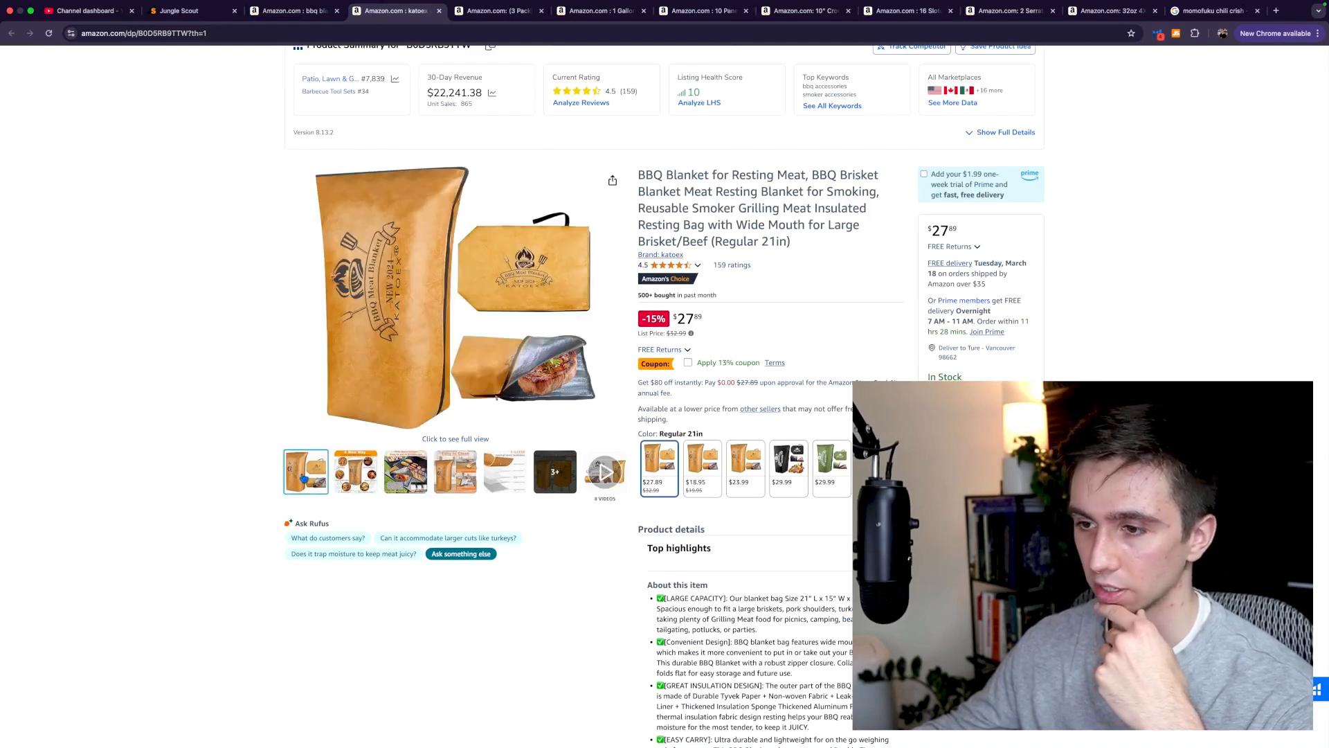
- Enter "brisket" as a web search in a new browser tab
left_click(1276, 10)
type("briskeyt")
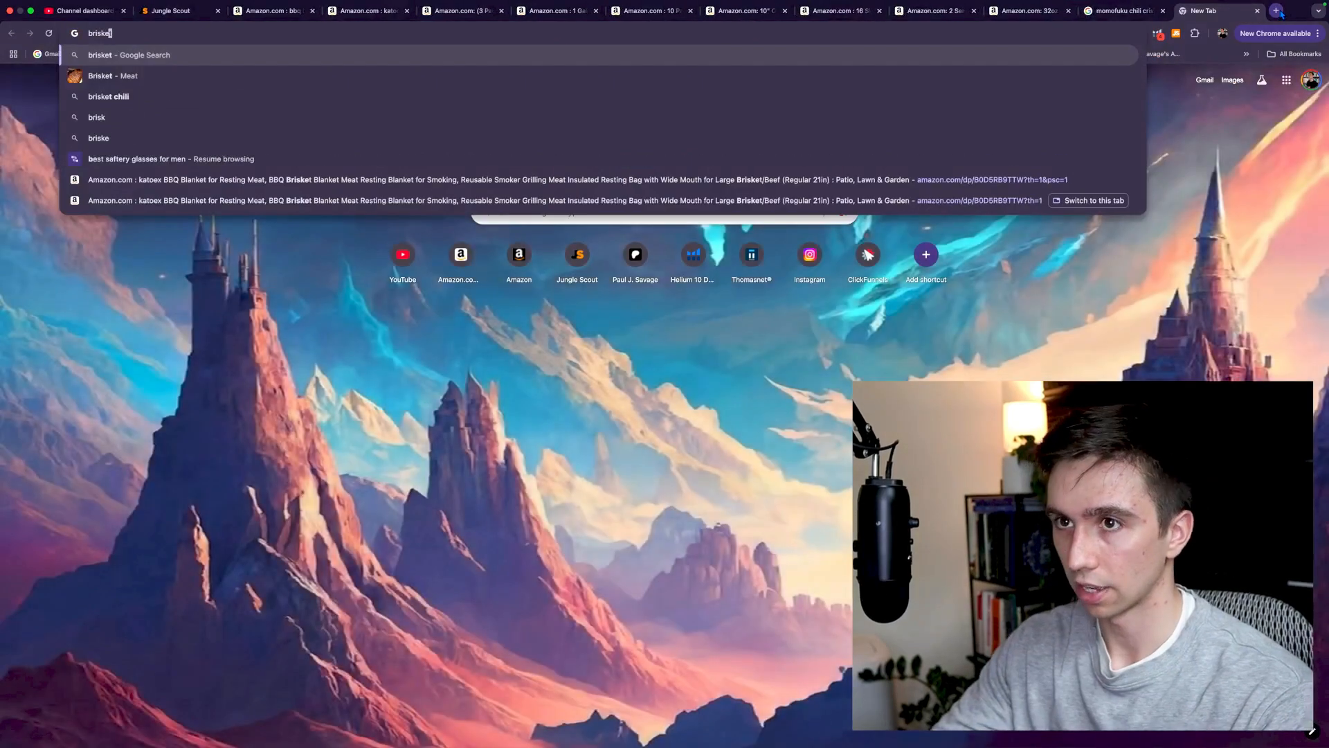
key("BackSpace")
key("BackSpace")
type("t ")
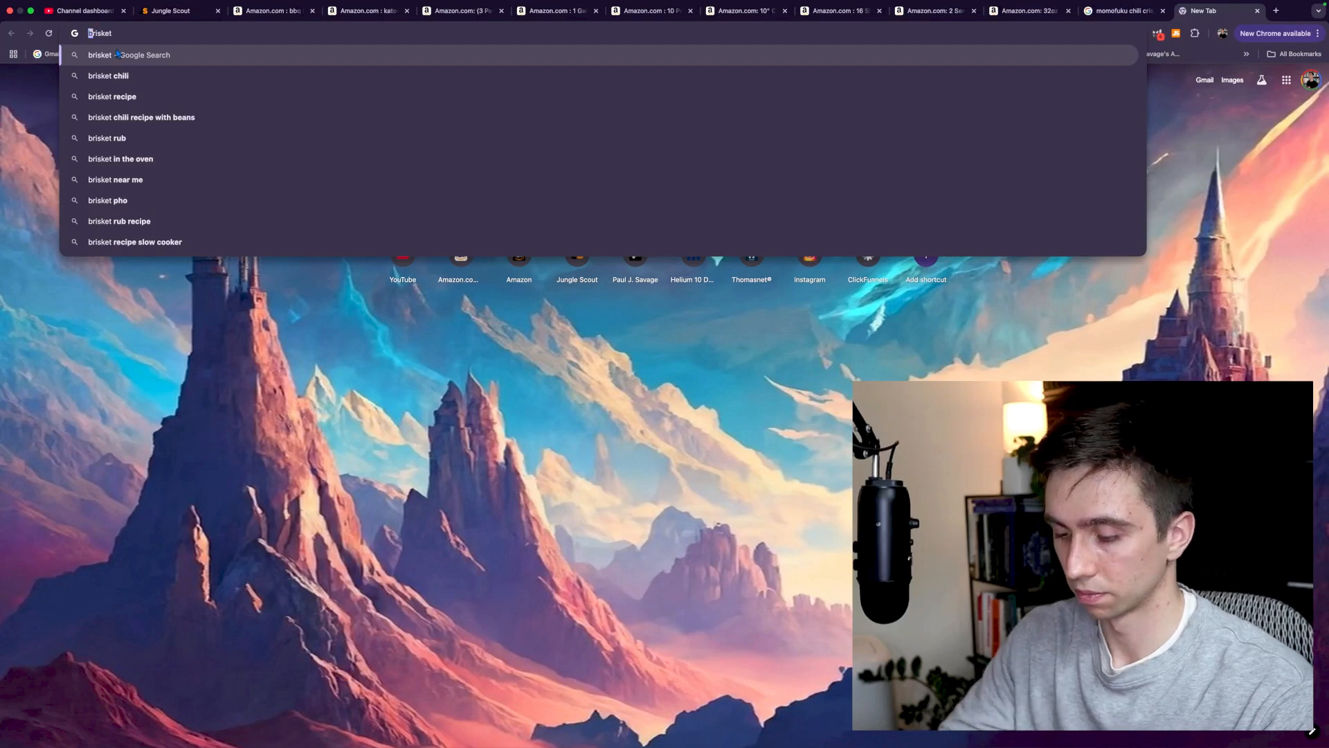
- Search Google for "best brisket rub"
type("best ")
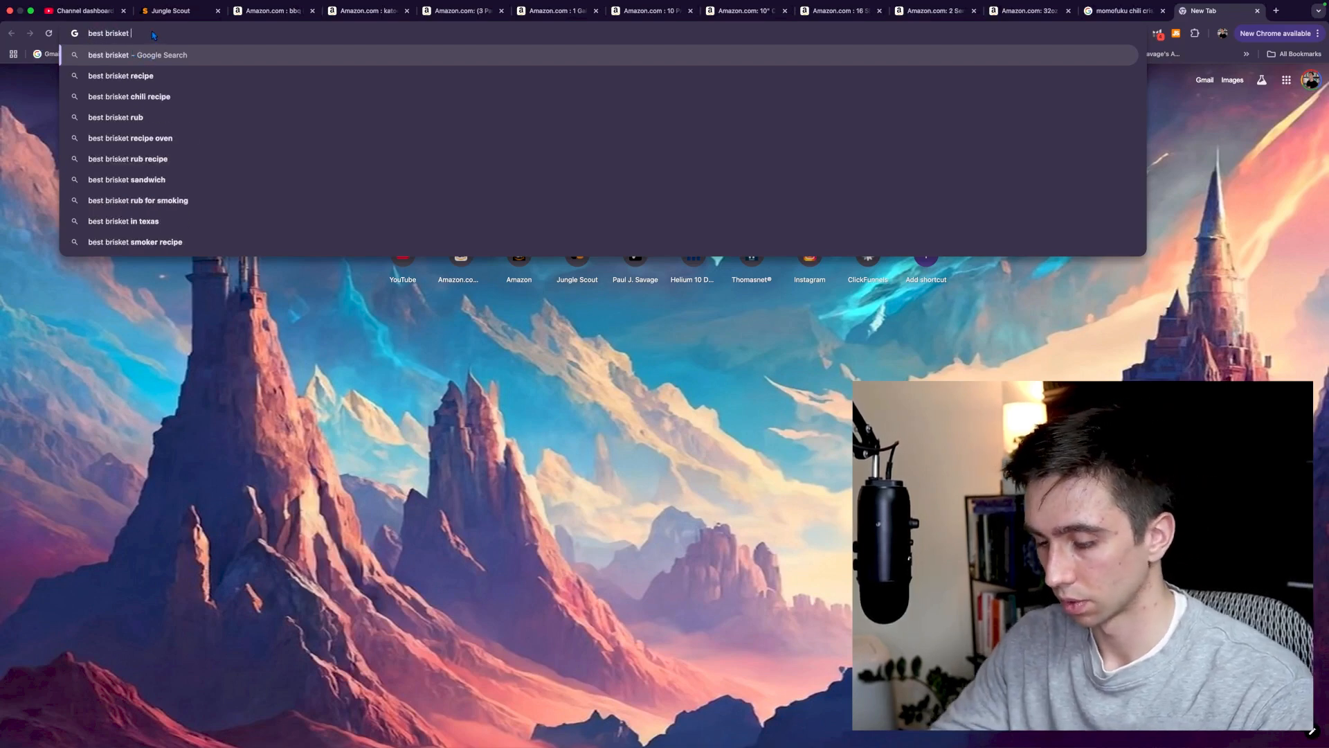
type("rub")
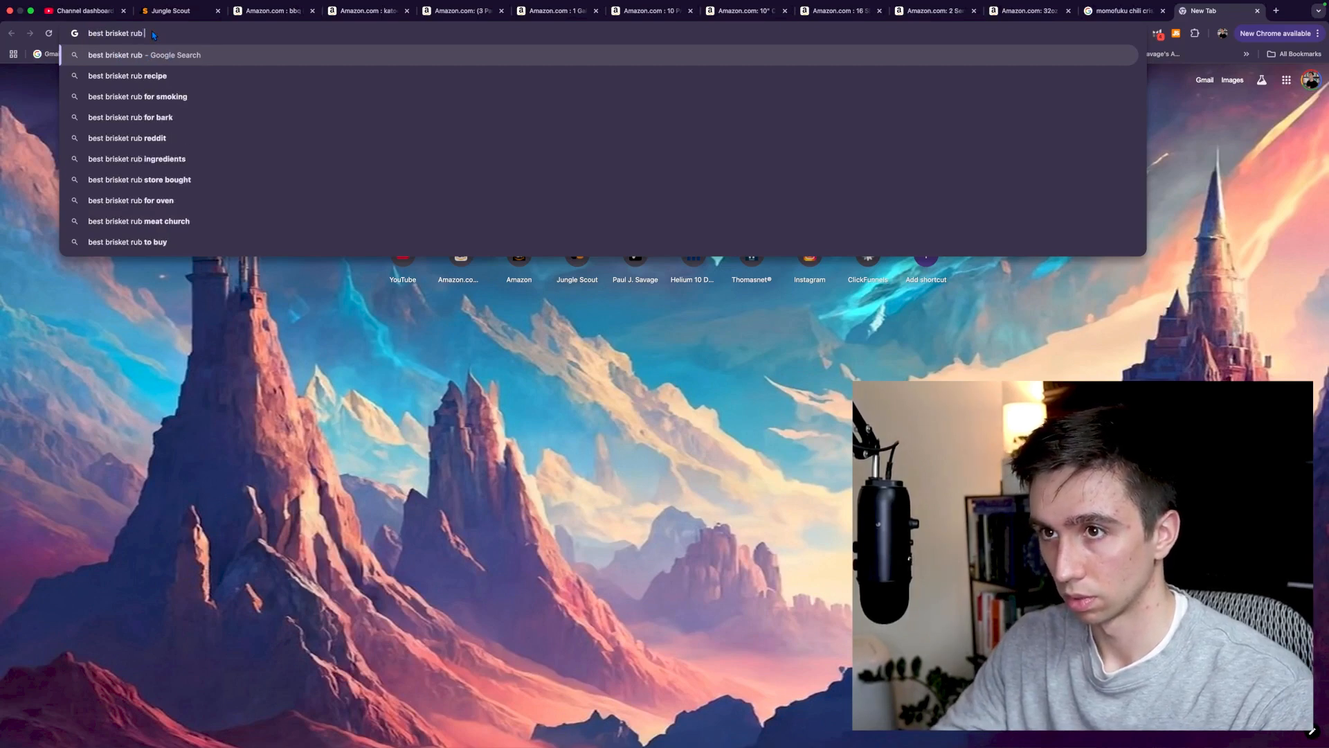
key("Return")
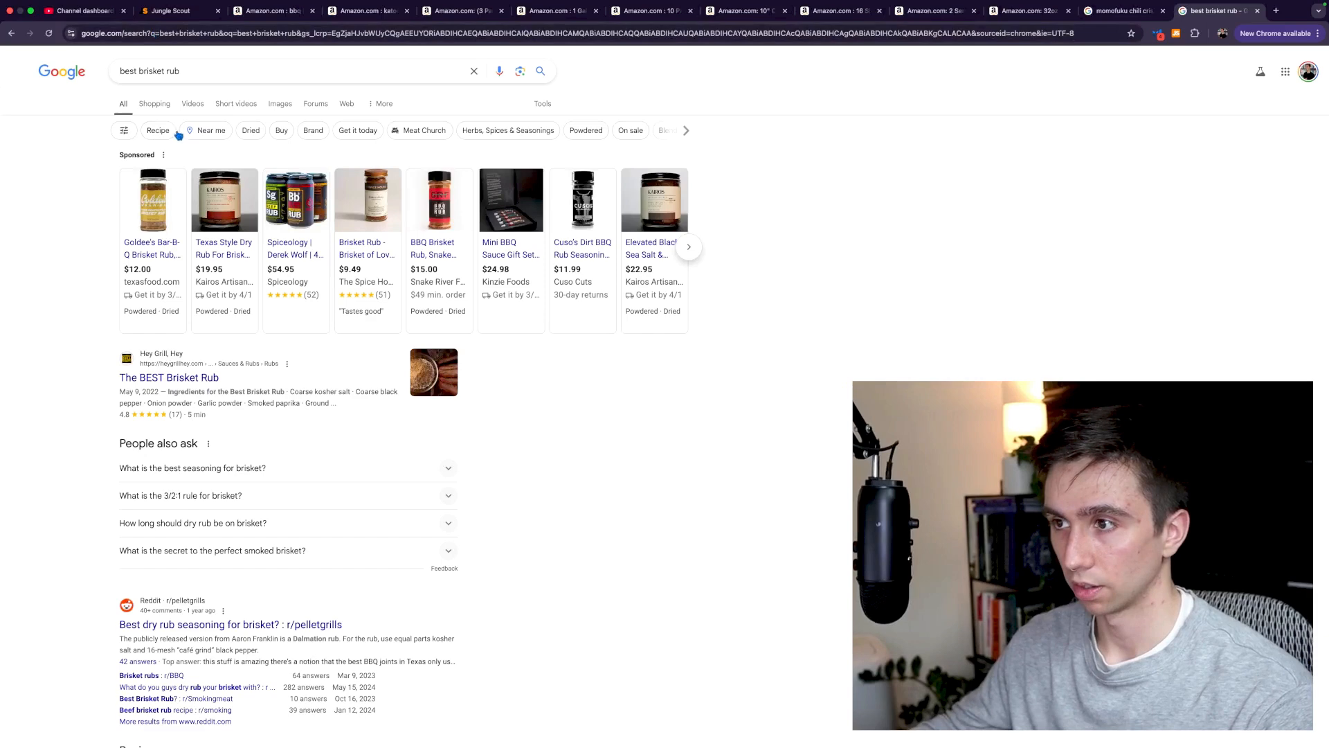
- Open the Hey Grill, Hey article "The BEST Brisket Rub" from the results and skim through its recipe content
left_click(184, 379)
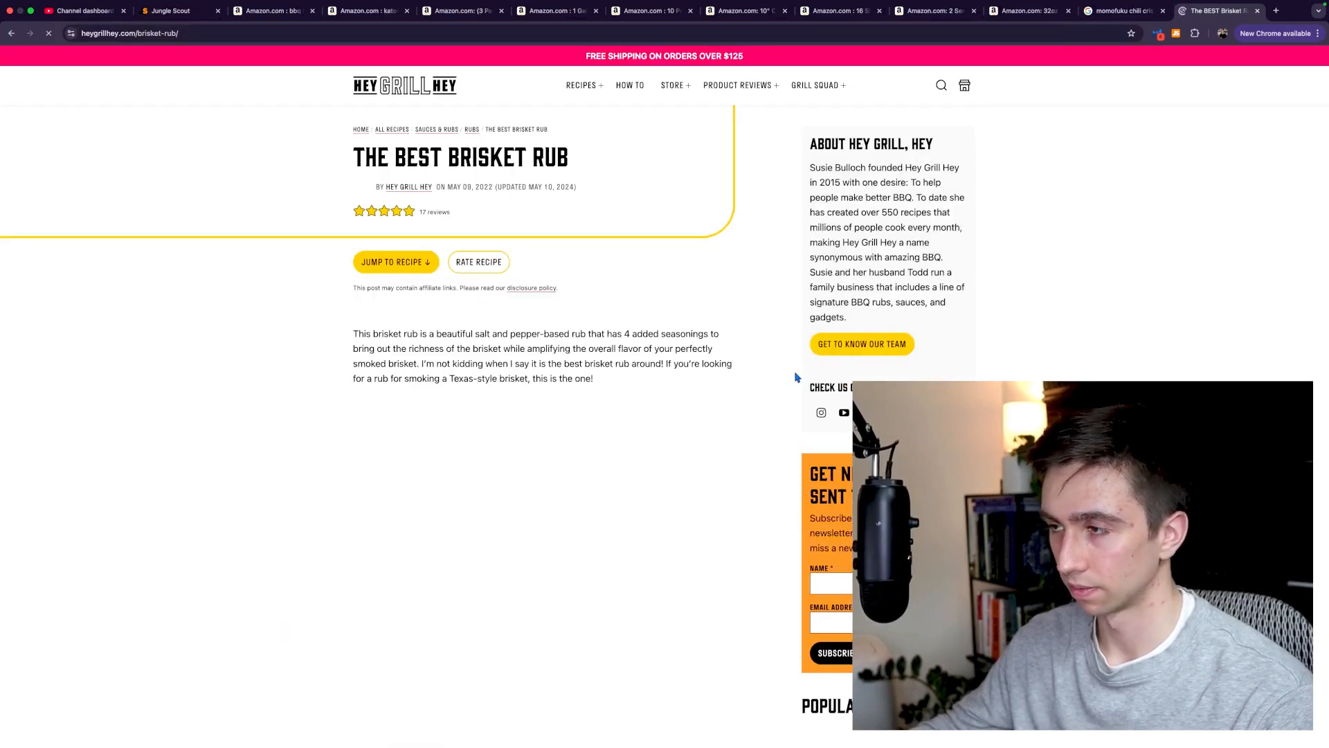
scroll(782, 410, "down", 20)
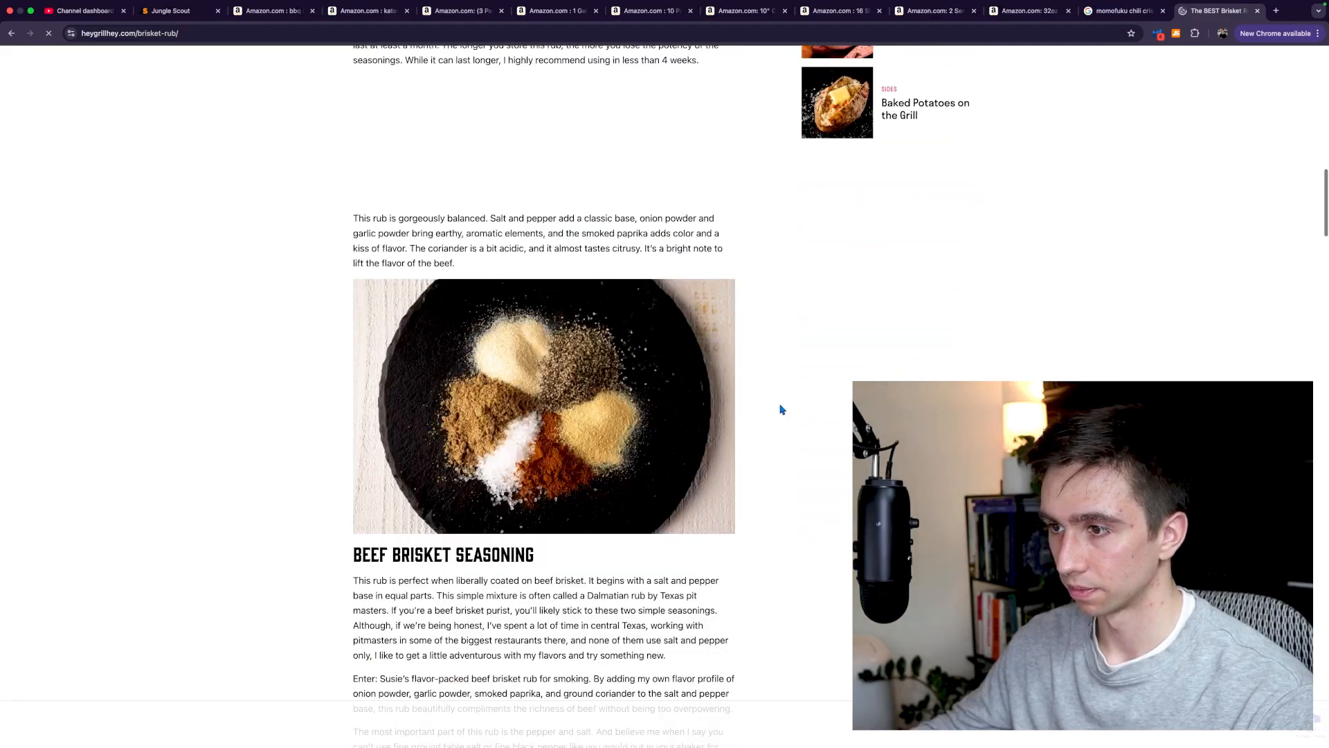
scroll(783, 409, "down", 8)
scroll(782, 409, "down", 8)
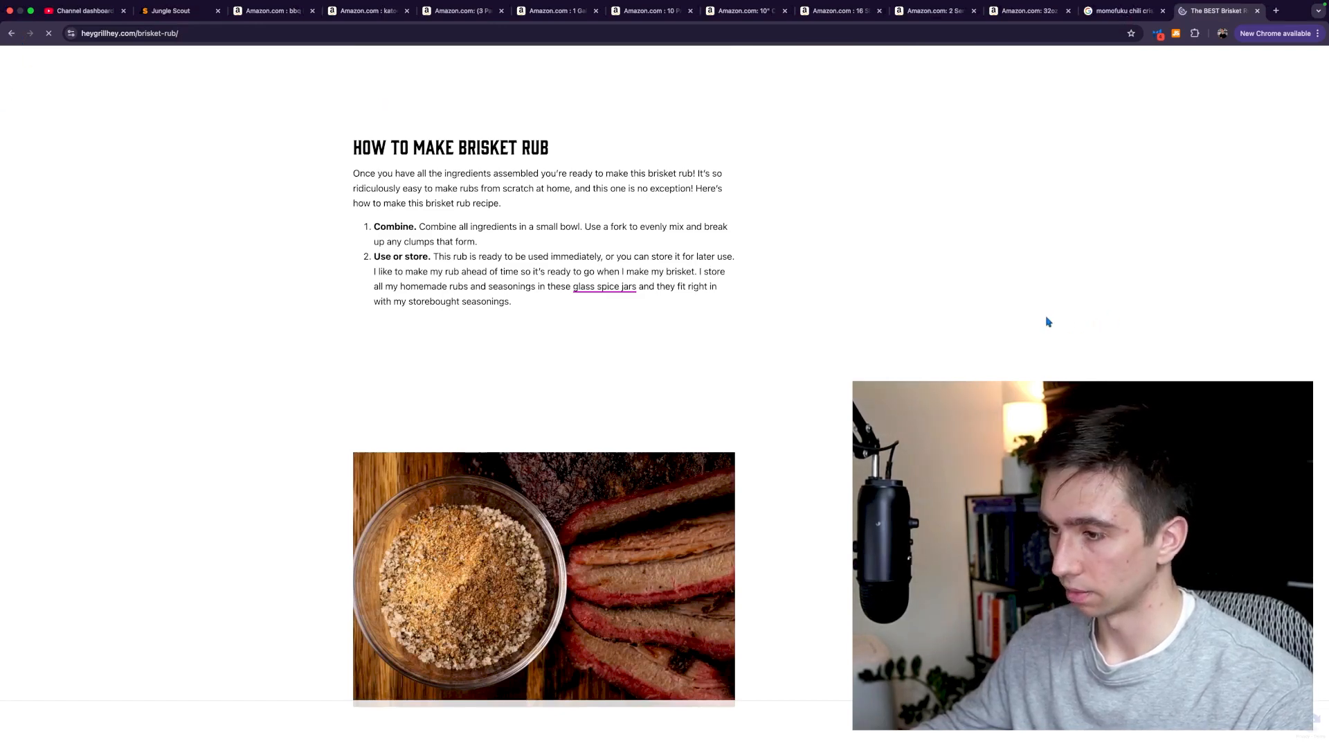
- Return to the Google results and show the shopping results for "best brisket rub"
left_click(11, 33)
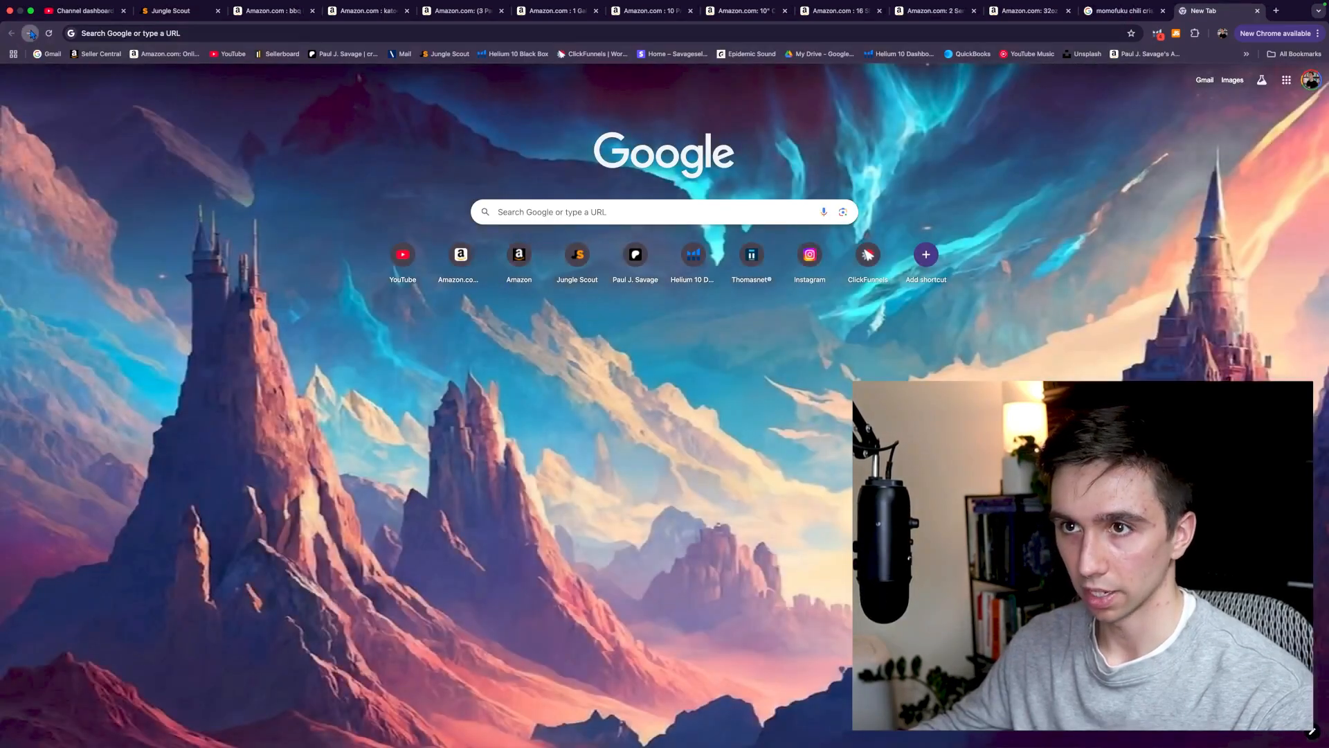
left_click(31, 33)
left_click(160, 114)
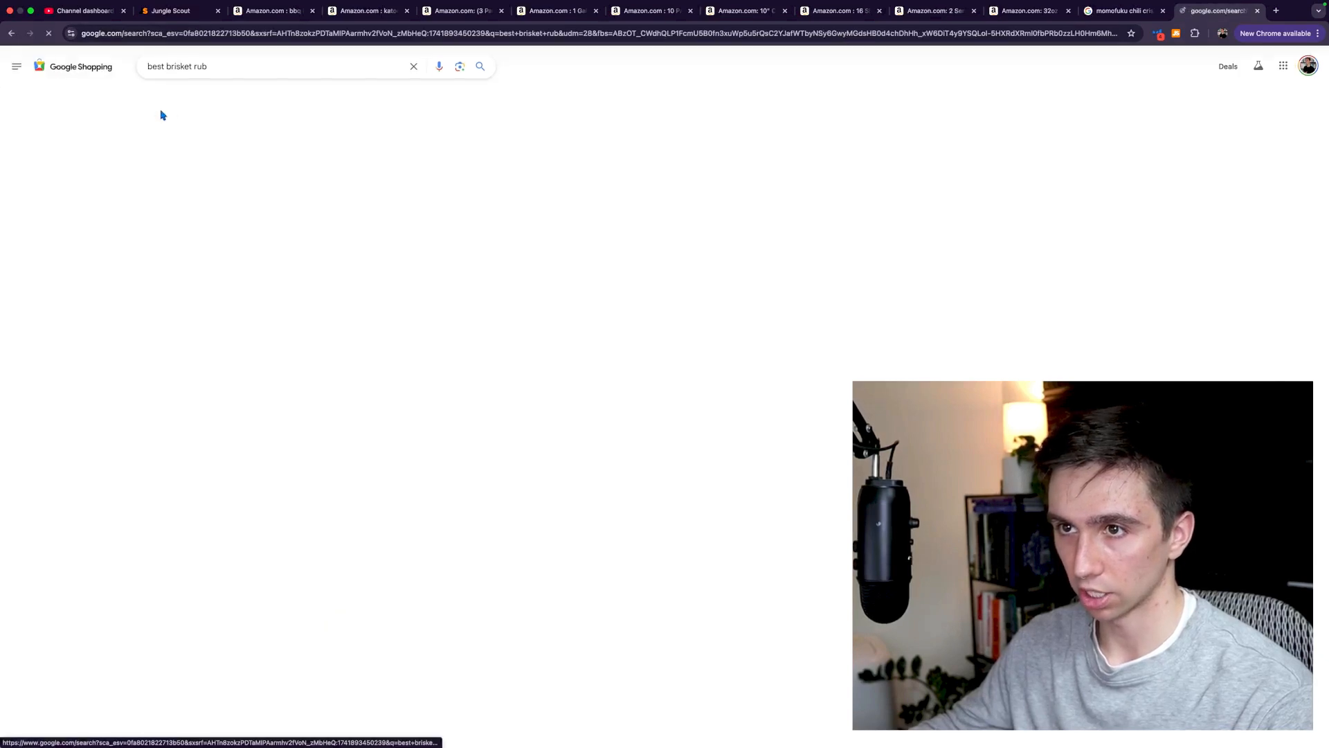
- Examine the brisket rub listings in Google Shopping, comparing brands, packaging, prices and ratings
scroll(934, 277, "down", 2)
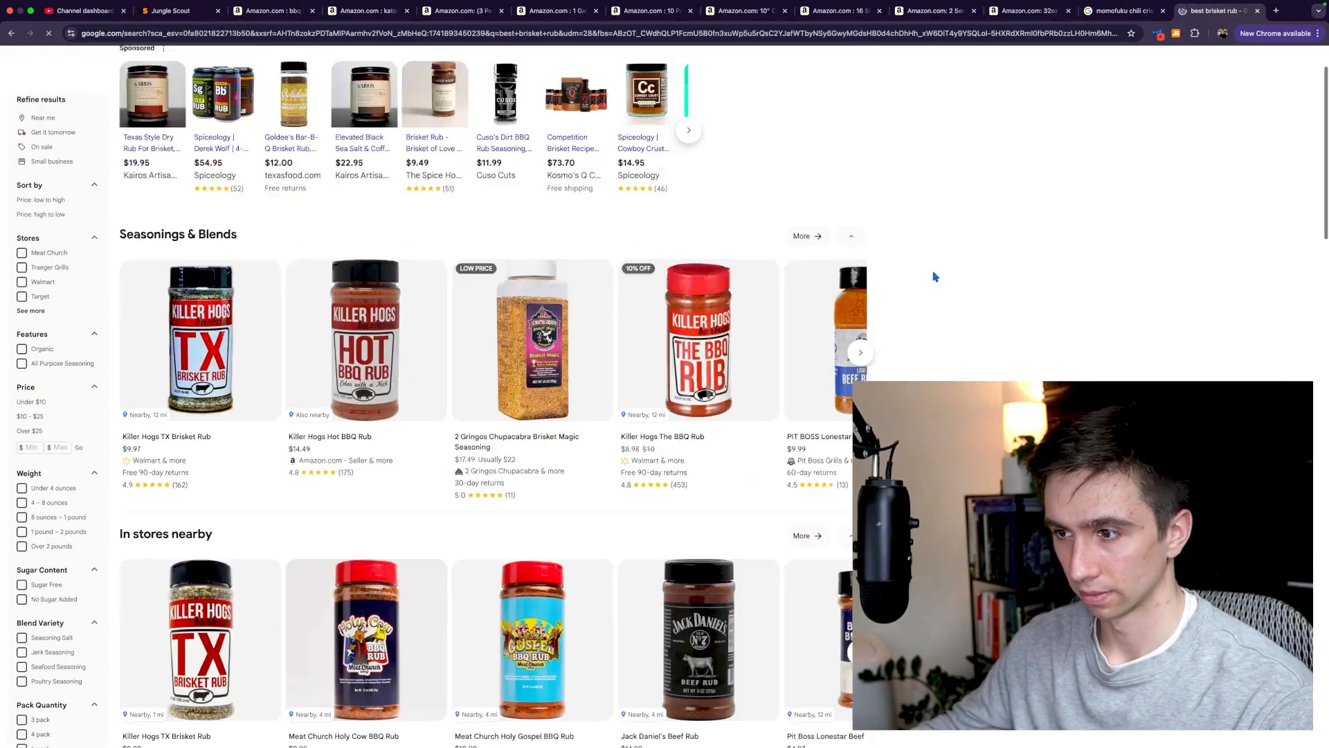
scroll(982, 309, "down", 3)
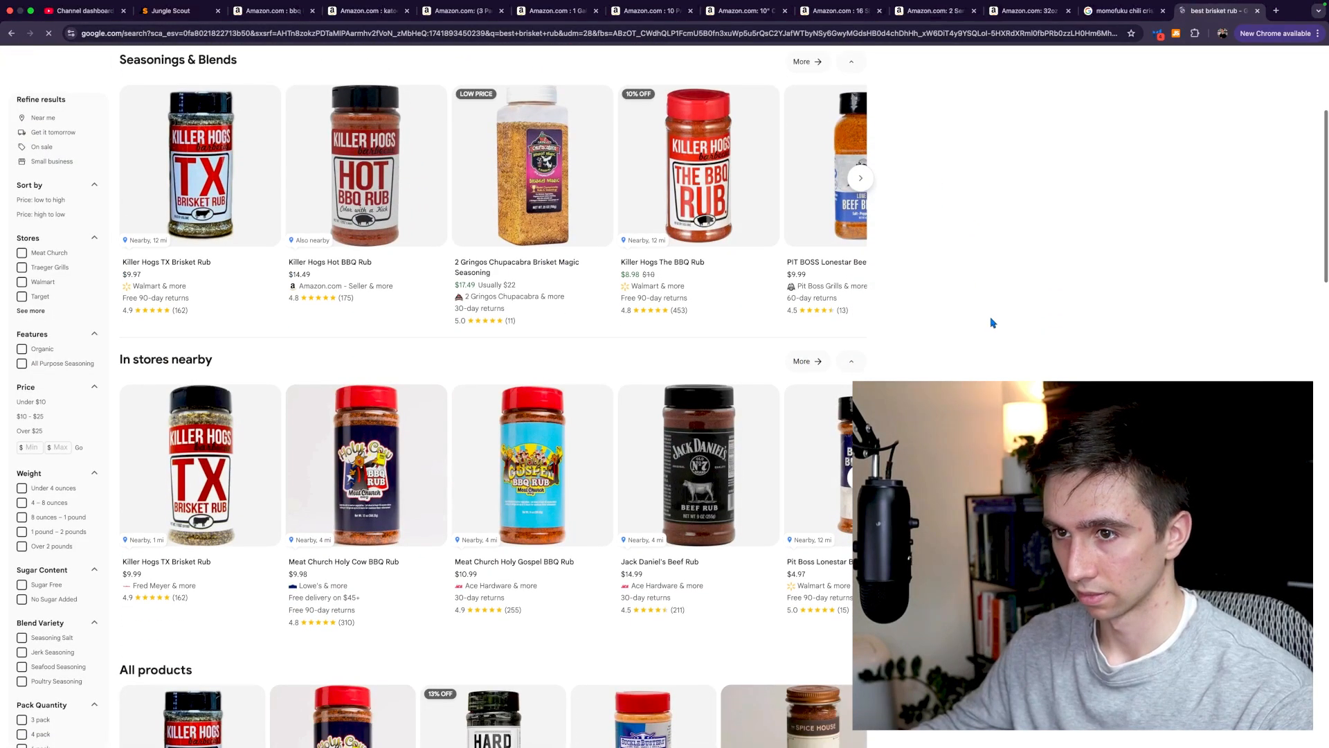
scroll(992, 324, "down", 5)
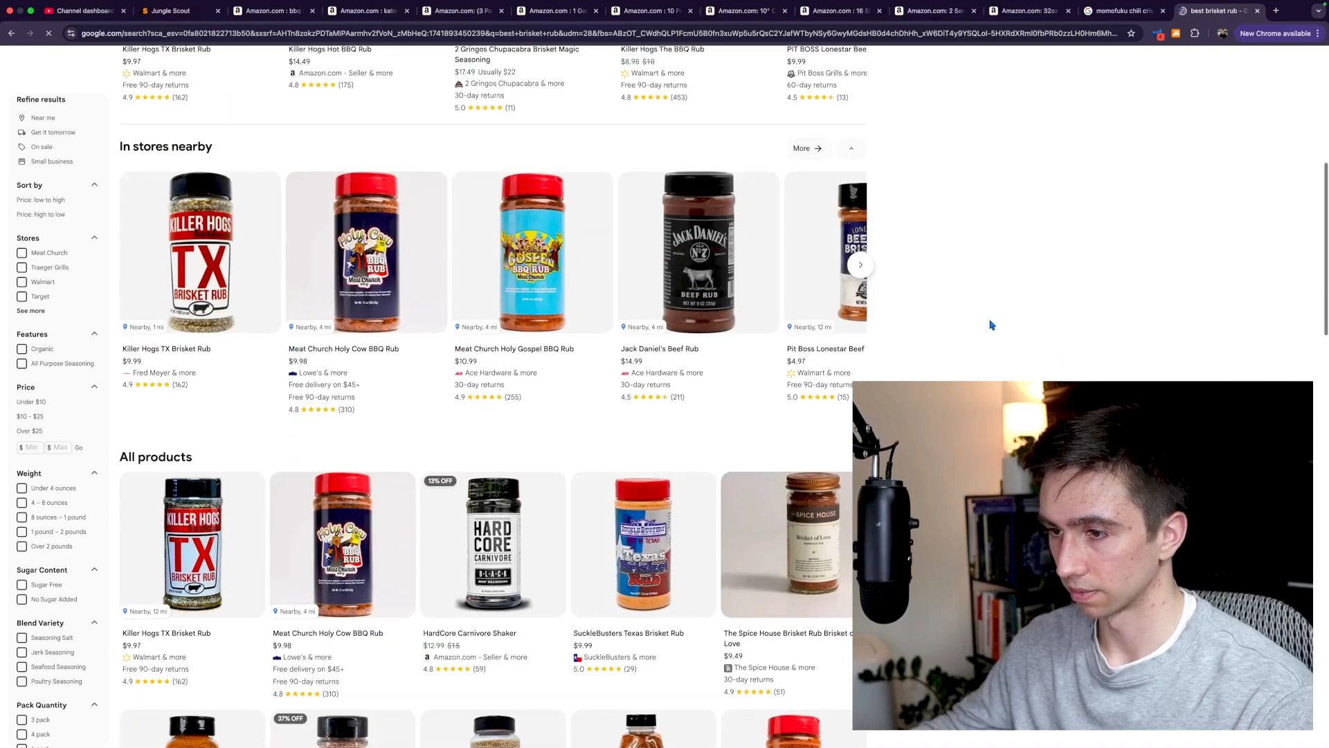
scroll(991, 324, "down", 1)
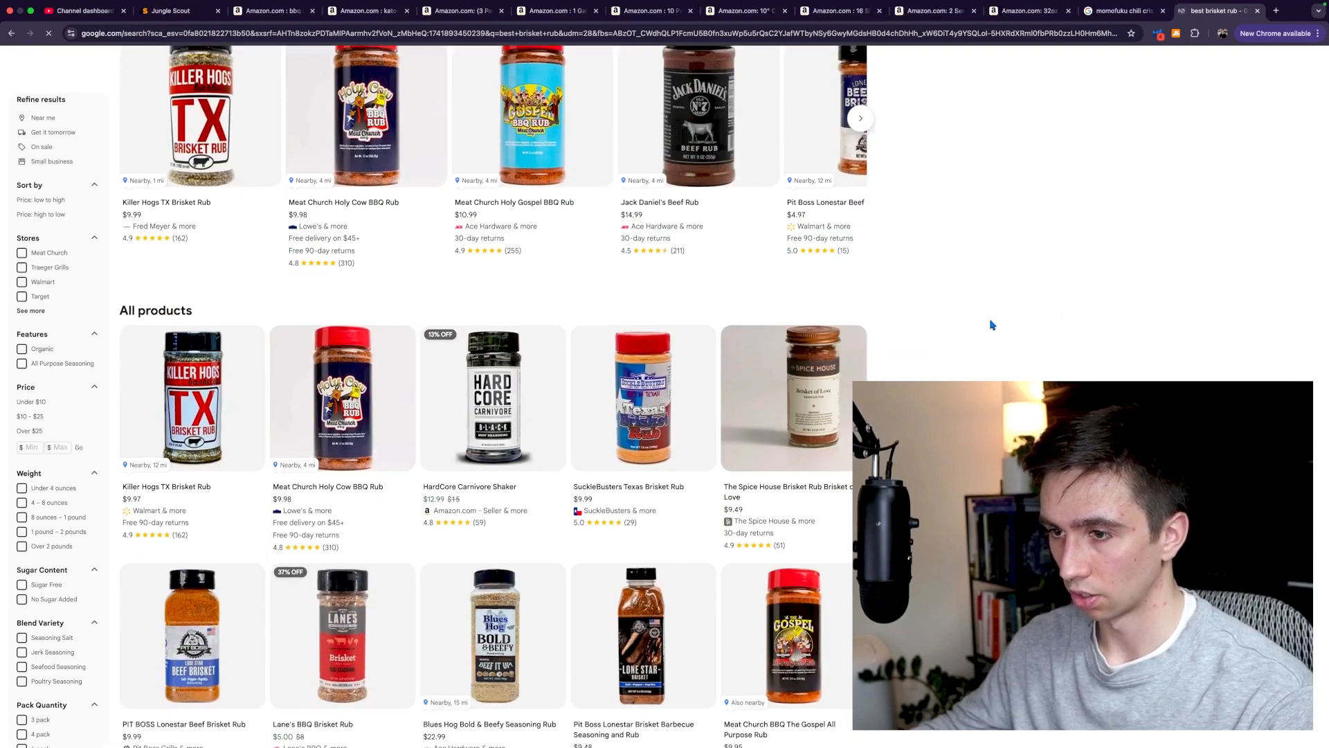
scroll(992, 325, "down", 7)
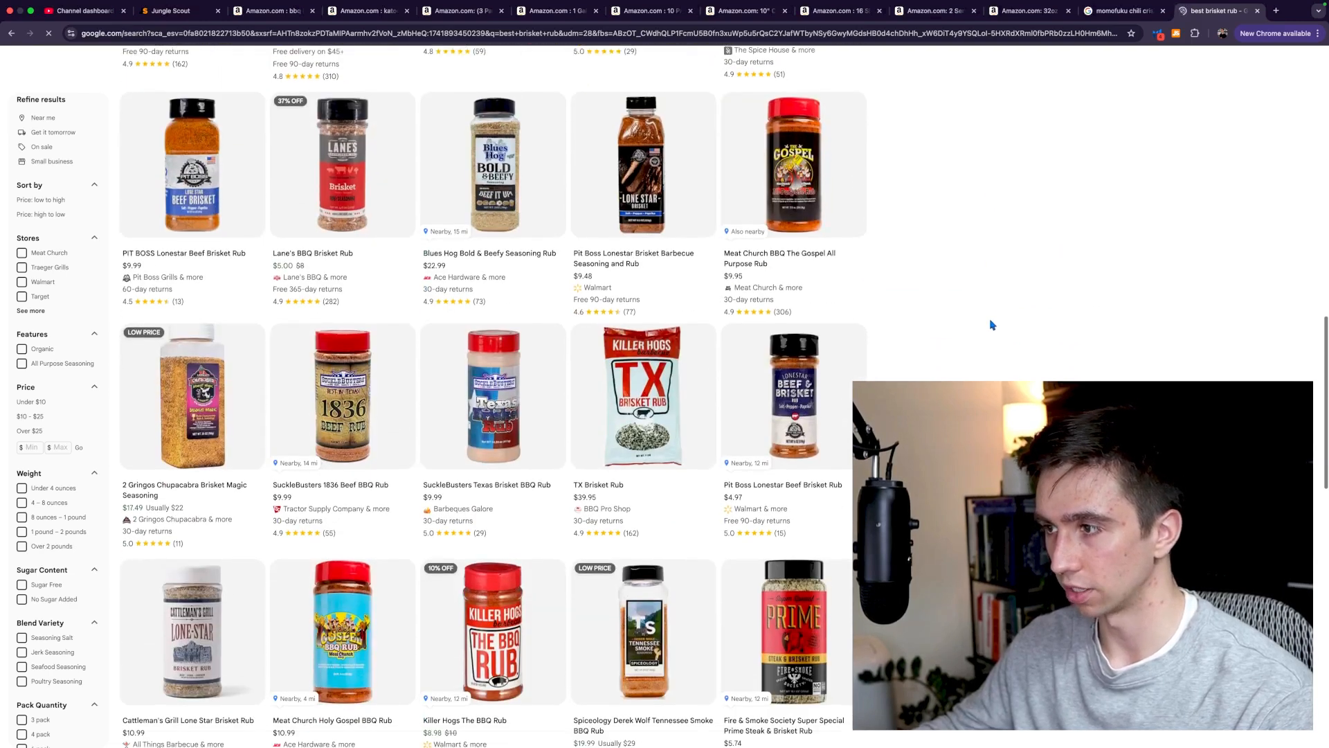
scroll(970, 303, "up", 15)
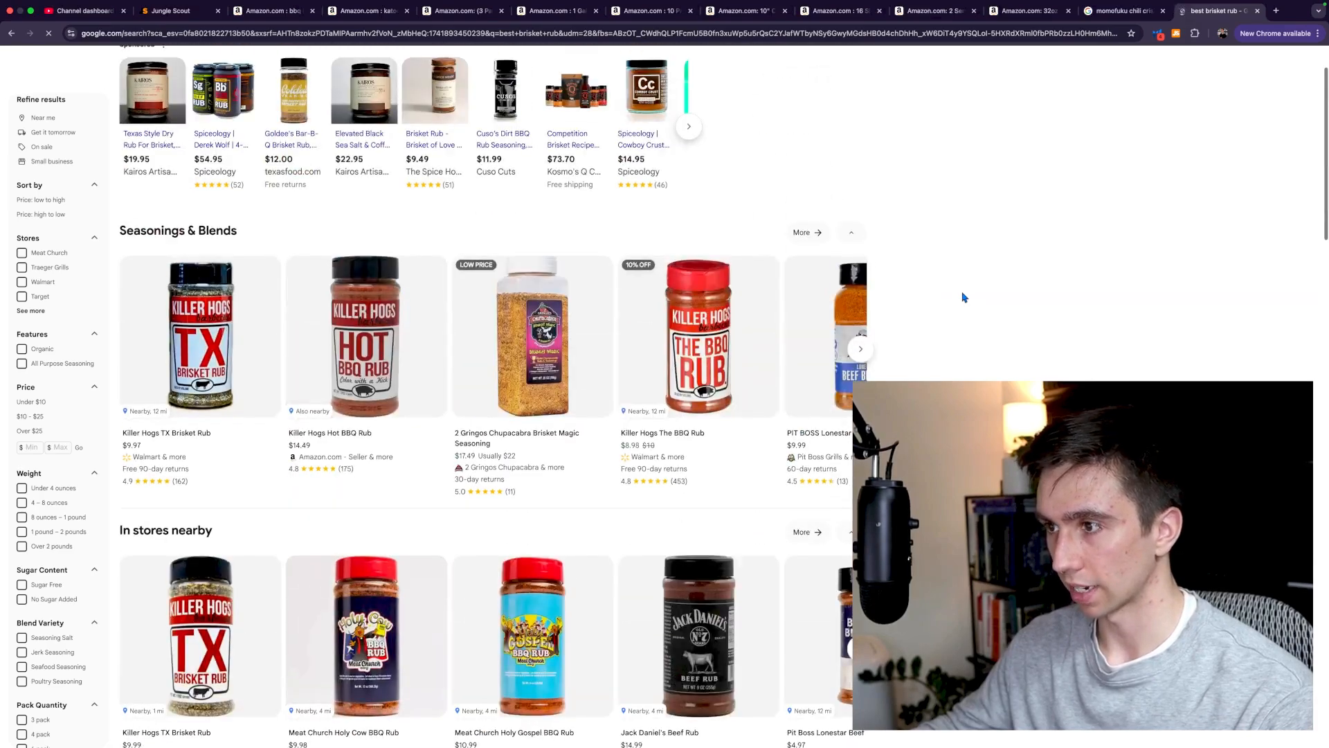
scroll(963, 296, "up", 1)
scroll(966, 374, "down", 15)
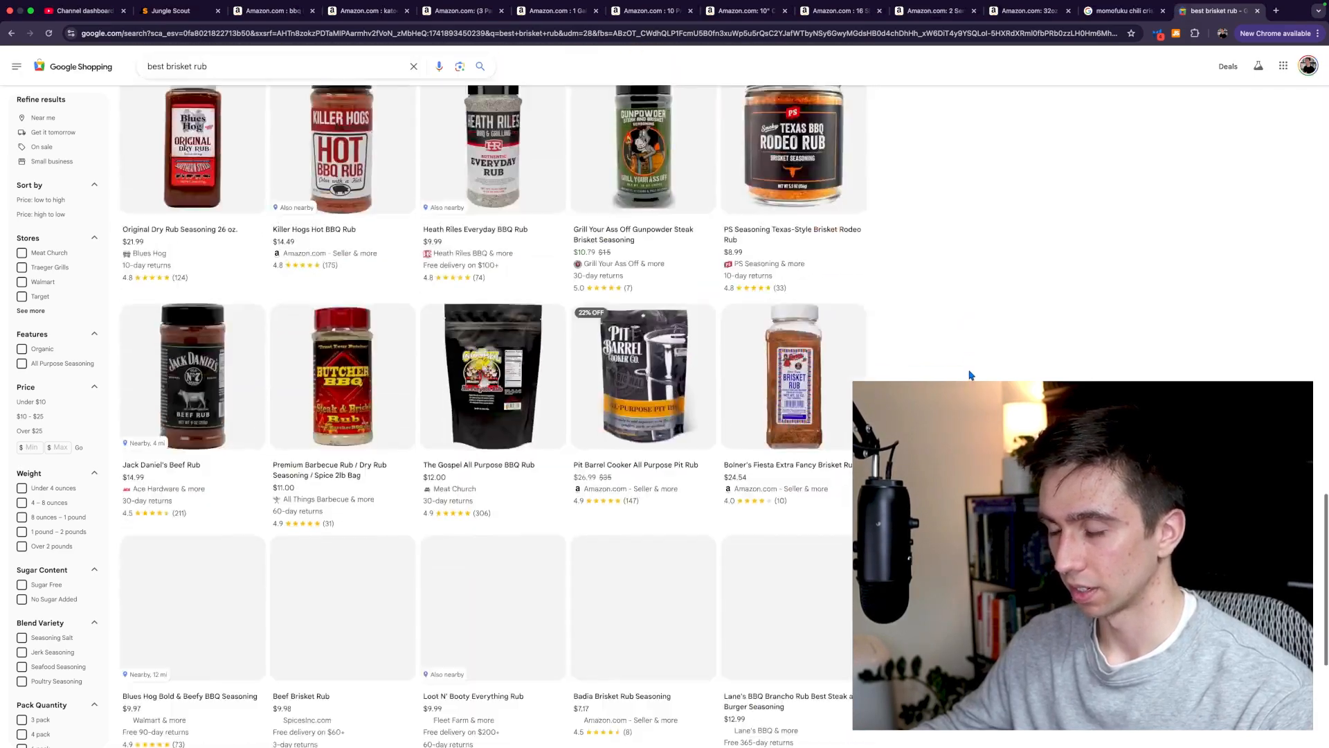
scroll(970, 374, "down", 4)
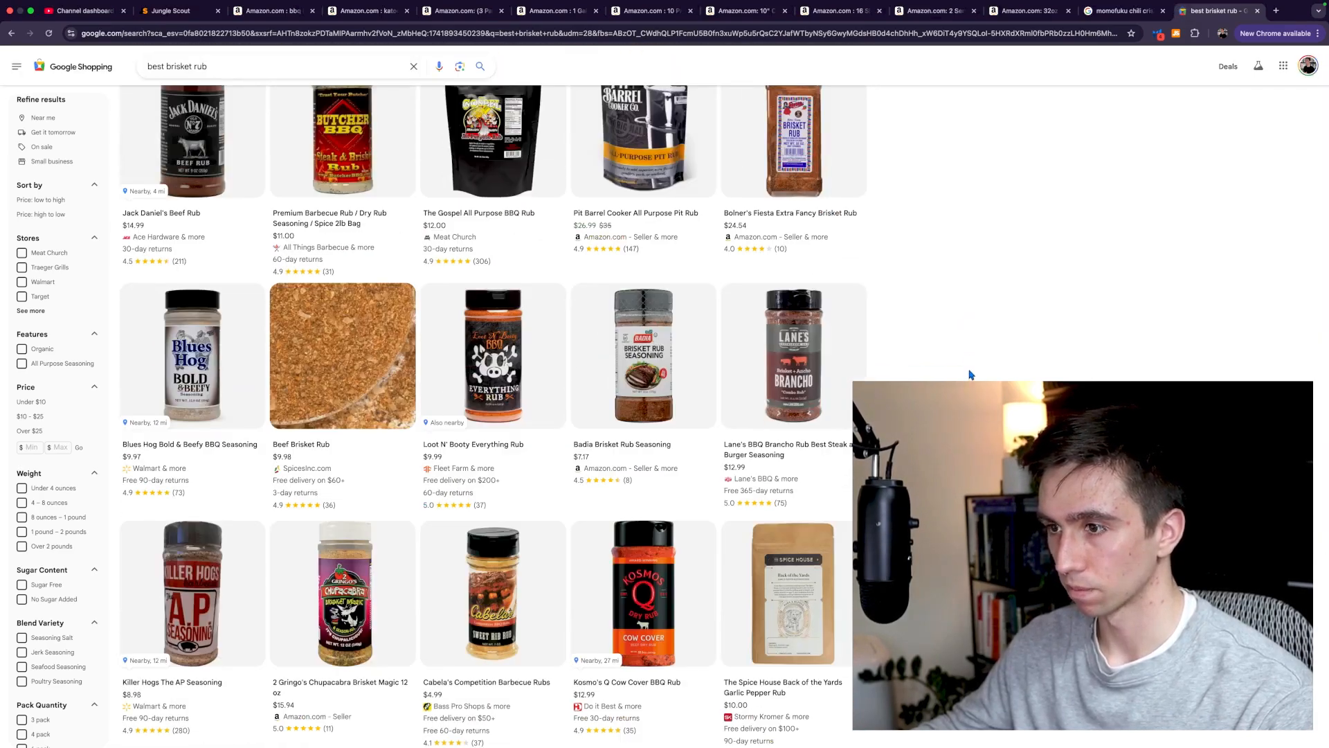
scroll(970, 375, "down", 10)
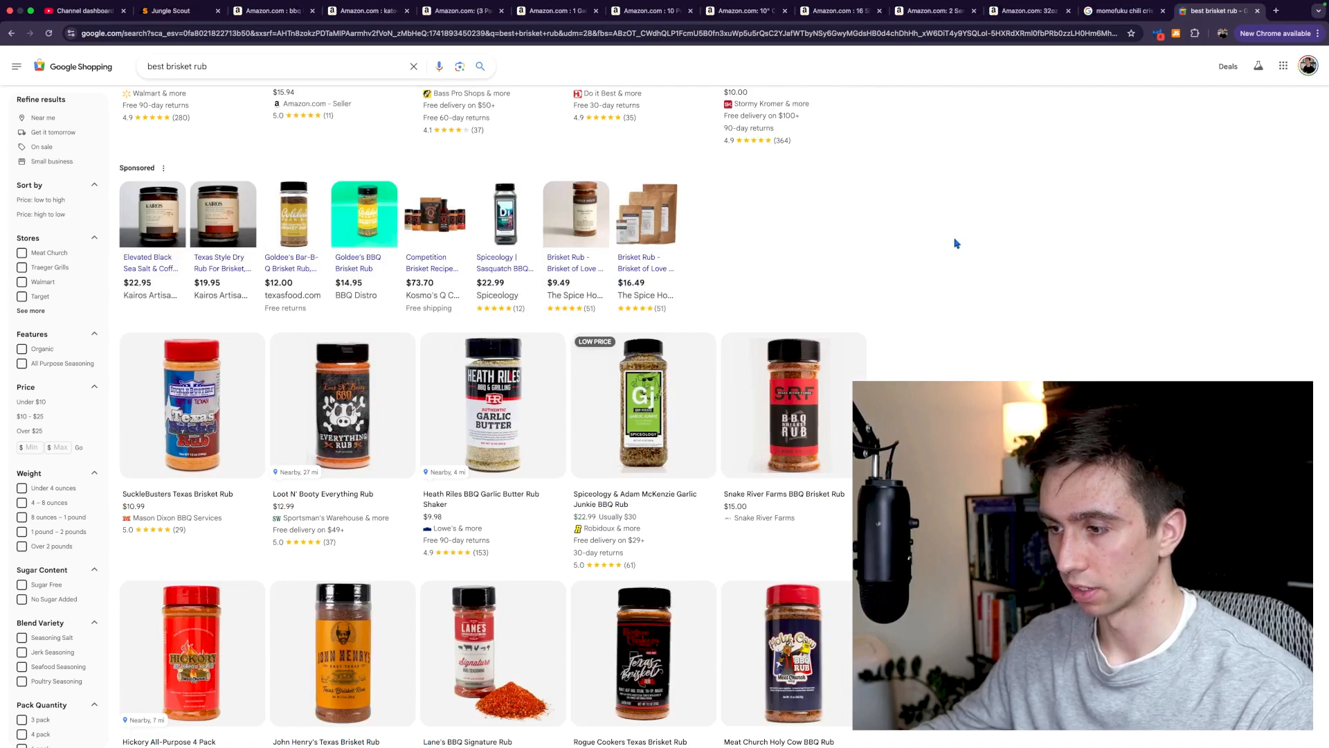
scroll(874, 239, "up", 20)
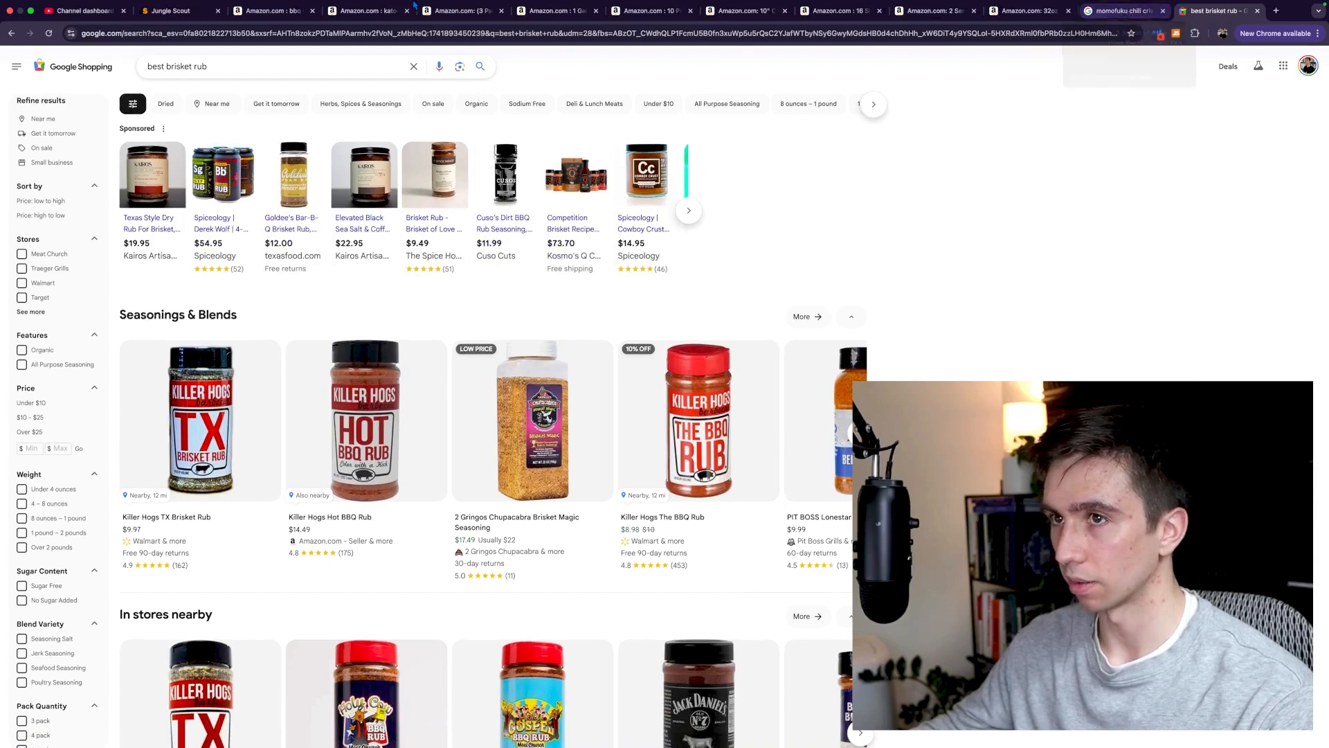
- Switch to the Amazon results for "bbq blanket for resting meat", close the Jungle Scout overlay and review the product listings
left_click(274, 12)
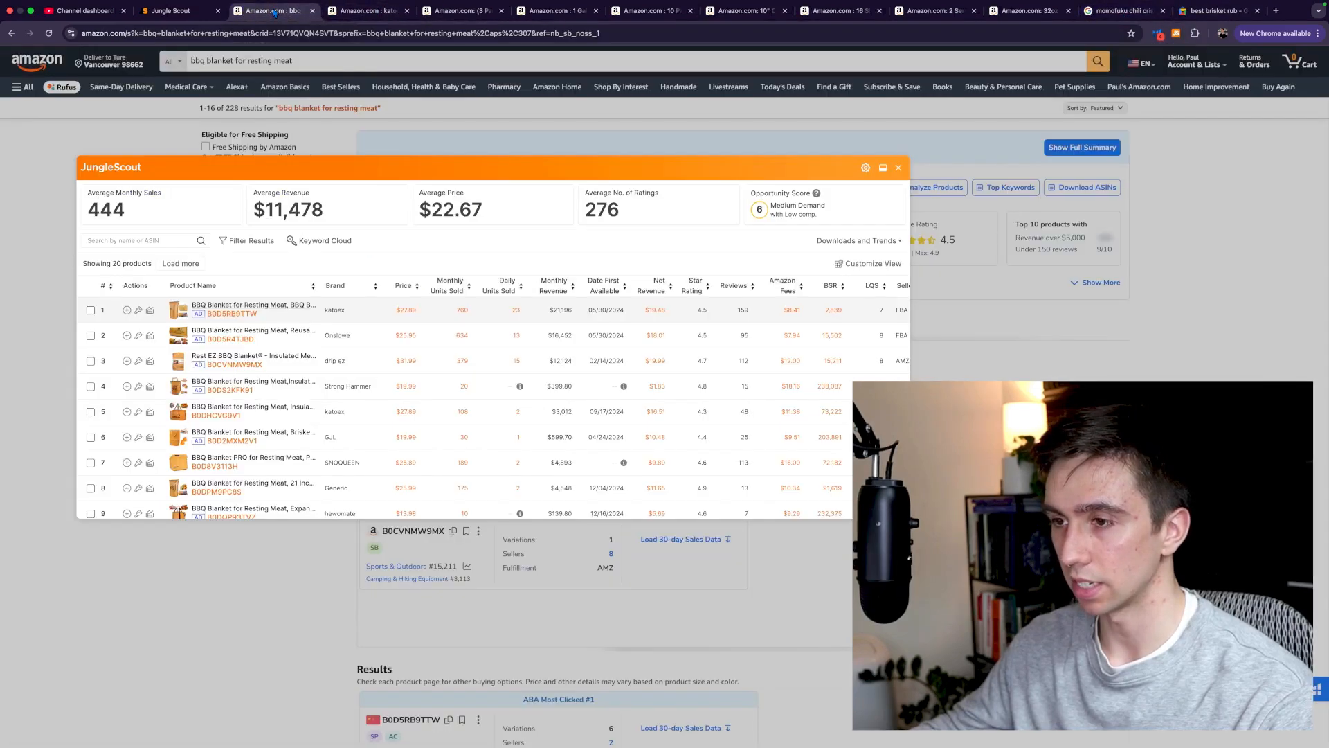
left_click(897, 170)
scroll(982, 329, "down", 10)
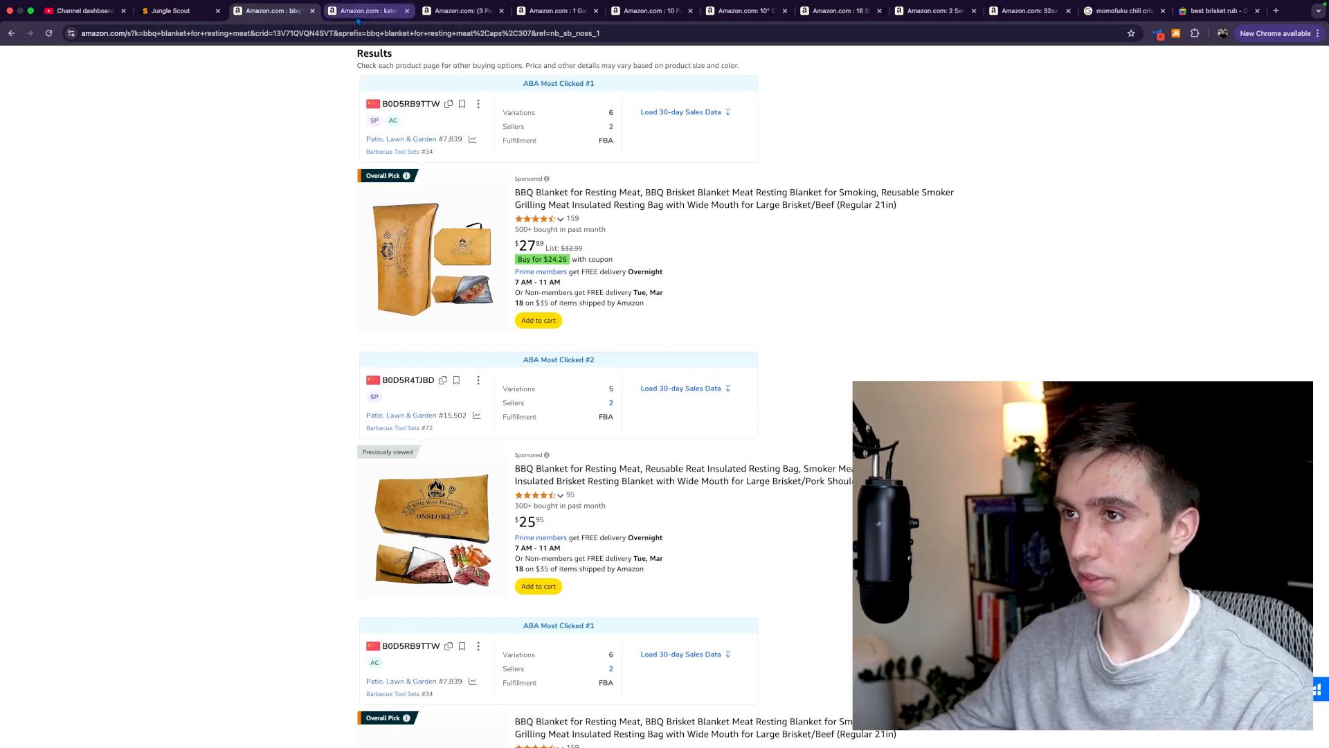
scroll(895, 155, "up", 10)
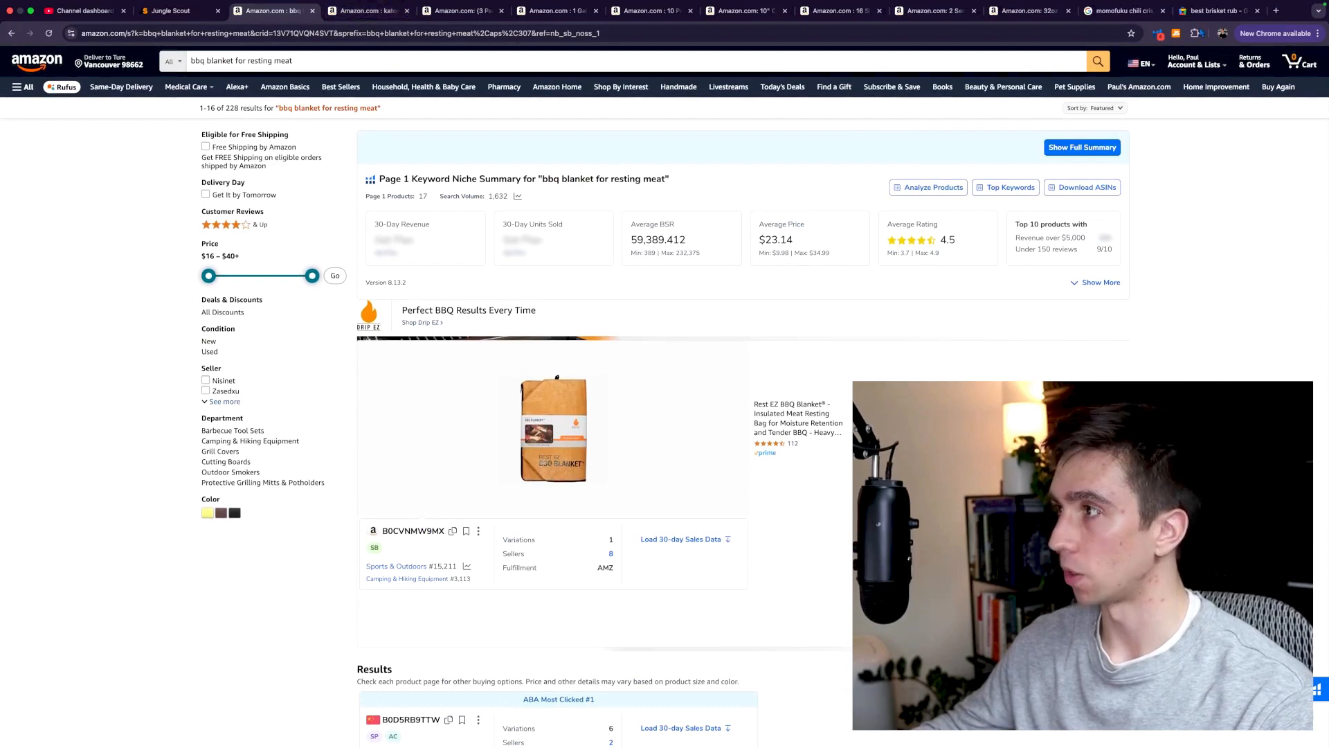
- Go back to the Google Shopping brisket rub results, browse the Seasonings & Blends row and open its full listing
left_click(1219, 10)
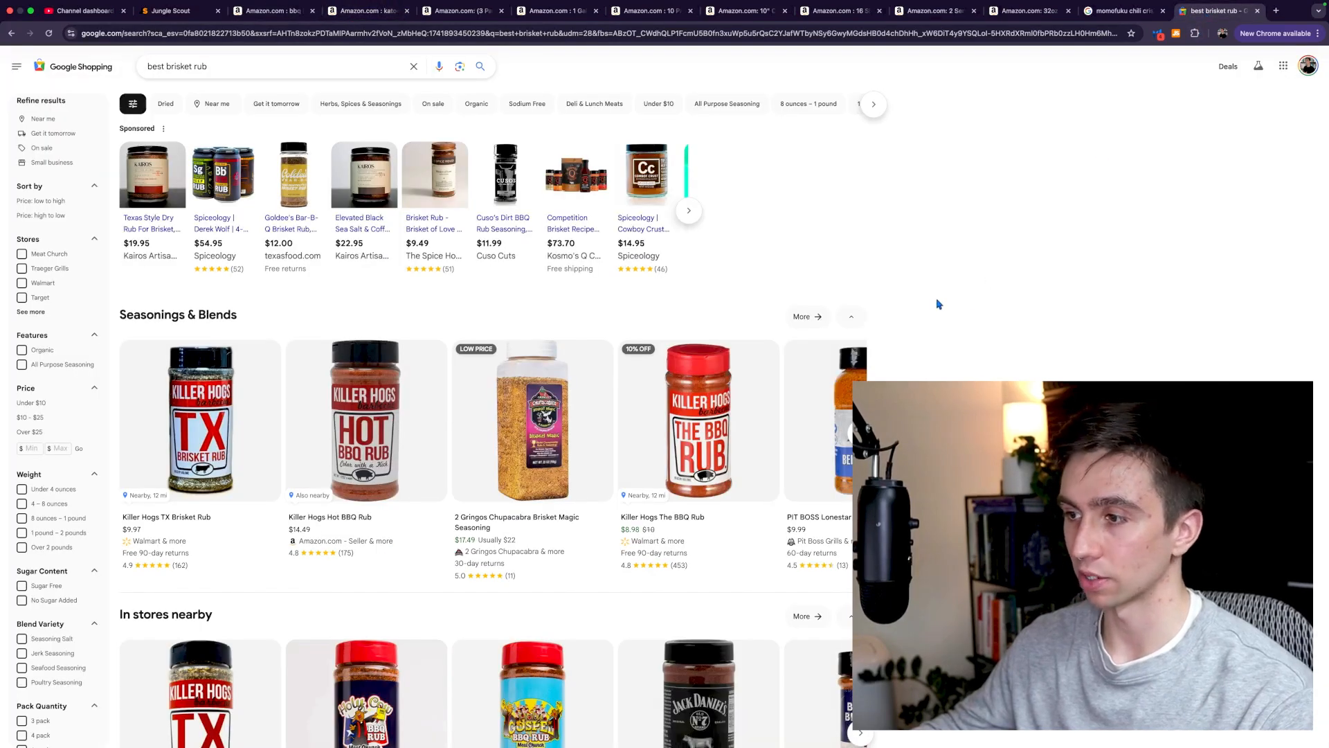
scroll(938, 305, "down", 2)
left_click(860, 281)
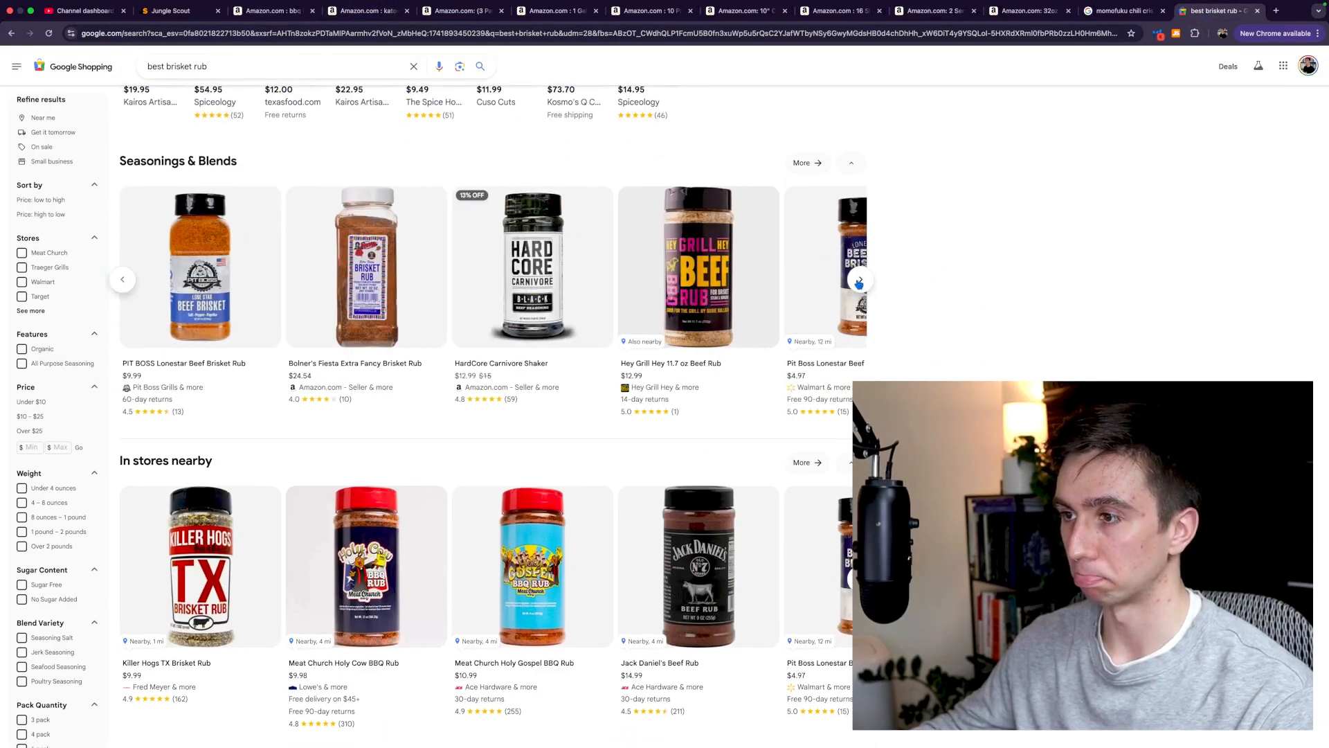
left_click(860, 281)
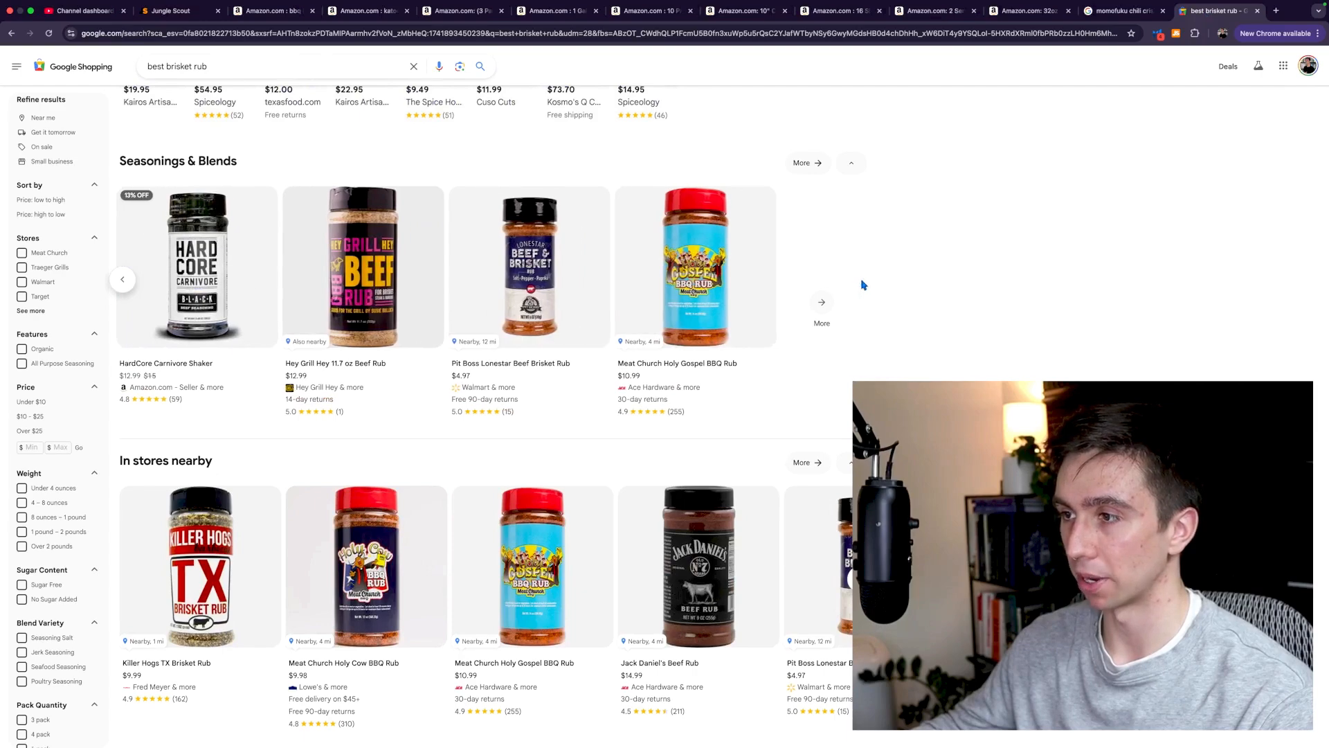
left_click(824, 306)
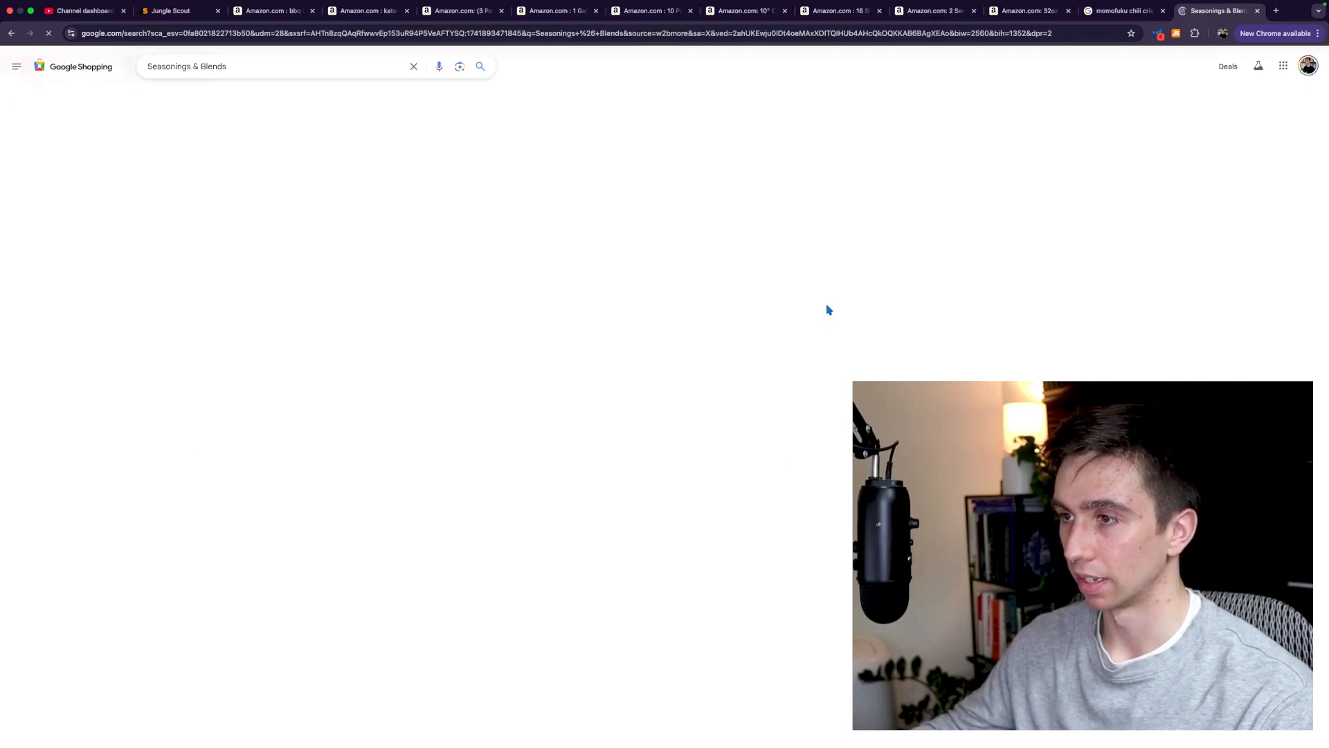
- Look through the Seasonings & Blends products for packaging and branding, then return to the brisket rub results
scroll(990, 325, "down", 14)
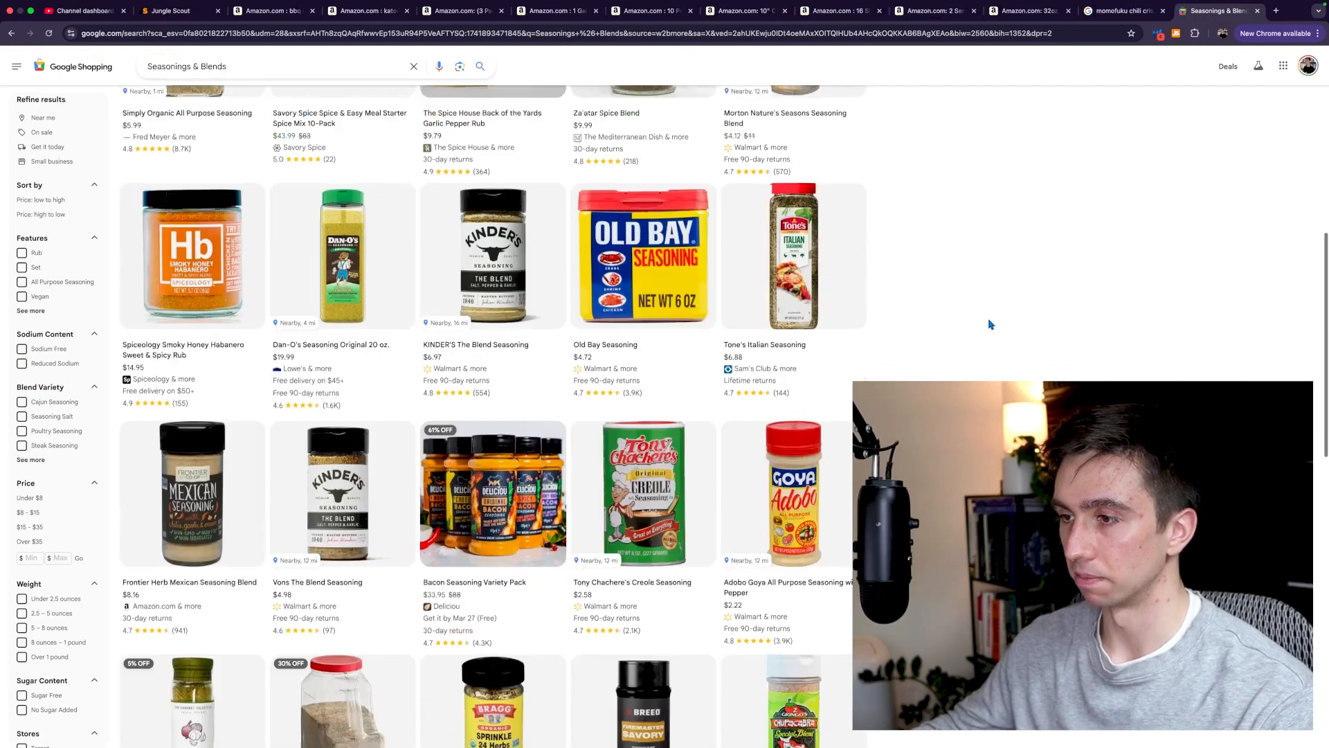
scroll(990, 324, "down", 8)
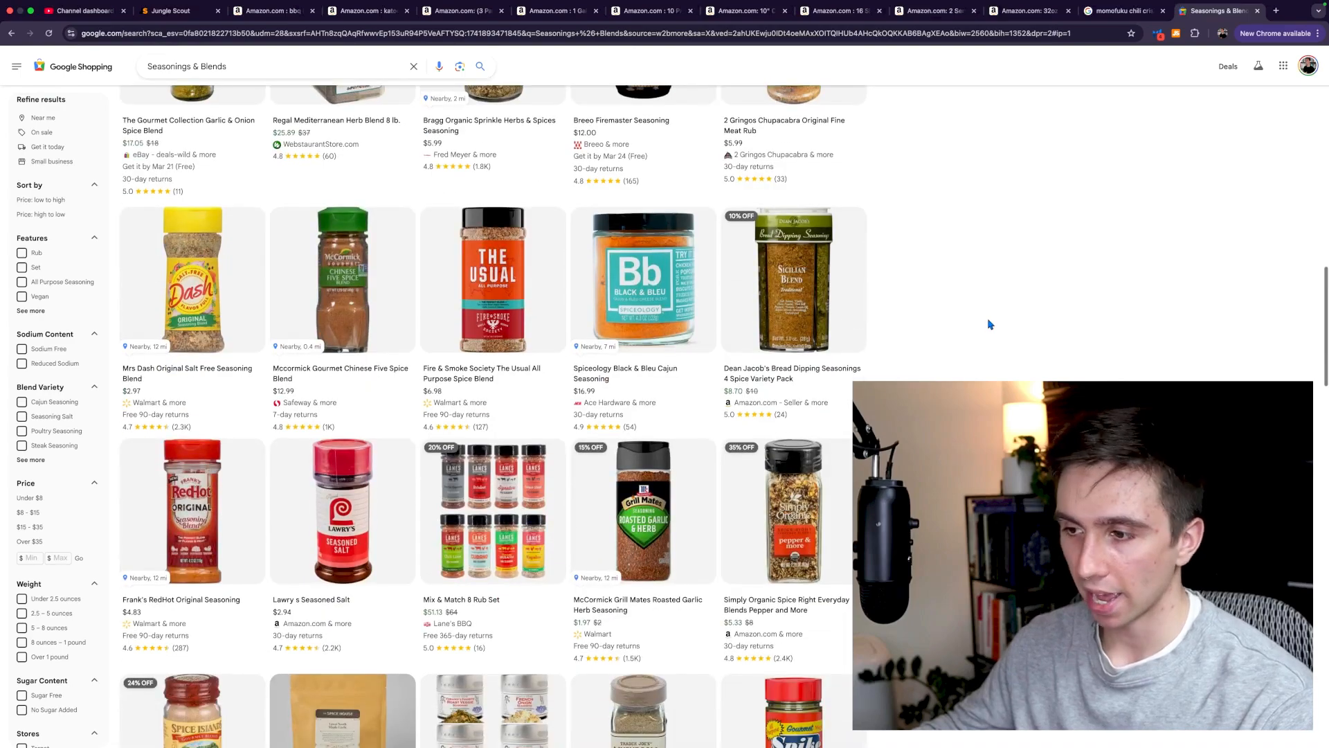
scroll(990, 324, "down", 6)
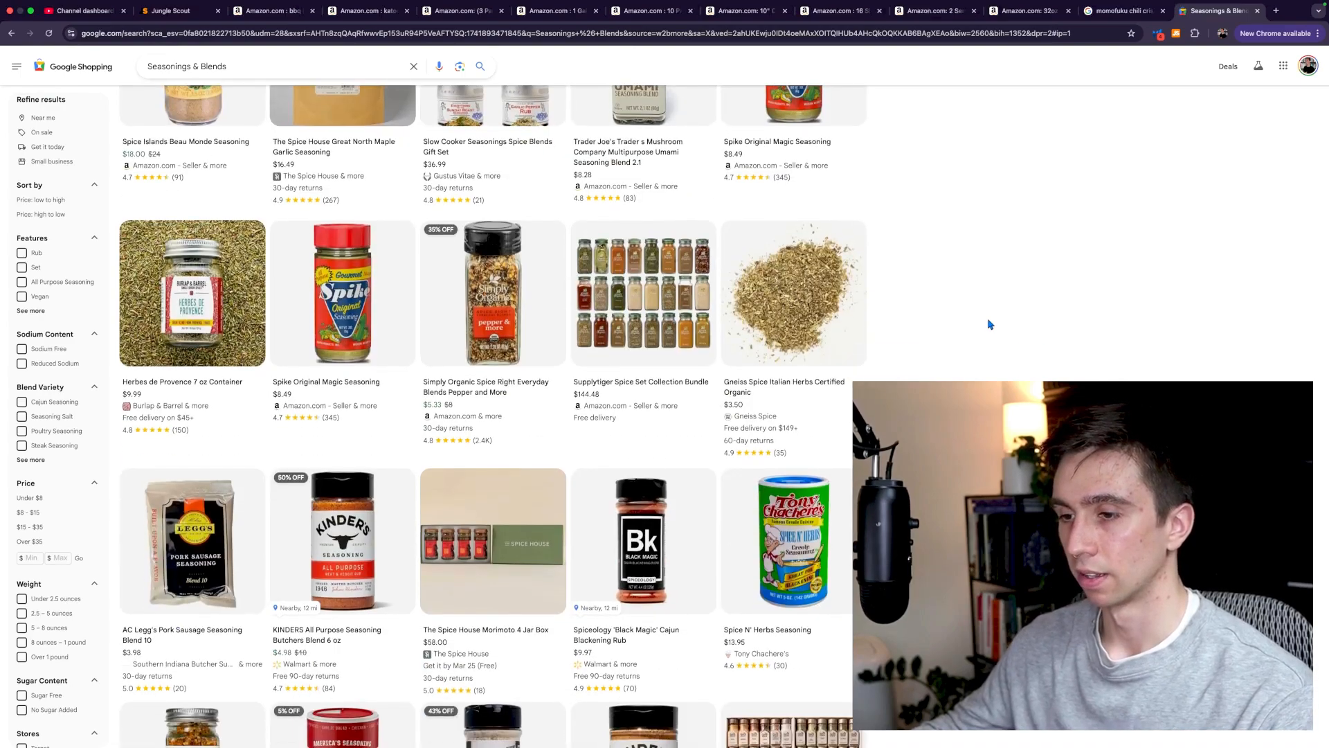
scroll(990, 324, "down", 4)
scroll(991, 324, "up", 20)
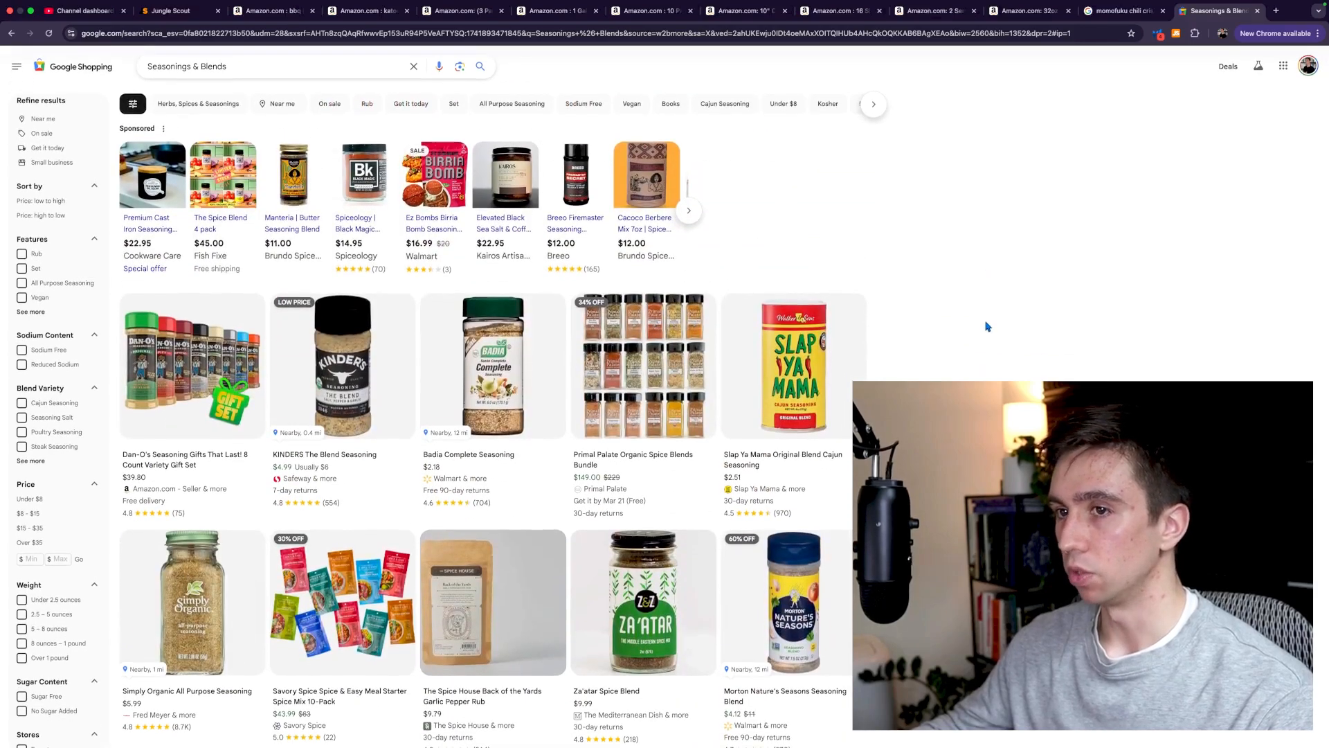
left_click(11, 34)
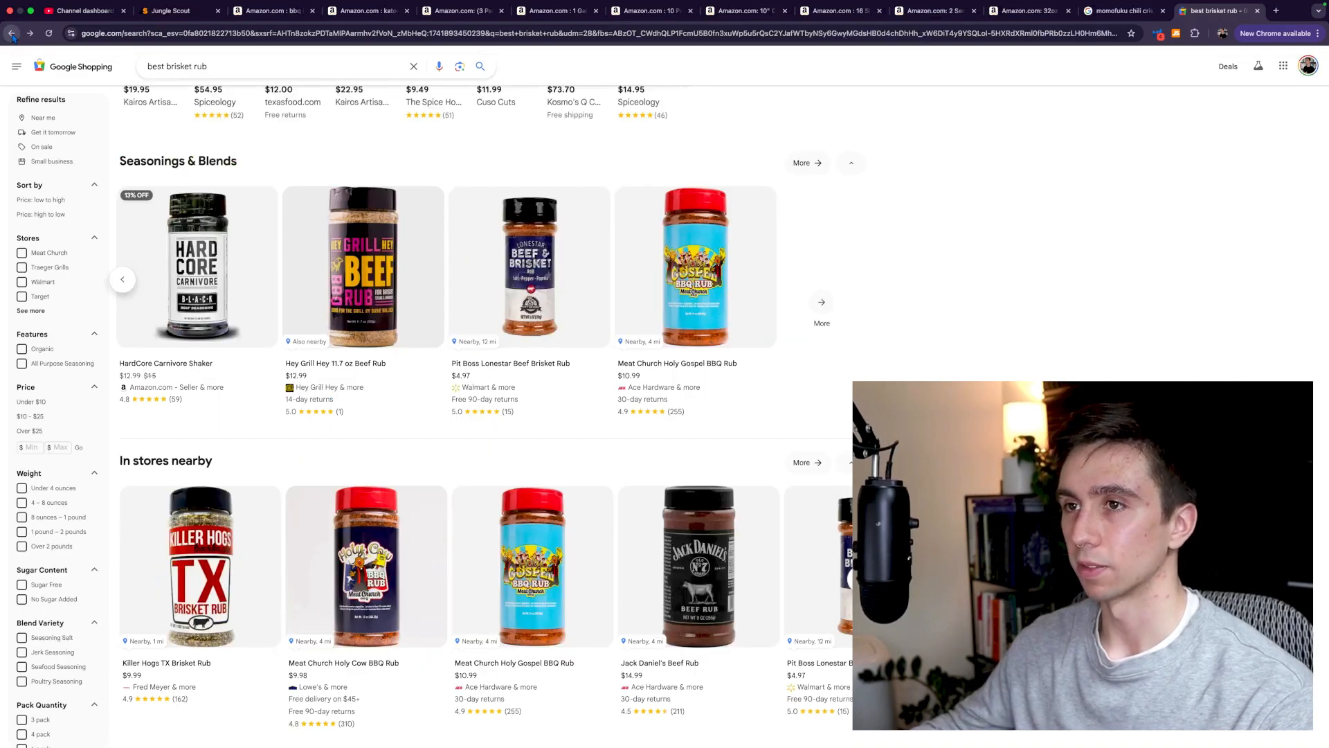
- Switch back to the Amazon BBQ resting blanket results and compare the design, price and reviews of the leading listings
left_click(274, 15)
scroll(692, 410, "down", 15)
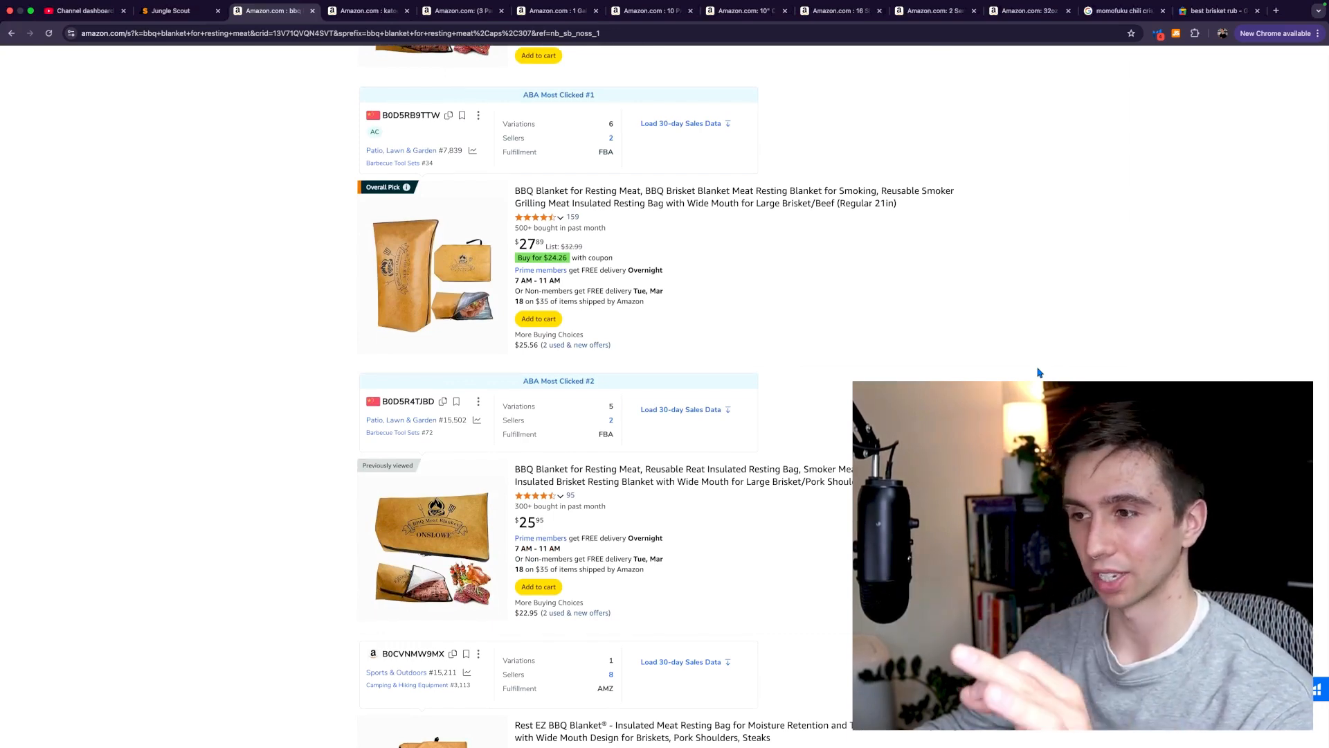
scroll(1038, 372, "up", 3)
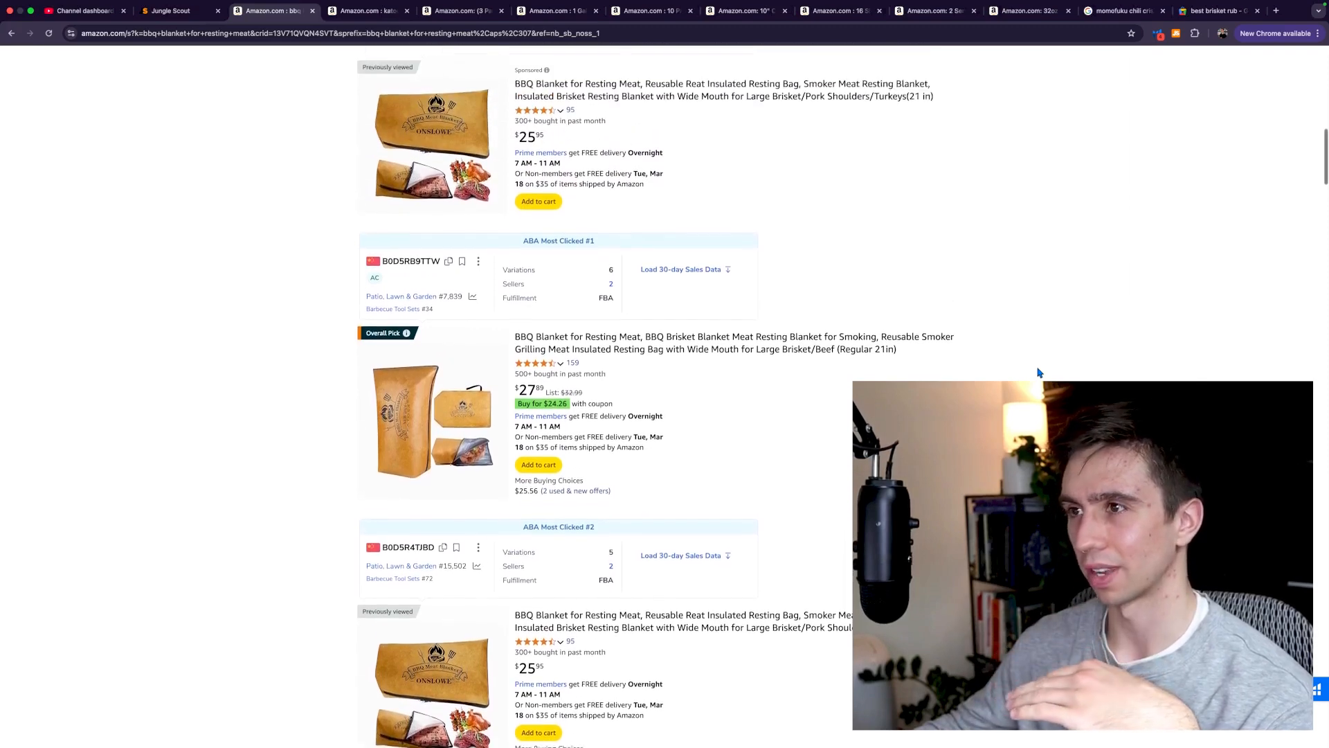
scroll(1038, 372, "up", 1)
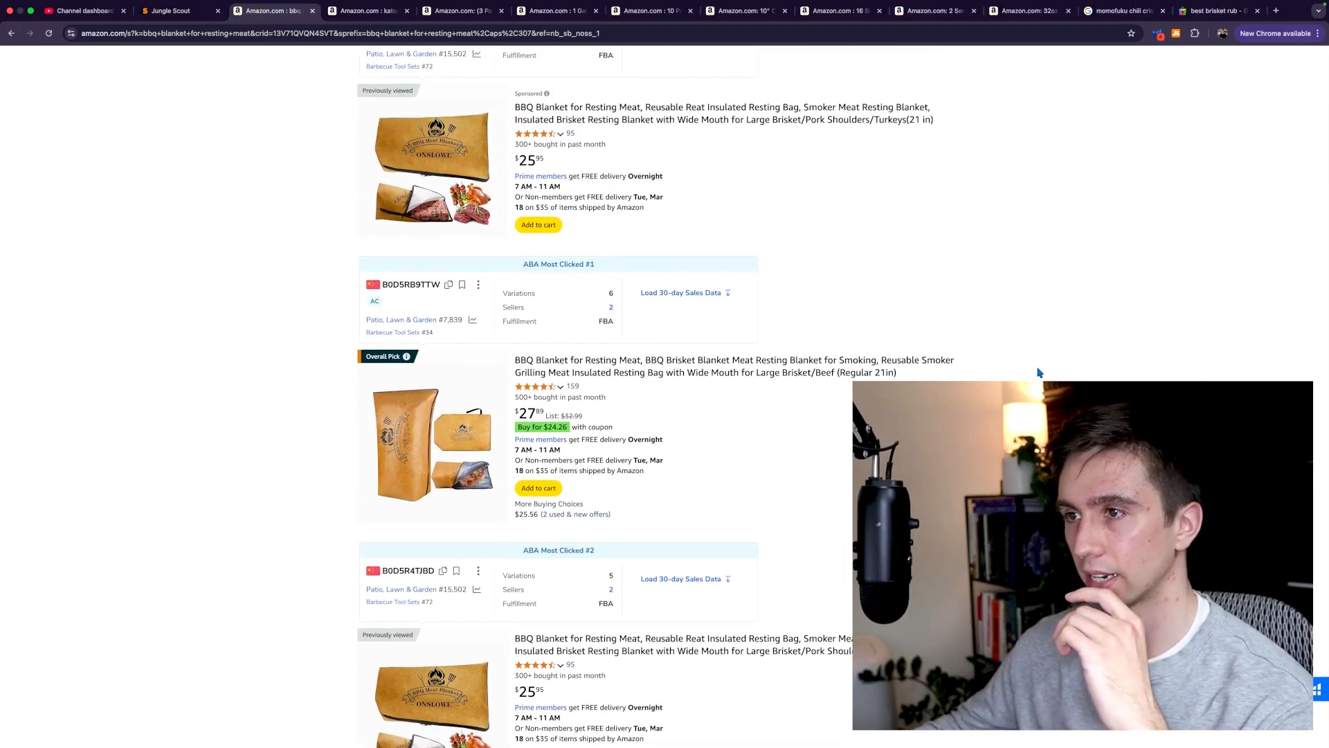
scroll(1038, 372, "up", 6)
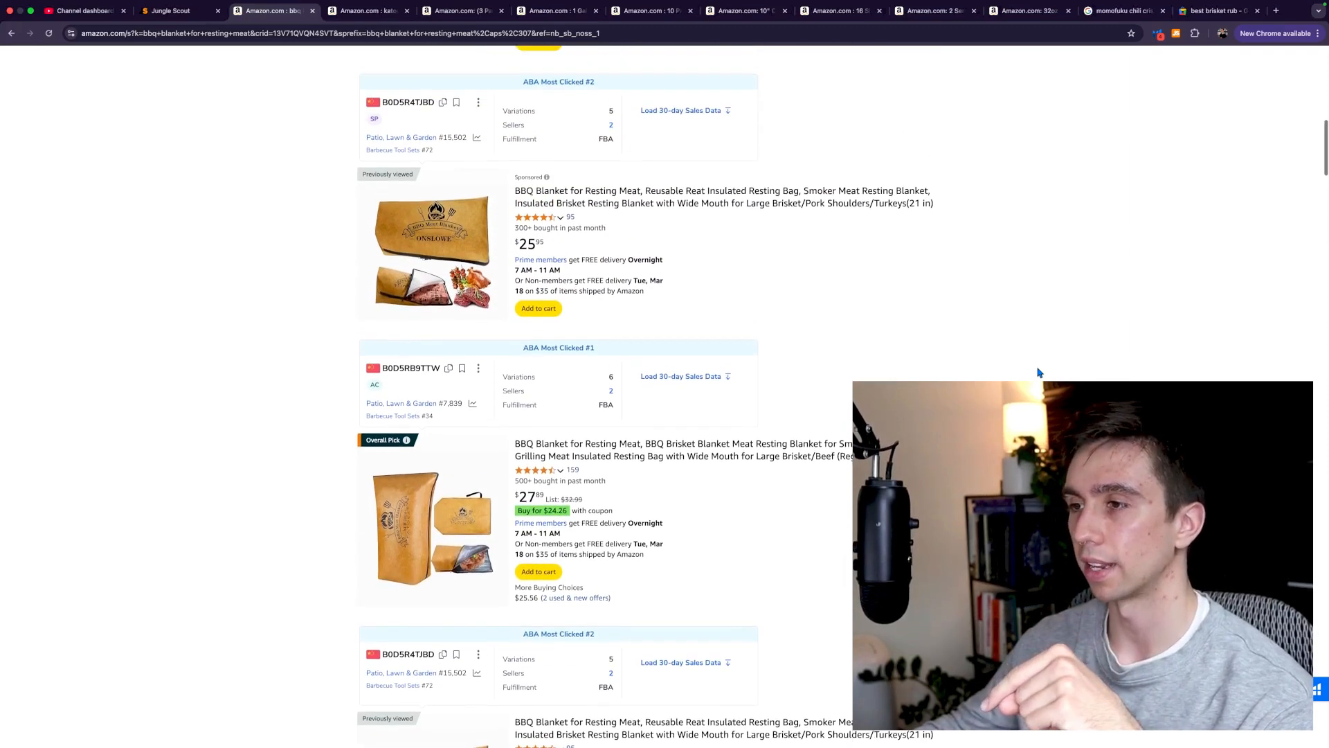
scroll(1038, 372, "up", 1)
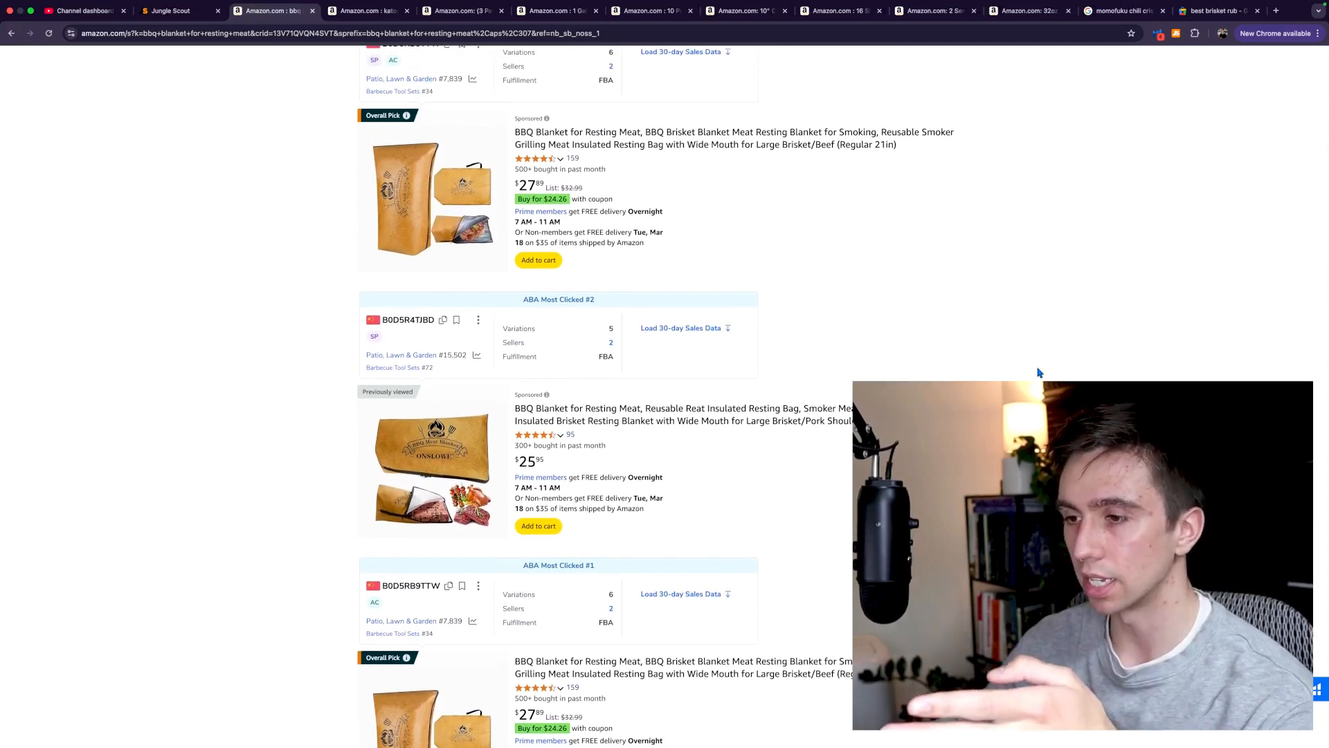
- Review the leading BBQ resting blanket listings again, back up to the page's keyword niche summary
scroll(1038, 373, "up", 2)
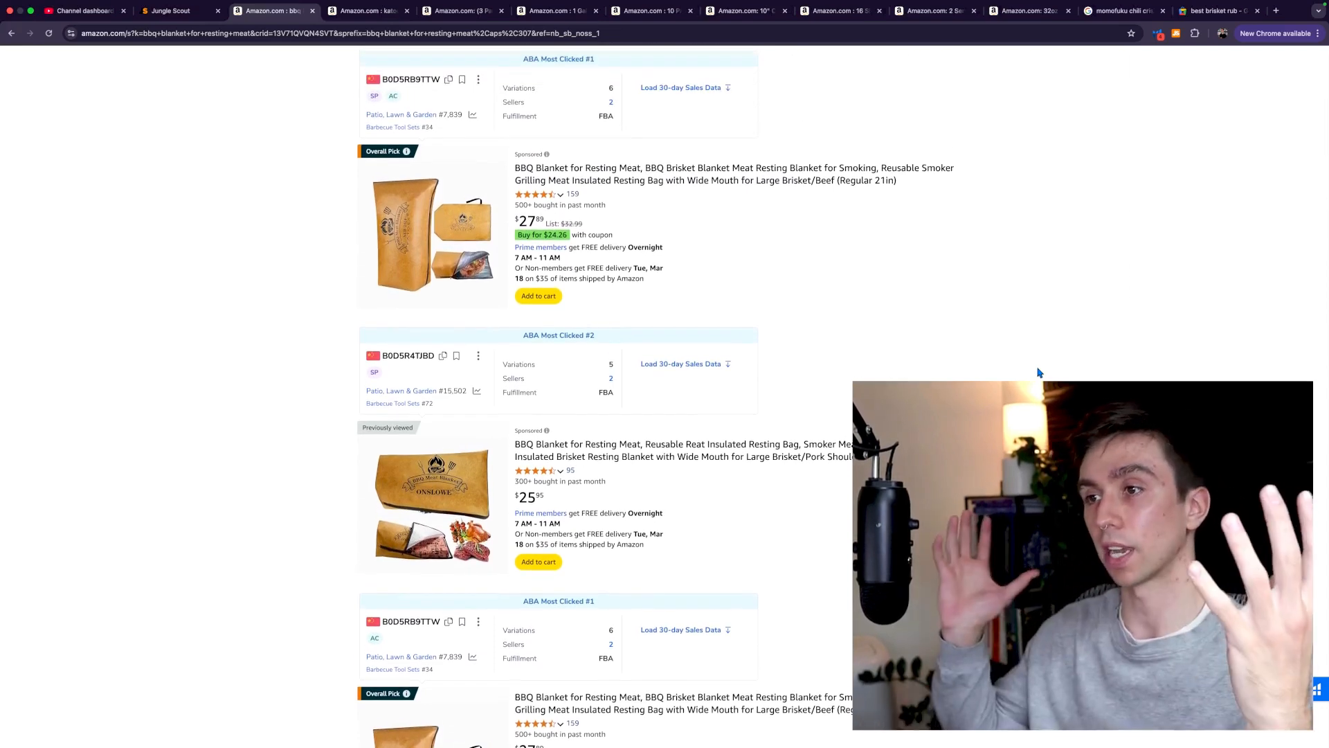
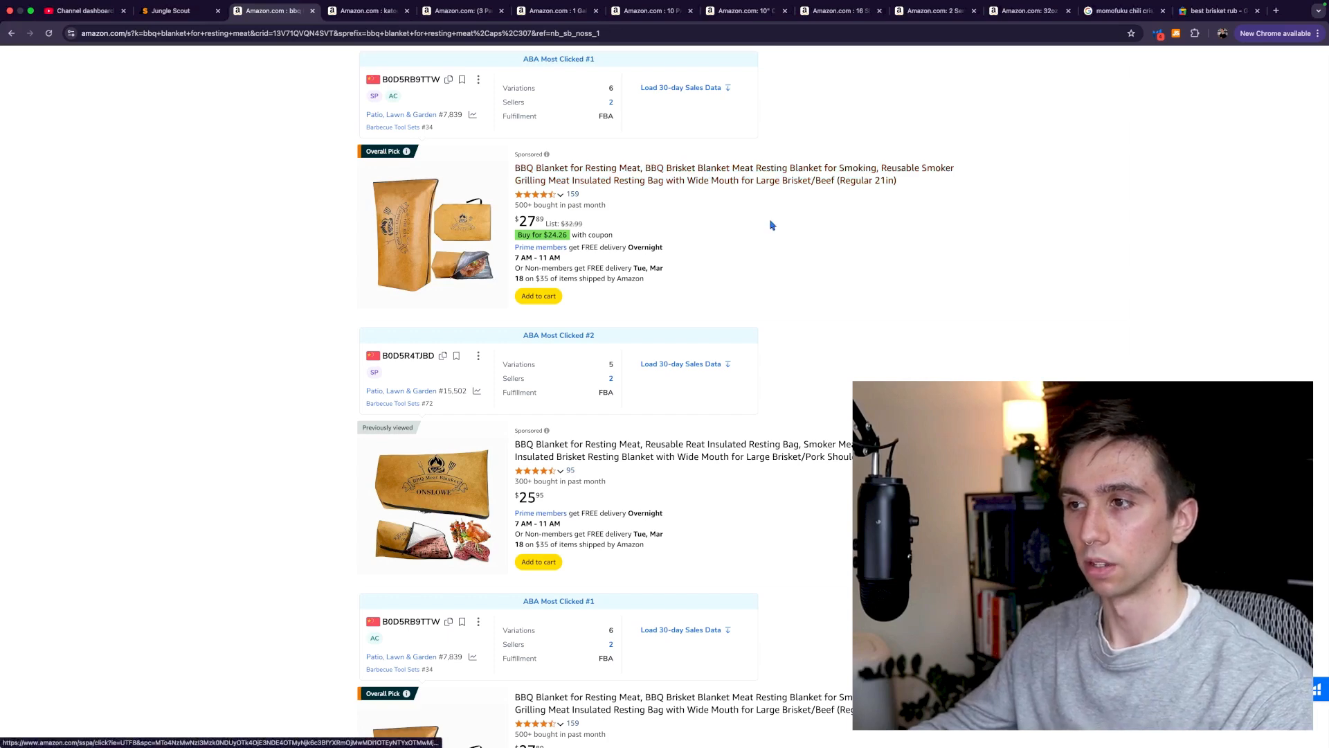
scroll(789, 228, "up", 2)
scroll(792, 232, "up", 3)
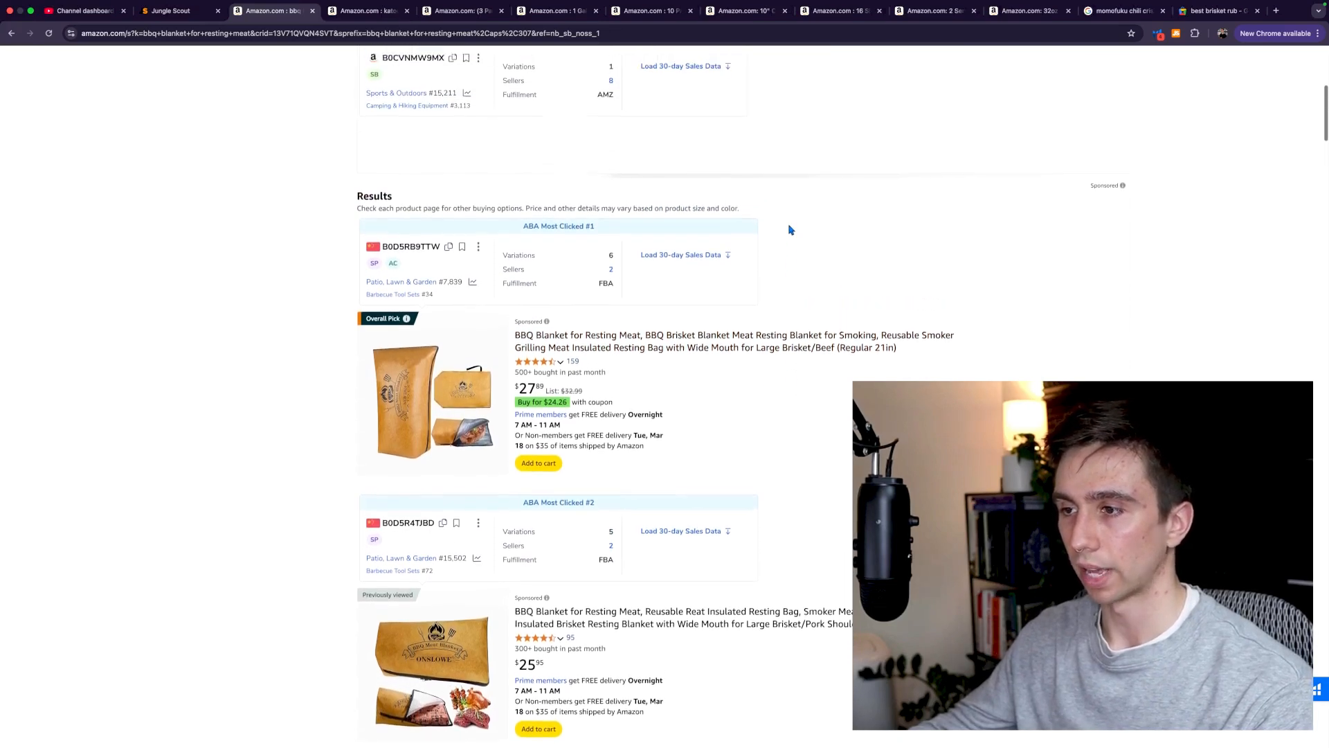
scroll(792, 234, "up", 3)
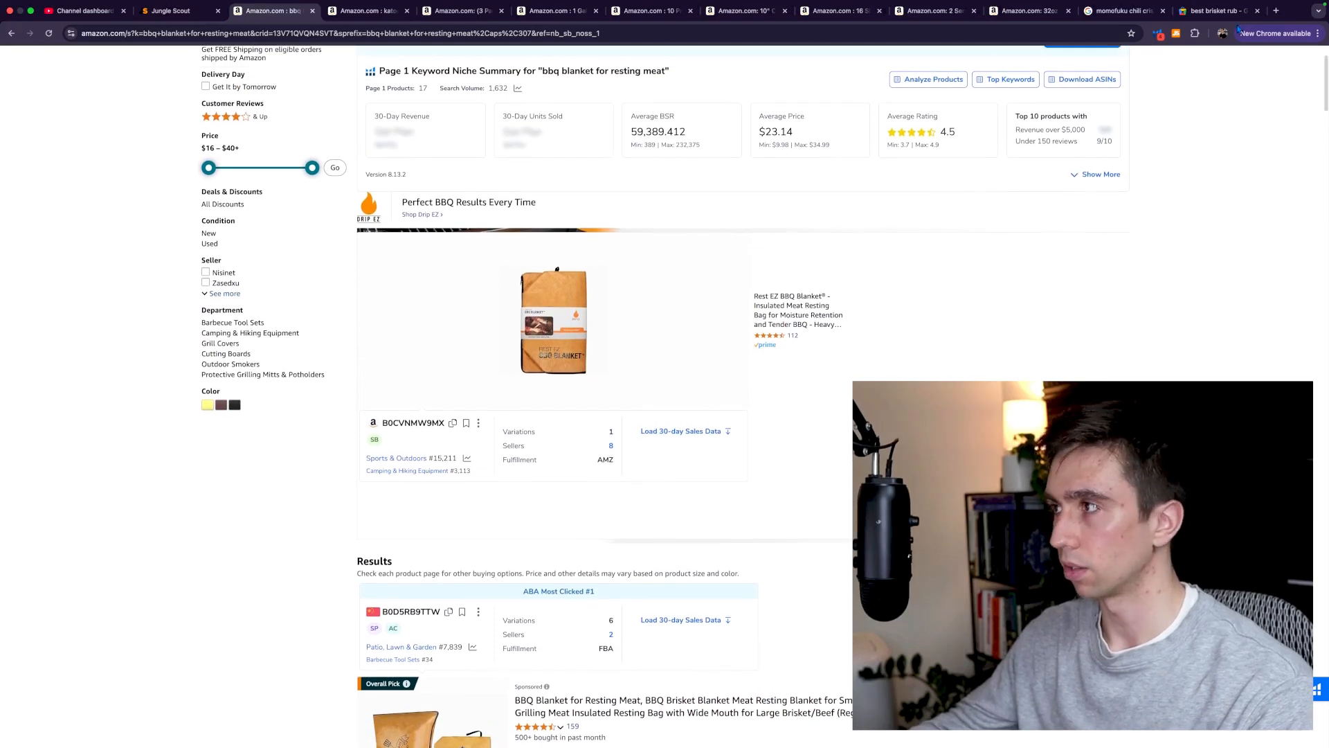
- Open YouTube in a new tab and search for "how to rest brisket"
left_click(1276, 11)
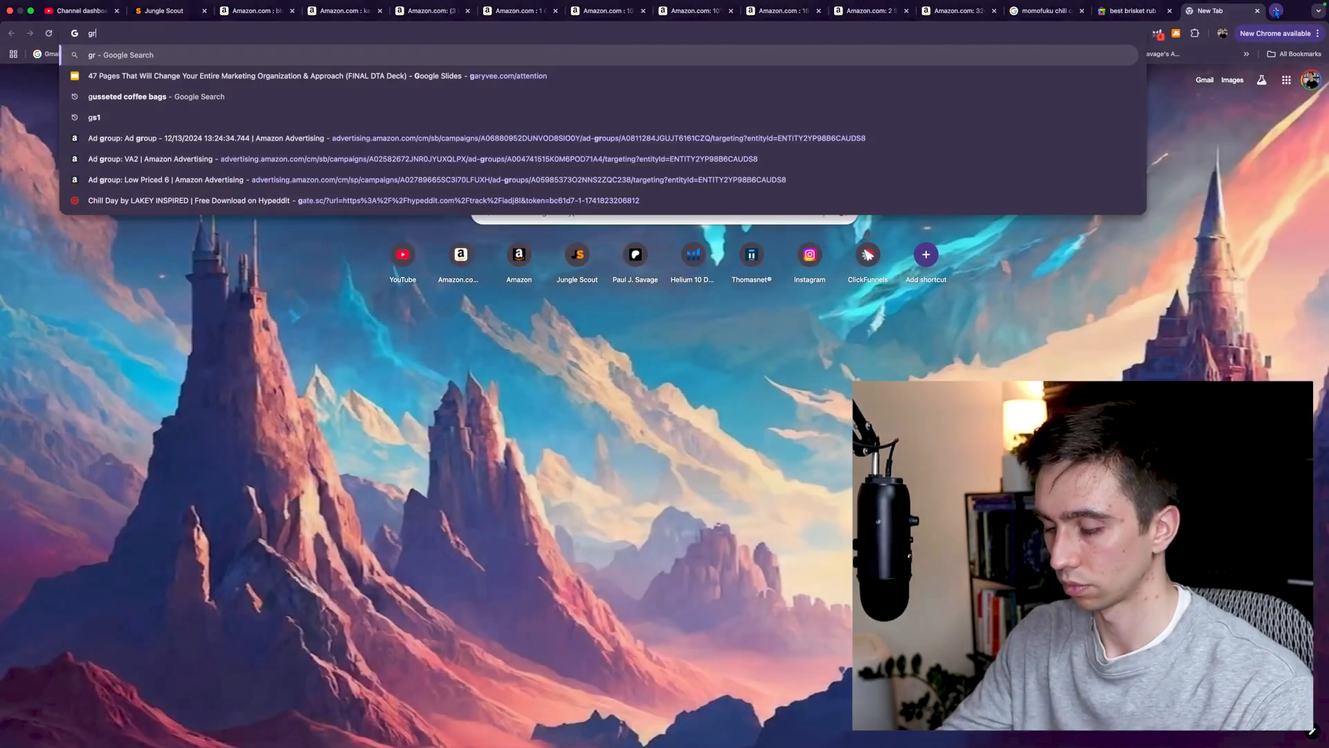
type("music")
key("Return")
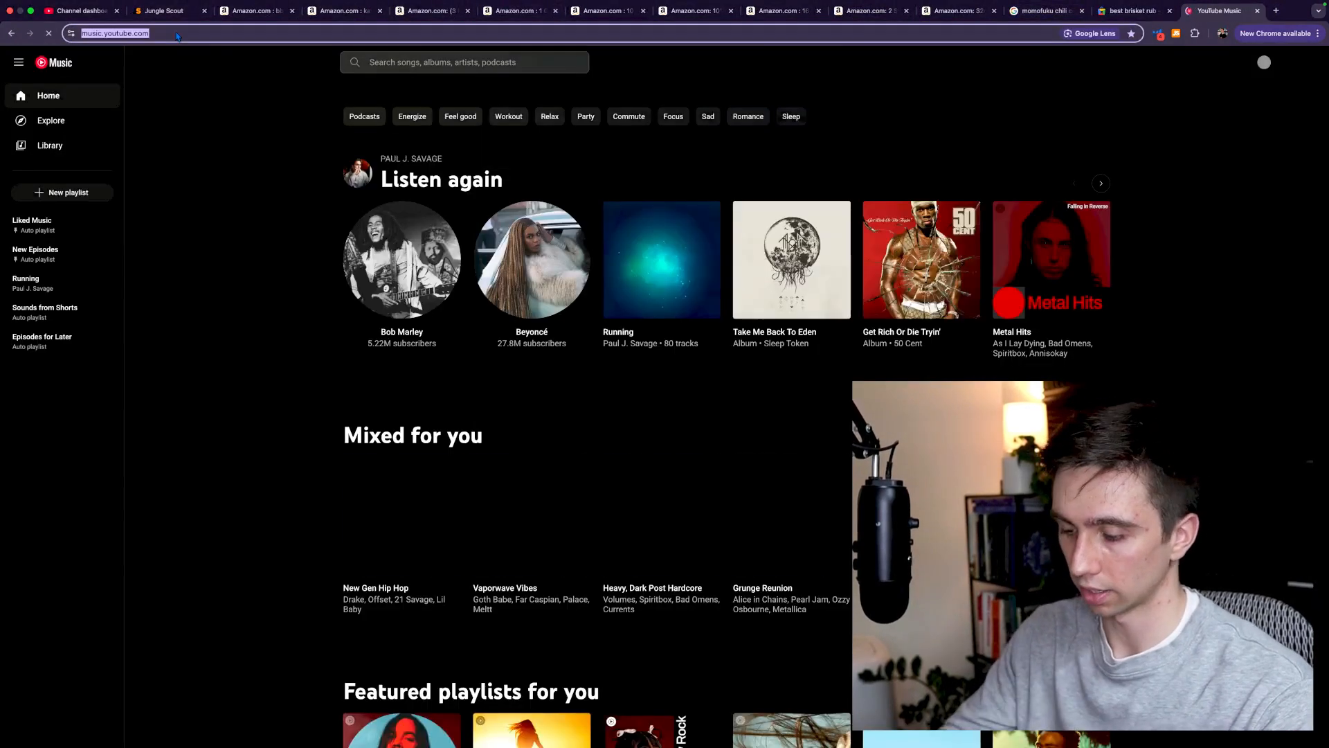
left_click(177, 33)
type("you tube")
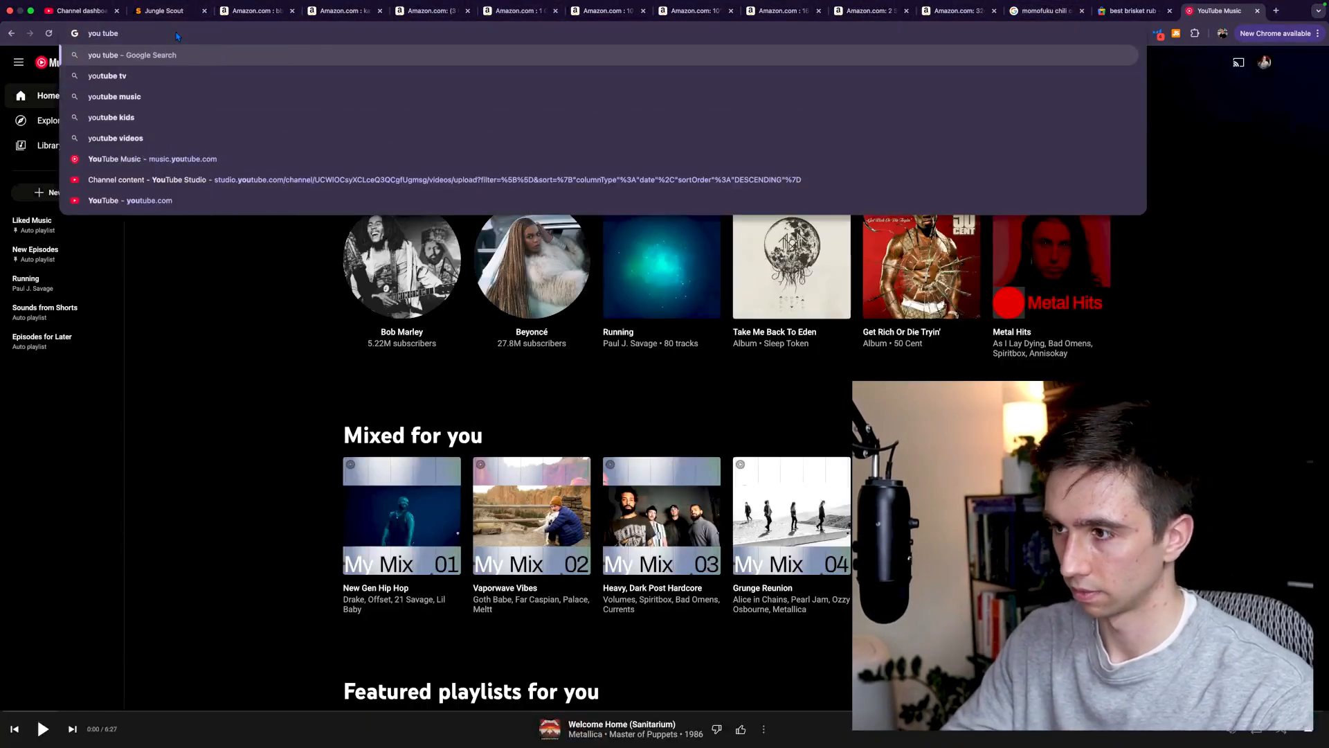
key("Return")
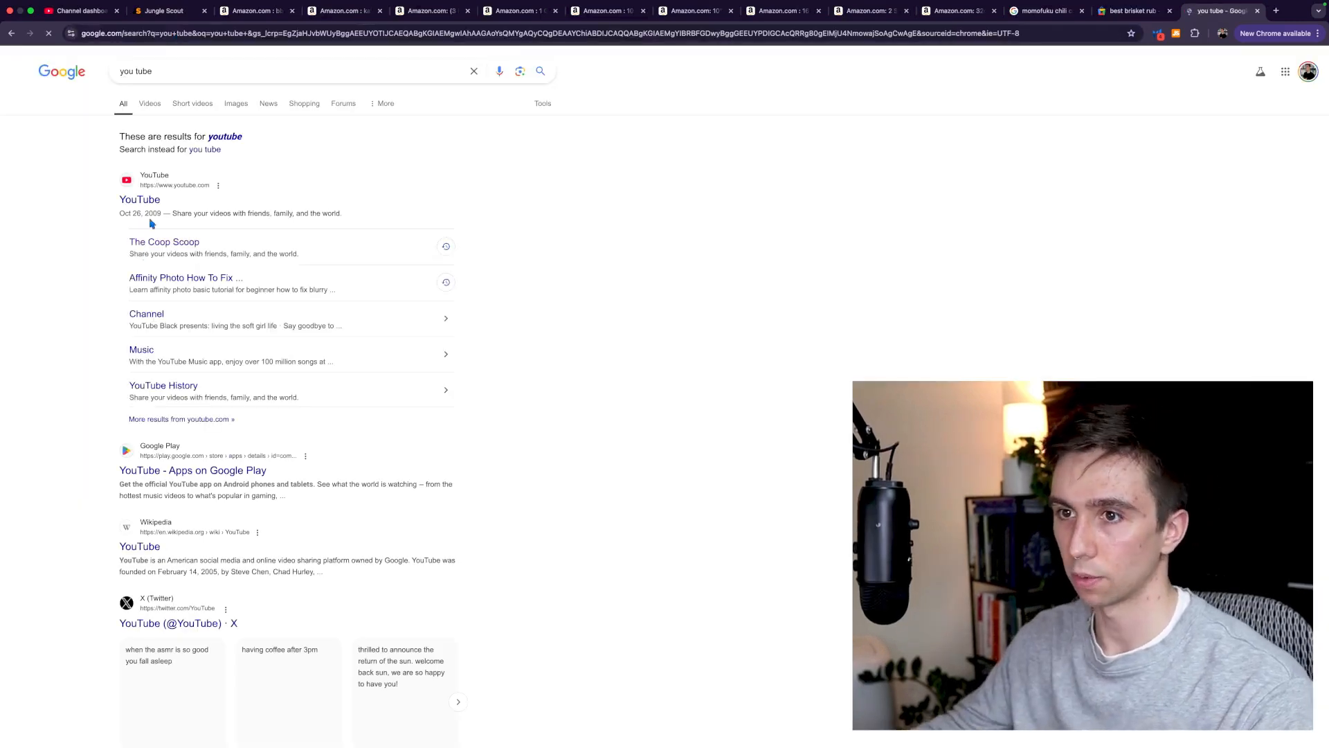
left_click(142, 200)
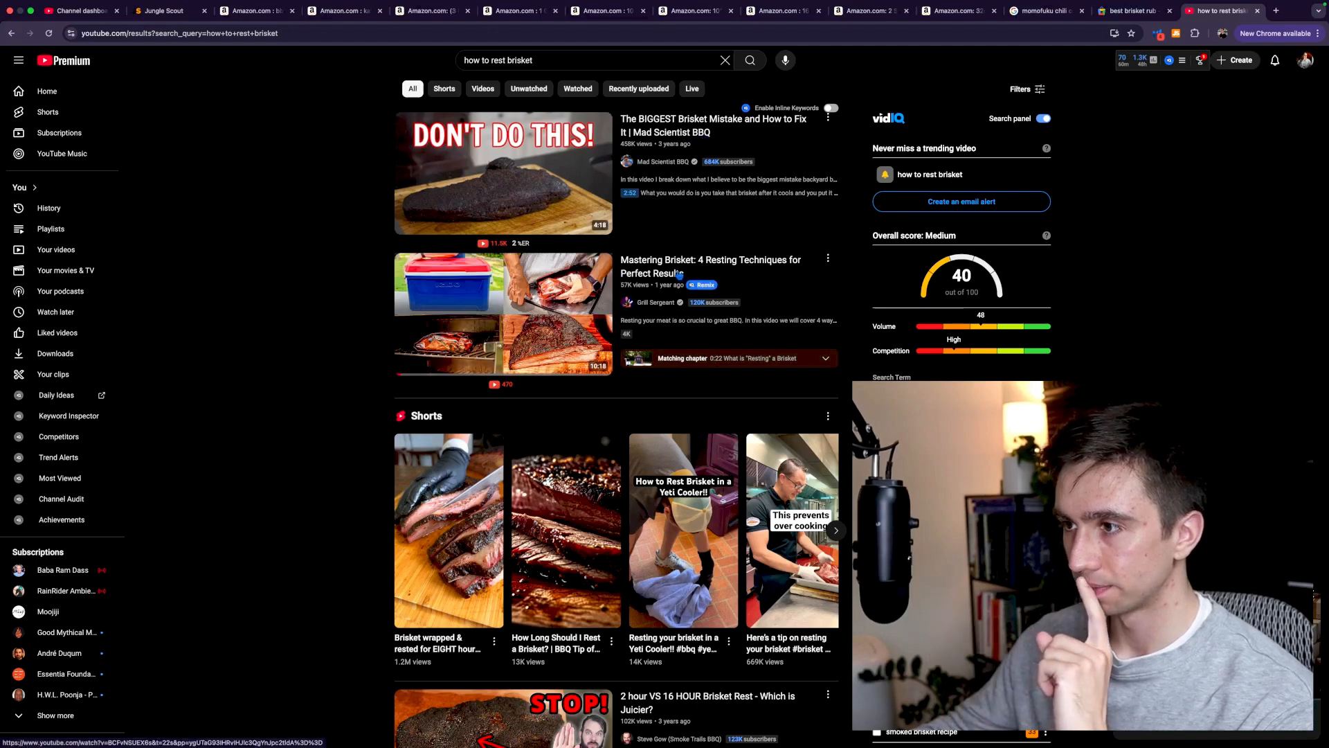
- Look through the "how to rest brisket" videos for relevant BBQ creators, checking view and subscriber counts, then return to the first results
scroll(653, 262, "down", 1)
scroll(653, 262, "up", 1)
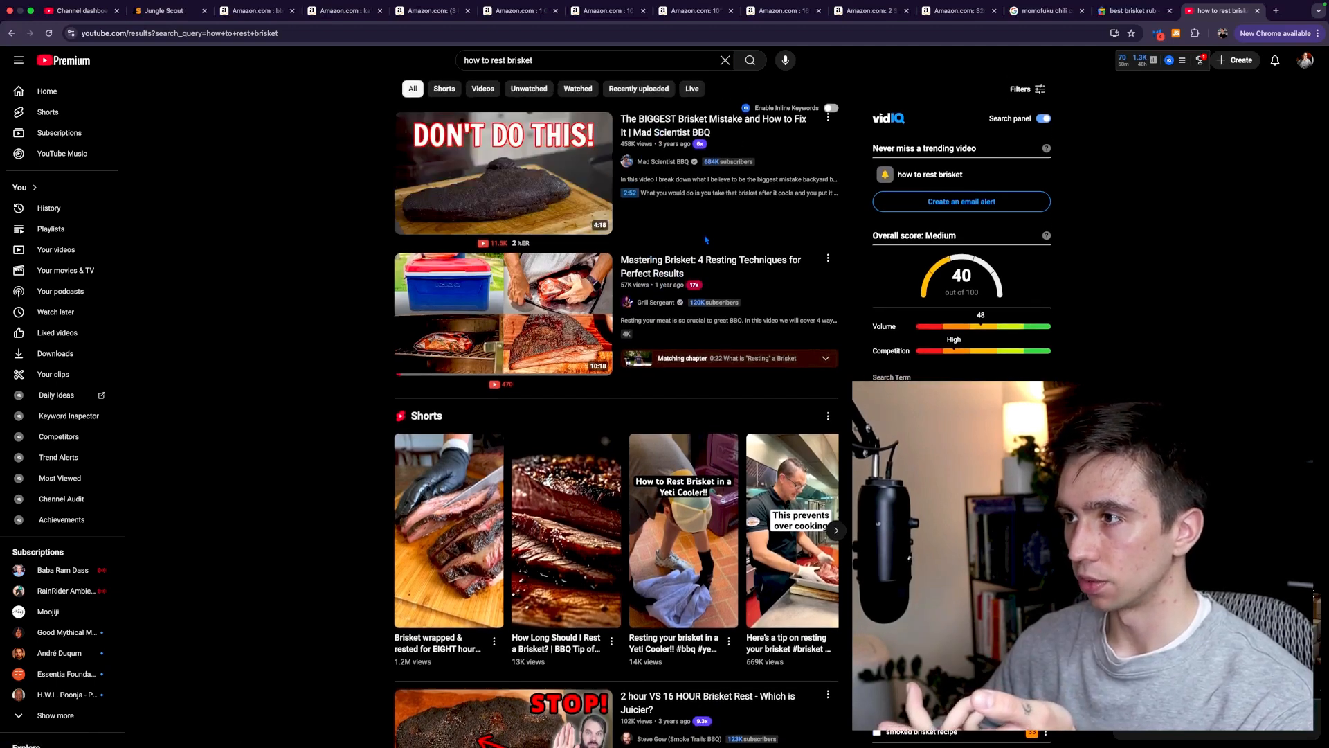
scroll(705, 240, "down", 6)
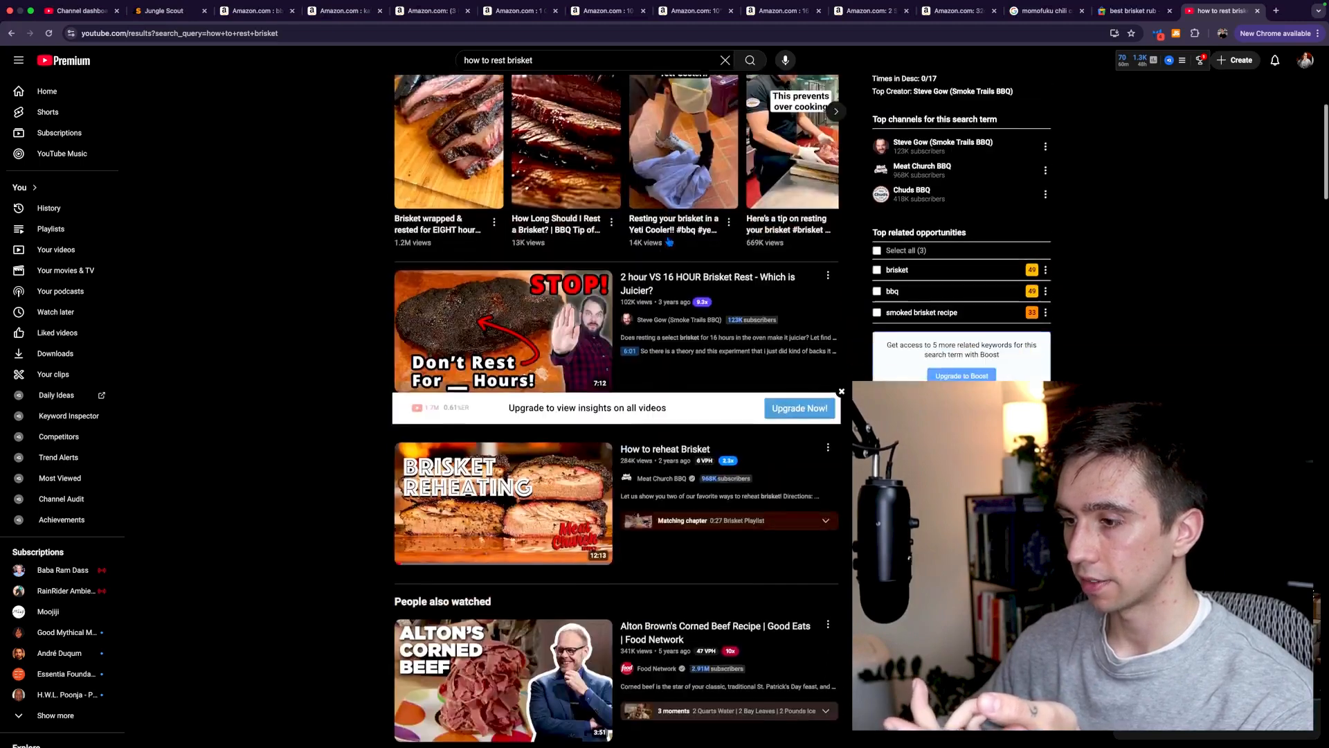
scroll(697, 348, "down", 2)
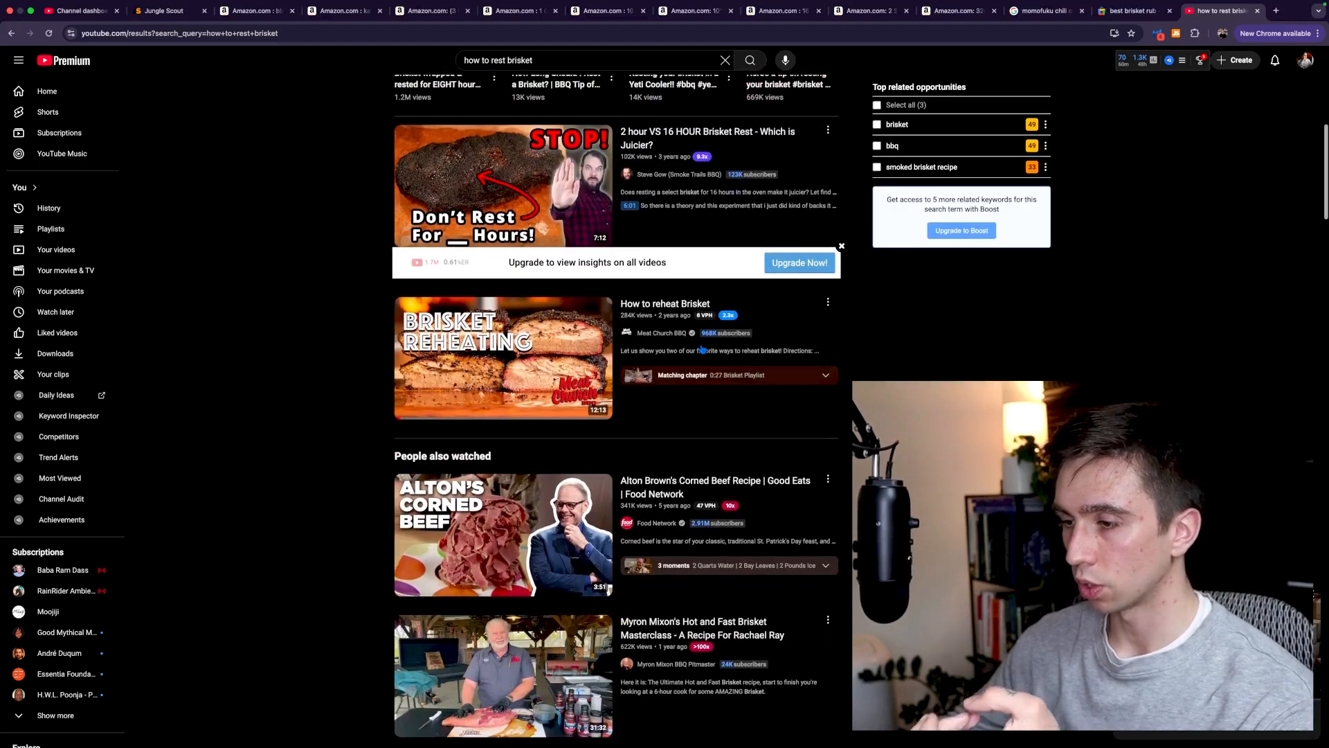
scroll(703, 348, "down", 6)
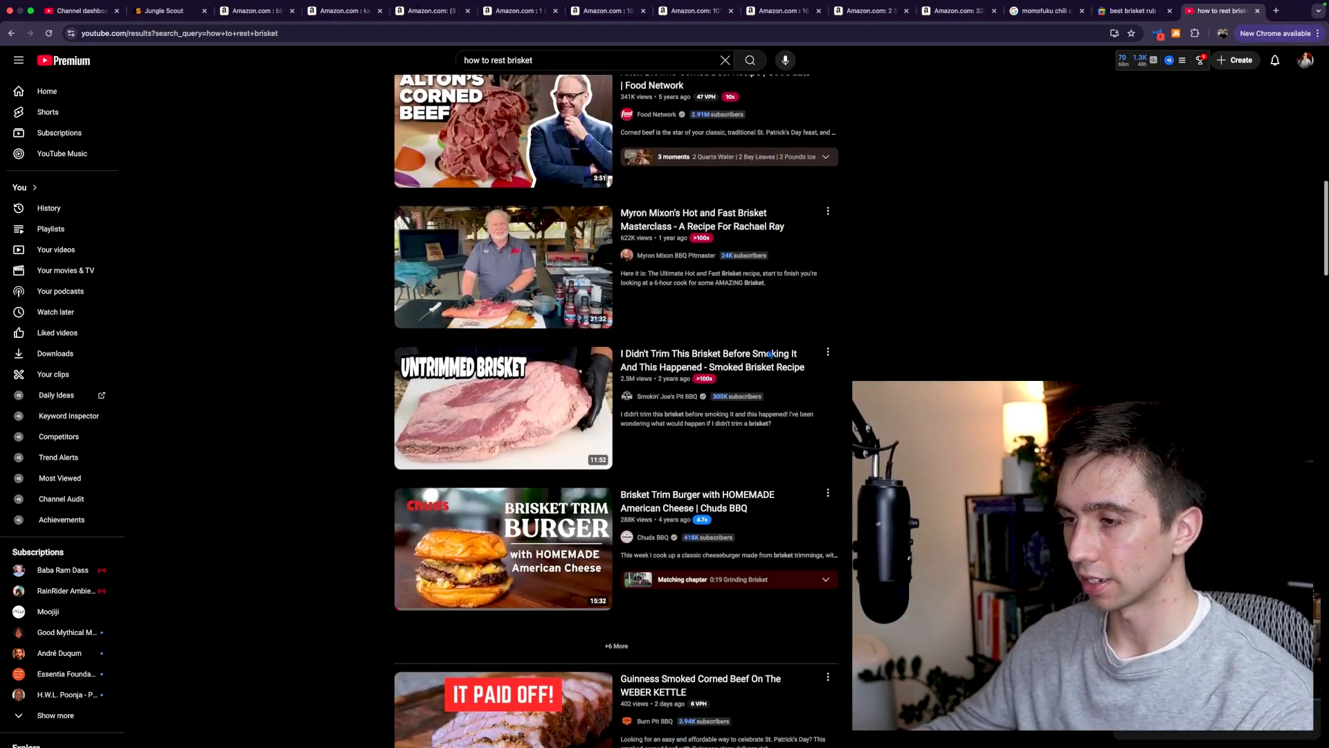
scroll(810, 353, "down", 8)
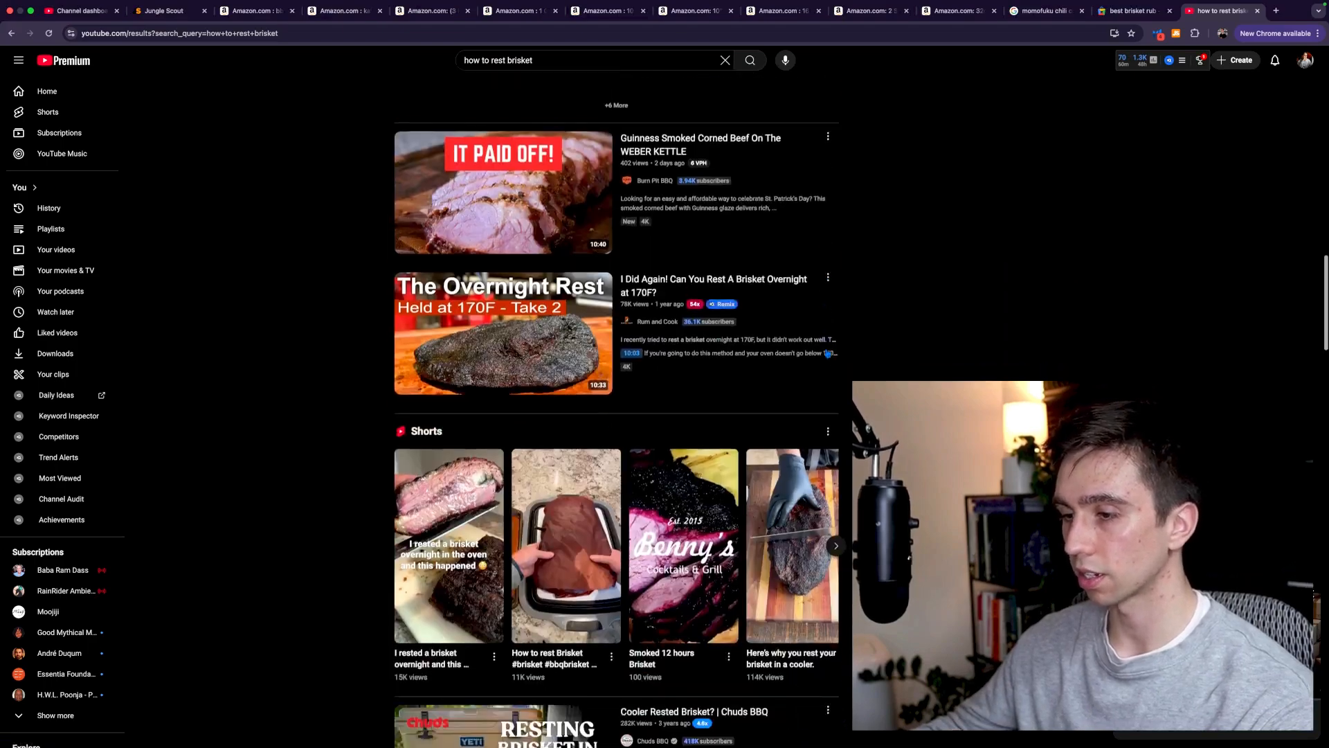
scroll(828, 356, "down", 4)
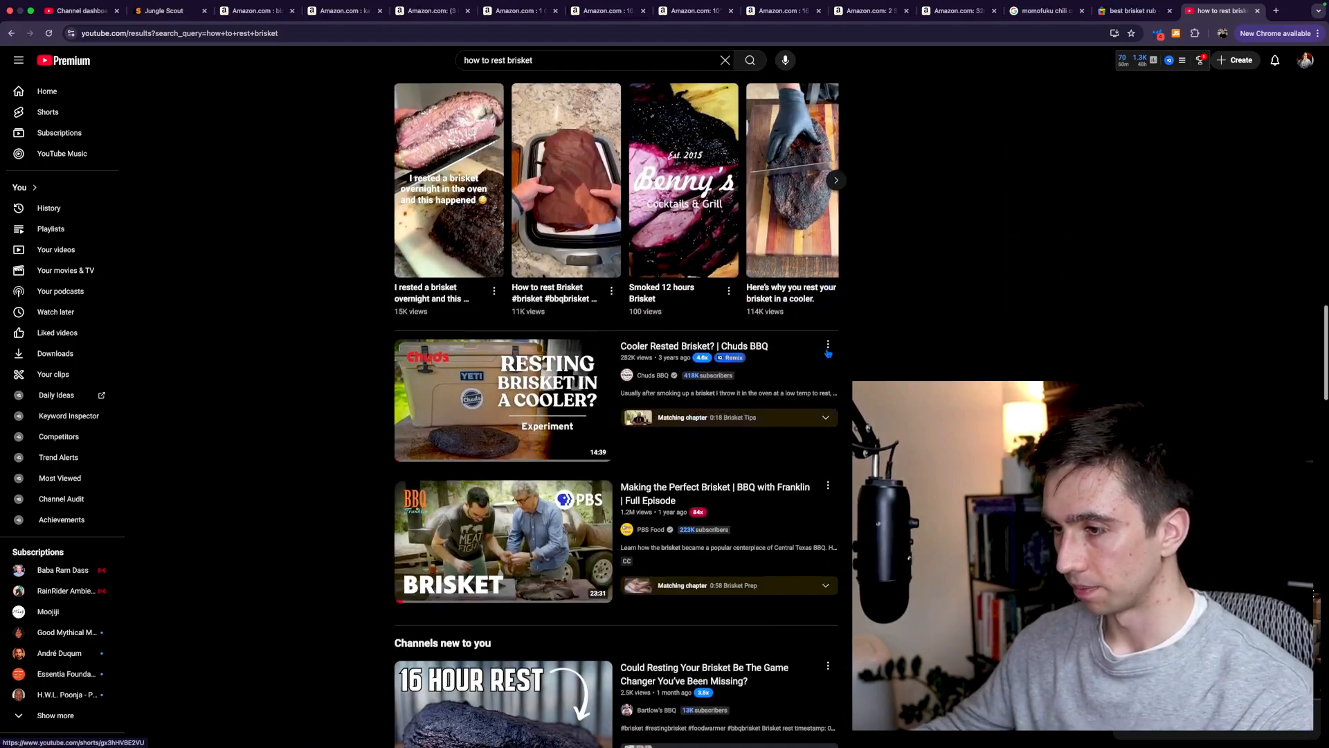
scroll(846, 362, "down", 6)
scroll(824, 353, "up", 20)
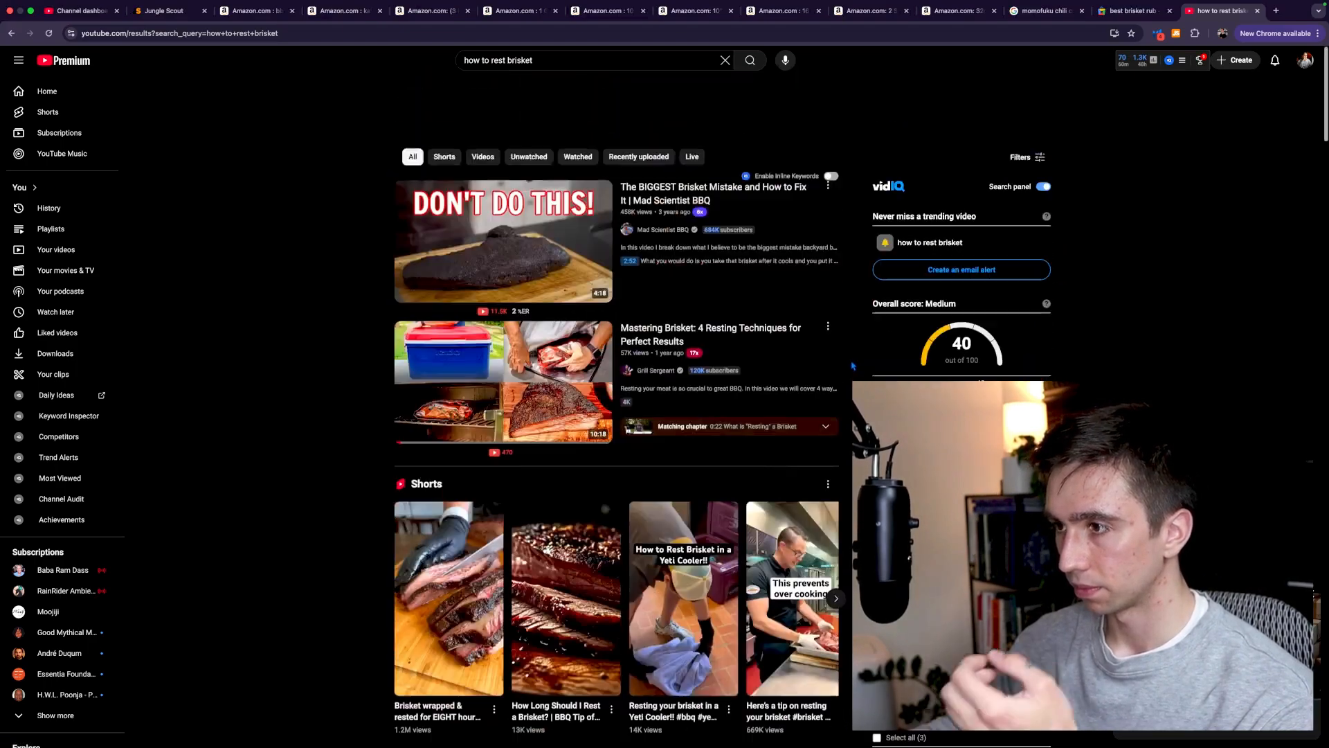
mouse_move(820, 349)
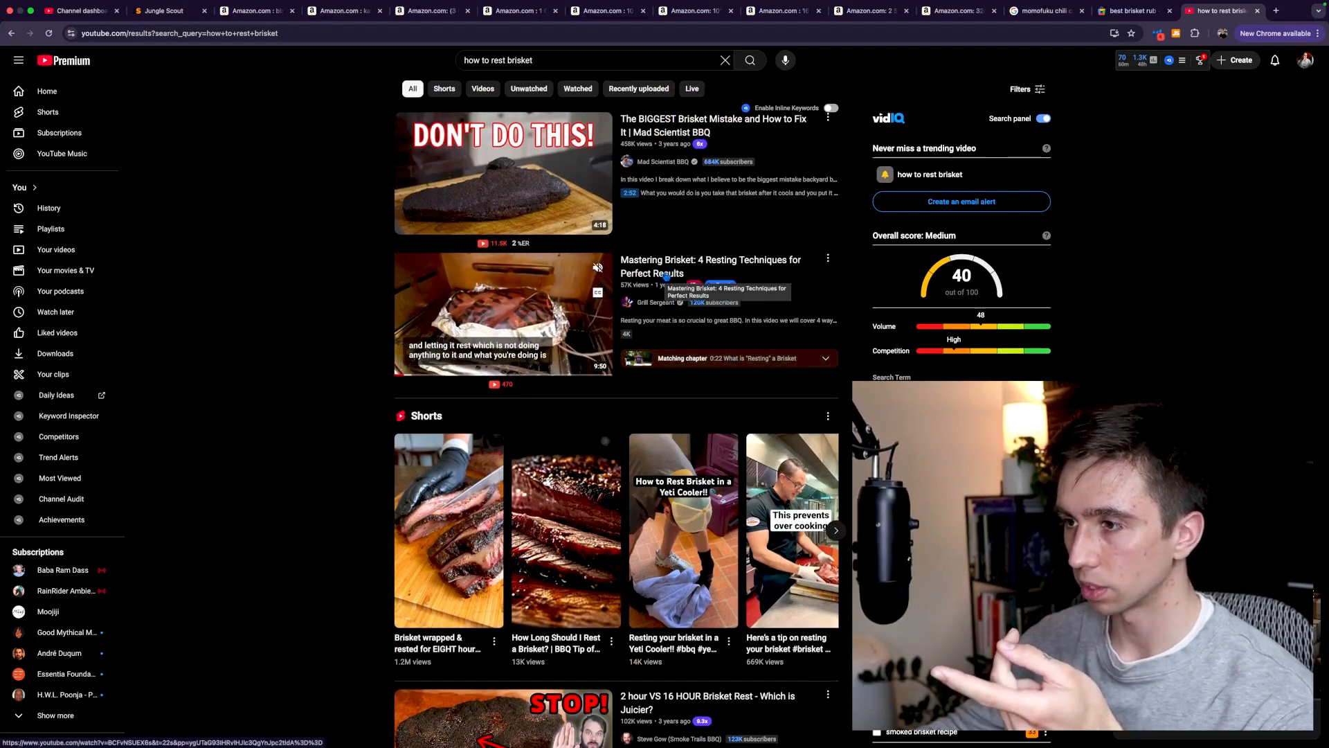
- Open the Grill Sergeant channel's About details, pass the reCAPTCHA check to reveal the contact email, and select the address
left_click(667, 308)
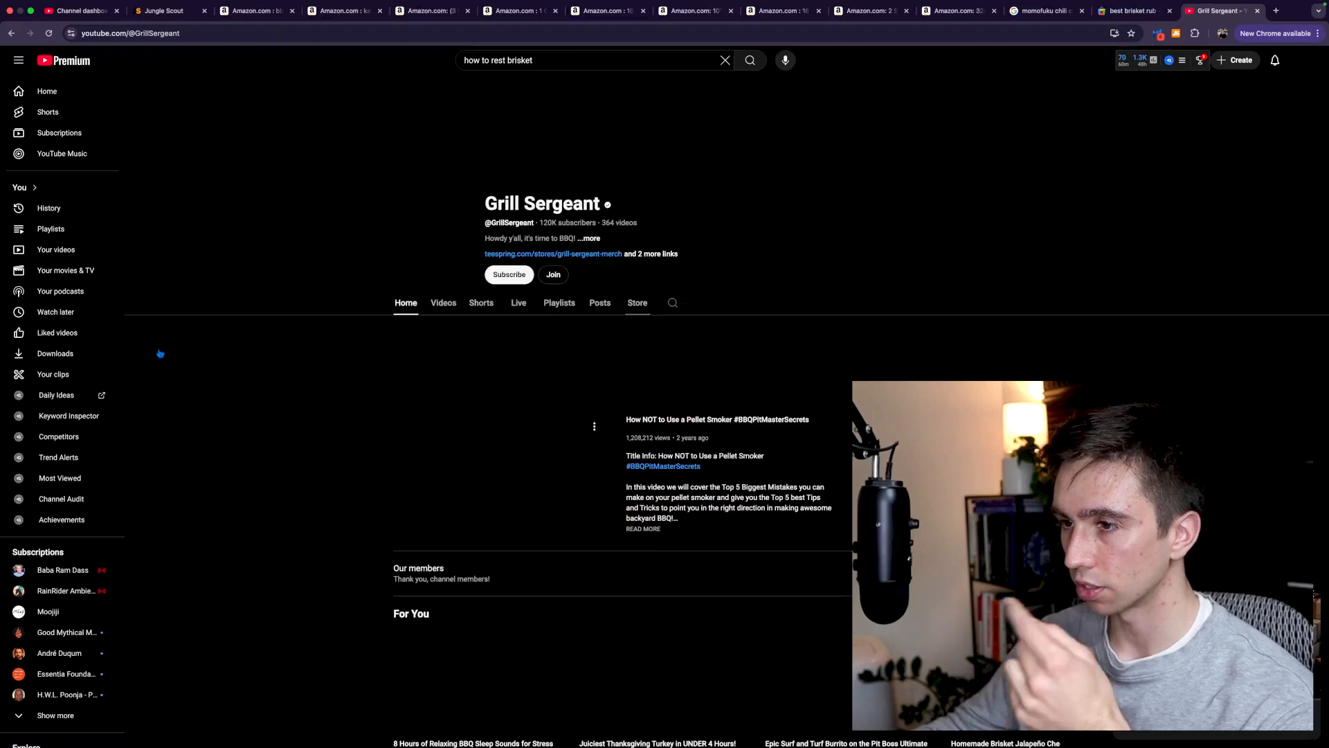
left_click(655, 254)
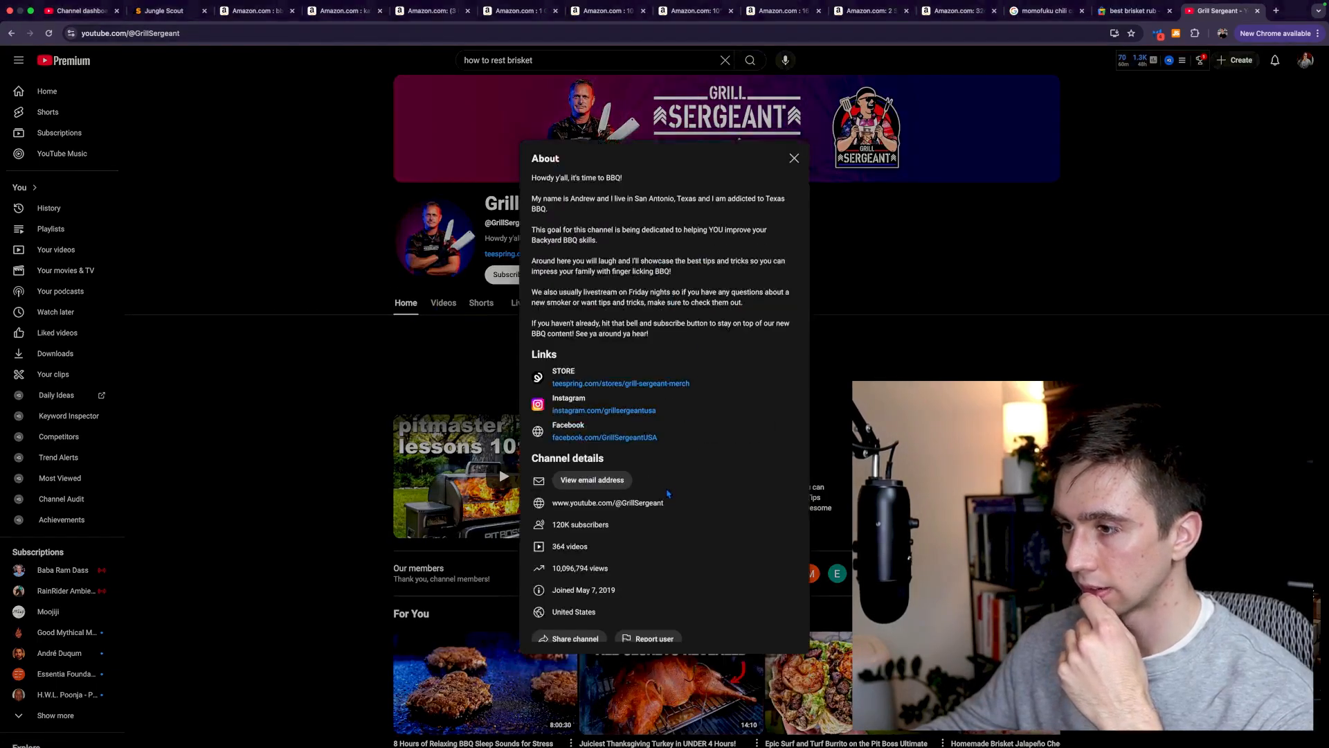
left_click(602, 482)
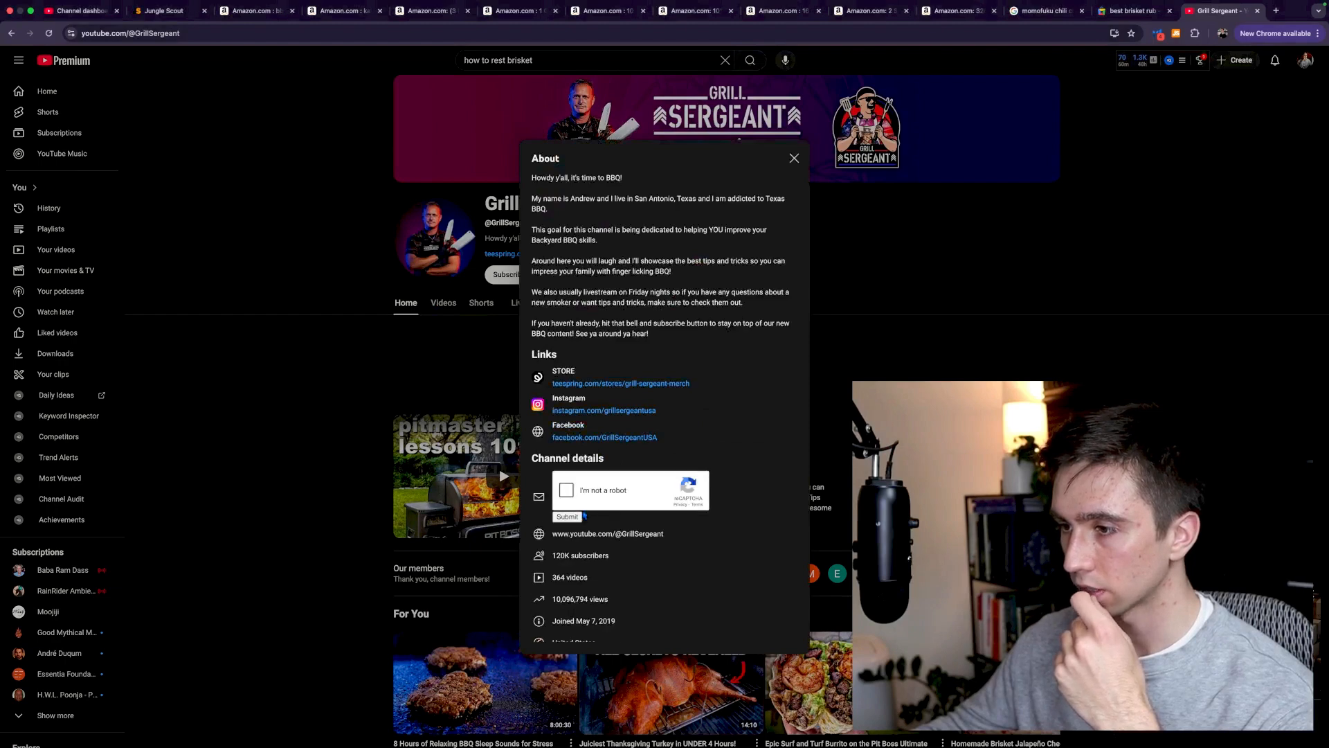
left_click(567, 494)
left_click(568, 517)
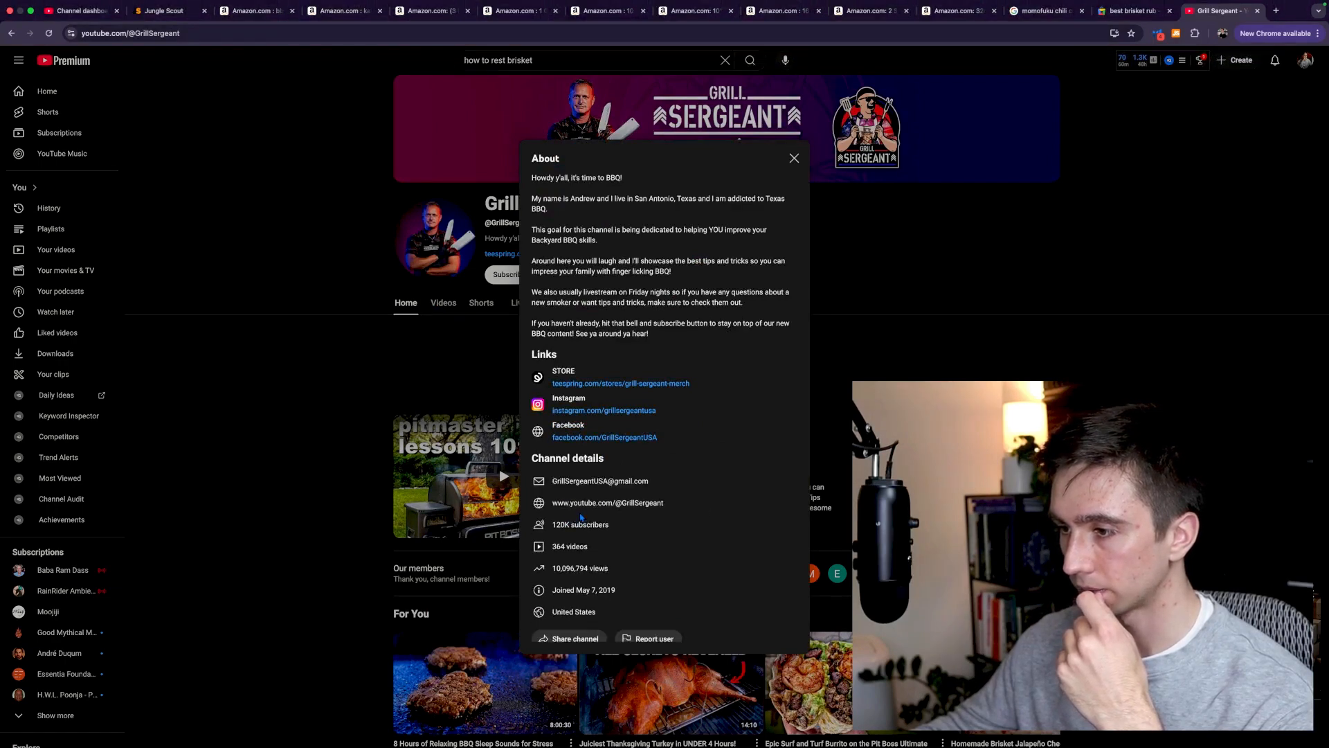
left_click_drag(650, 482, 560, 483)
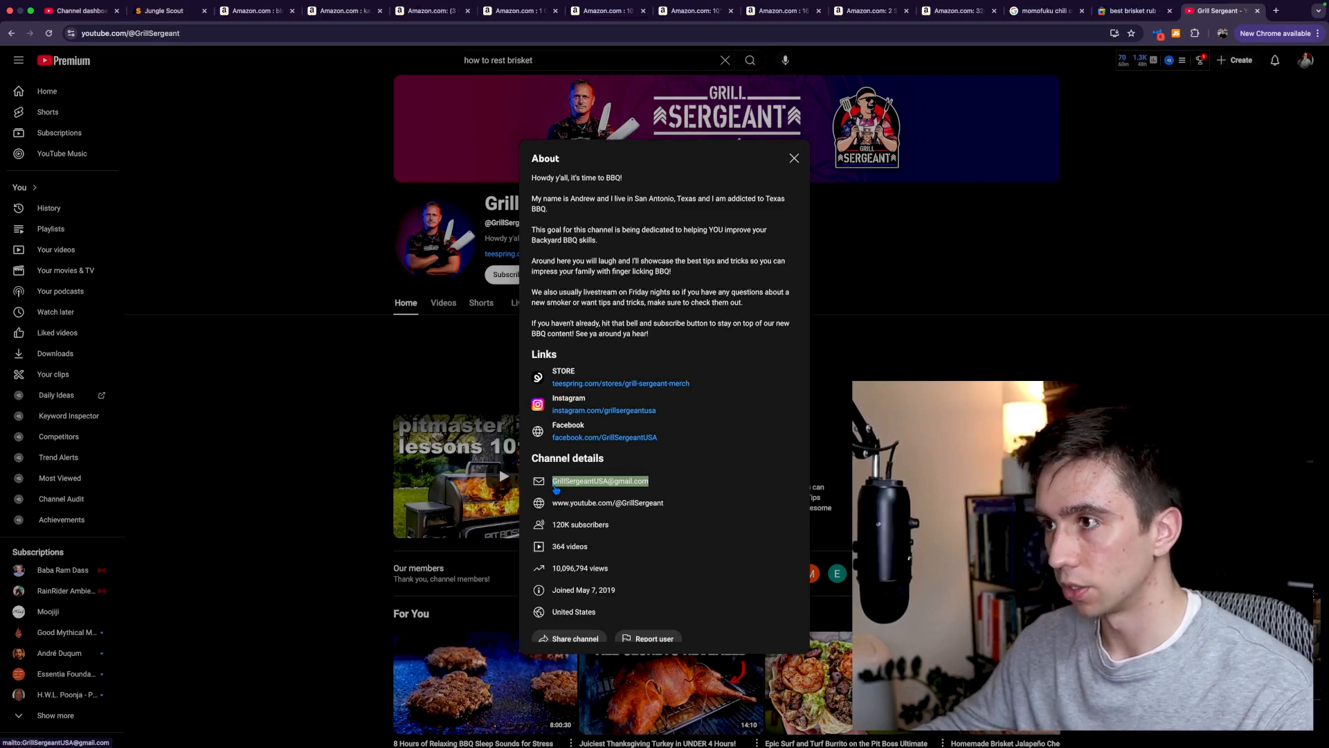
- Close the About details and browse the Grill Sergeant channel's featured, popular and recent videos
left_click(795, 158)
scroll(772, 284, "down", 5)
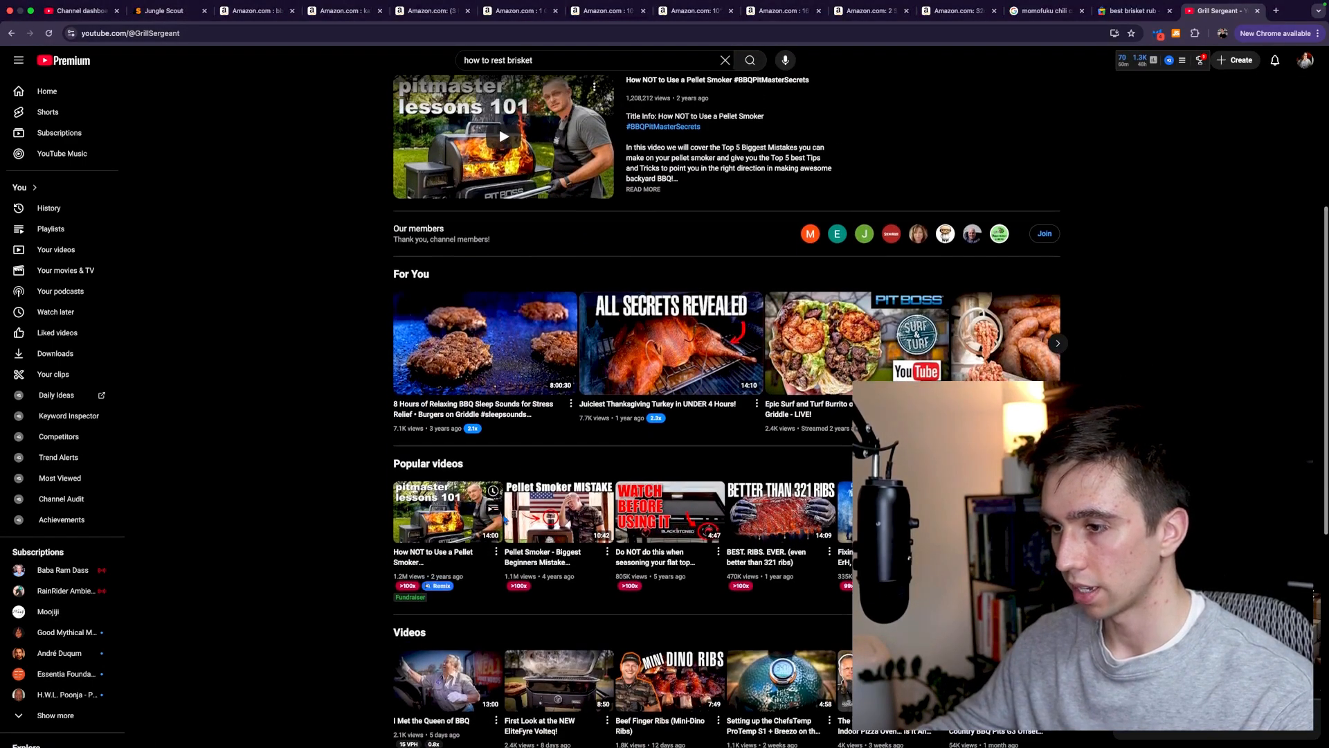
scroll(498, 376, "up", 1)
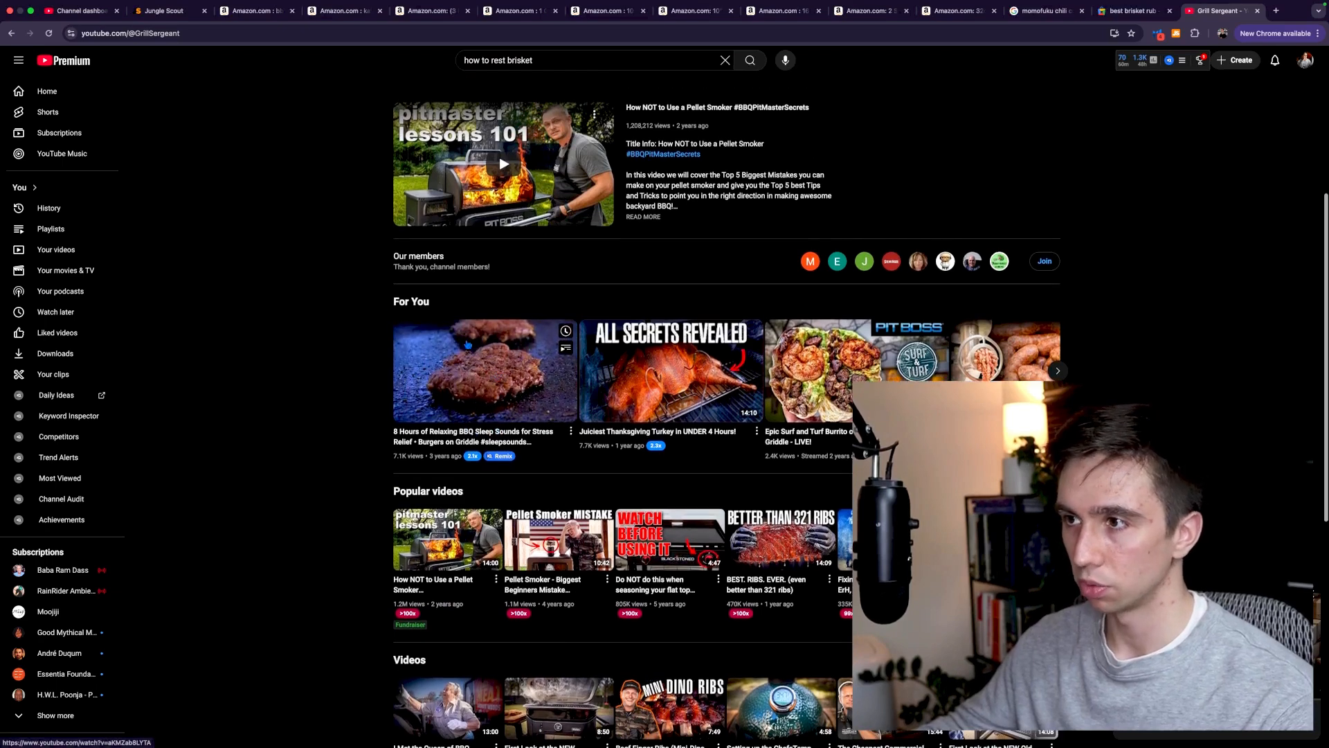
scroll(497, 376, "up", 3)
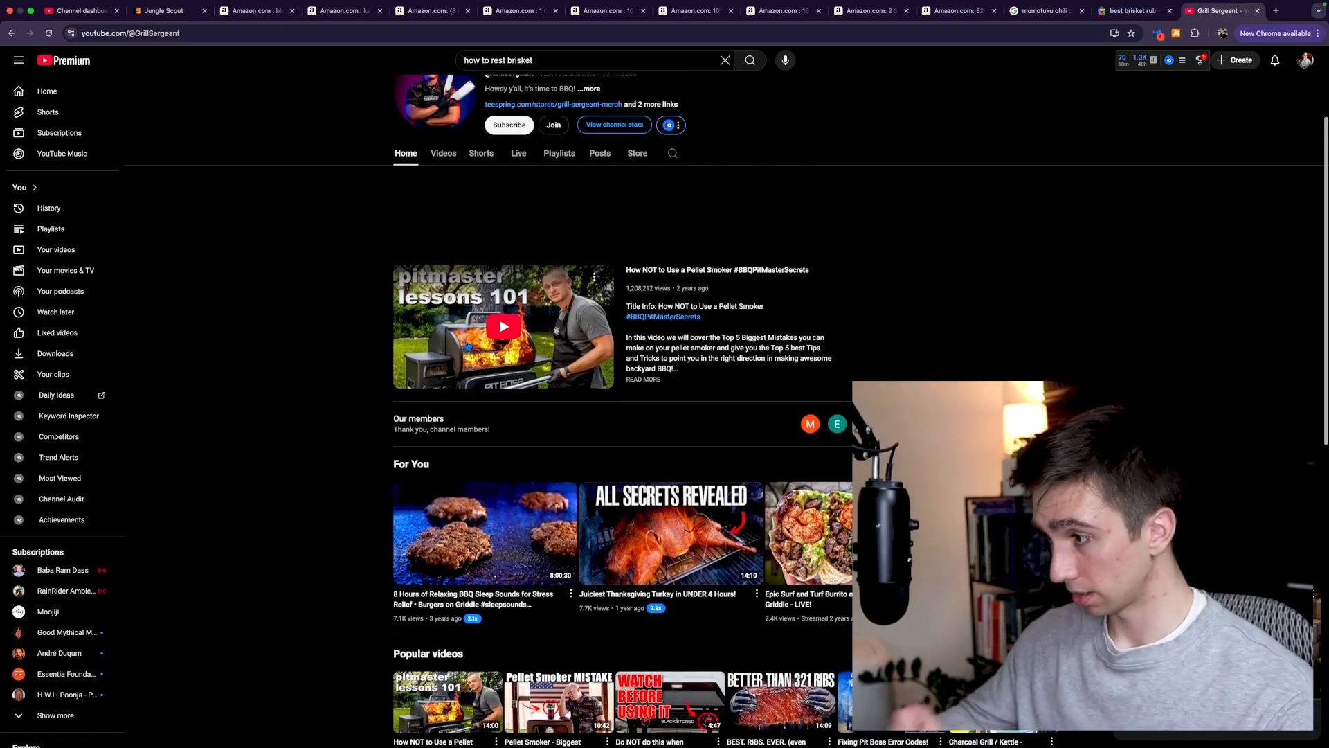
scroll(469, 346, "up", 2)
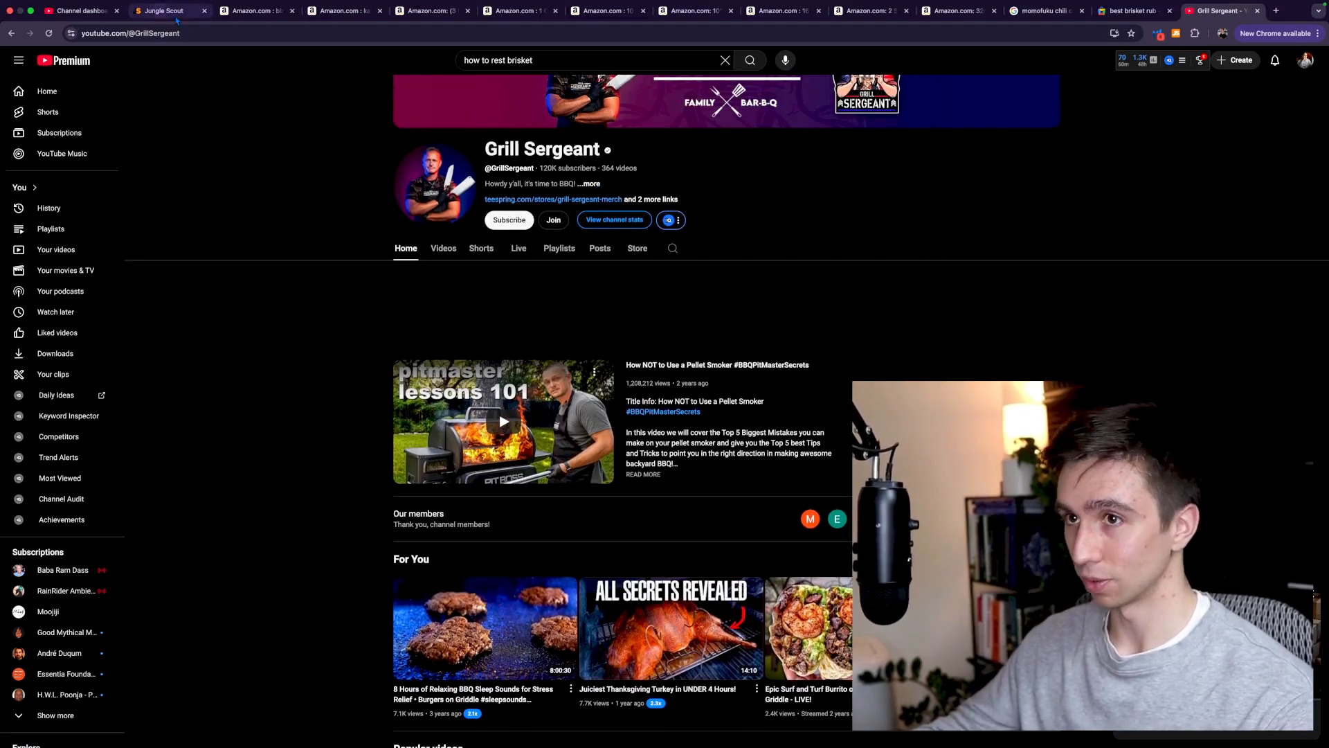
- Switch back to the Amazon BBQ resting blanket results and check the star rating breakdown of the Overall Pick listing
left_click(268, 21)
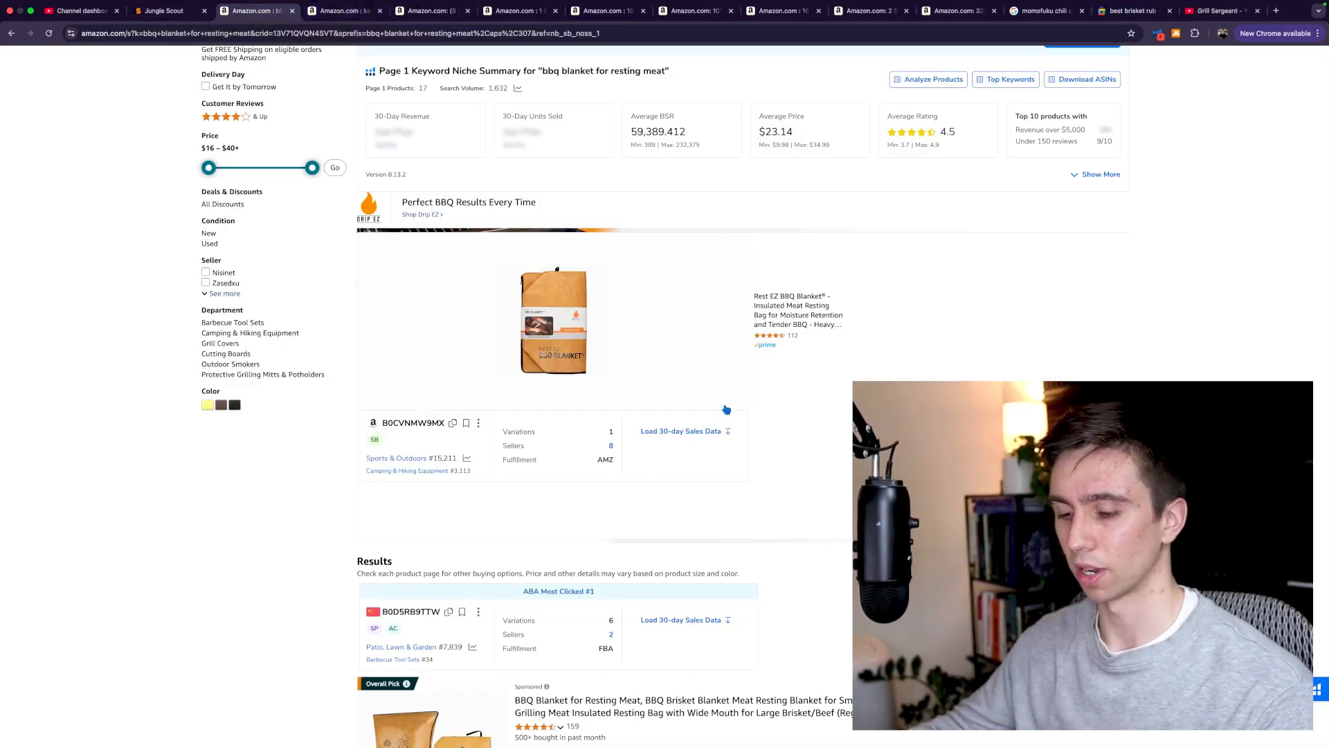
scroll(727, 410, "down", 5)
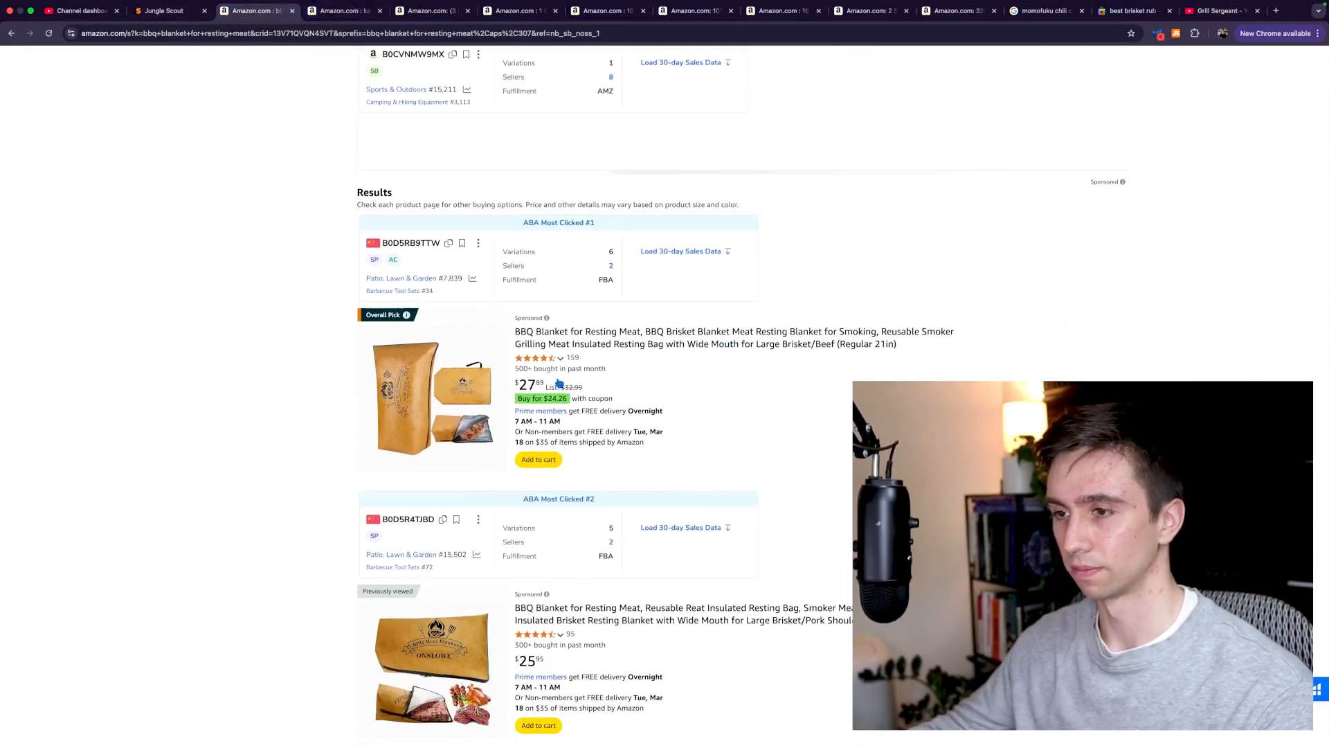
mouse_move(541, 359)
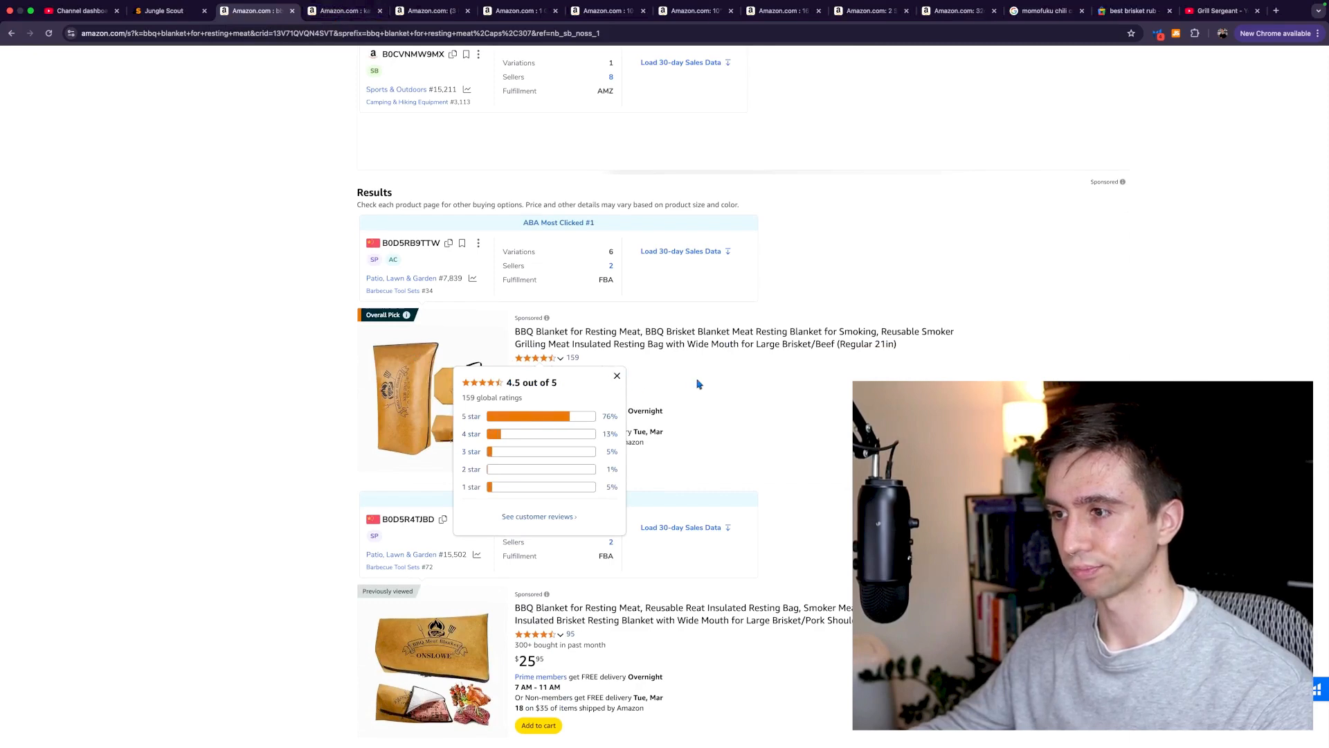
left_click(622, 378)
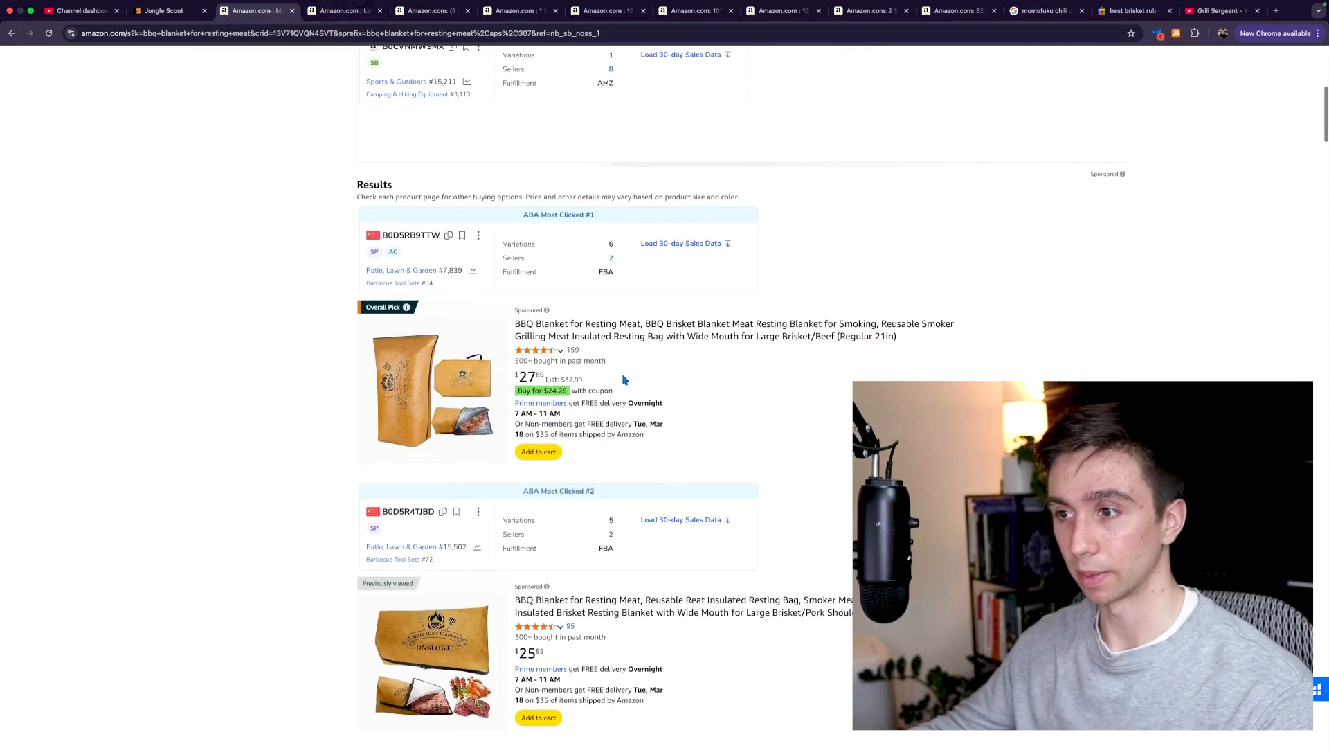
scroll(624, 379, "down", 1)
scroll(685, 379, "up", 6)
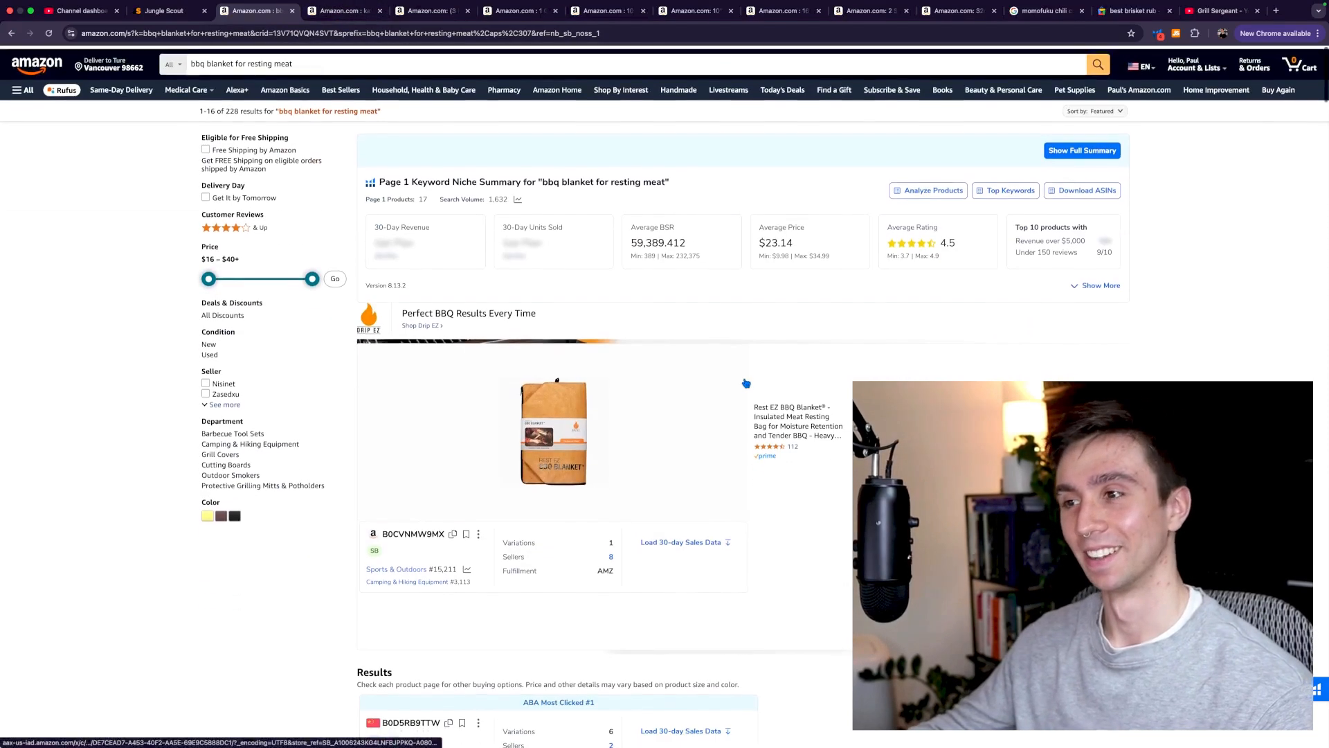
- Switch to the Amazon listing for the 3-pack Lion Brand Feels Like Bliss yarn and review its product summary and details
left_click(429, 11)
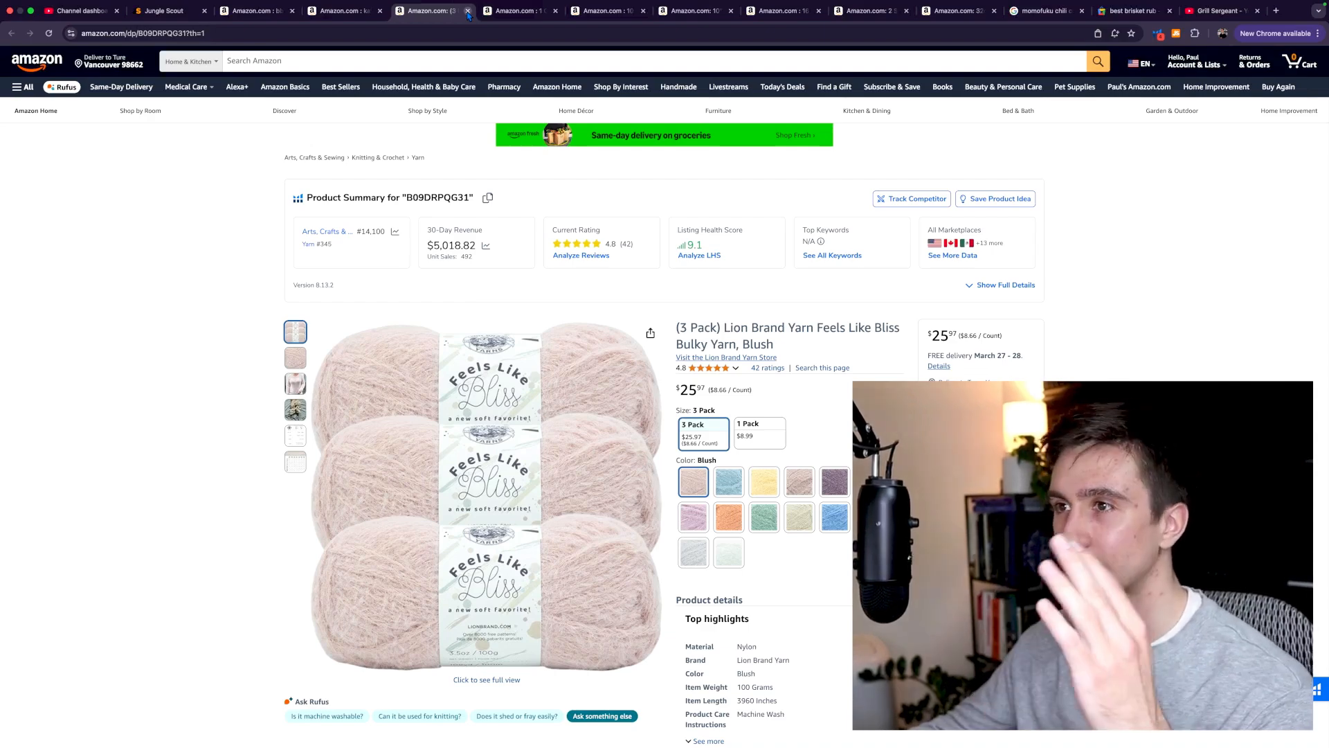
left_click(468, 11)
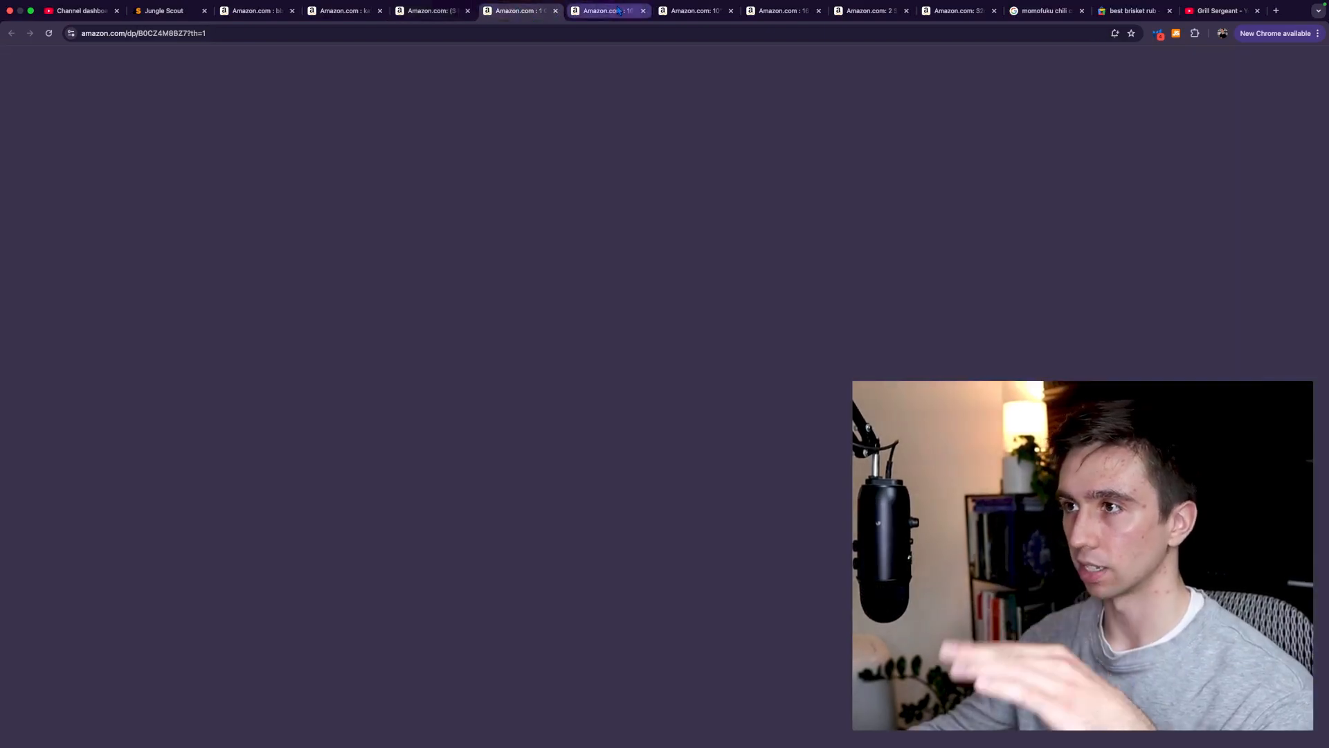
left_click(443, 17)
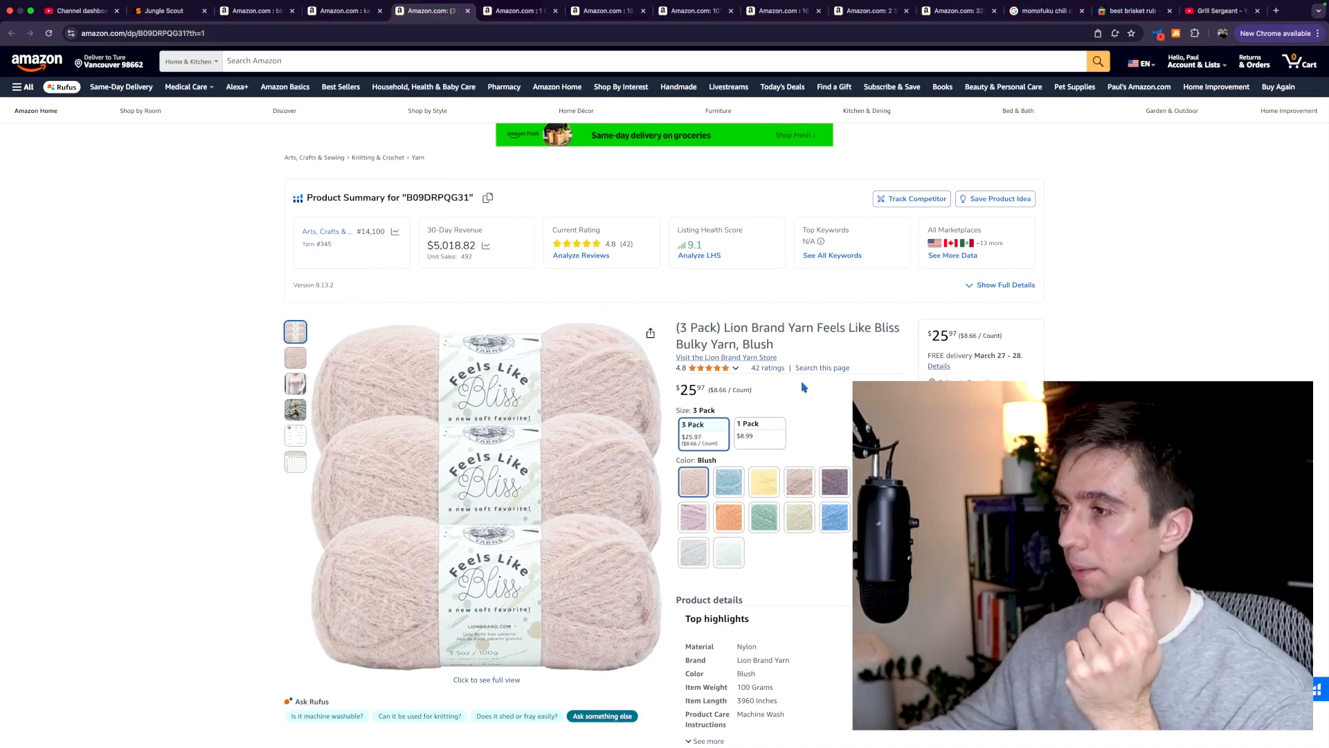
scroll(838, 432, "down", 3)
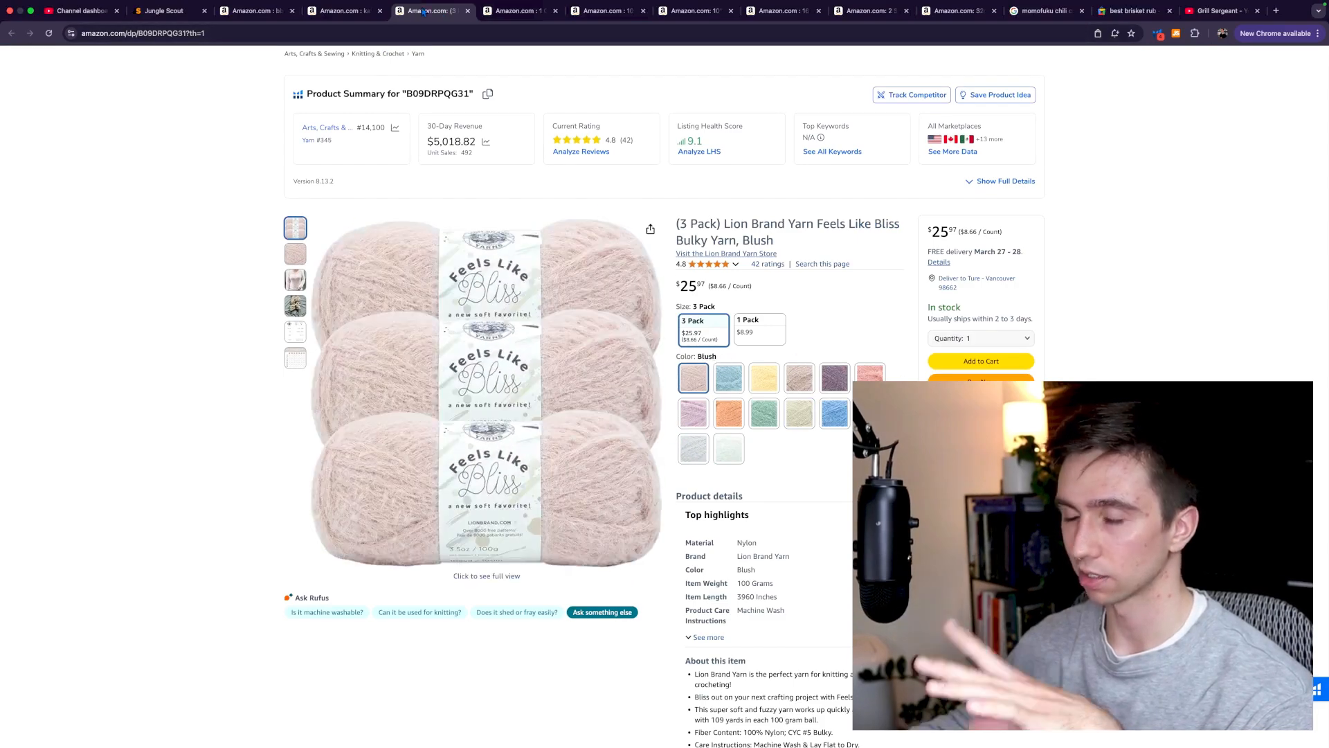
- Close the yarn listing and look through the product images of the 1-gallon HiThrive worm castings listing
left_click(468, 11)
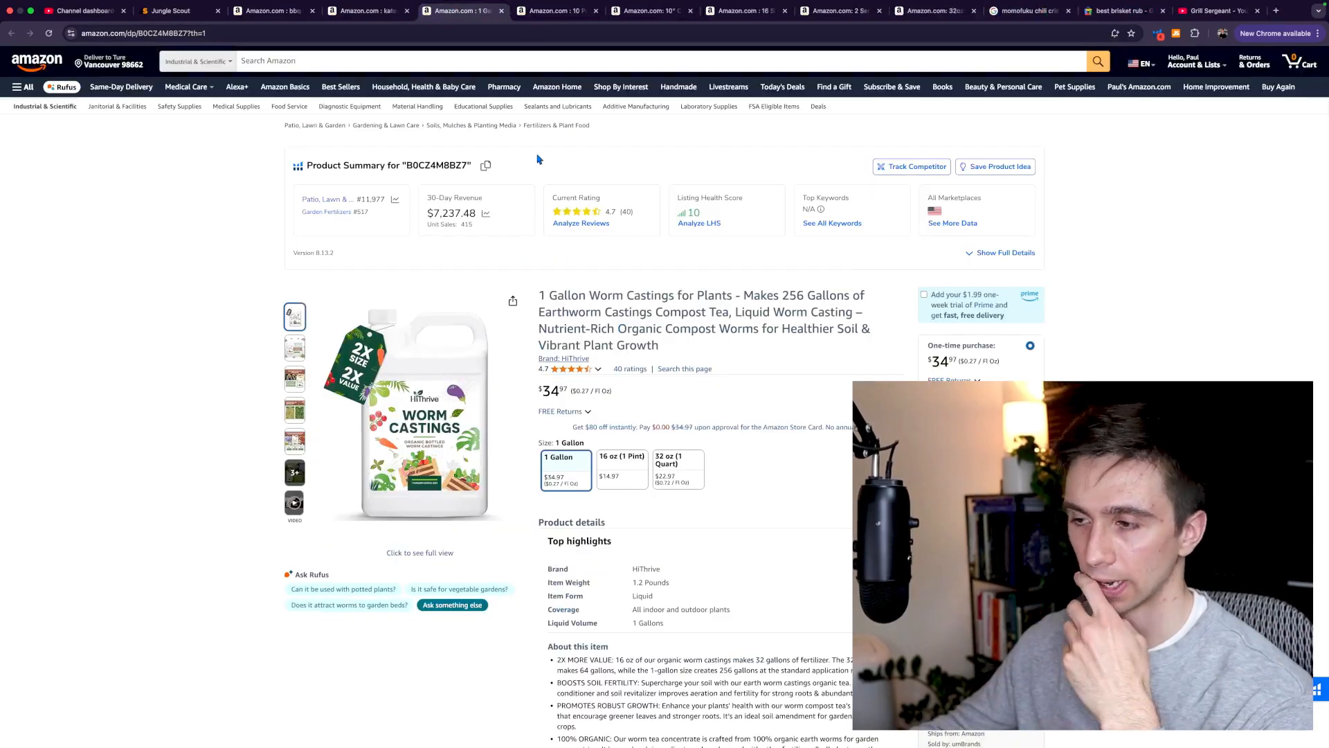
scroll(764, 492, "down", 2)
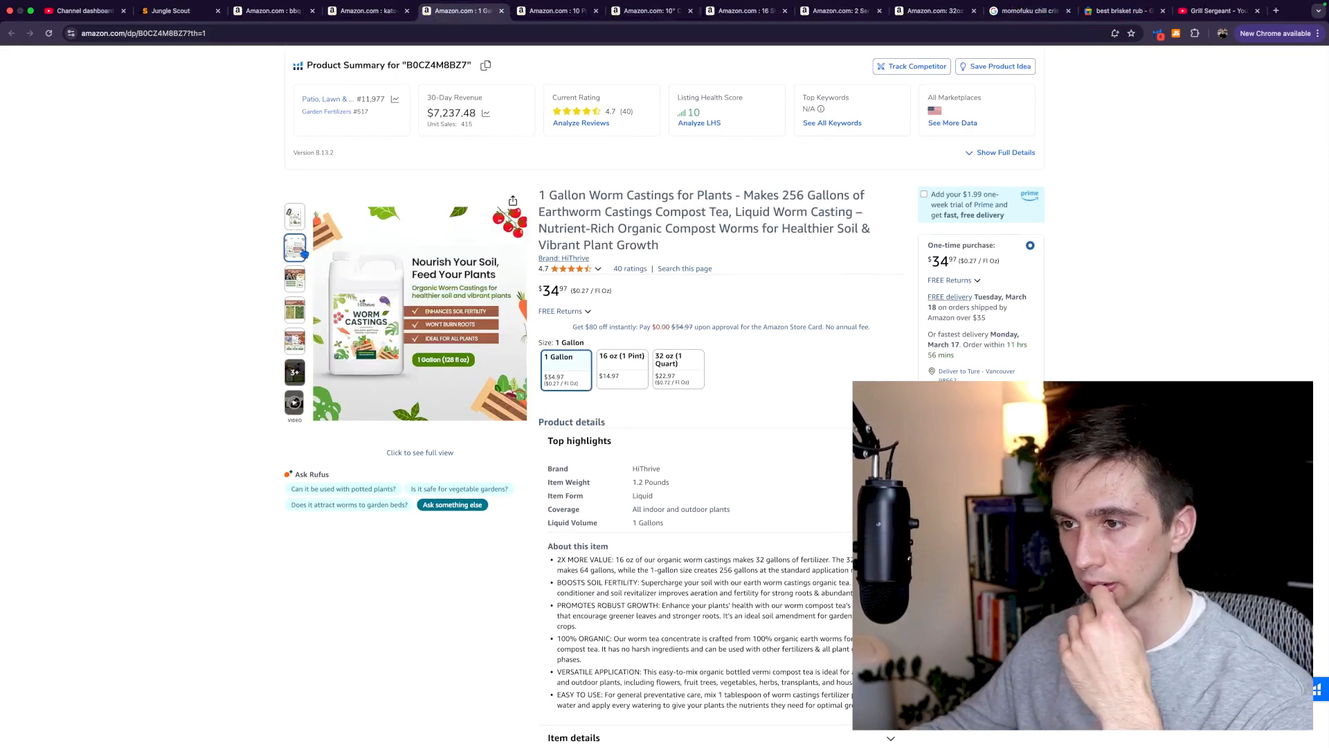
mouse_move(299, 311)
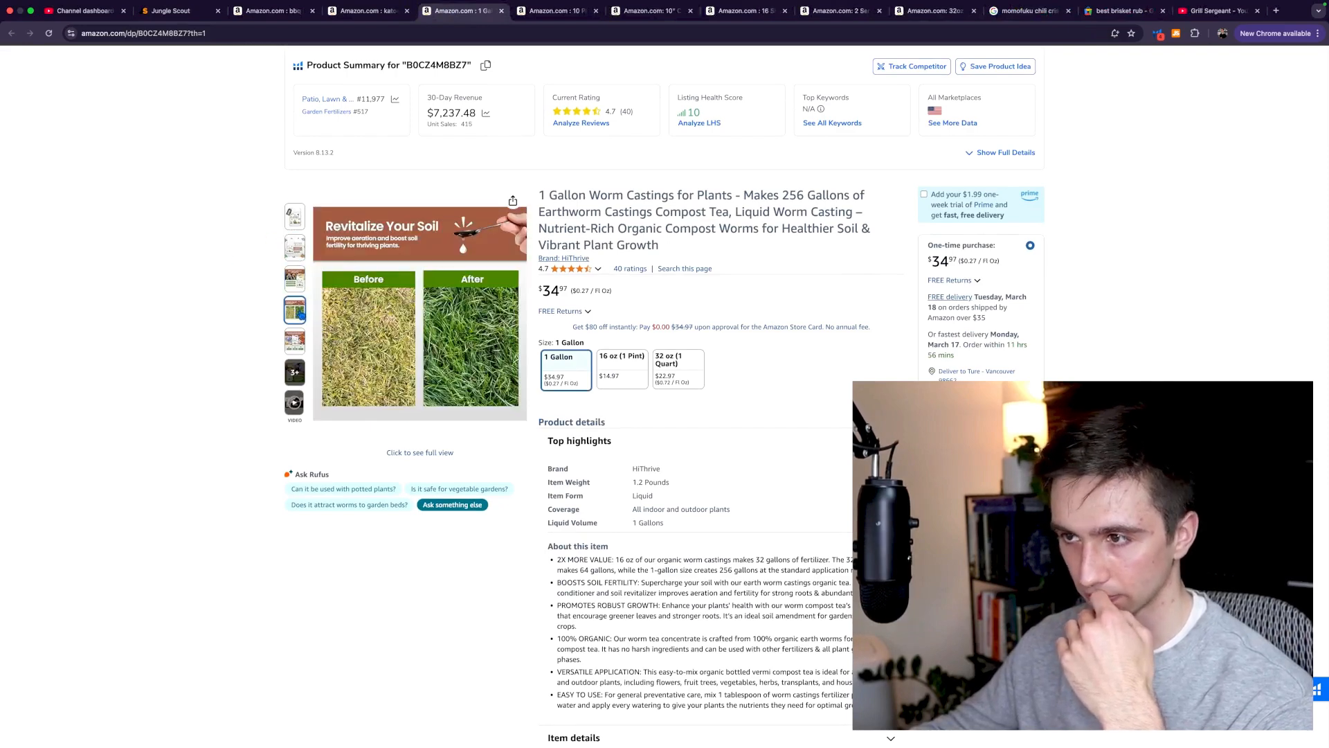
mouse_move(302, 346)
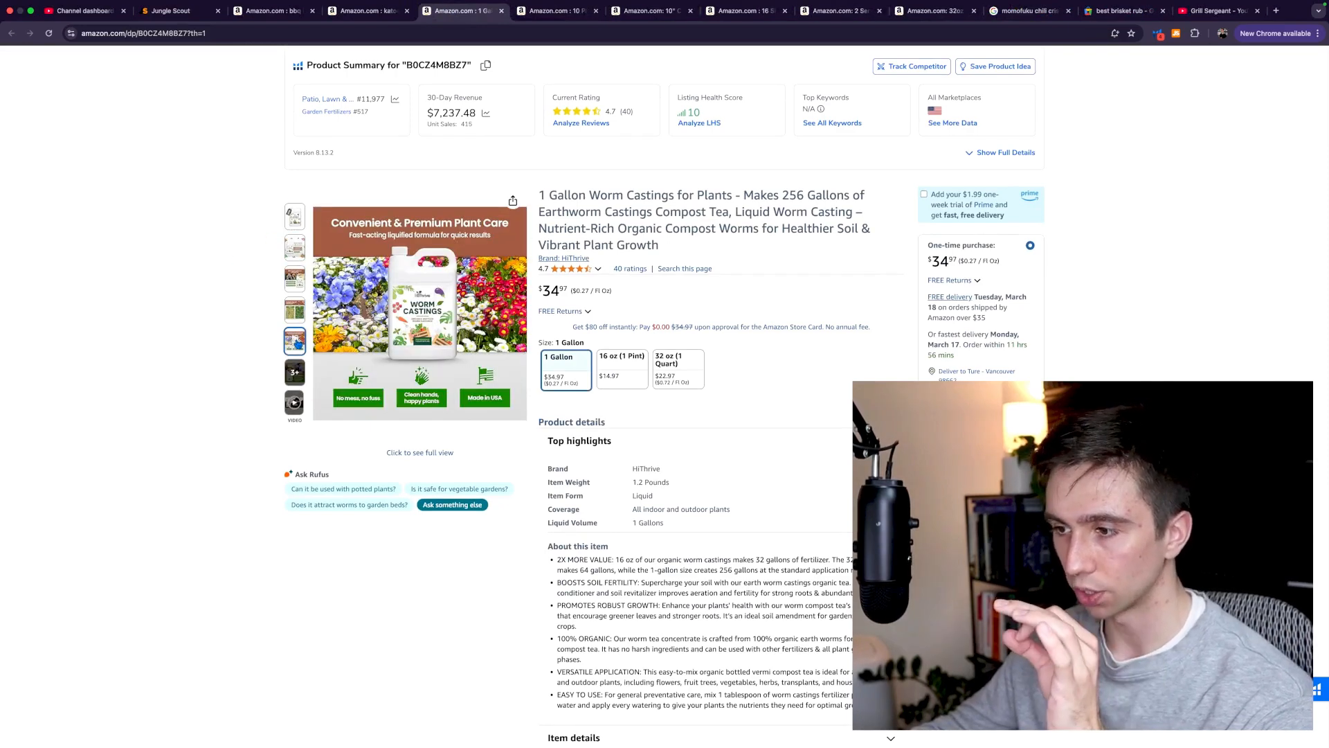
- Open the Amazon search for "worm castings for plants" from the listing's Xray Keywords and close the HiThrive listing
left_click(1158, 33)
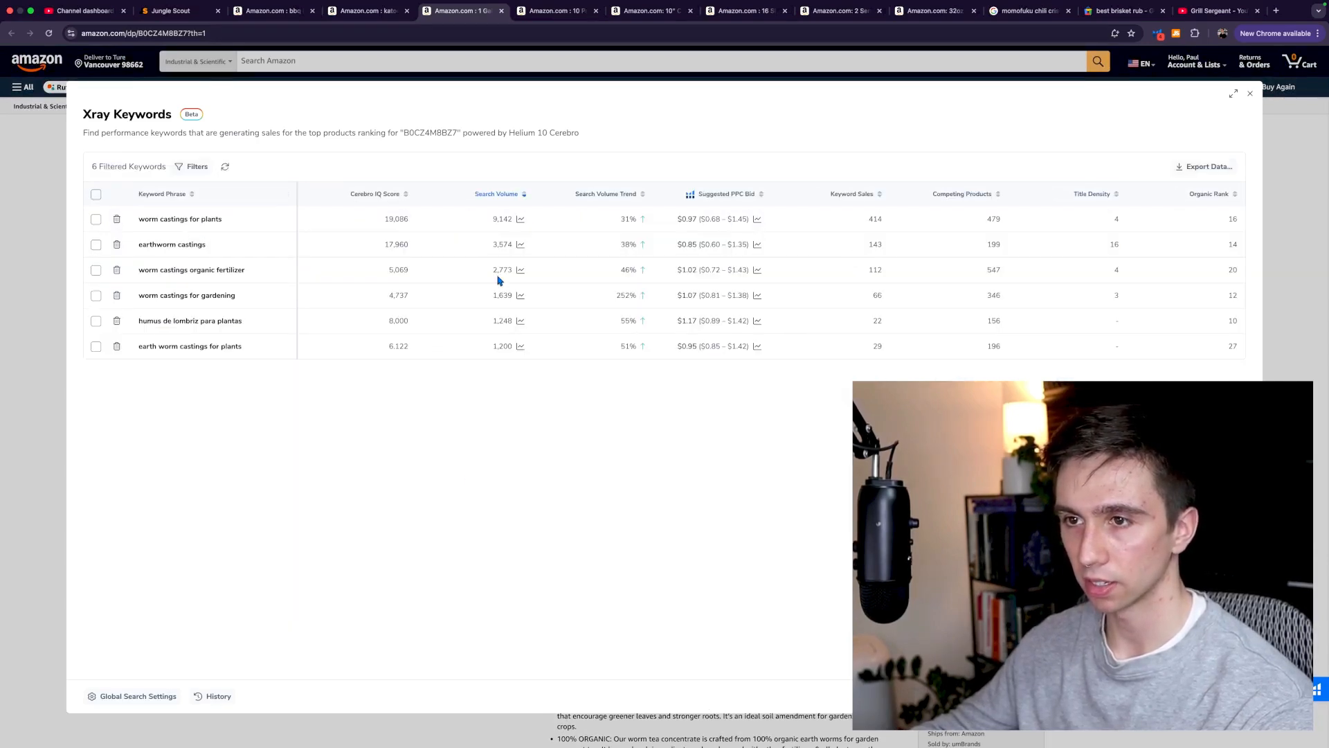
left_click(202, 221)
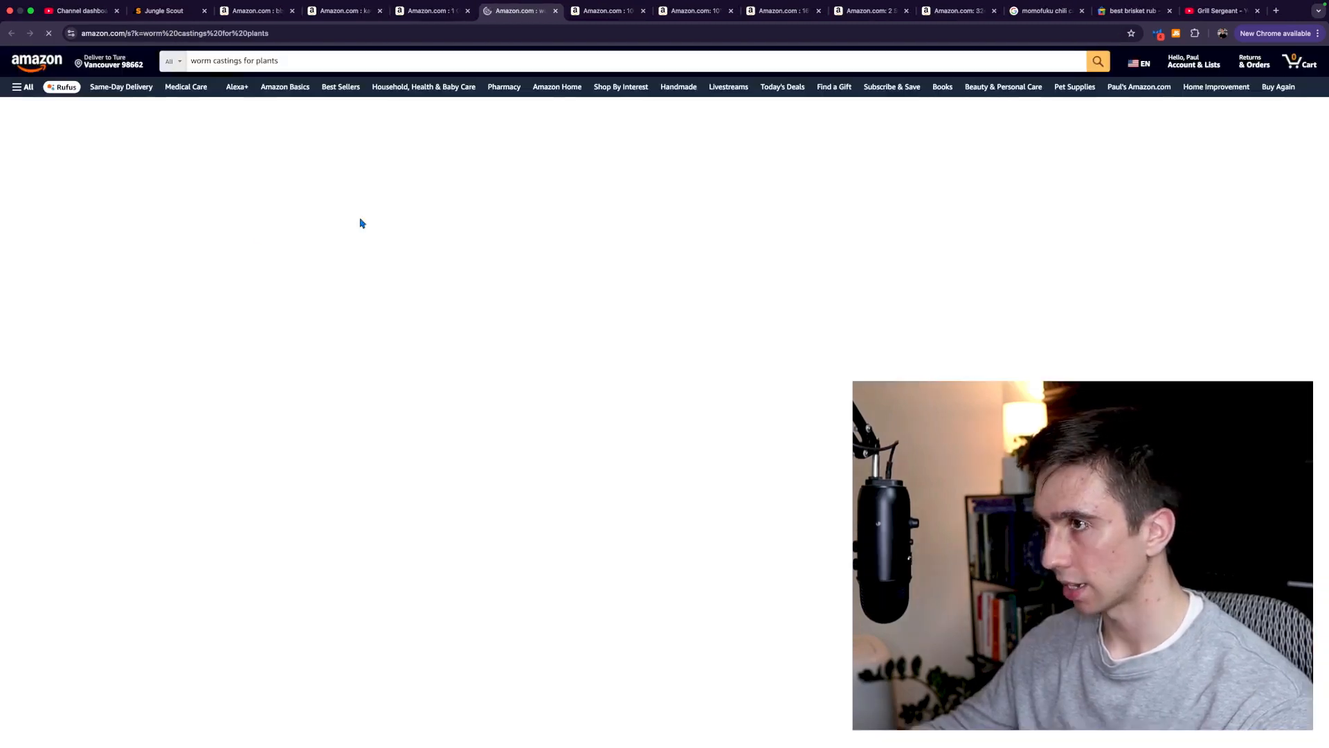
left_click(468, 11)
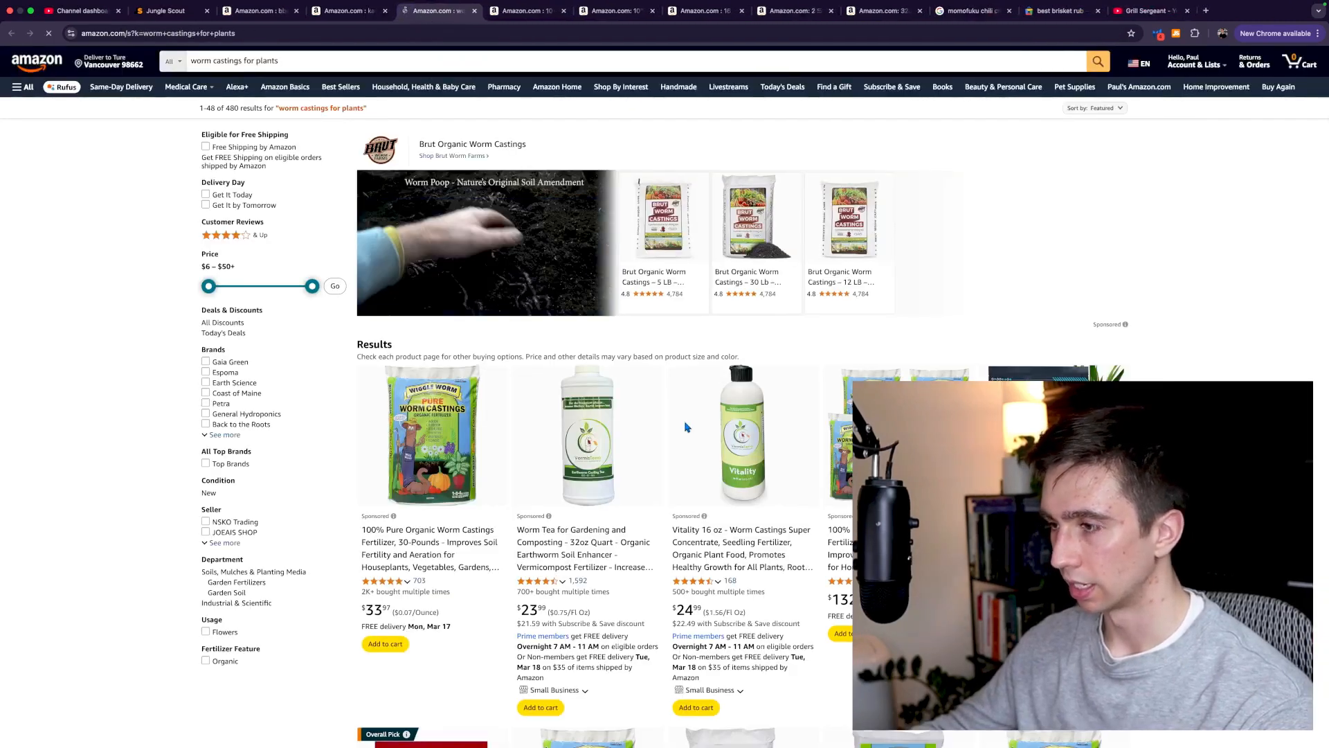
- Browse the worm castings results from the first row to the "Customers frequently viewed" products, comparing prices, ratings and packaging
scroll(893, 291, "down", 4)
scroll(739, 213, "down", 3)
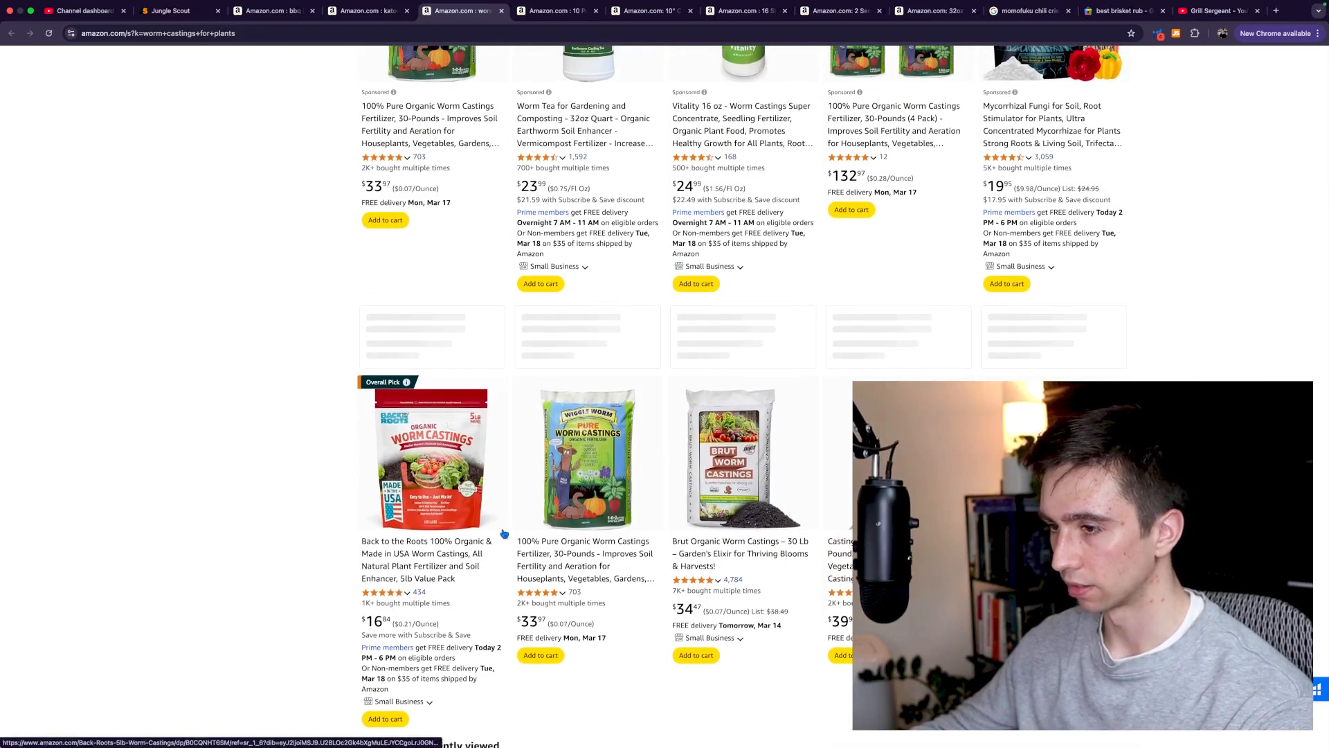
scroll(455, 539, "down", 5)
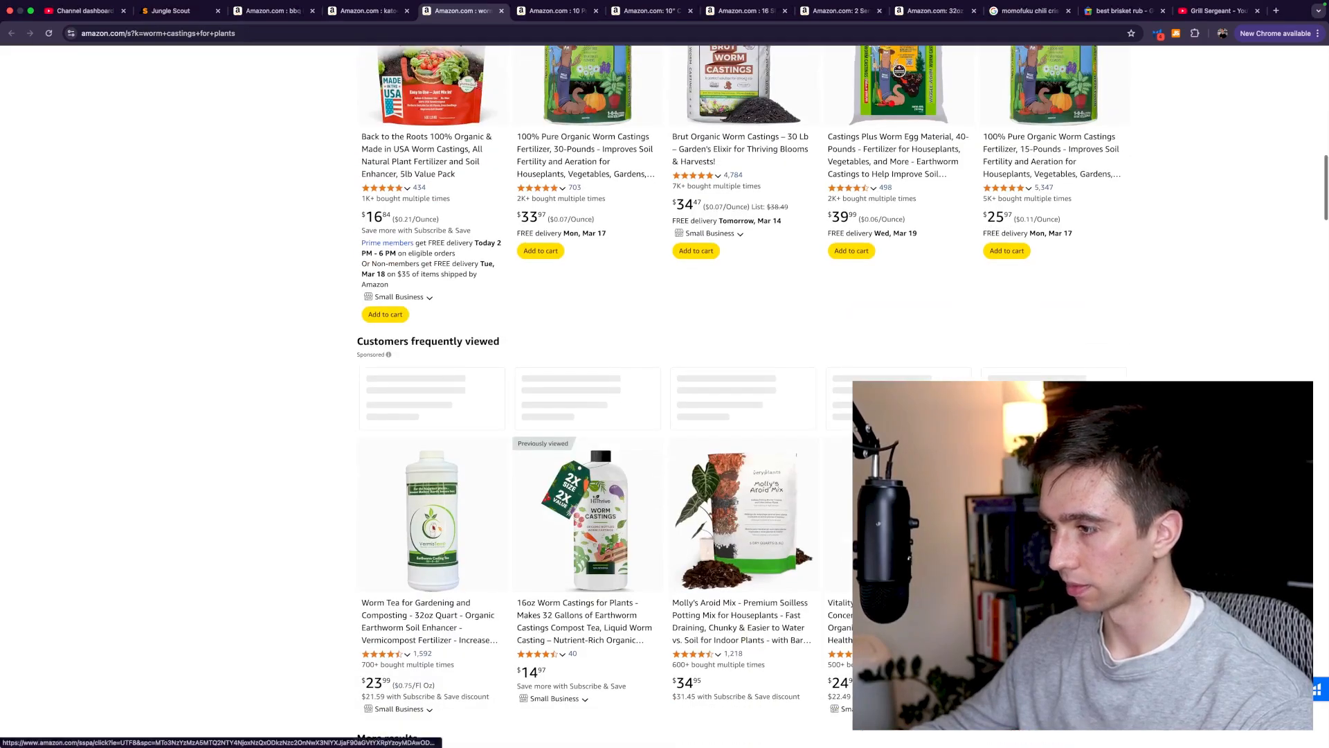
scroll(478, 212, "down", 5)
scroll(478, 211, "up", 15)
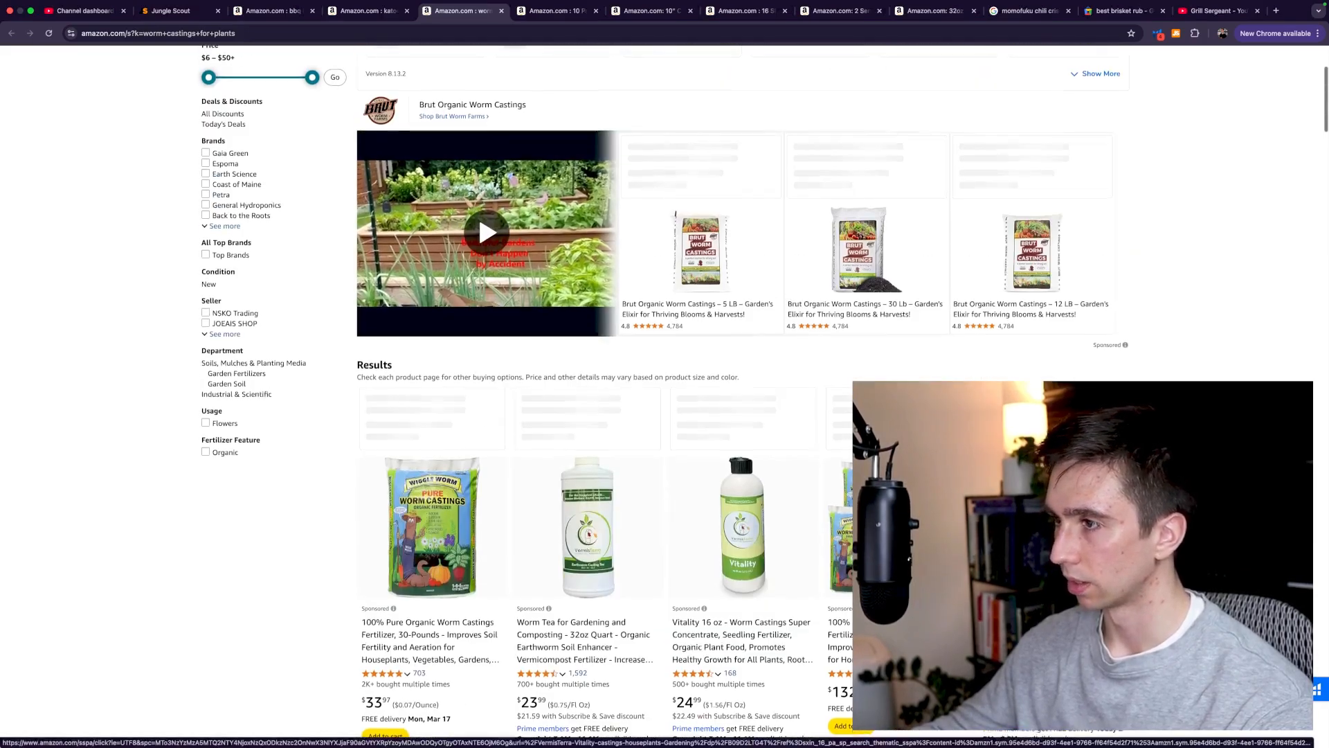
scroll(478, 230, "down", 5)
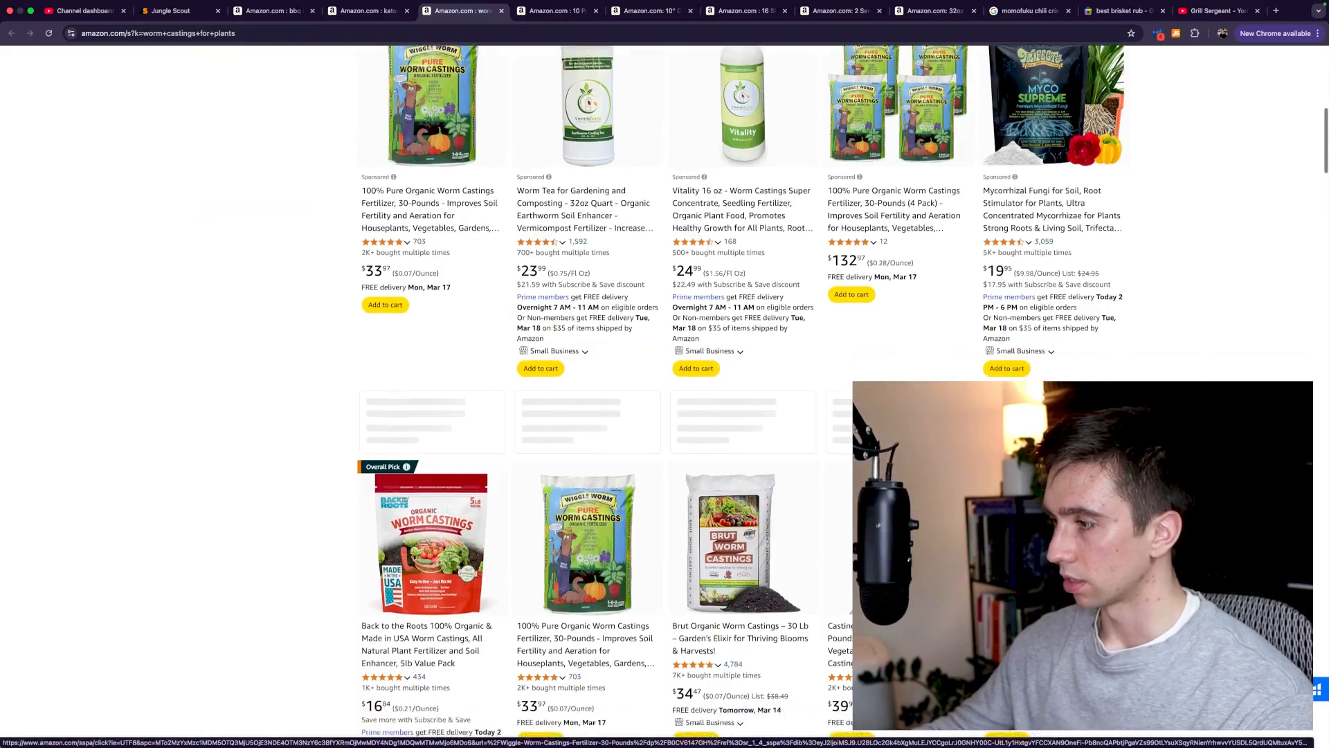
scroll(895, 277, "down", 4)
scroll(895, 277, "down", 6)
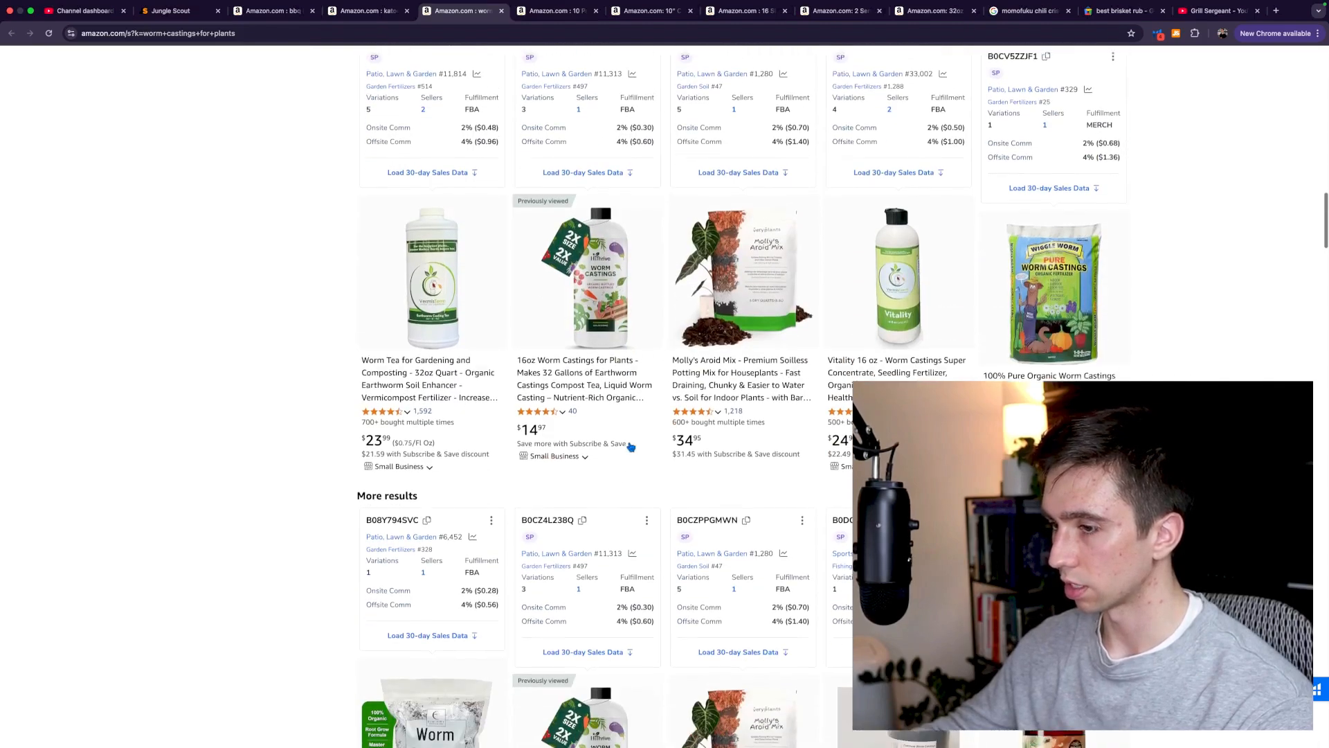
scroll(631, 447, "down", 2)
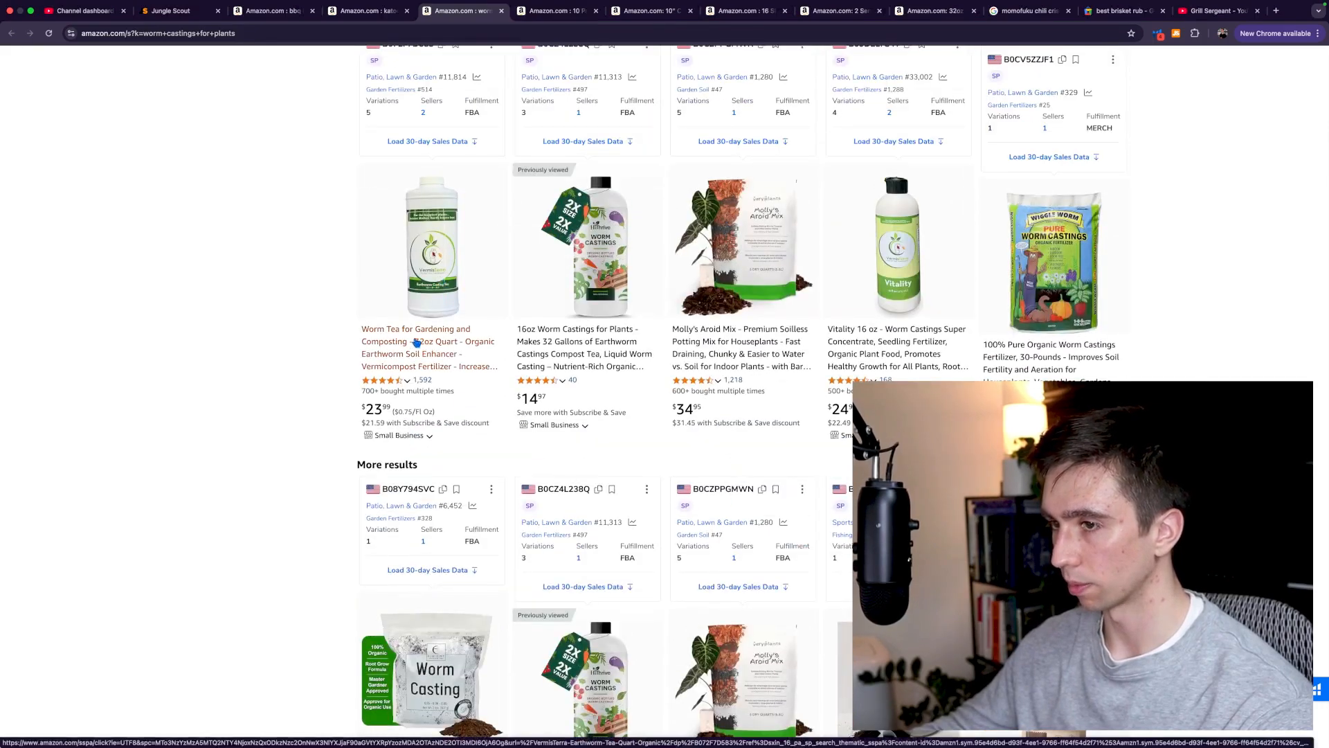
- Check the keyword niche summary and compare the ratings of the Harris and Earthworm Castings 10 LB products further down the results
scroll(1307, 350, "up", 10)
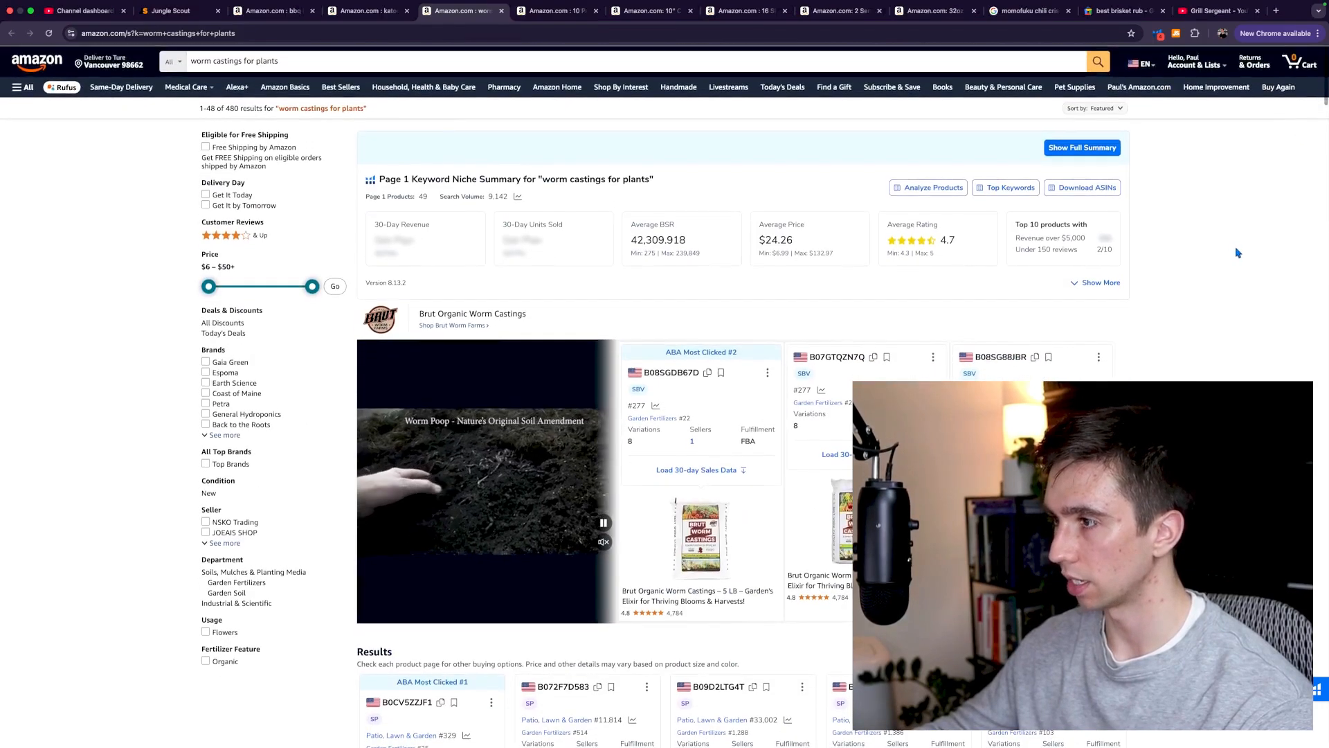
scroll(1183, 329, "down", 3)
scroll(1183, 330, "up", 3)
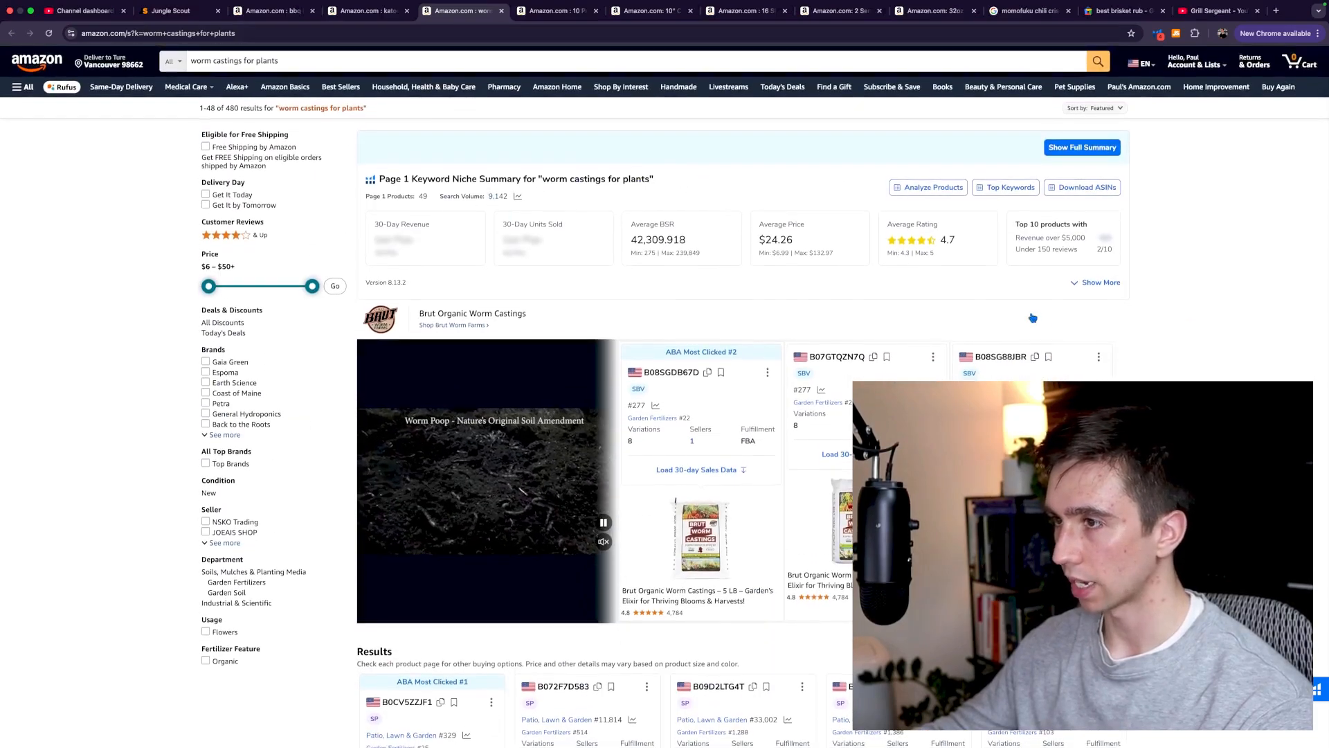
scroll(1067, 339, "down", 10)
scroll(1324, 344, "down", 10)
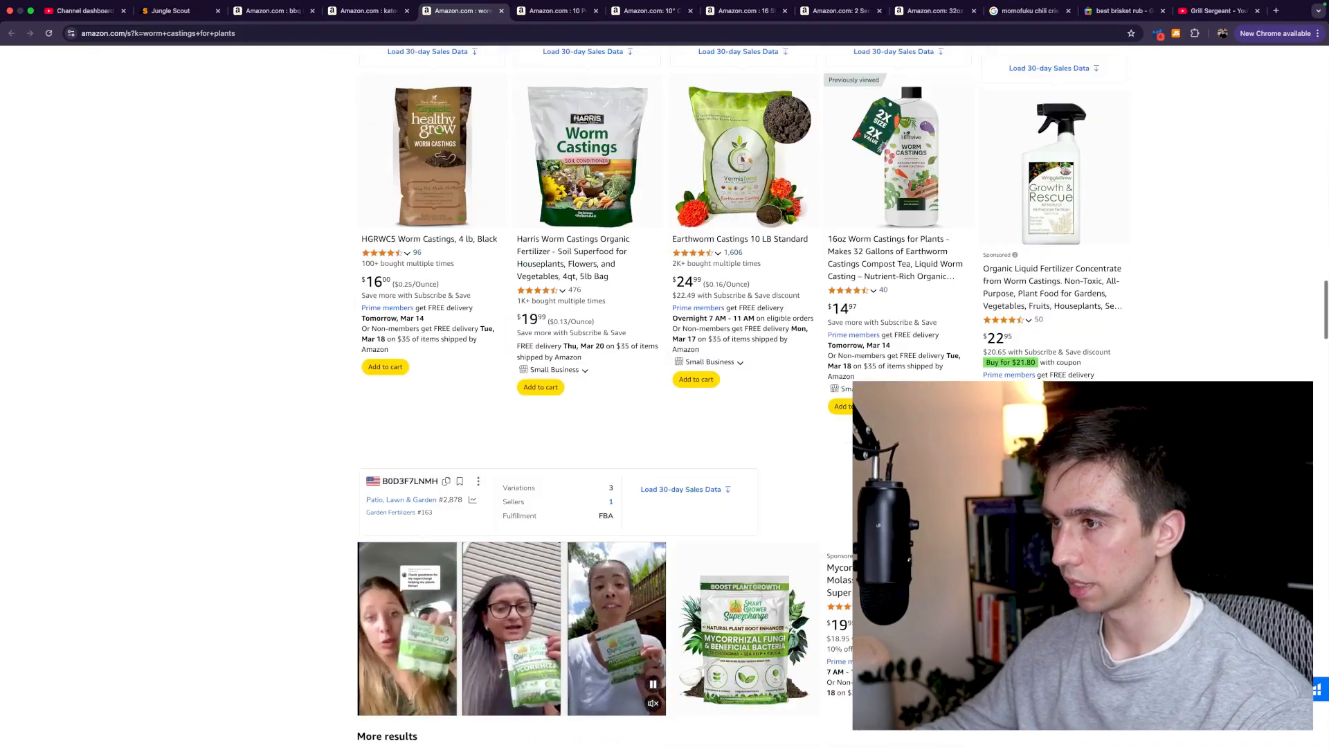
scroll(693, 374, "down", 6)
scroll(692, 374, "up", 10)
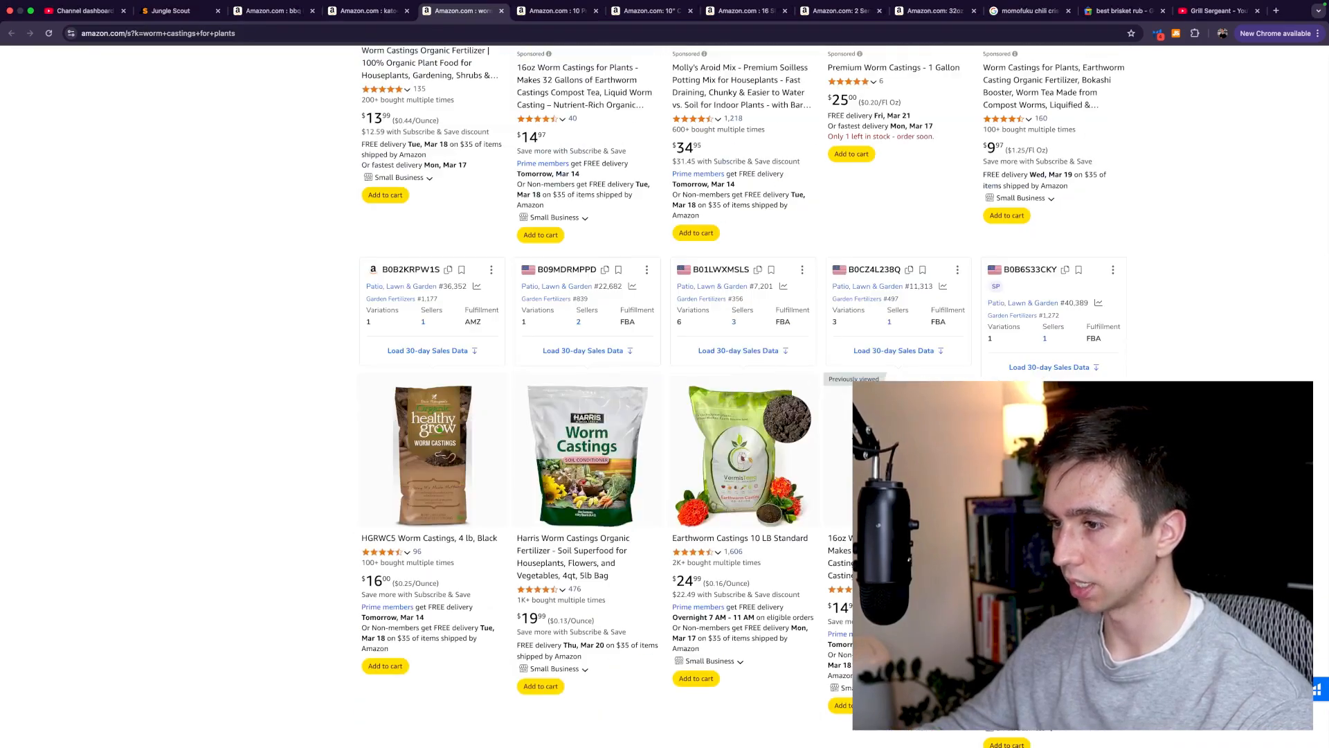
scroll(685, 365, "down", 3)
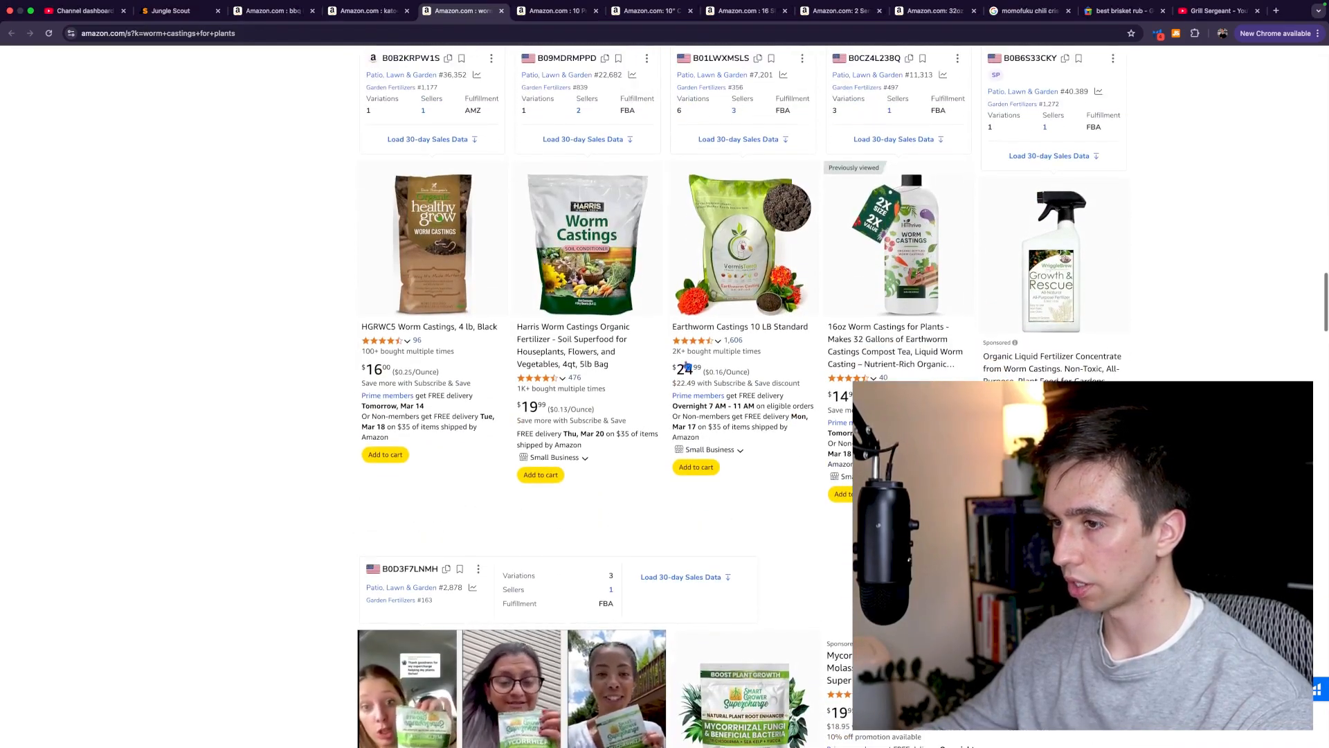
mouse_move(539, 378)
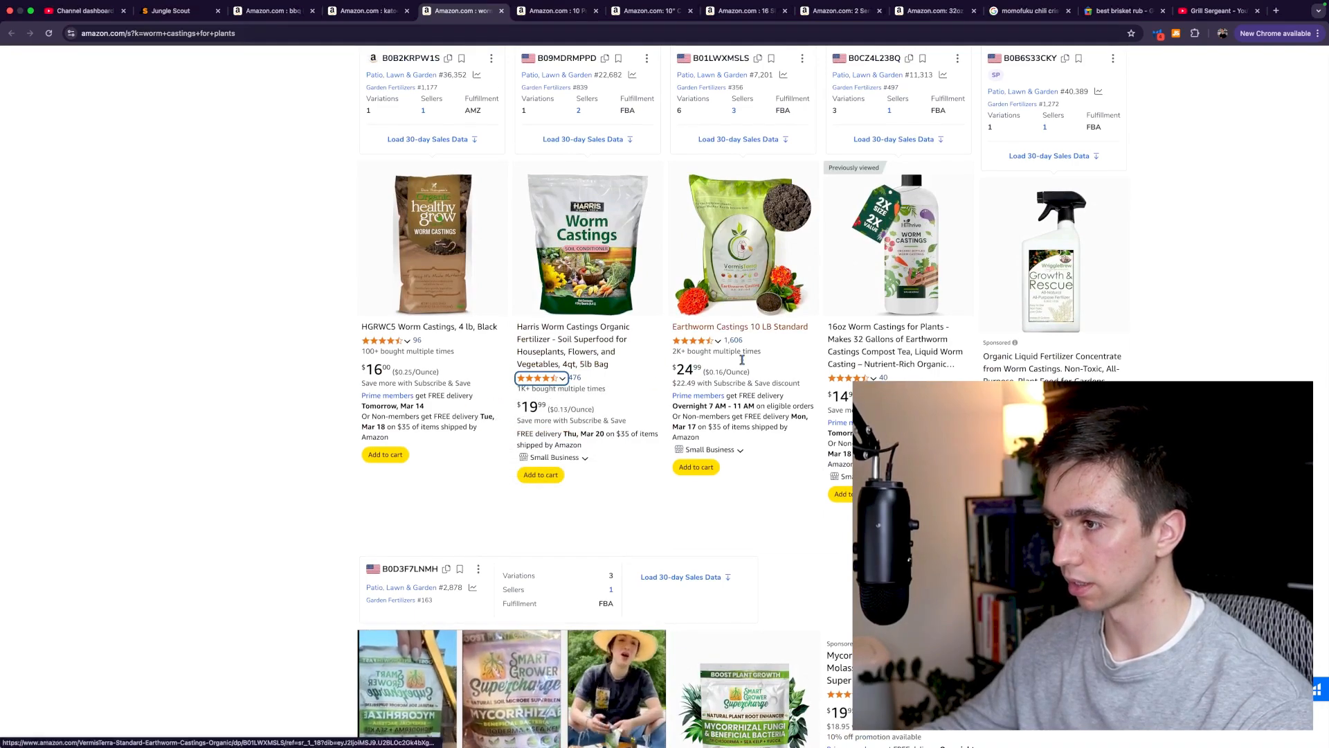
- Examine the remaining worm castings listings under "More results" for their prices, review counts and packaging
scroll(691, 365, "down", 2)
scroll(561, 395, "down", 9)
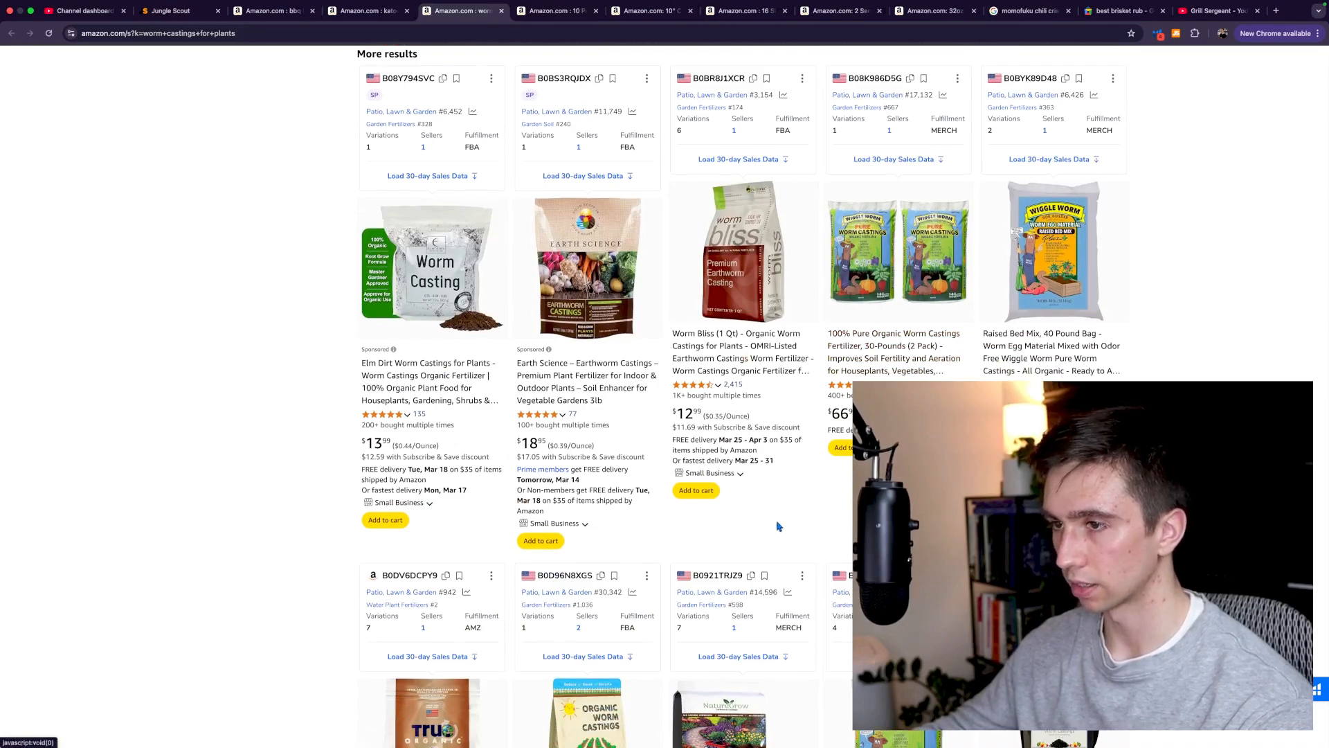
scroll(665, 387, "down", 8)
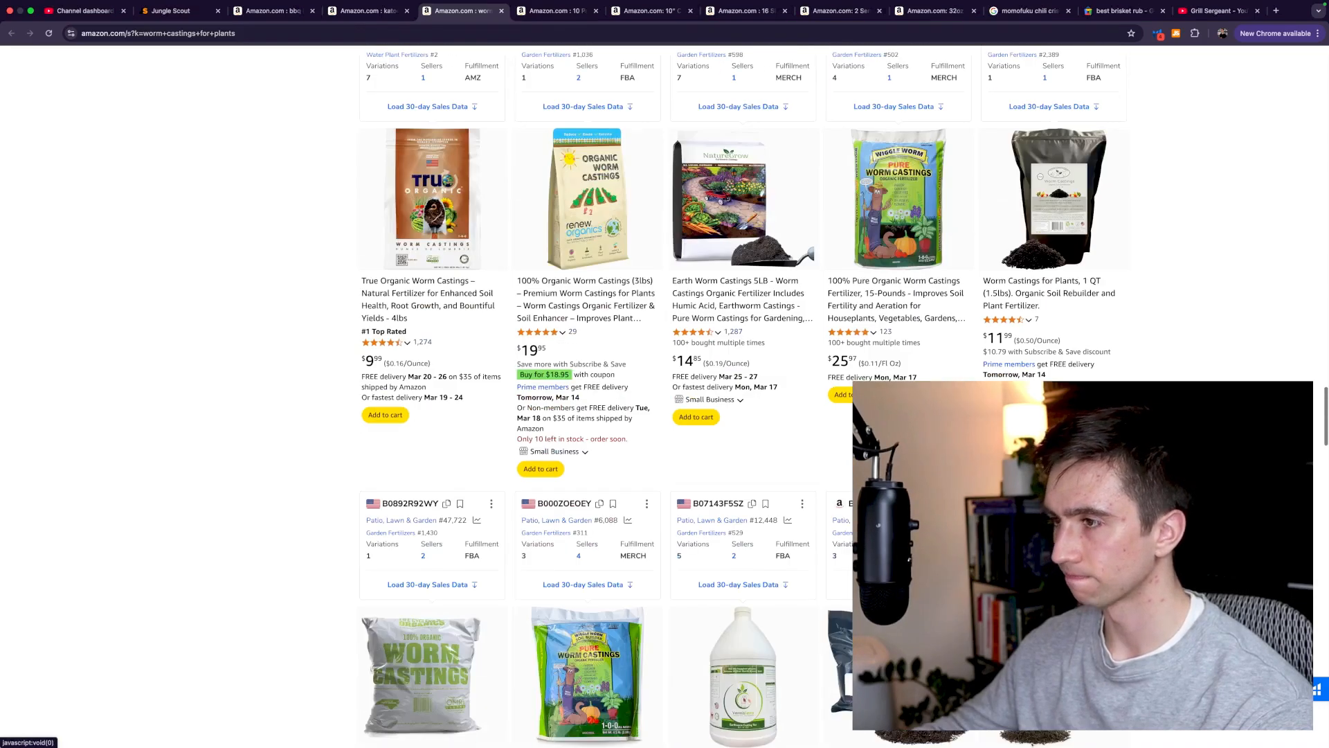
scroll(740, 394, "down", 4)
scroll(665, 388, "down", 6)
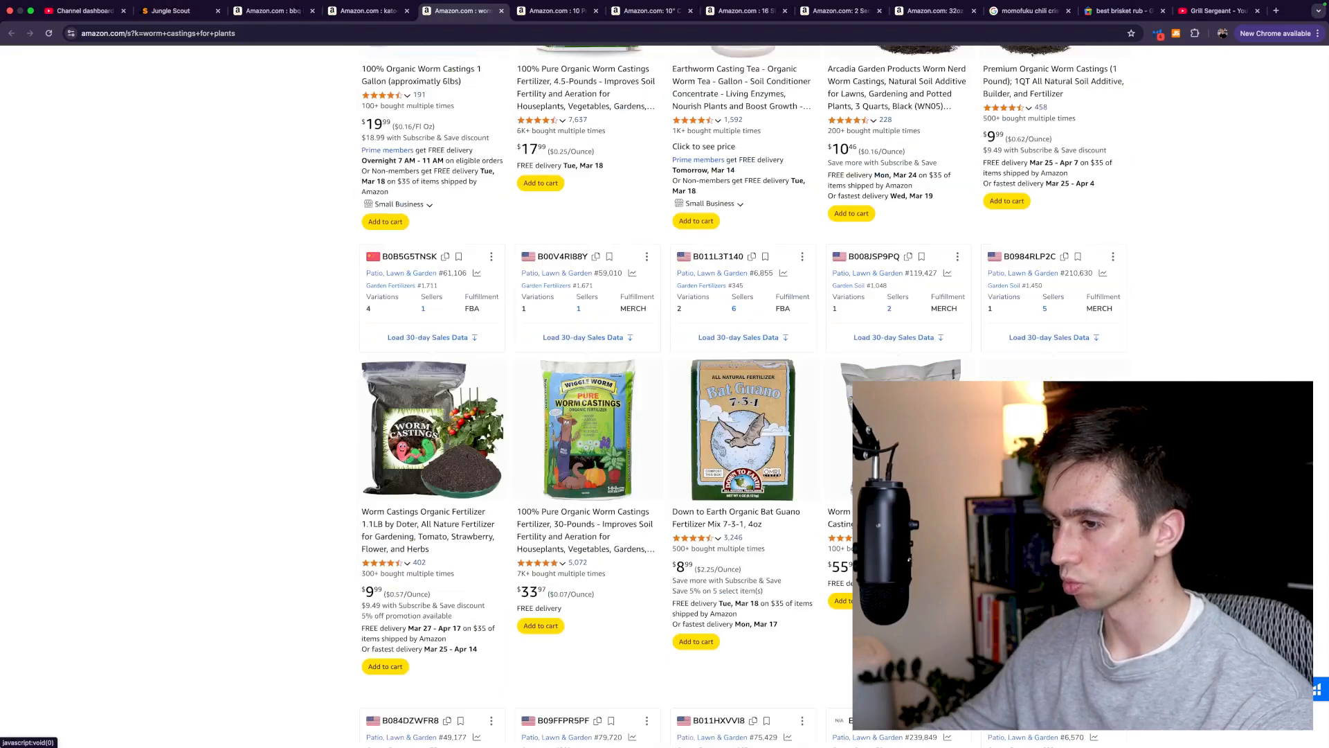
- Review the leading worm castings listings again from the sponsored row through the Overall Pick row to the Elm Dirt product
scroll(664, 388, "up", 20)
scroll(665, 388, "down", 5)
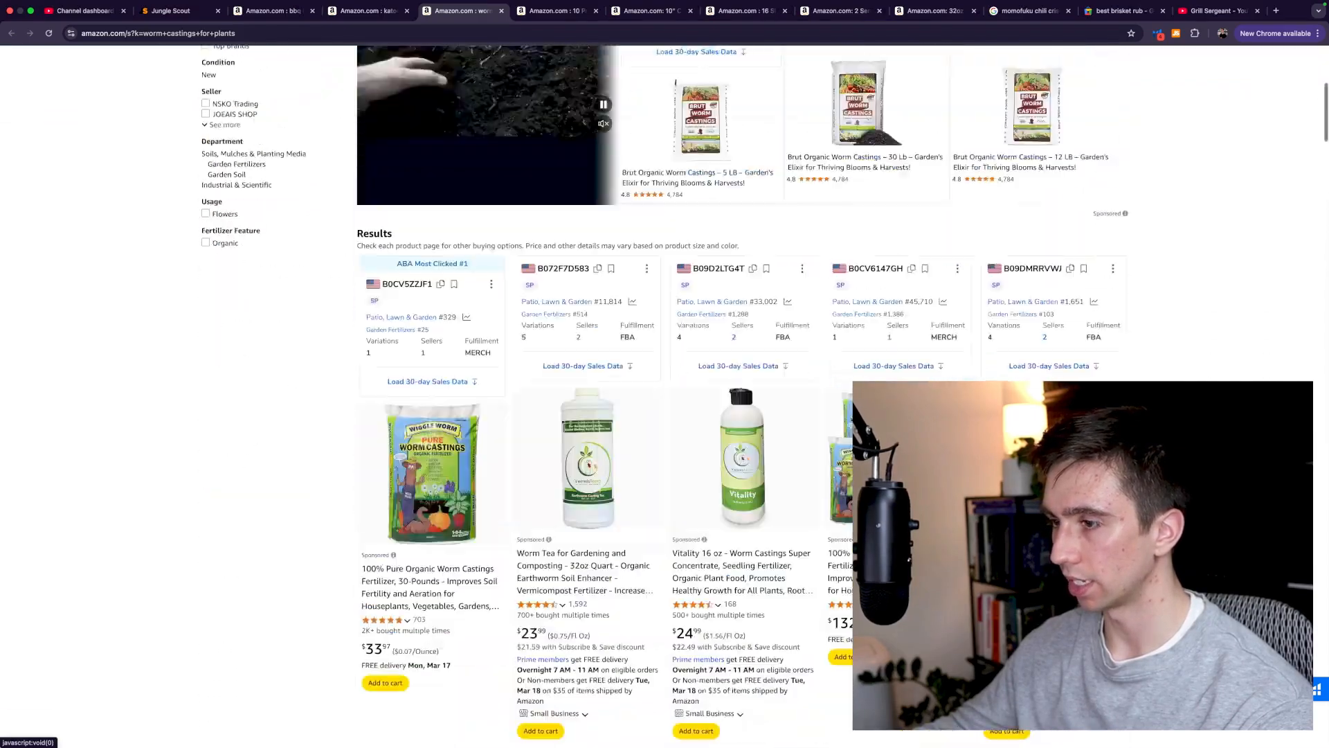
scroll(665, 388, "down", 6)
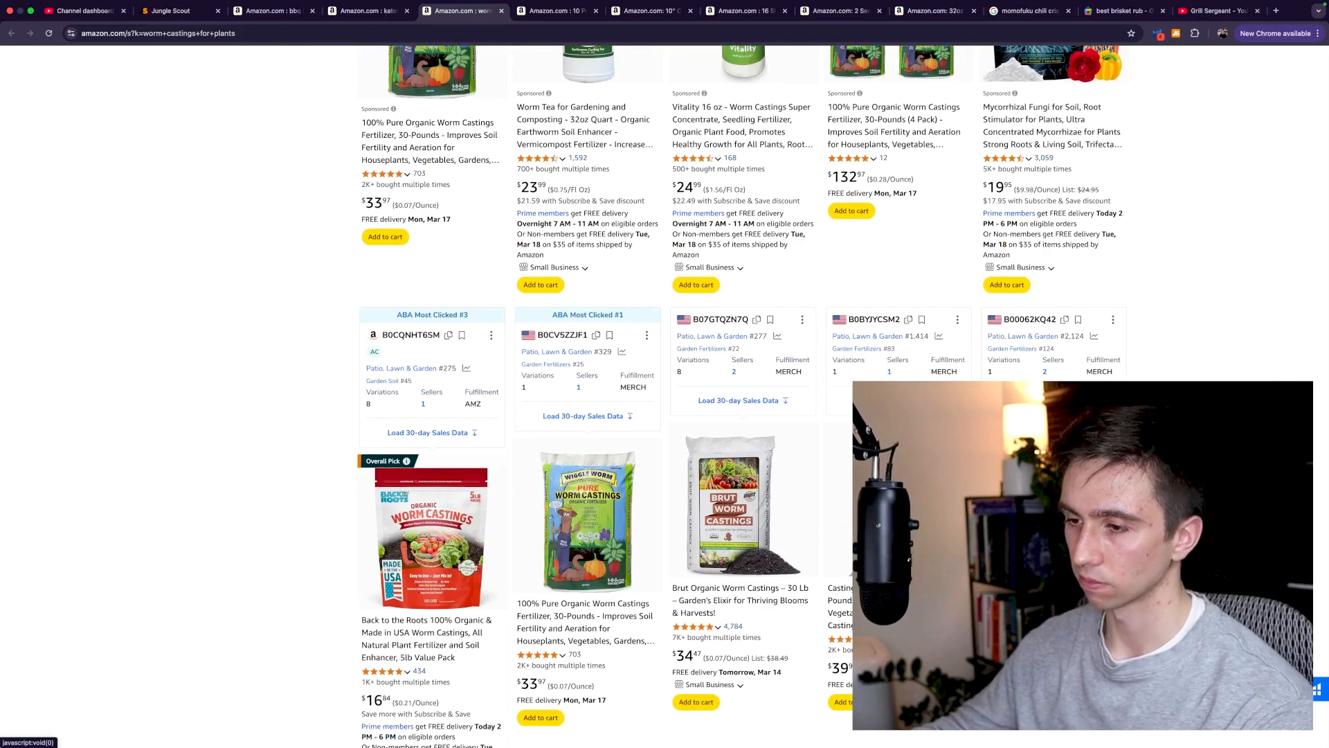
scroll(625, 350, "down", 2)
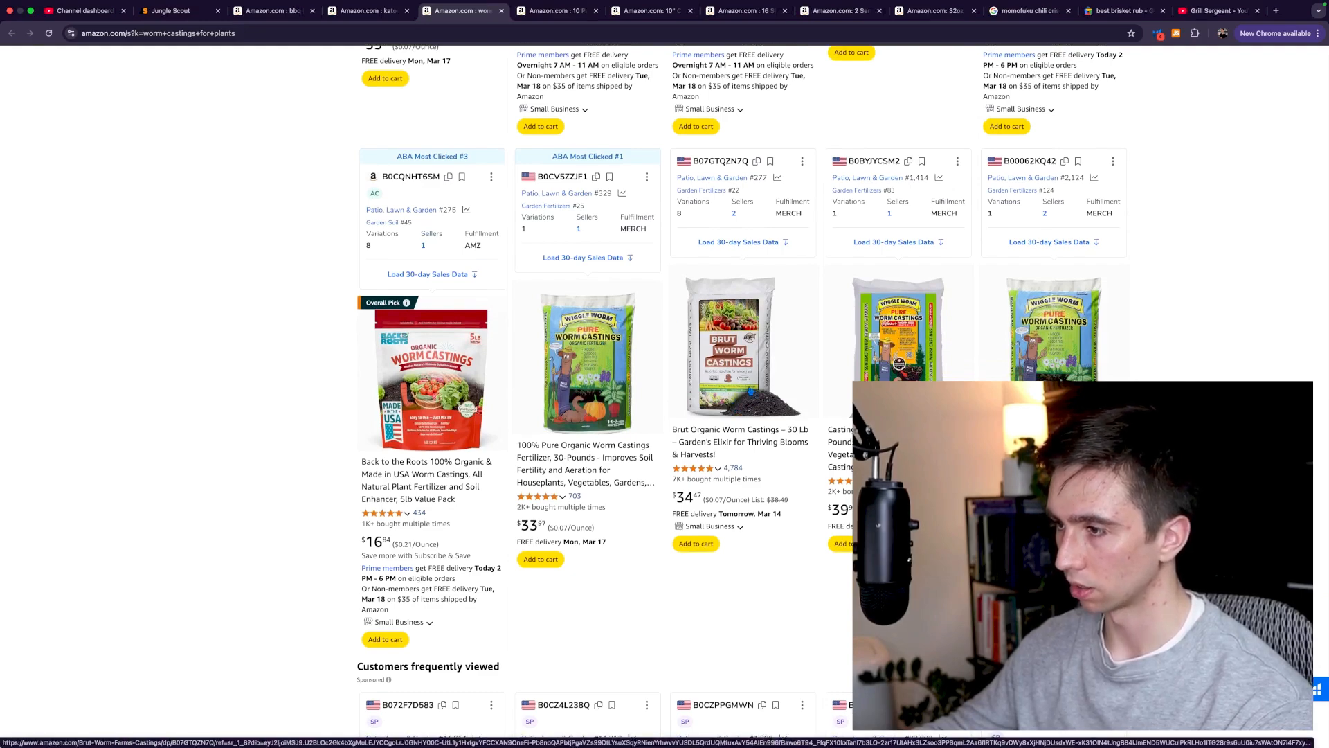
scroll(750, 391, "down", 6)
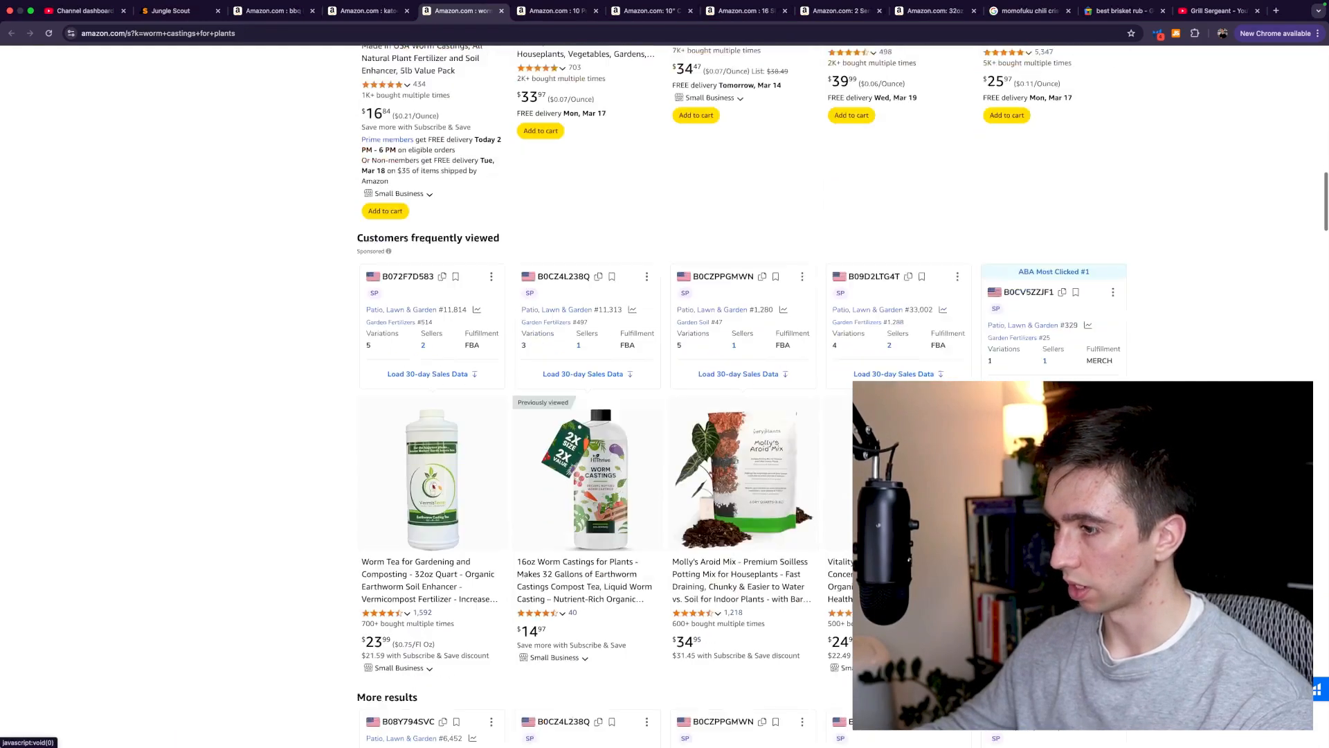
scroll(894, 304, "down", 2)
scroll(894, 305, "down", 3)
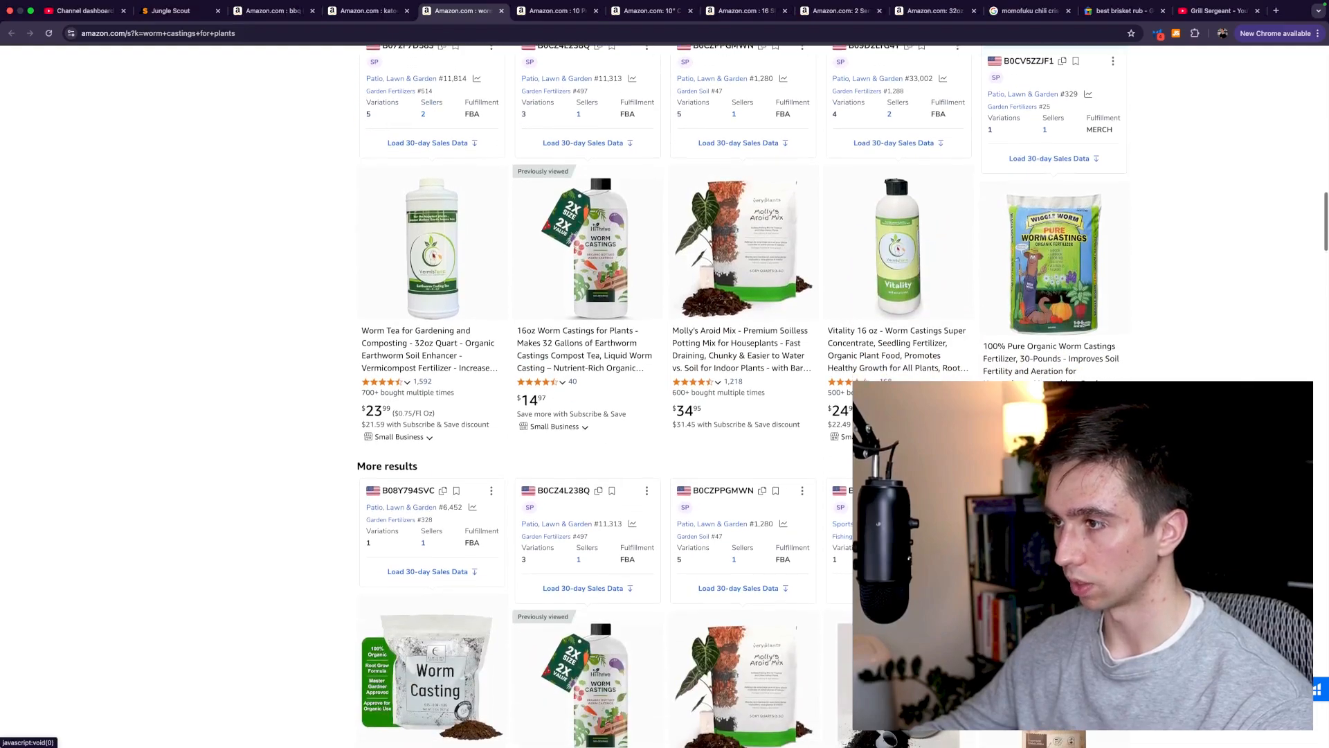
scroll(1160, 284, "down", 4)
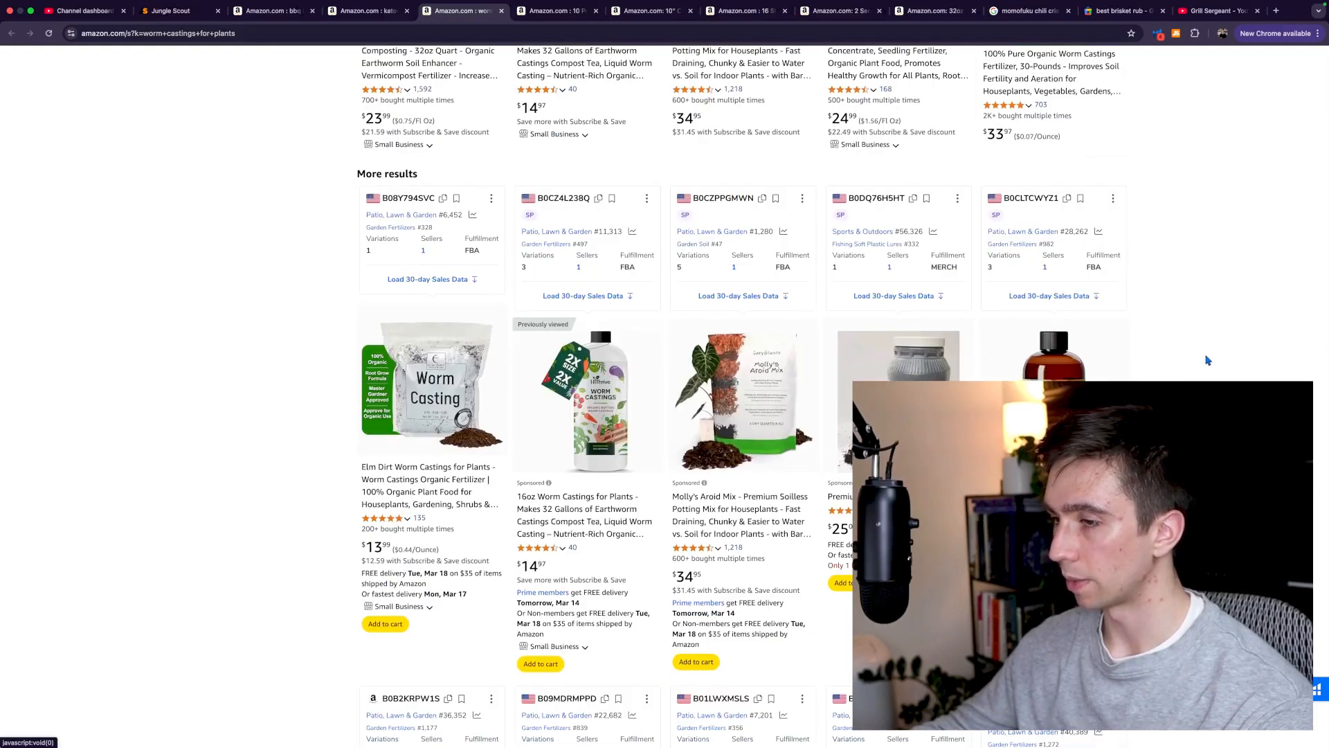
scroll(1205, 359, "down", 3)
- Recheck the niche summary for "worm castings for plants" and compare the products in the Overall Pick row
scroll(1203, 360, "up", 20)
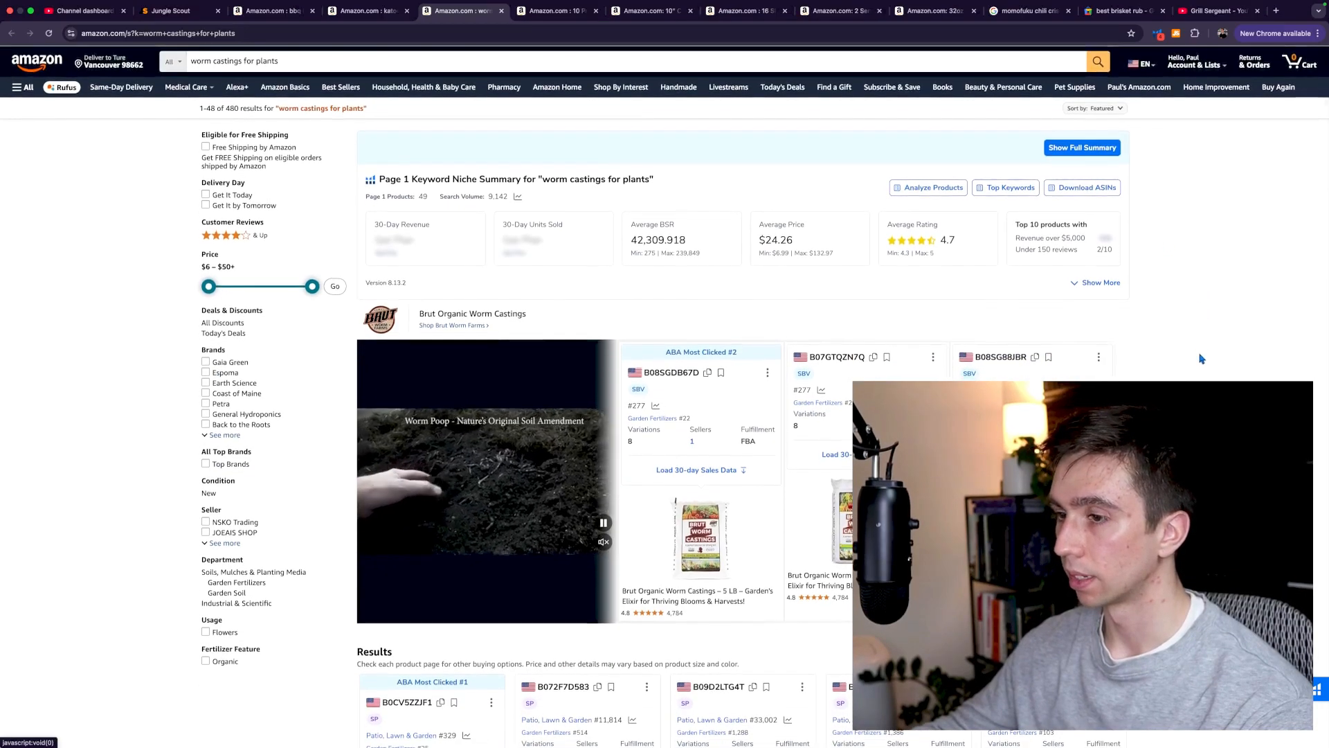
scroll(1202, 358, "down", 2)
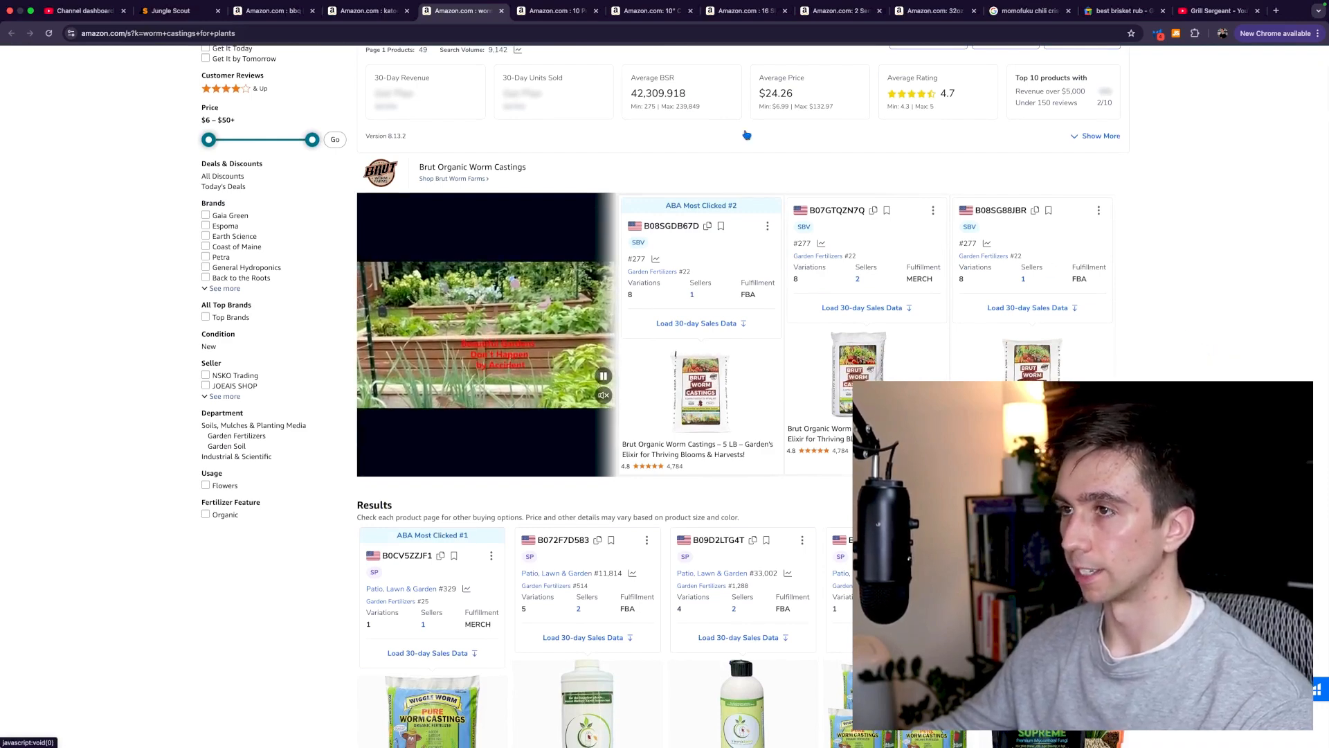
scroll(668, 105, "up", 3)
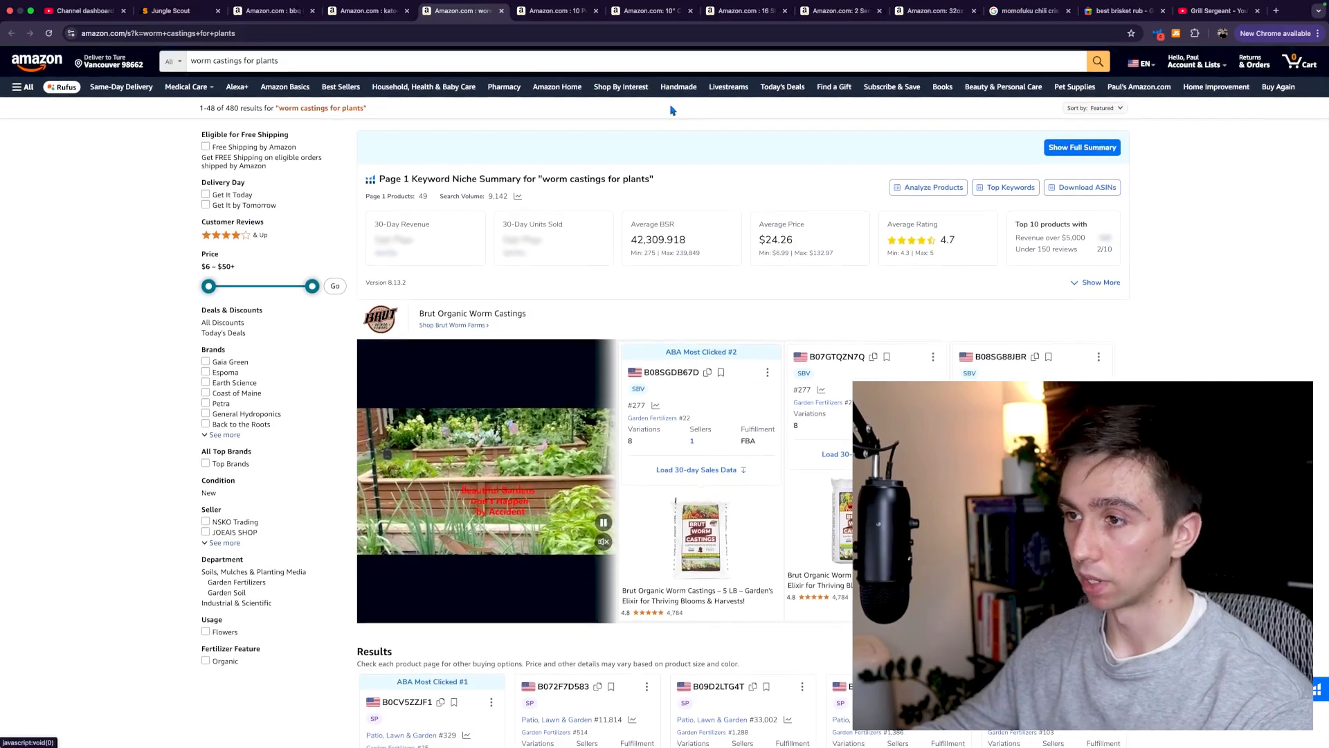
scroll(750, 133, "down", 4)
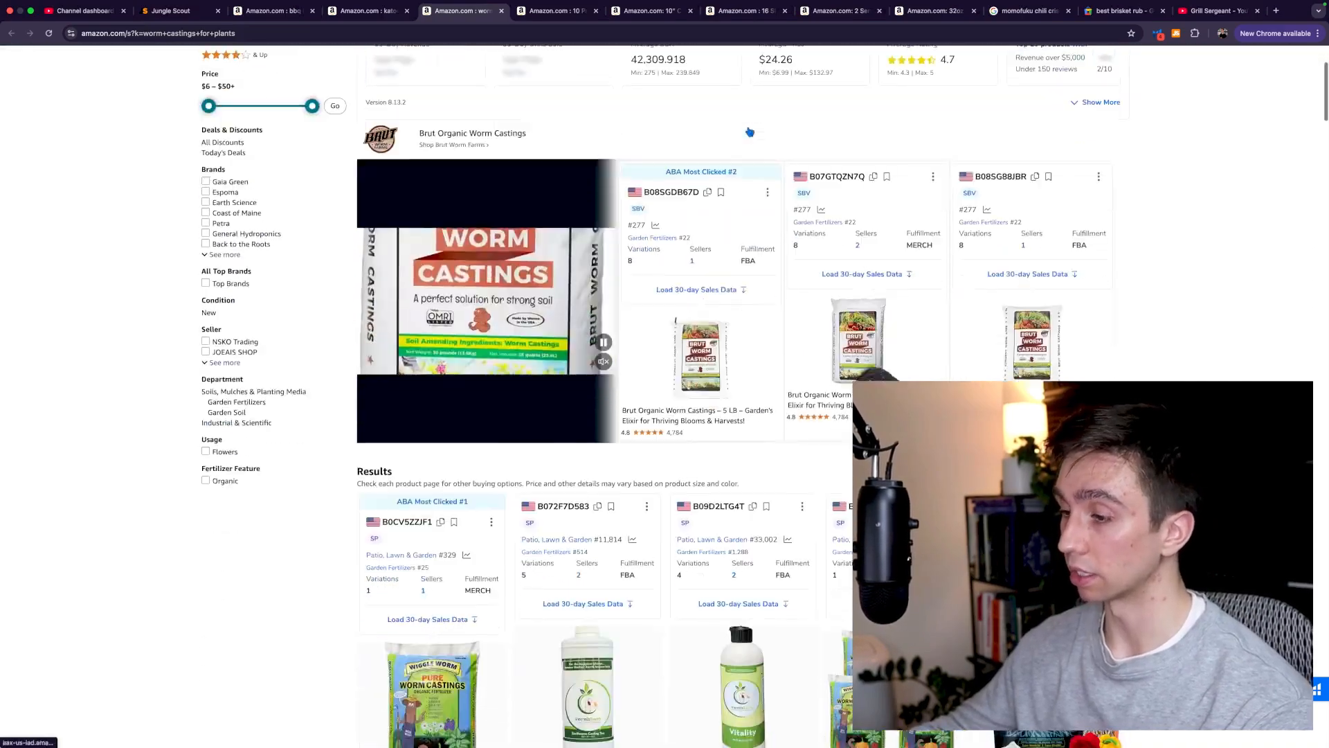
scroll(750, 133, "down", 15)
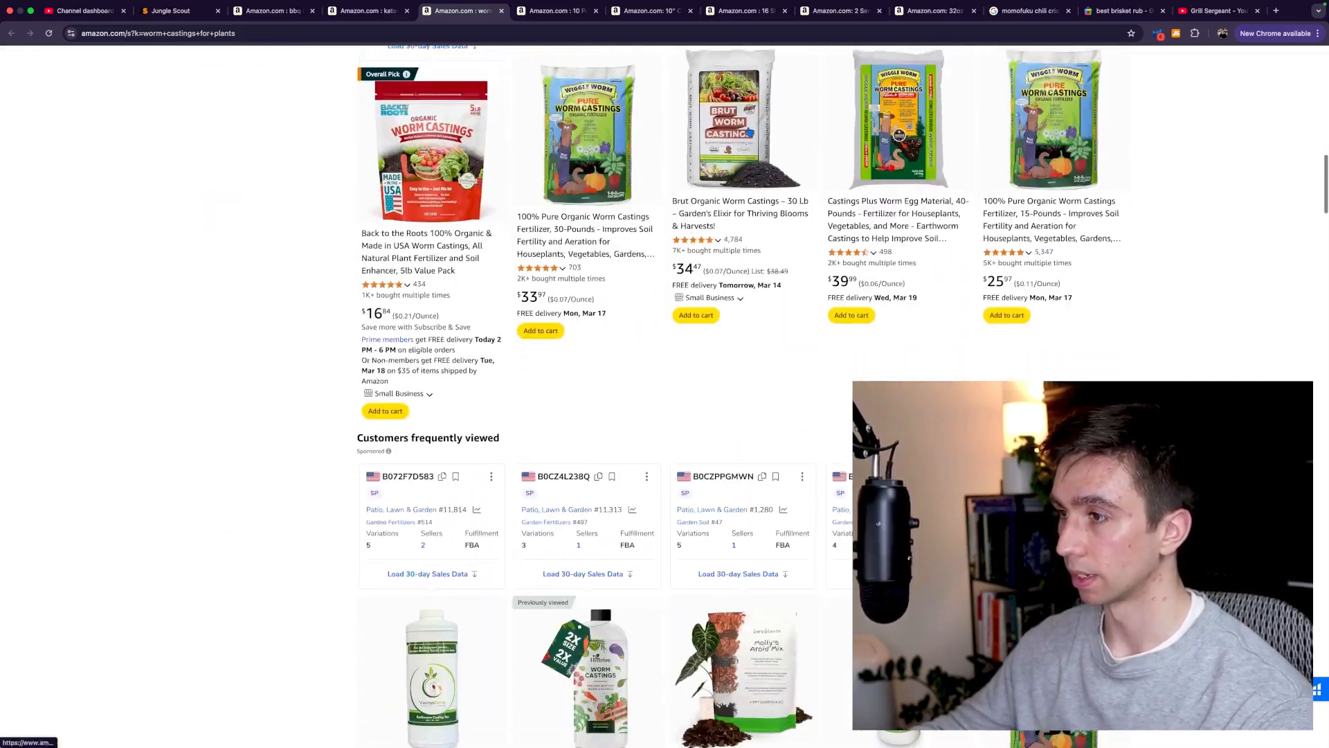
scroll(750, 133, "down", 1)
scroll(799, 336, "up", 2)
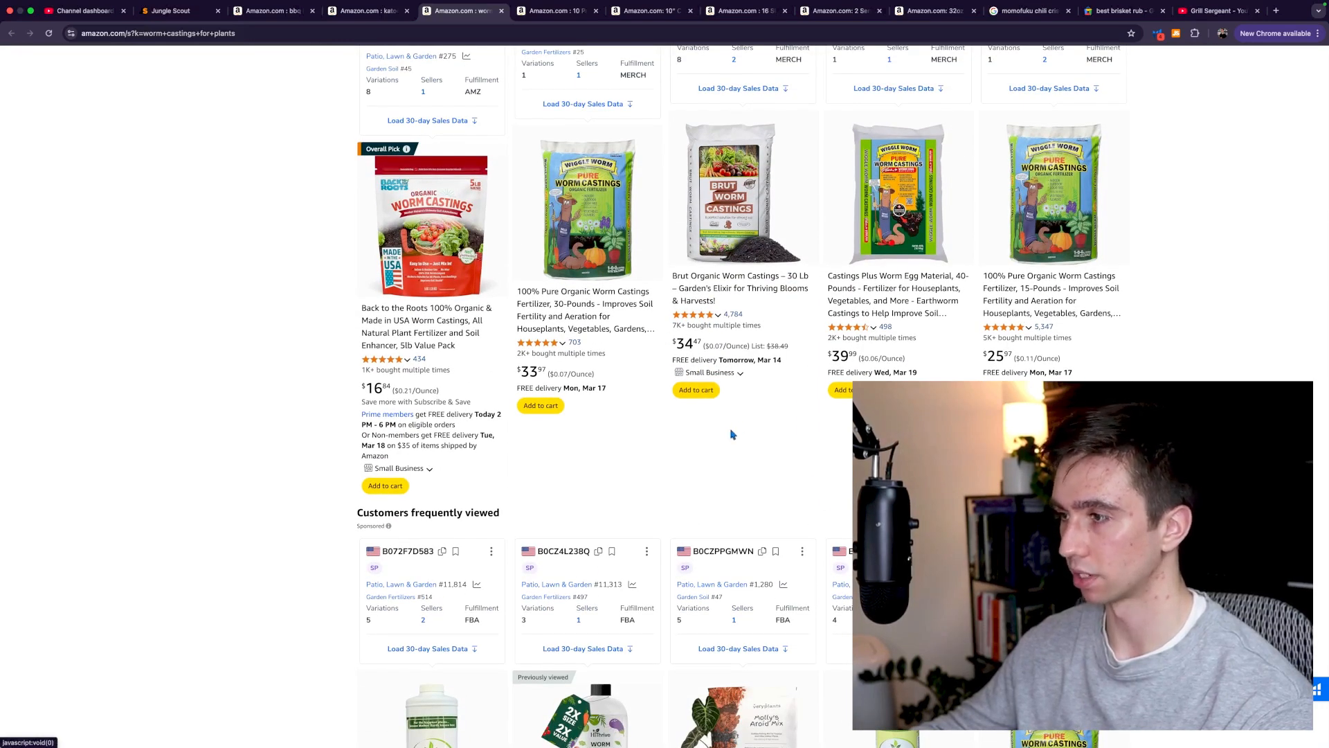
scroll(728, 434, "down", 1)
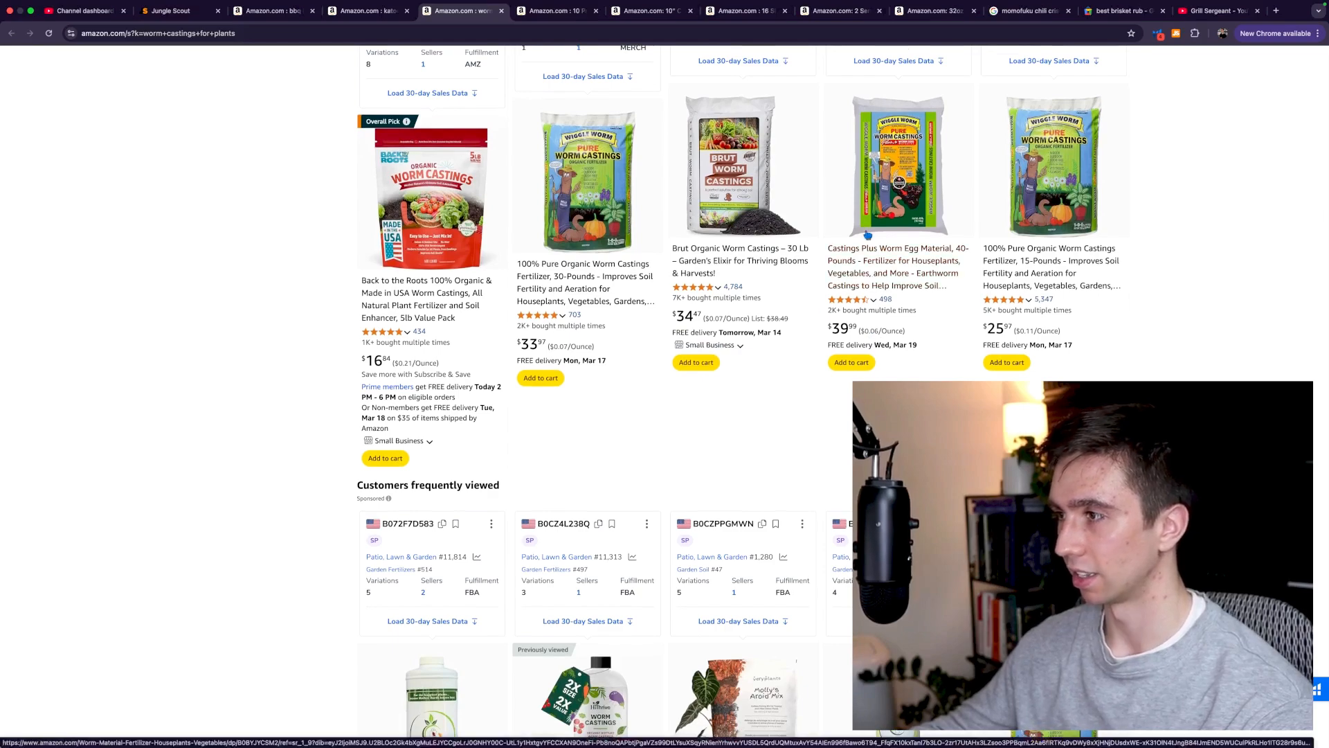
- Review the worm castings products under "Customers frequently viewed" and return to the keyword niche summary
scroll(831, 391, "down", 7)
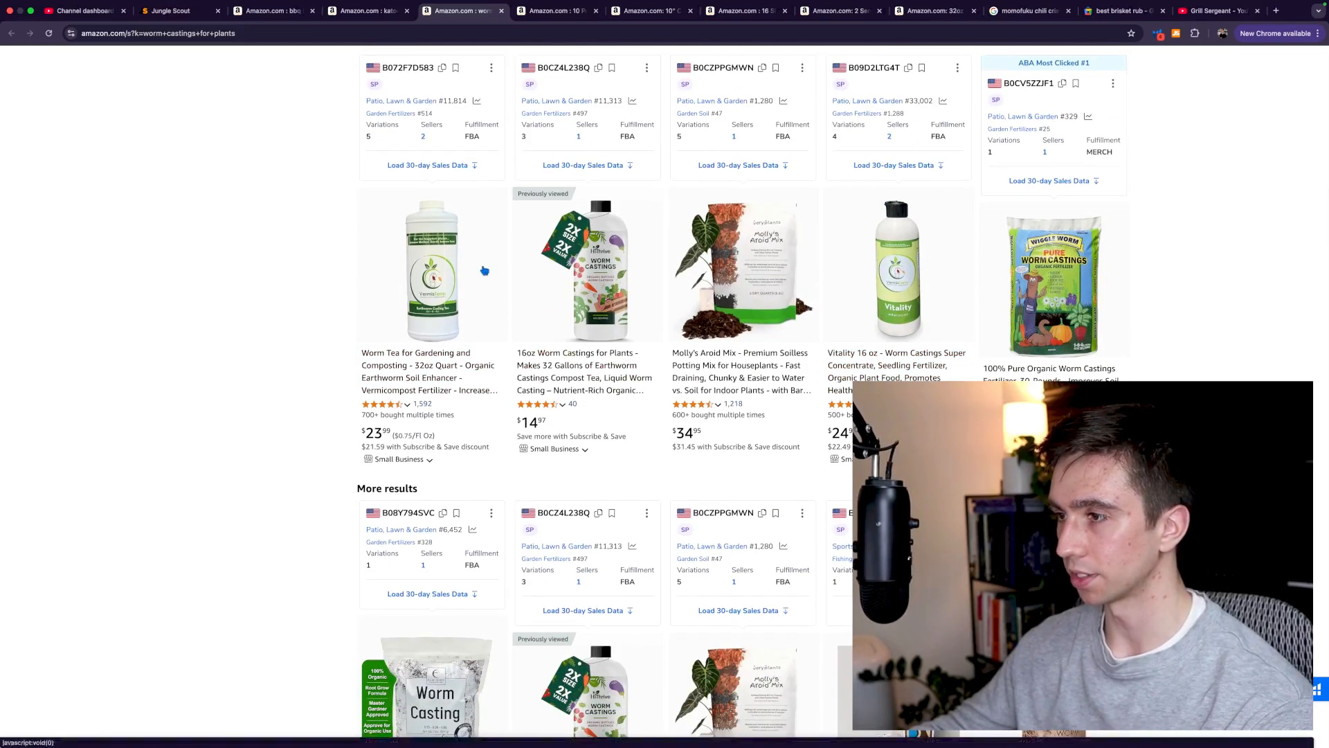
scroll(739, 251, "up", 15)
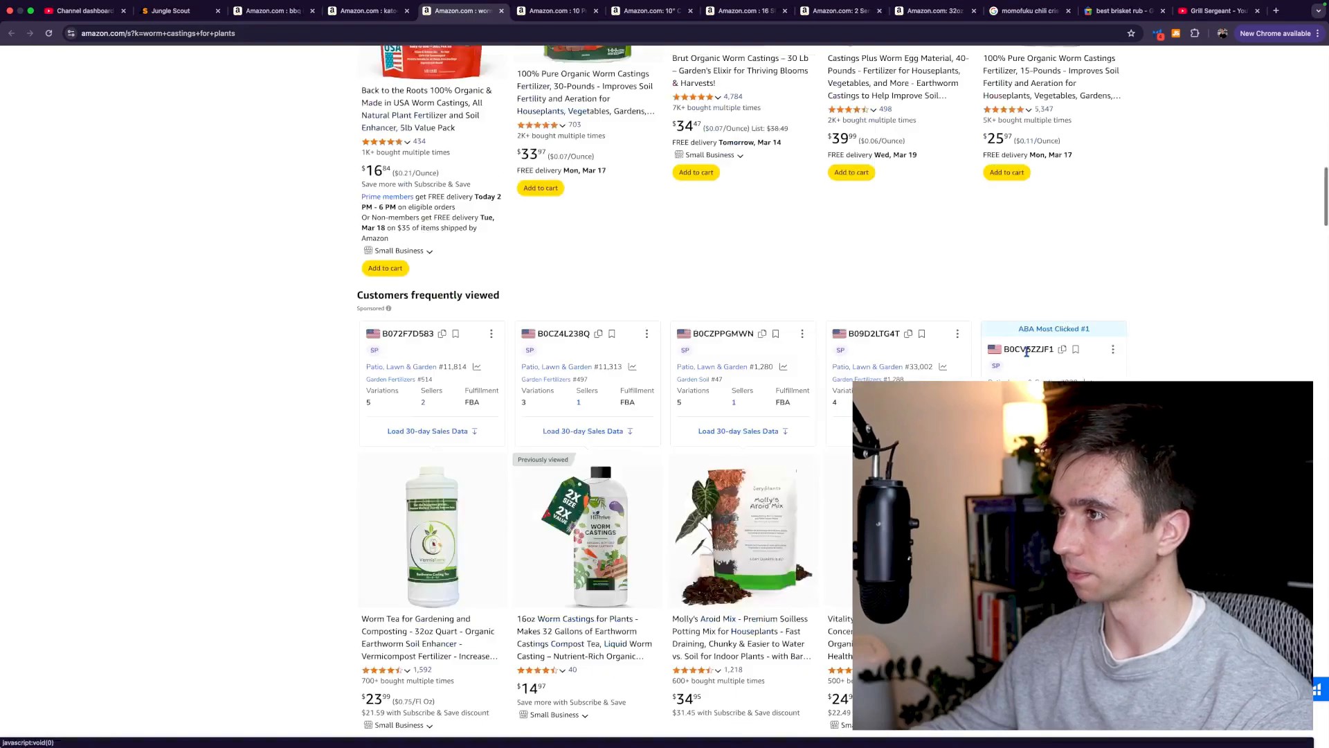
scroll(740, 119, "up", 3)
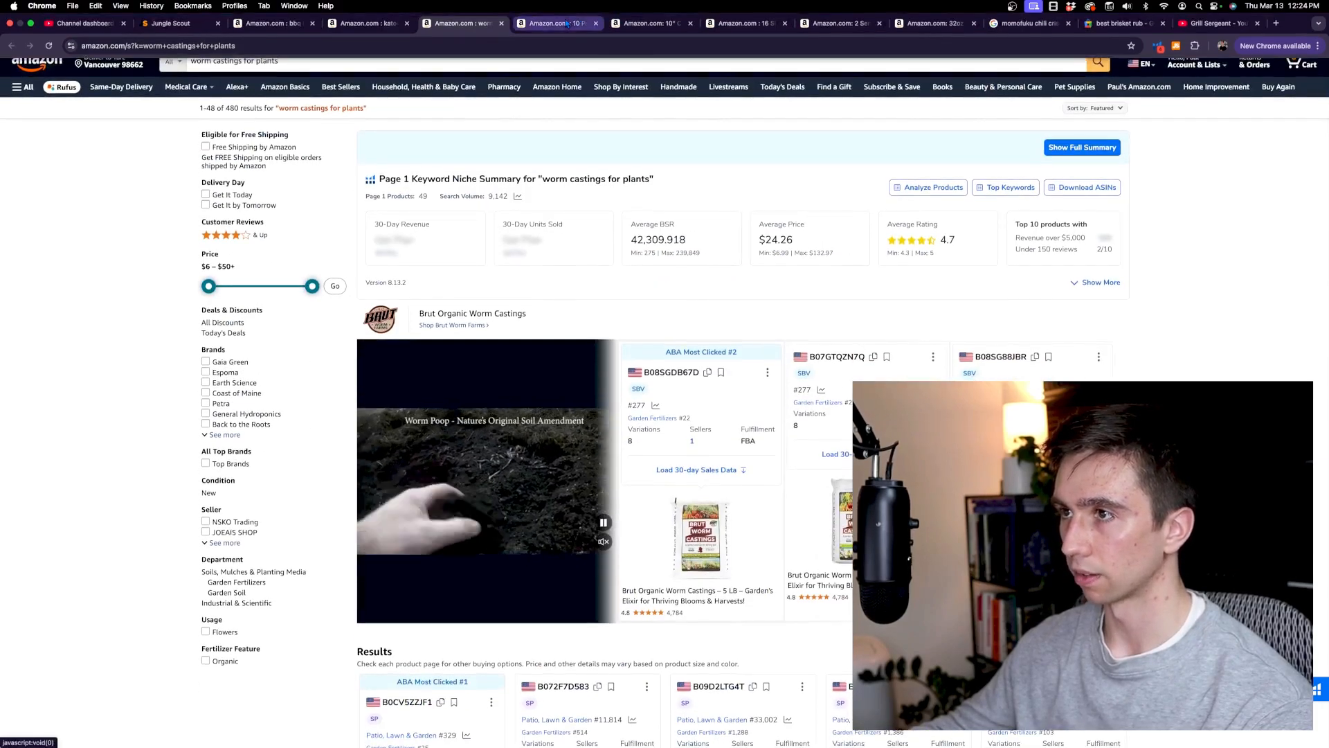
scroll(981, 229, "down", 2)
scroll(982, 228, "up", 3)
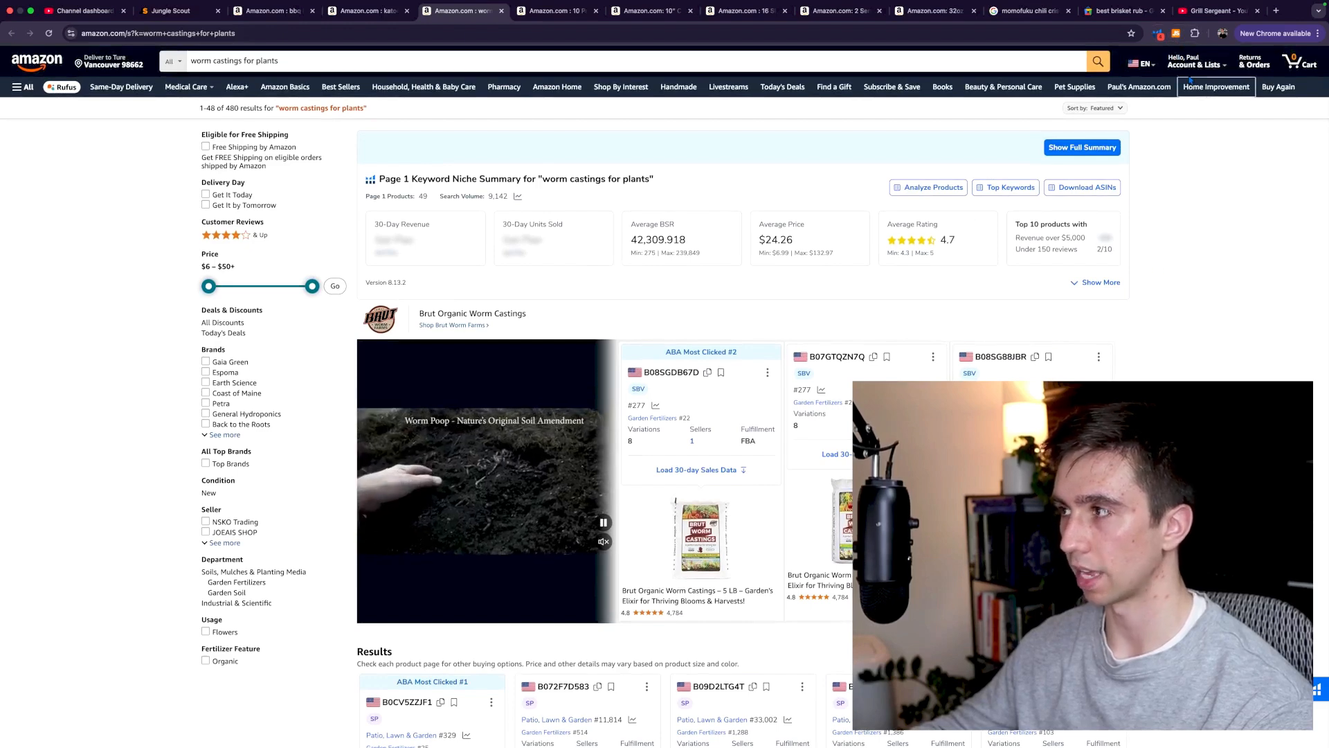
- Open the Jungle Scout estimates for the worm castings results, compare monthly units sold and revenue across the listed products, and close them
left_click(1177, 34)
left_click_drag(496, 168, 473, 150)
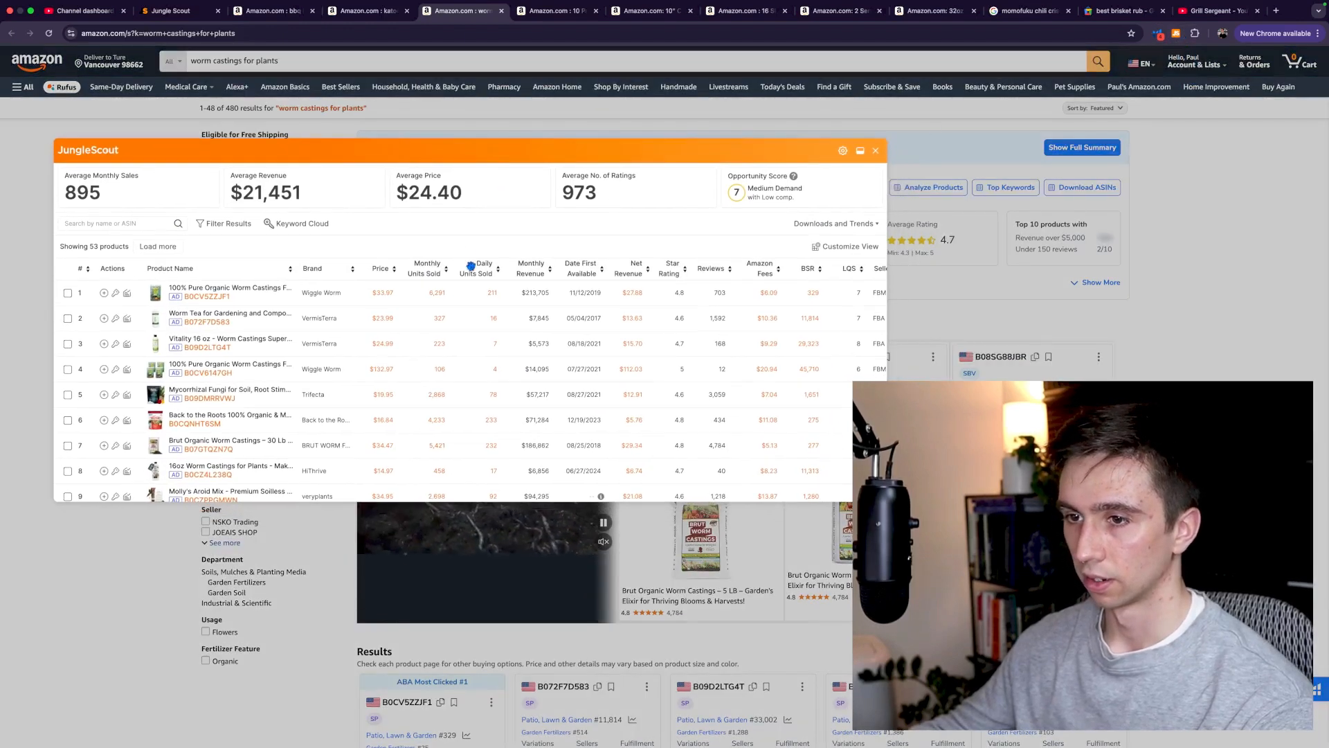
scroll(305, 358, "down", 1)
scroll(305, 358, "up", 1)
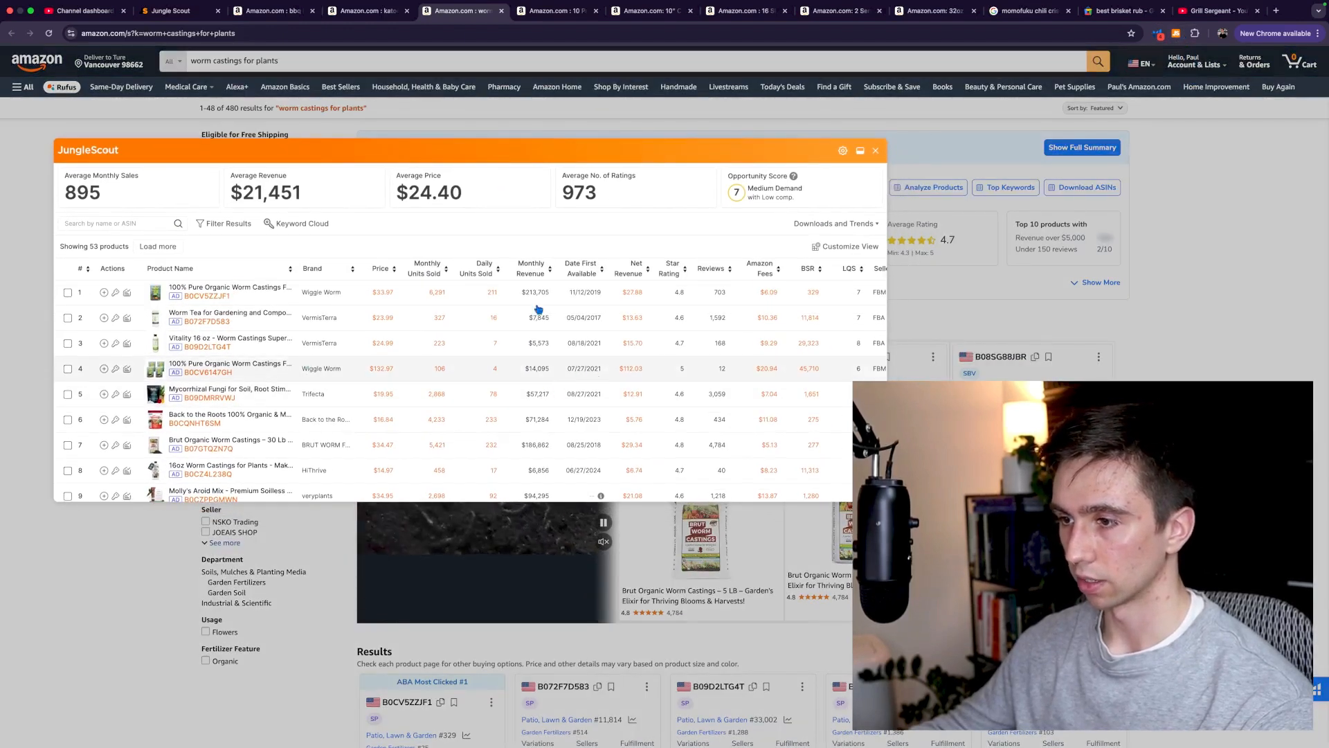
scroll(540, 439, "down", 1)
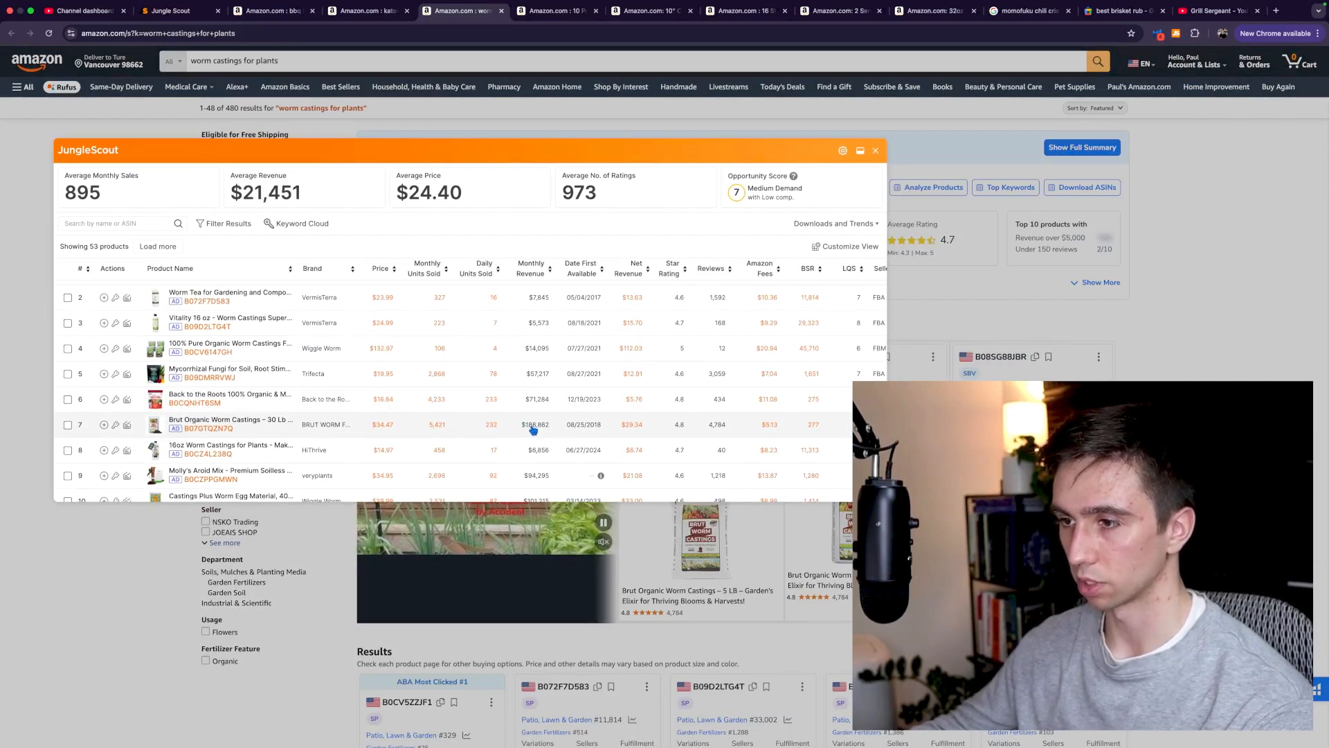
scroll(544, 431, "down", 1)
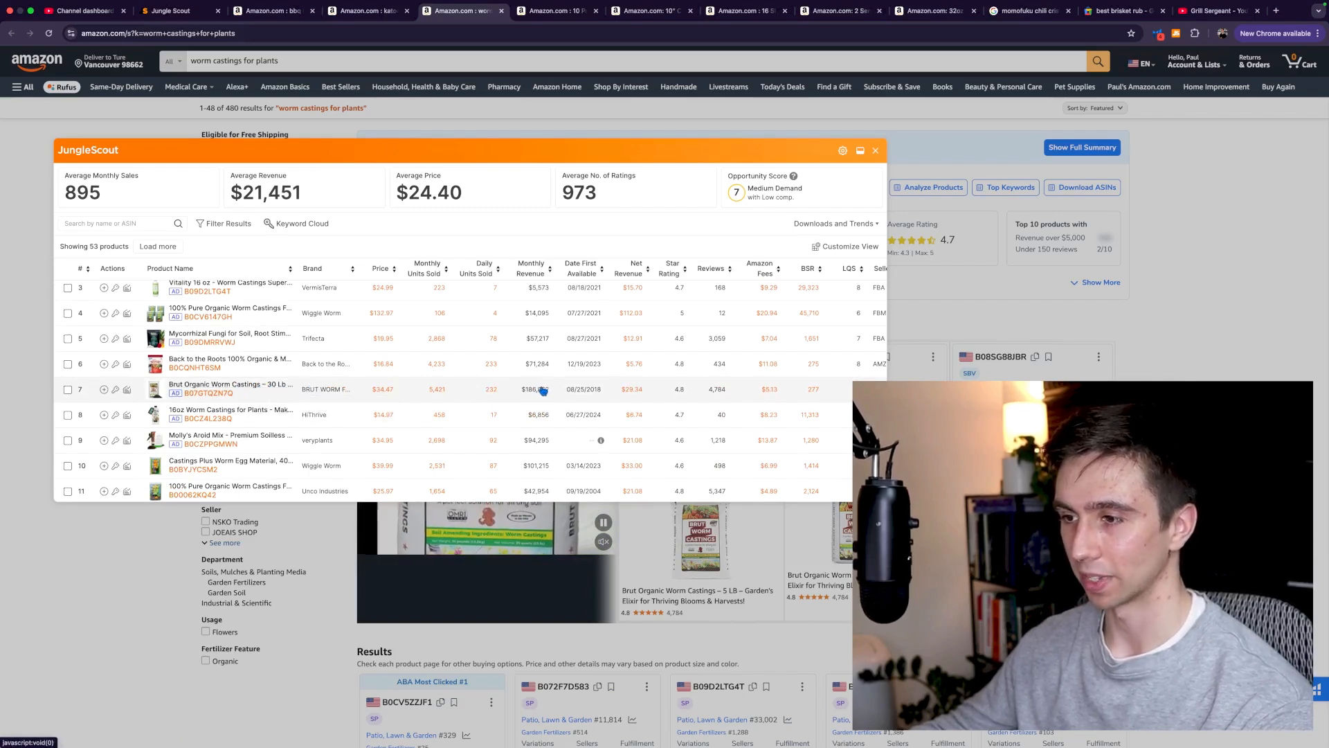
scroll(543, 391, "down", 2)
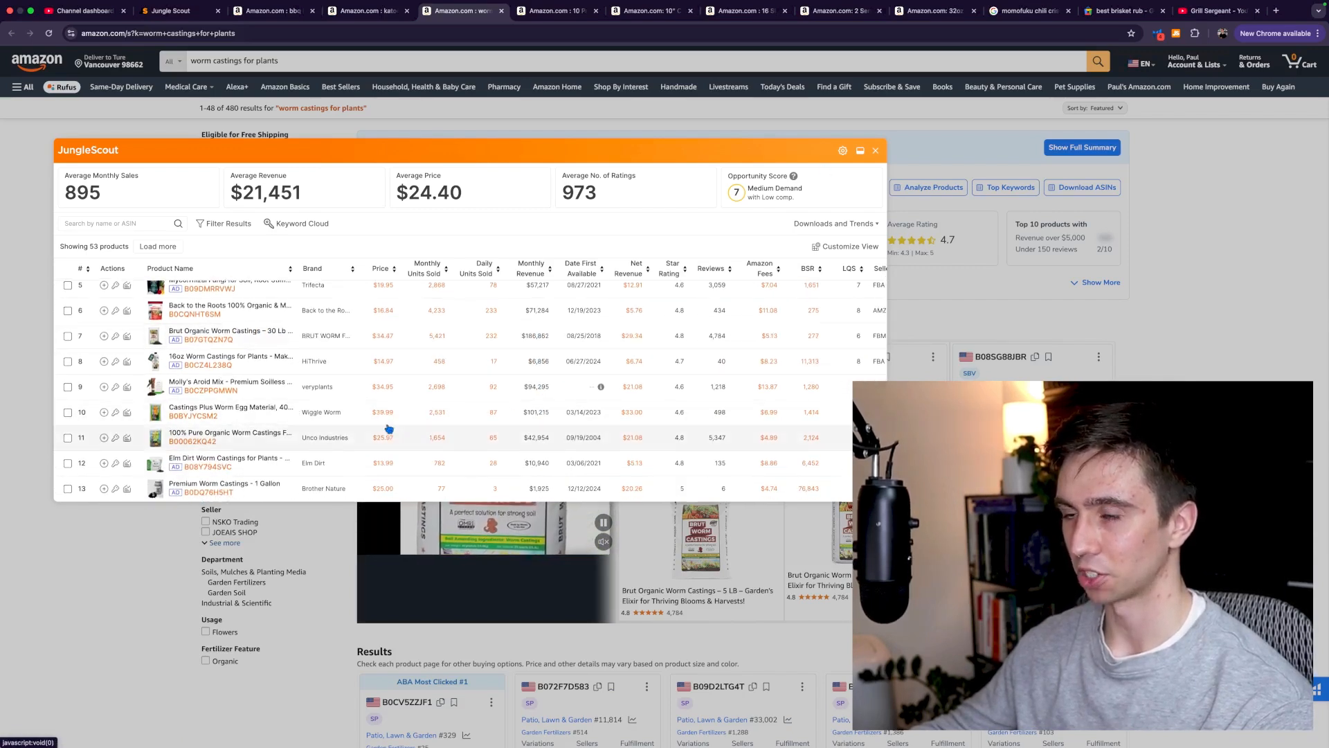
scroll(389, 429, "down", 1)
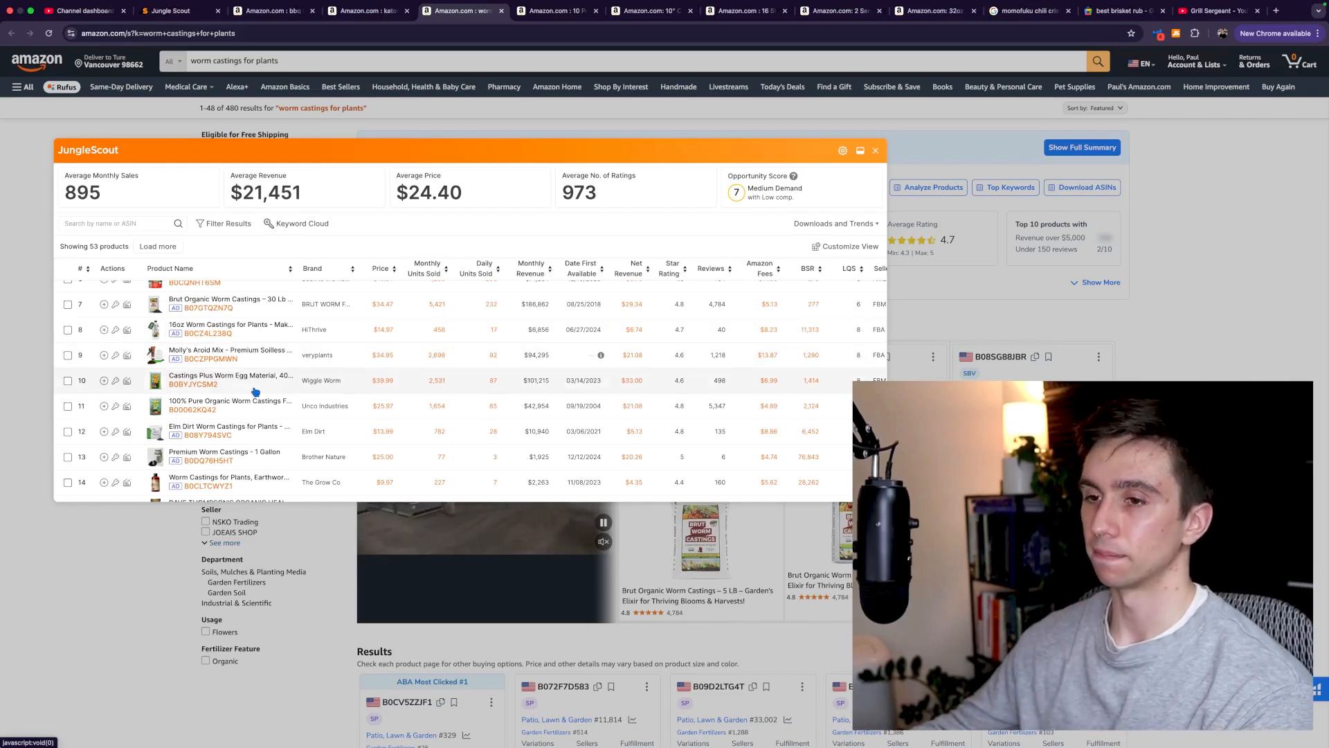
left_click(875, 150)
- Compare the packaging, prices and review counts of the sponsored, Overall Pick and "Customers frequently viewed" worm castings products
scroll(1161, 355, "down", 1)
scroll(1160, 354, "down", 10)
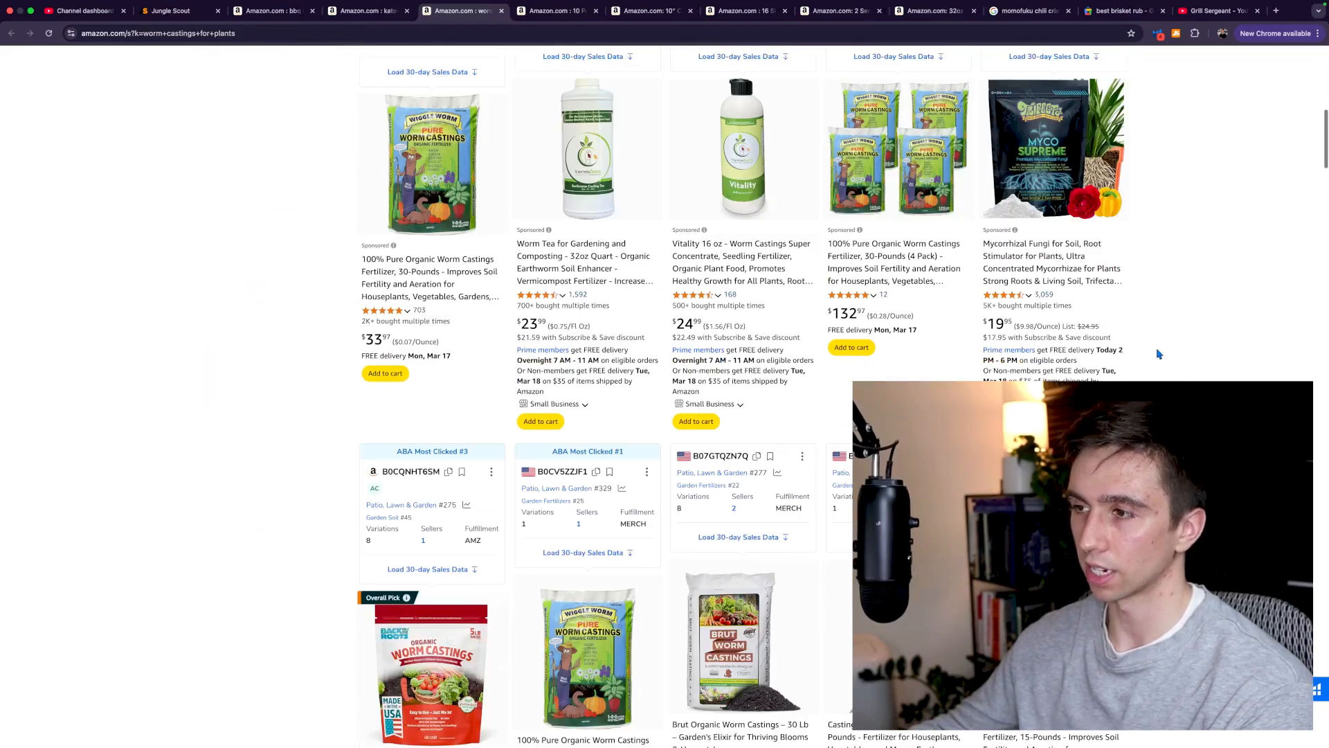
scroll(798, 514, "down", 4)
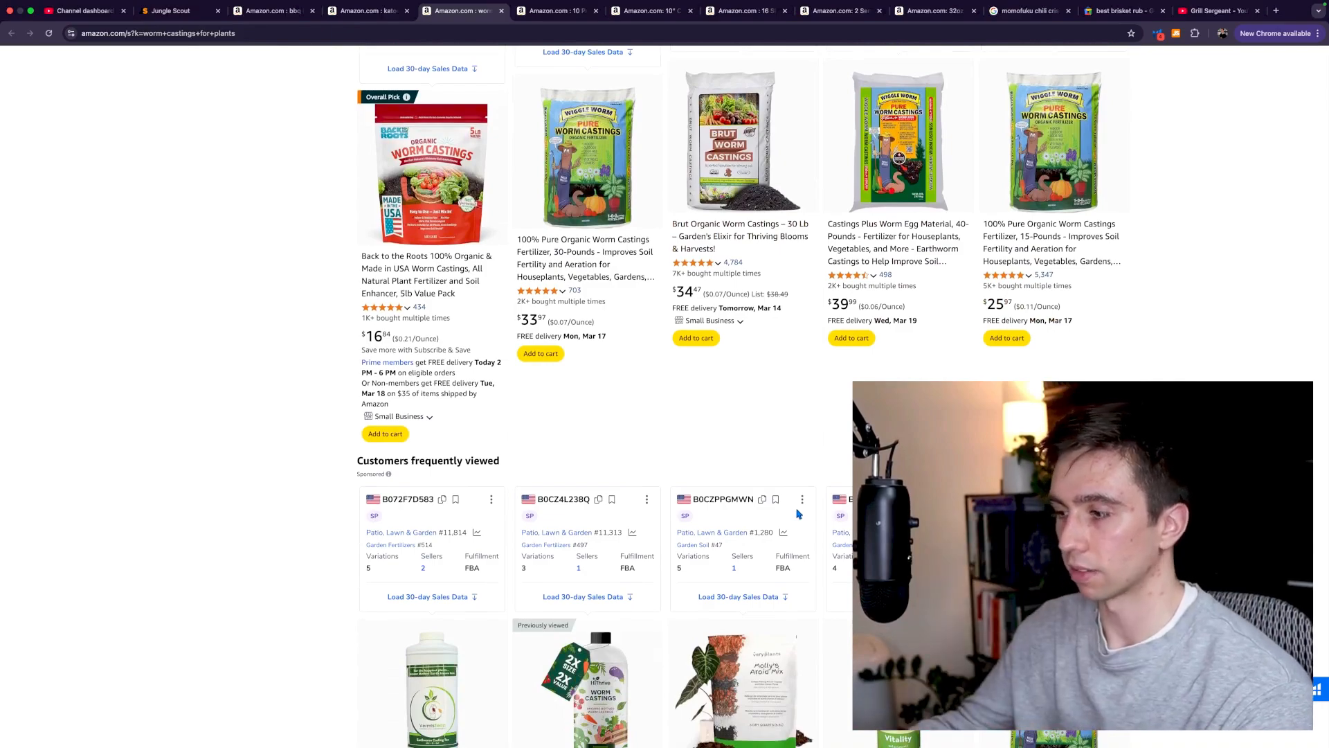
scroll(798, 514, "down", 6)
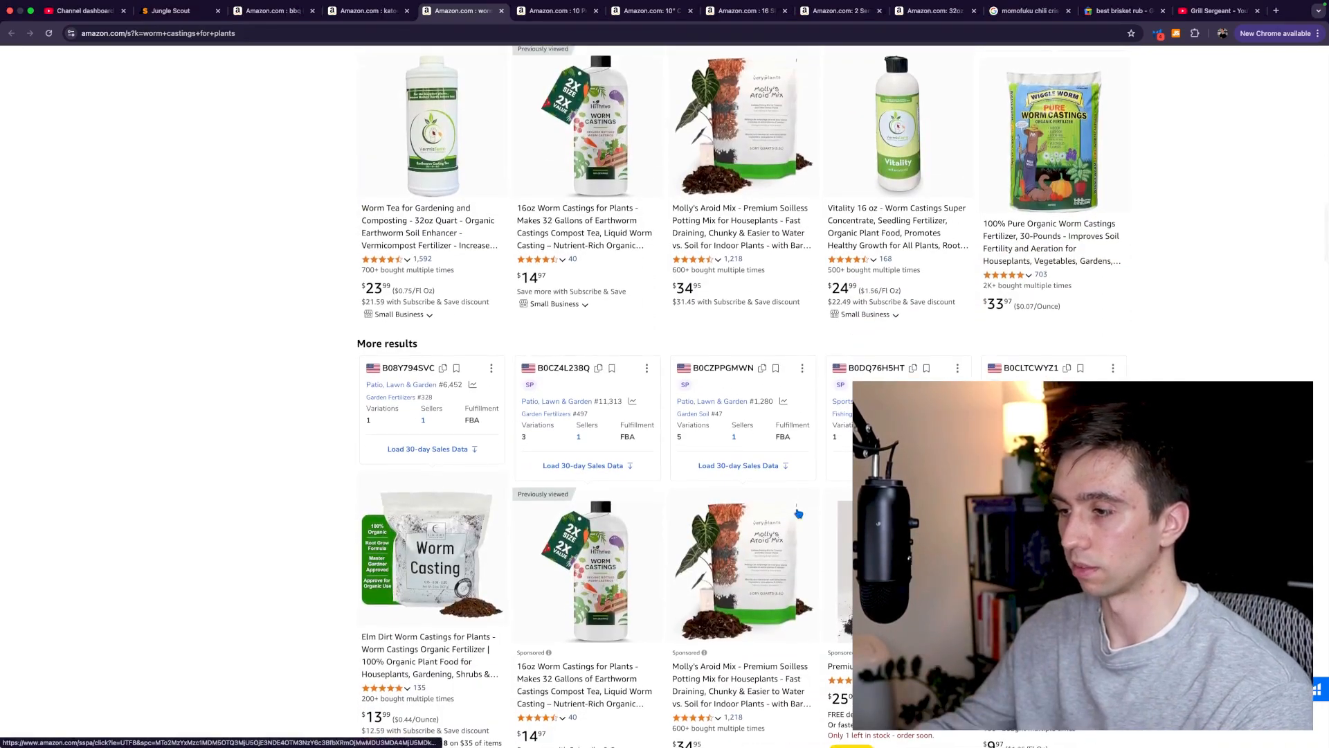
scroll(799, 514, "up", 15)
scroll(807, 508, "up", 2)
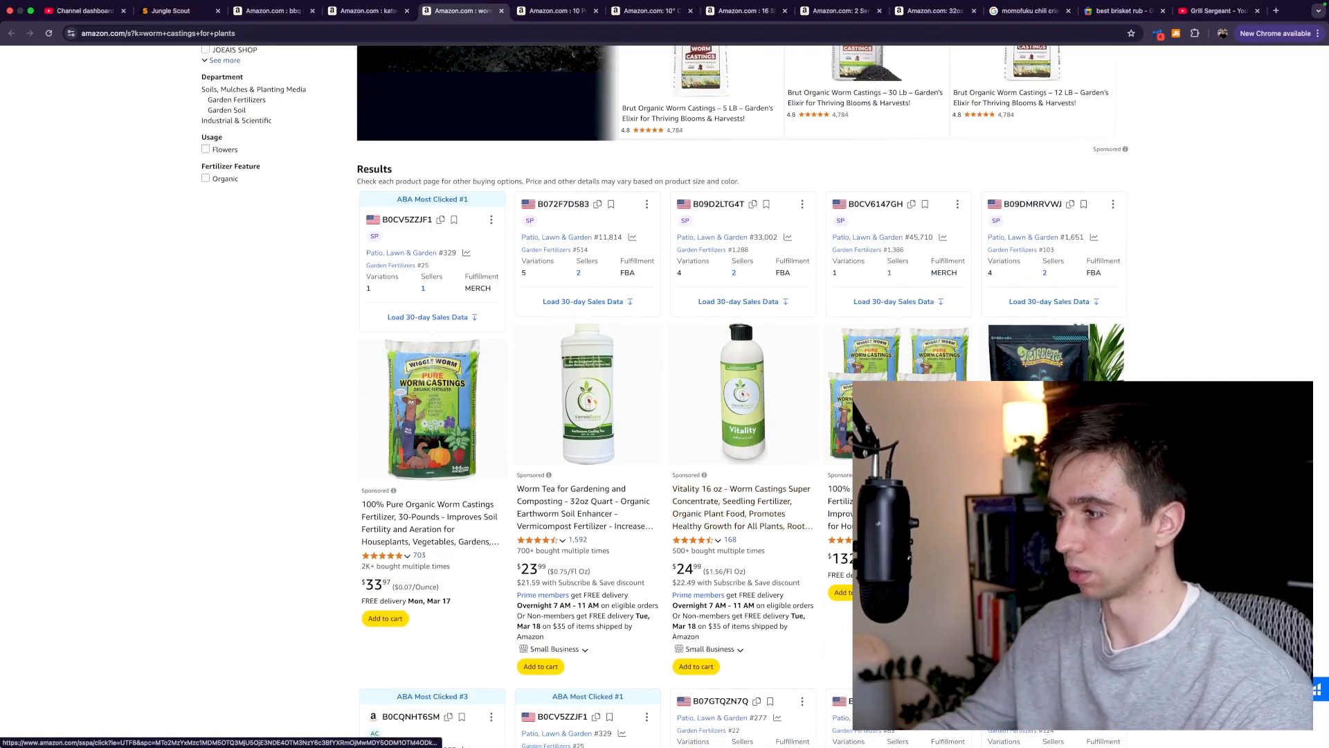
scroll(807, 507, "down", 15)
scroll(894, 238, "down", 5)
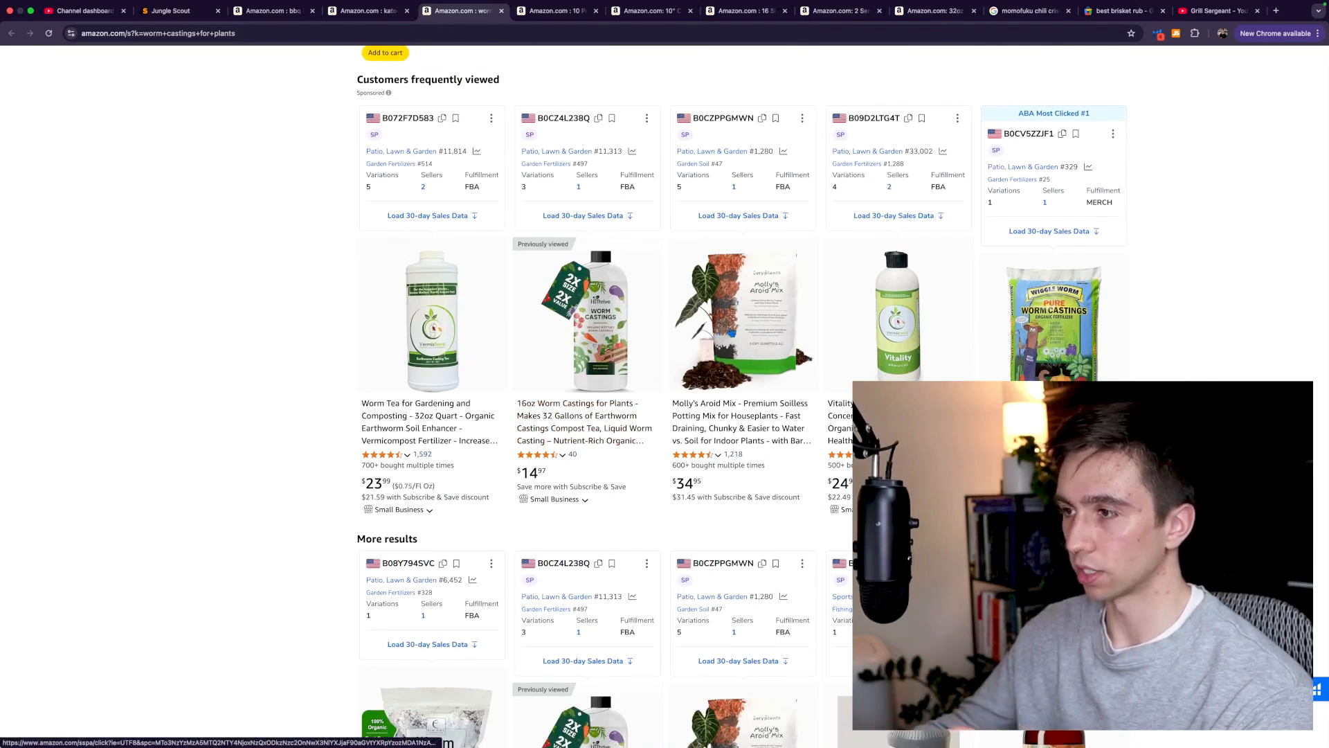
scroll(737, 336, "up", 7)
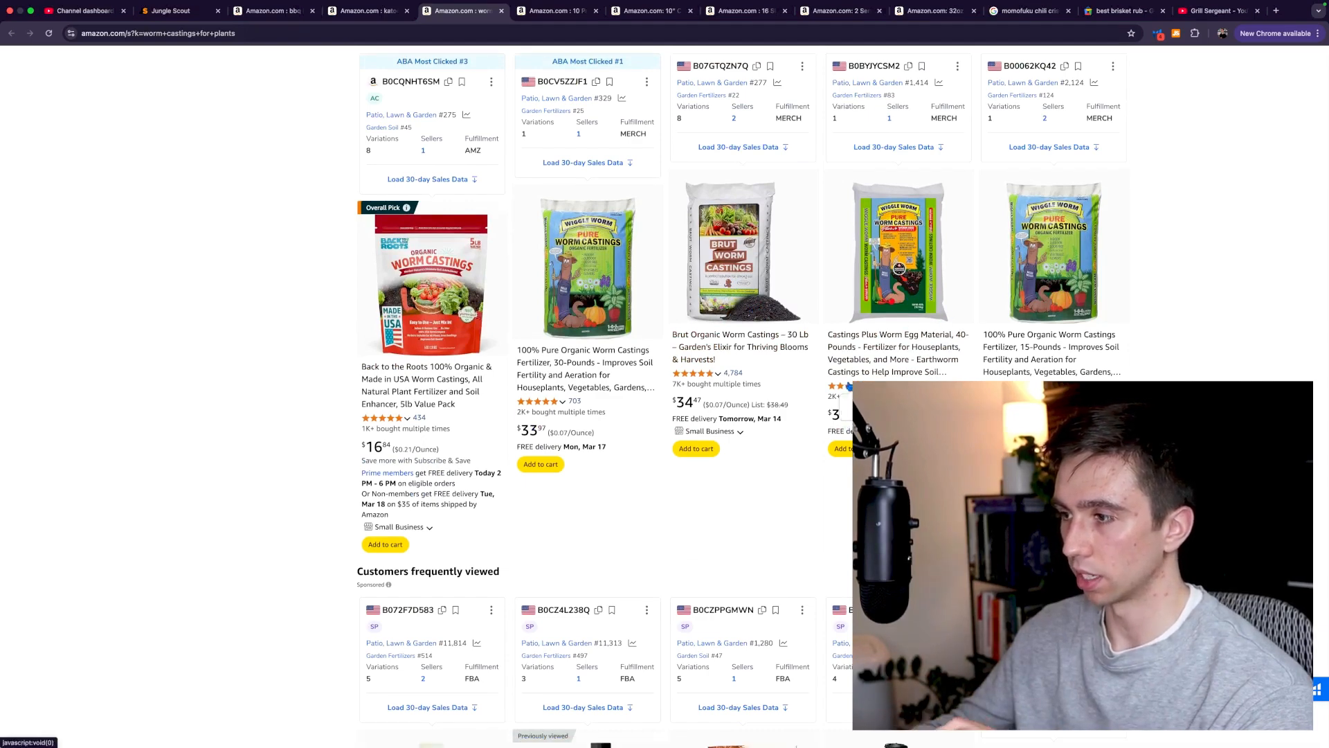
left_click(840, 386)
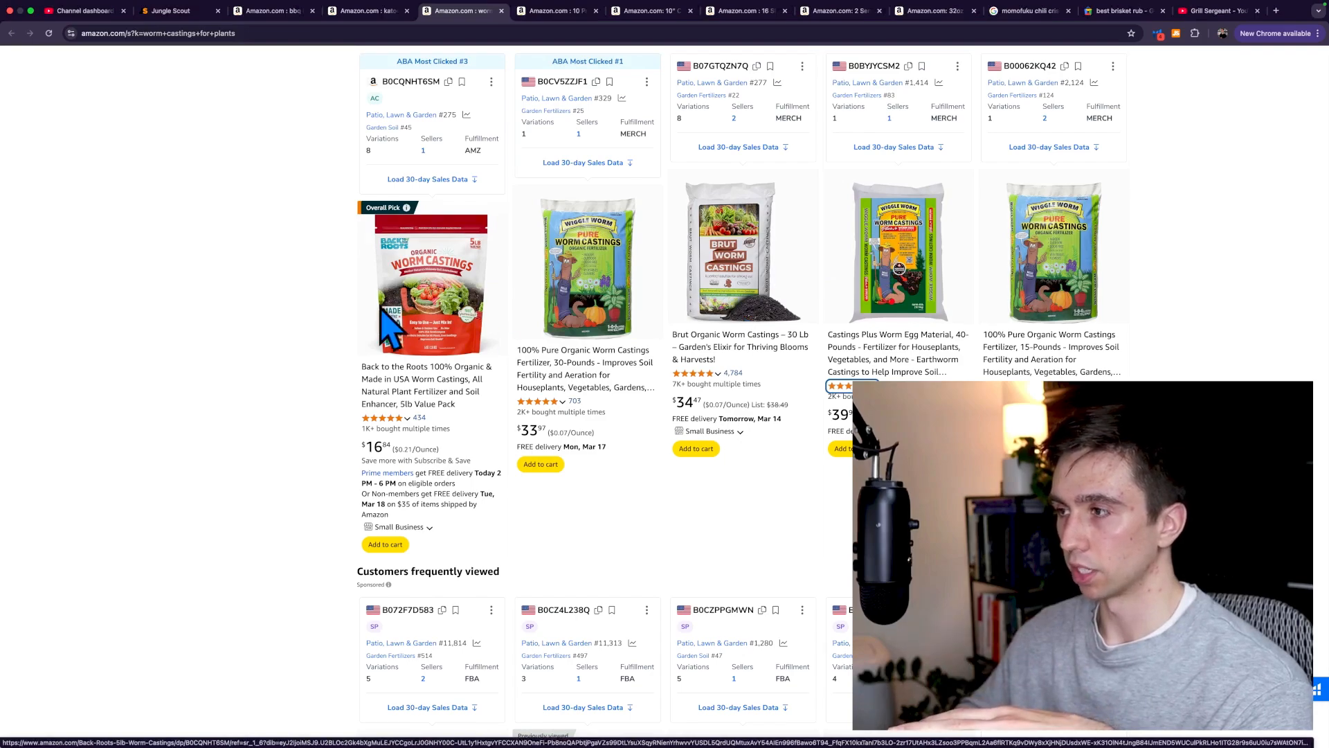
- Examine the lower worm castings listings, including the Mycorrhizal Fungi video ad and the small-bag and liquid products
scroll(382, 310, "down", 8)
scroll(415, 305, "down", 1)
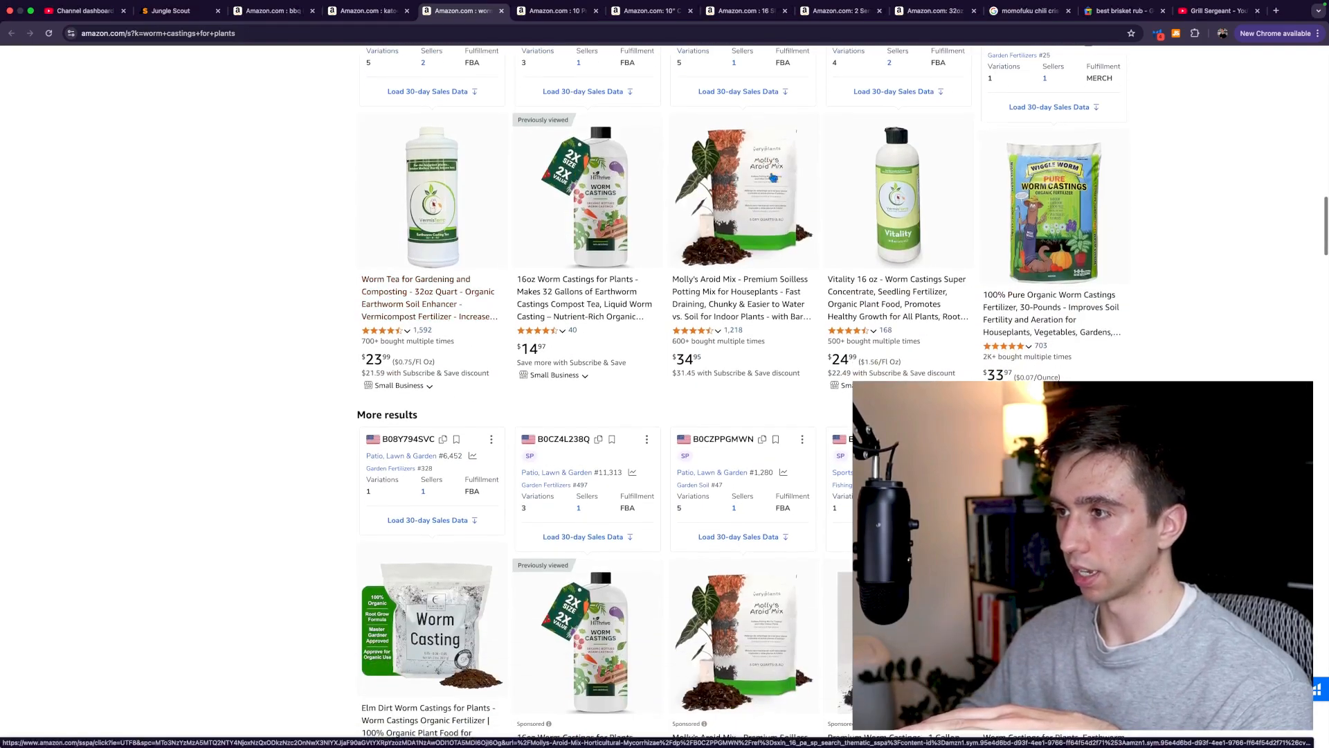
scroll(829, 240, "down", 12)
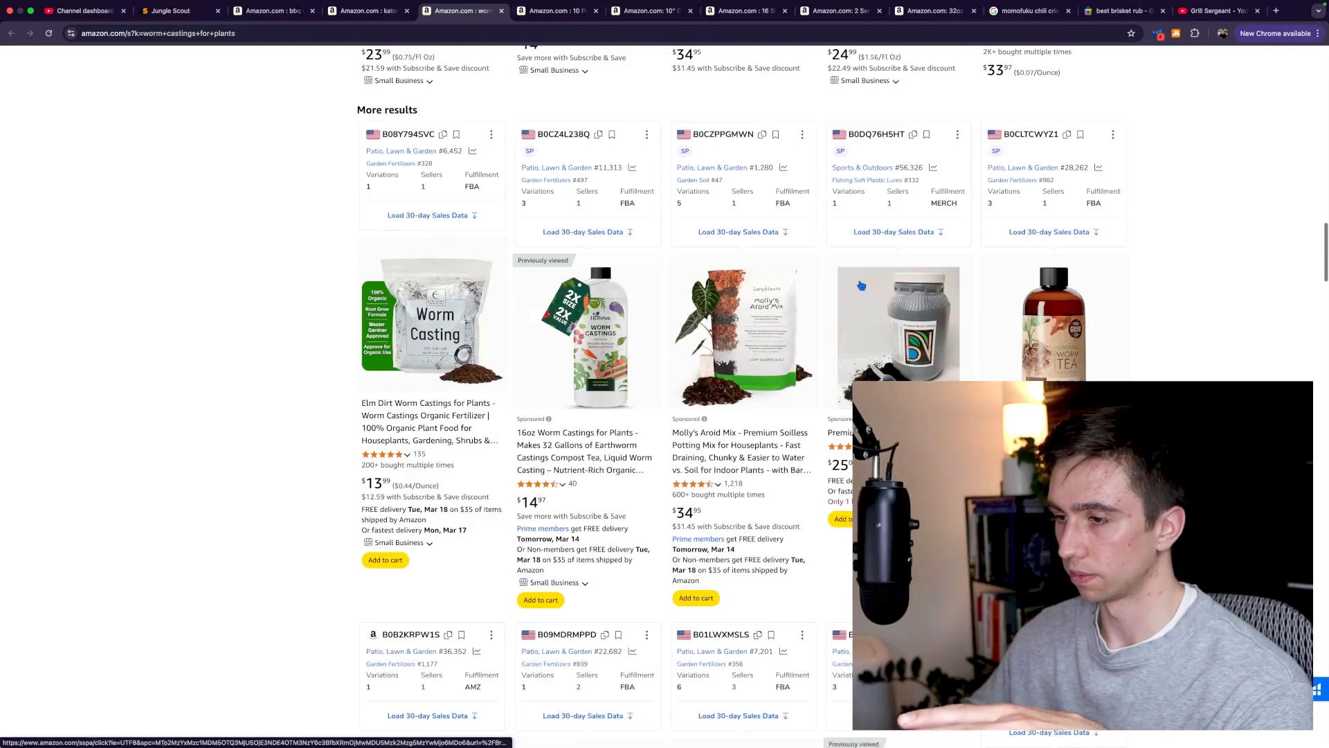
scroll(859, 291, "down", 10)
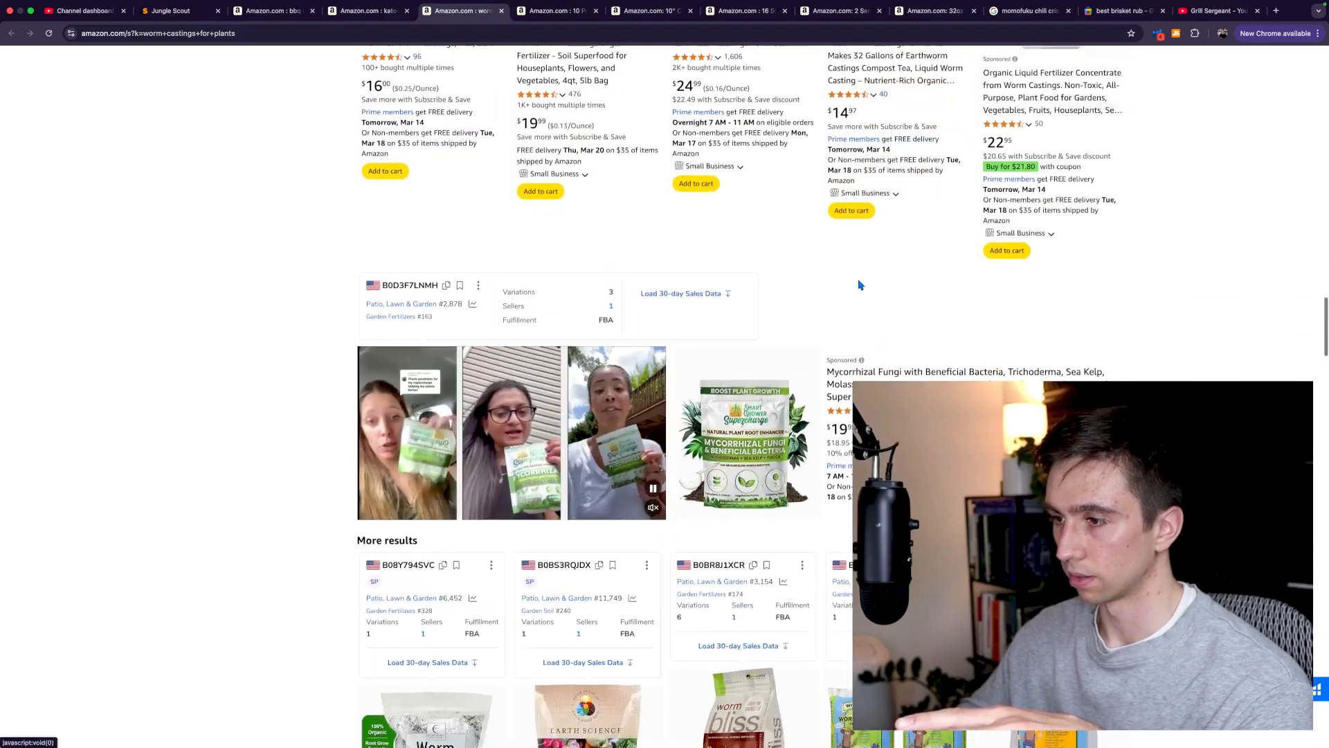
scroll(857, 302, "up", 2)
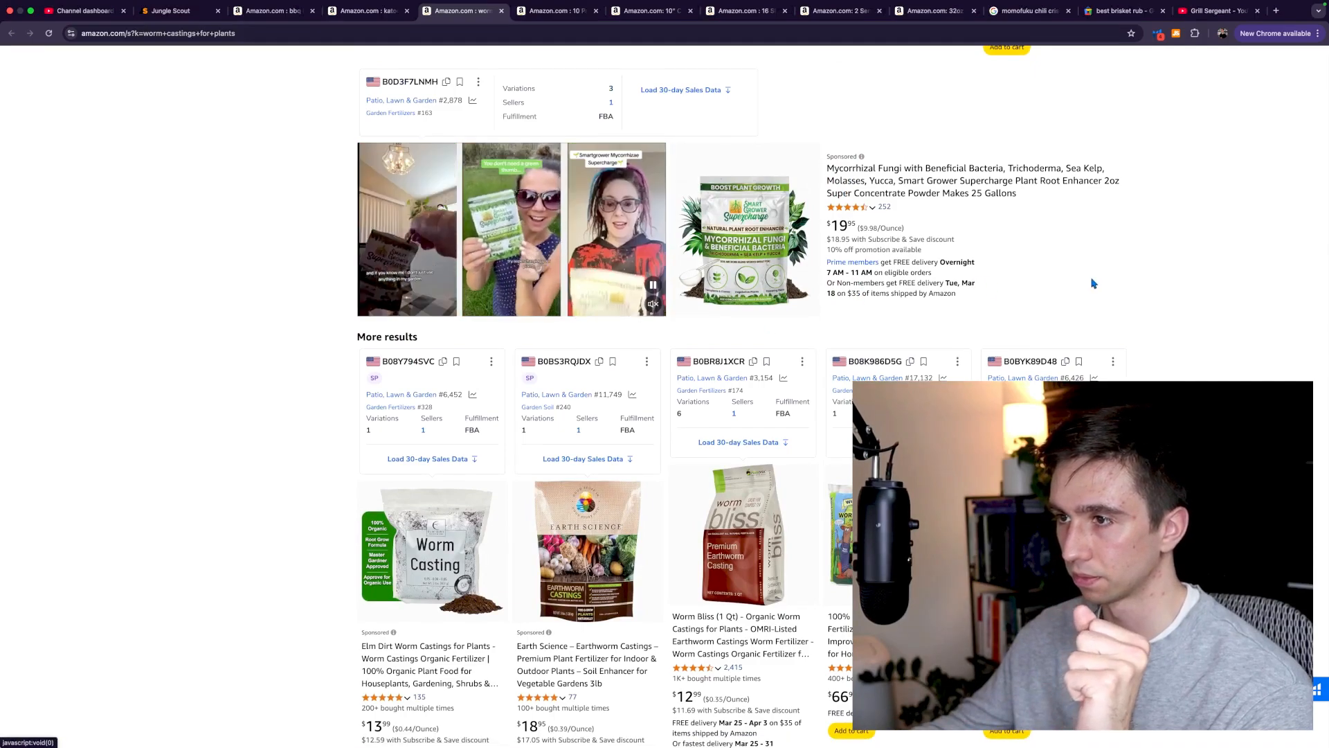
scroll(1094, 285, "down", 7)
scroll(1093, 284, "down", 8)
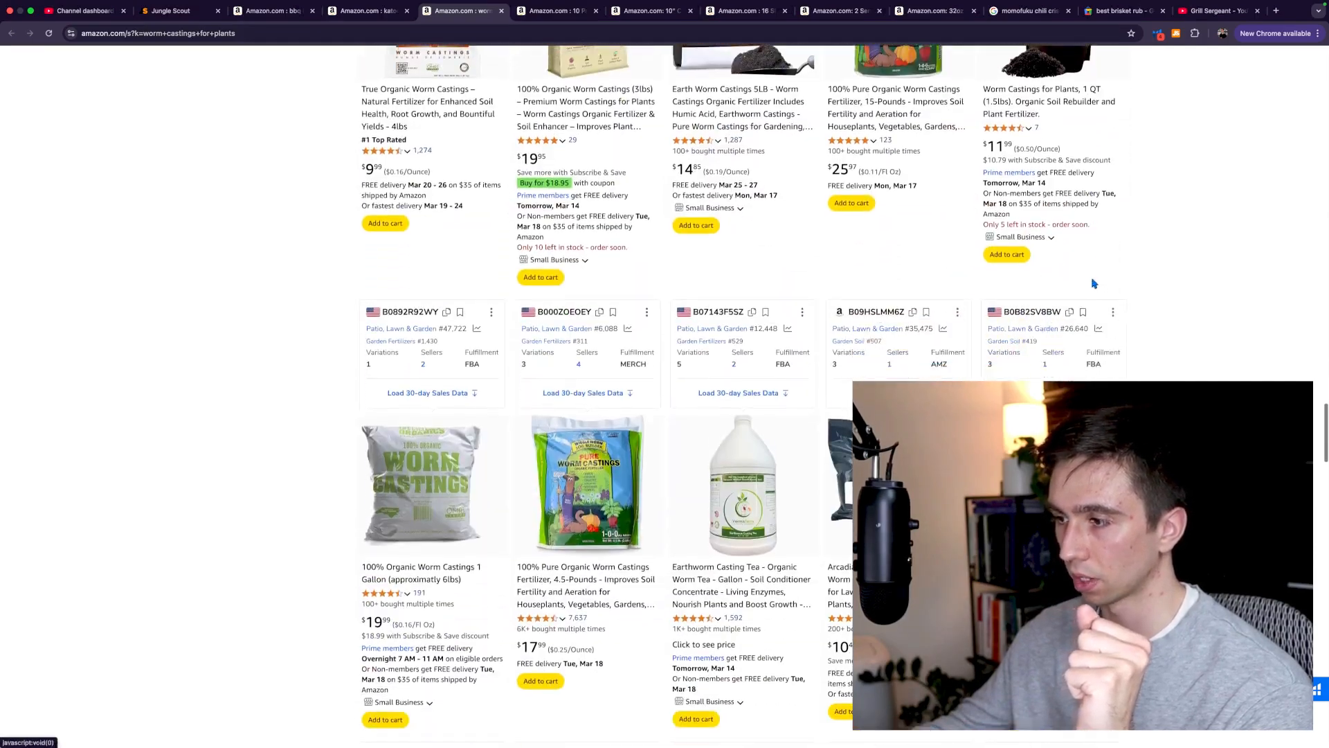
scroll(1091, 283, "up", 20)
- Close the animal barrier fence and crochet blocking board product tabs and bring up the 16 Slots Seed Storage Organizer Box page
left_click(554, 12)
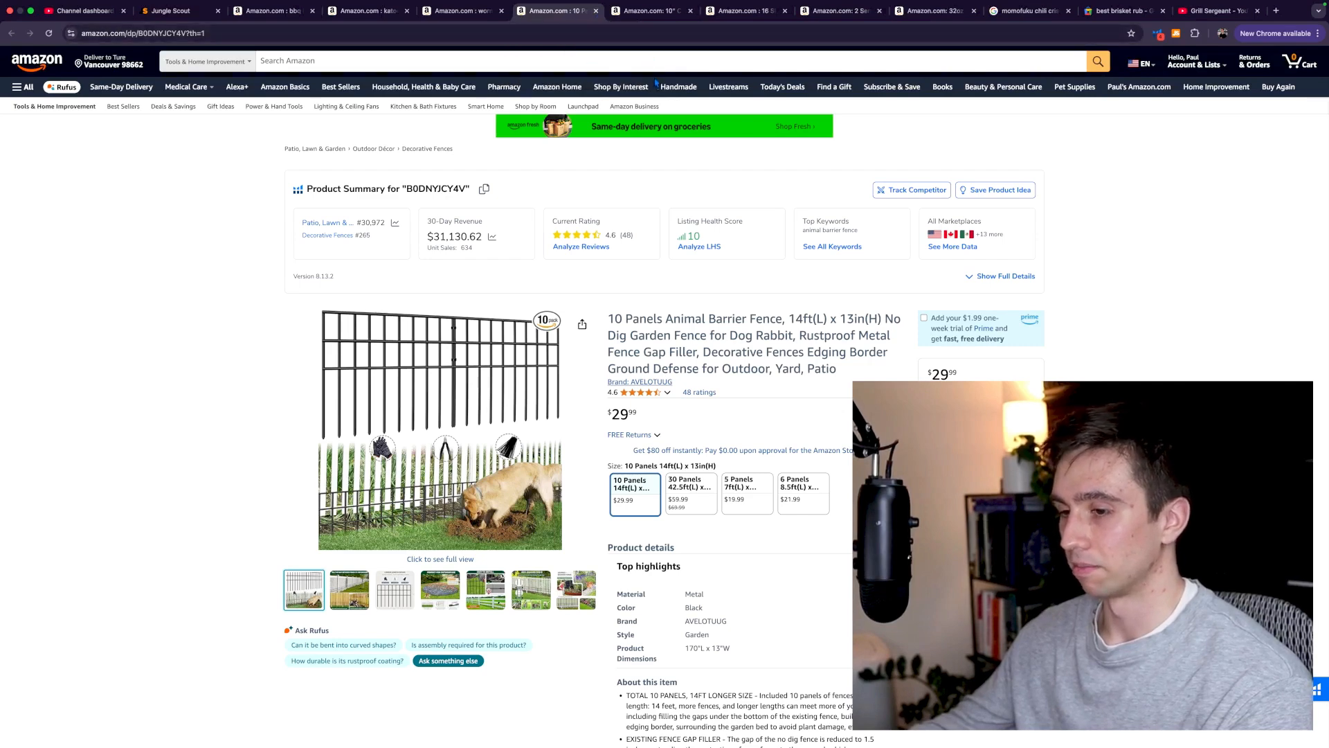
left_click(597, 24)
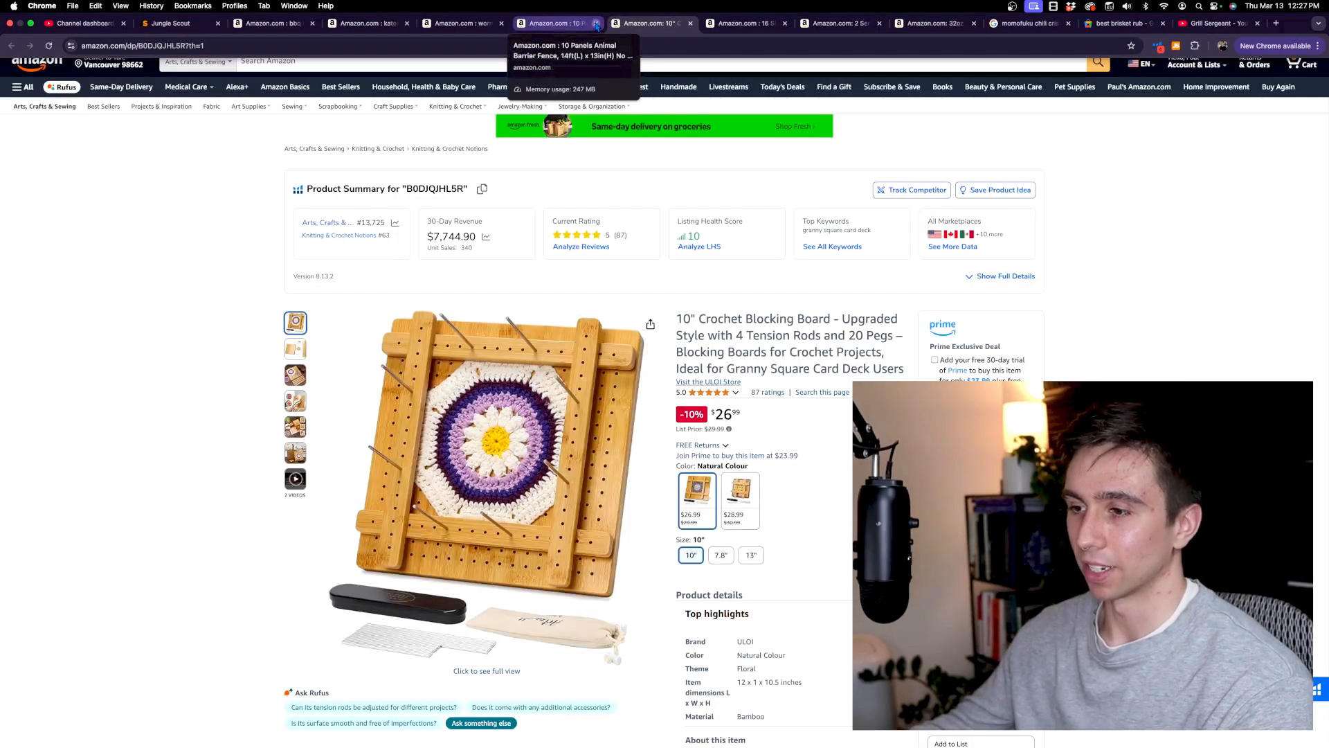
left_click(597, 24)
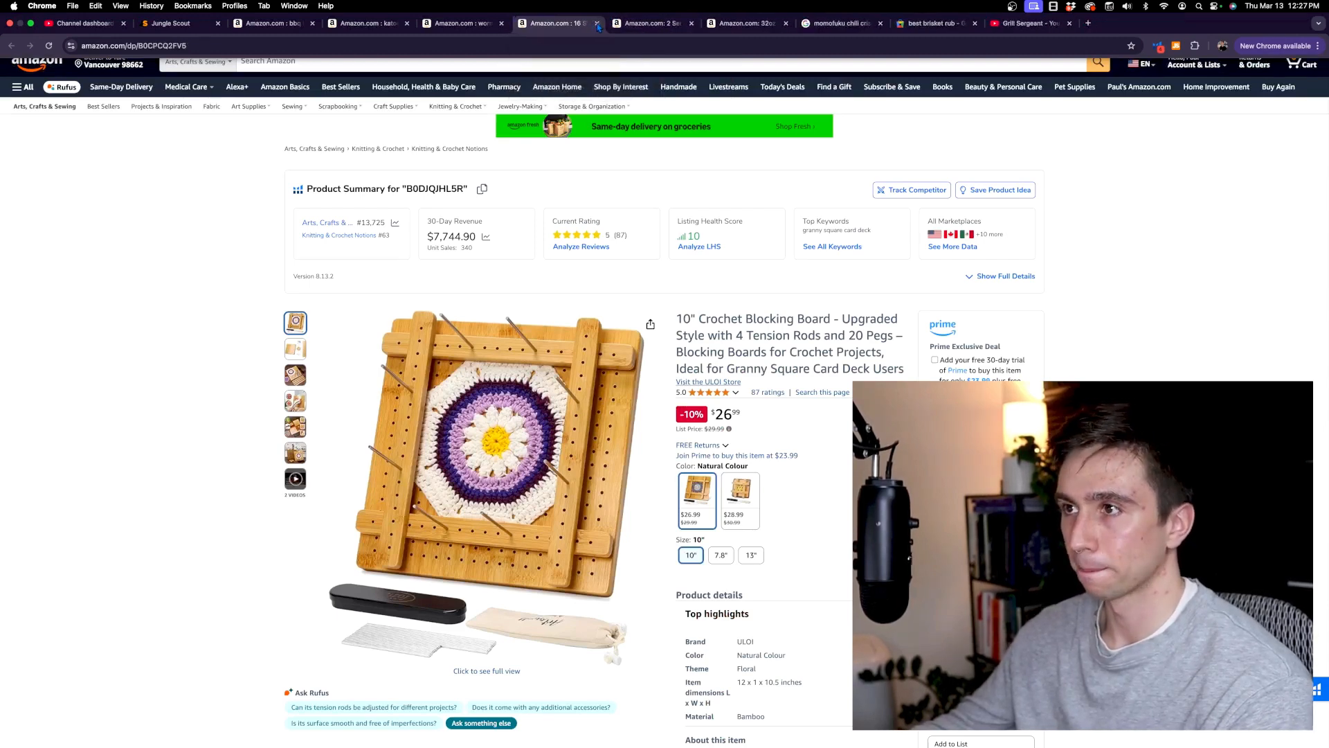
left_click(597, 24)
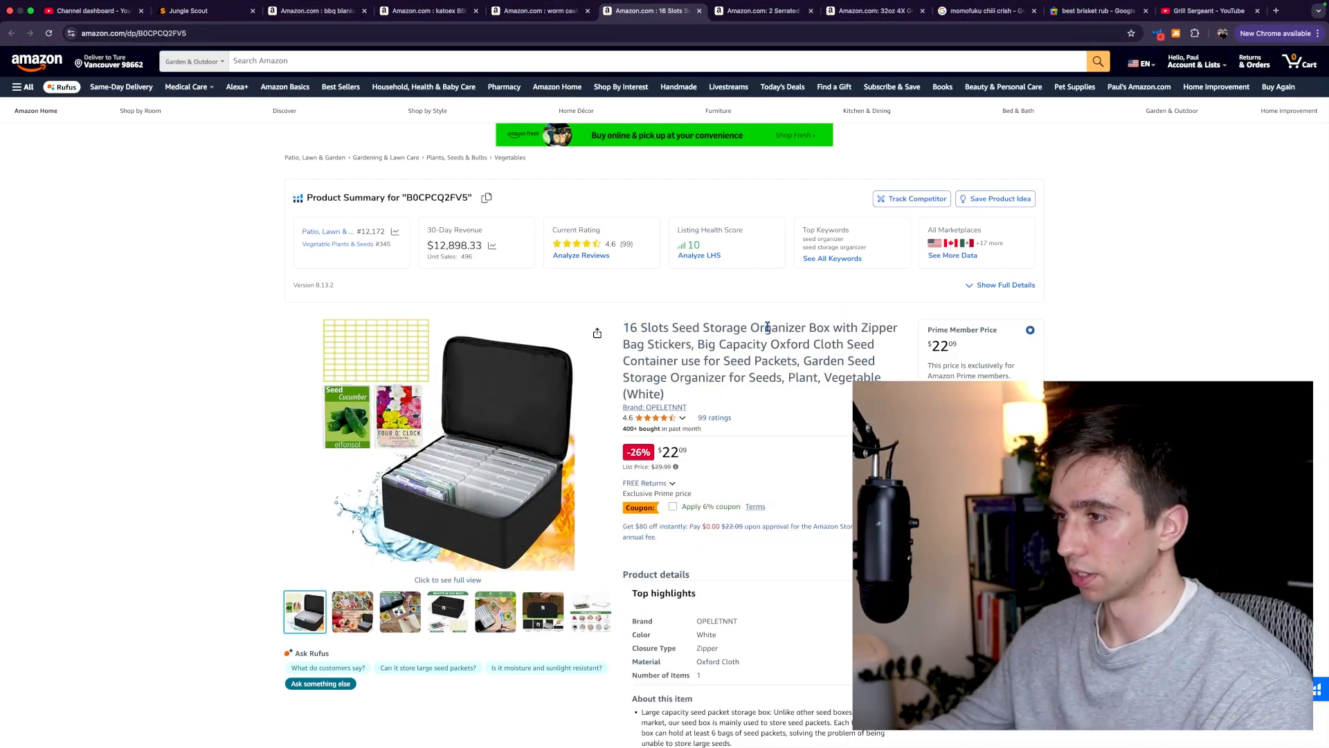
- Show all top keywords for the seed storage organizer box and open the Amazon search for "seed organizer"
left_click(836, 260)
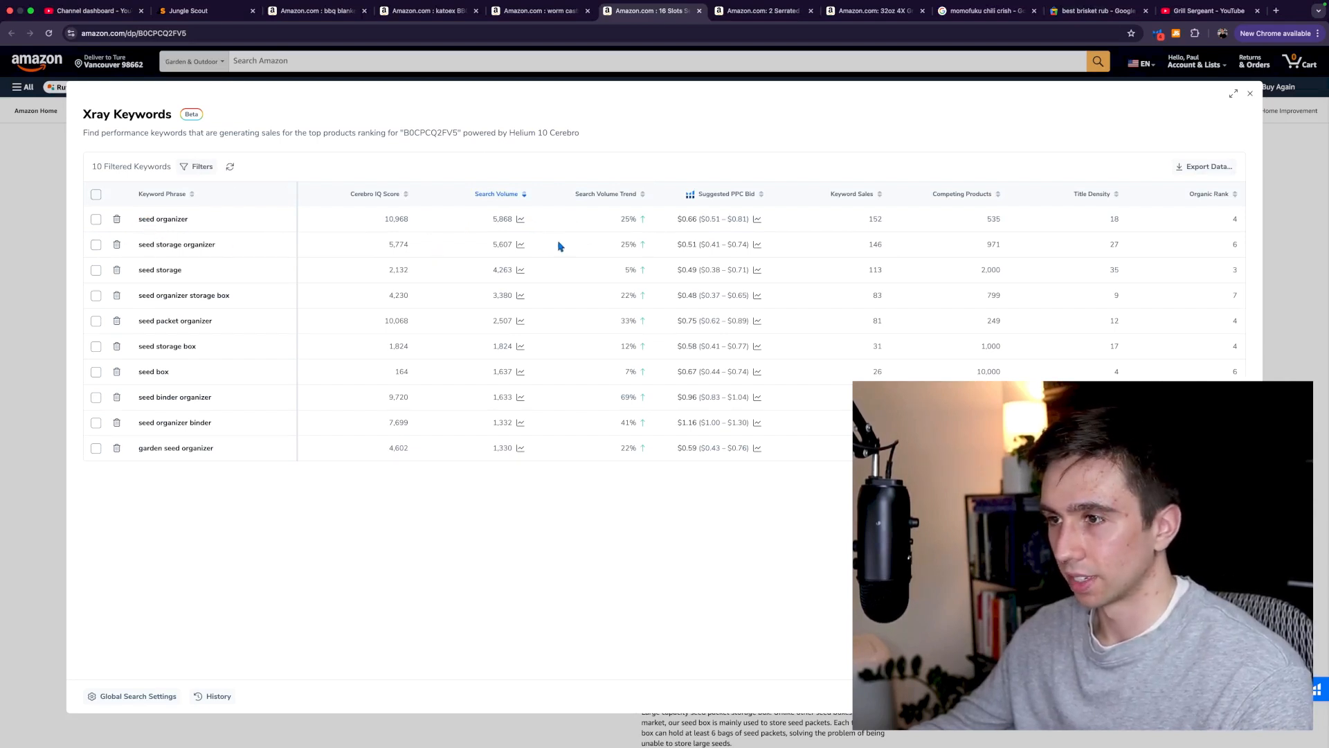
left_click(167, 221)
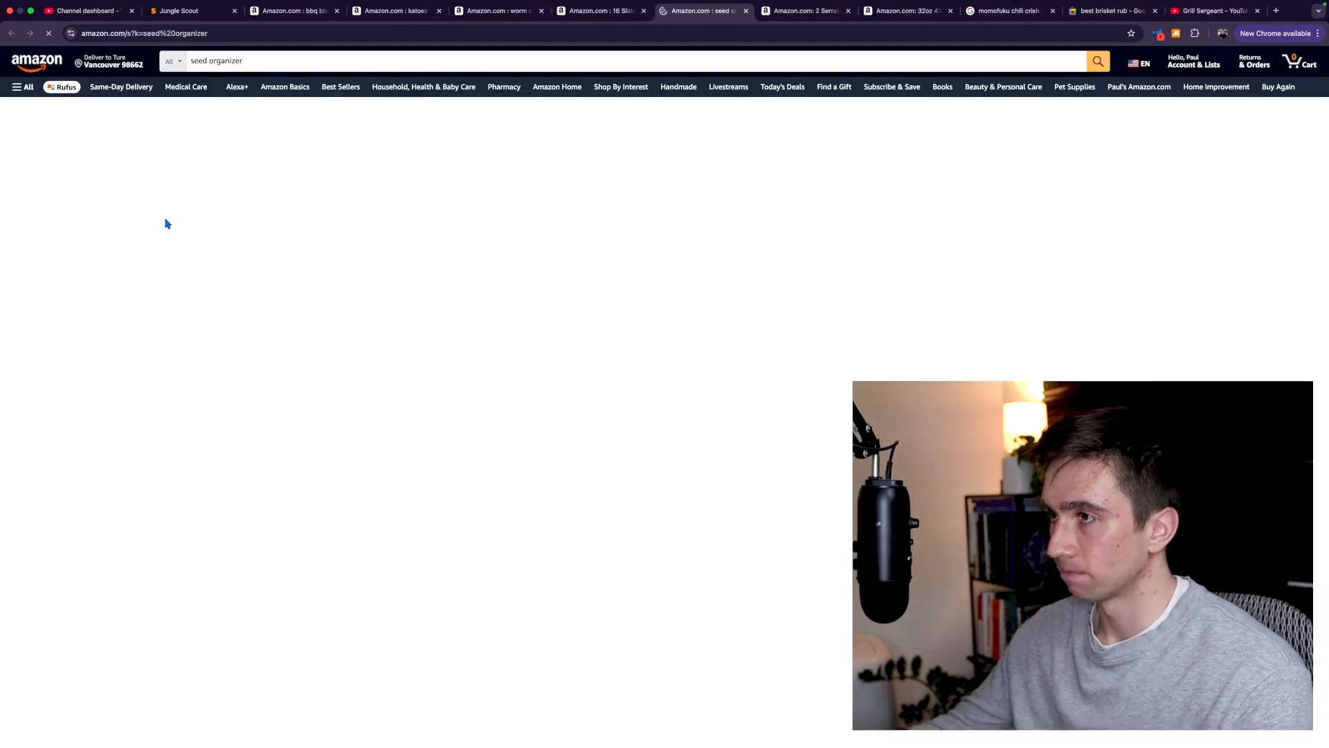
- Examine the "seed organizer" results for competing product designs, prices and review counts
scroll(1326, 338, "down", 5)
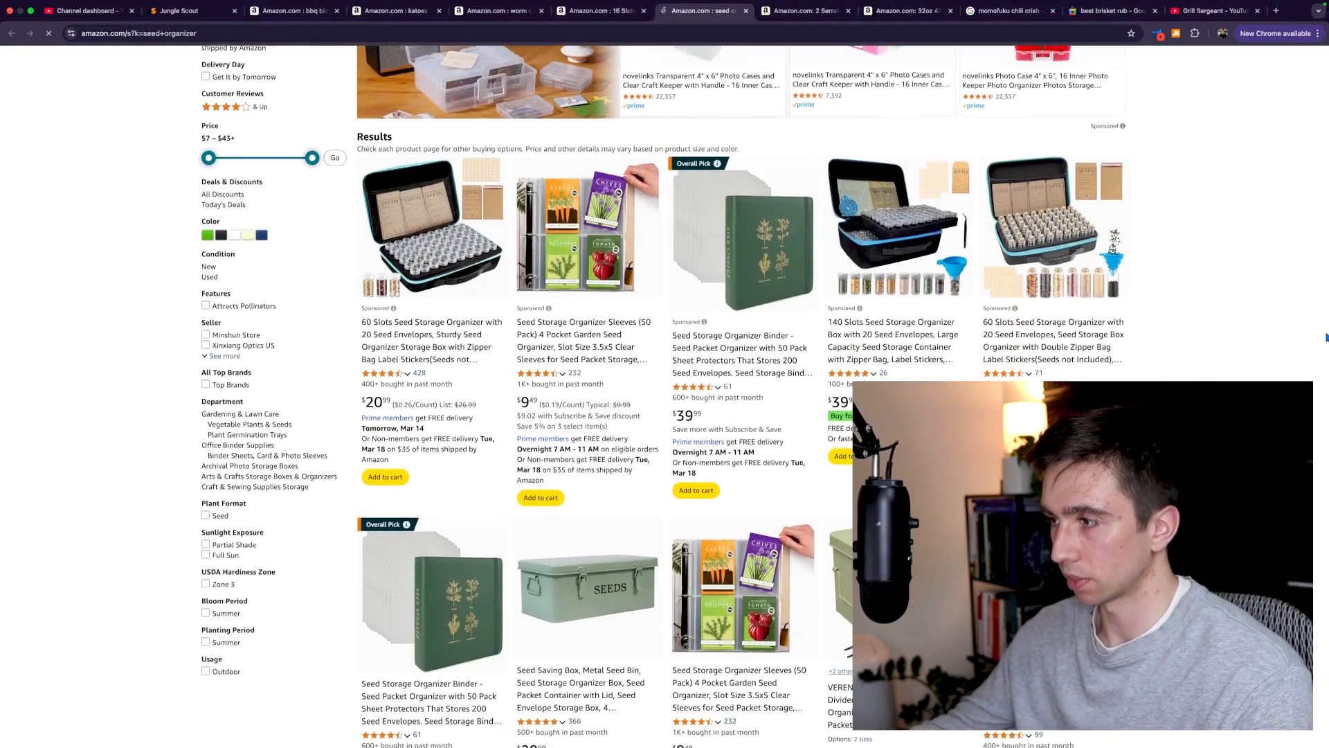
scroll(1326, 337, "down", 15)
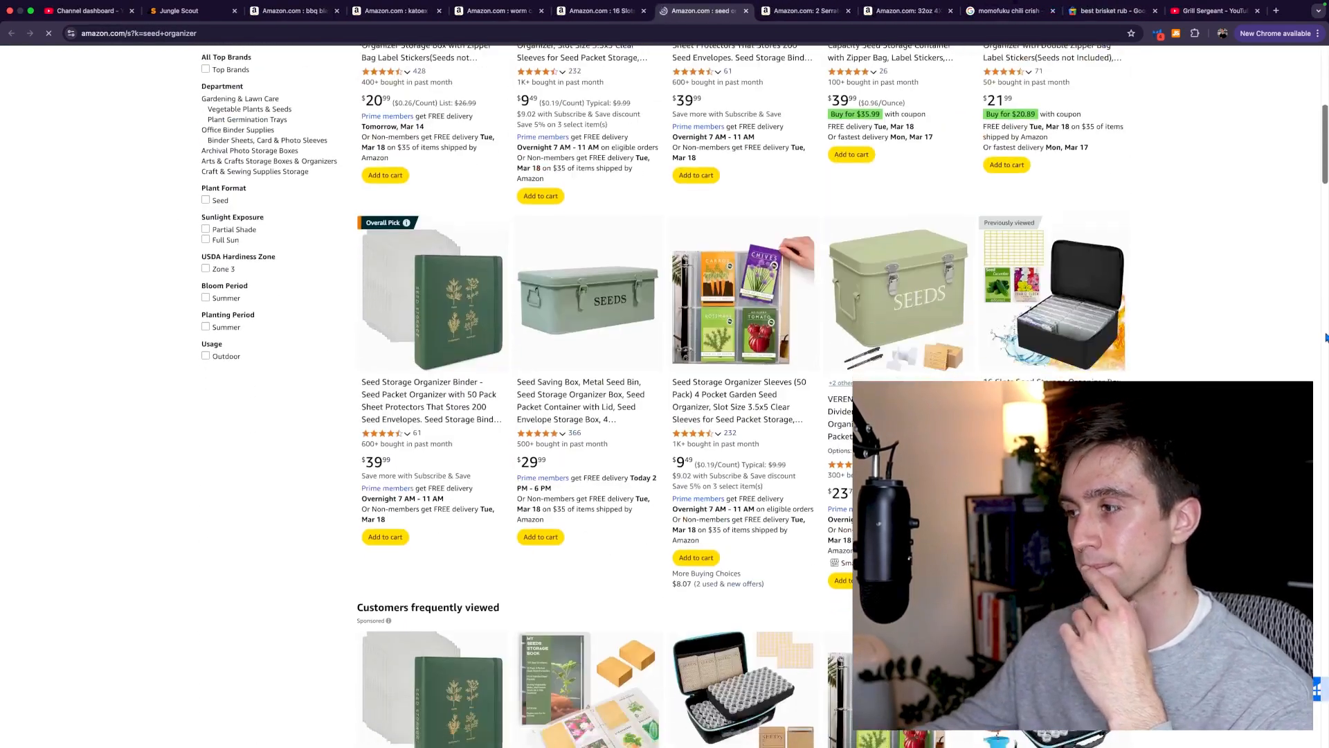
scroll(1326, 337, "down", 15)
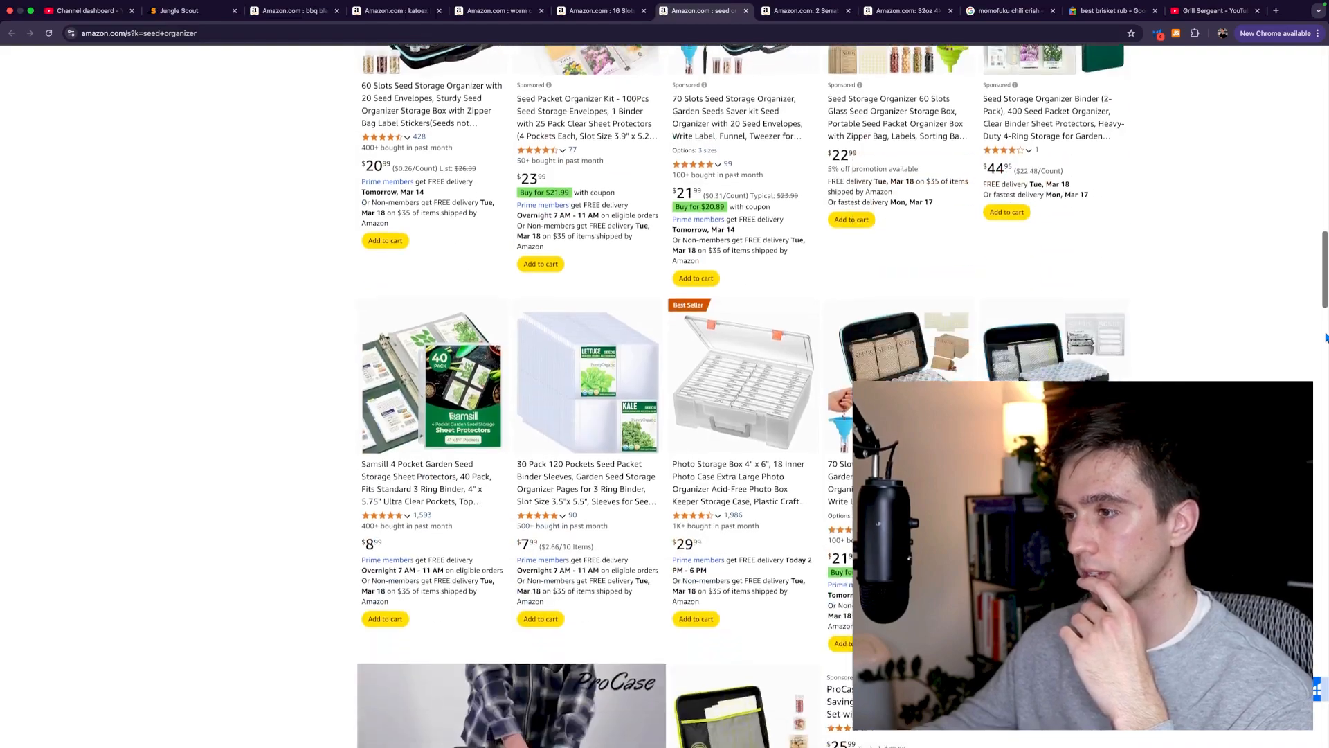
scroll(1326, 337, "down", 11)
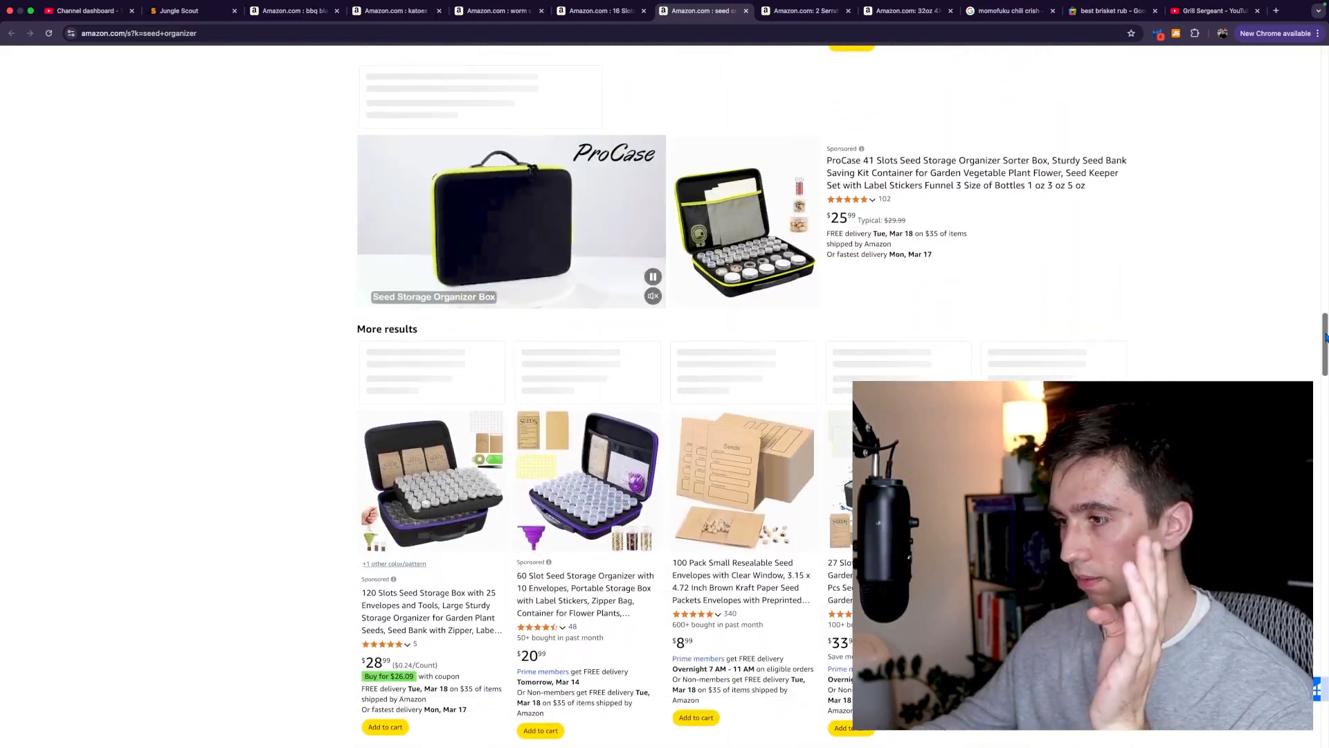
scroll(1326, 337, "down", 7)
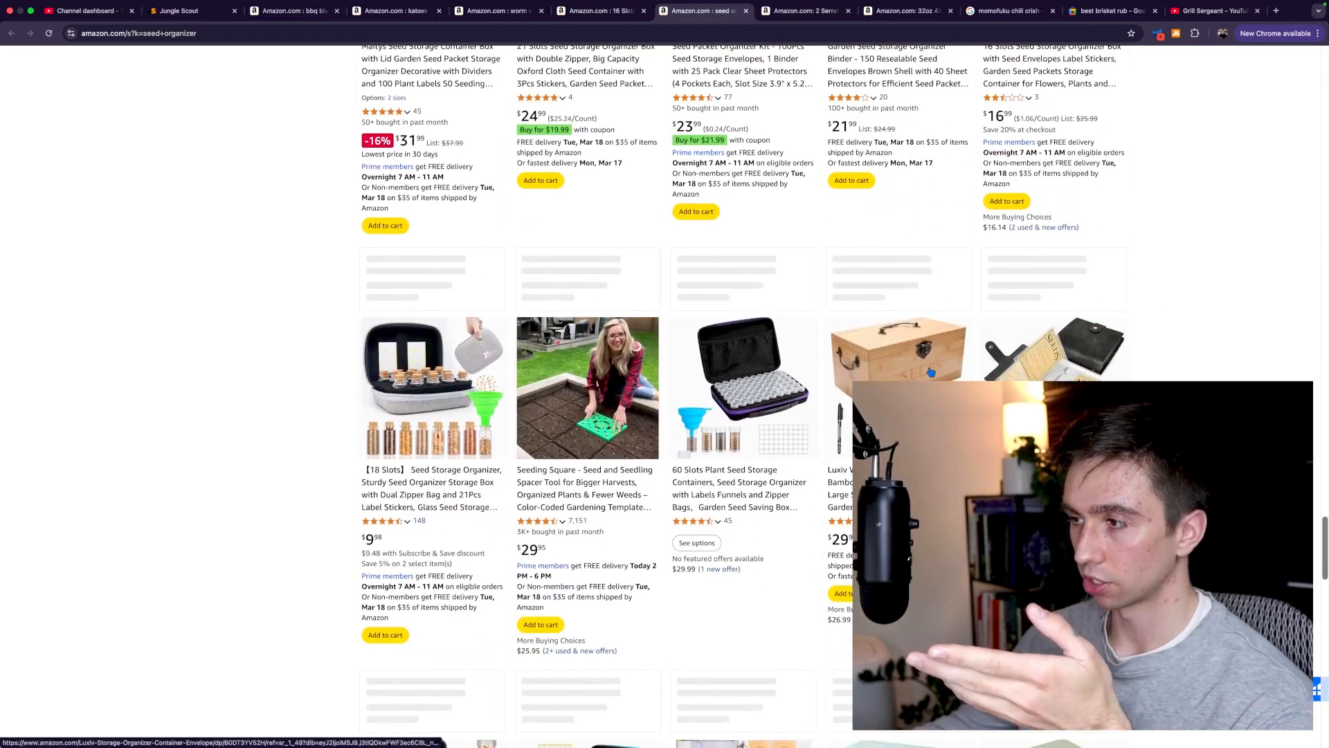
scroll(901, 415, "down", 7)
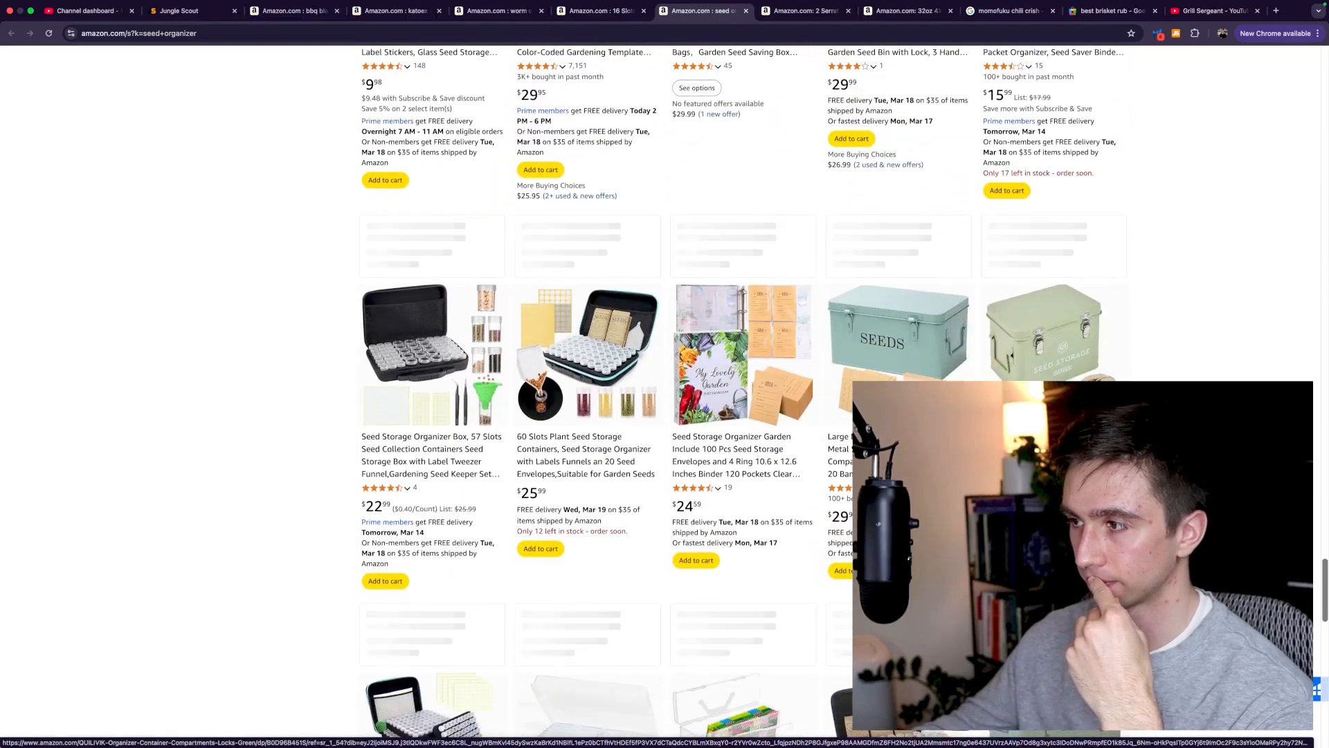
scroll(900, 415, "down", 10)
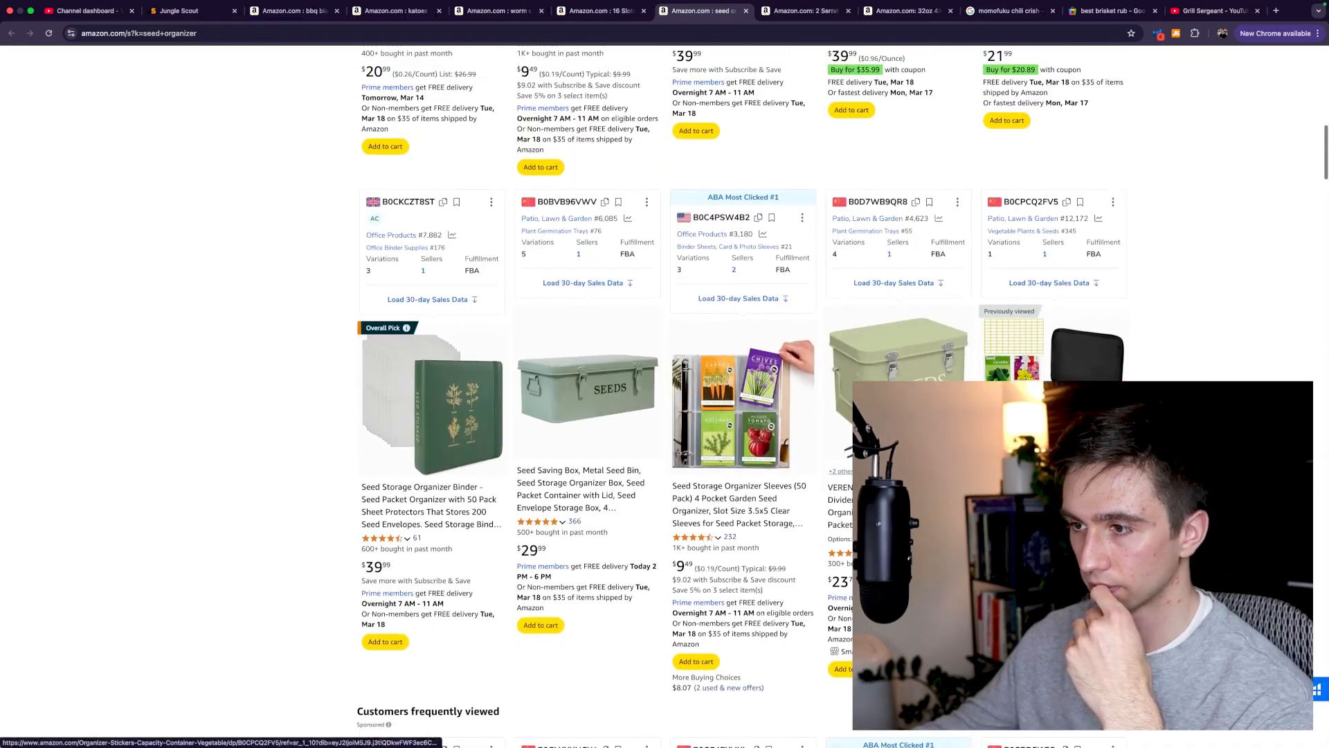
- Search Google in a new tab for "seed indexing scientist"
scroll(563, 395, "up", 4)
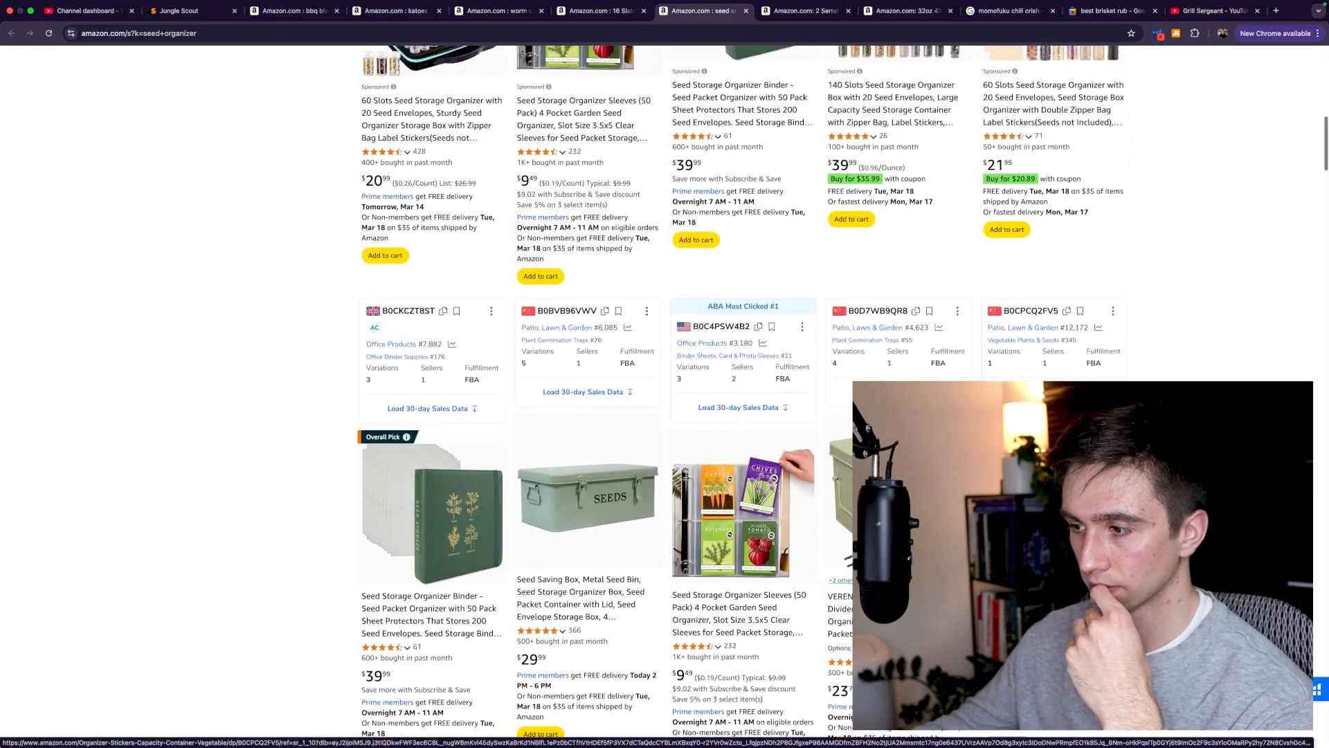
scroll(563, 395, "up", 3)
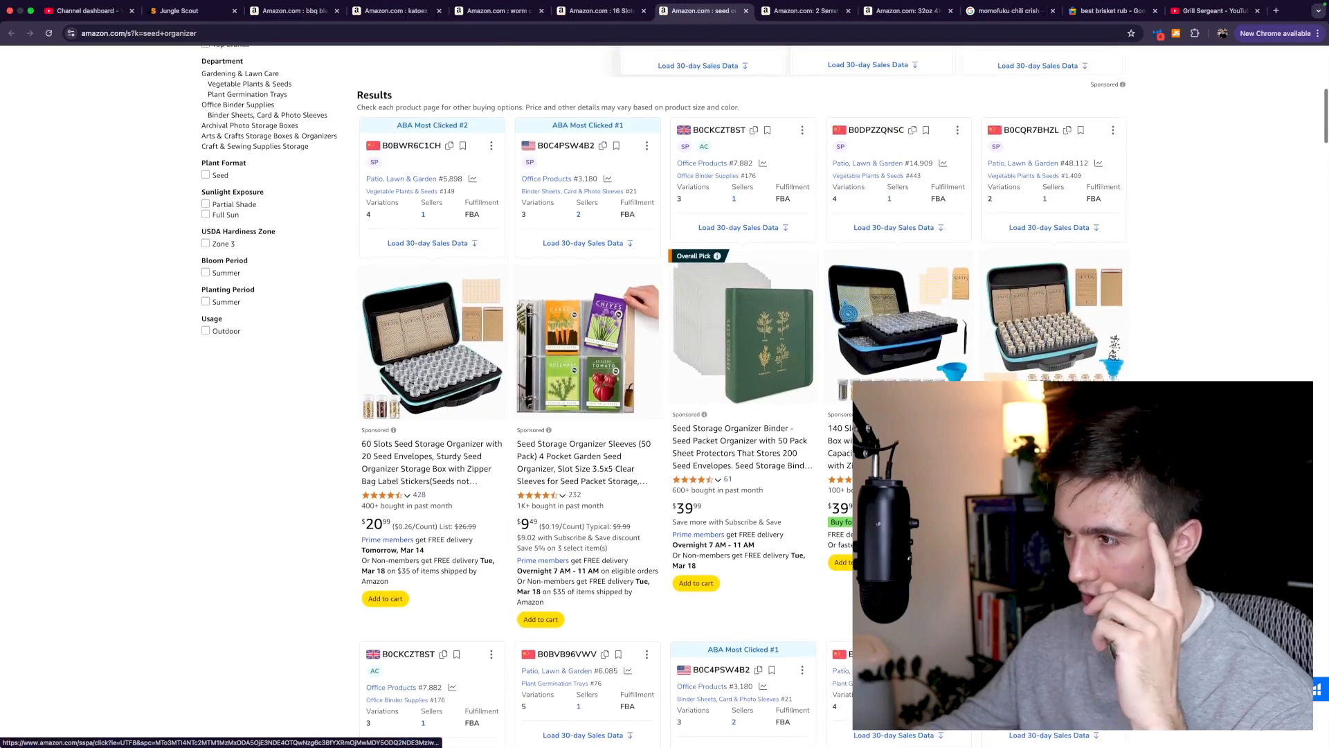
scroll(1214, 143, "up", 8)
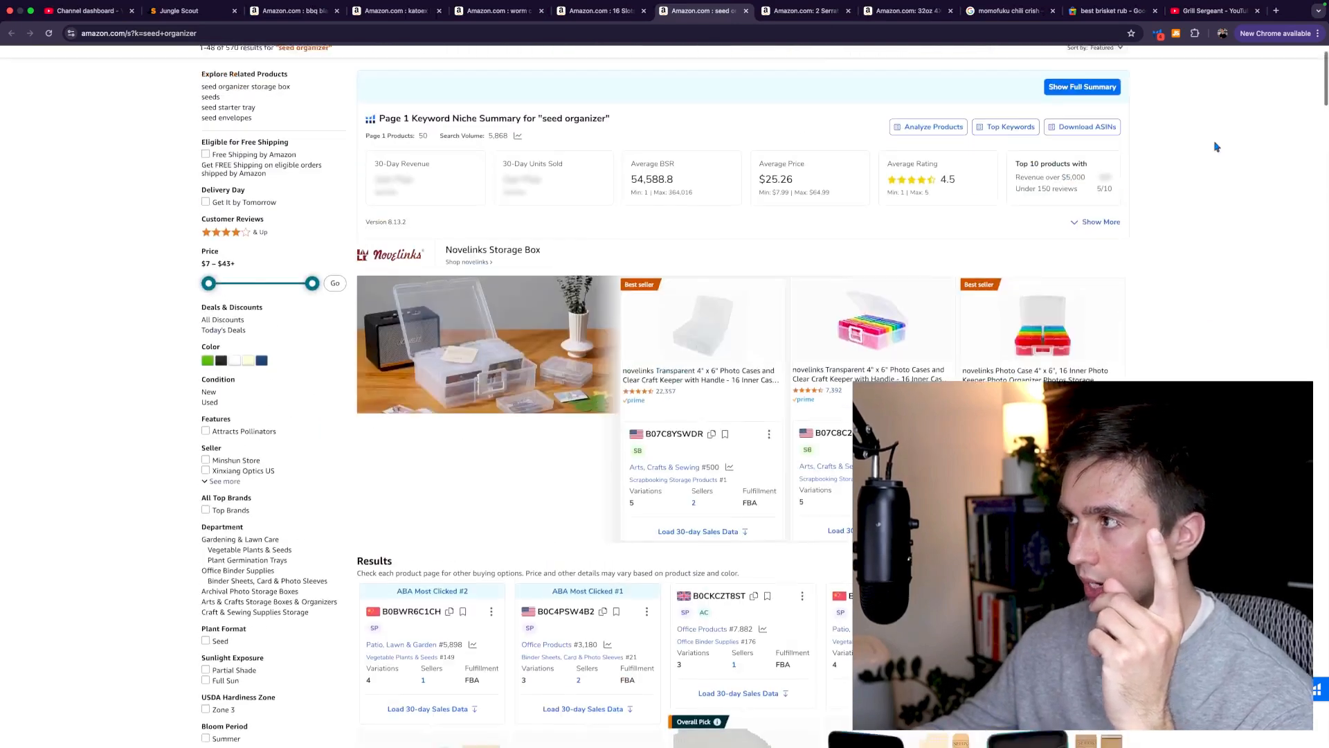
left_click(1277, 10)
type("seed ")
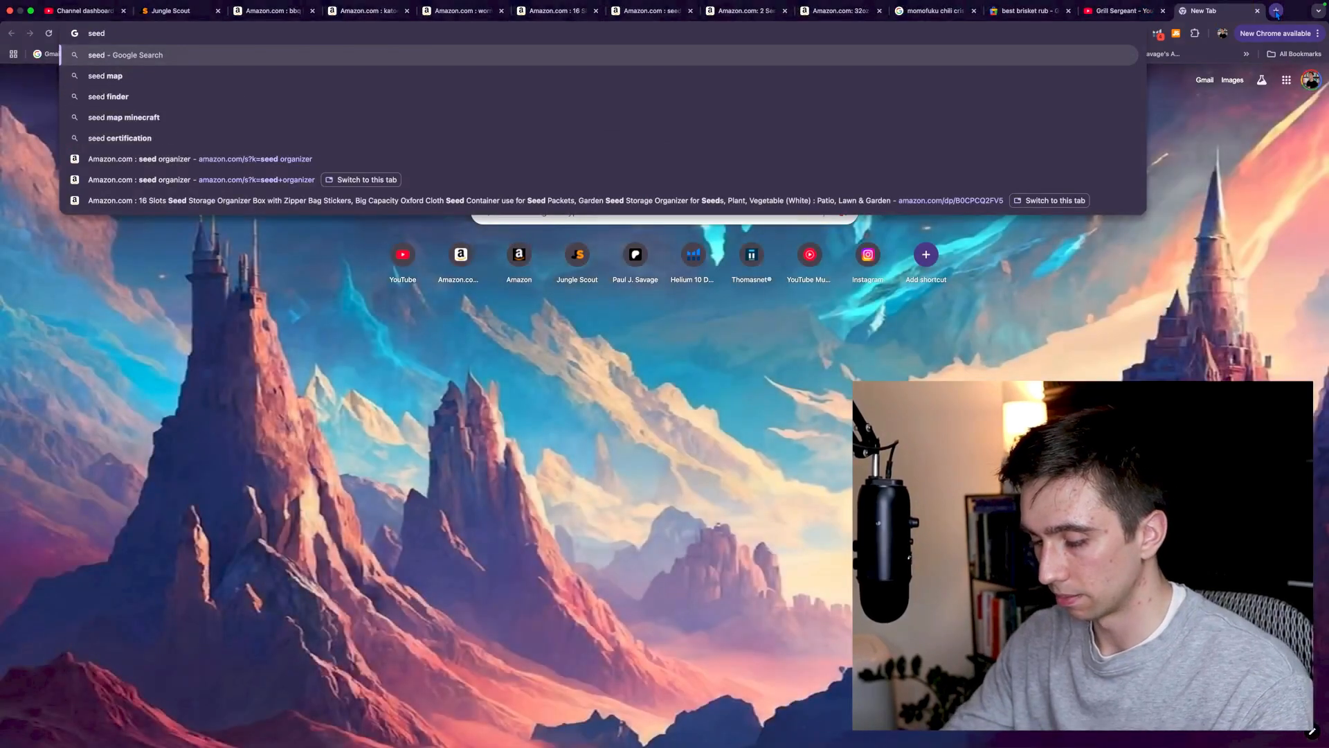
type("indexing ")
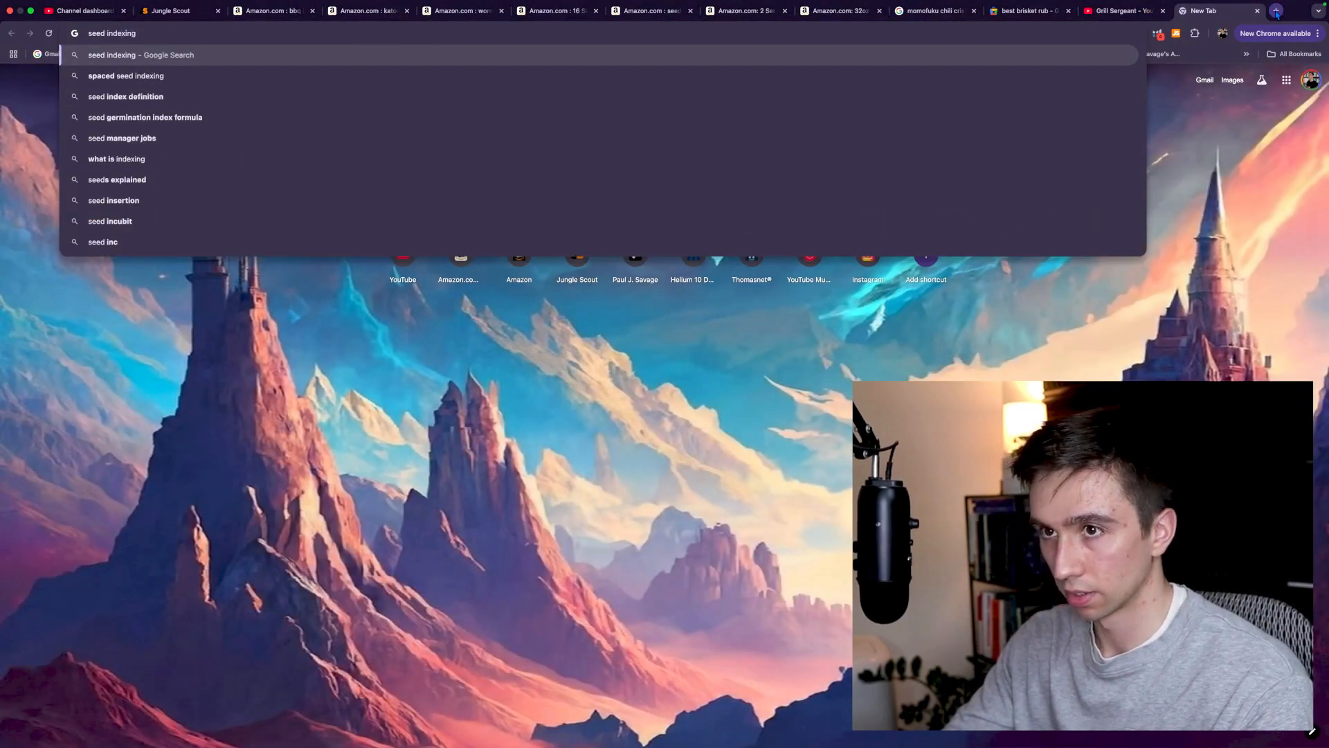
type("ear")
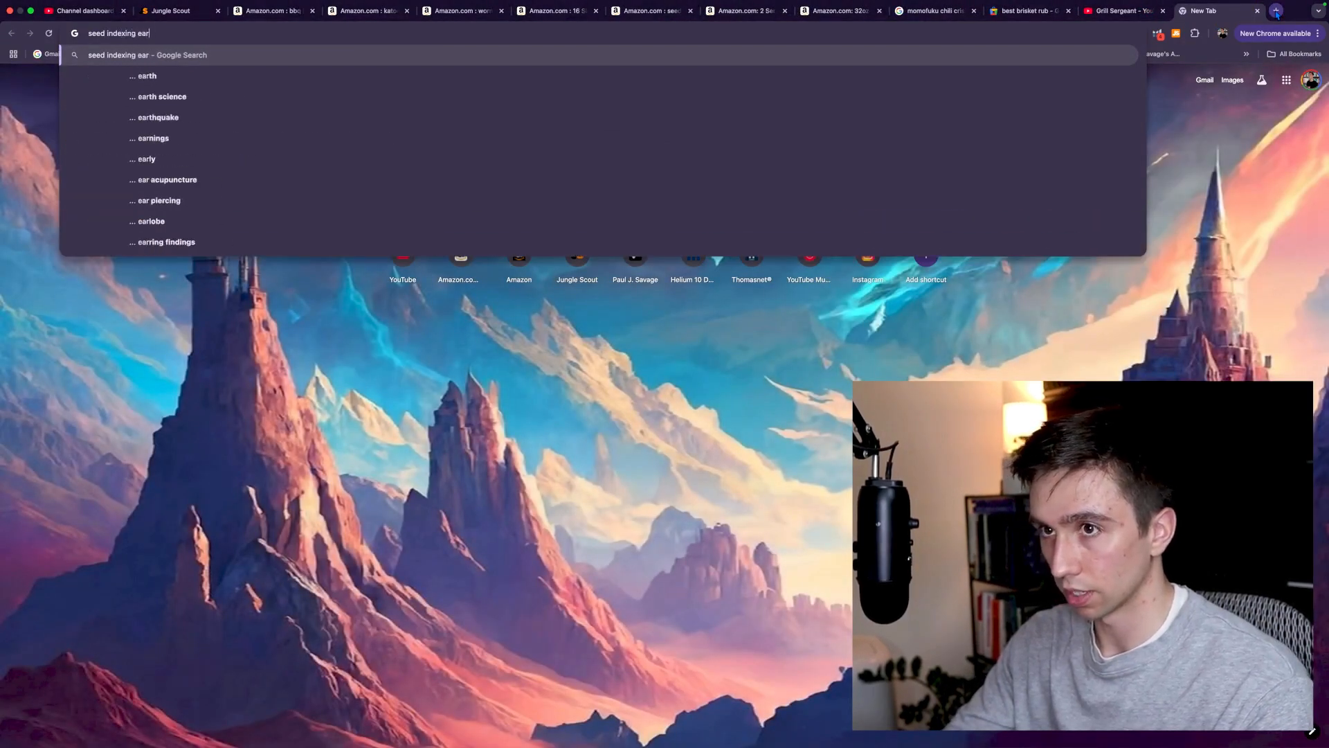
key("BackSpace")
key("BackSpace")
key("BackSpace")
type("science")
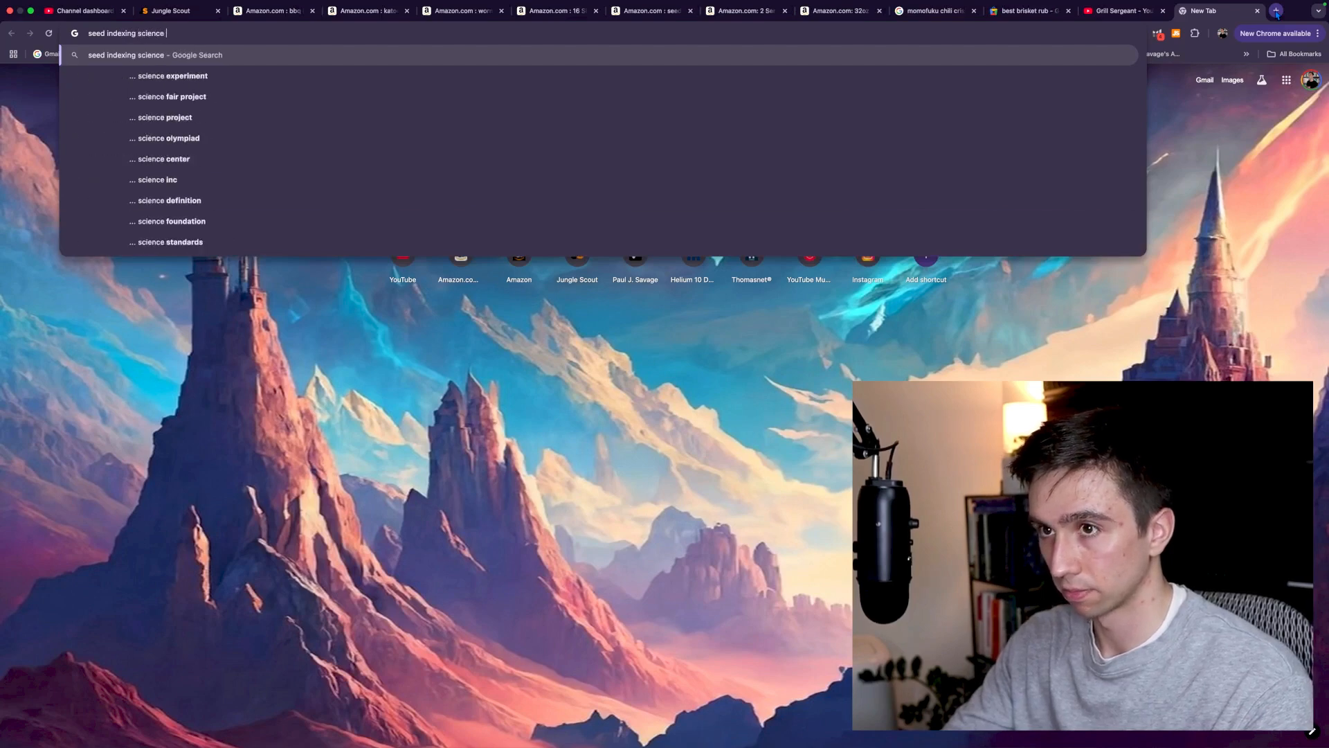
key("BackSpace")
key("BackSpace")
key("BackSpace")
type("tist")
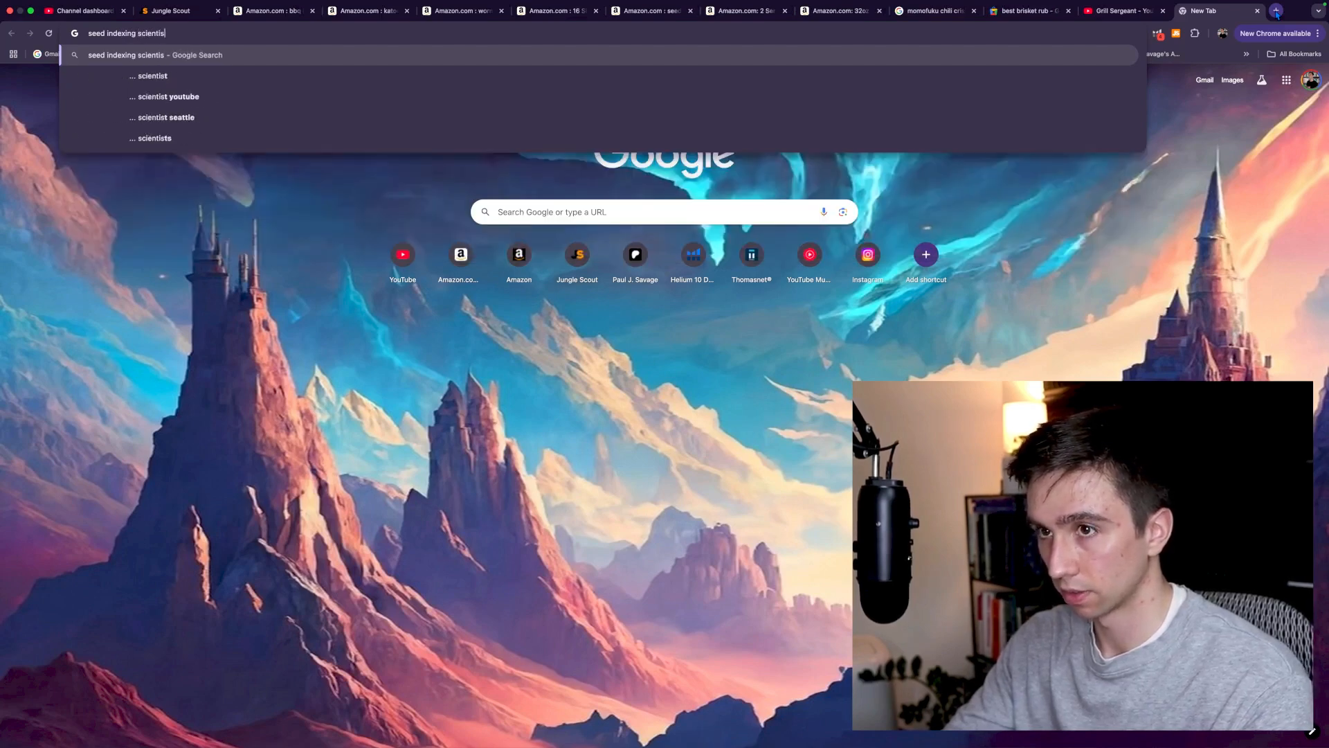
key("Return")
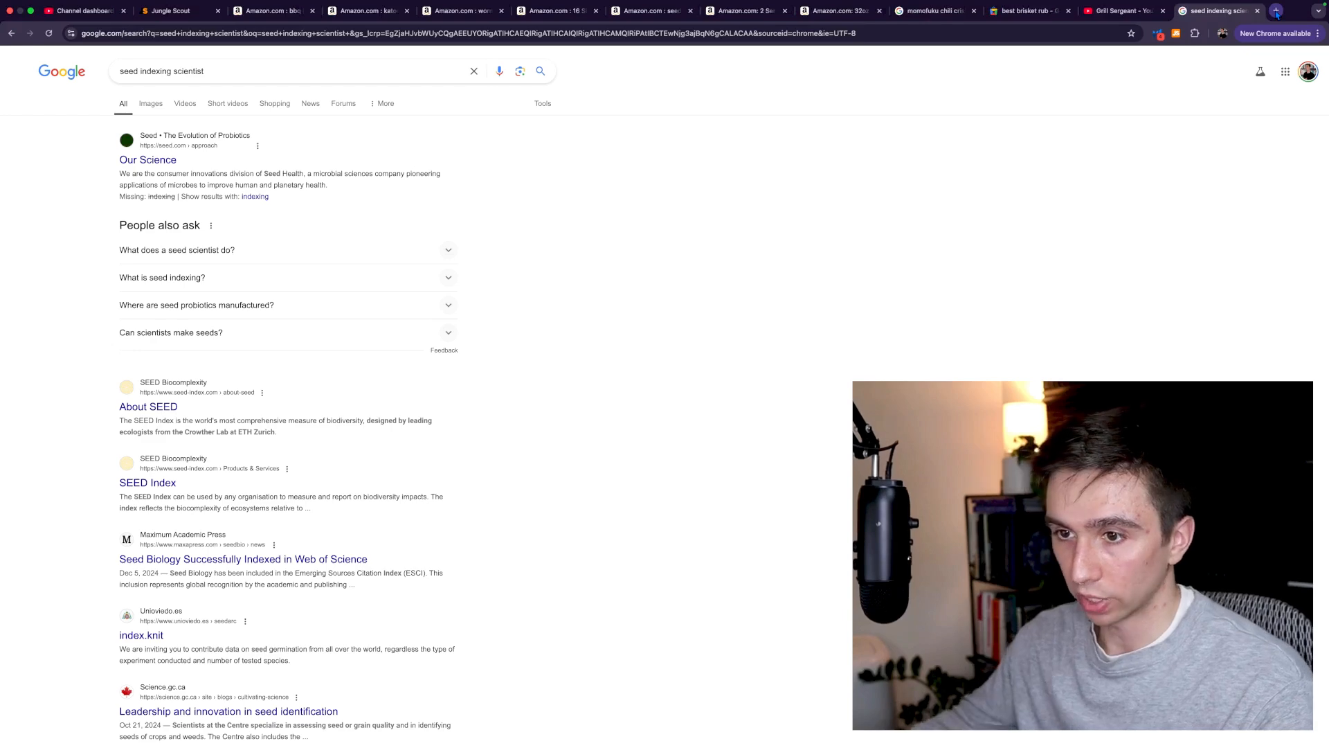
- Look over the results and change the Google search to "scientist who created seed library"
scroll(759, 419, "down", 2)
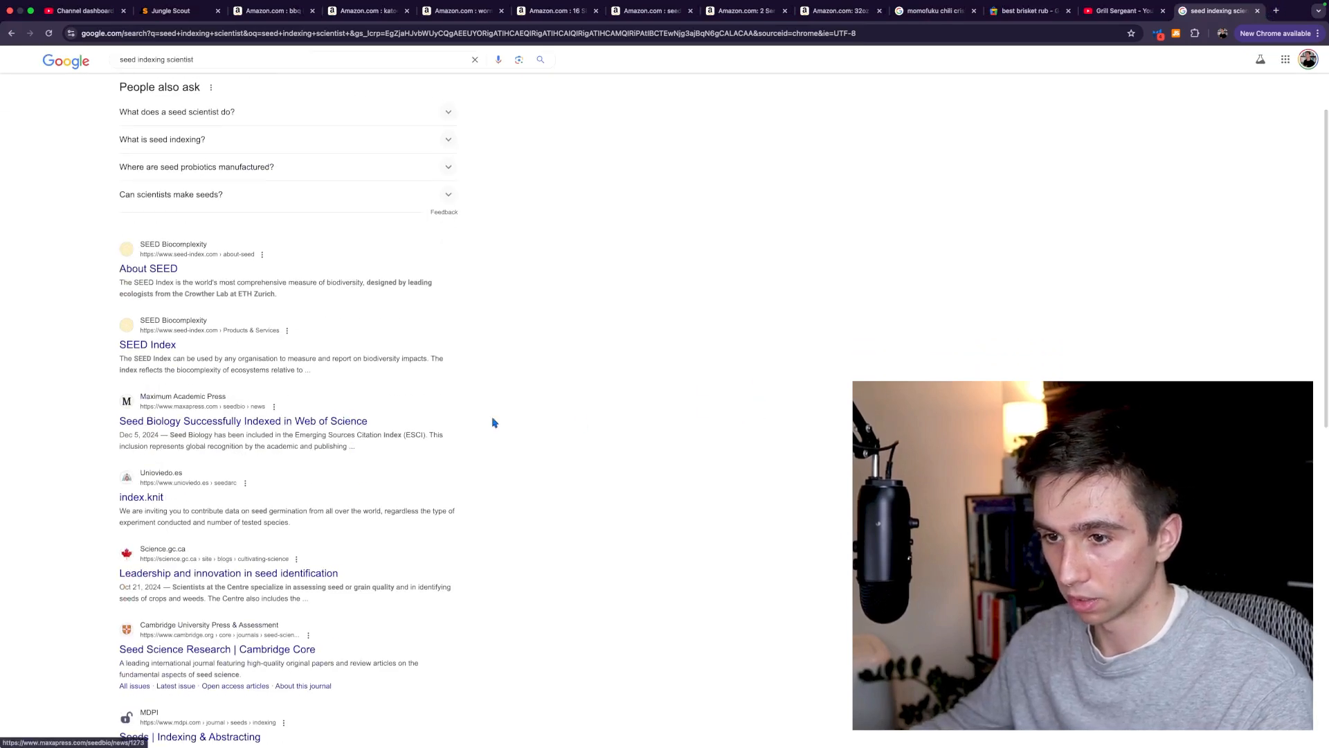
scroll(605, 419, "down", 3)
scroll(612, 421, "up", 6)
scroll(487, 313, "down", 2)
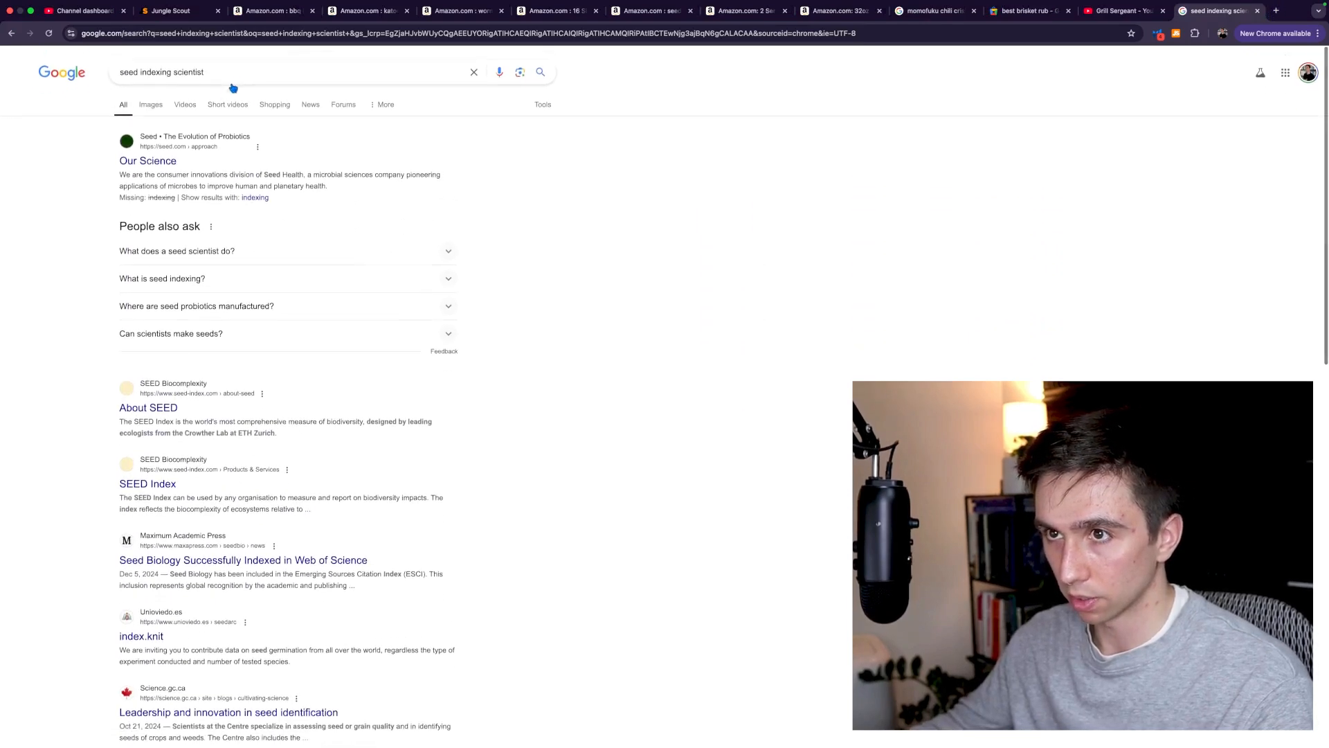
triple_click(228, 71)
type("scientist who ")
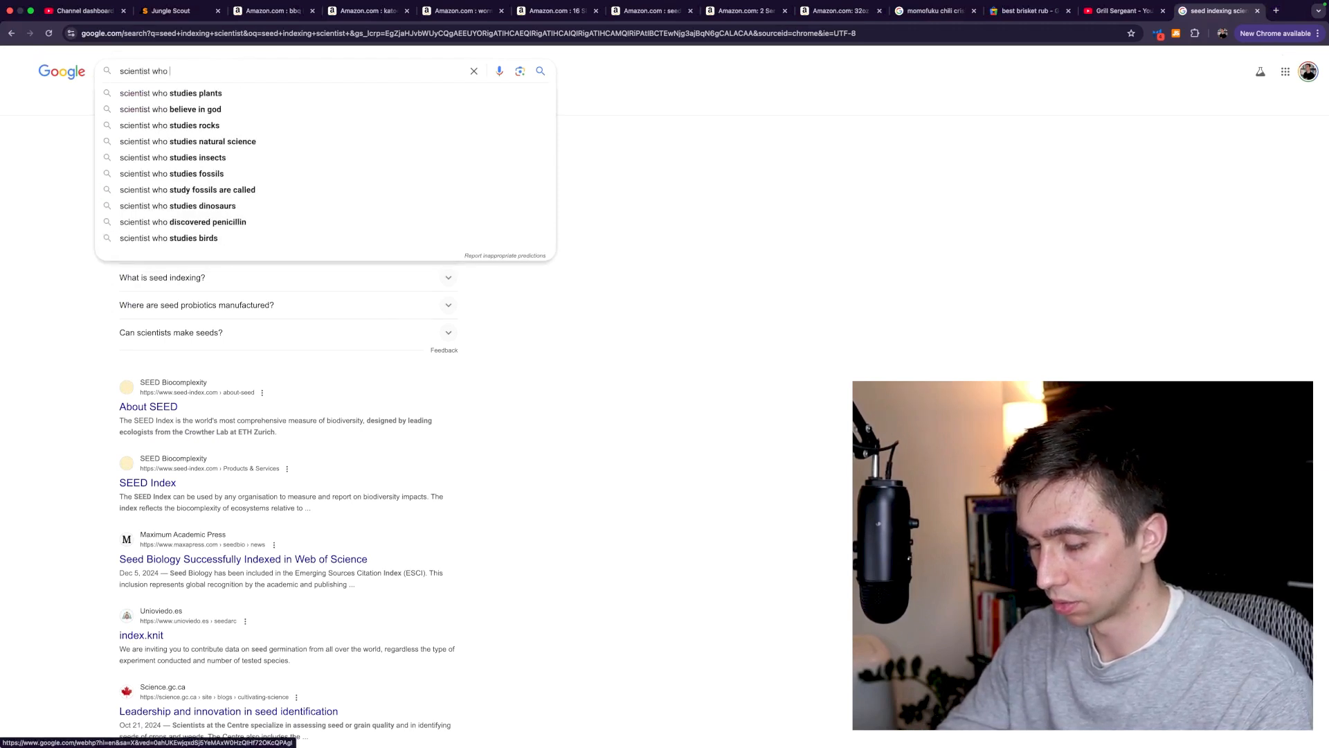
type("create")
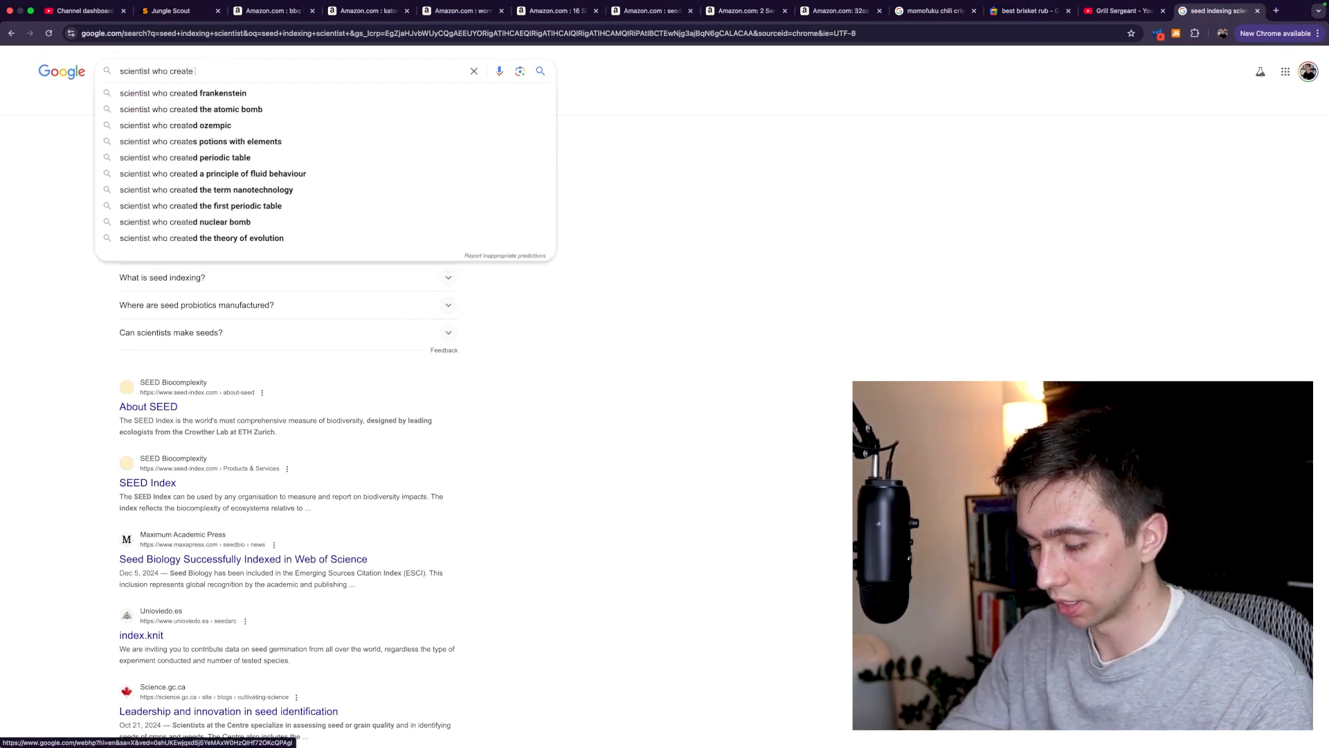
type("d seed library")
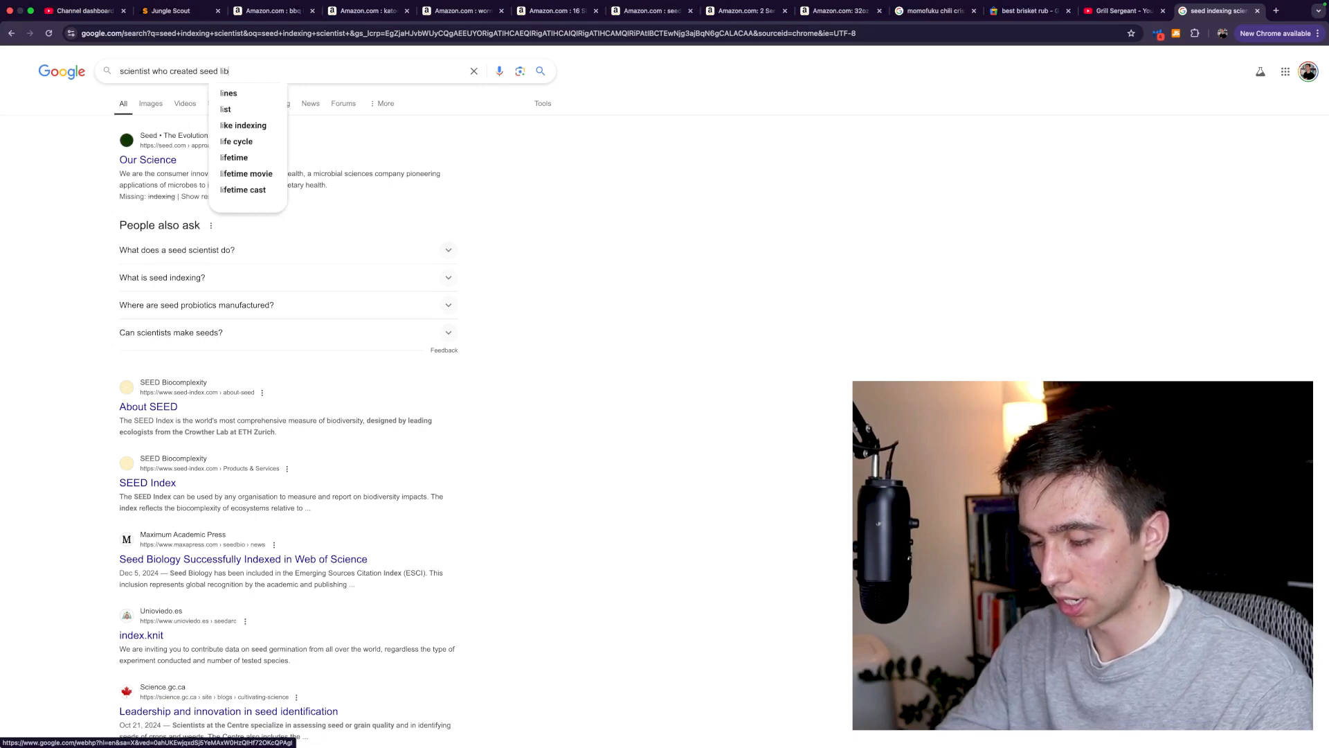
key("Return")
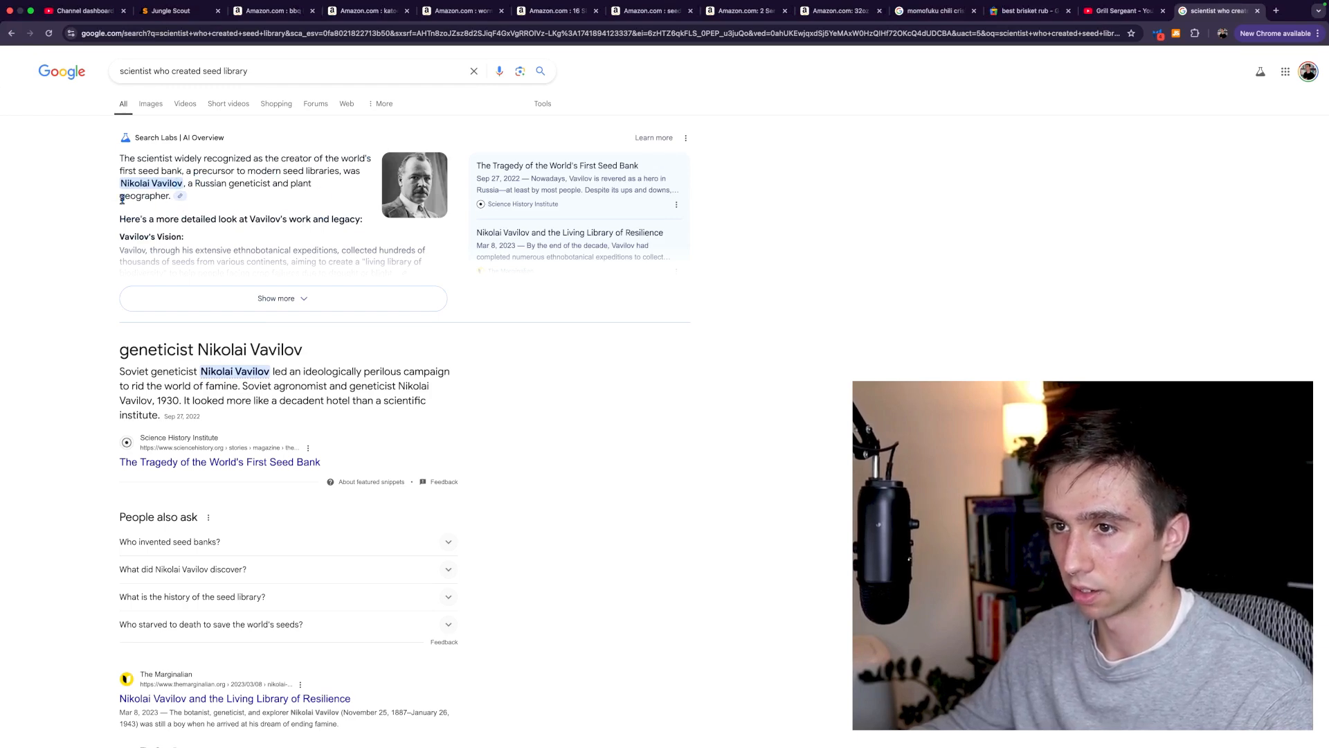
- Examine the seed library search results and preview the scientist's portrait with its related images
scroll(325, 305, "down", 5)
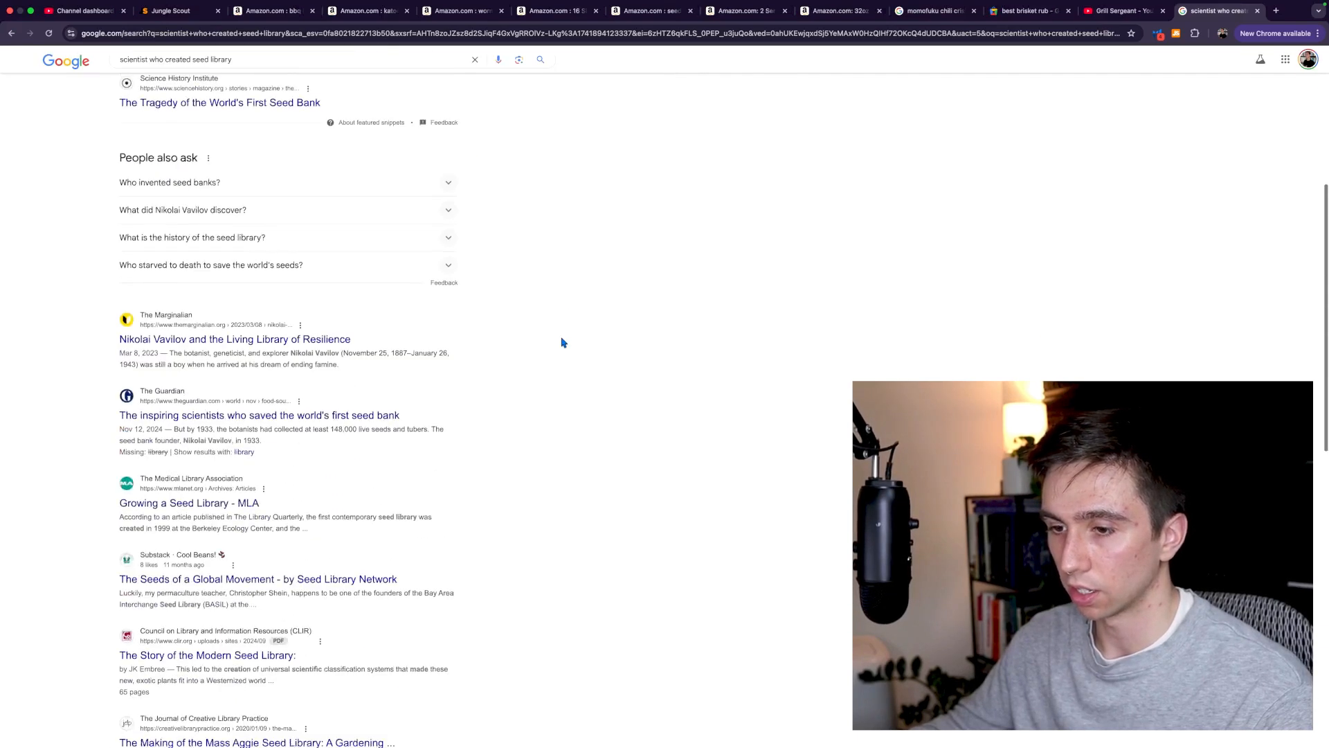
scroll(564, 343, "up", 5)
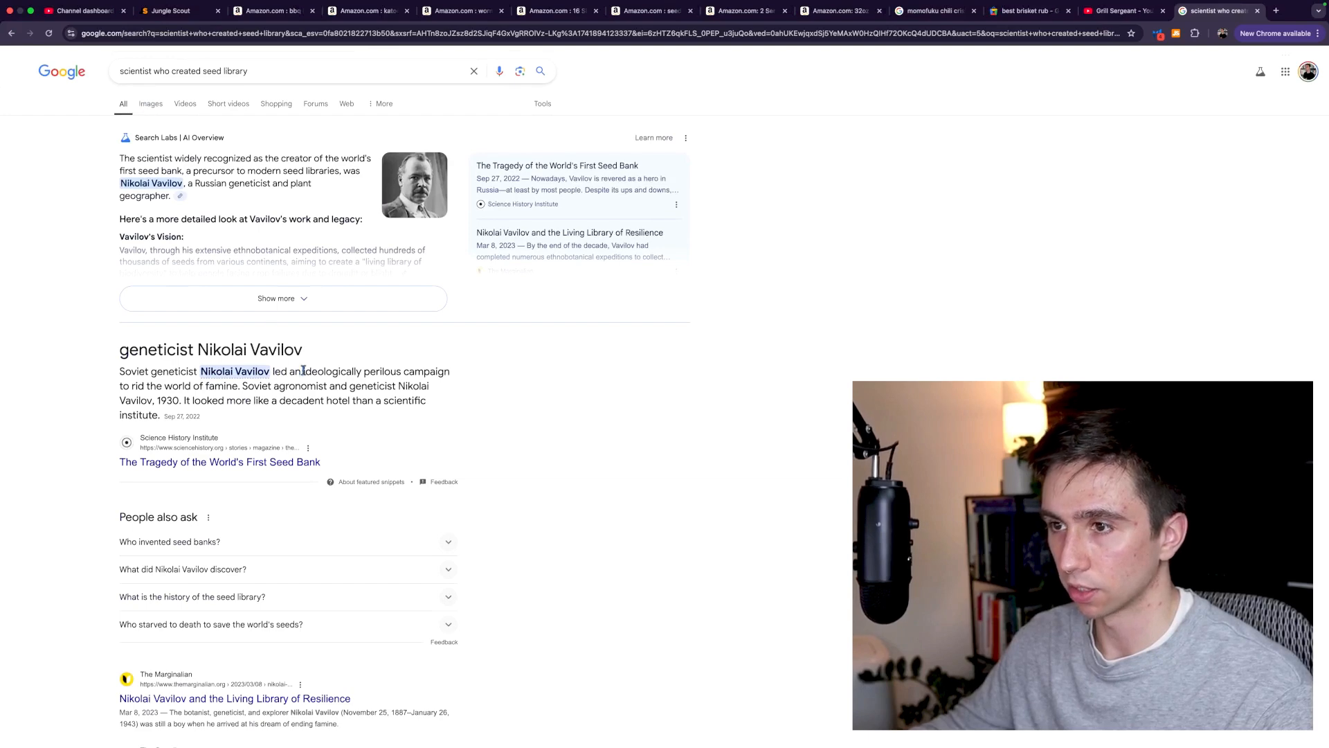
left_click(421, 192)
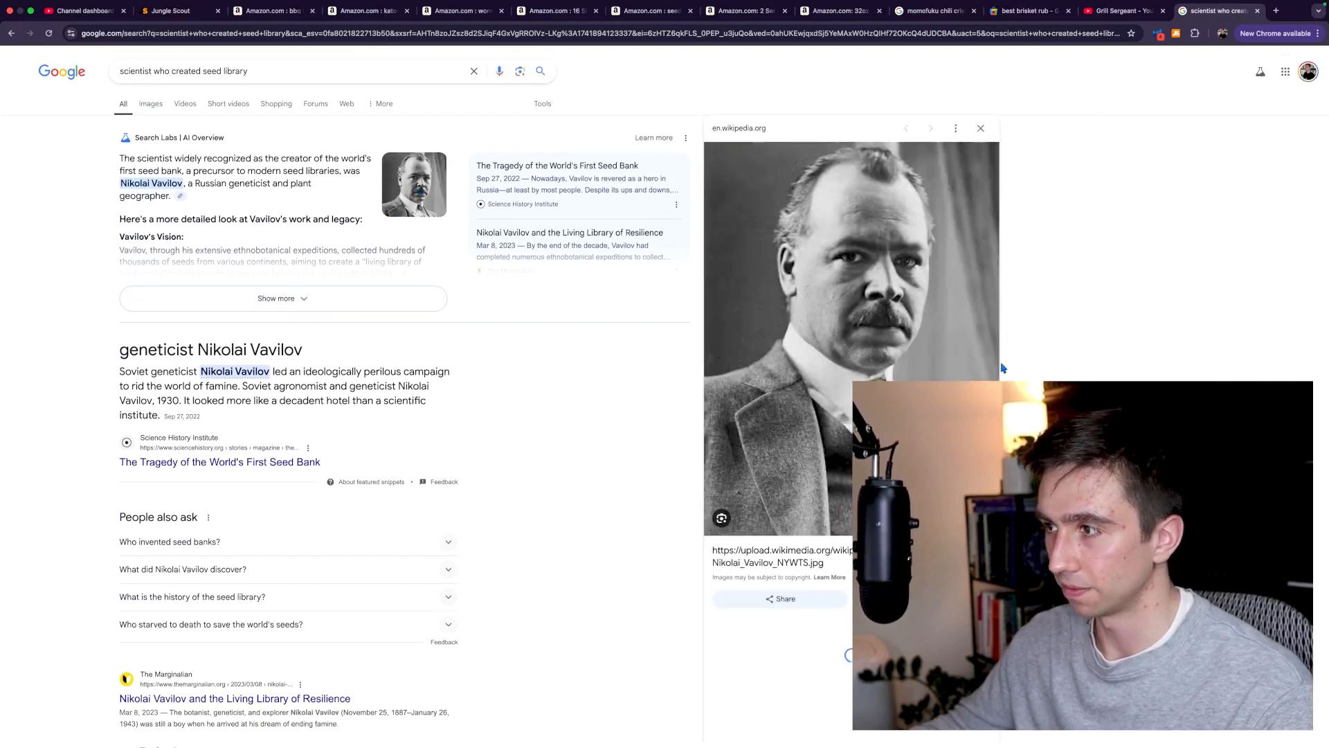
scroll(824, 447, "down", 5)
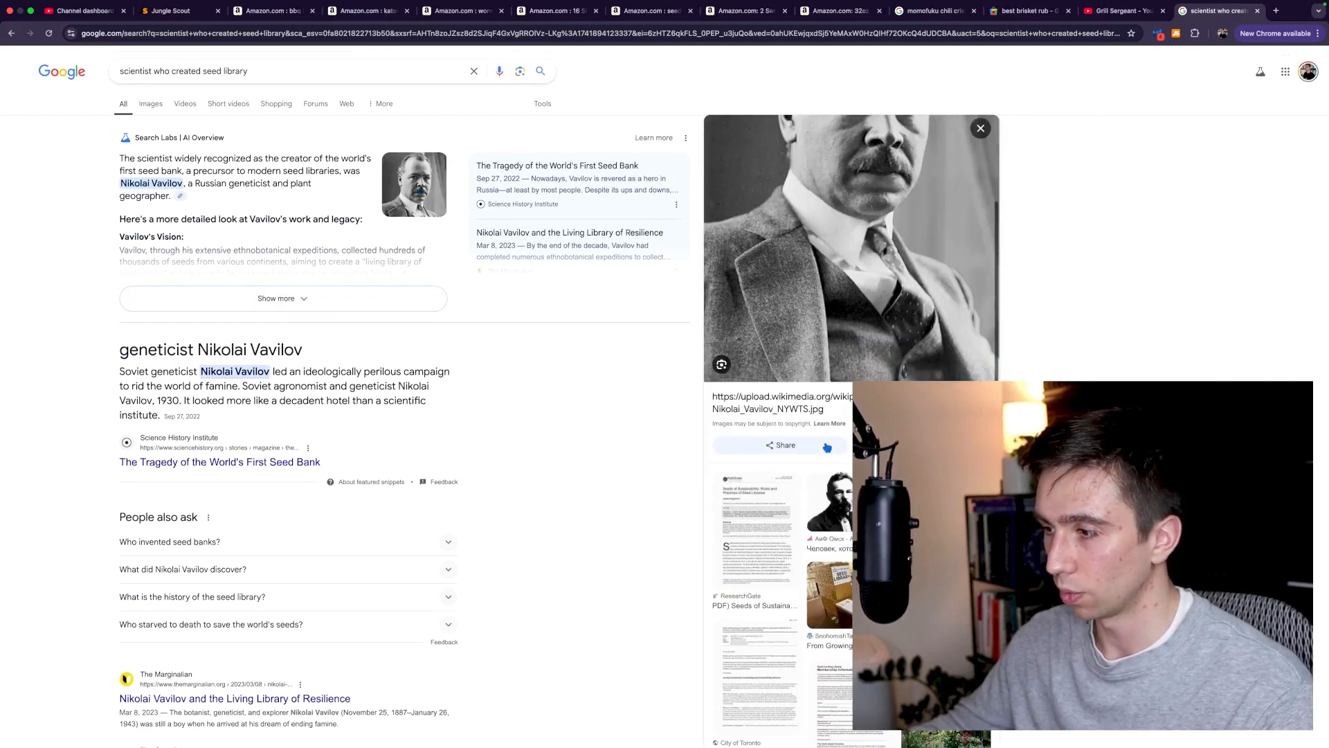
scroll(826, 450, "down", 3)
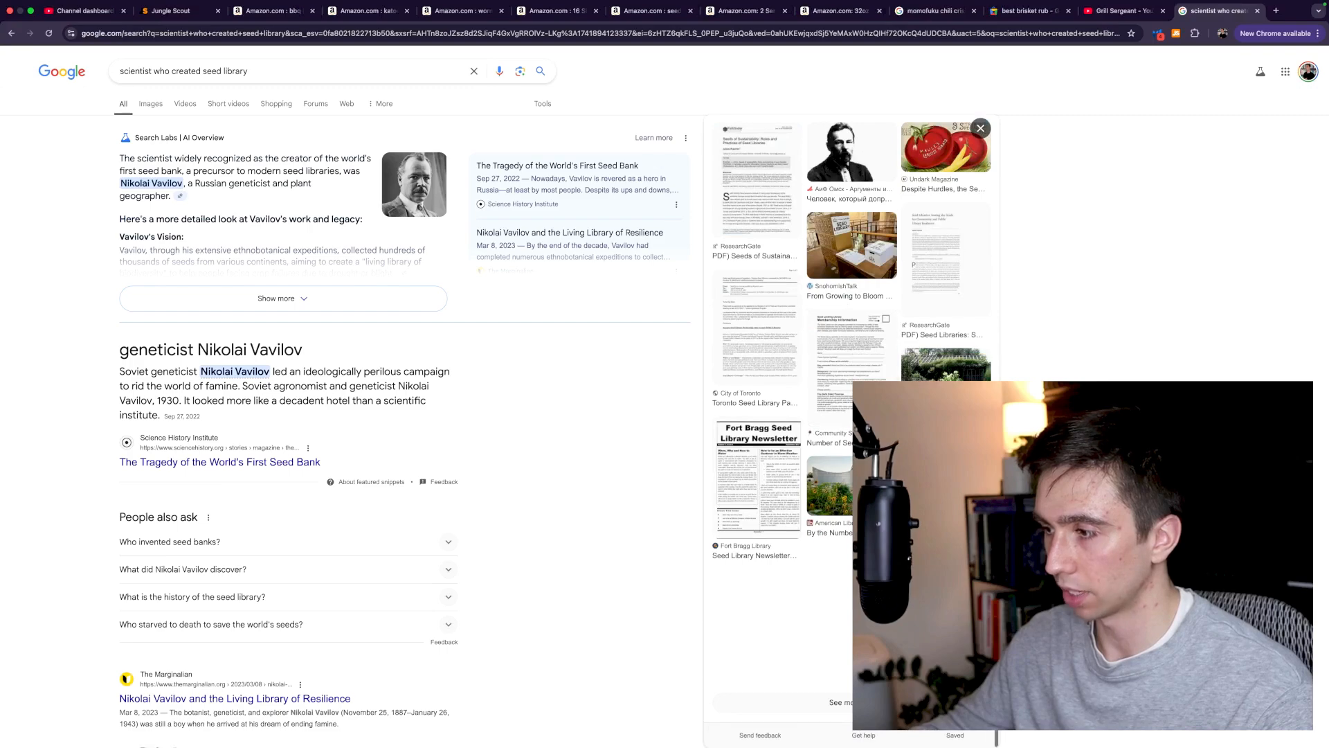
scroll(826, 450, "up", 10)
scroll(506, 378, "down", 7)
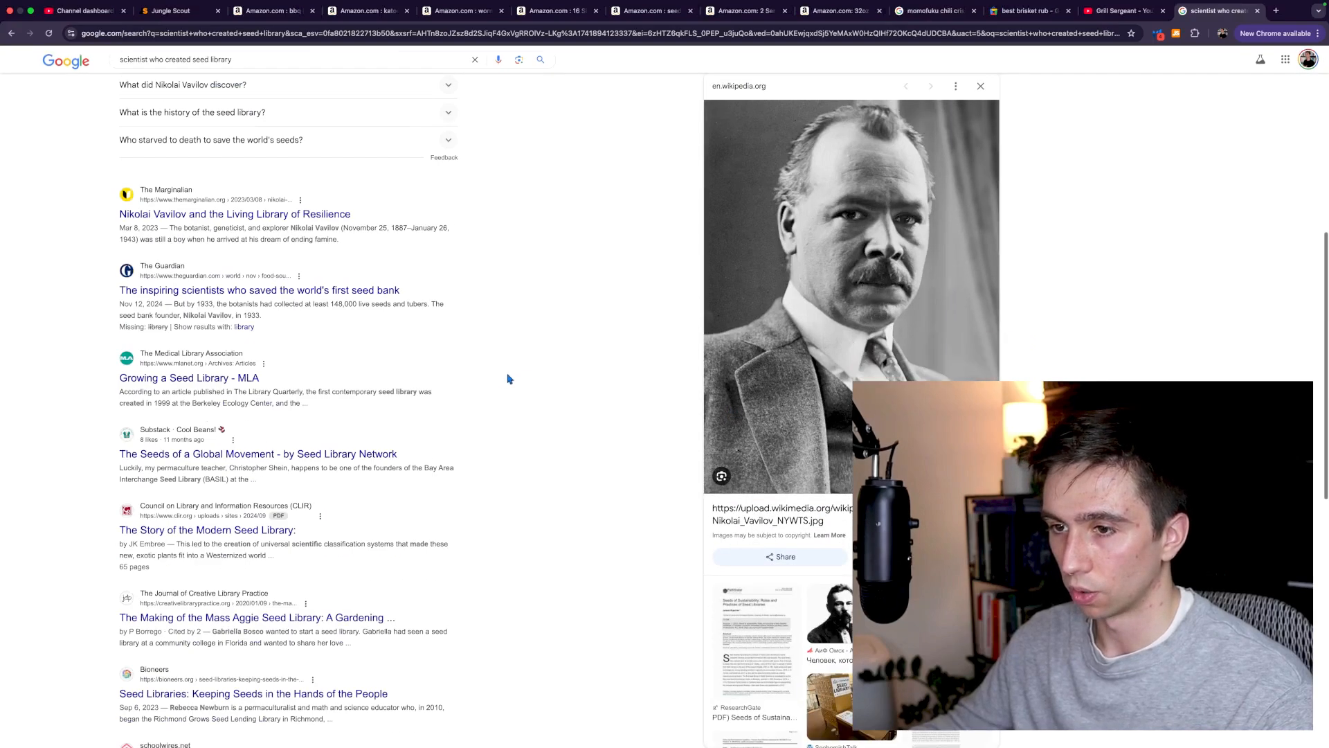
scroll(508, 377, "up", 4)
- Open the Science History Institute article "The Tragedy of the World's First Seed Bank" and skim its text and illustrations
left_click(231, 202)
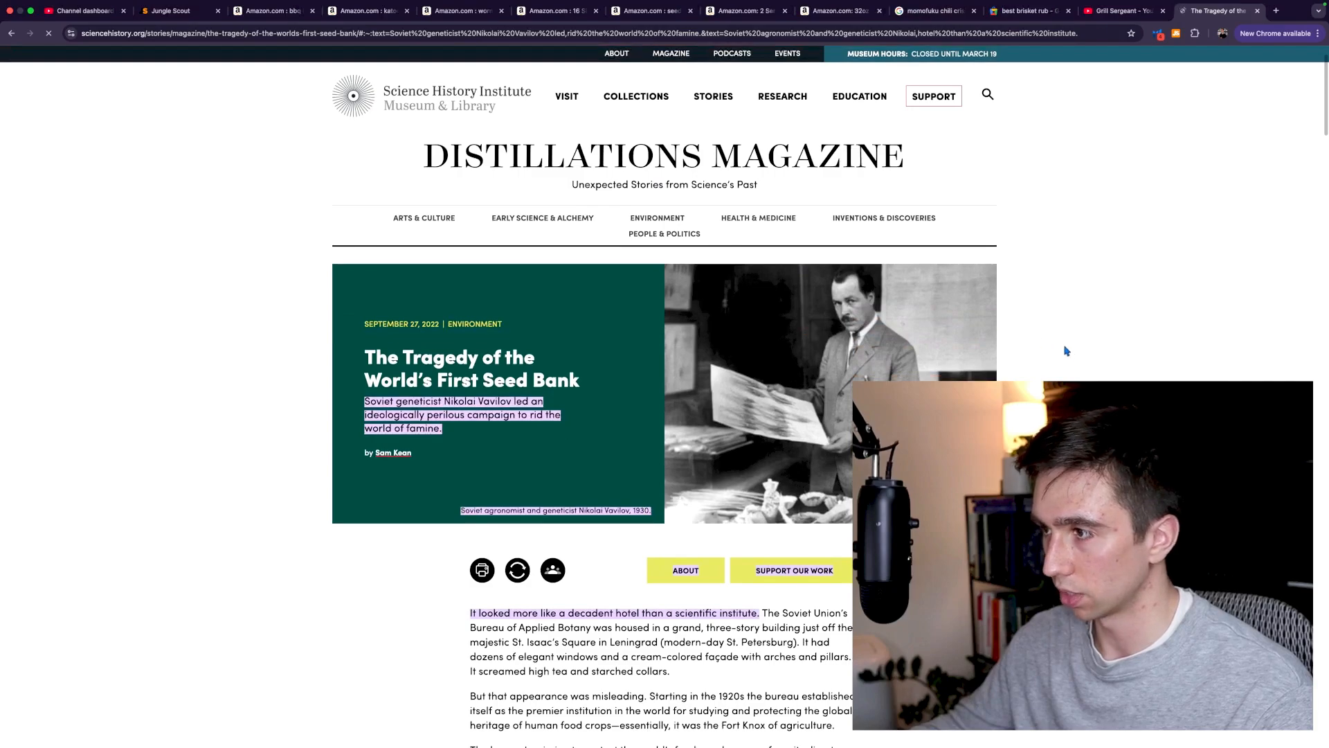
scroll(1066, 351, "down", 10)
scroll(1069, 354, "down", 20)
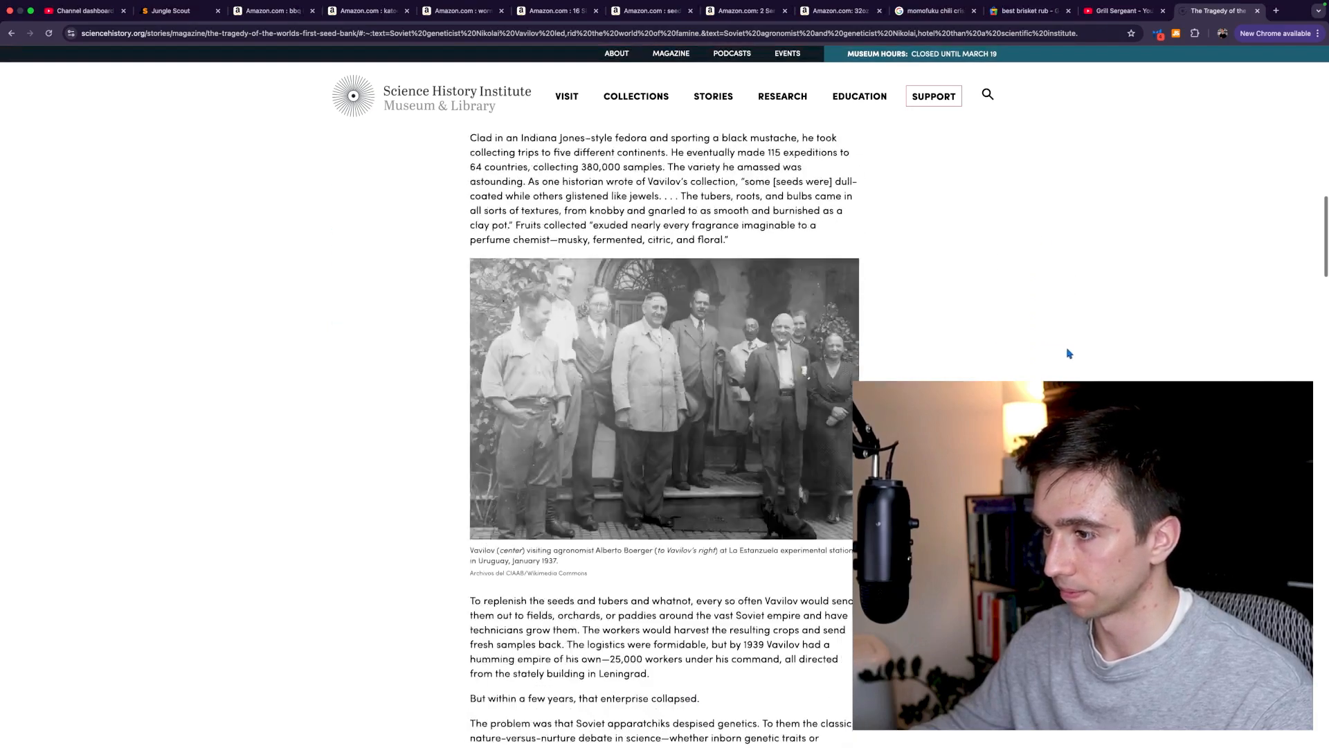
scroll(1069, 354, "down", 20)
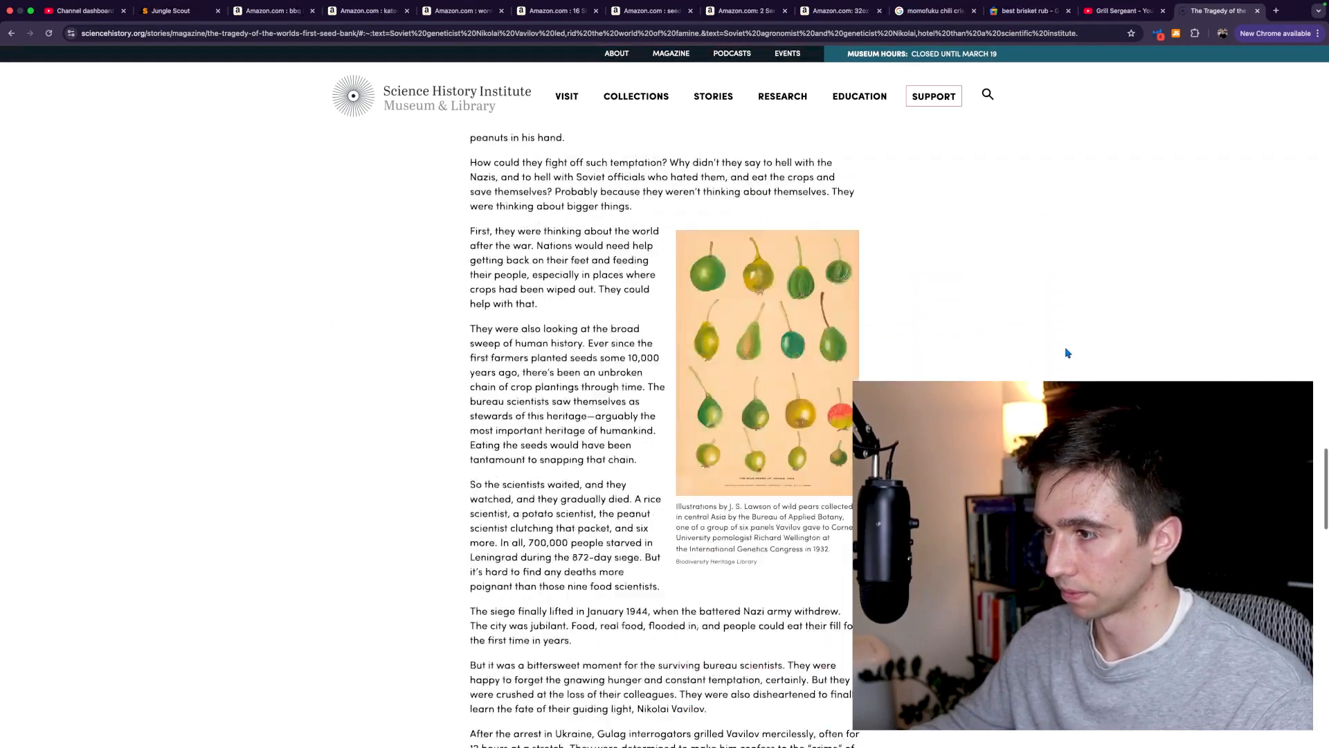
scroll(1065, 352, "up", 10)
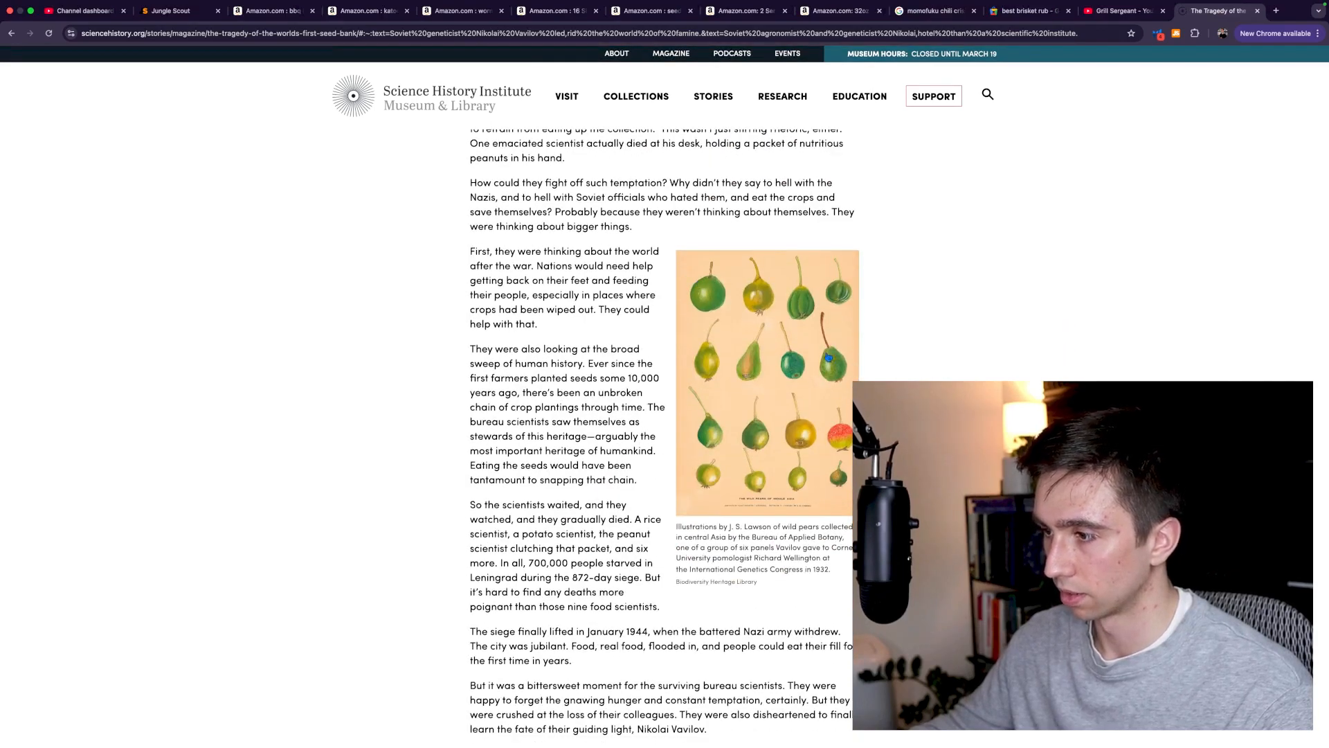
scroll(837, 401, "down", 20)
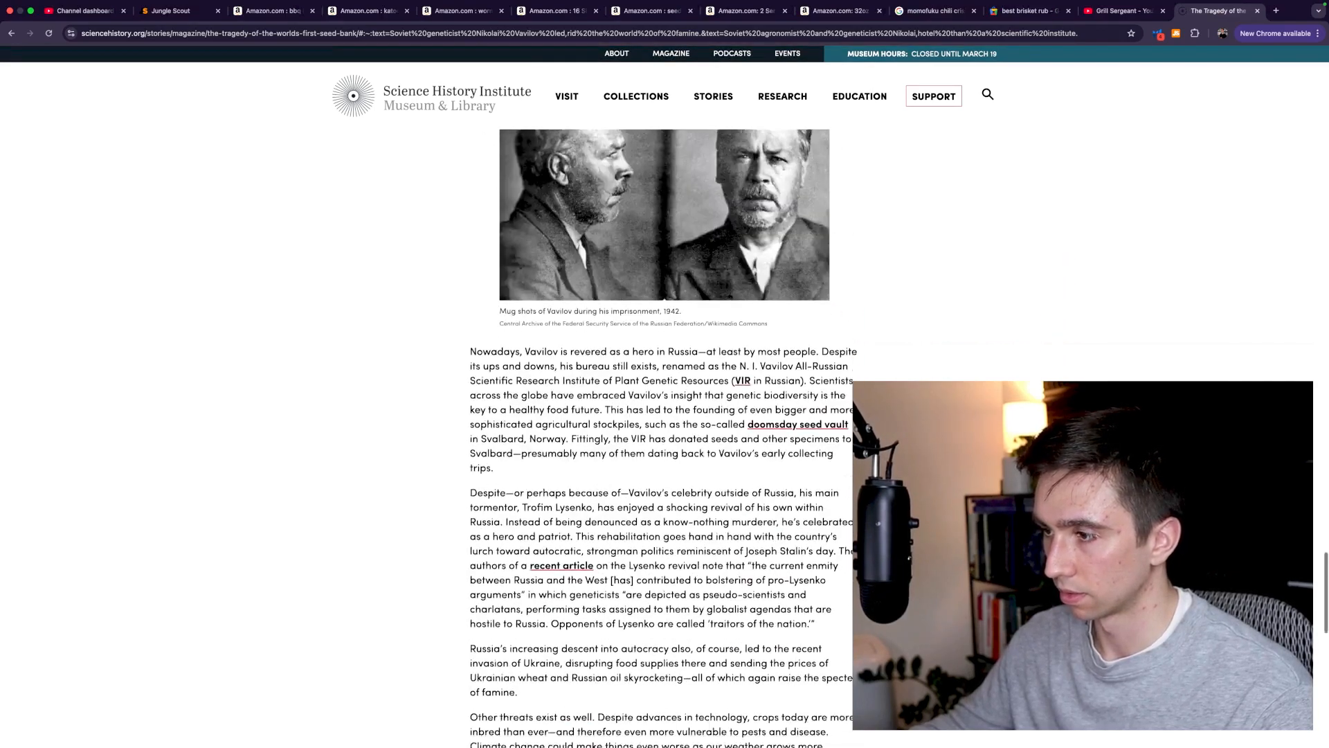
scroll(900, 589, "down", 5)
scroll(817, 609, "down", 5)
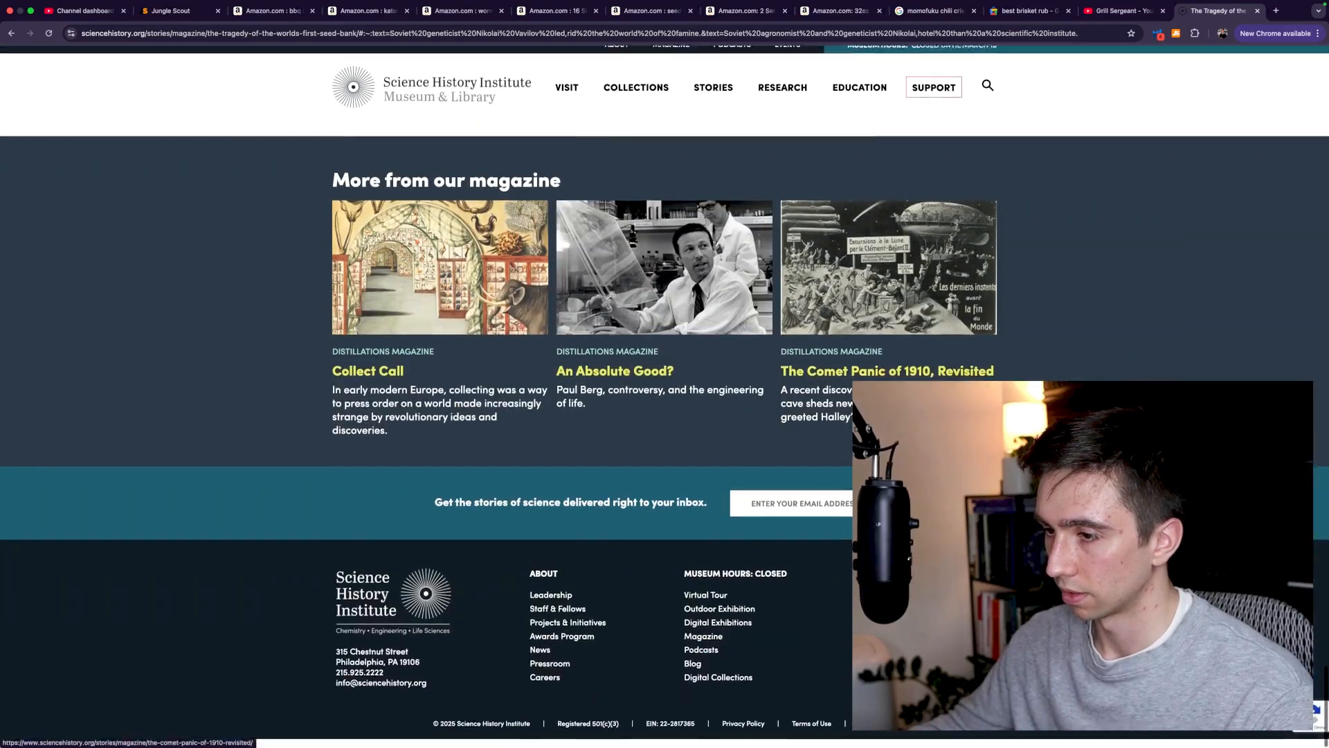
scroll(687, 635, "up", 20)
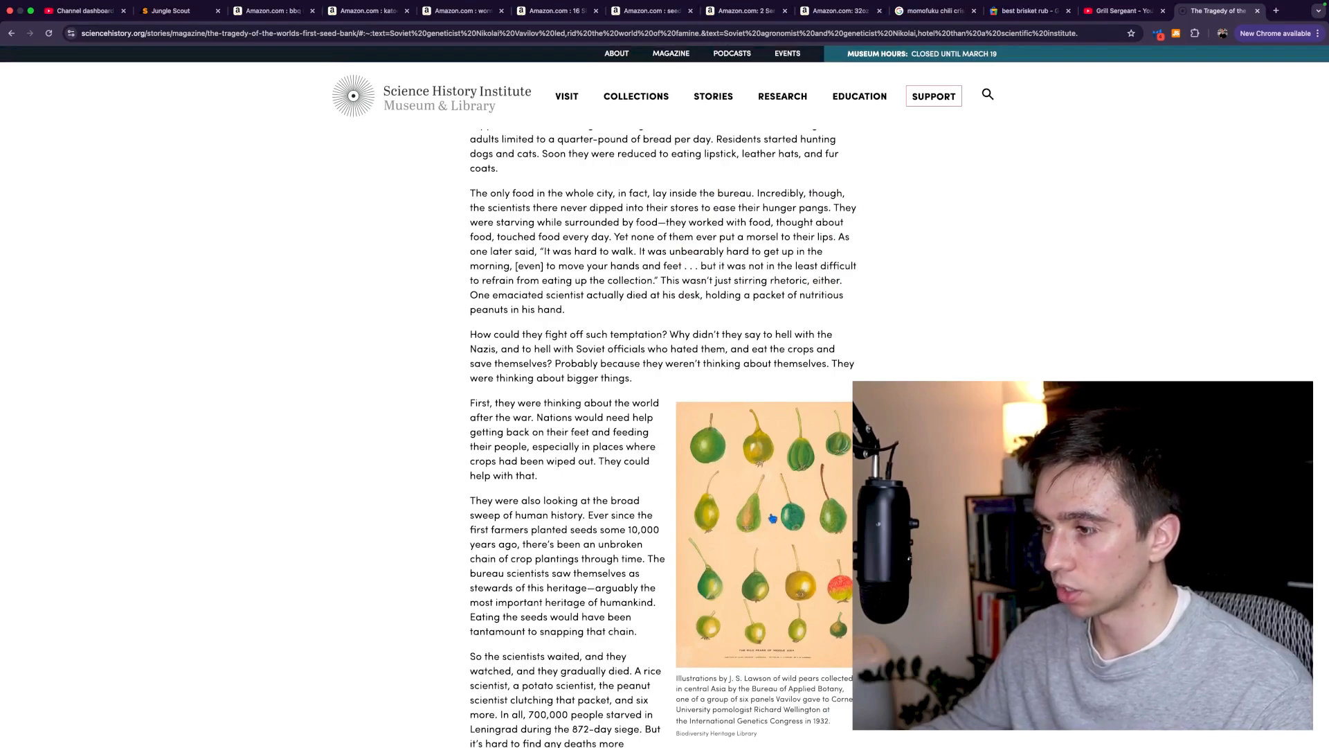
scroll(765, 505, "up", 20)
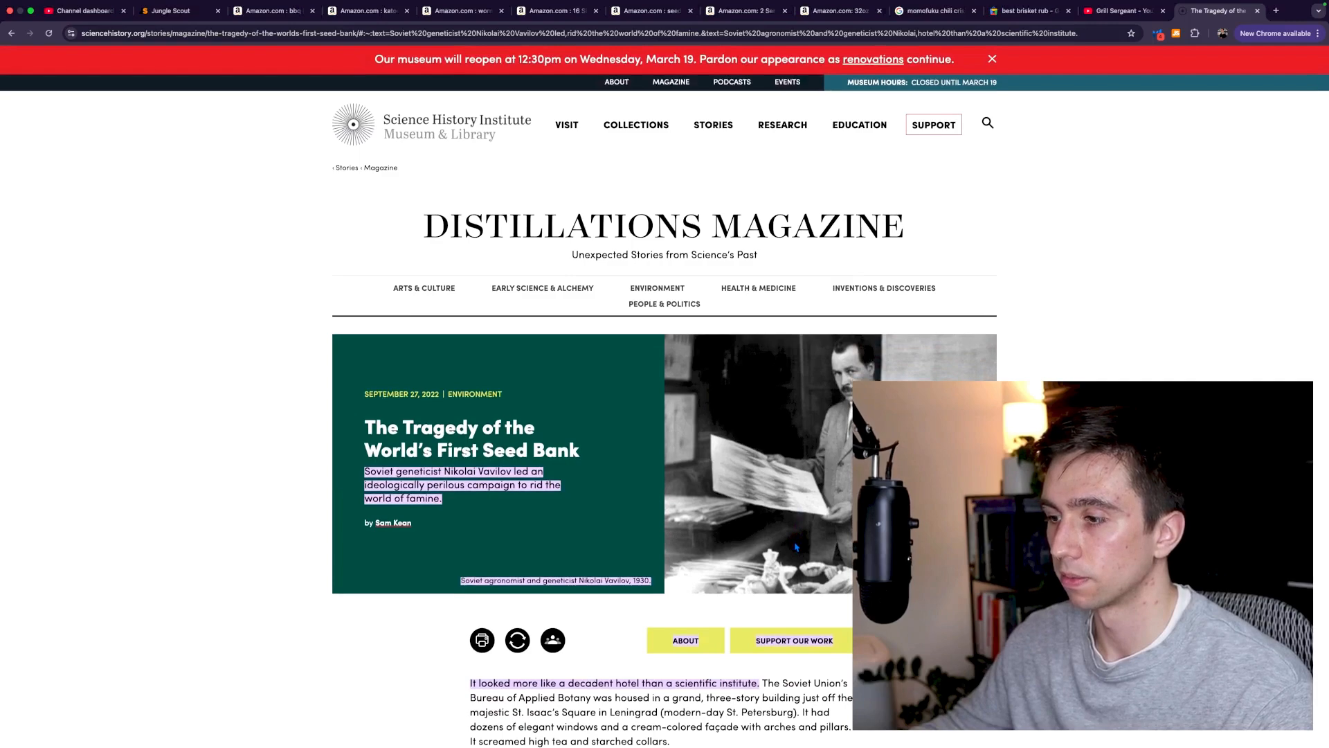
scroll(796, 547, "down", 2)
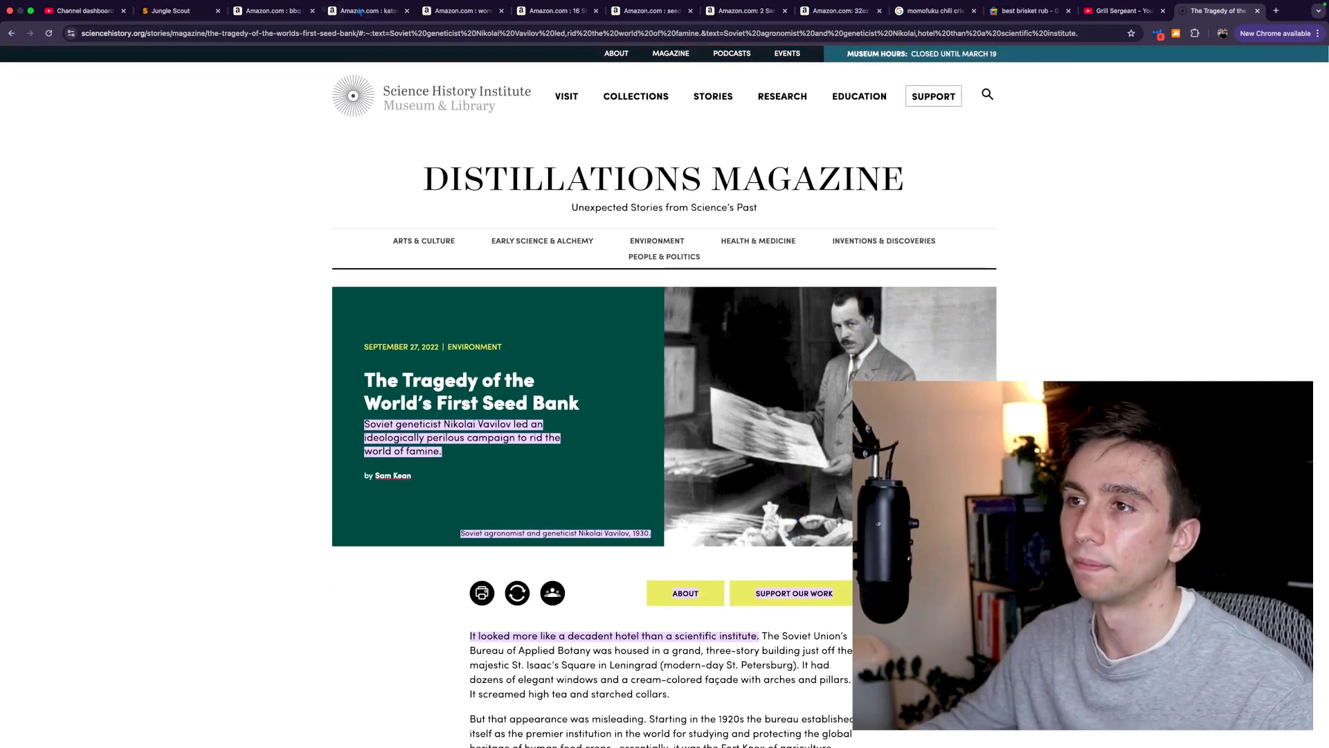
- Return to the Amazon "seed organizer" results and bring up the Jungle Scout sales analysis for them
left_click(275, 10)
left_click(576, 11)
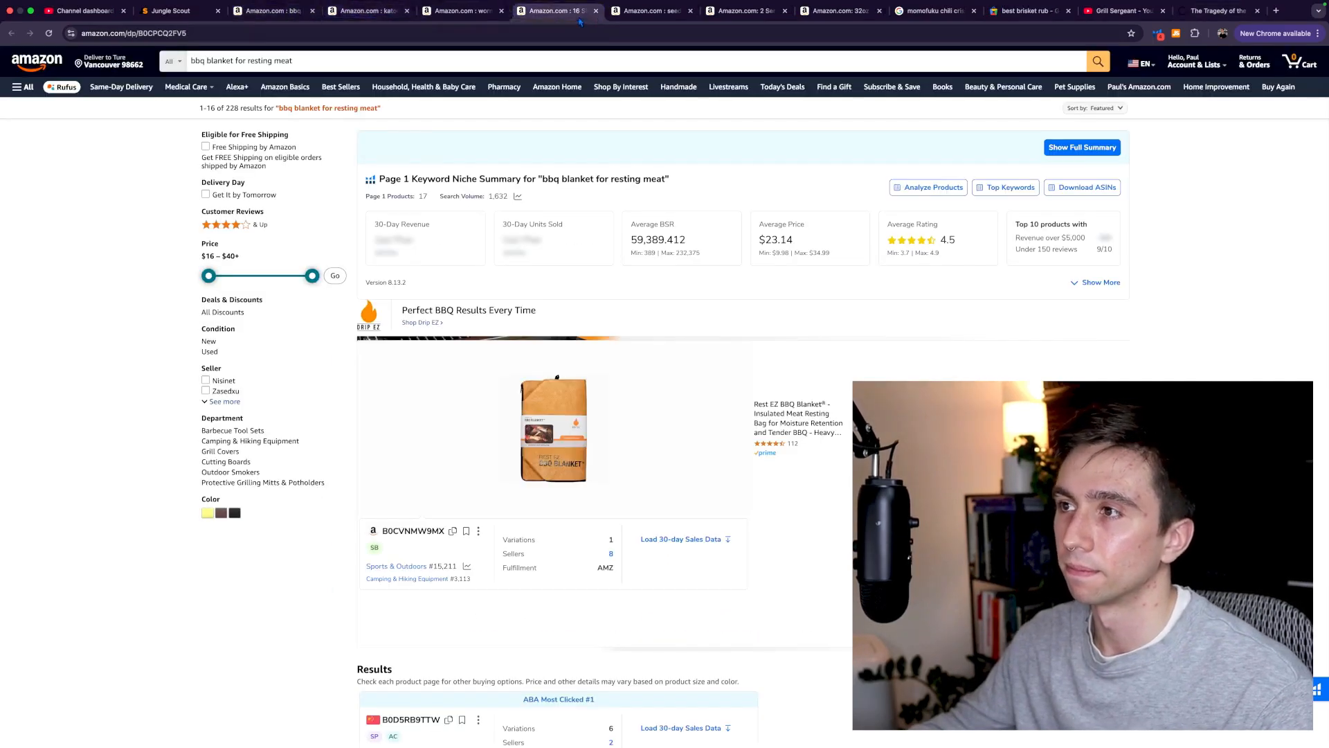
left_click(644, 11)
scroll(972, 248, "down", 7)
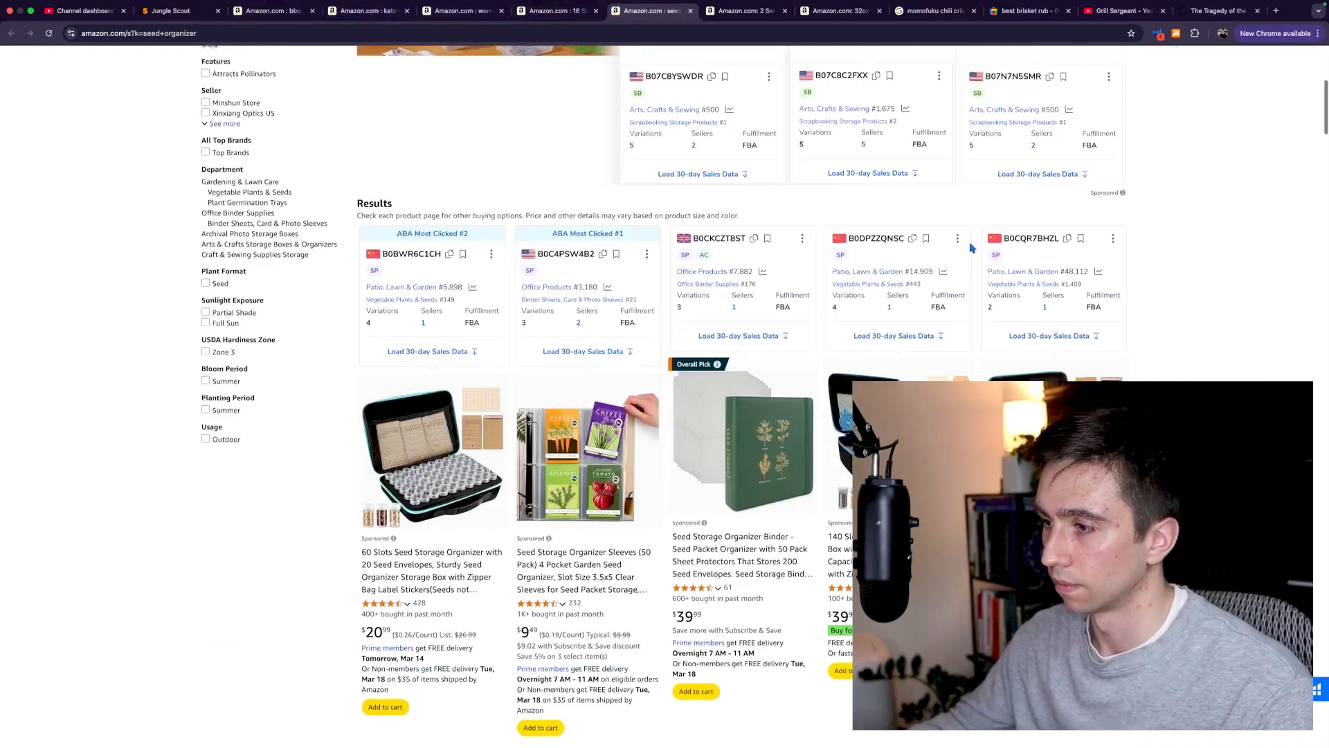
scroll(971, 248, "up", 7)
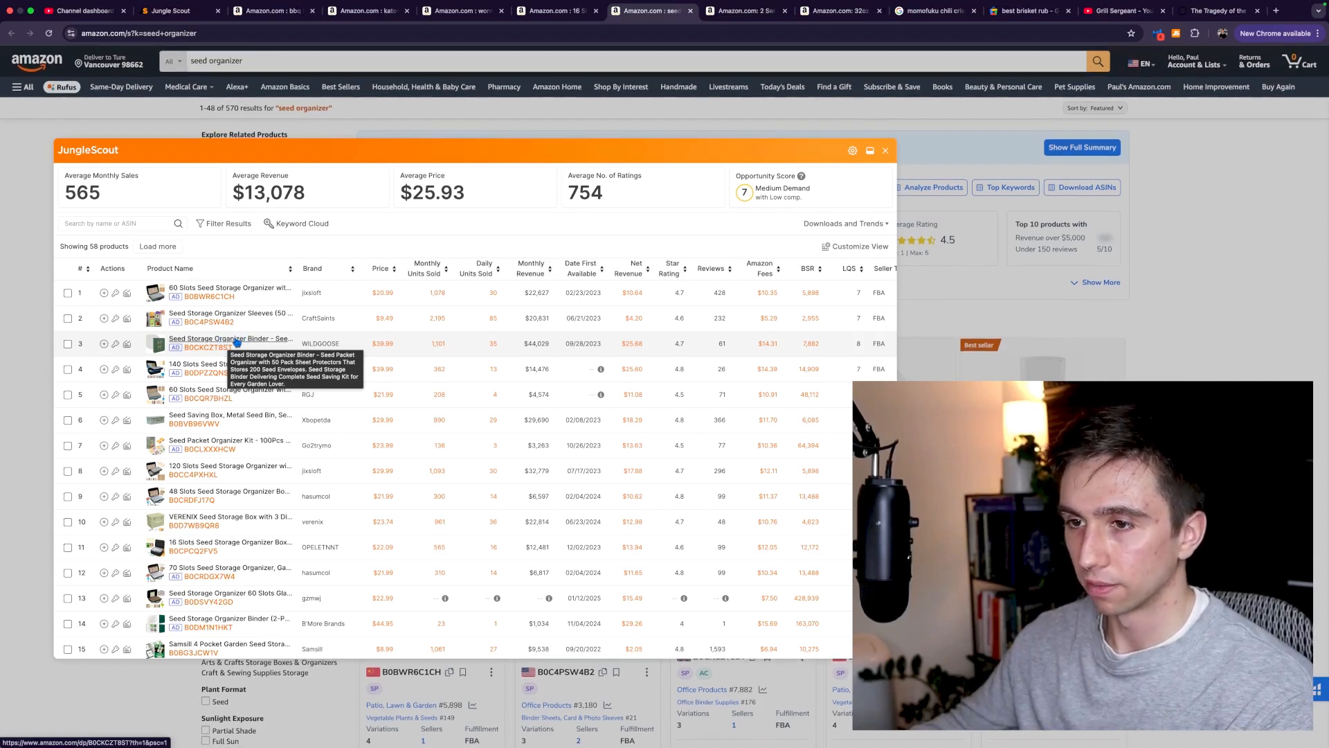
- Open the WILDGOOSE Seed Storage Organizer Binder product page and view its "What's Included" image
left_click(247, 340)
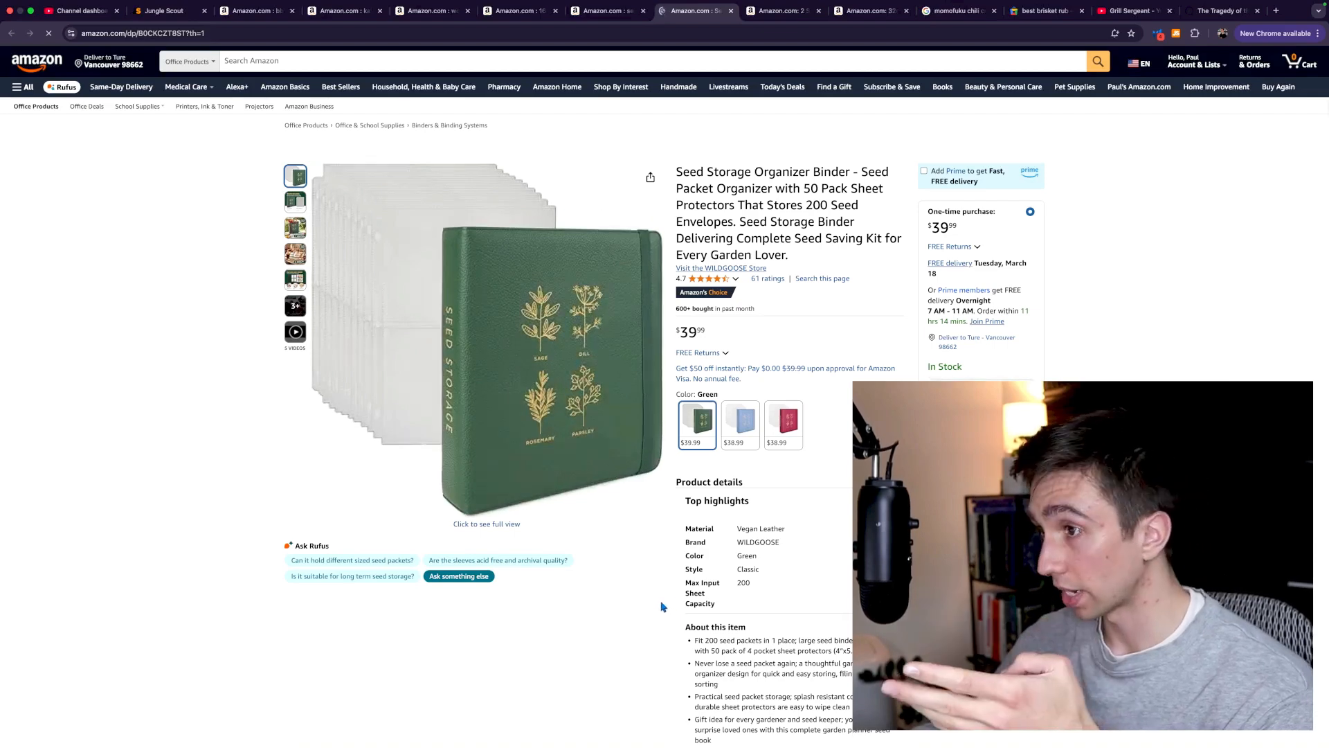
left_click(293, 197)
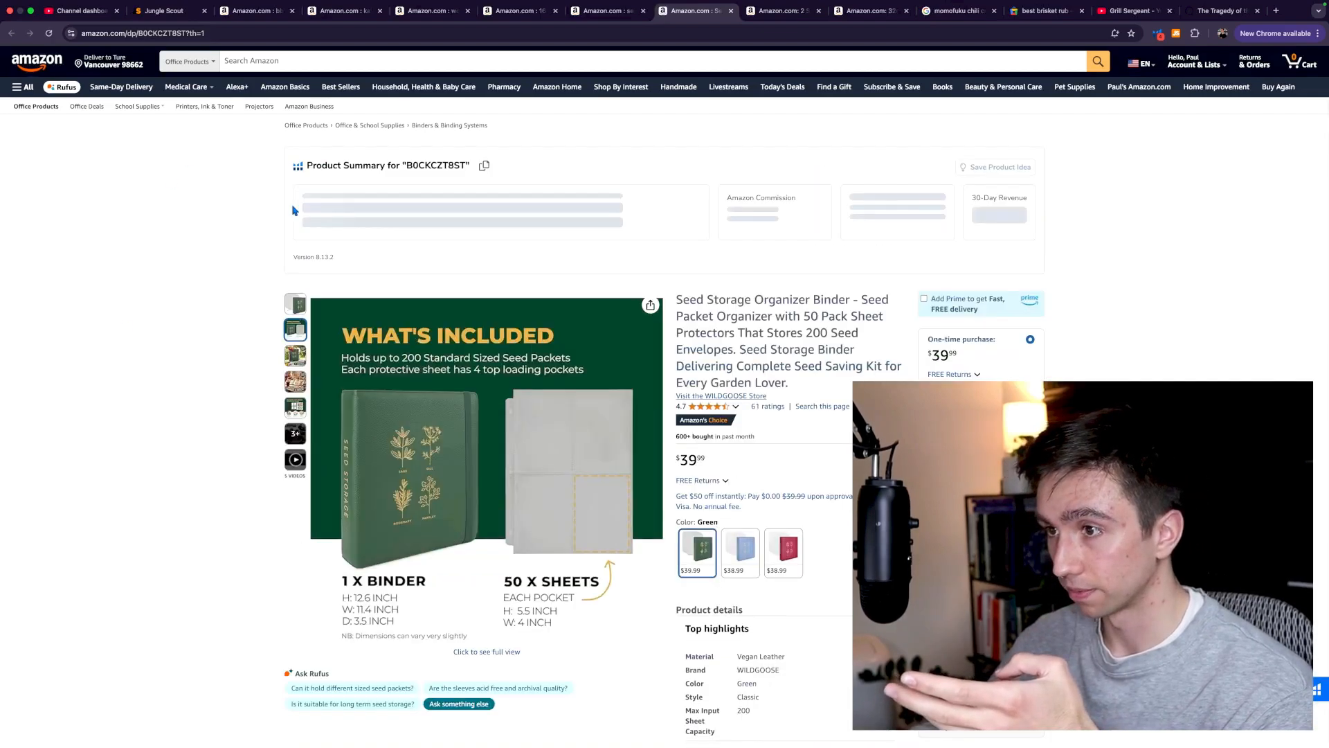
- Examine the WILDGOOSE seed binder's product images and skim its page down to the price and sales rank history chart
mouse_move(298, 389)
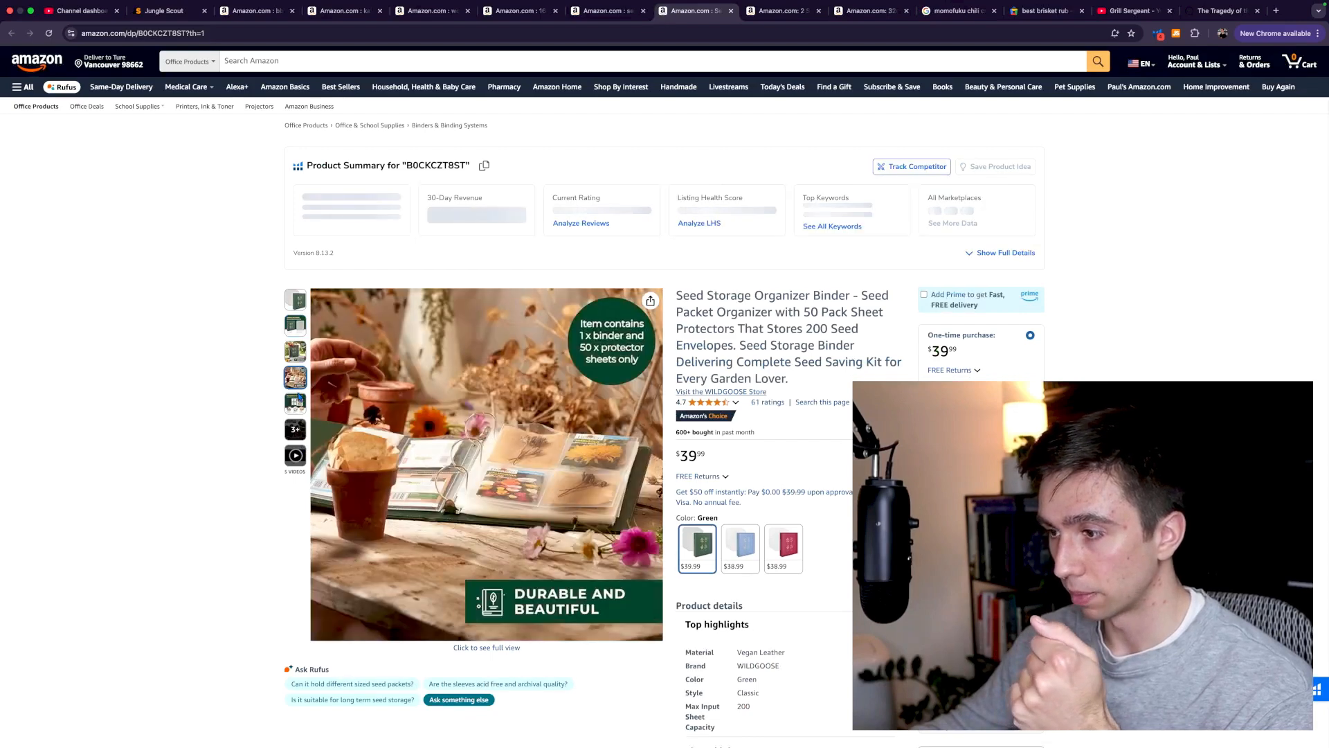
mouse_move(298, 456)
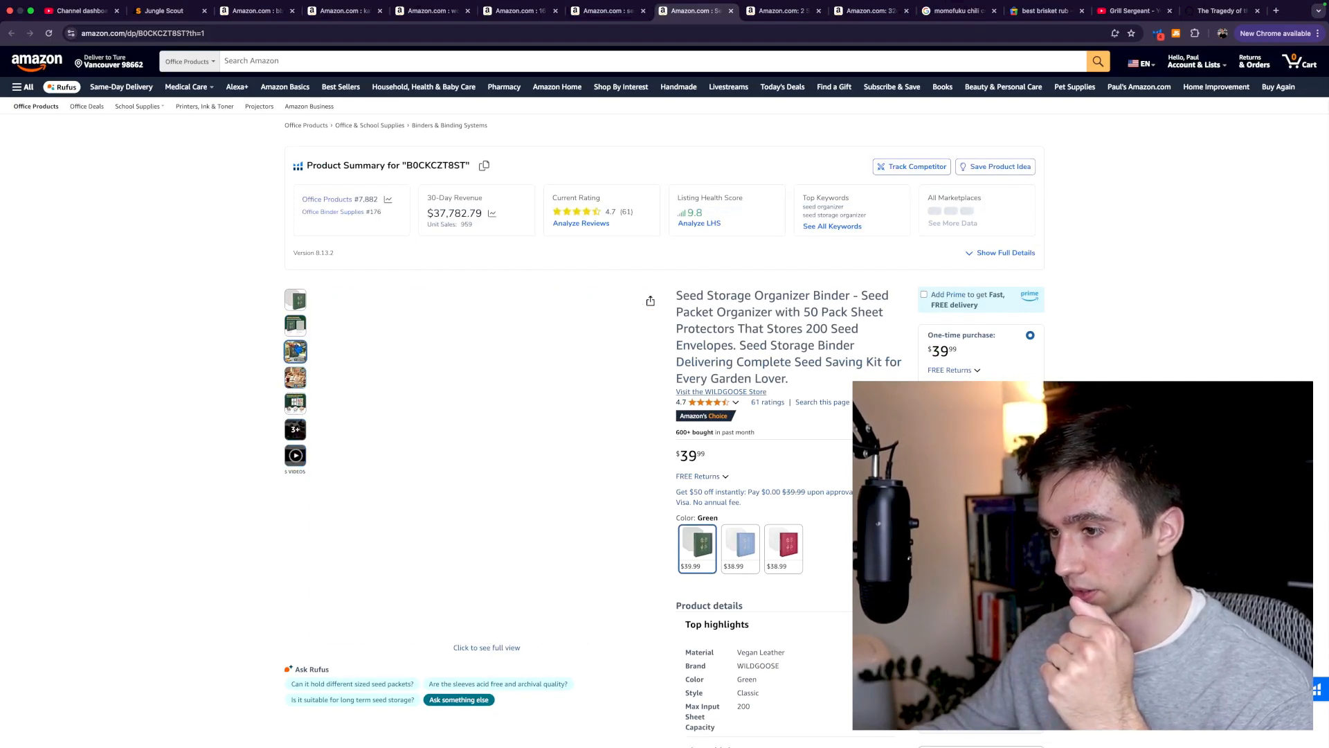
mouse_move(295, 351)
mouse_move(295, 326)
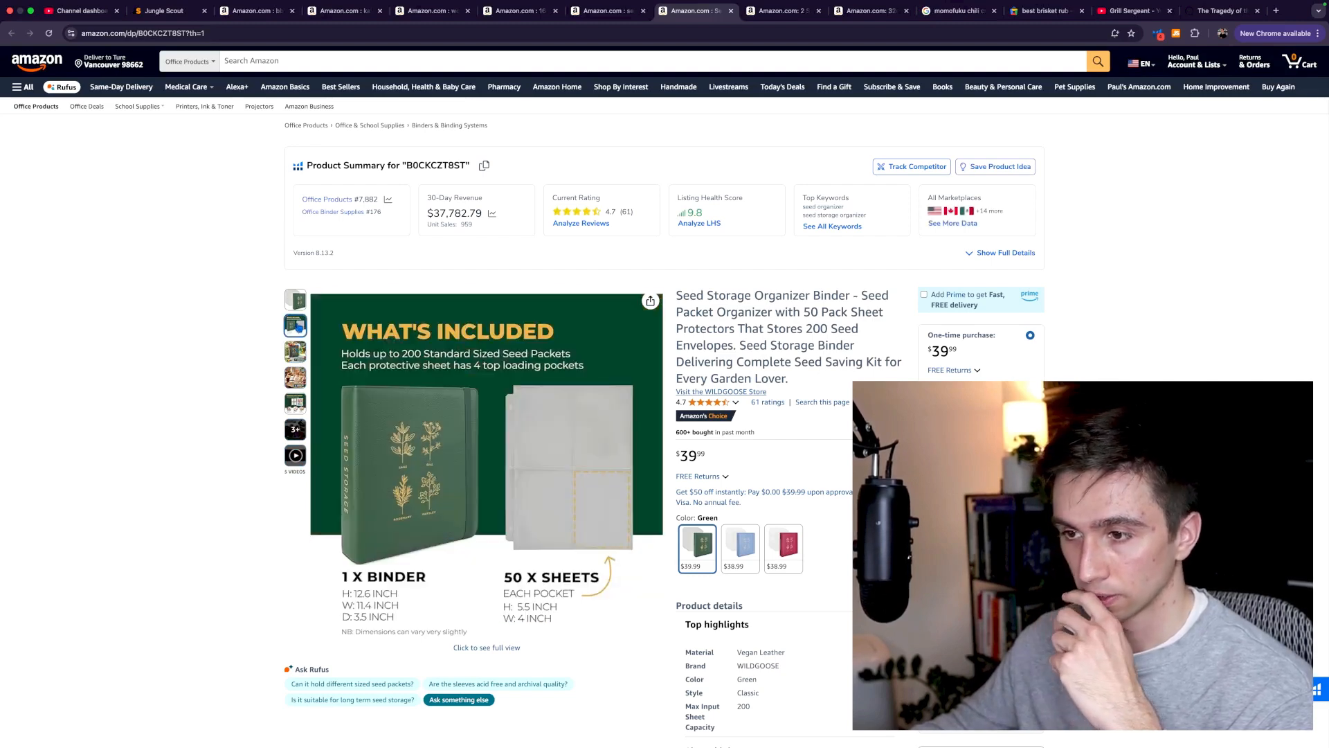
scroll(296, 326, "down", 5)
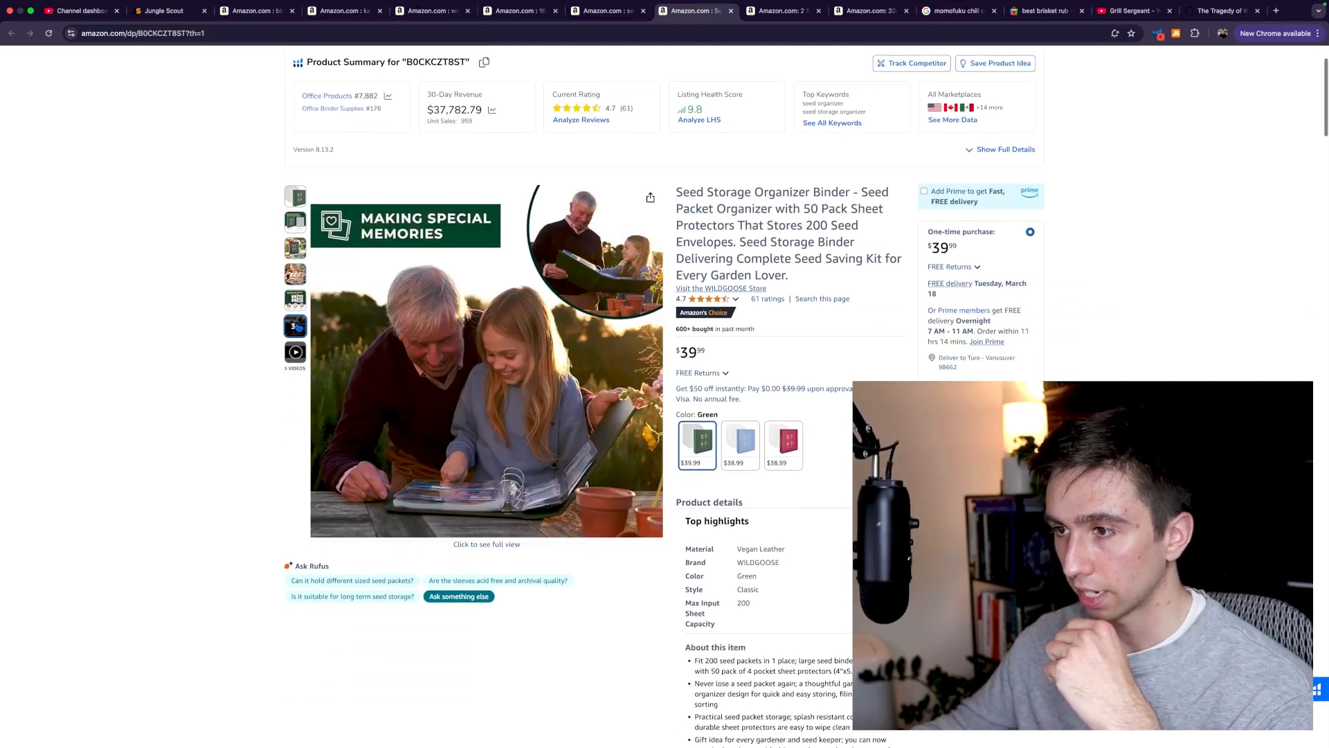
scroll(299, 326, "down", 10)
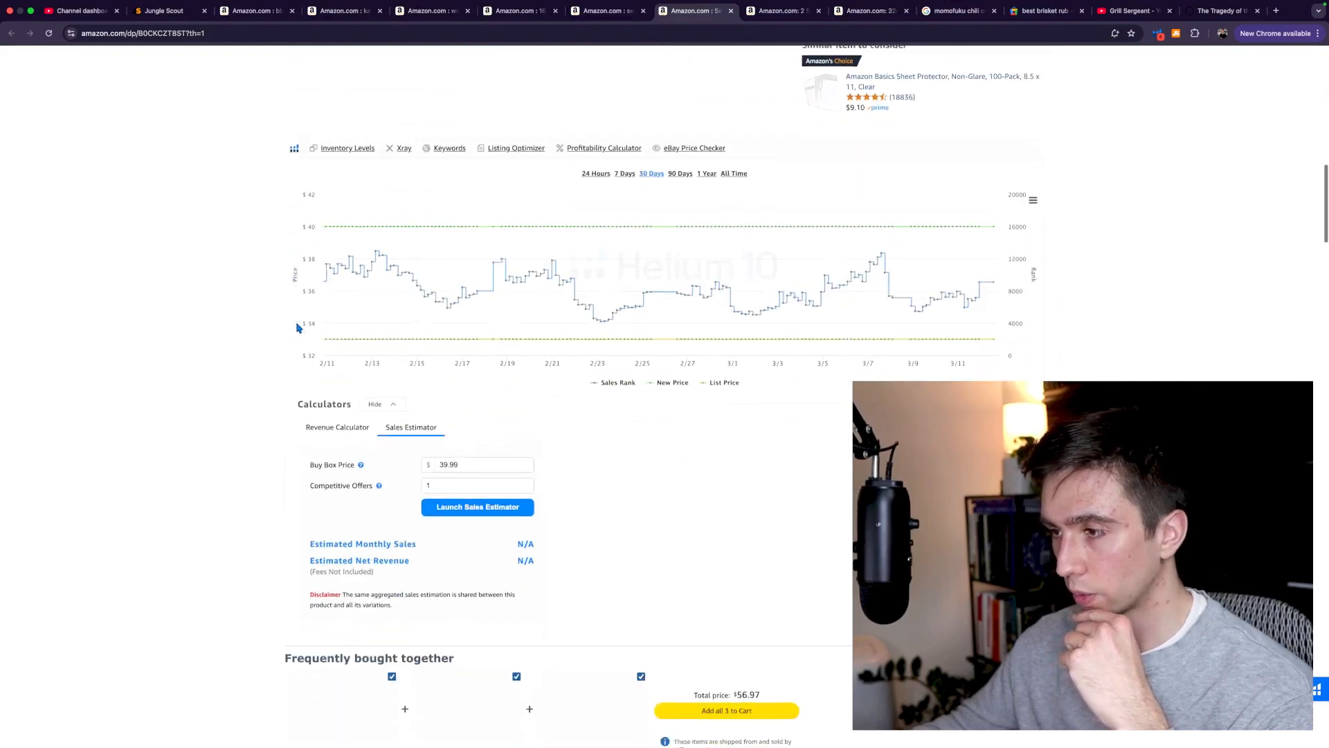
scroll(299, 330, "up", 10)
scroll(299, 331, "up", 6)
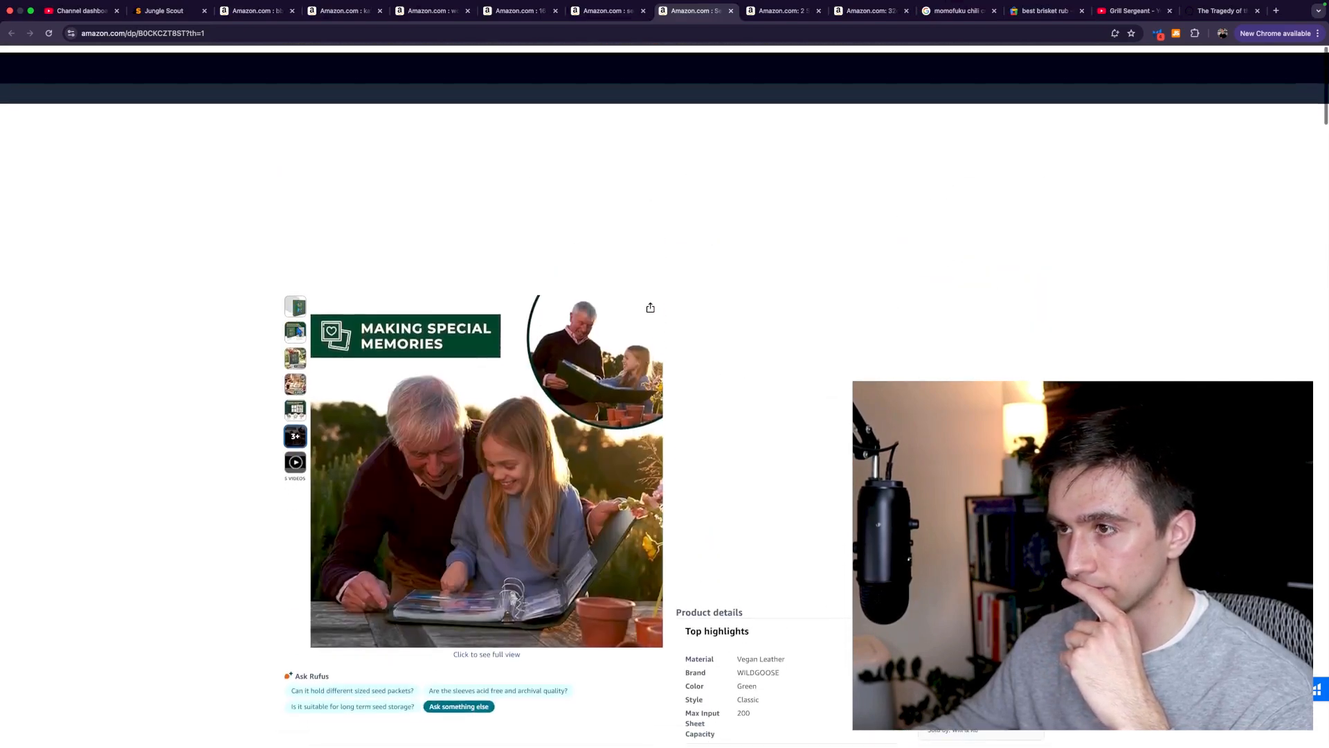
- Return to the "seed organizer" results, close the Jungle Scout analysis and compare the listed organizers' designs and prices
left_click(623, 17)
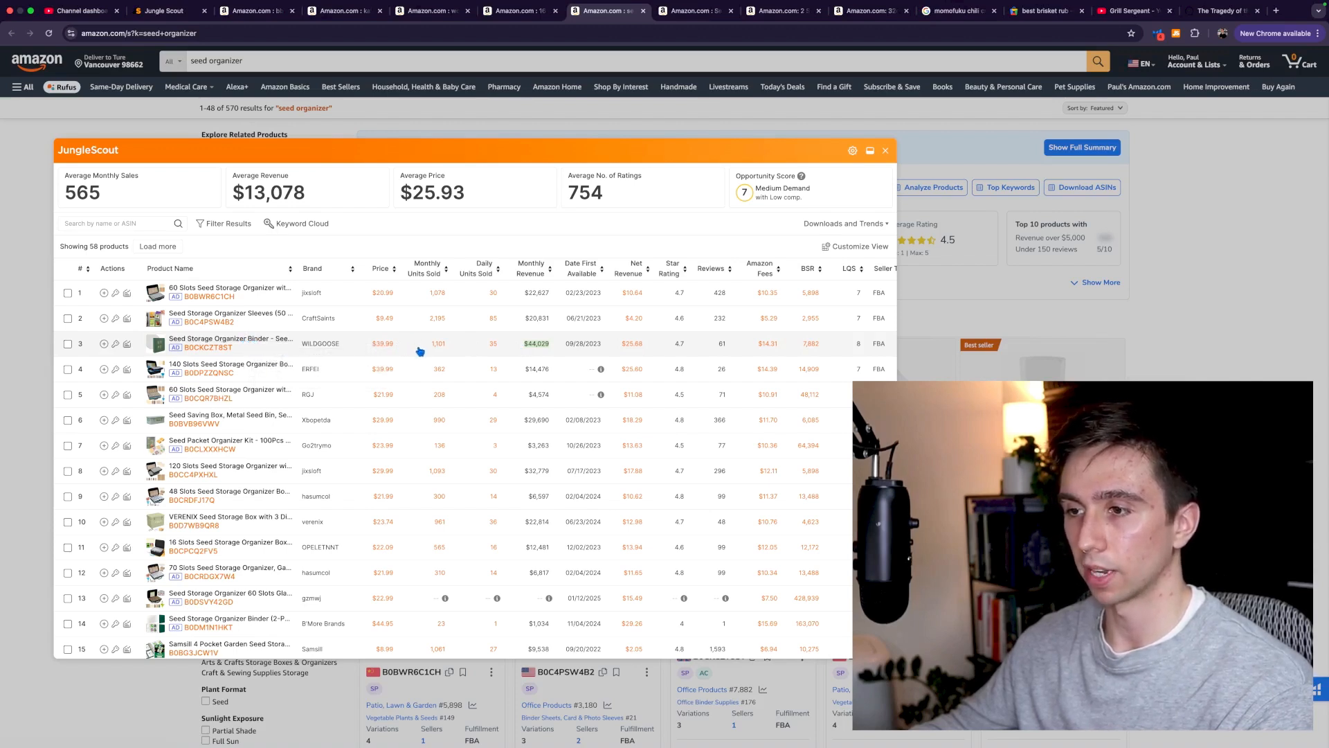
left_click(886, 151)
scroll(1081, 367, "down", 6)
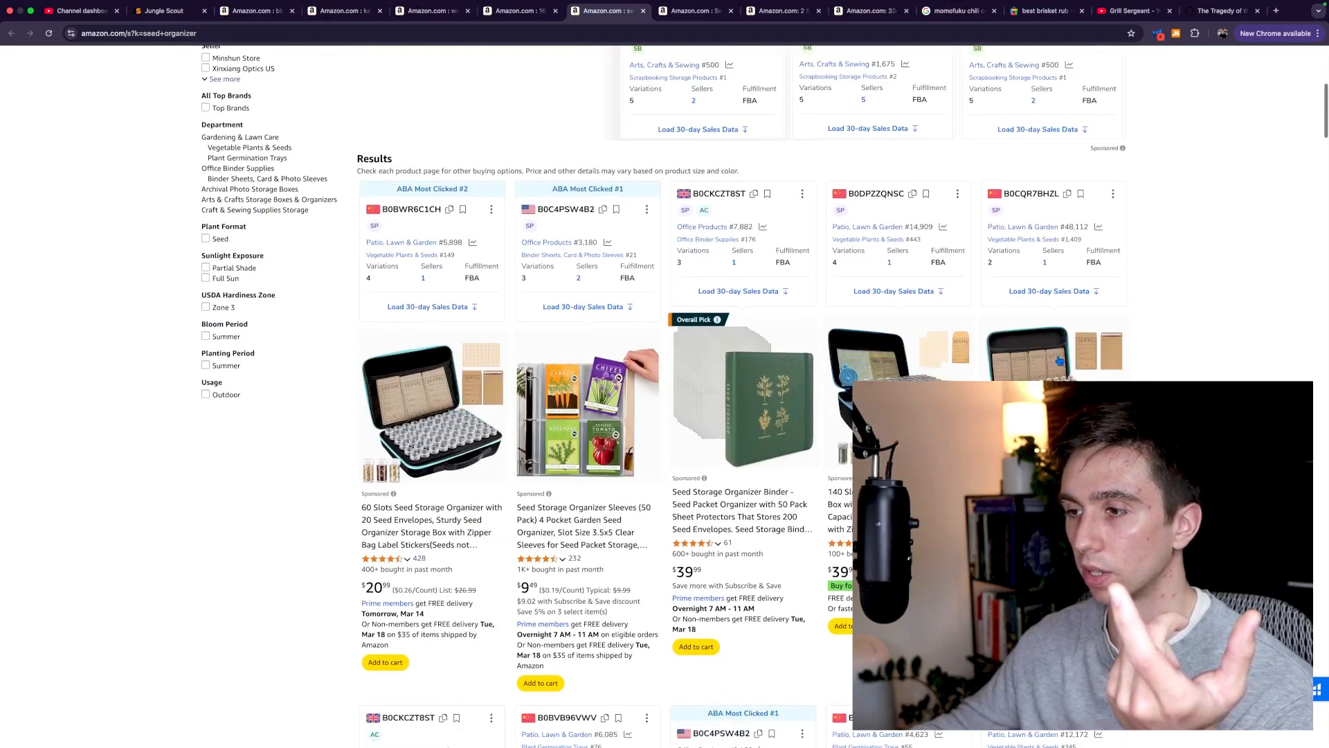
scroll(1082, 367, "down", 2)
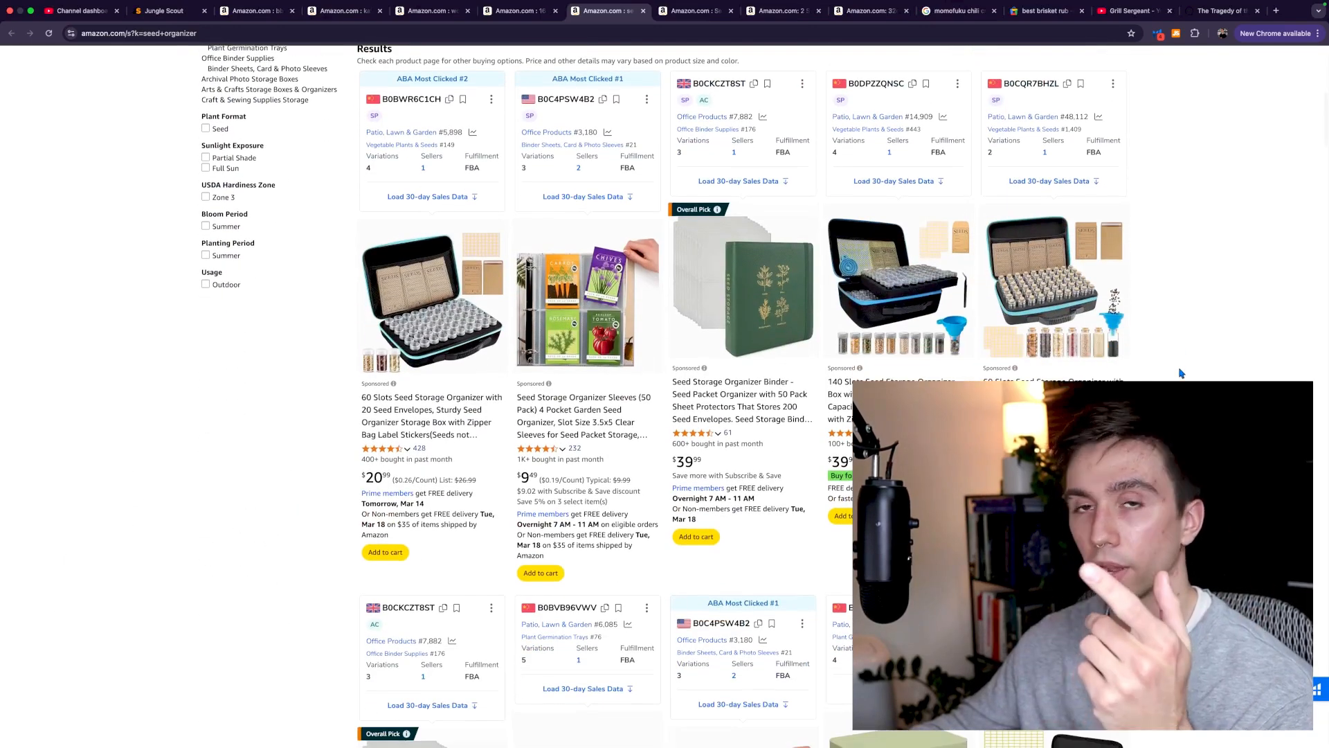
scroll(1181, 373, "down", 1)
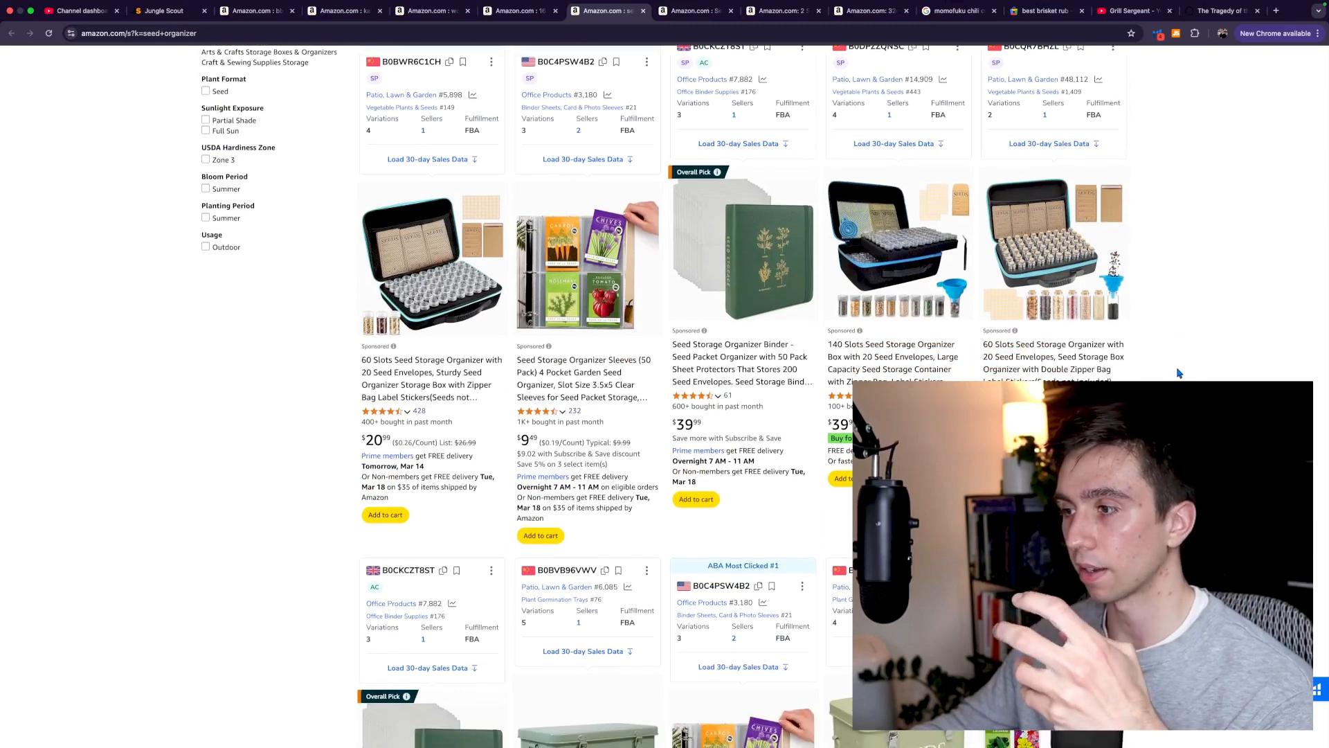
scroll(1179, 373, "down", 3)
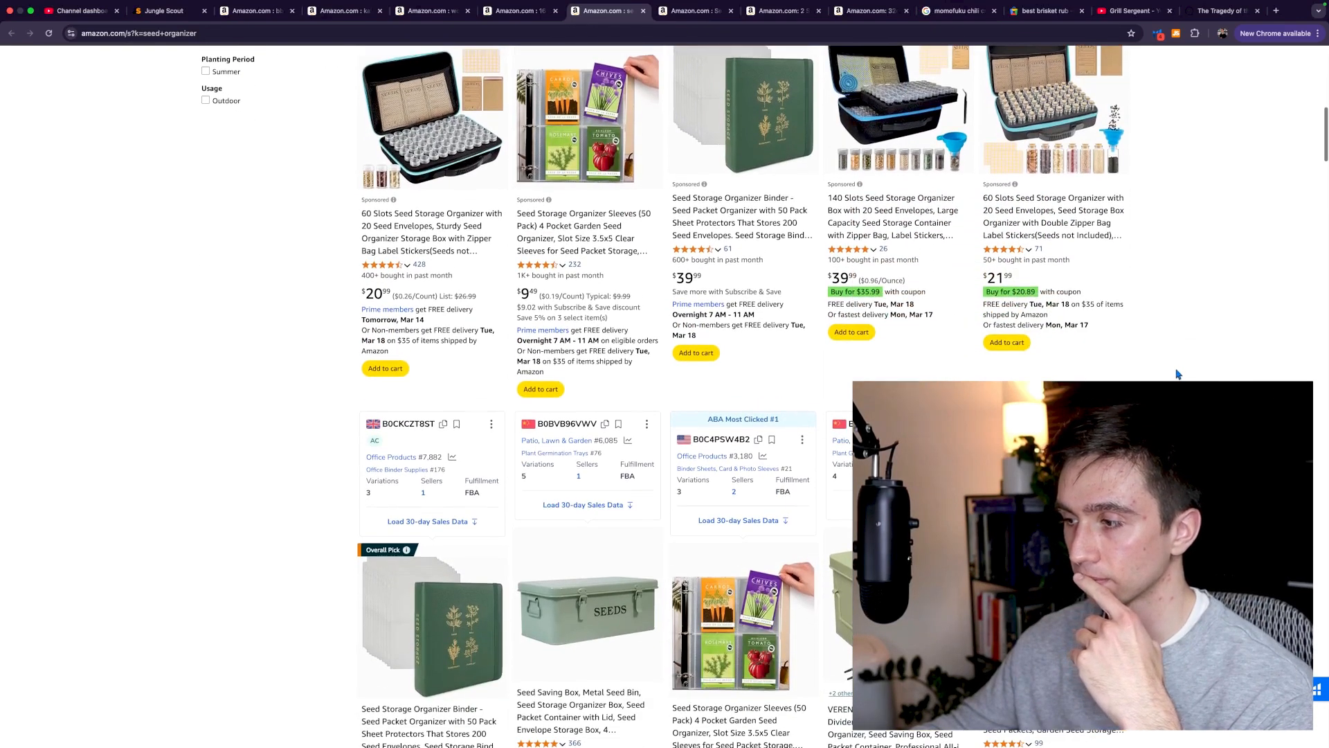
scroll(1180, 375, "down", 1)
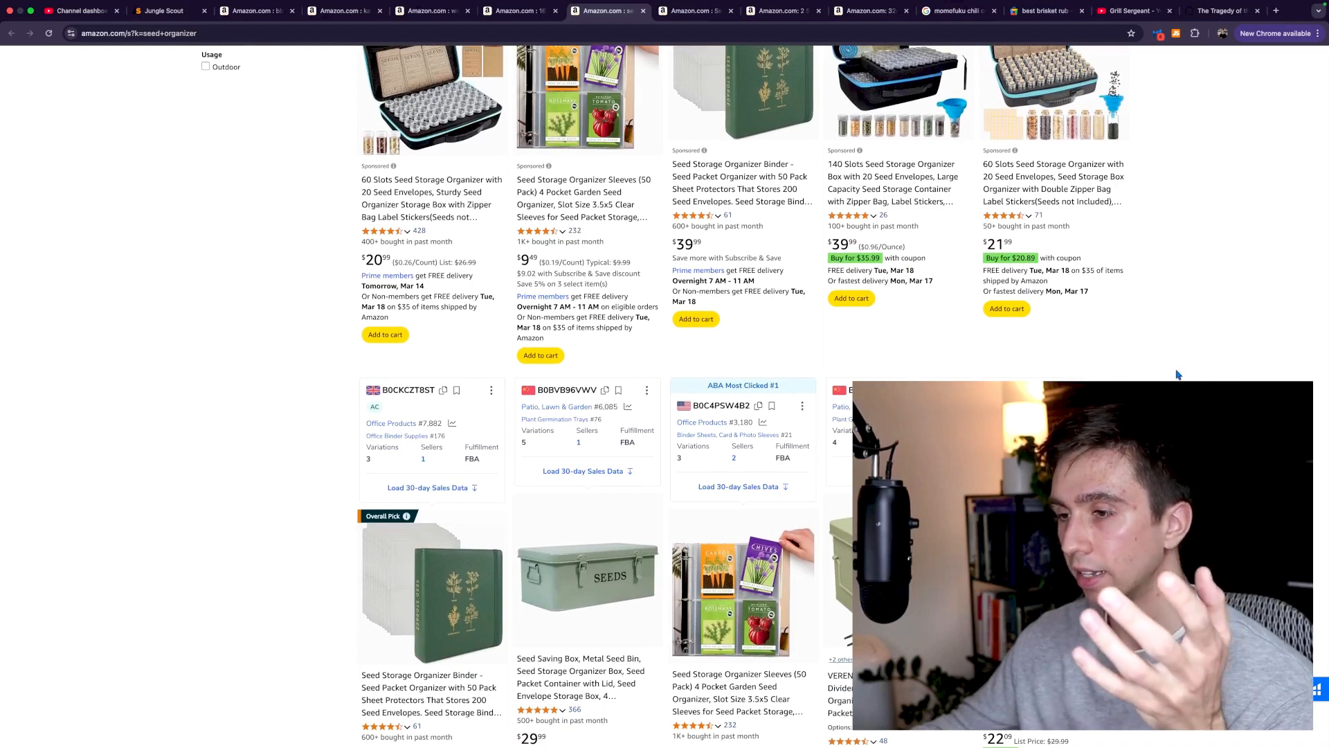
scroll(1180, 374, "up", 3)
scroll(1180, 375, "down", 1)
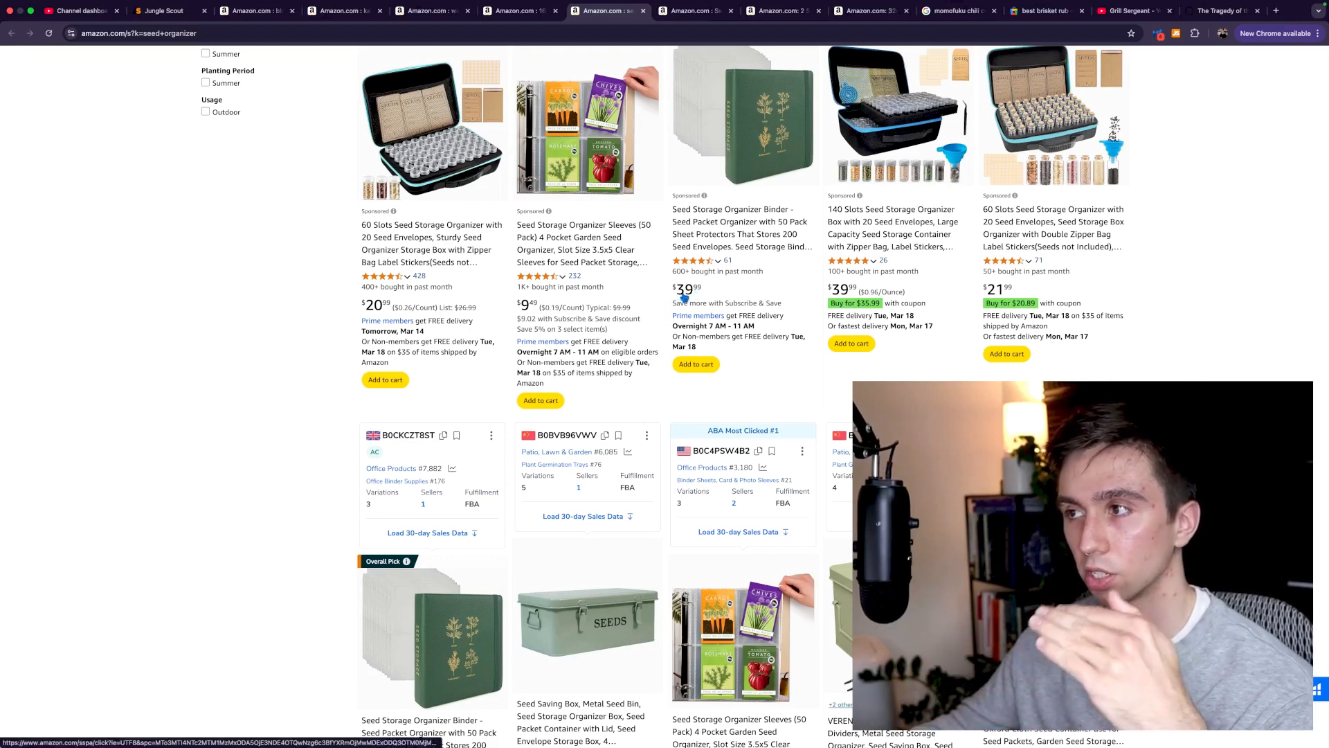
- Close the WILDGOOSE binder page, glance at the green spray dye page and bring up the serrated claw hook log tongs page
left_click(736, 16)
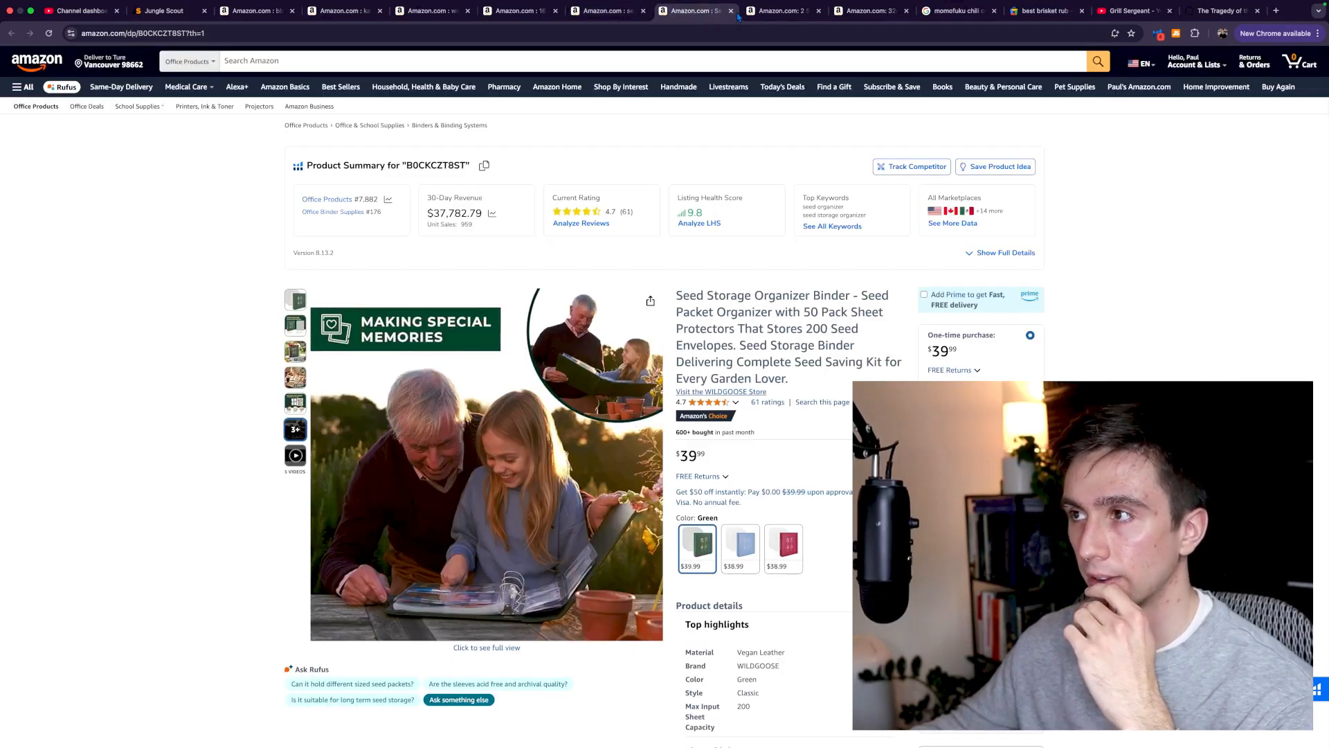
left_click(731, 11)
left_click(720, 13)
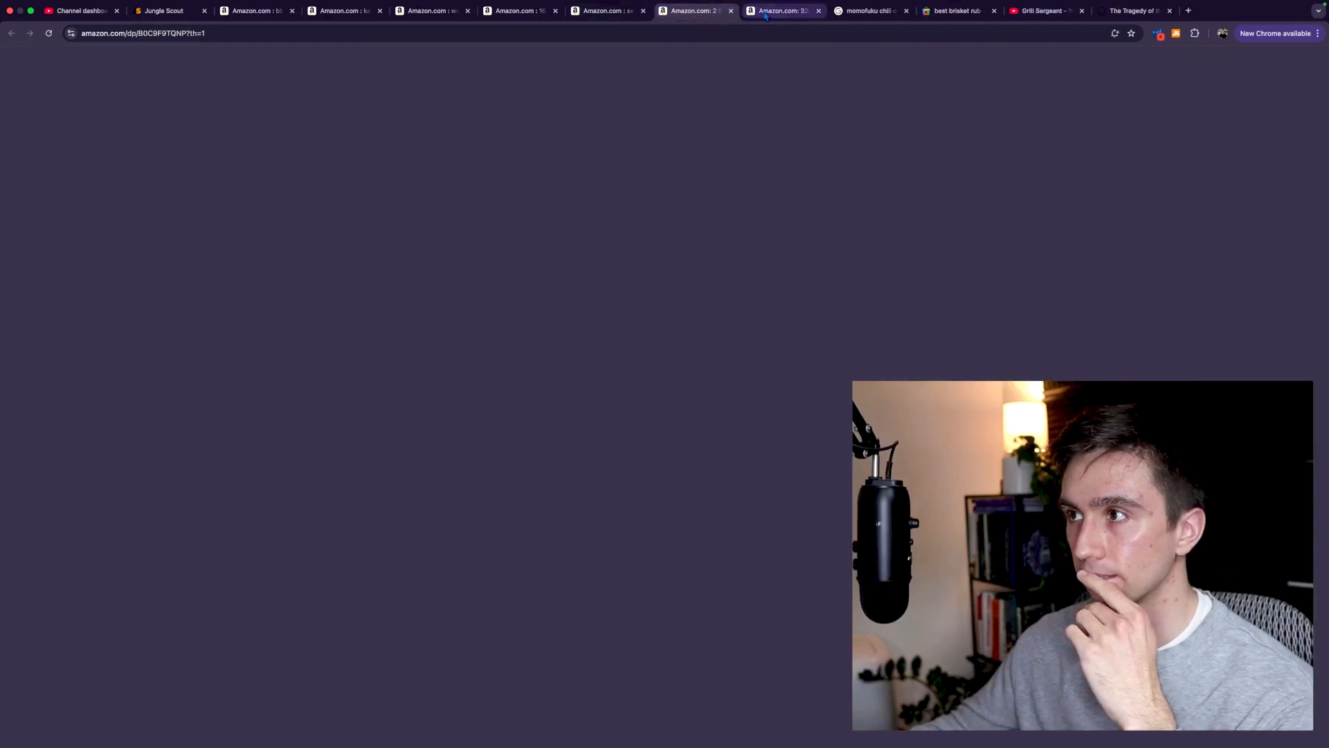
left_click(771, 15)
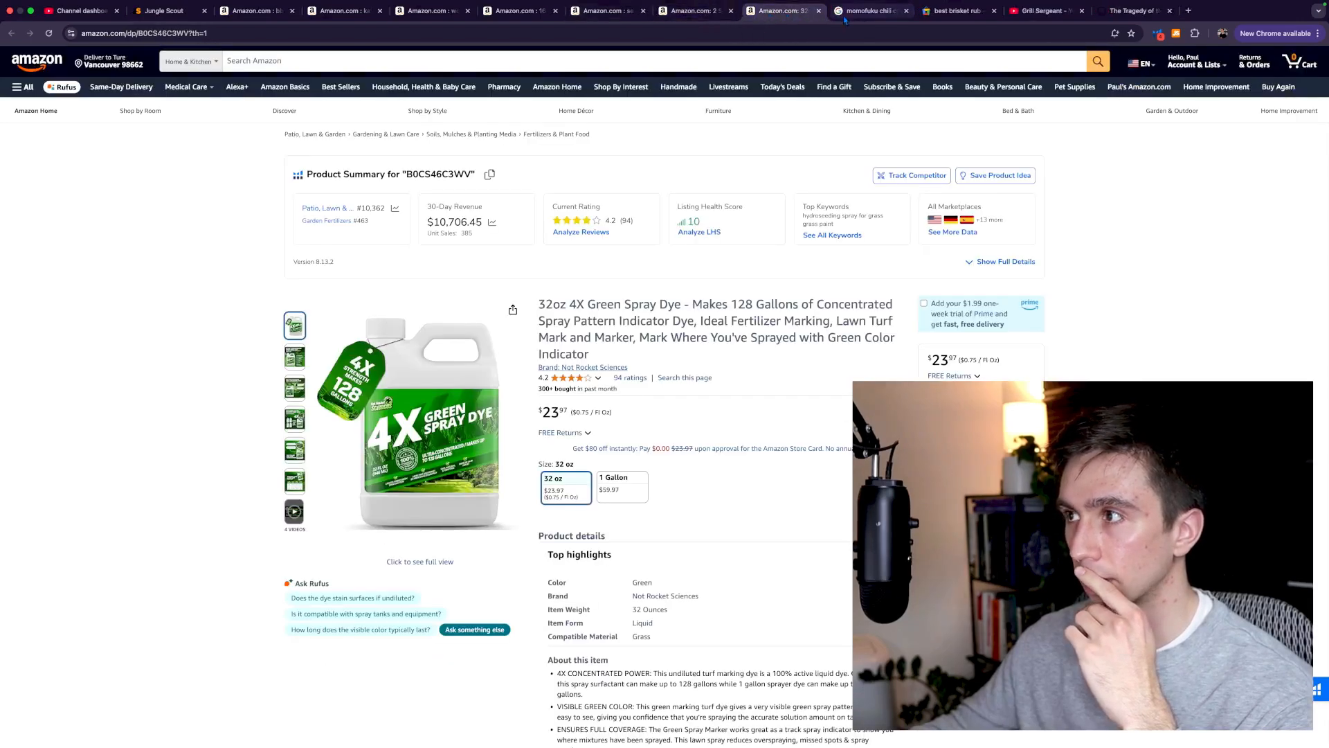
left_click(868, 11)
left_click(718, 15)
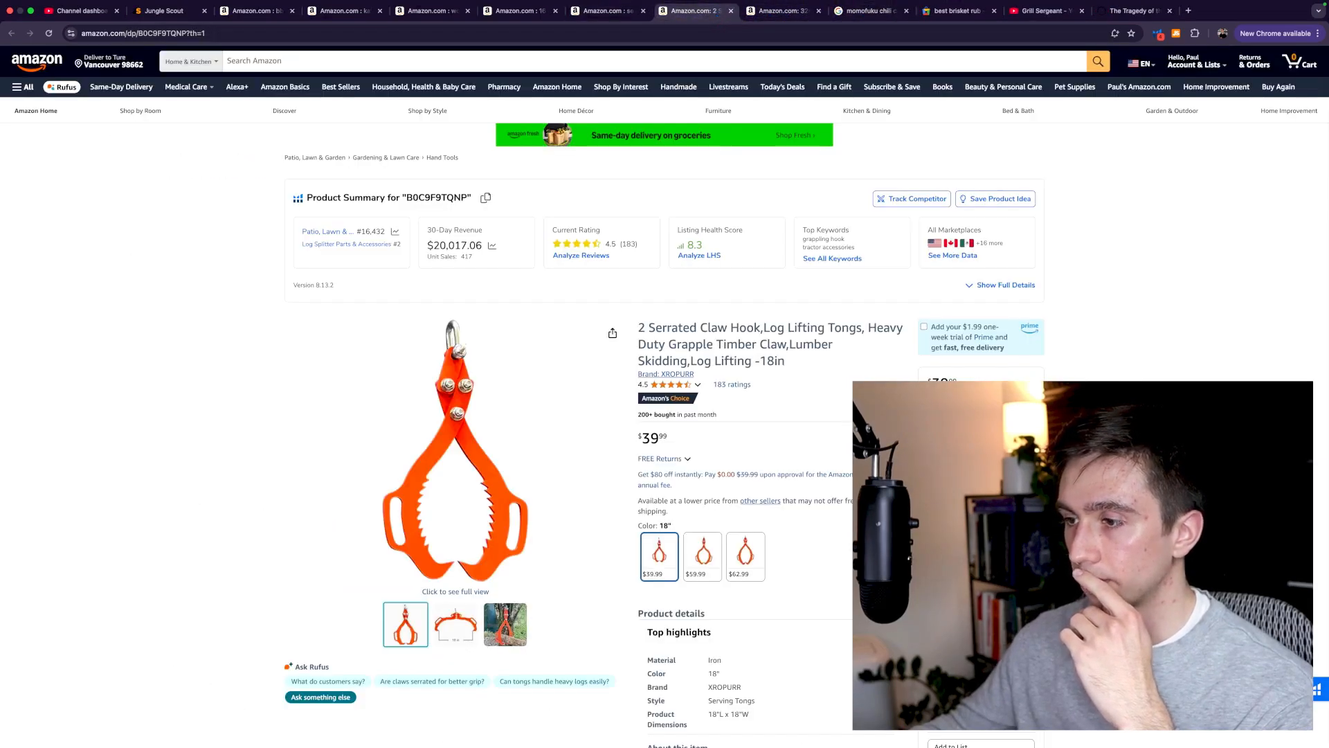
- Check the recording in OBS, switch back to Chrome and view the claw hook's 18 in dimension image
left_click(687, 720)
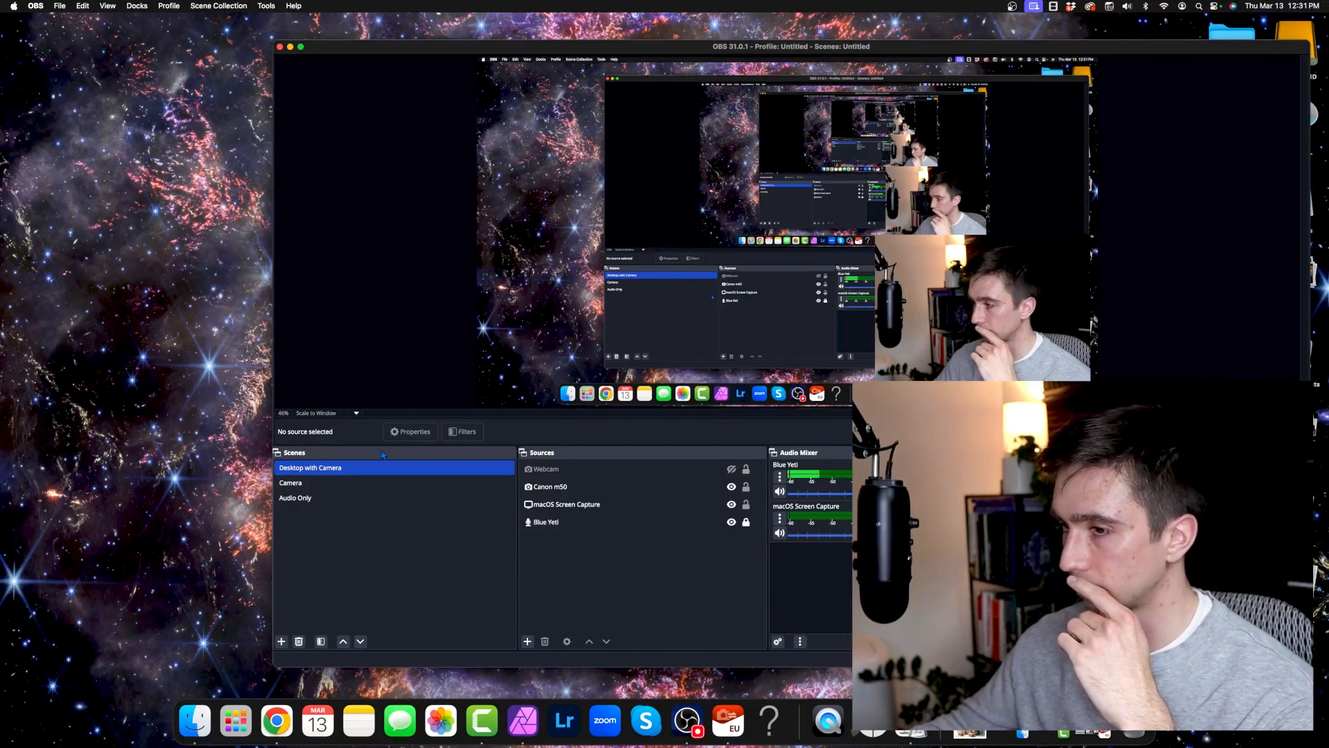
left_click(284, 726)
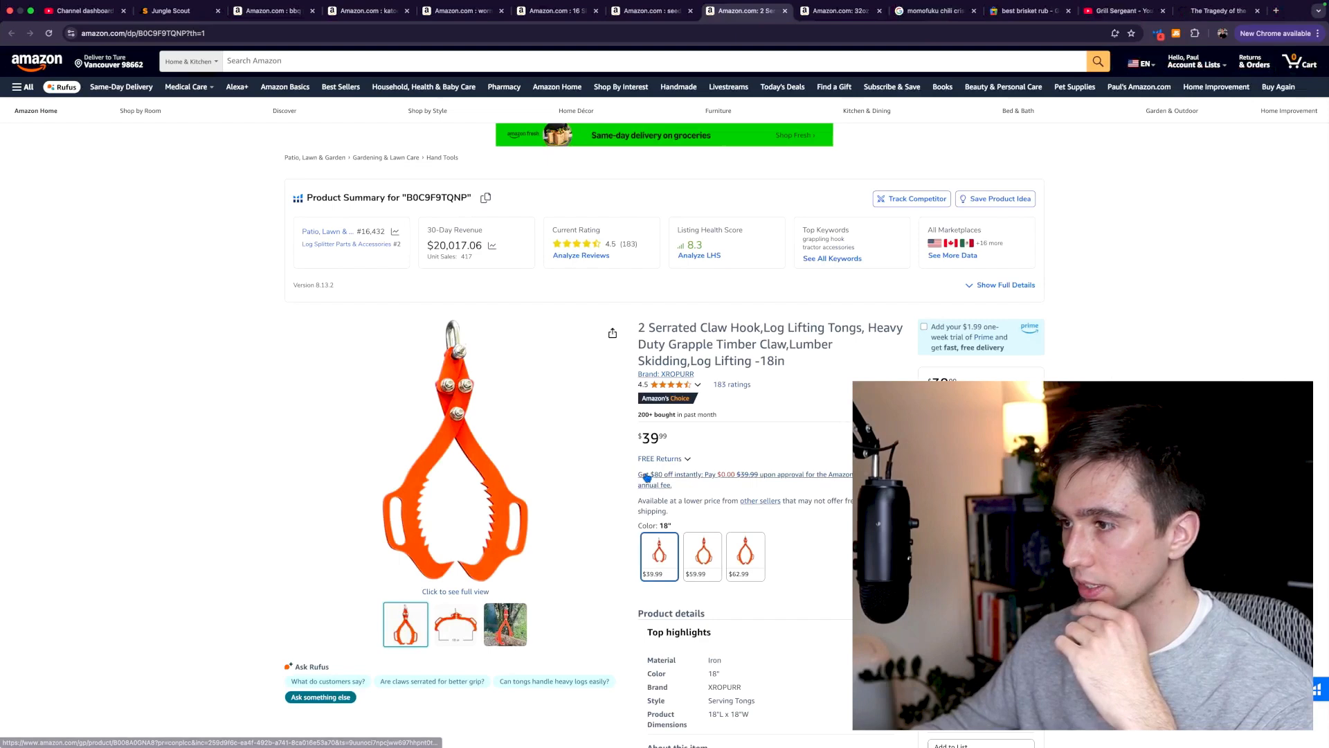
left_click(505, 623)
left_click(464, 610)
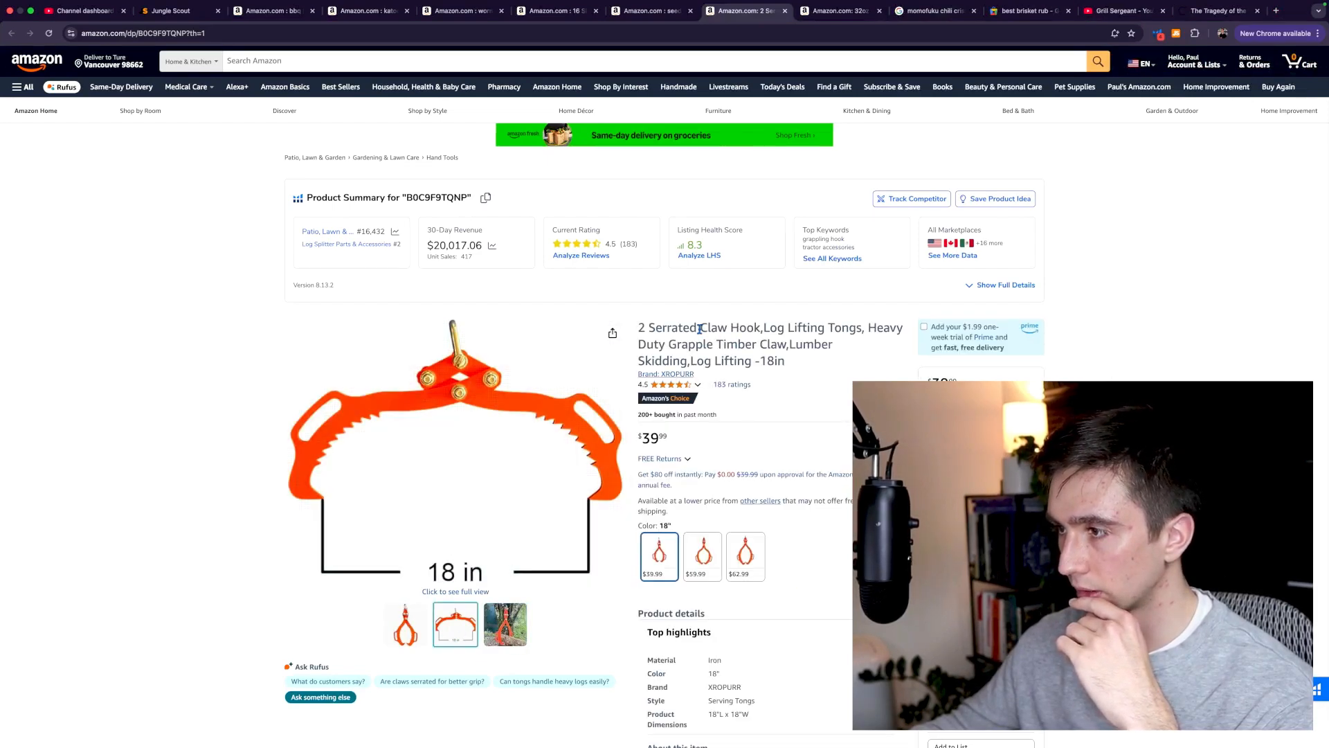
- Copy "Claw Hook" from the product title and search for it across all Amazon departments
left_click_drag(700, 329, 759, 328)
key("super+c")
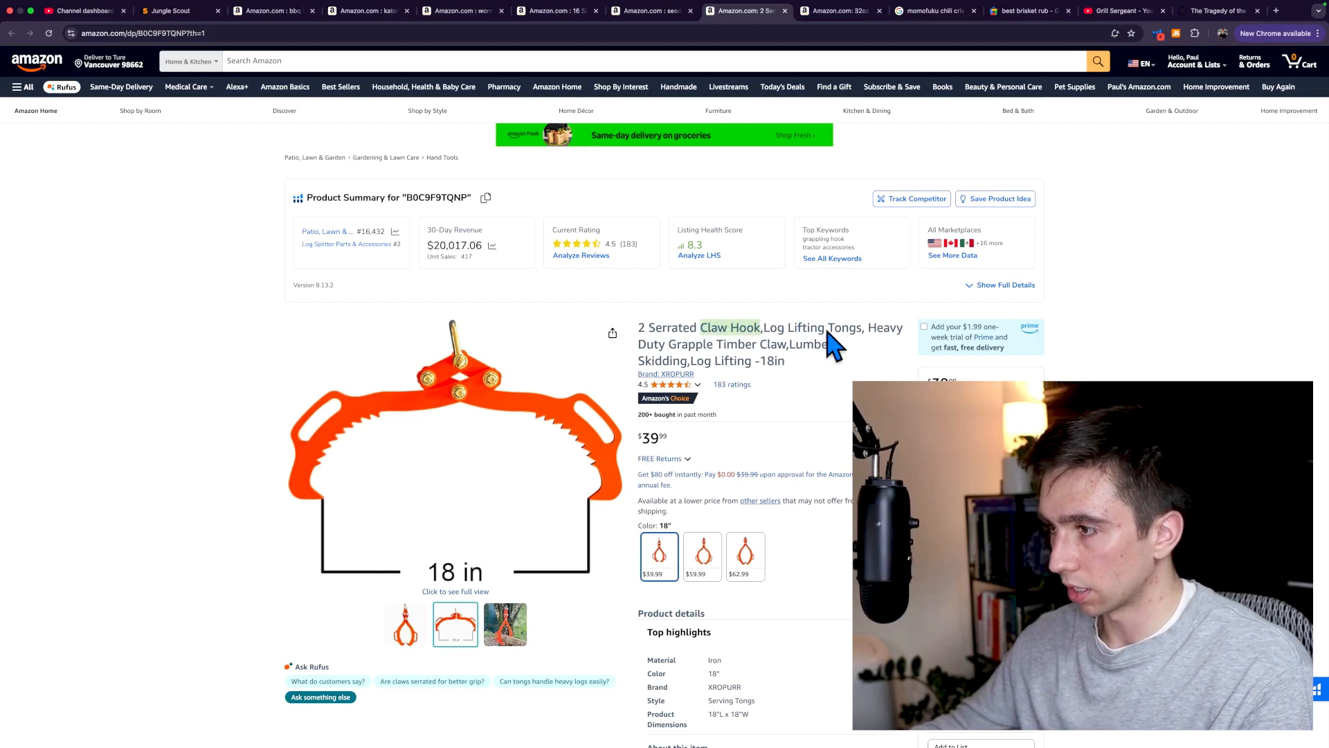
left_click(207, 61)
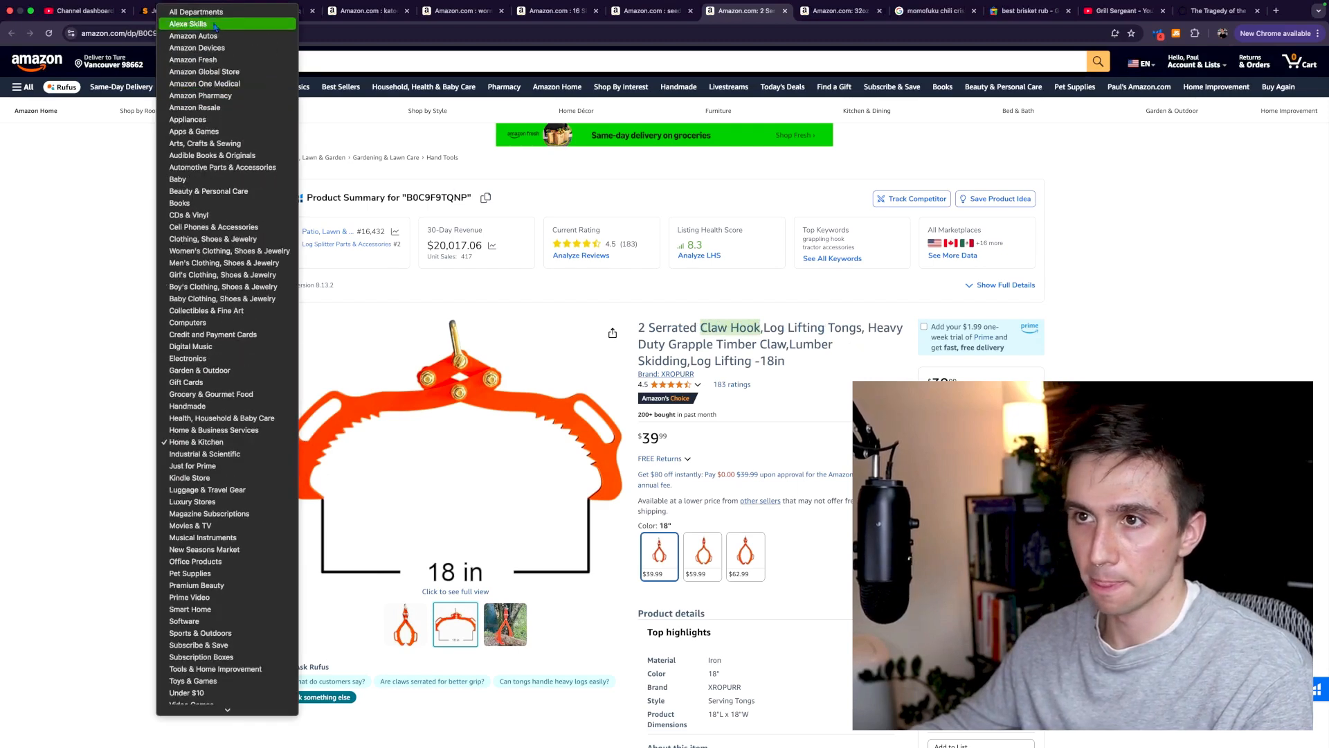
left_click(214, 13)
left_click(259, 61)
key("super+v")
key("Return")
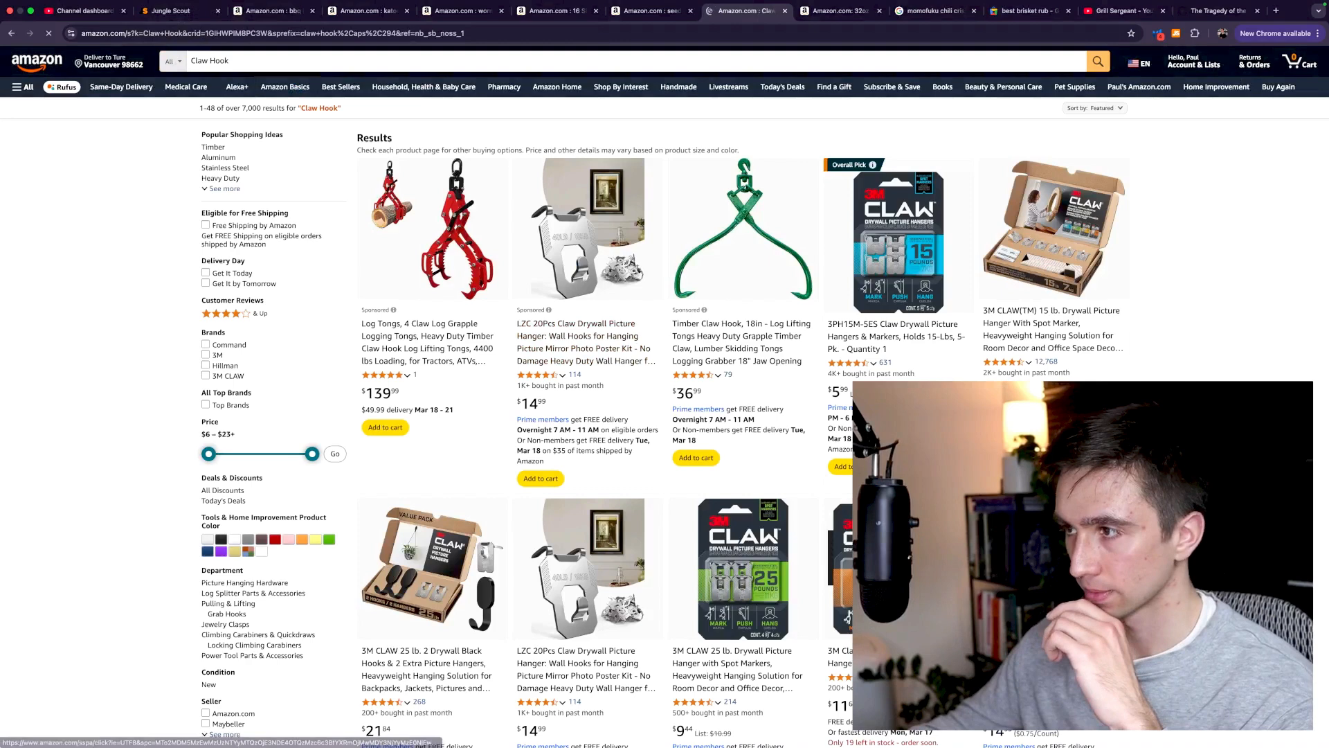
- Examine the "Claw Hook" search results for comparable log lifting products
scroll(665, 395, "down", 1)
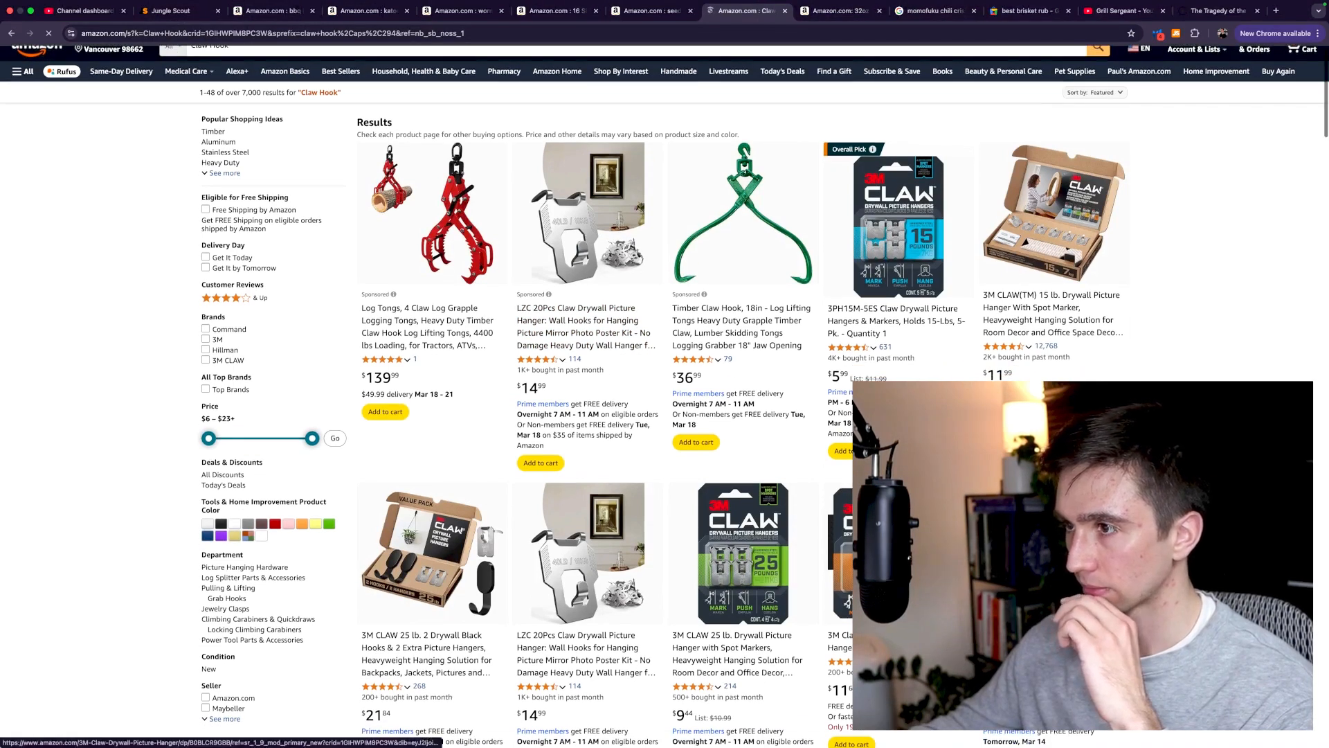
scroll(665, 395, "down", 1)
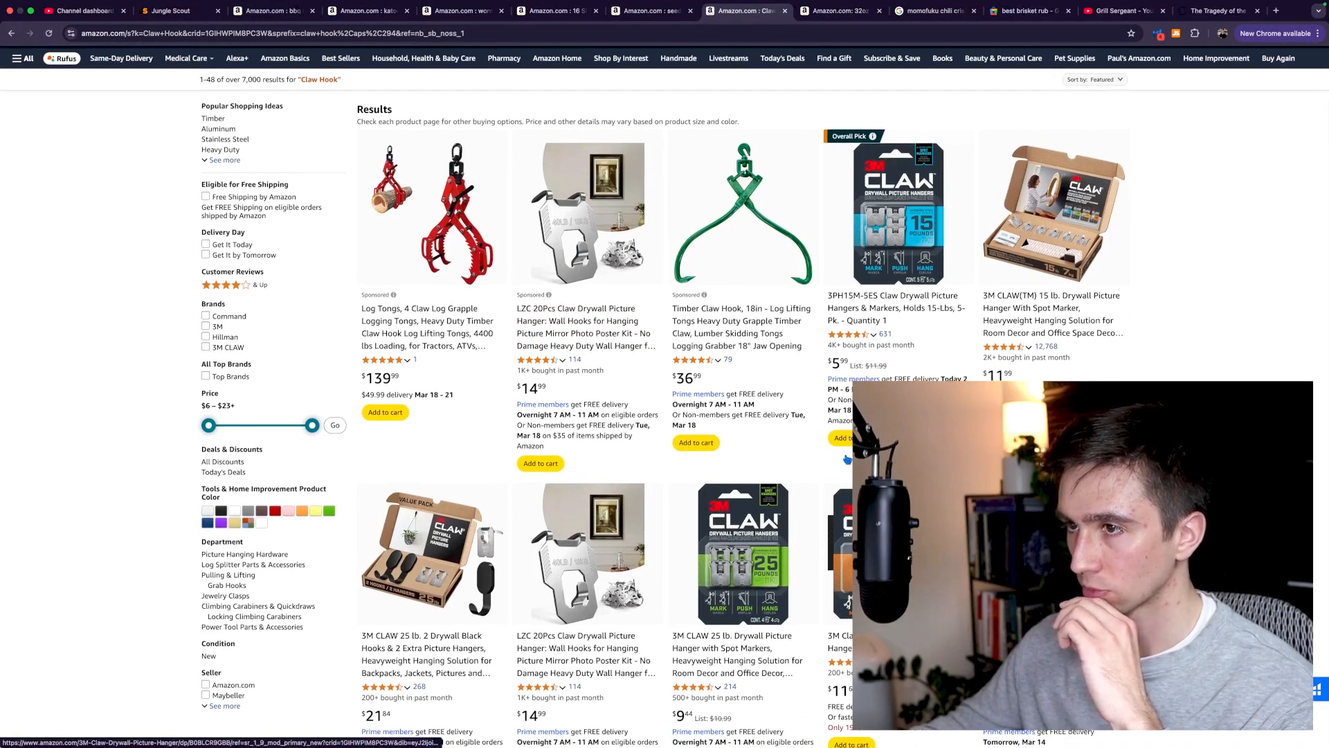
scroll(496, 354, "down", 5)
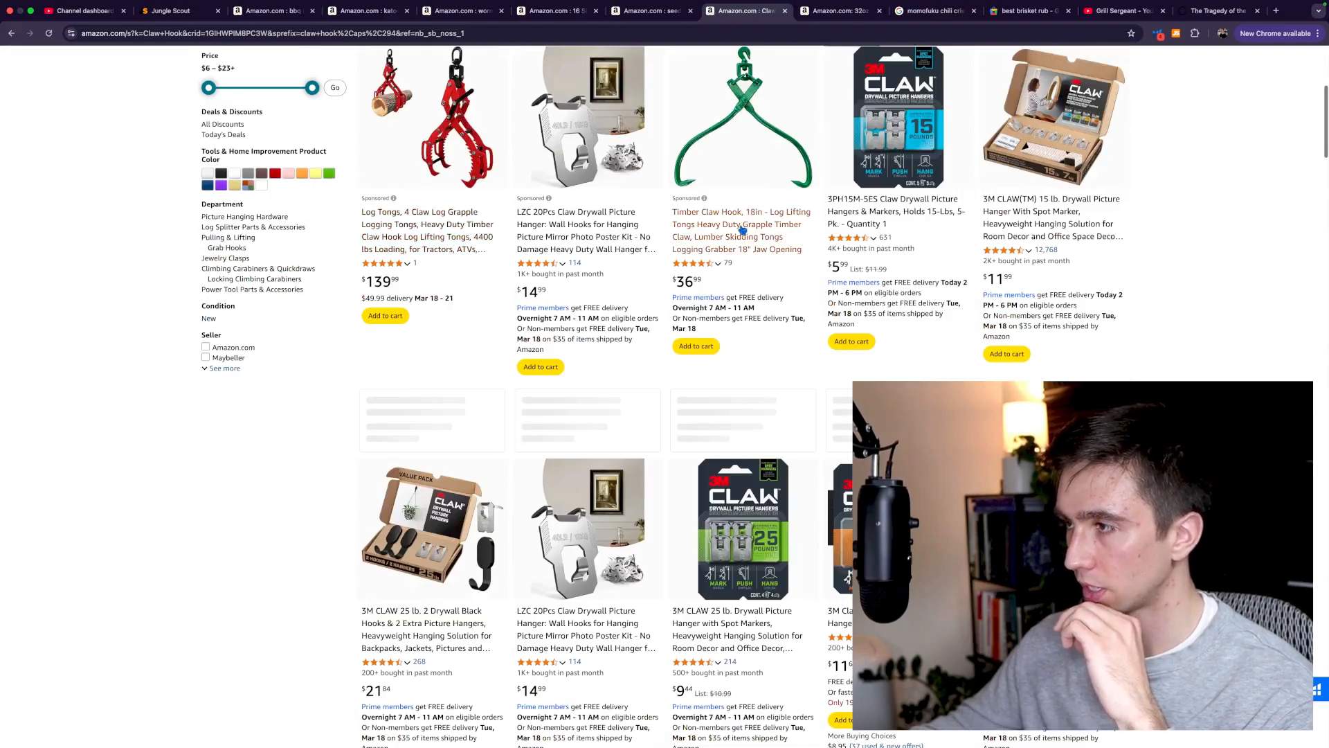
scroll(731, 216, "down", 6)
scroll(741, 229, "down", 5)
scroll(744, 234, "down", 4)
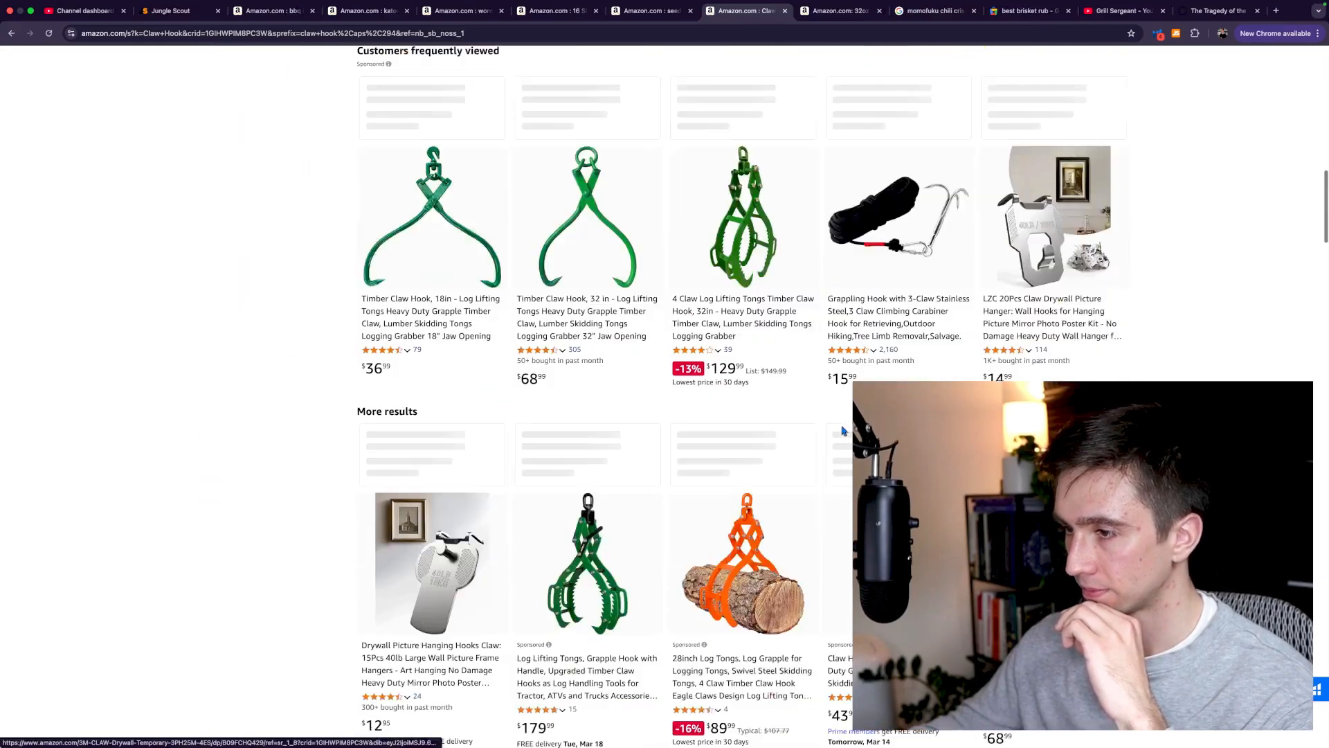
scroll(848, 382, "up", 20)
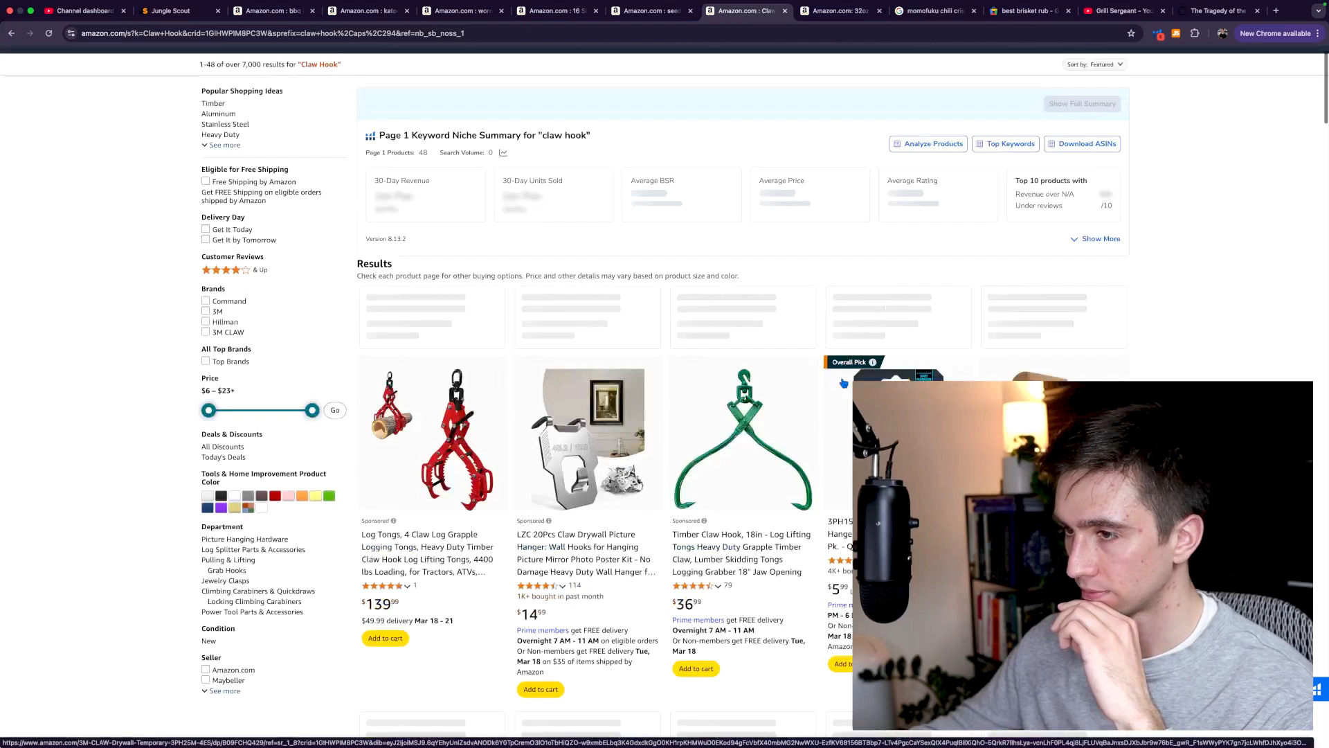
- Search Amazon for "timber claws" and look through the listed log lifting tongs and their prices
left_click(188, 60)
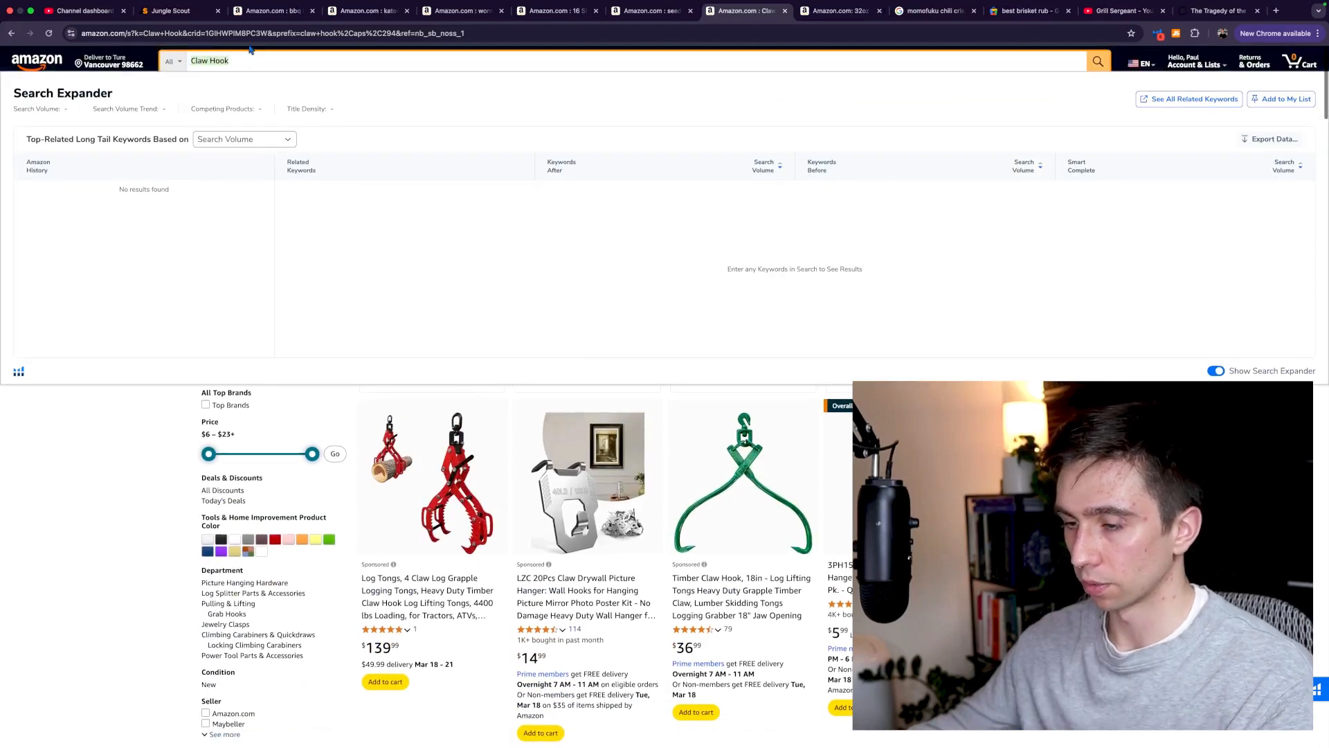
type("timber claws")
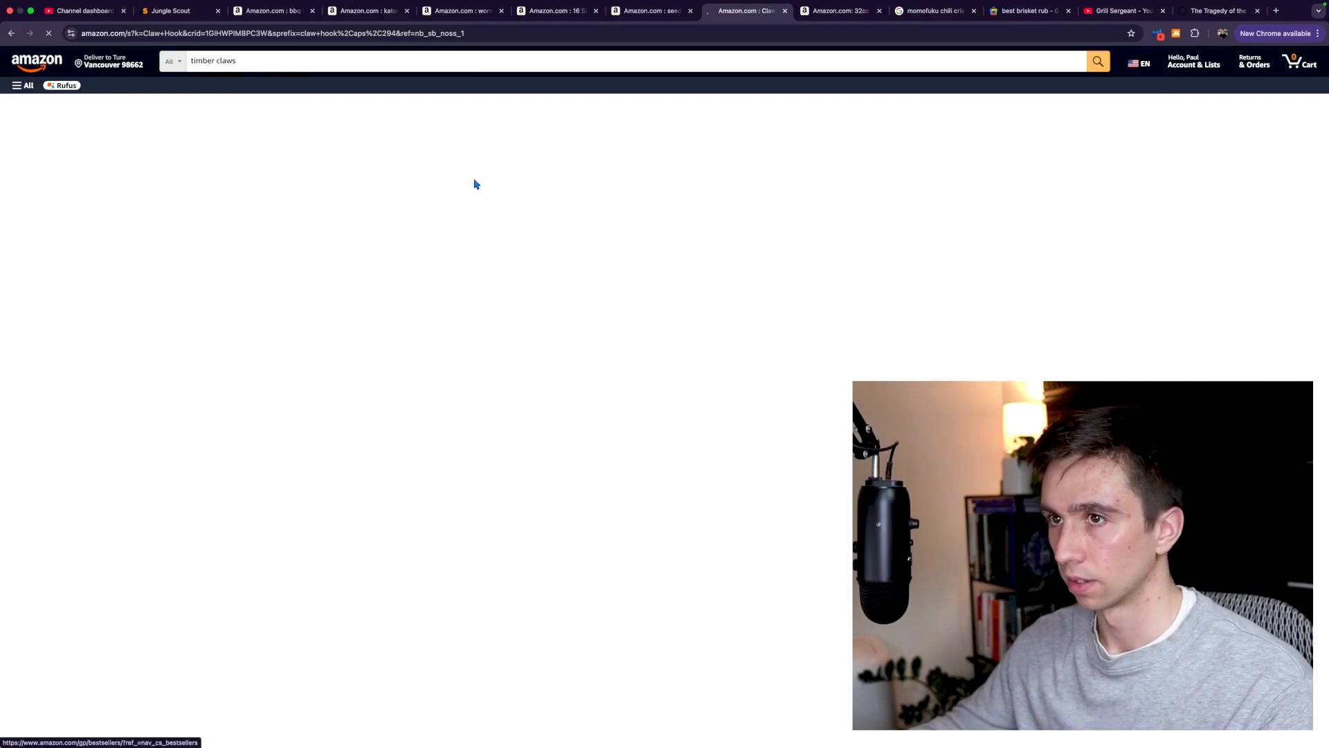
scroll(1005, 343, "down", 2)
scroll(1005, 343, "down", 5)
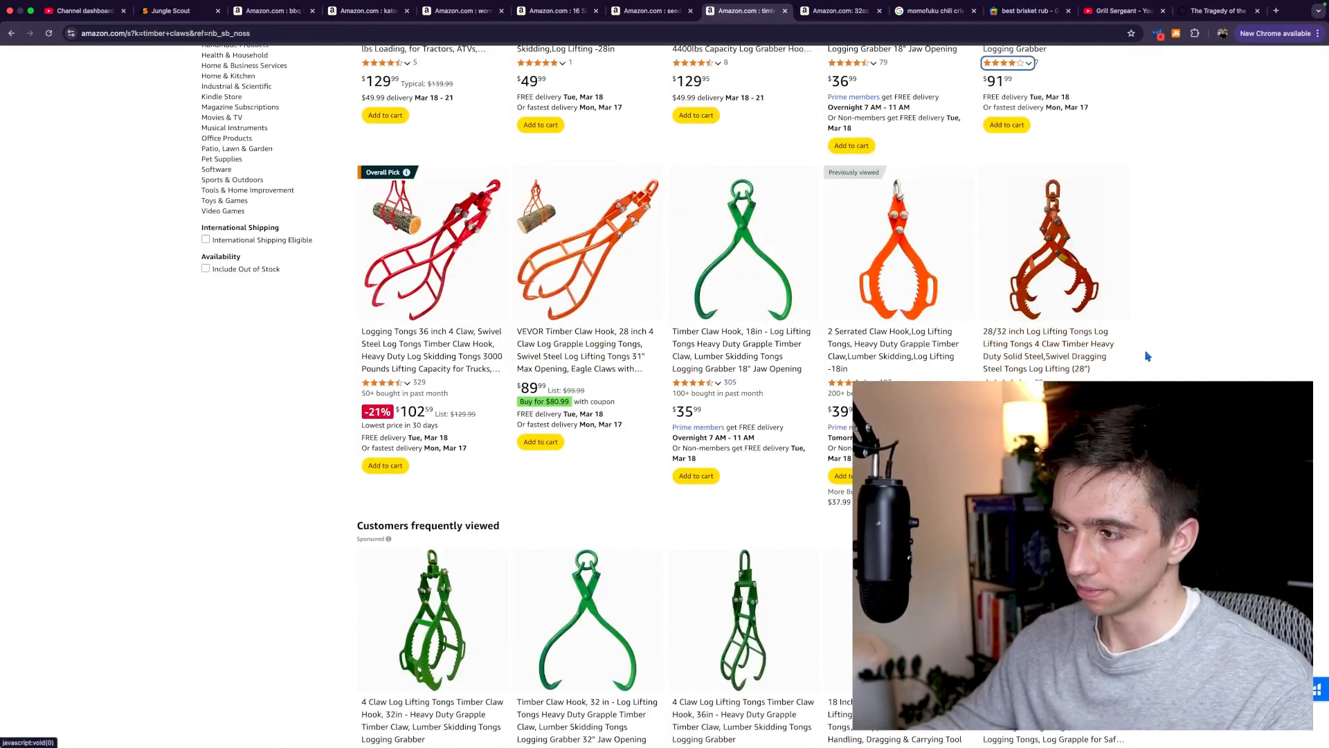
scroll(1147, 356, "down", 3)
scroll(1147, 356, "down", 6)
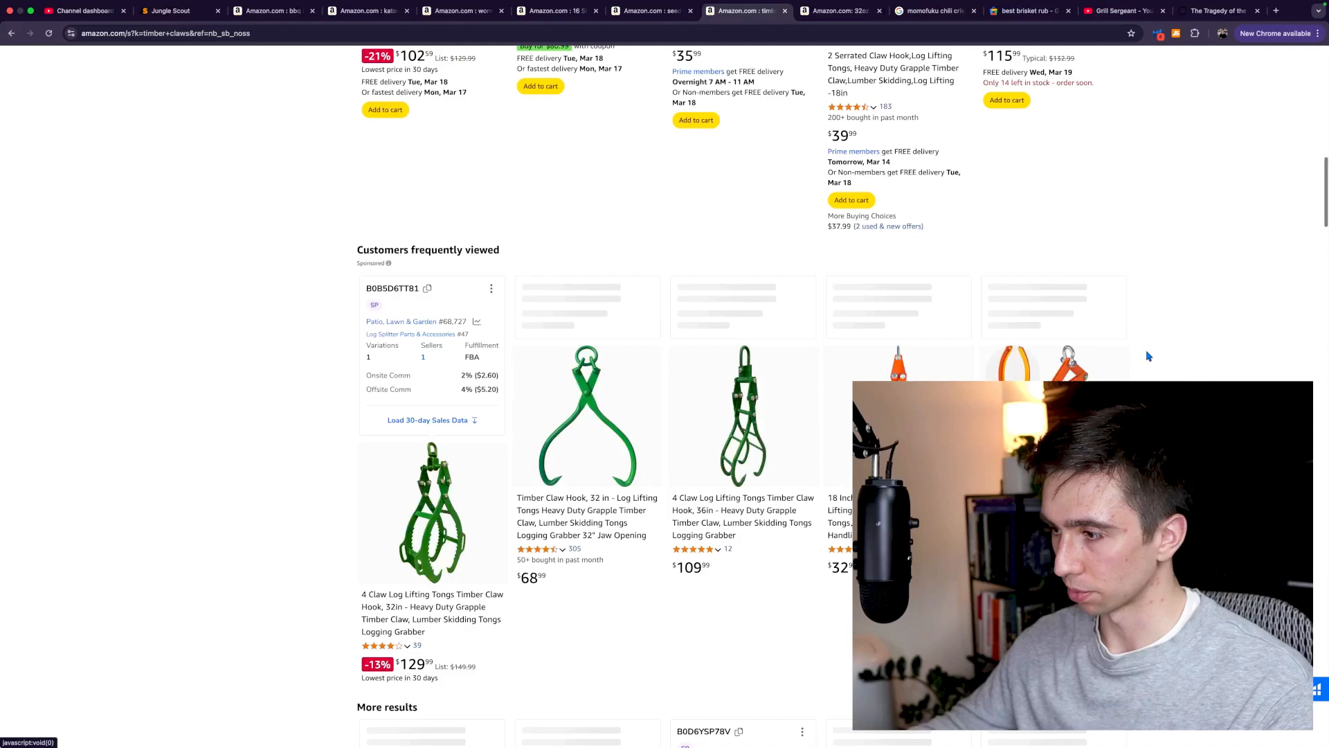
scroll(1151, 357, "down", 2)
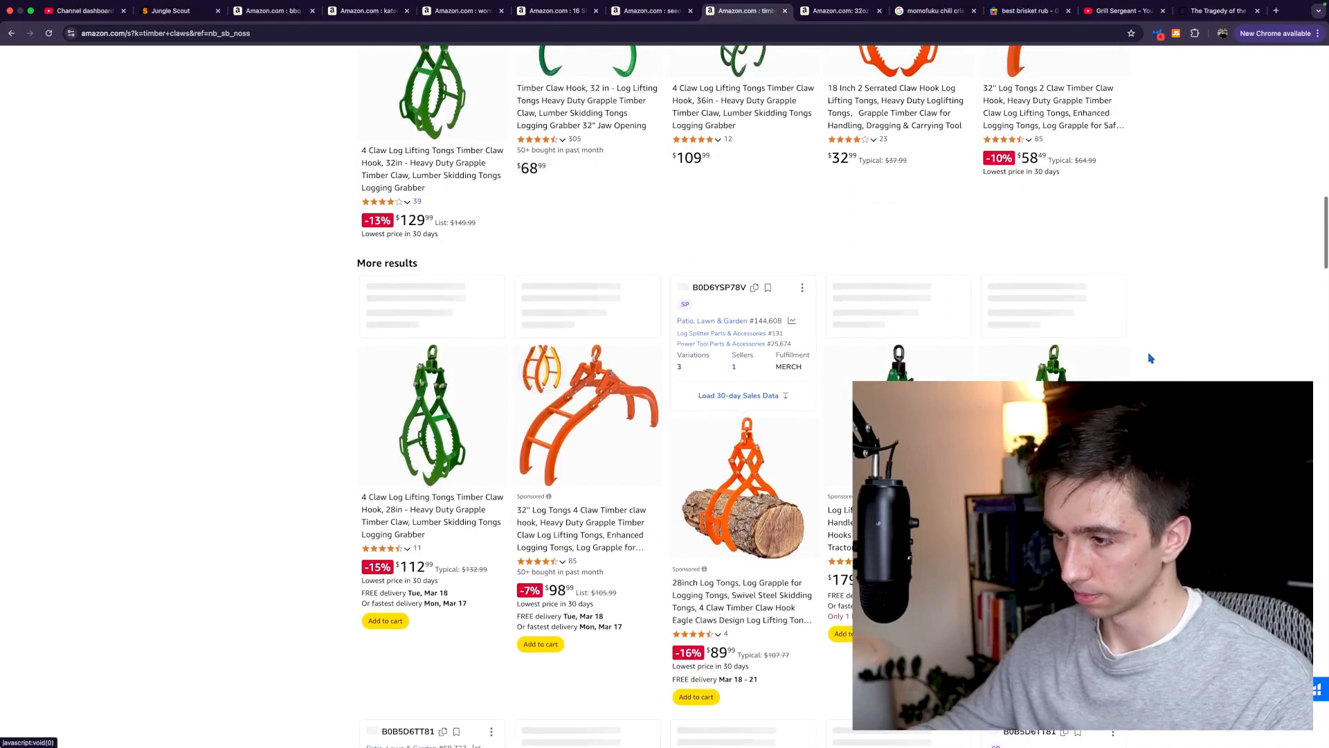
scroll(1151, 357, "up", 15)
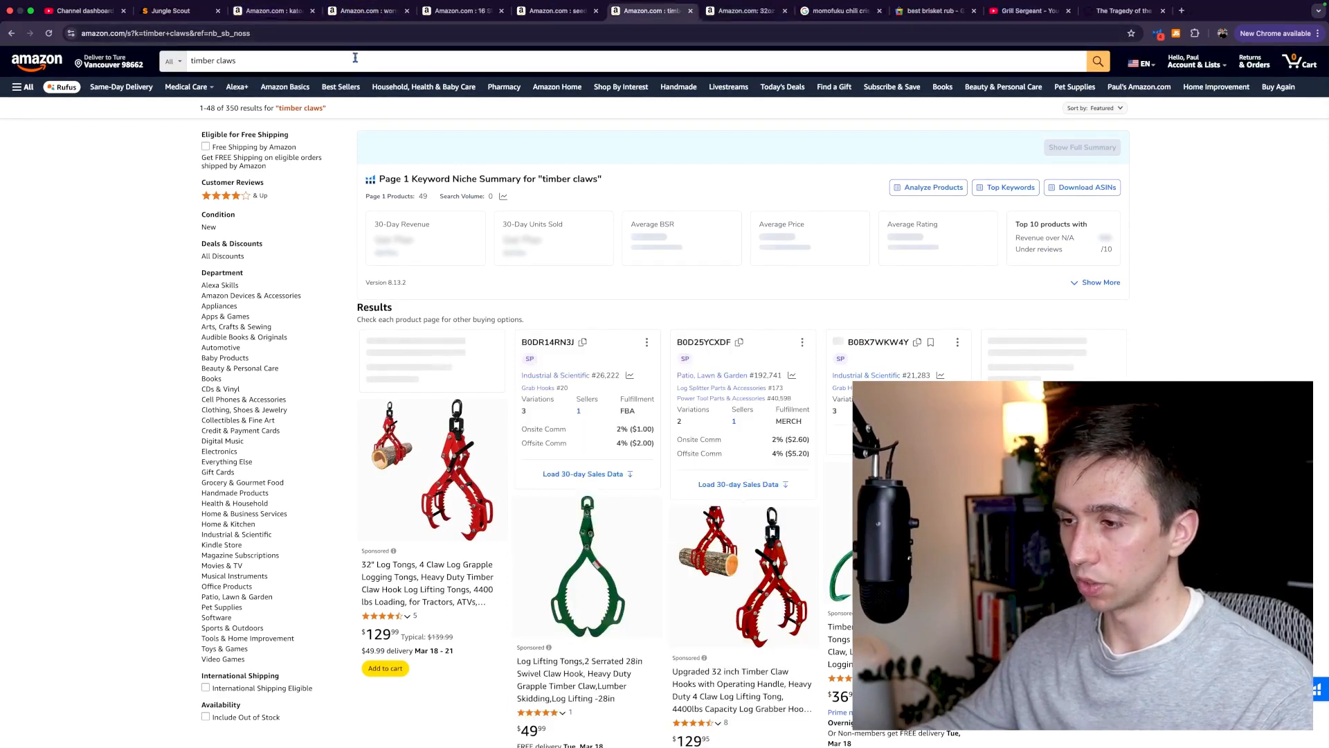
- Close the Amazon tabs for the BBQ blanket, worm castings, seed organizers and timber claws to get to the 32oz green spray dye listing
left_click(312, 10)
left_click(309, 11)
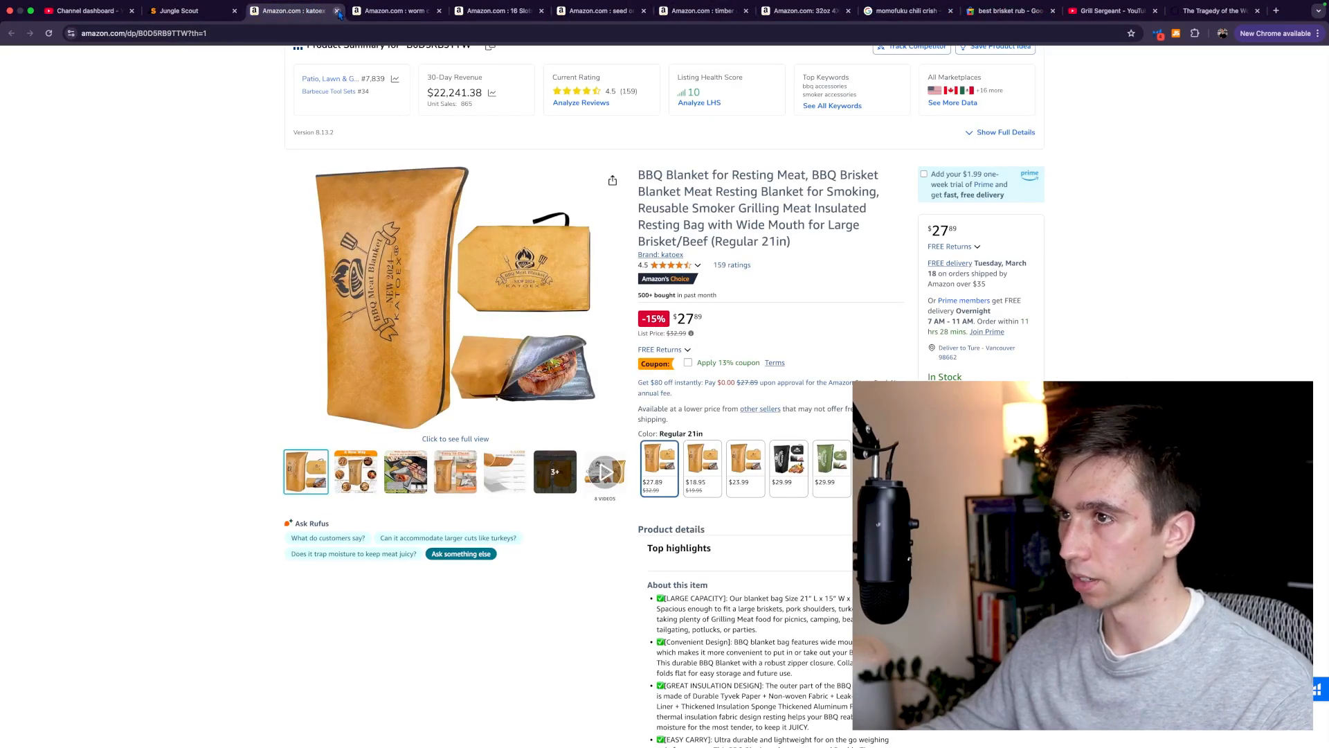
left_click(338, 11)
left_click(337, 11)
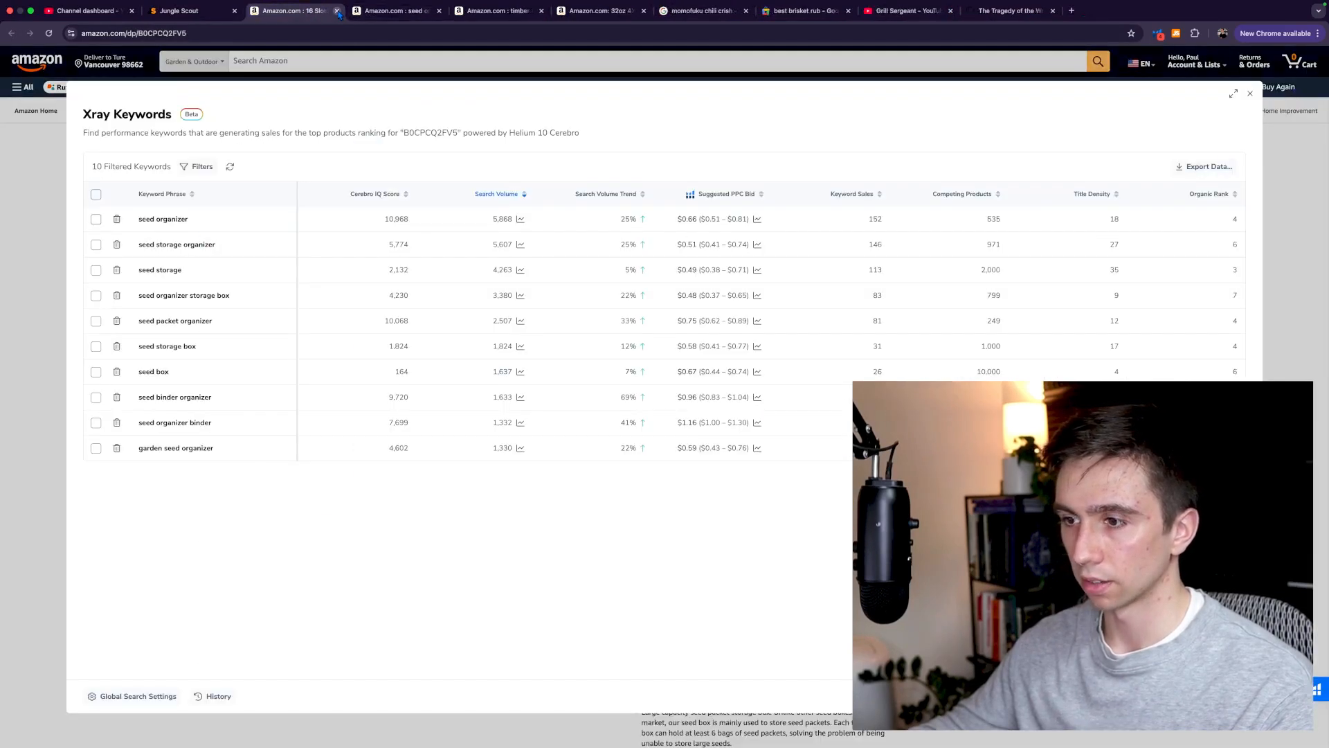
left_click(337, 11)
left_click(337, 12)
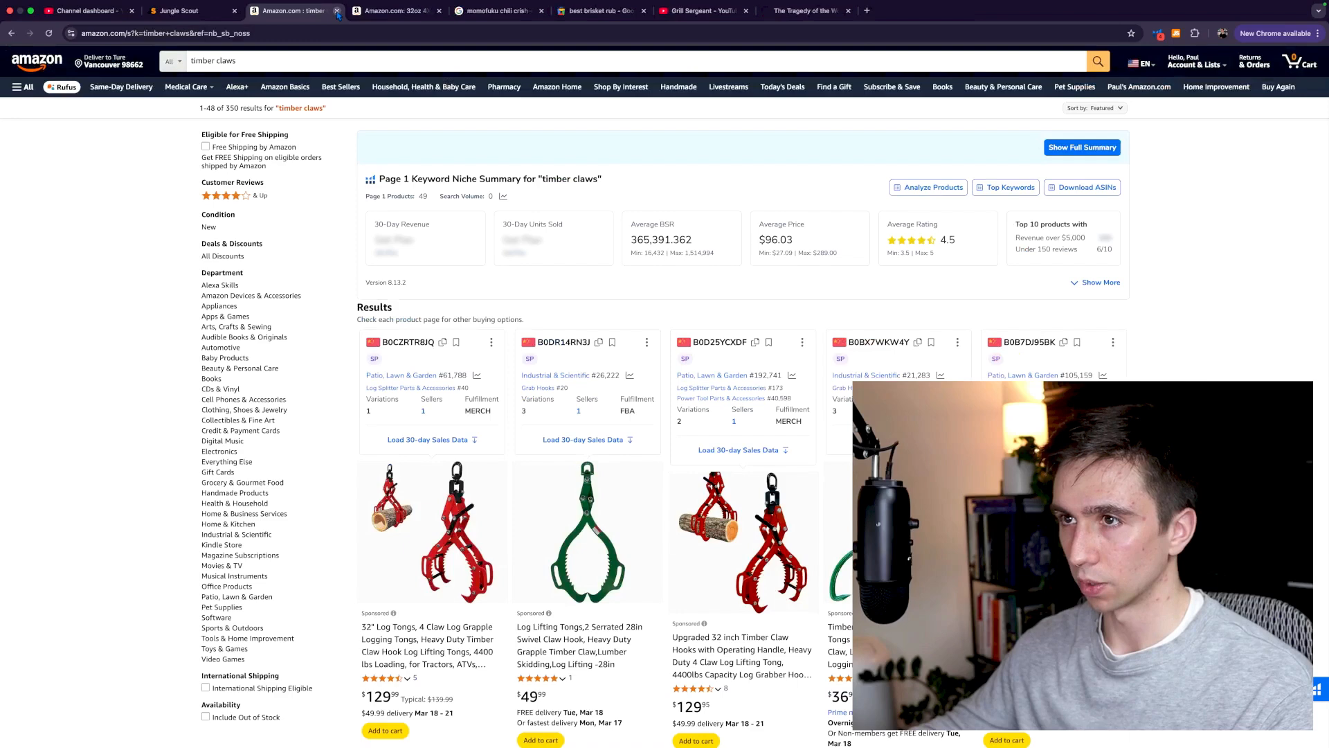
left_click(337, 11)
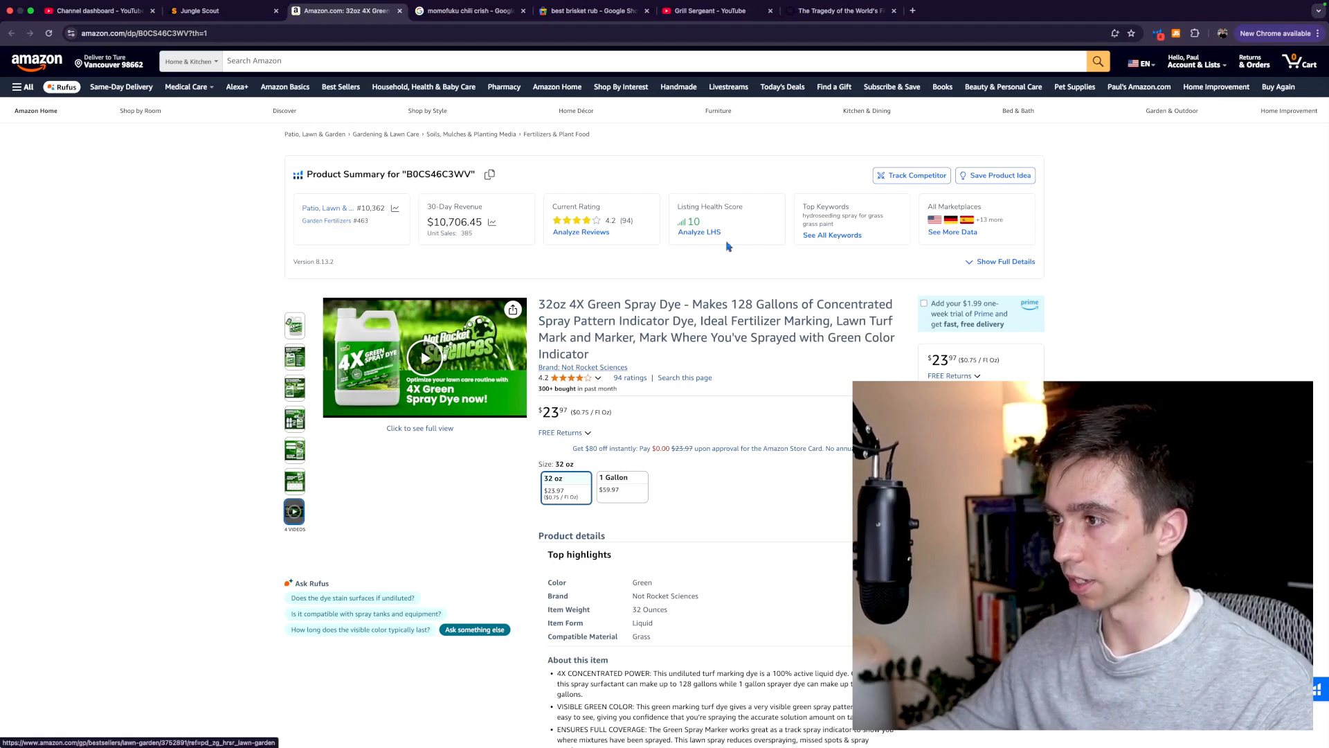
- Close the 32oz green spray dye and momofuku chili crisp tabs, and switch to OBS
left_click(399, 11)
left_click(400, 11)
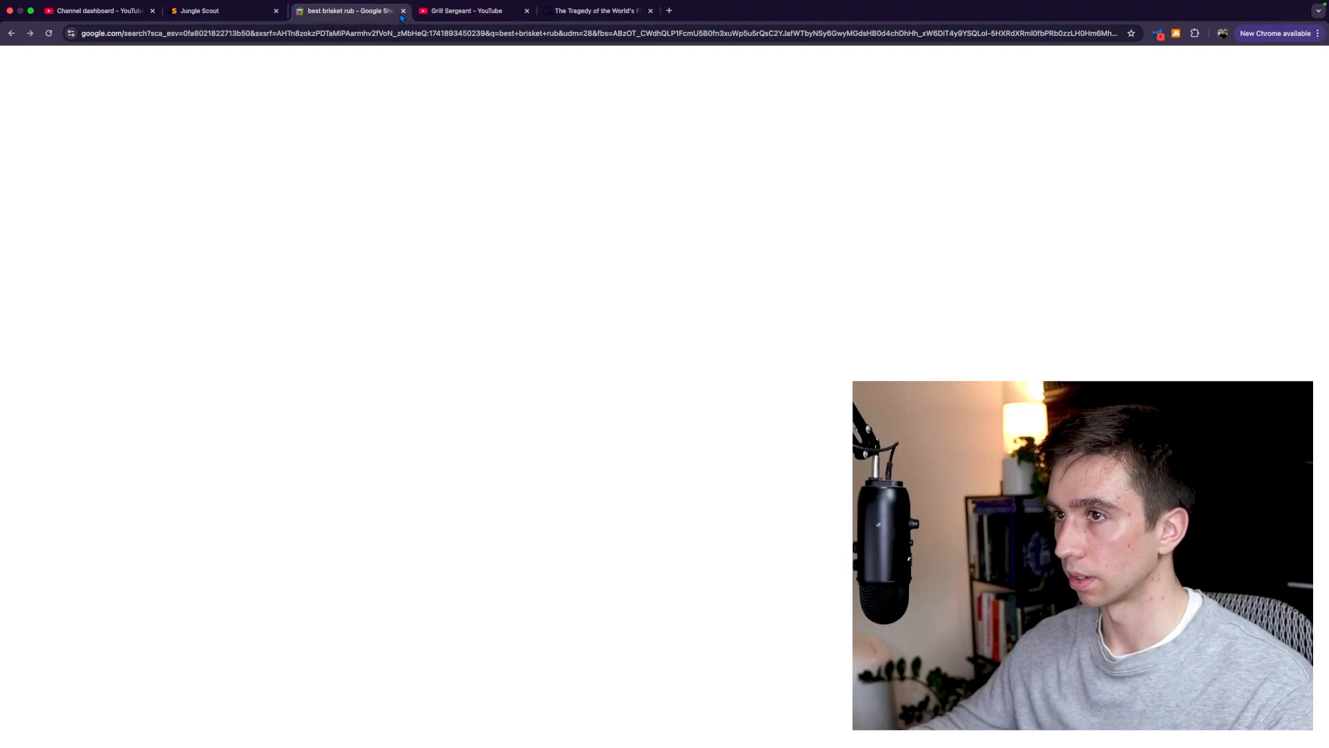
mouse_move(727, 742)
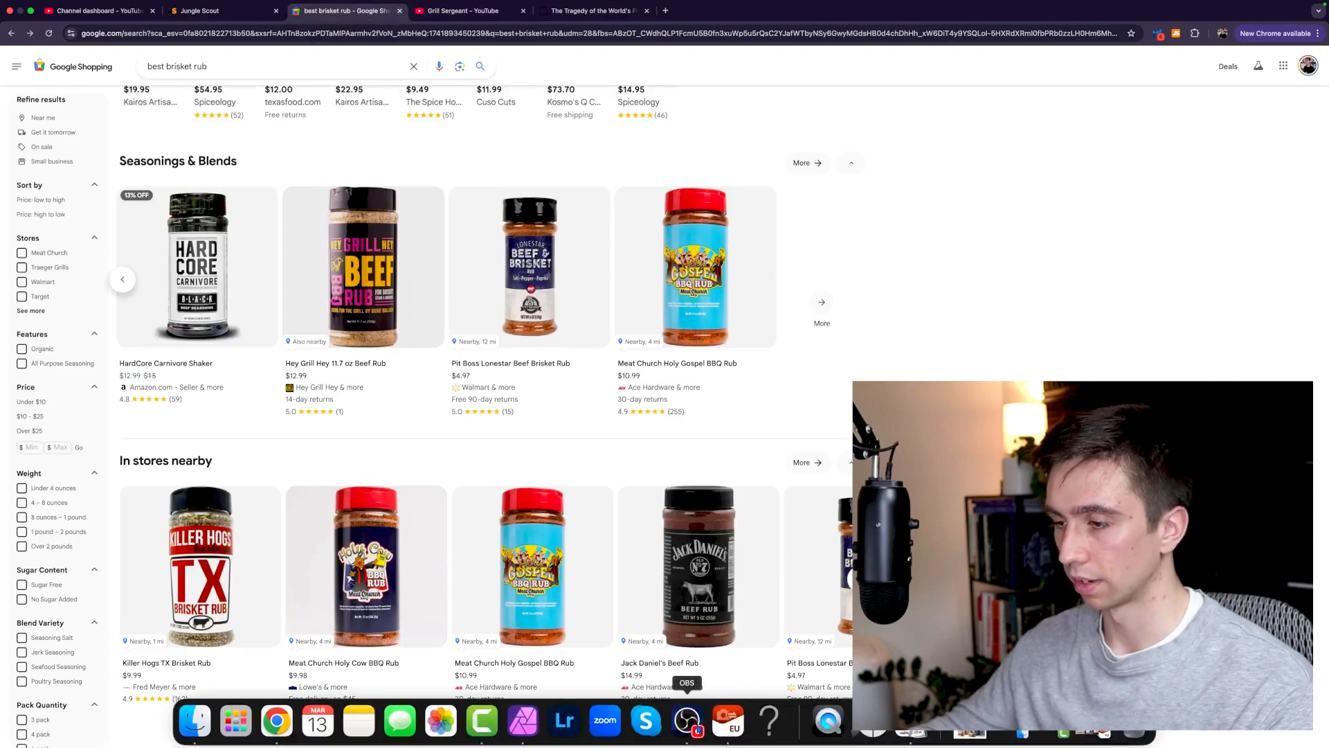
left_click(687, 723)
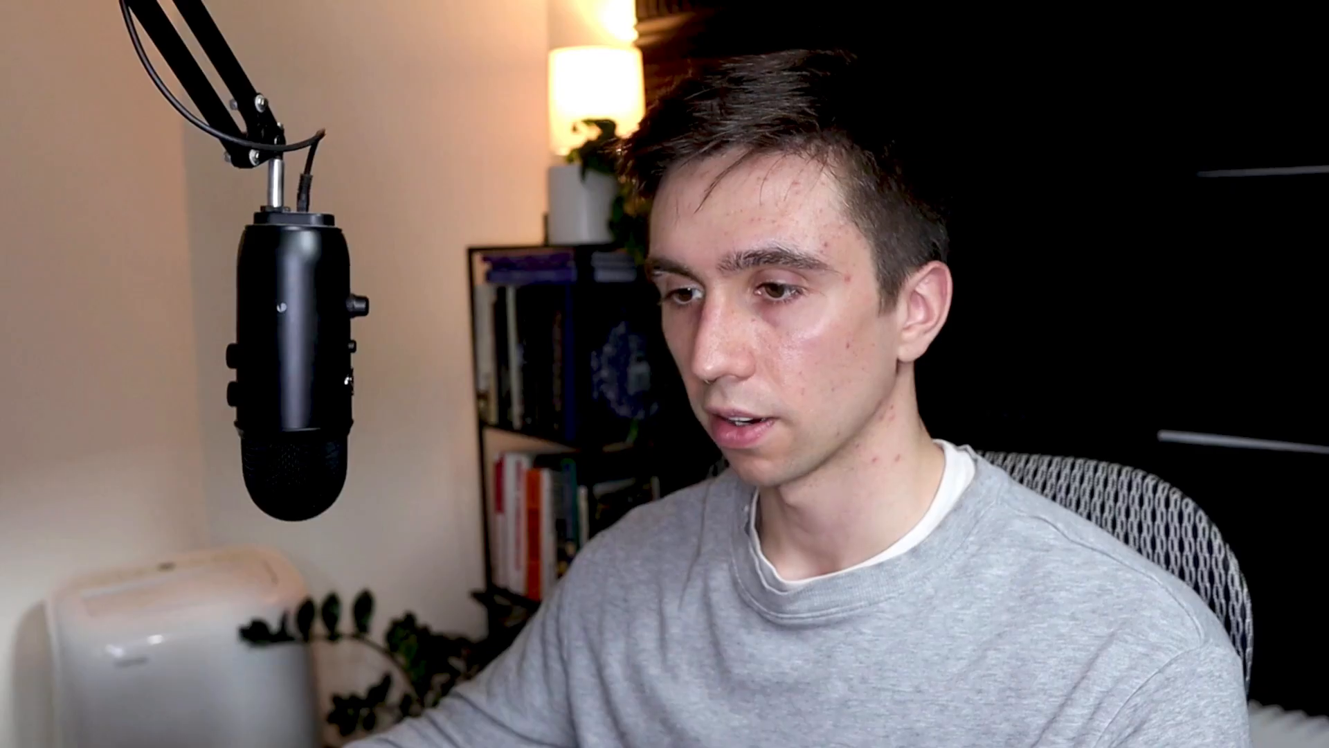